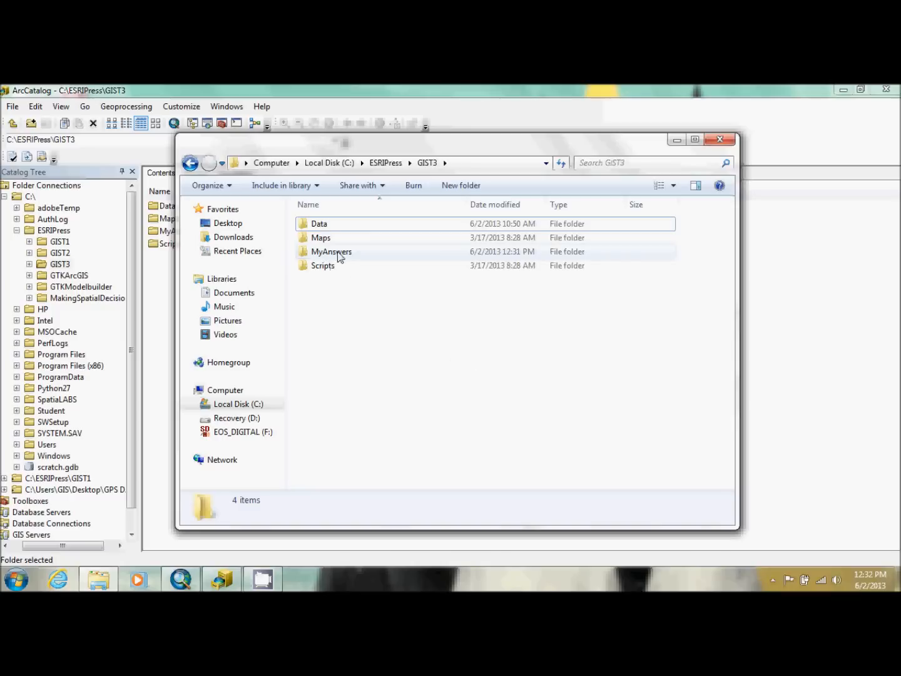
Open the topology_rules_poster PDF from the GIST3 Data folder.
{"action": "double_click", "coordinate": [354, 229]}
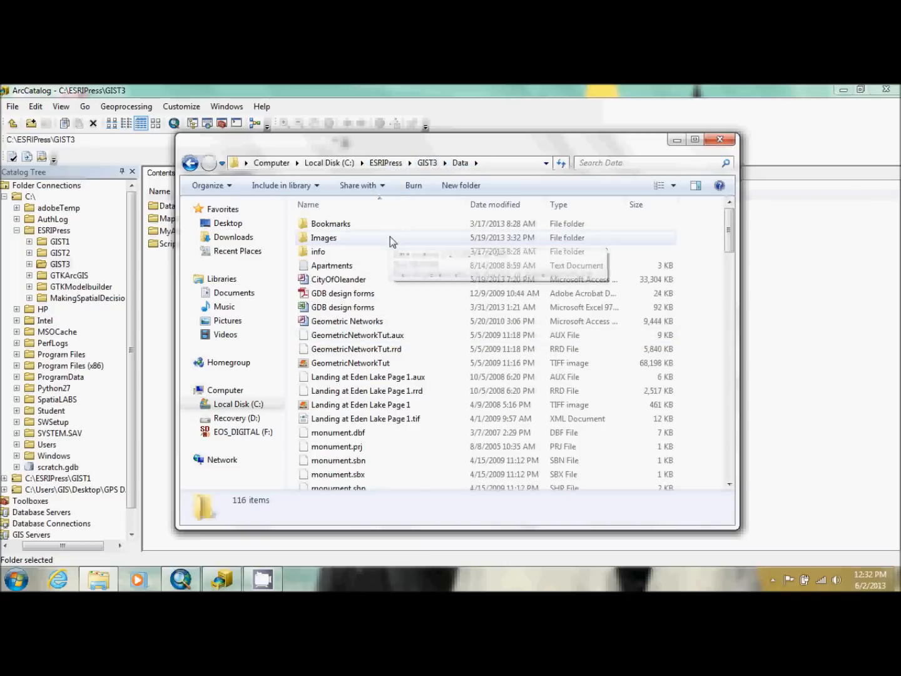
{"action": "scroll", "coordinate": [362, 282], "scroll_direction": "down", "scroll_amount": 1}
{"action": "scroll", "coordinate": [361, 283], "scroll_direction": "down", "scroll_amount": 8}
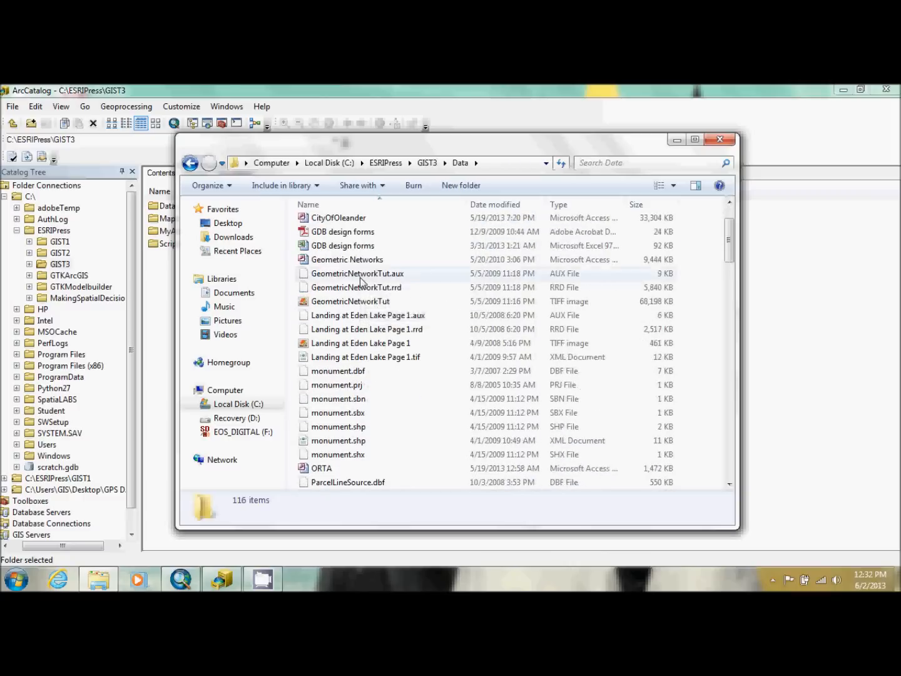
{"action": "scroll", "coordinate": [362, 283], "scroll_direction": "down", "scroll_amount": 8}
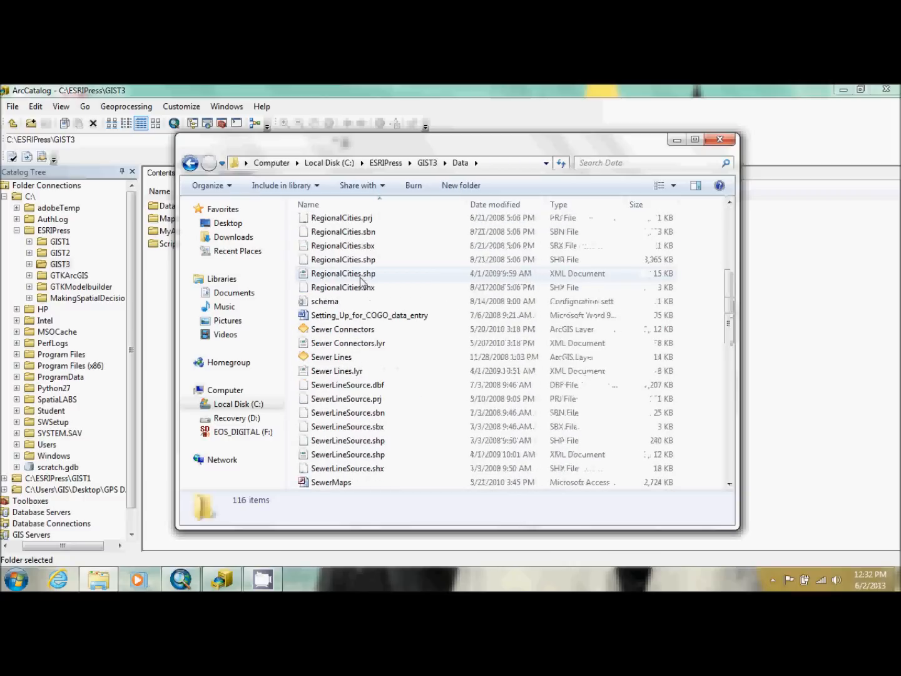
{"action": "scroll", "coordinate": [362, 283], "scroll_direction": "down", "scroll_amount": 10}
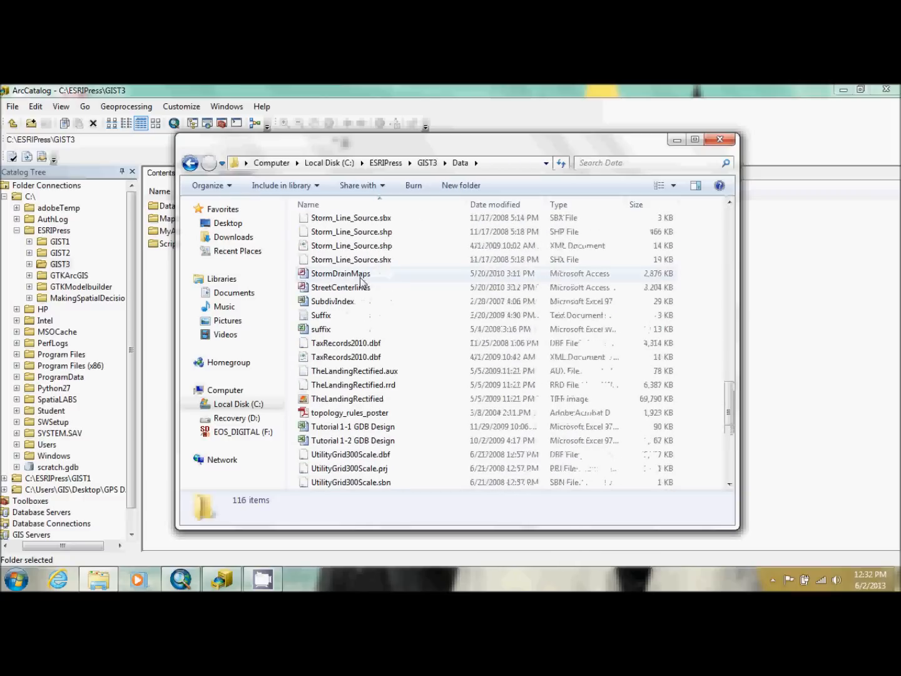
{"action": "left_click", "coordinate": [355, 416]}
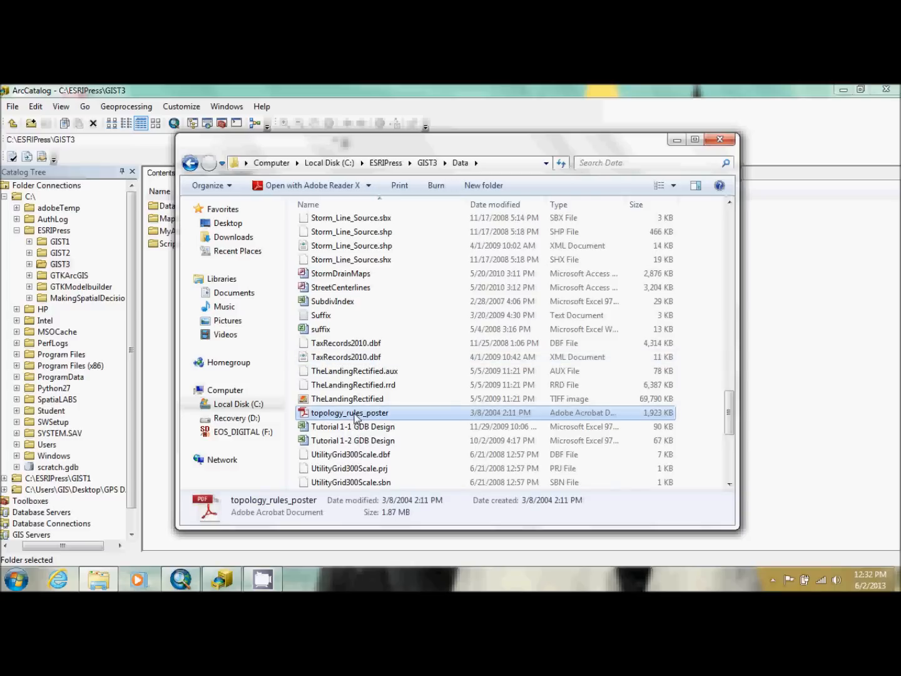
{"action": "double_click", "coordinate": [354, 415]}
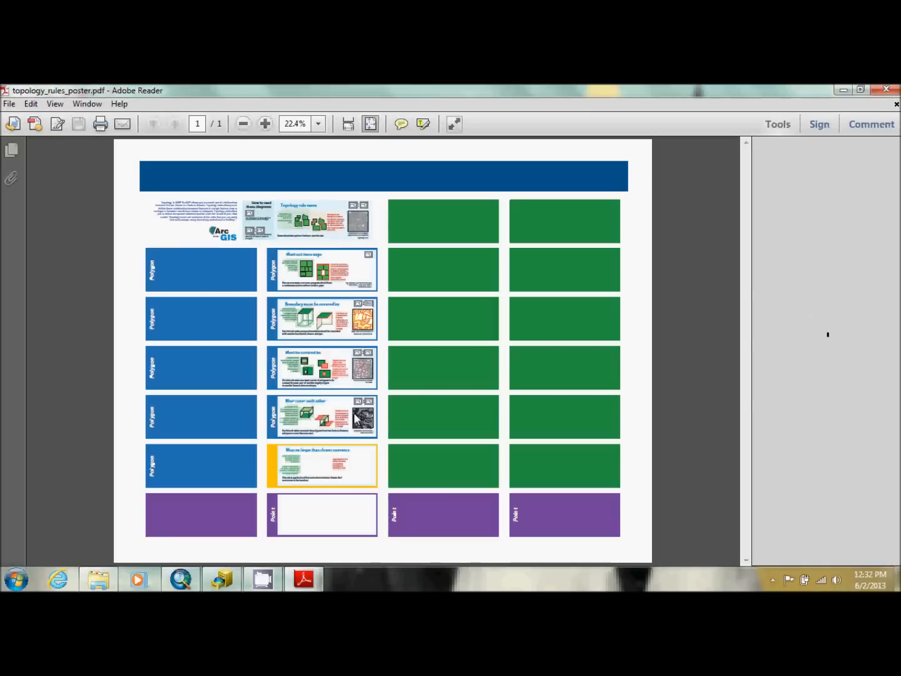
Examine the polygon and point rules on the topology poster at 66.7% with the side pane hidden, and close the poster and folder windows.
{"action": "left_click", "coordinate": [266, 125]}
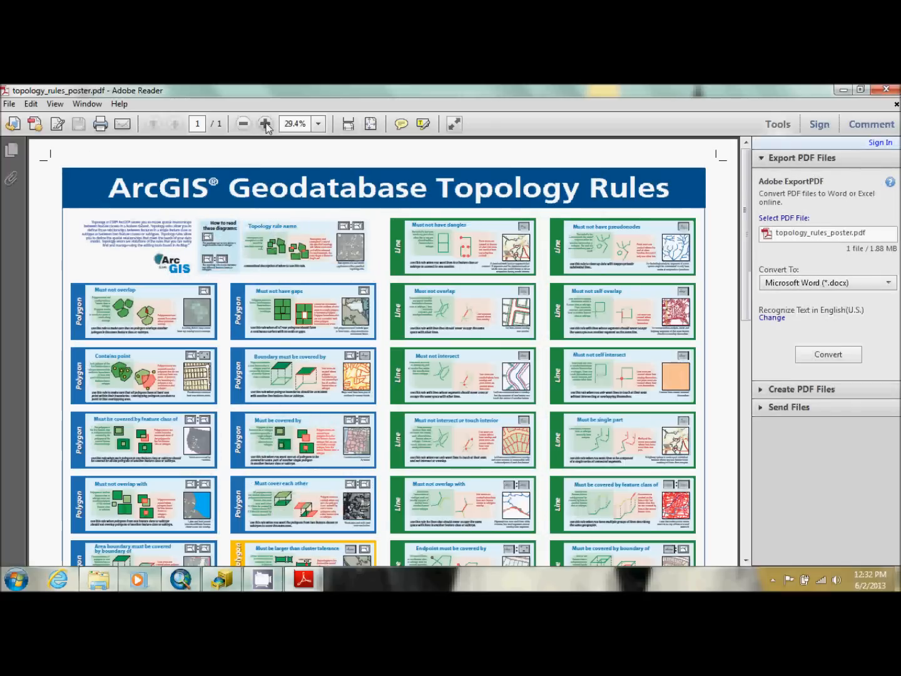
{"action": "left_click", "coordinate": [266, 124]}
{"action": "left_click", "coordinate": [266, 124]}
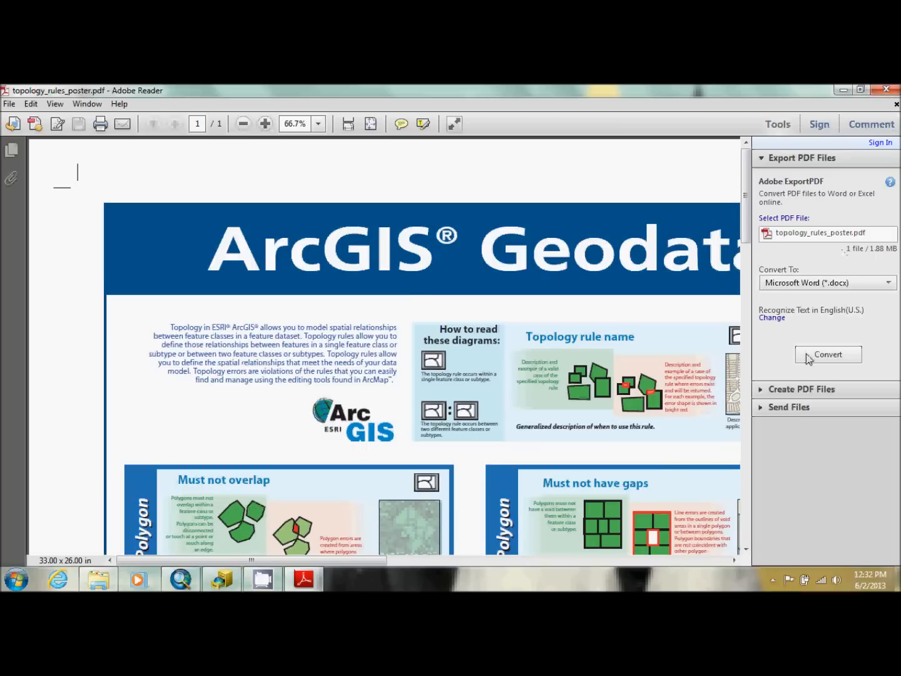
{"action": "left_click", "coordinate": [781, 124]}
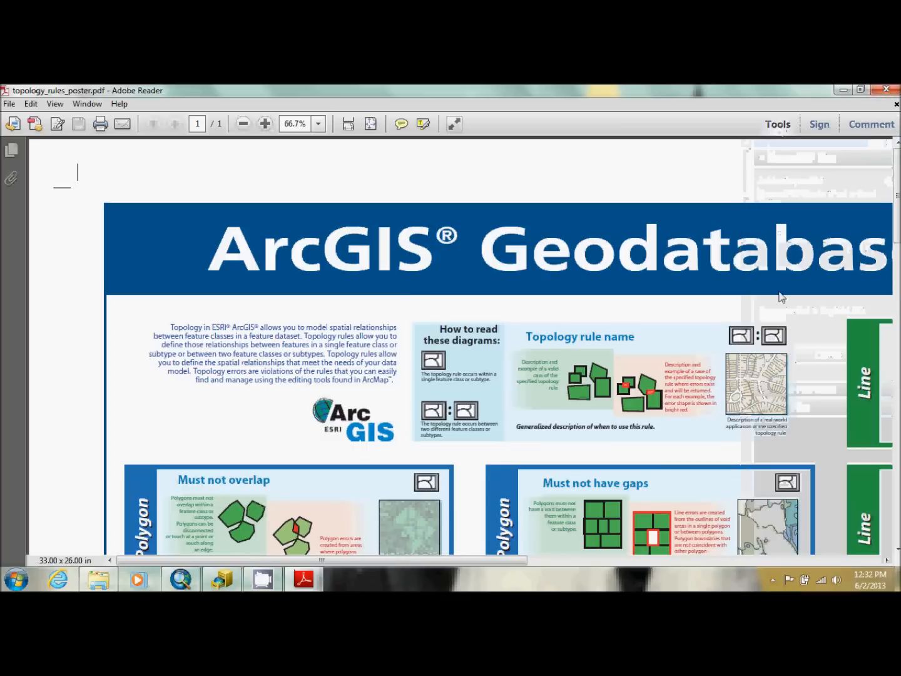
{"action": "scroll", "coordinate": [780, 295], "scroll_direction": "down", "scroll_amount": 2}
{"action": "scroll", "coordinate": [813, 344], "scroll_direction": "down", "scroll_amount": 4}
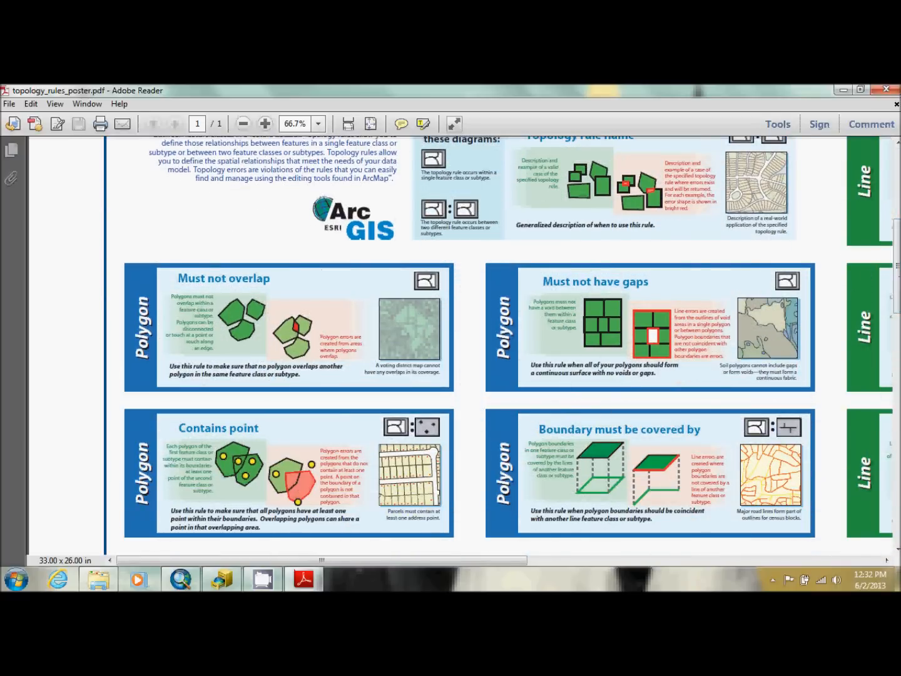
{"action": "scroll", "coordinate": [470, 344], "scroll_direction": "down", "scroll_amount": 8}
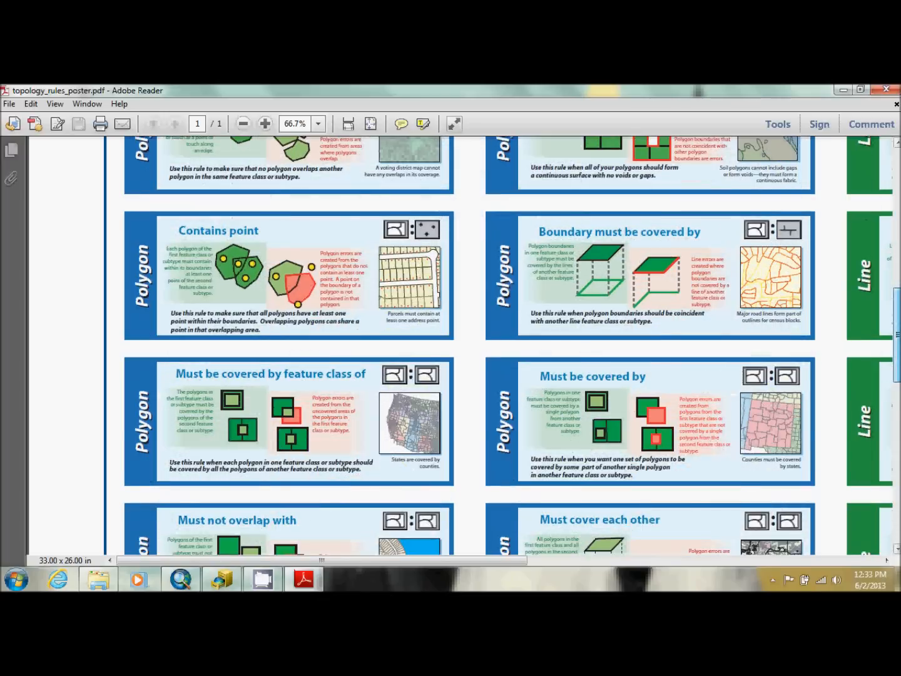
{"action": "scroll", "coordinate": [469, 344], "scroll_direction": "down", "scroll_amount": 6}
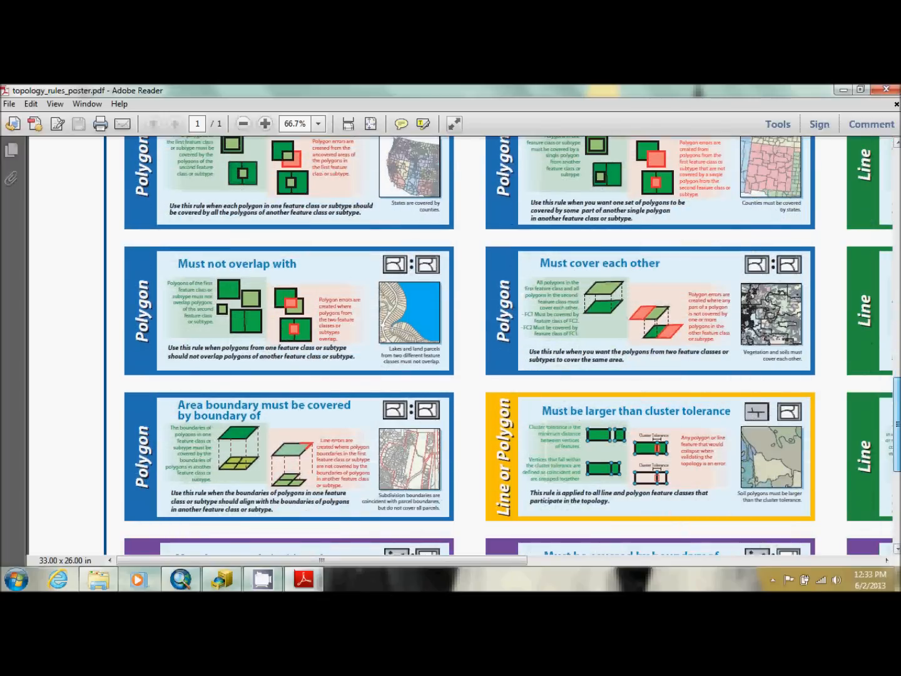
{"action": "scroll", "coordinate": [469, 344], "scroll_direction": "down", "scroll_amount": 4}
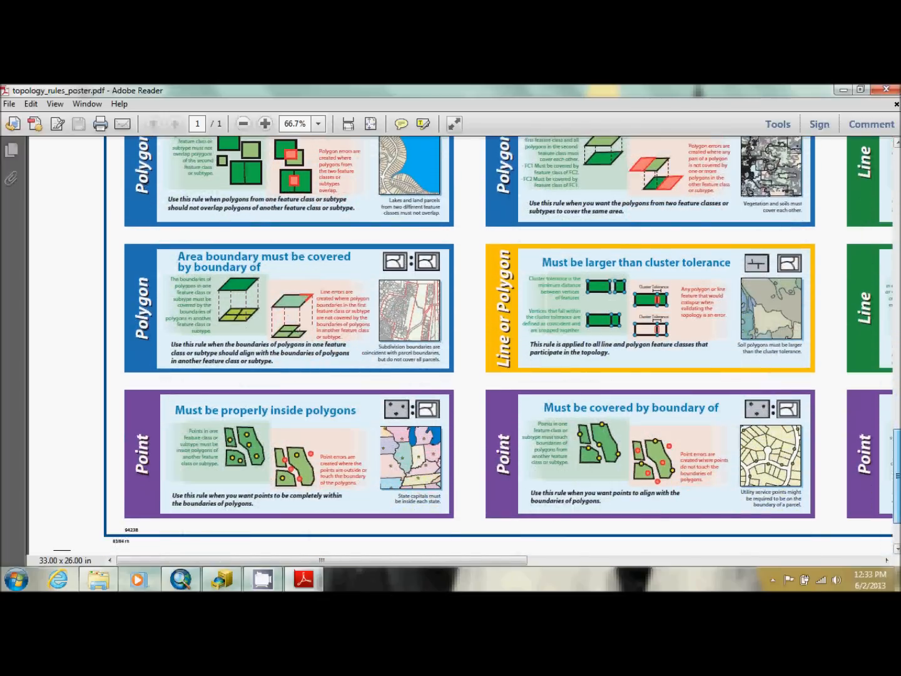
{"action": "left_click", "coordinate": [886, 90]}
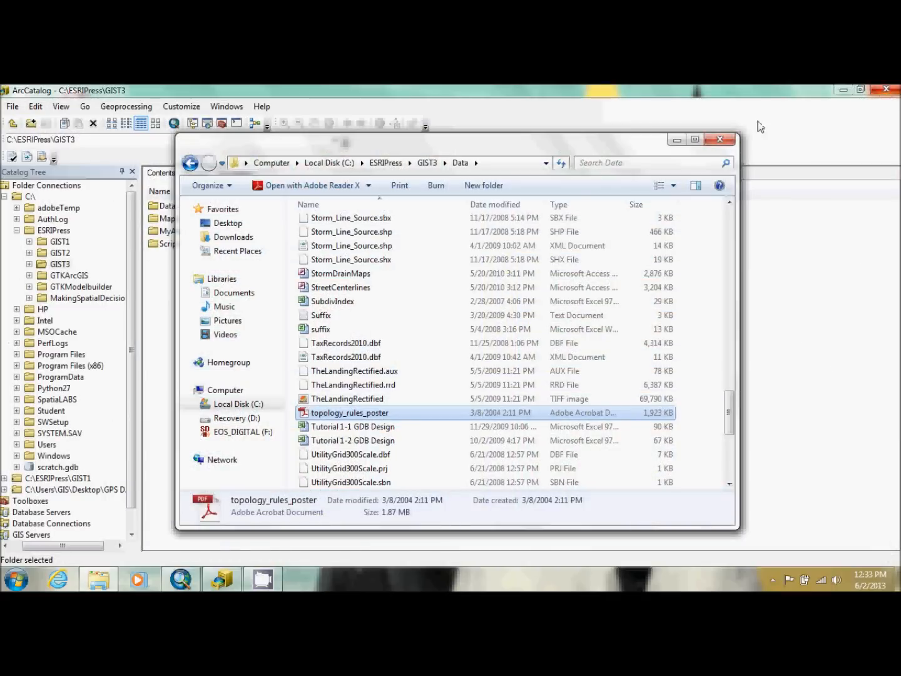
{"action": "left_click", "coordinate": [720, 140]}
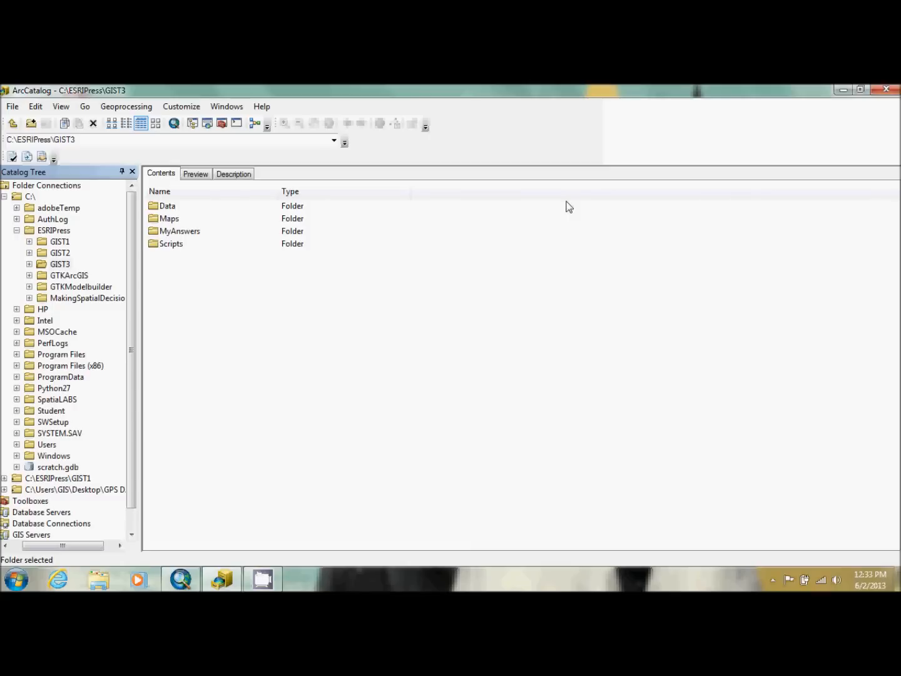
Copy the CityOfOleander.mdb geodatabase from the GIST3 Data folder into the MyAnswers folder.
{"action": "left_click", "coordinate": [29, 264]}
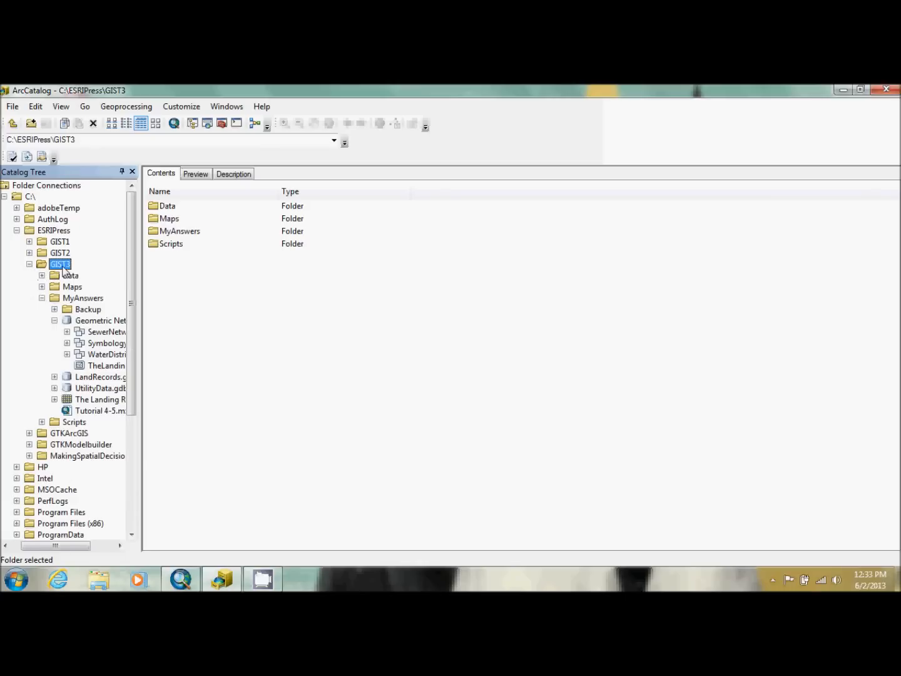
{"action": "left_click", "coordinate": [42, 276]}
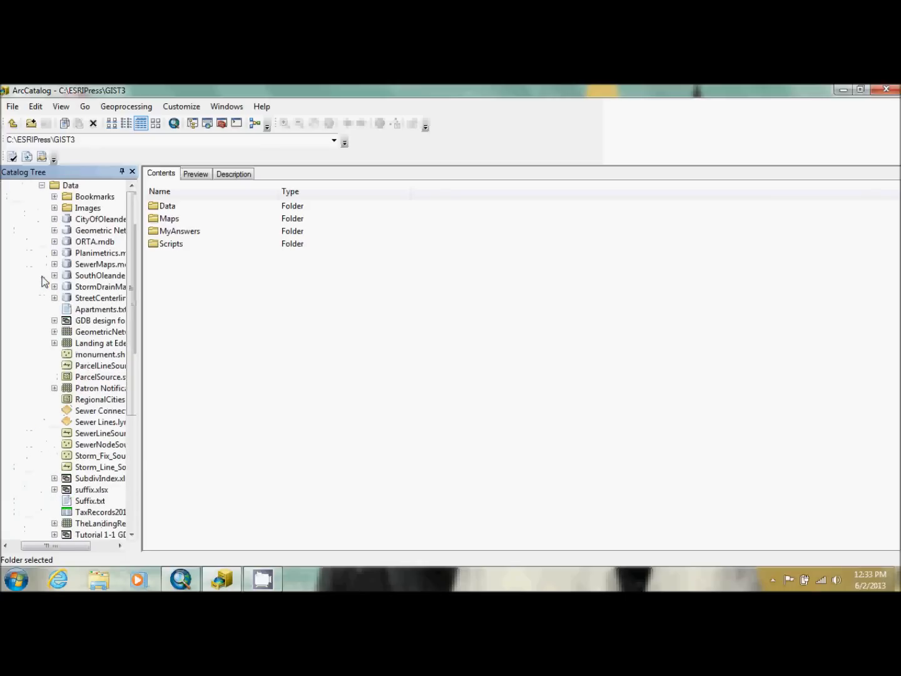
{"action": "left_click", "coordinate": [90, 219]}
{"action": "right_click", "coordinate": [88, 221]}
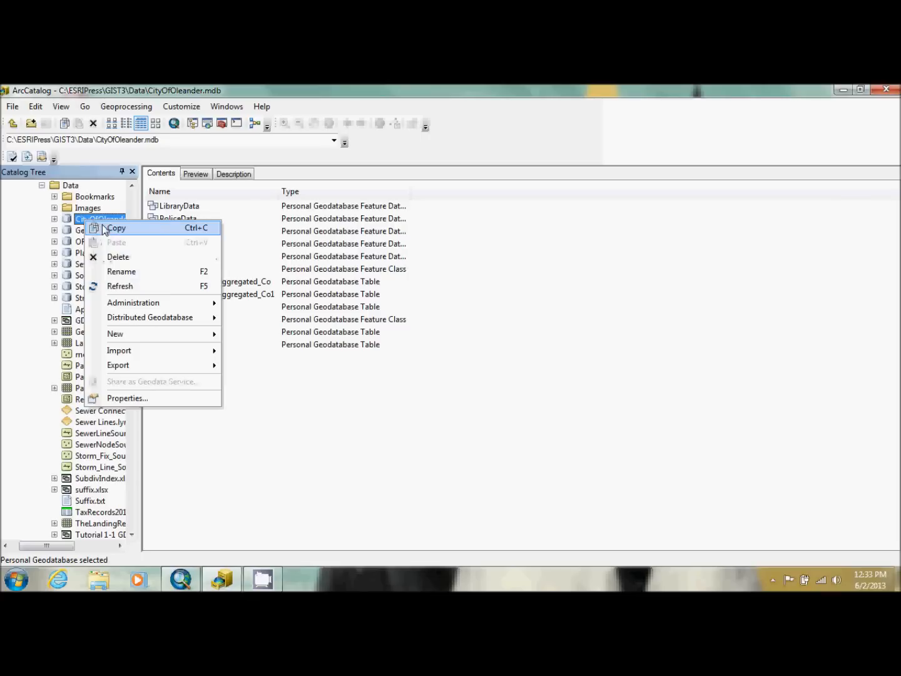
{"action": "left_click", "coordinate": [105, 229]}
{"action": "left_click", "coordinate": [42, 186]}
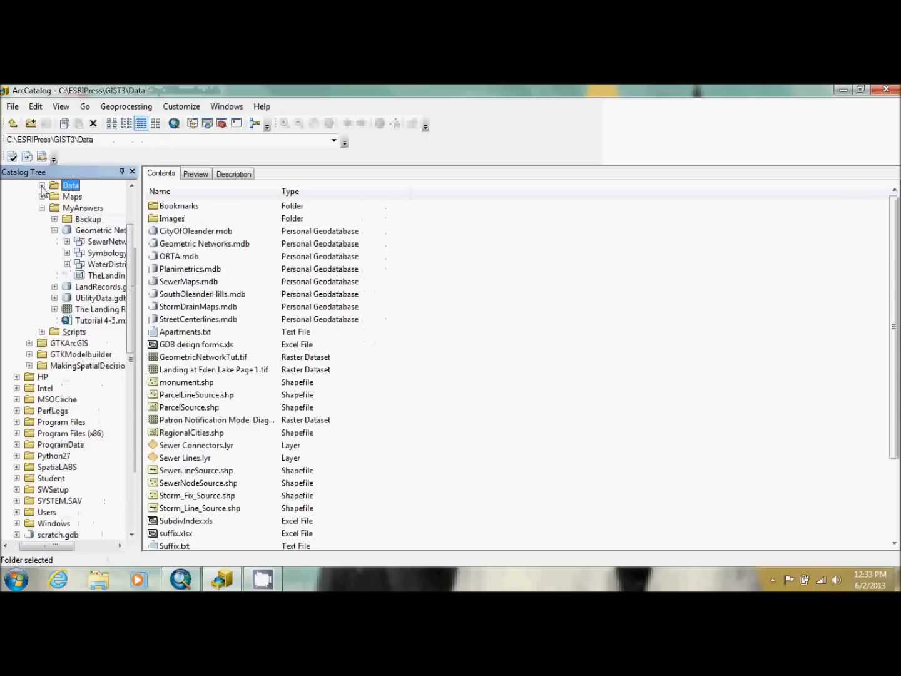
{"action": "right_click", "coordinate": [82, 211]}
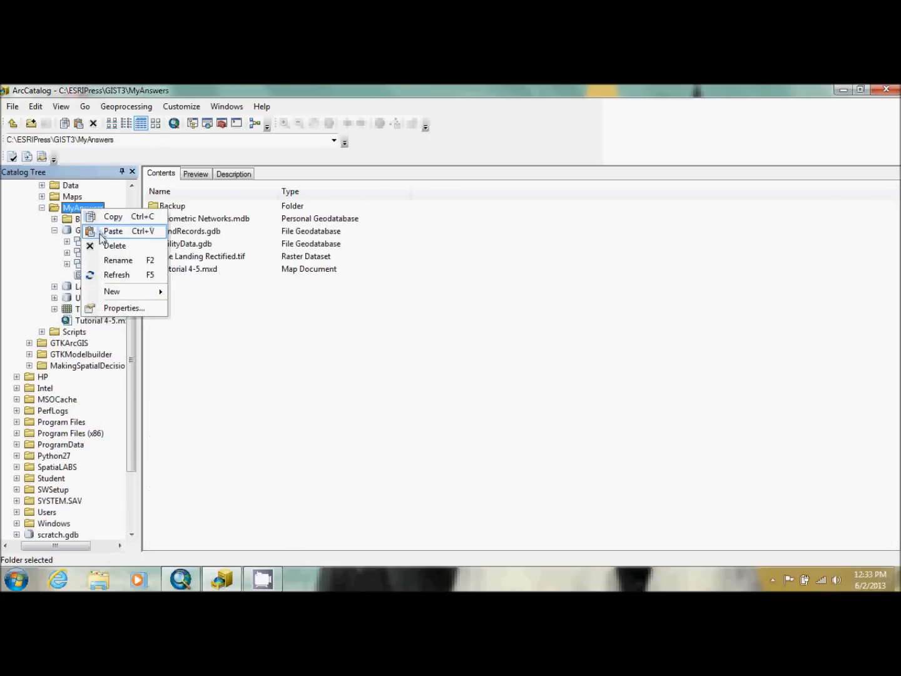
{"action": "left_click", "coordinate": [107, 231]}
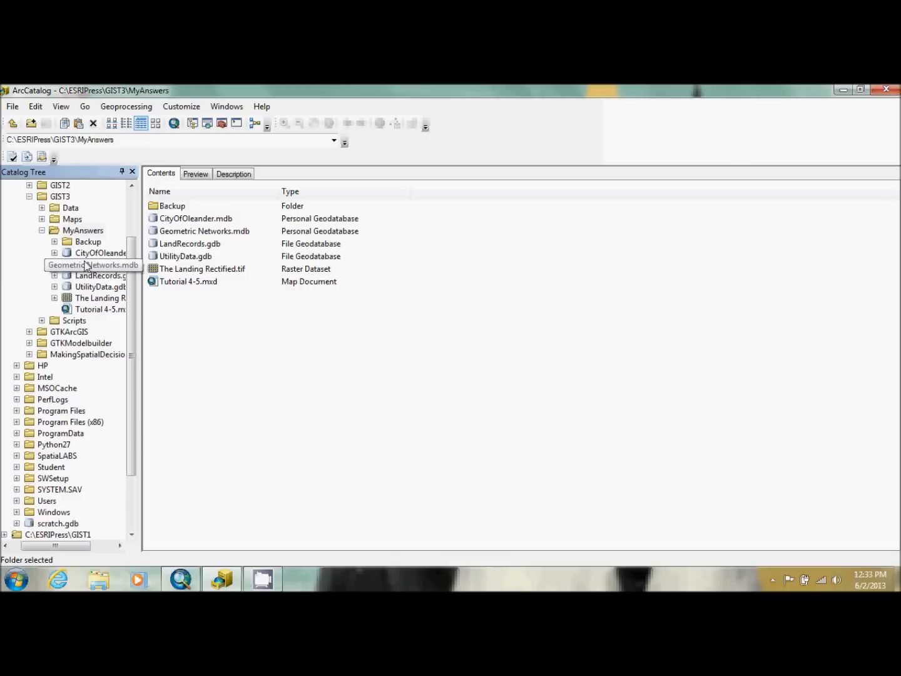
Start a new topology in the Property Data feature dataset of the CityOfOleander geodatabase in MyAnswers.
{"action": "left_click", "coordinate": [54, 253]}
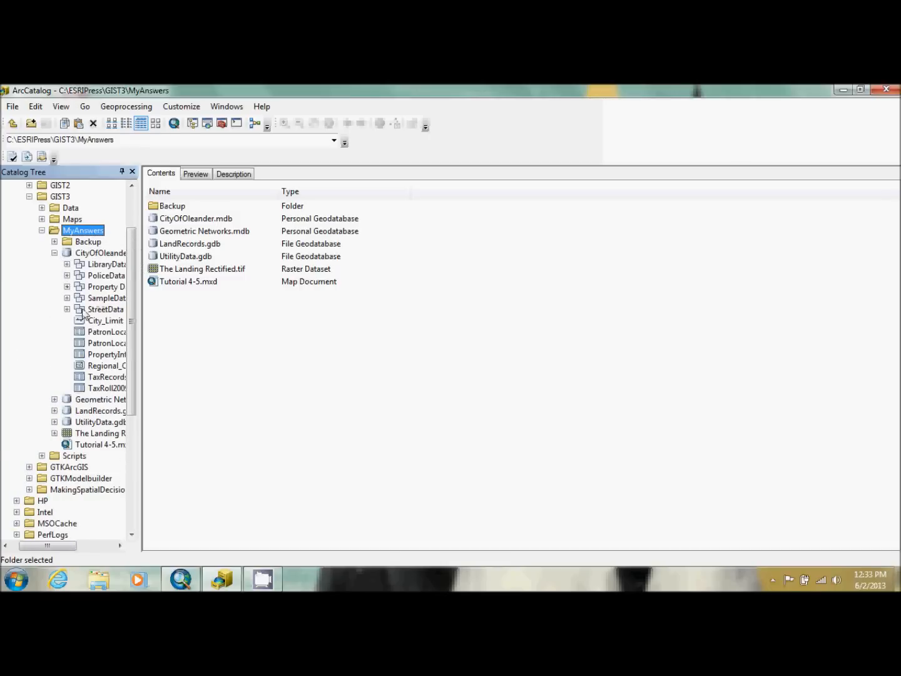
{"action": "left_click", "coordinate": [120, 545]}
{"action": "left_click", "coordinate": [119, 545]}
{"action": "left_click", "coordinate": [120, 547]}
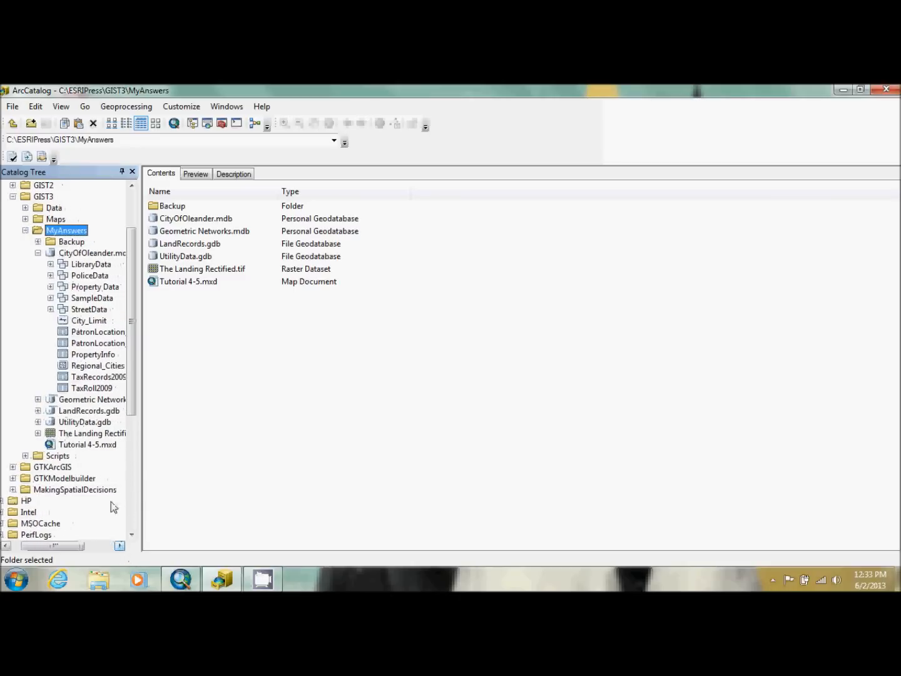
{"action": "right_click", "coordinate": [78, 290]}
{"action": "mouse_move", "coordinate": [123, 385]}
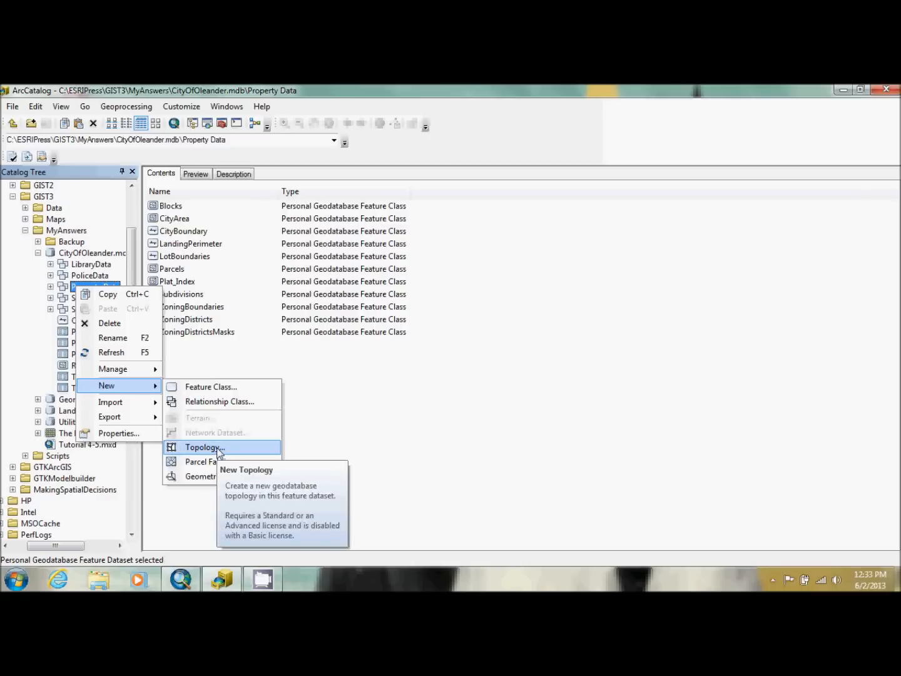
{"action": "left_click", "coordinate": [200, 447]}
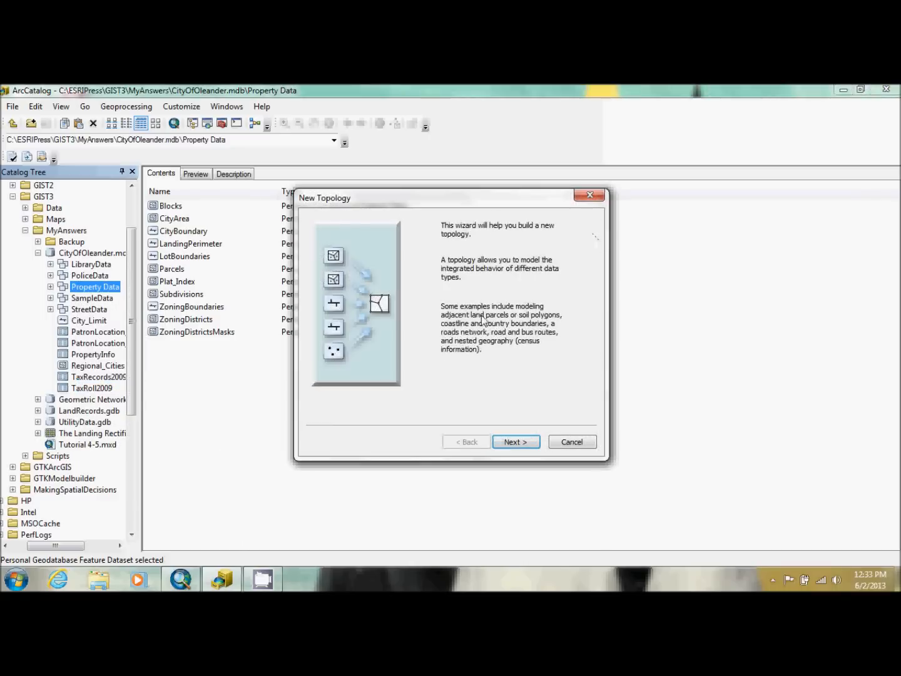
Keep the topology name Property_Data_Topology and set the cluster tolerance to about 0.0656 feet.
{"action": "left_click", "coordinate": [514, 443]}
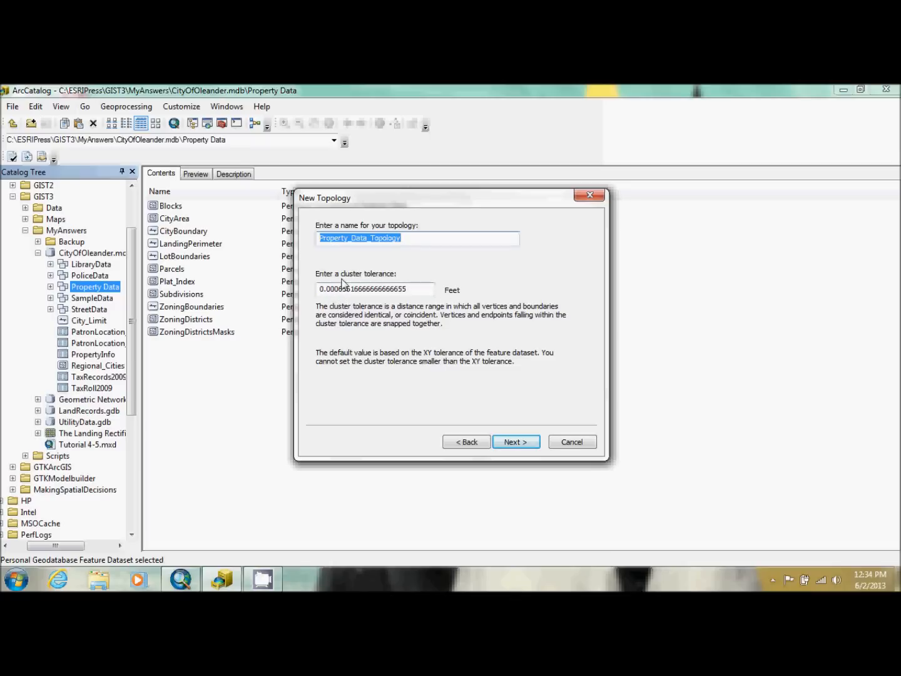
{"action": "left_click", "coordinate": [337, 289]}
{"action": "key", "text": "BackSpace"}
{"action": "key", "text": "BackSpace"}
{"action": "key", "text": "BackSpace"}
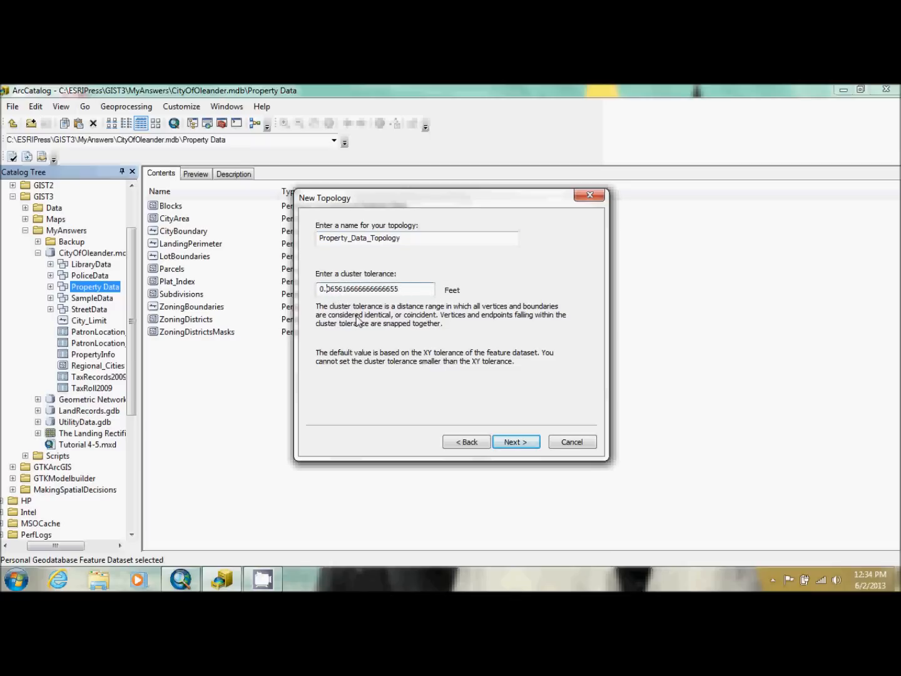
{"action": "left_click", "coordinate": [519, 444]}
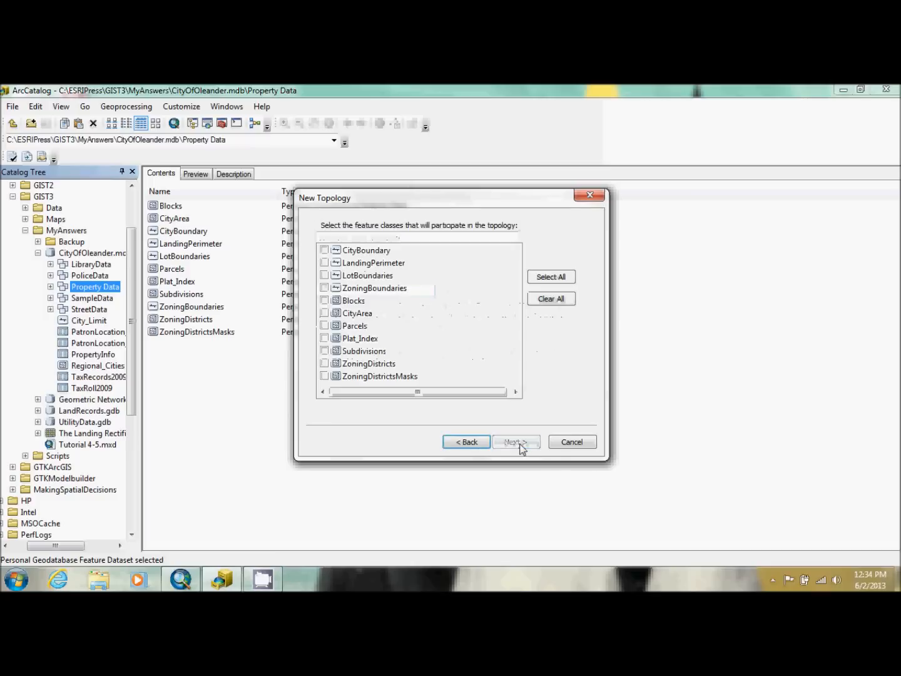
Include all feature classes in the topology except LandingPerimeter and ZoningDistrictsMasks.
{"action": "left_click", "coordinate": [559, 279]}
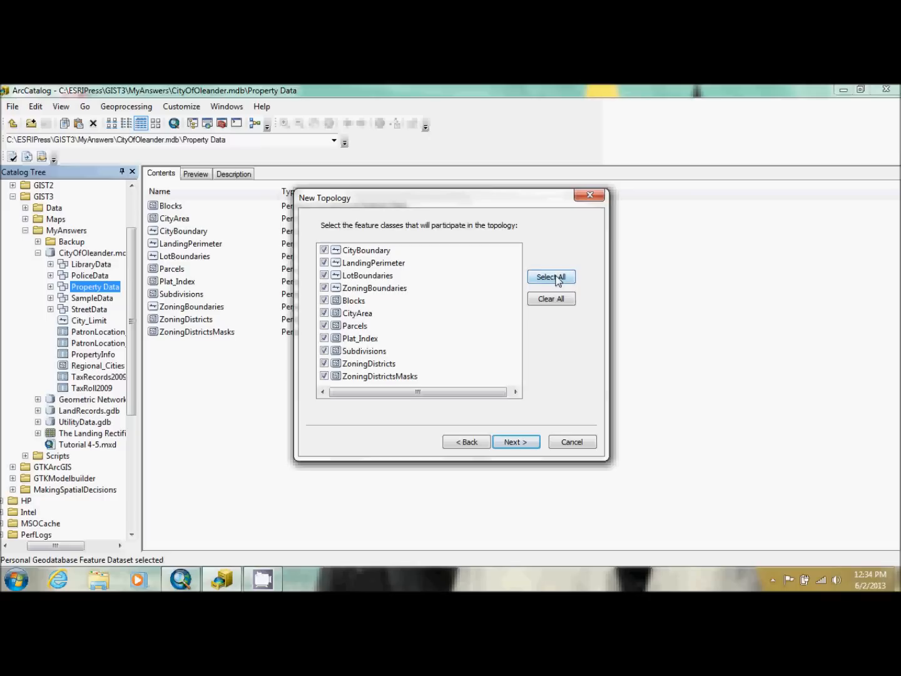
{"action": "left_click", "coordinate": [324, 263]}
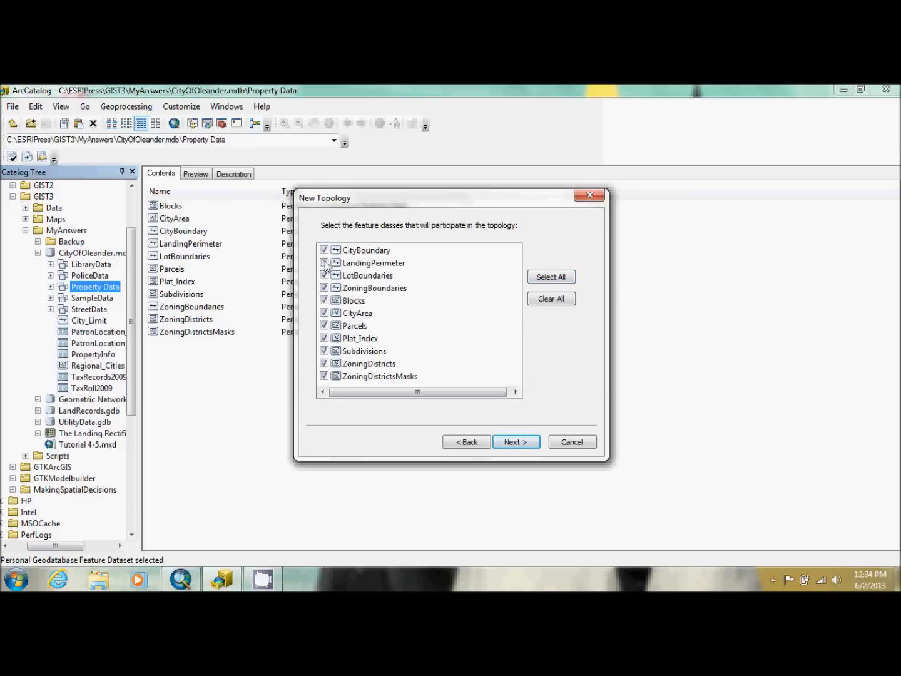
{"action": "left_click", "coordinate": [323, 376]}
{"action": "left_click", "coordinate": [522, 444]}
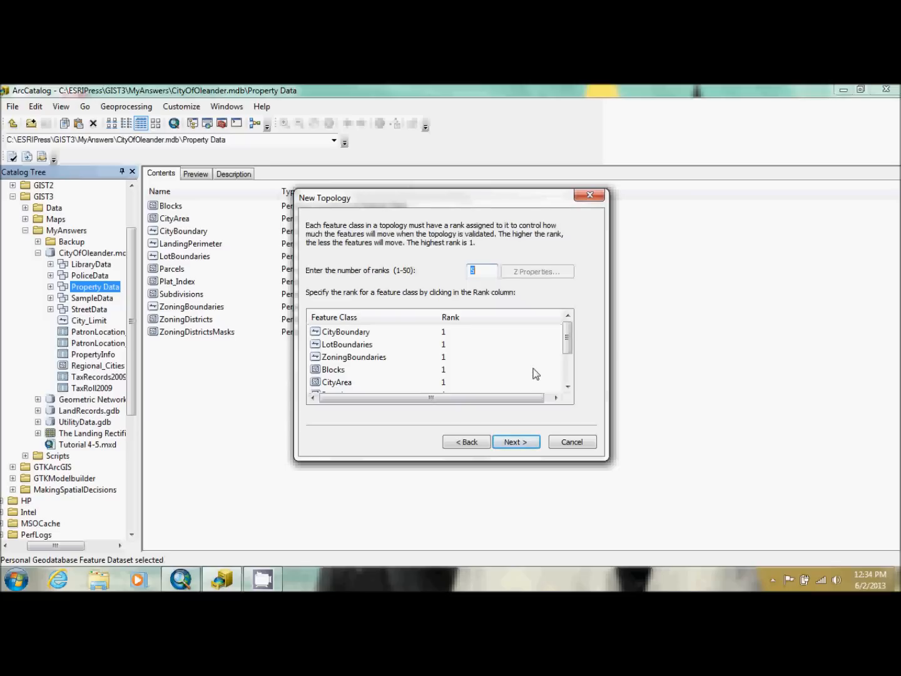
Set the topology rank of both the Parcels and CityArea feature classes to 2.
{"action": "mouse_move", "coordinate": [568, 342]}
{"action": "left_mouse_down"}
{"action": "mouse_move", "coordinate": [570, 376]}
{"action": "mouse_move", "coordinate": [569, 363]}
{"action": "left_mouse_up"}
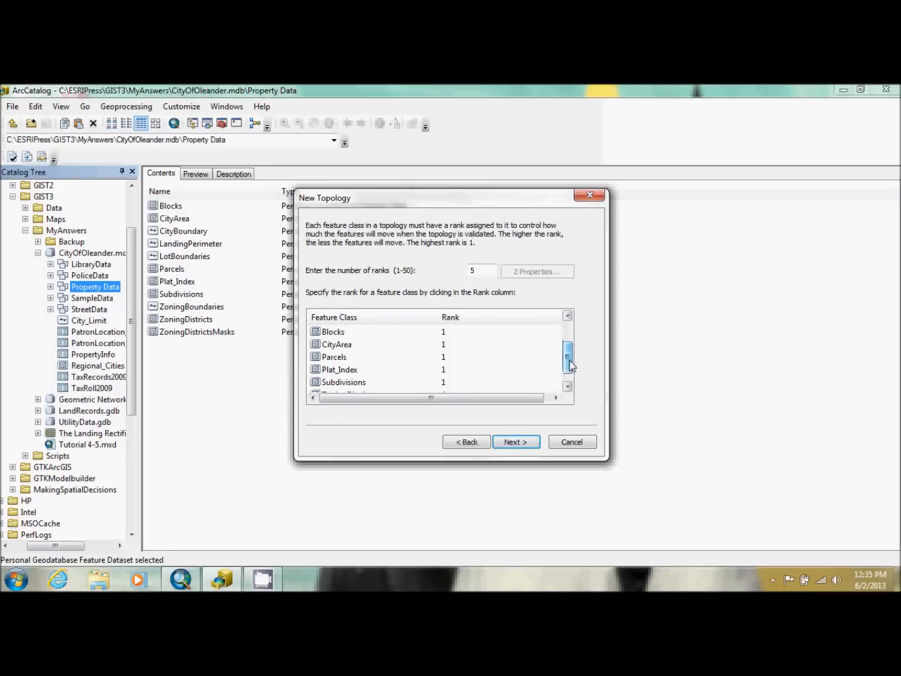
{"action": "left_click", "coordinate": [446, 355]}
{"action": "left_click", "coordinate": [459, 381]}
{"action": "left_click", "coordinate": [445, 346]}
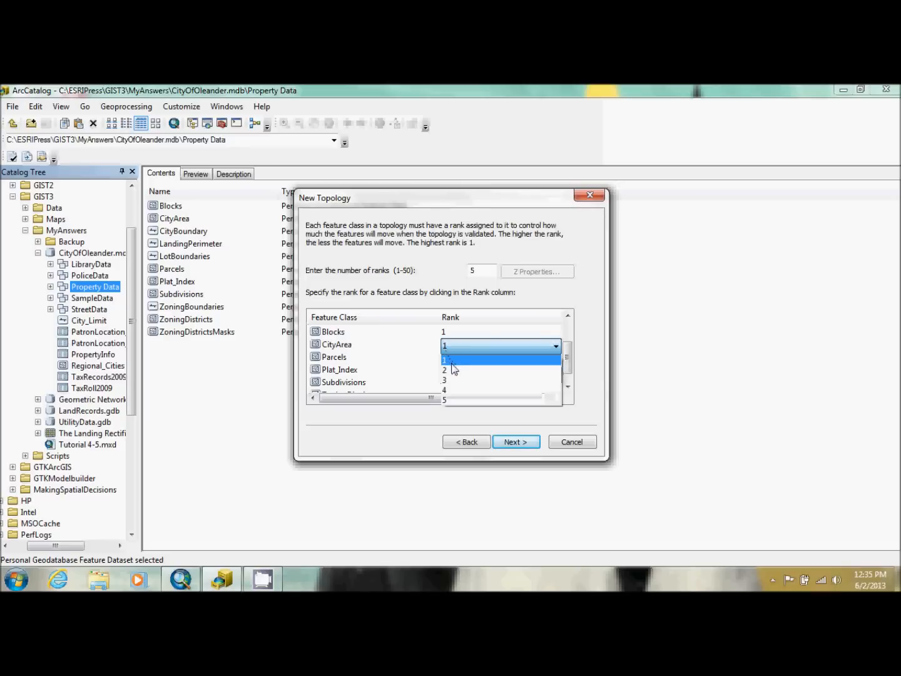
{"action": "left_click", "coordinate": [455, 371]}
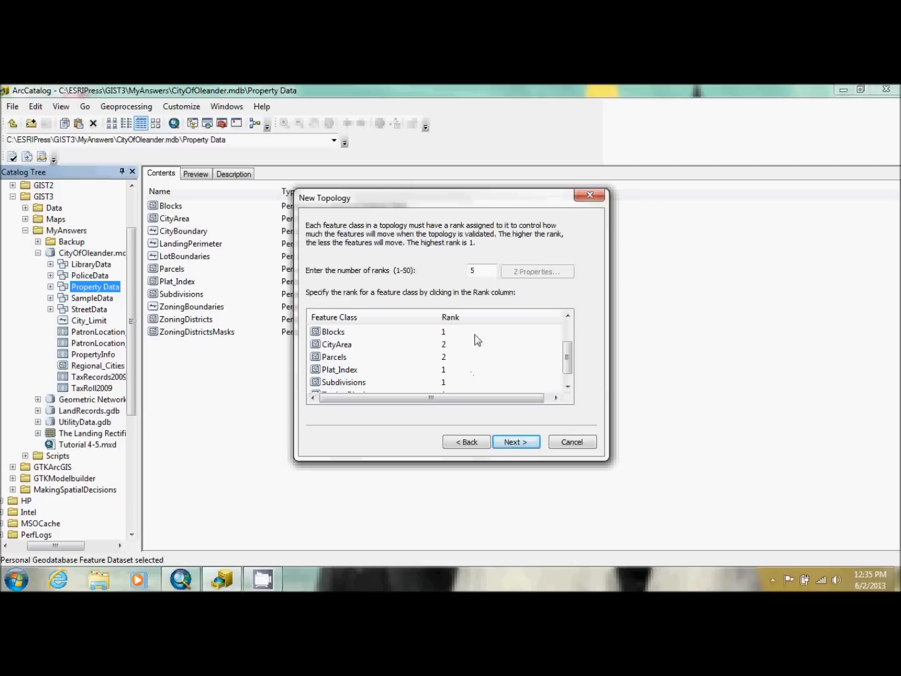
Set the Blocks rank to 4, adjust the Subdivisions rank, and proceed to the topology rules.
{"action": "left_click", "coordinate": [446, 333]}
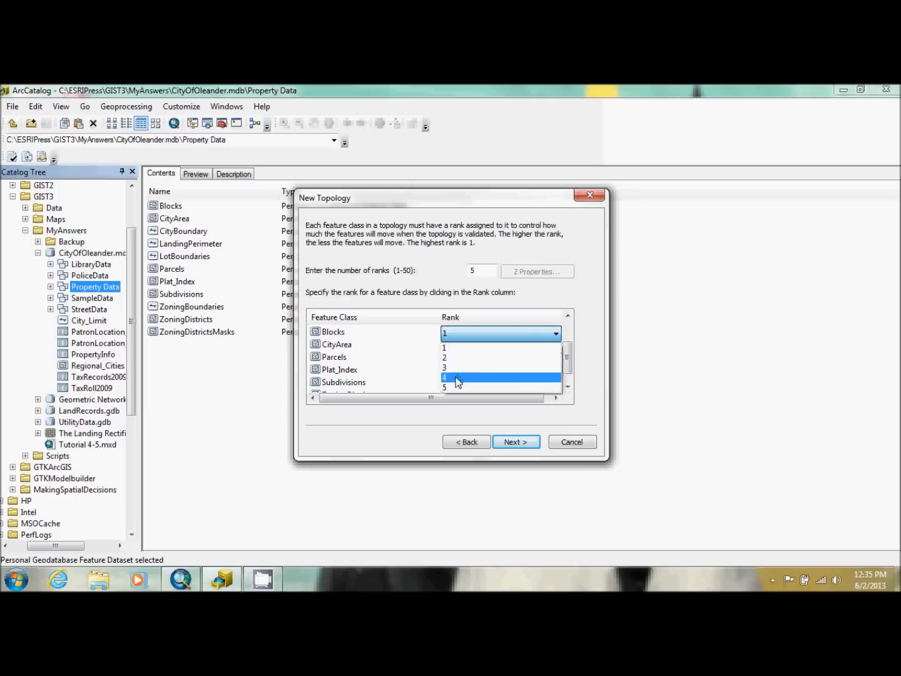
{"action": "left_click", "coordinate": [456, 377]}
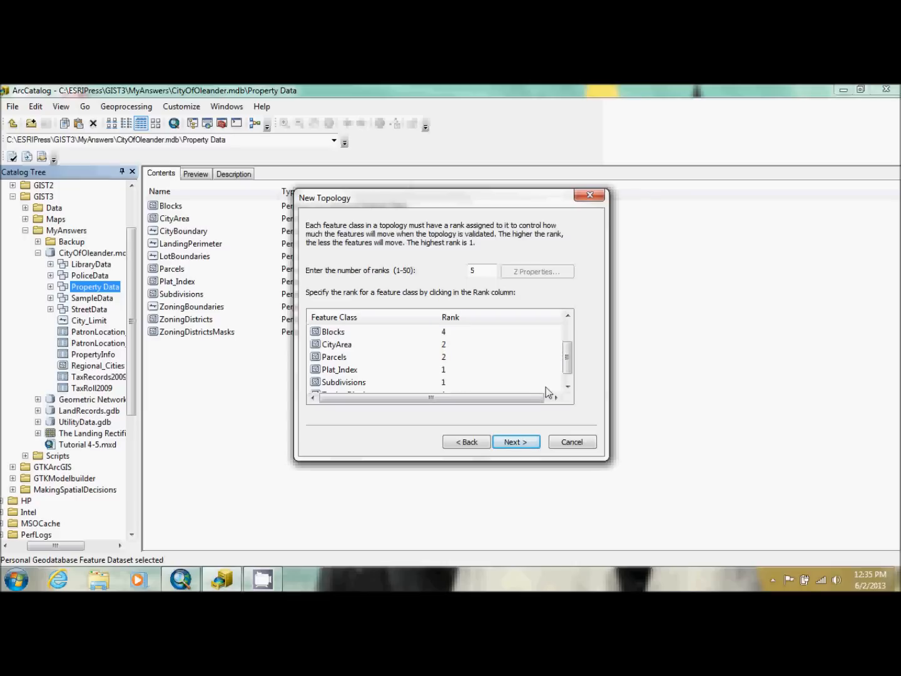
{"action": "left_click", "coordinate": [568, 386]}
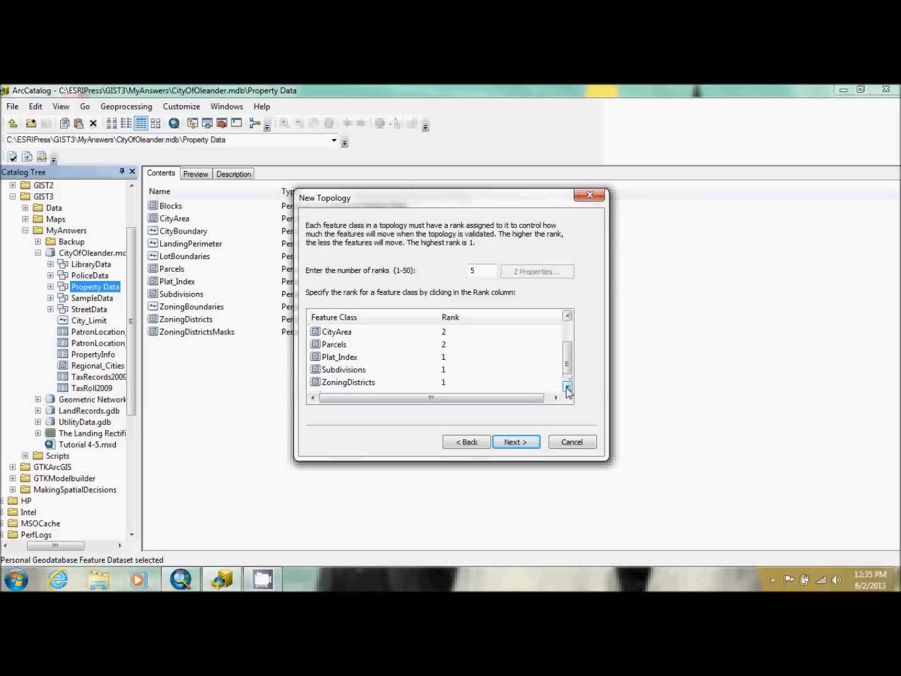
{"action": "left_click", "coordinate": [443, 371]}
{"action": "left_click", "coordinate": [514, 443]}
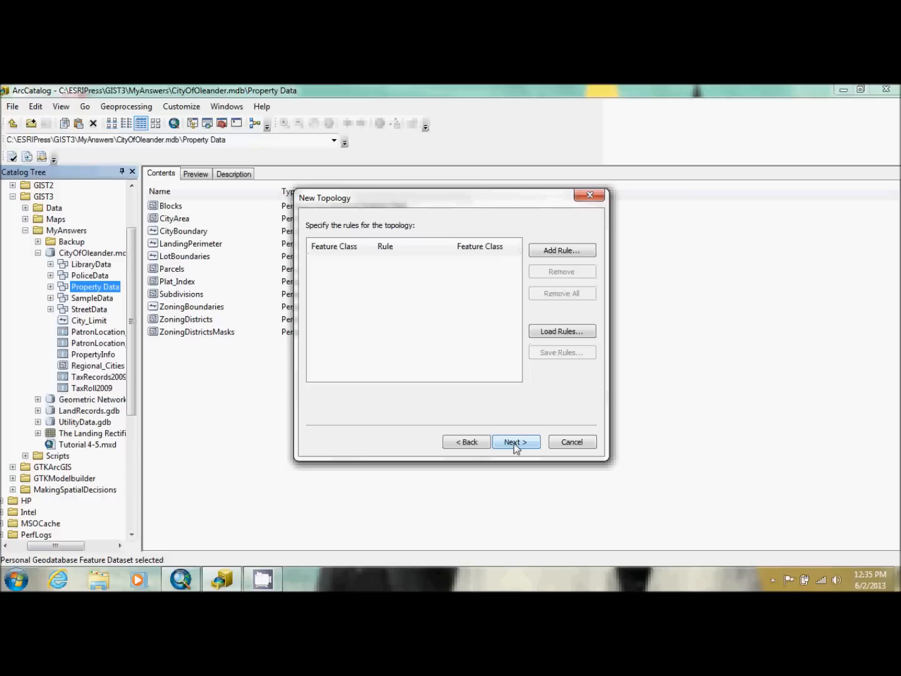
Add a Must Not Overlap rule for the whole Parcels feature class to the topology.
{"action": "left_click", "coordinate": [562, 251]}
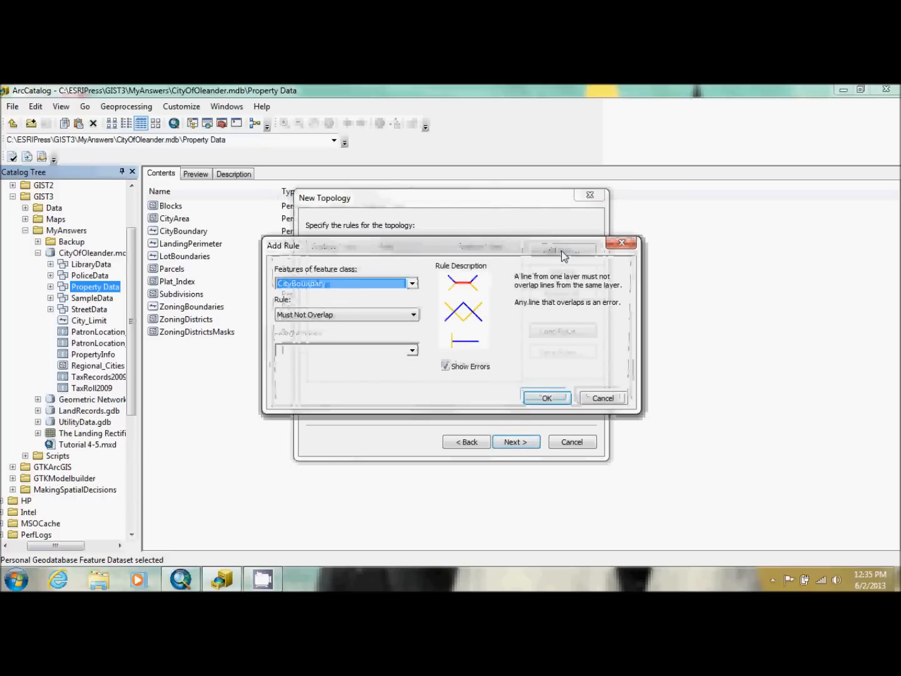
{"action": "left_click", "coordinate": [412, 285]}
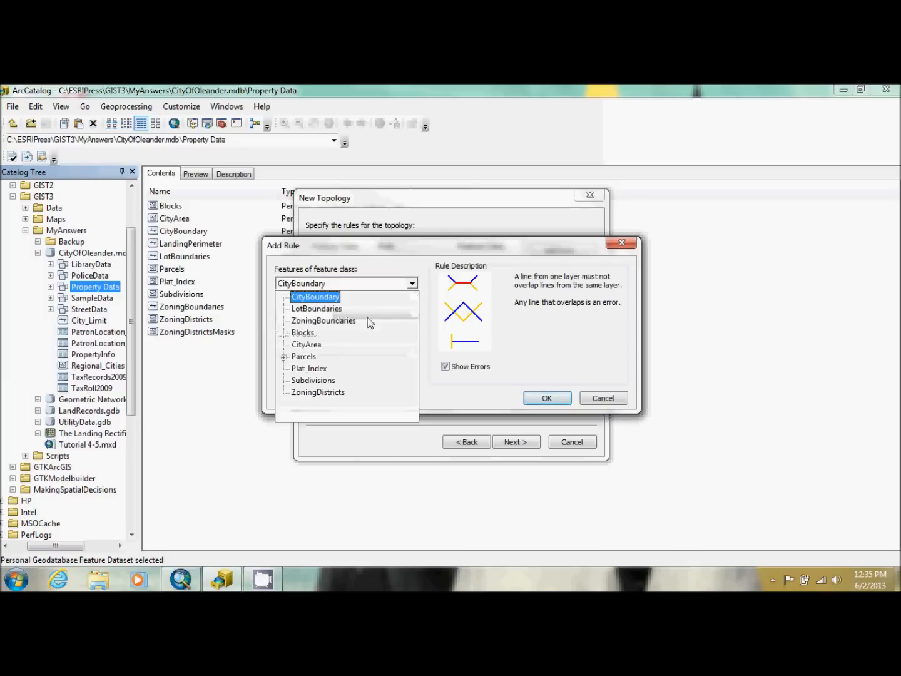
{"action": "left_click", "coordinate": [284, 358]}
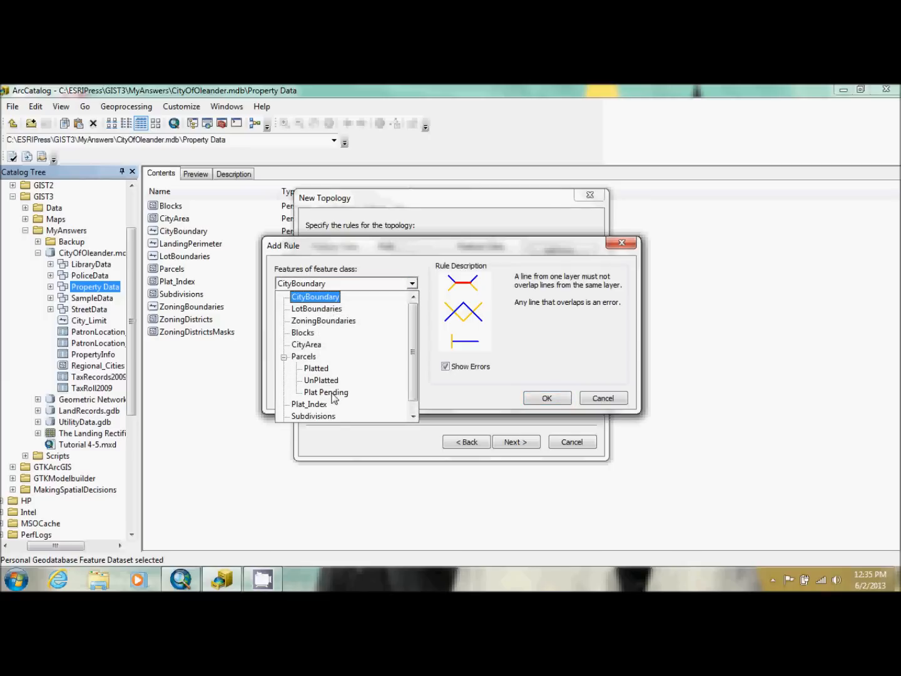
{"action": "left_click", "coordinate": [298, 358]}
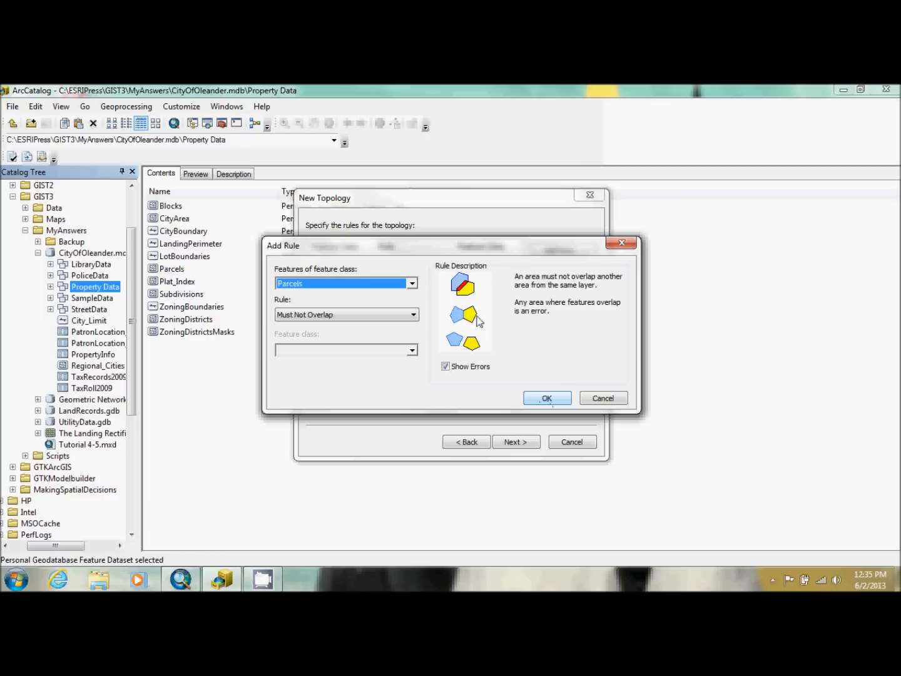
{"action": "left_click", "coordinate": [546, 398]}
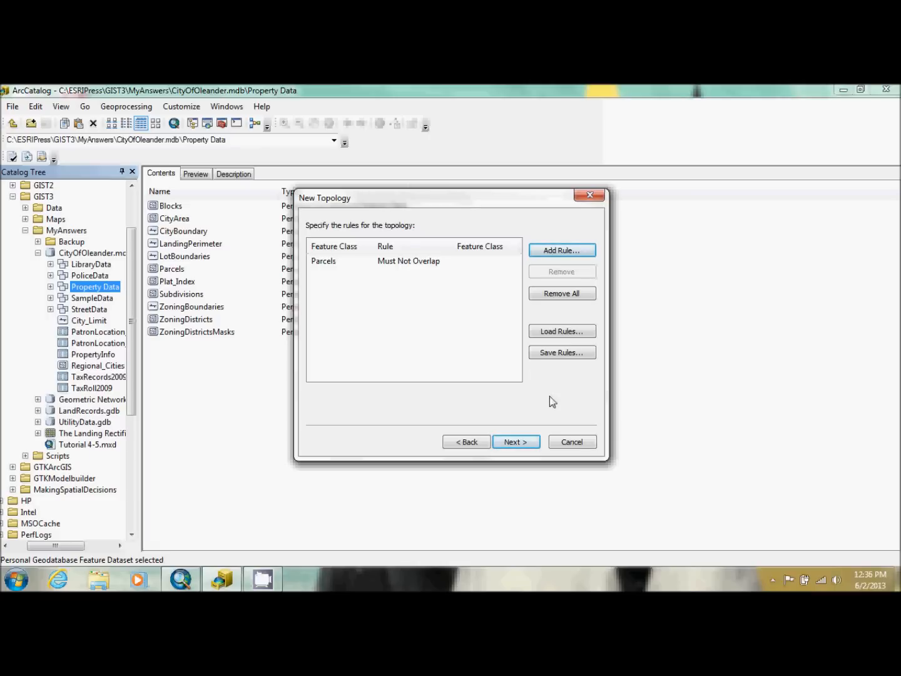
Add Must Not Overlap rules for the Blocks and Subdivisions feature classes.
{"action": "left_click", "coordinate": [566, 251]}
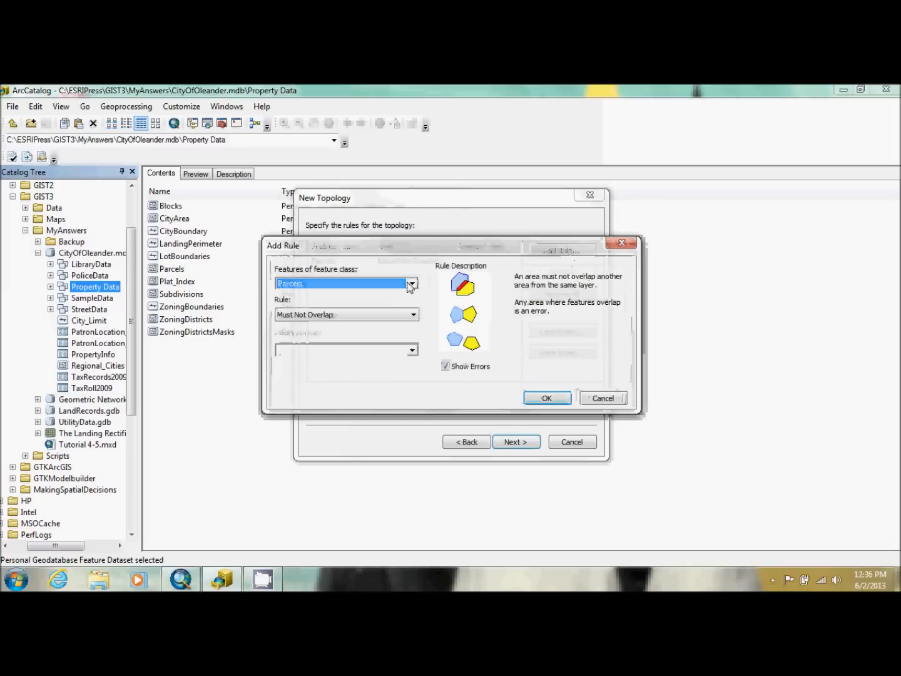
{"action": "left_click", "coordinate": [411, 284]}
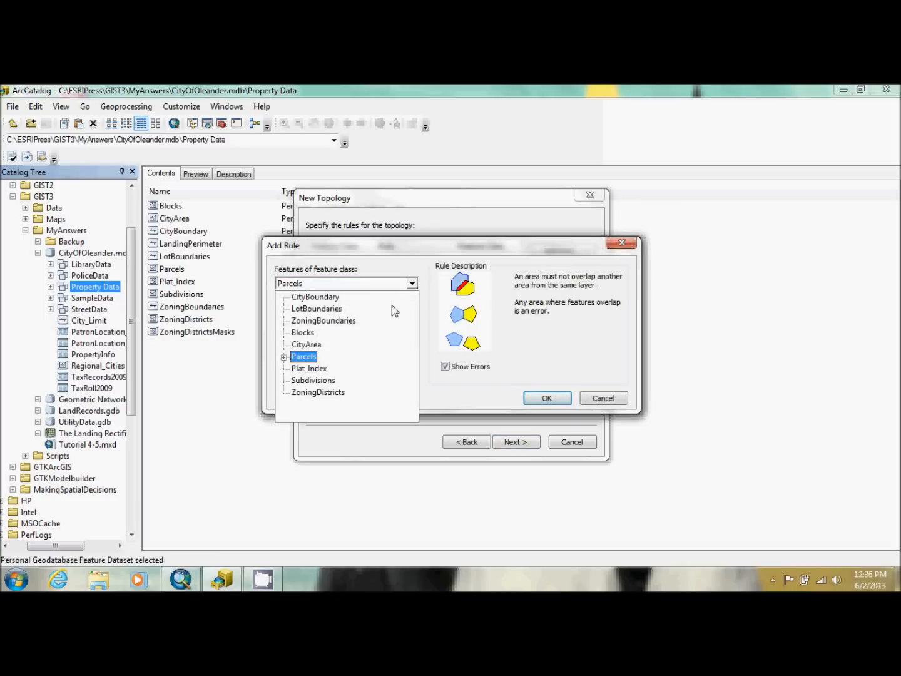
{"action": "left_click", "coordinate": [305, 332]}
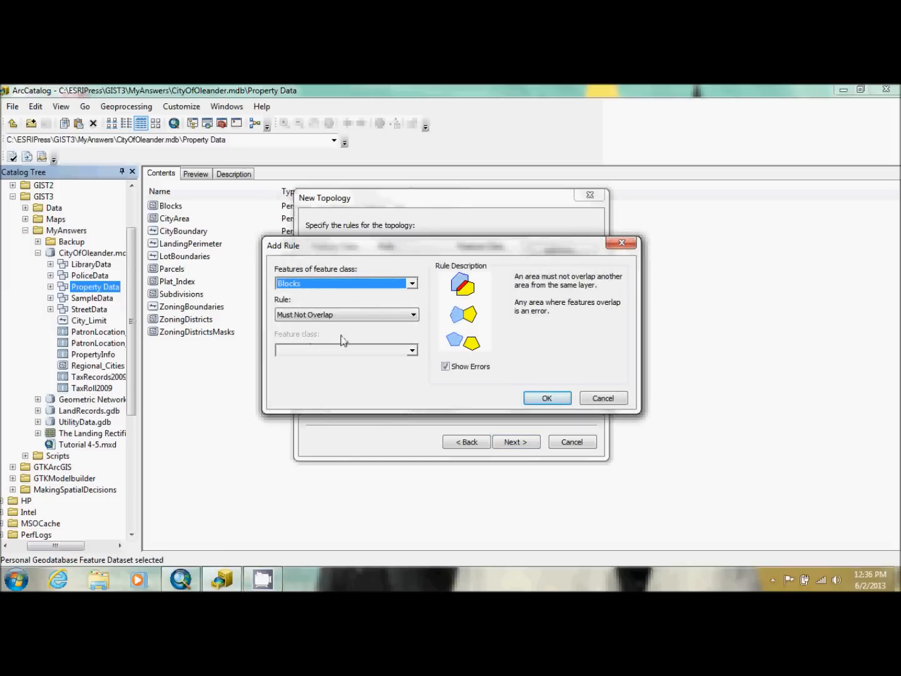
{"action": "left_click", "coordinate": [545, 400]}
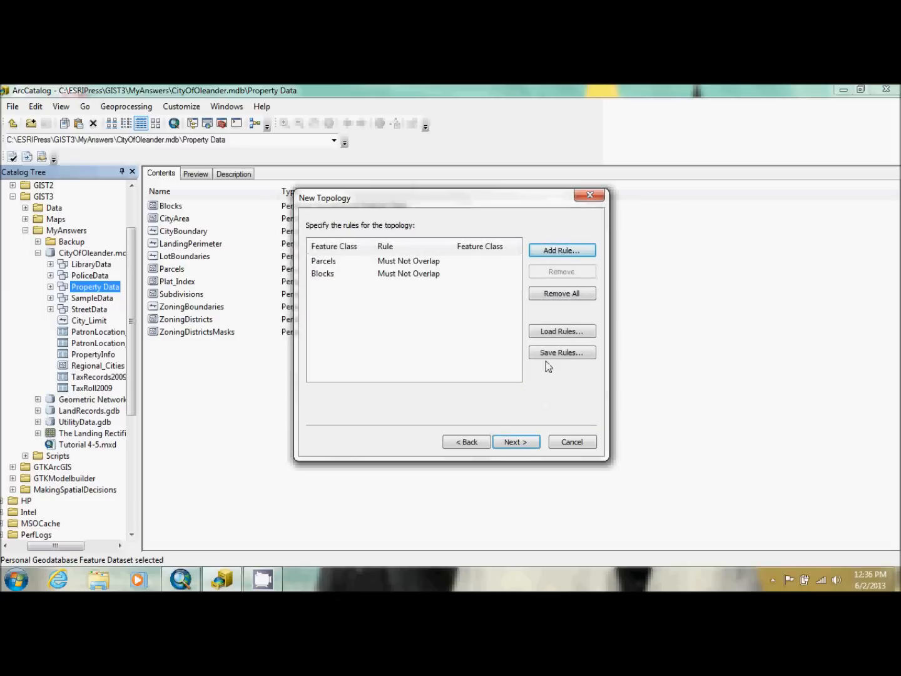
{"action": "left_click", "coordinate": [563, 252]}
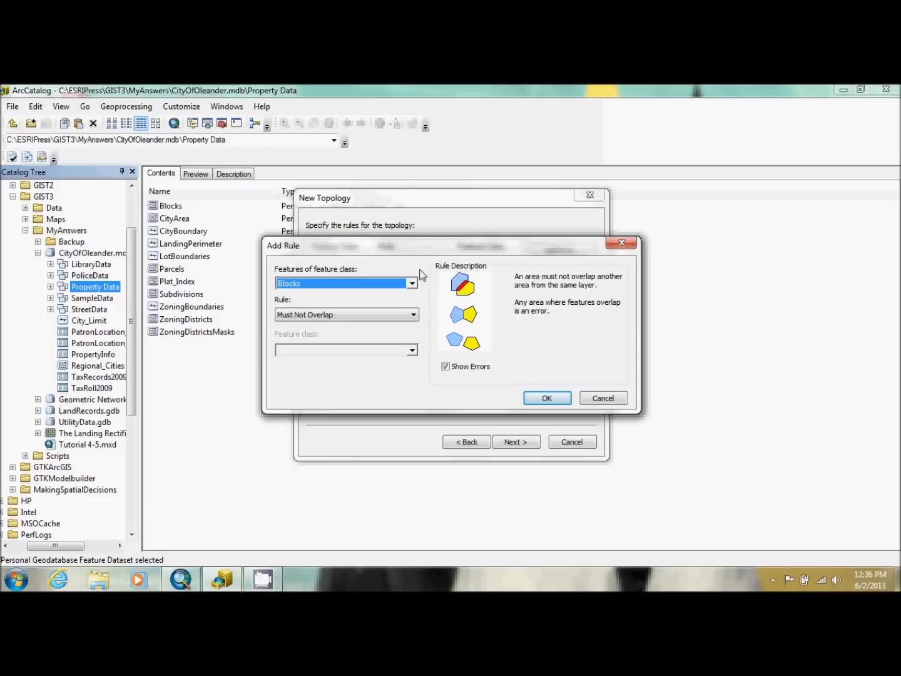
{"action": "left_click", "coordinate": [412, 282]}
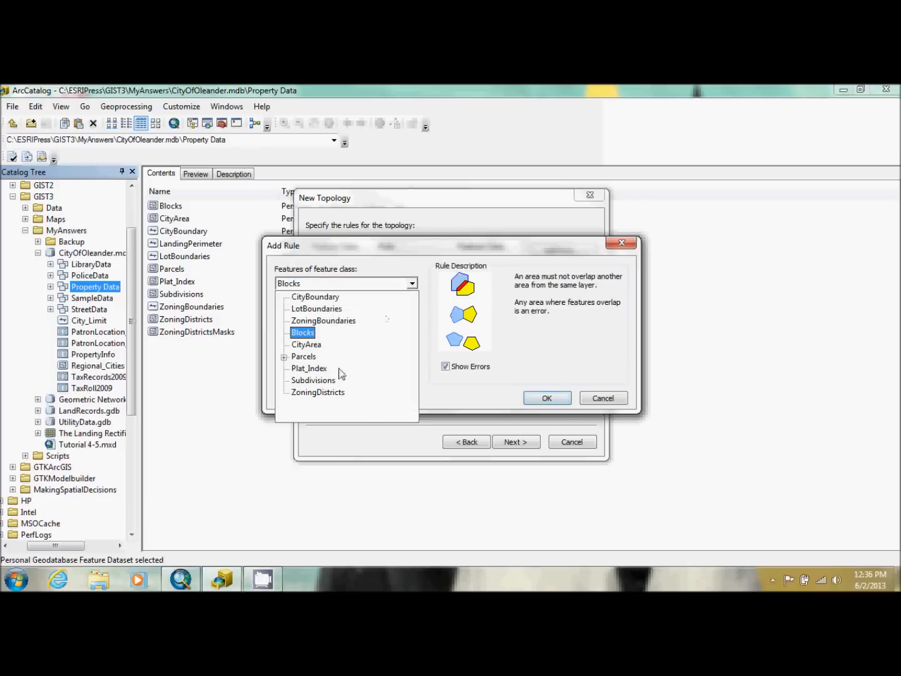
{"action": "left_click", "coordinate": [325, 383]}
{"action": "left_click", "coordinate": [542, 399]}
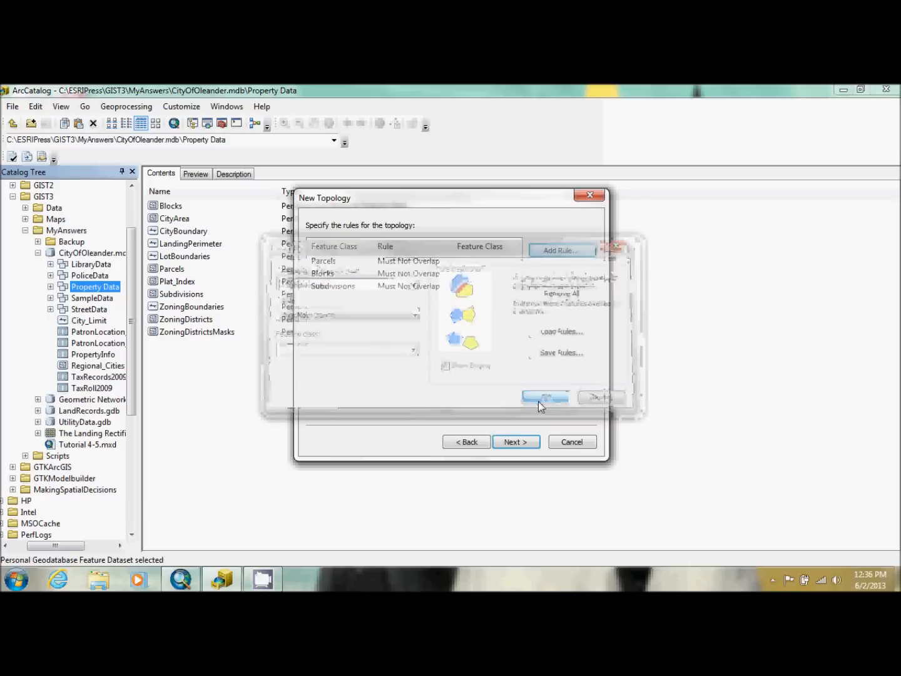
Add a topology rule that Parcels Must Be Covered By the CityArea feature class.
{"action": "left_click", "coordinate": [567, 251]}
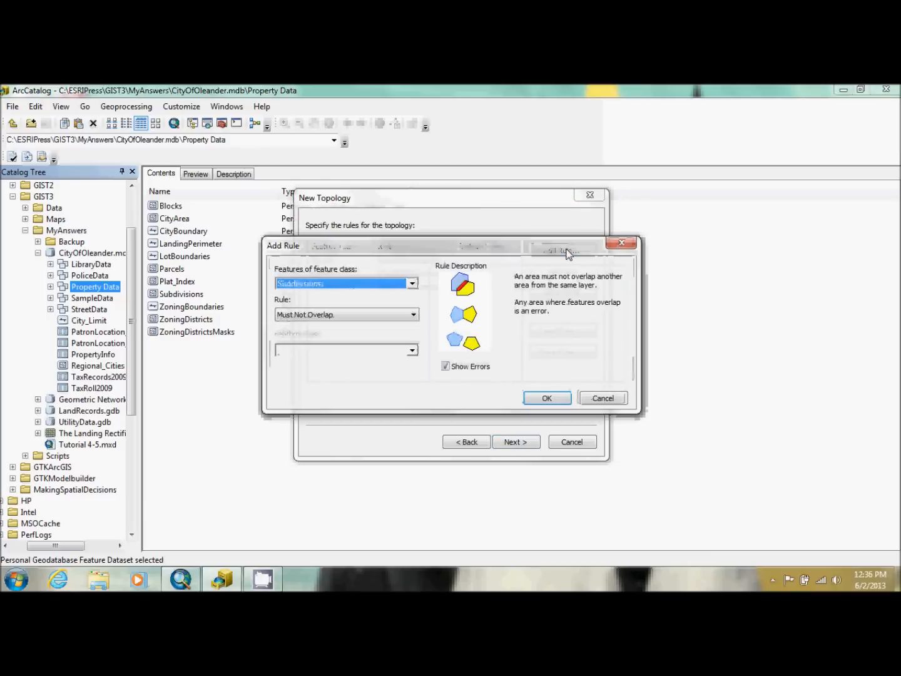
{"action": "left_click", "coordinate": [413, 284]}
{"action": "left_click", "coordinate": [311, 354]}
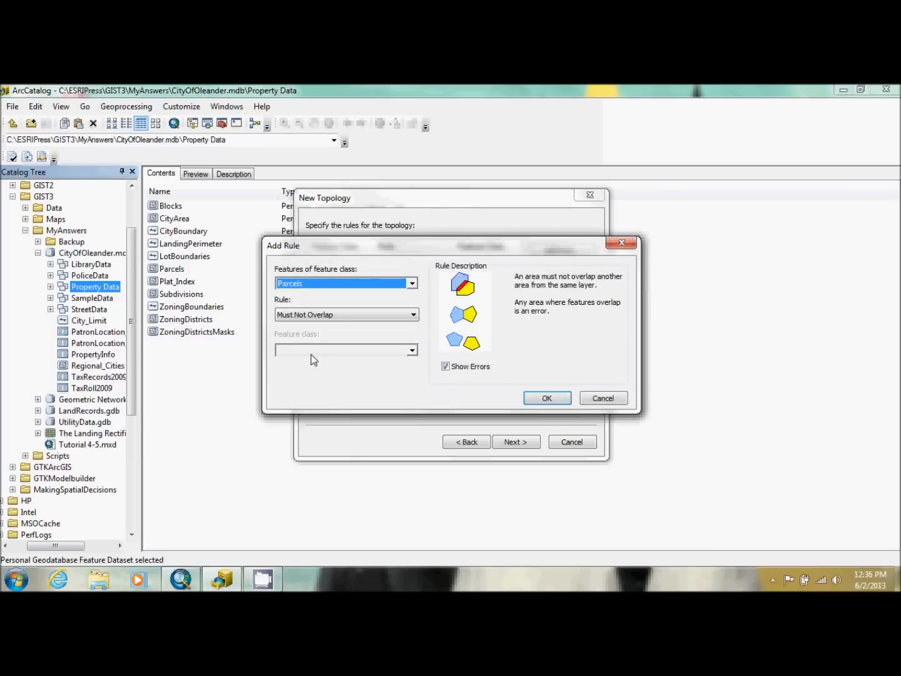
{"action": "left_click", "coordinate": [367, 319]}
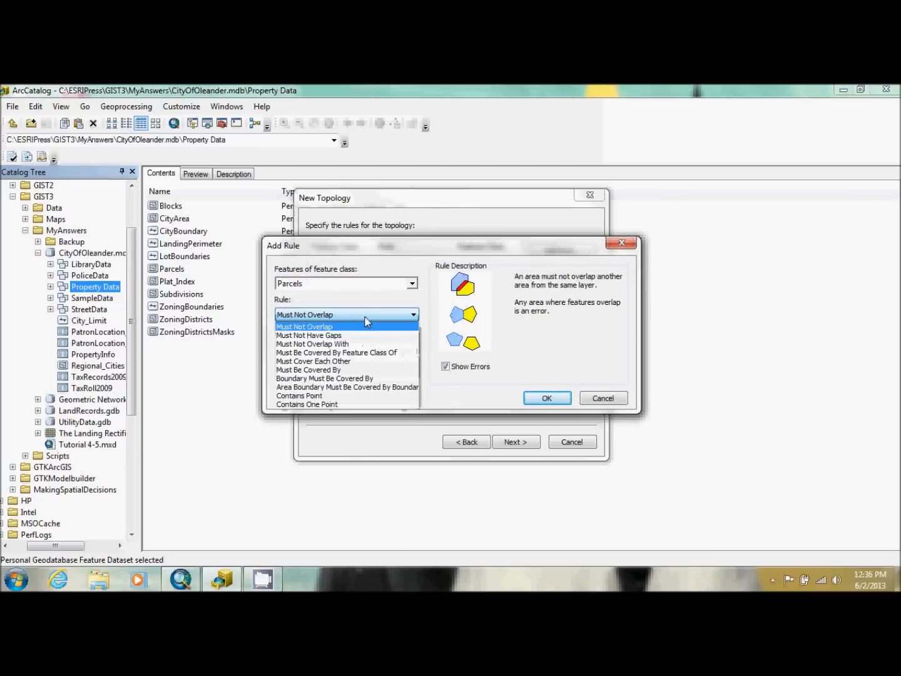
{"action": "left_click", "coordinate": [342, 370]}
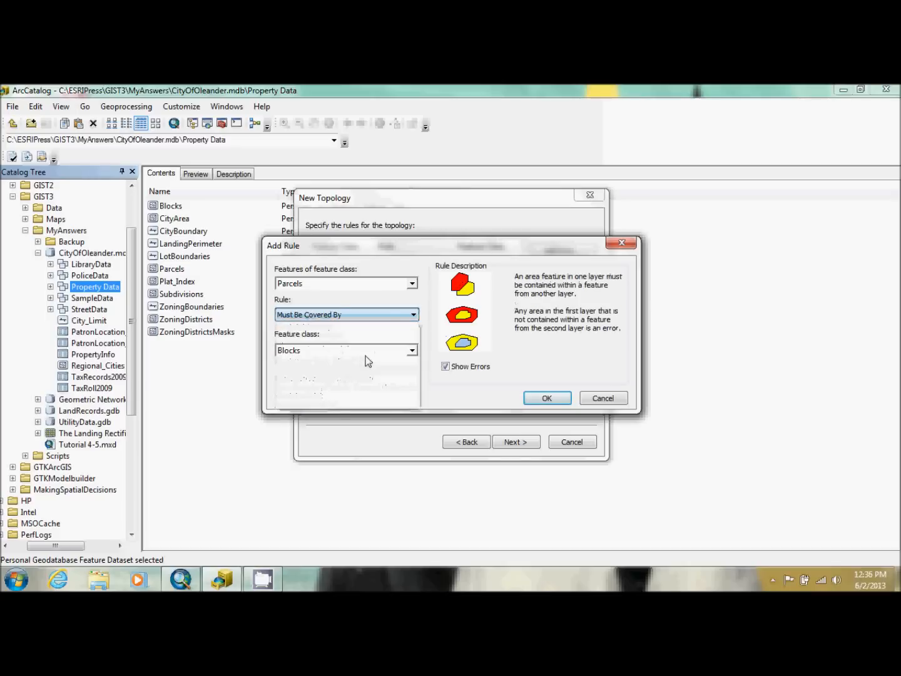
{"action": "left_click", "coordinate": [367, 355]}
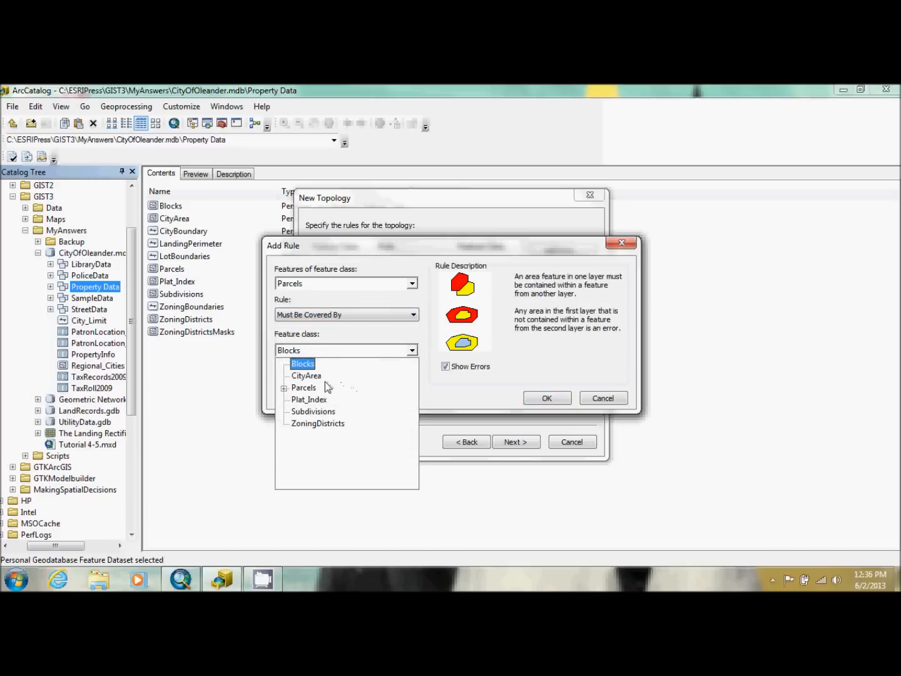
{"action": "left_click", "coordinate": [304, 375]}
{"action": "left_click", "coordinate": [532, 399]}
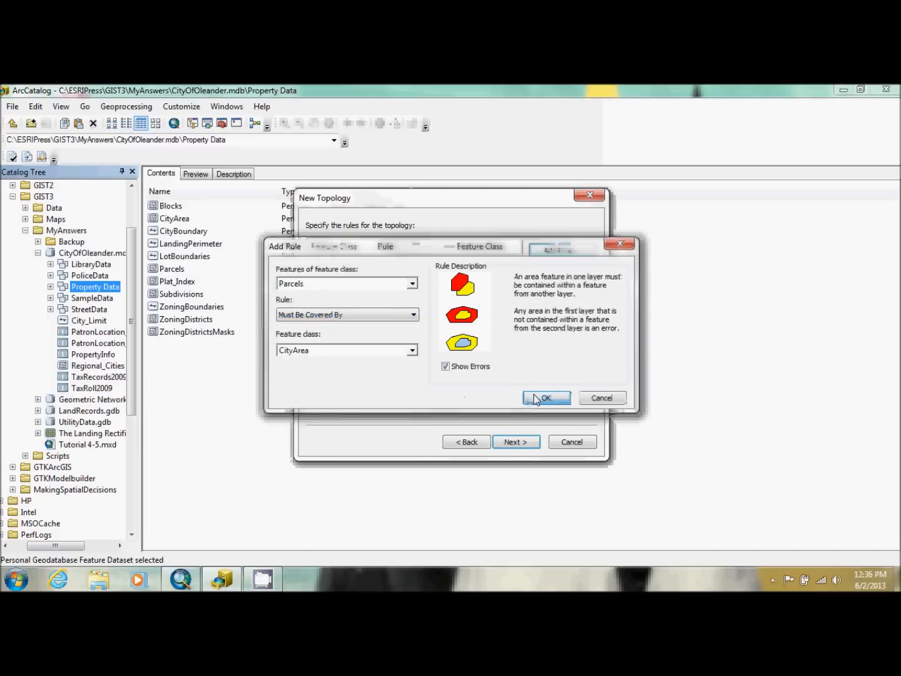
Add Must Be Covered By rules that keep Blocks and Subdivisions within the CityArea feature class.
{"action": "left_click", "coordinate": [562, 250]}
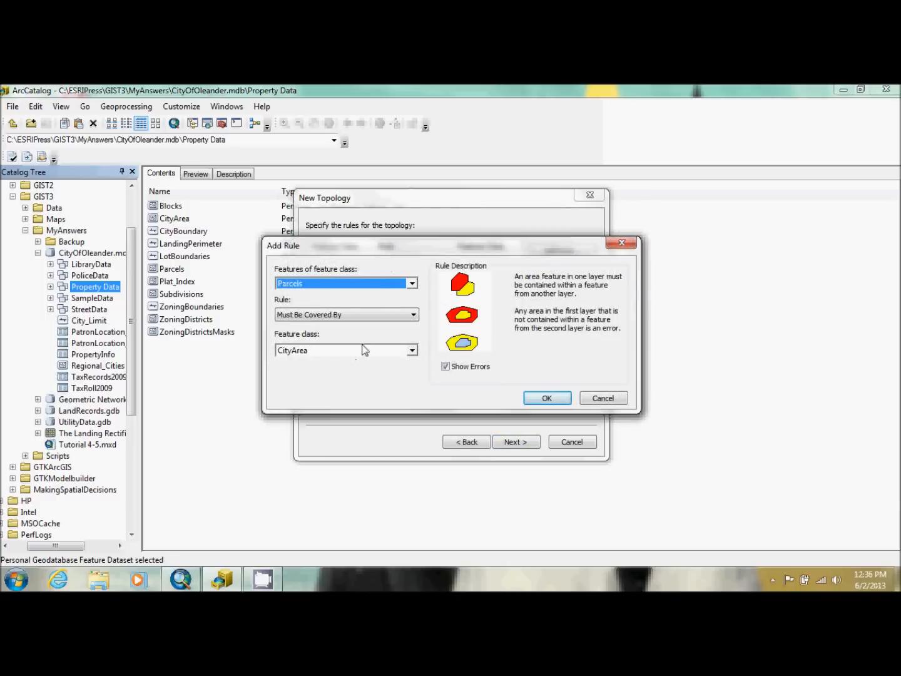
{"action": "left_click", "coordinate": [396, 286]}
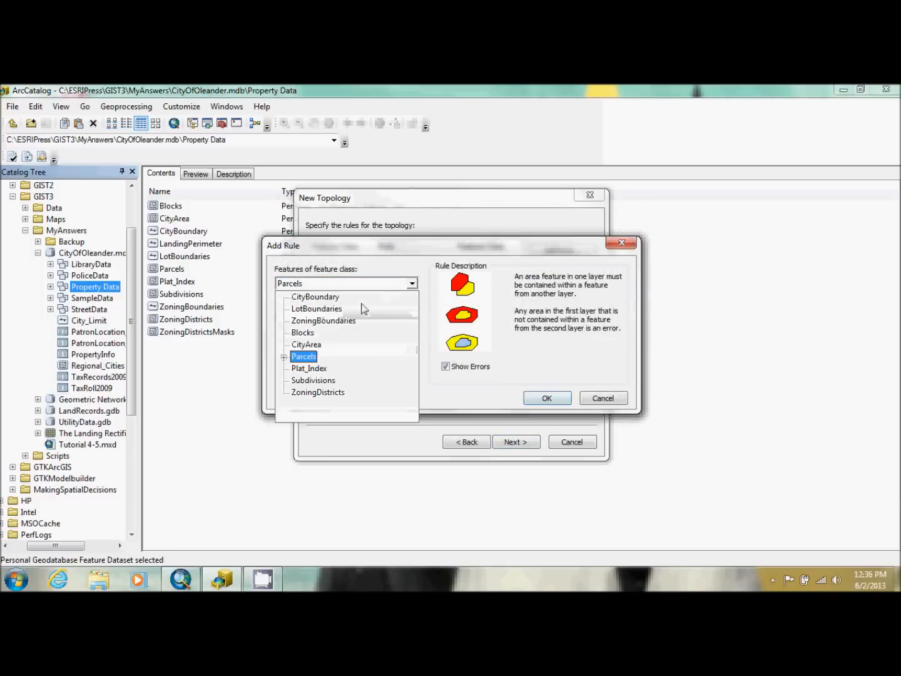
{"action": "left_click", "coordinate": [305, 335]}
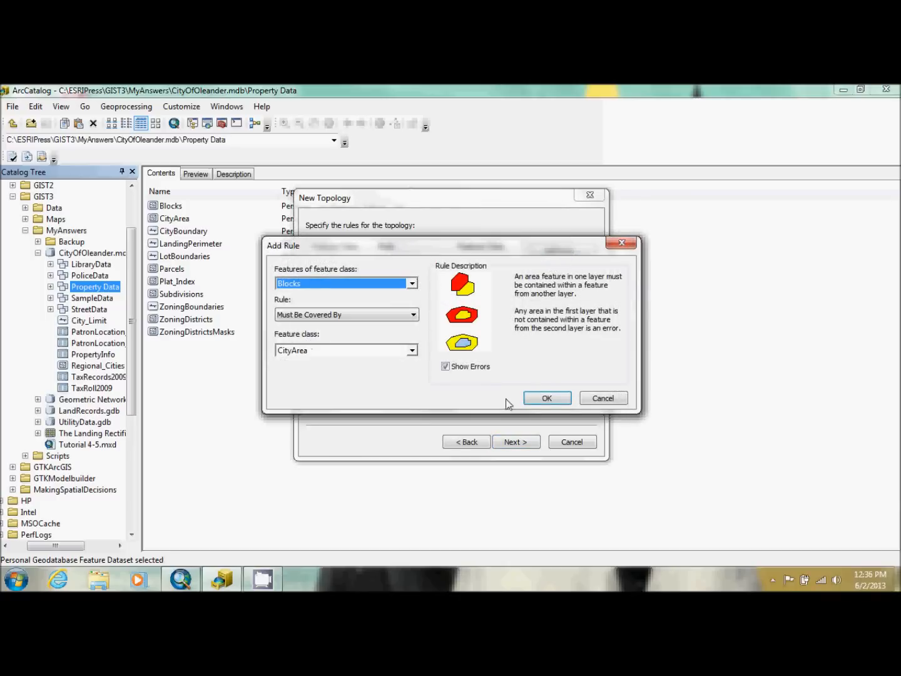
{"action": "left_click", "coordinate": [542, 399]}
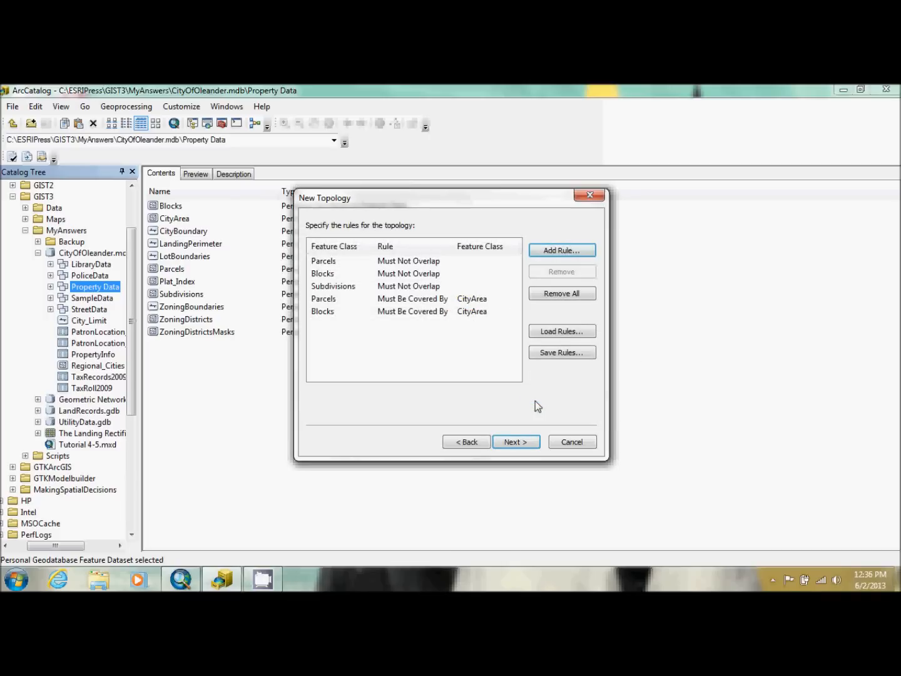
{"action": "left_click", "coordinate": [561, 251]}
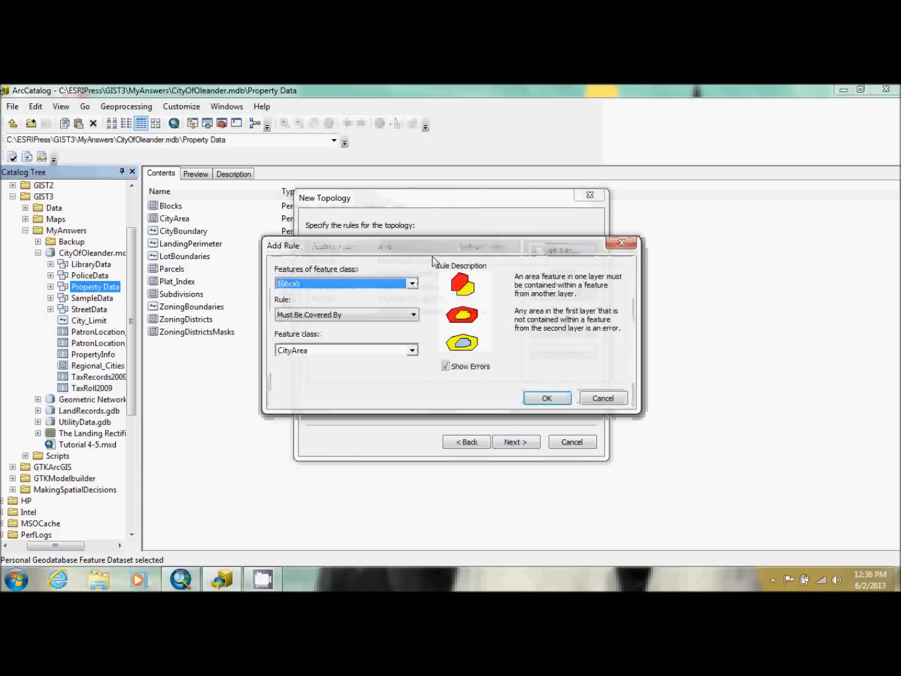
{"action": "left_click", "coordinate": [378, 284]}
{"action": "left_click", "coordinate": [330, 380]}
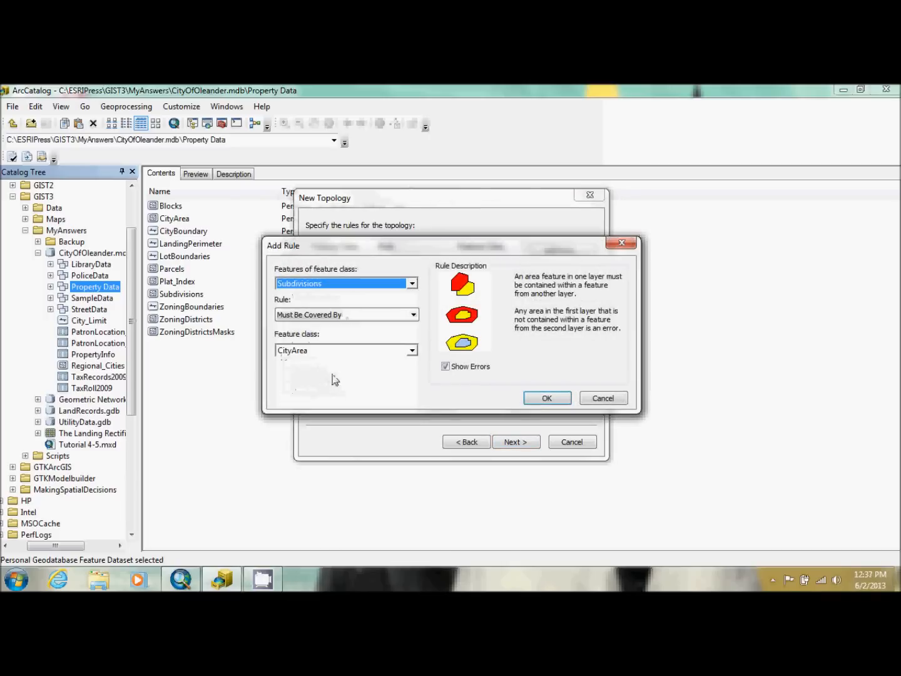
{"action": "left_click", "coordinate": [545, 398]}
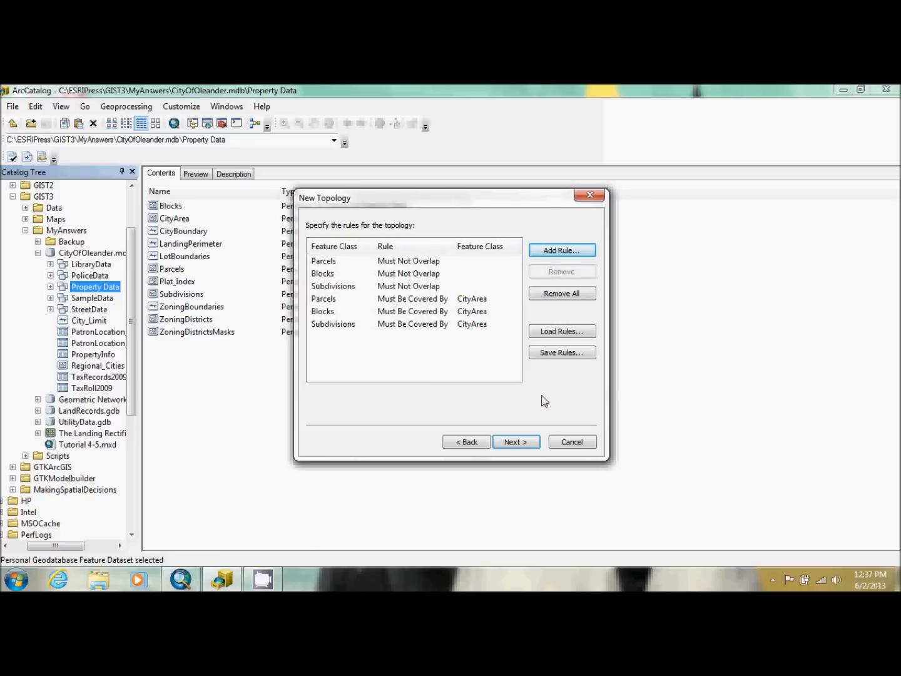
Add a Must Not Have Gaps rule for the Parcels feature class.
{"action": "left_click", "coordinate": [558, 250]}
{"action": "left_click", "coordinate": [361, 283]}
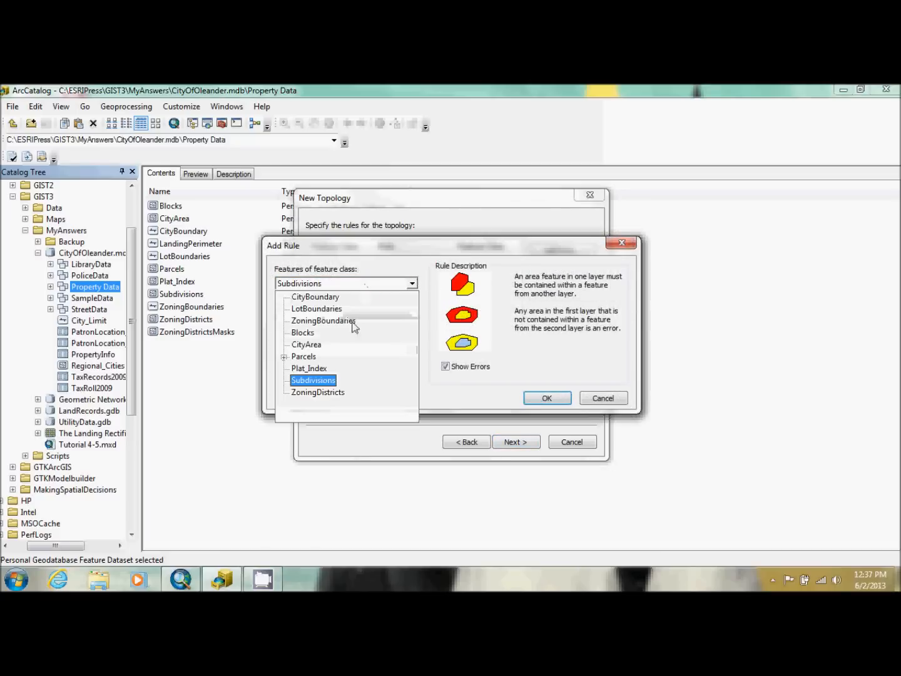
{"action": "left_click", "coordinate": [312, 357]}
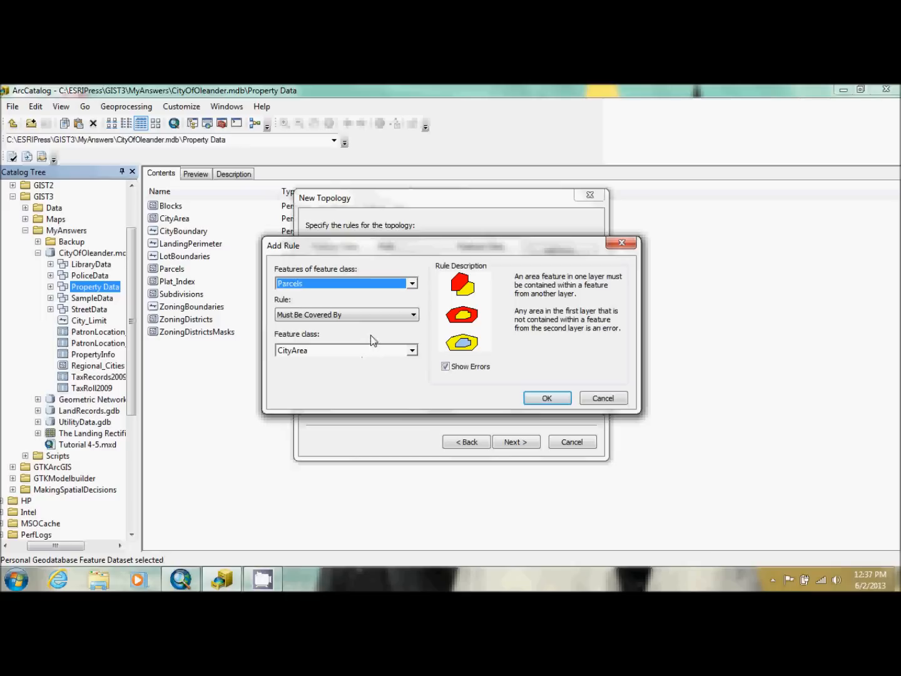
{"action": "left_click", "coordinate": [370, 314]}
{"action": "left_click", "coordinate": [352, 337]}
{"action": "left_click", "coordinate": [547, 398]}
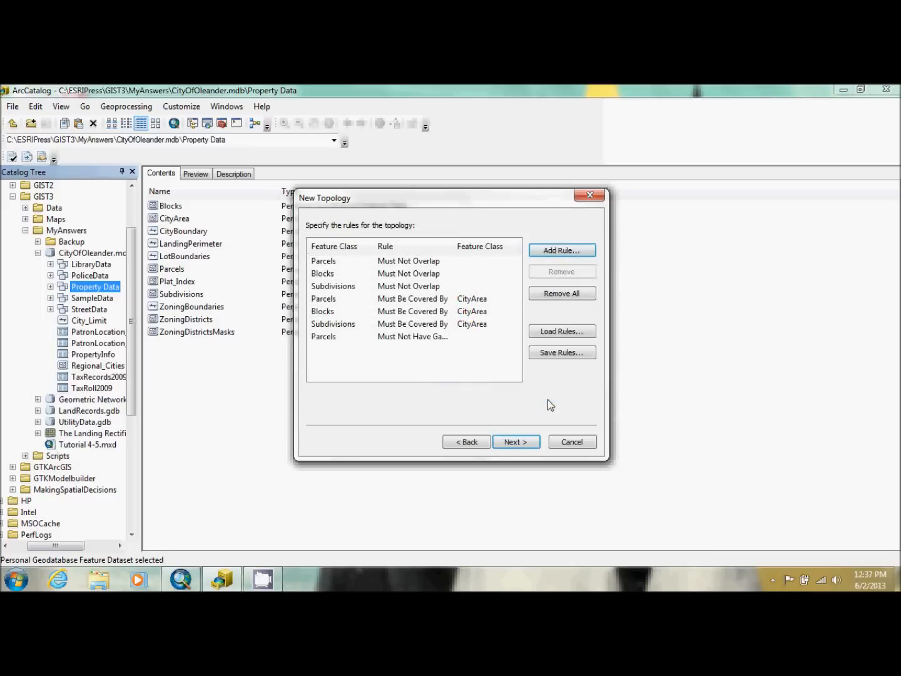
Add a Boundary Must Be Covered By rule that ties the CityArea boundary to the CityBoundary feature class.
{"action": "left_click", "coordinate": [557, 251]}
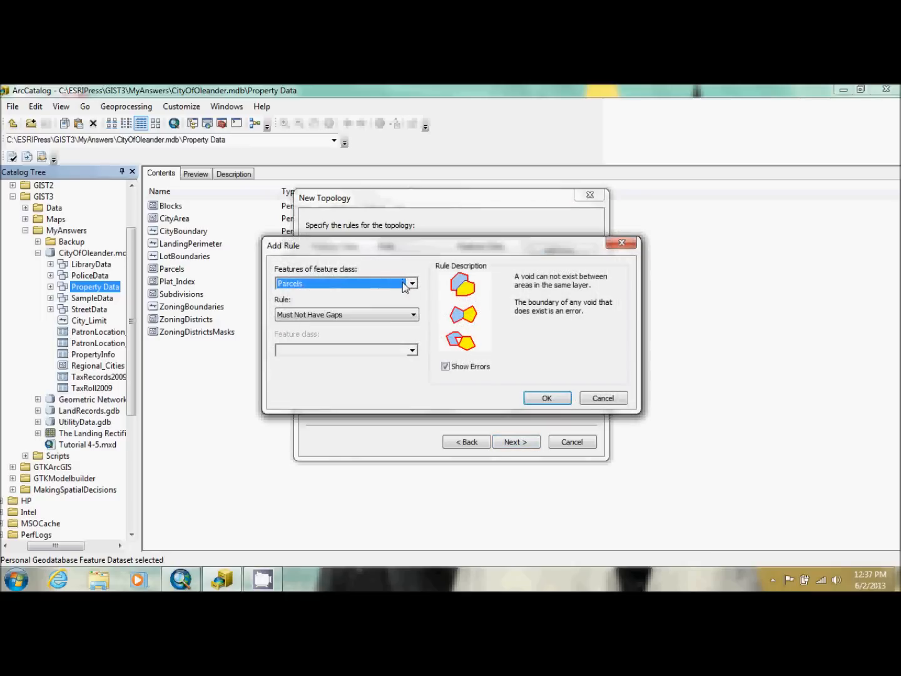
{"action": "left_click", "coordinate": [411, 283]}
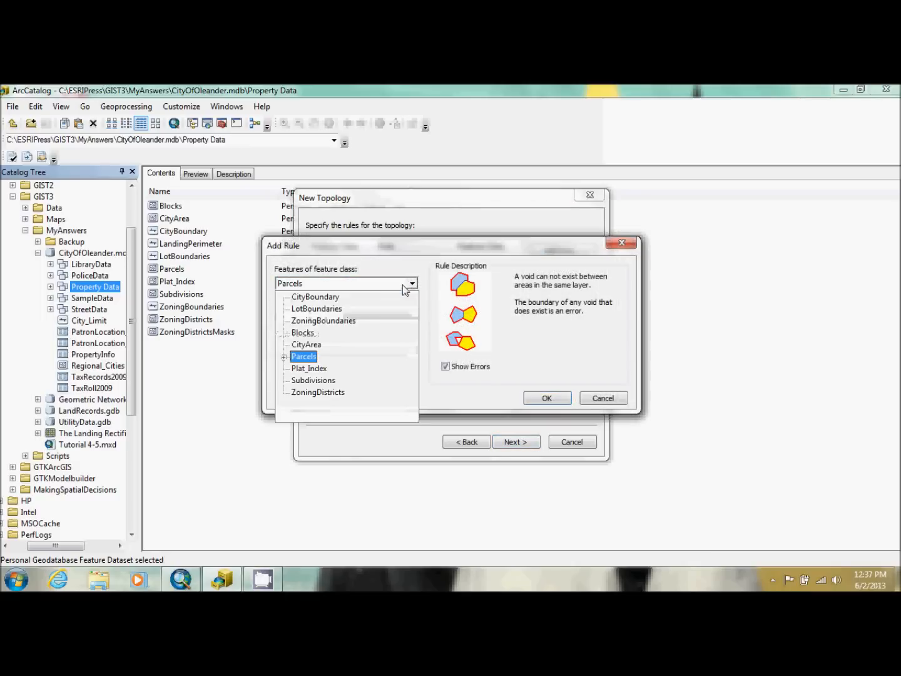
{"action": "left_click", "coordinate": [313, 345]}
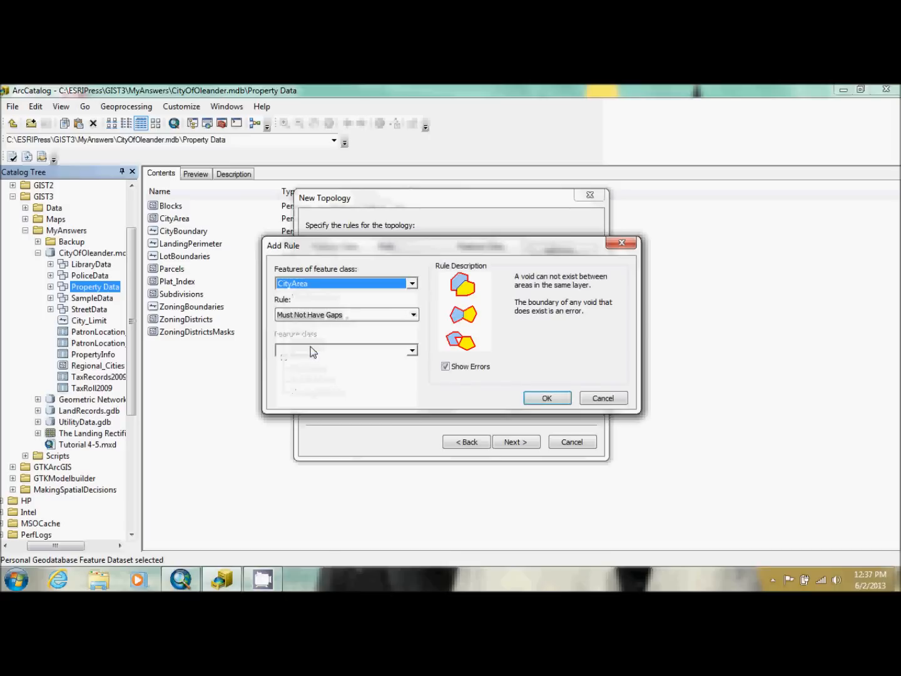
{"action": "left_click", "coordinate": [341, 317]}
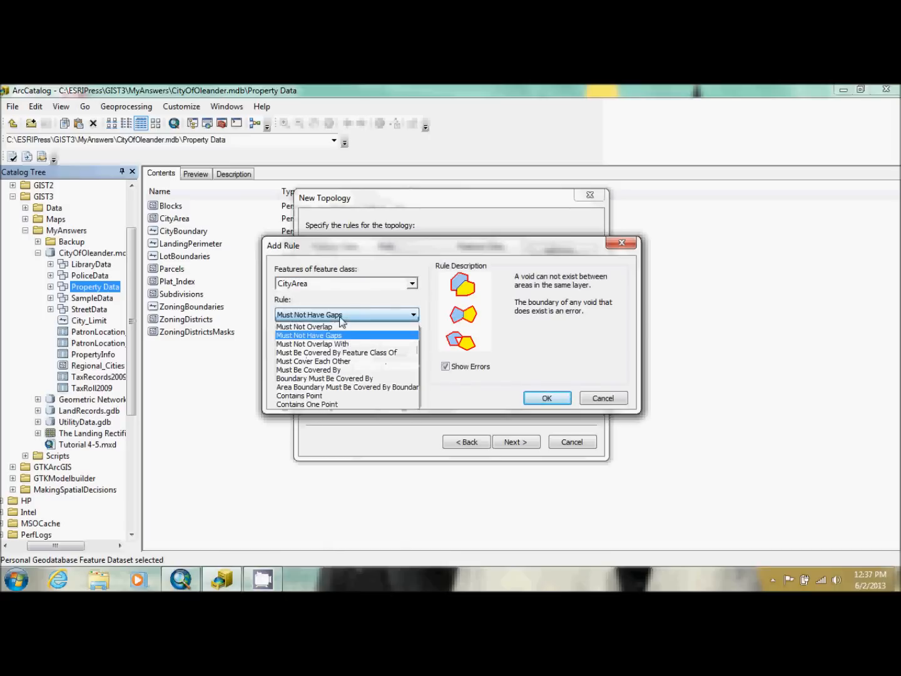
{"action": "left_click", "coordinate": [320, 379]}
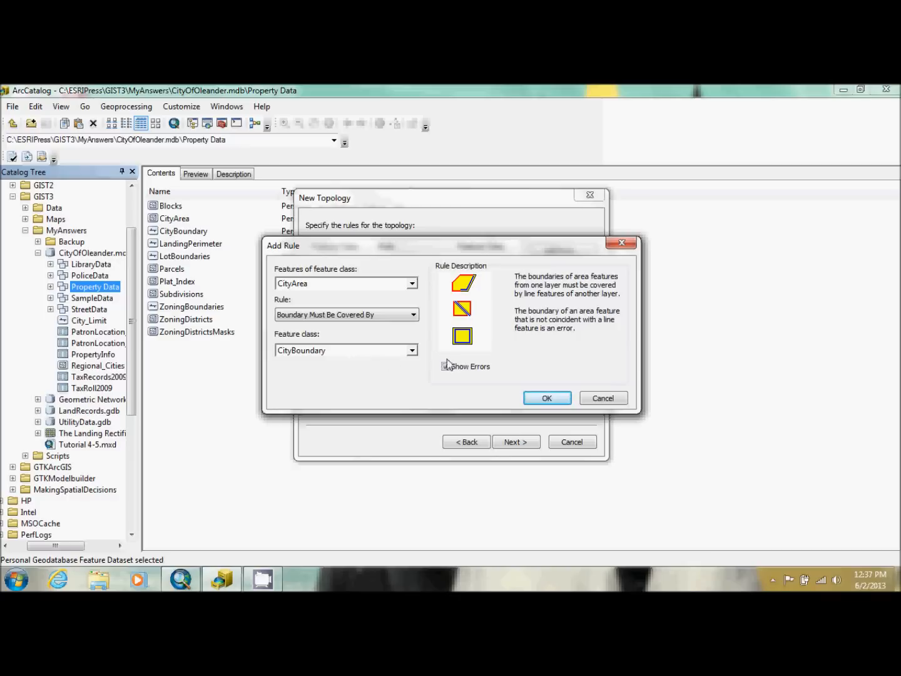
{"action": "left_click", "coordinate": [541, 396]}
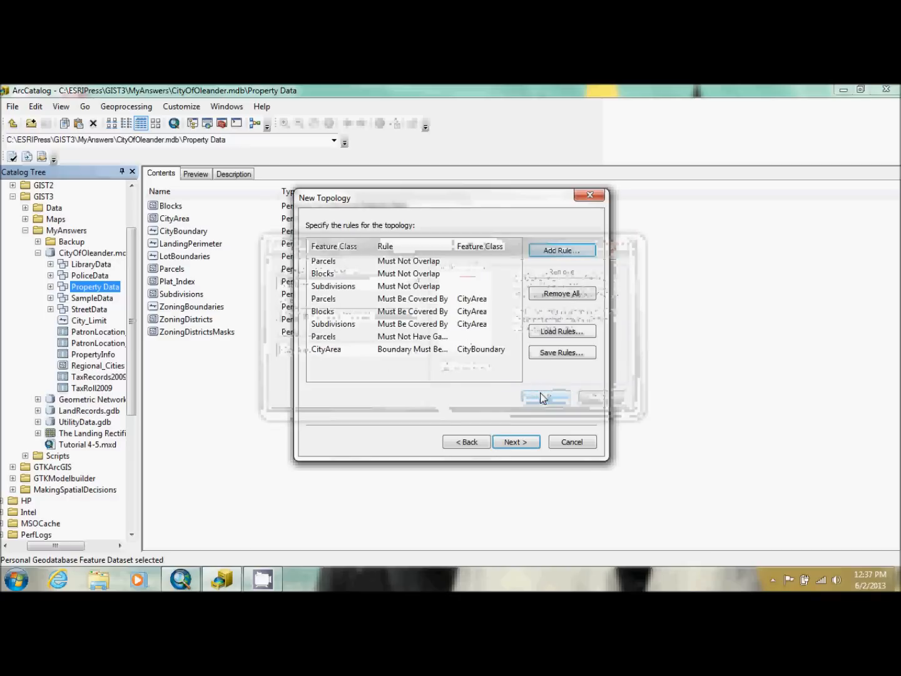
Add an Area Boundary Must Be Covered By Boundary Of rule for Blocks against the Platted subtype of Parcels.
{"action": "left_click", "coordinate": [555, 257]}
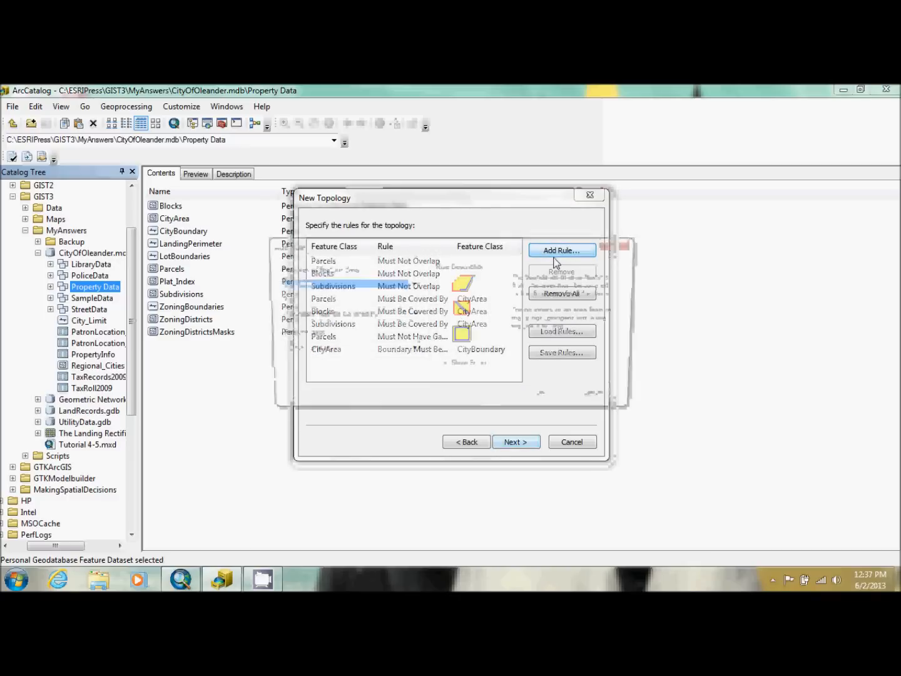
{"action": "left_click", "coordinate": [362, 285]}
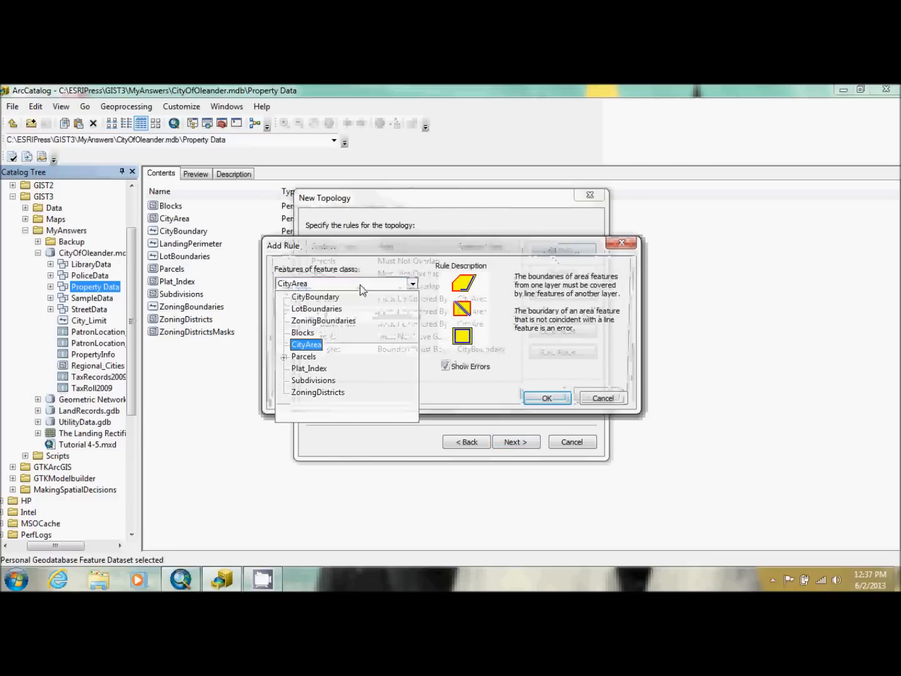
{"action": "left_click", "coordinate": [309, 334]}
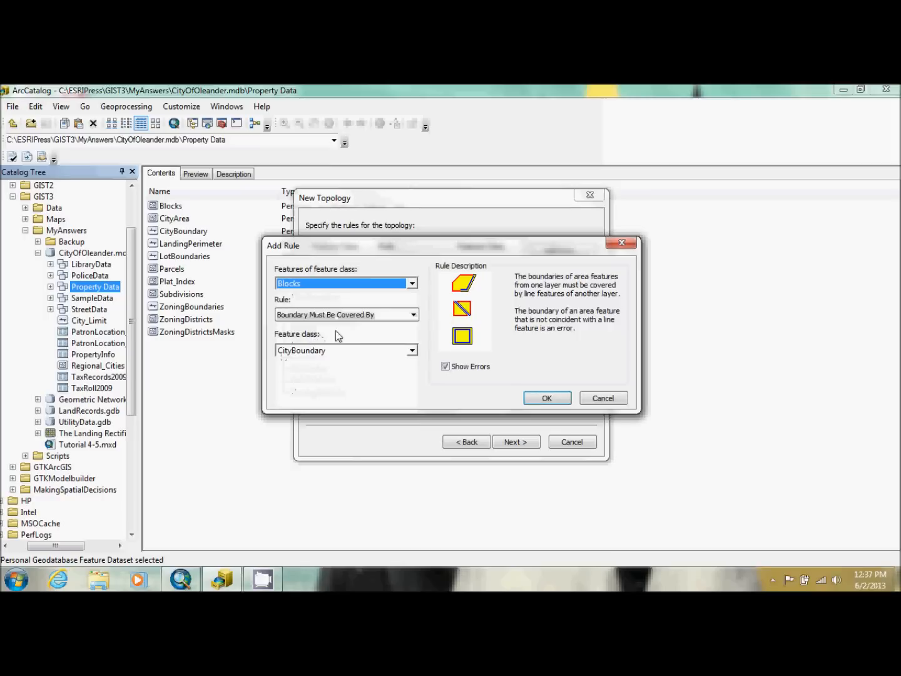
{"action": "left_click", "coordinate": [354, 315]}
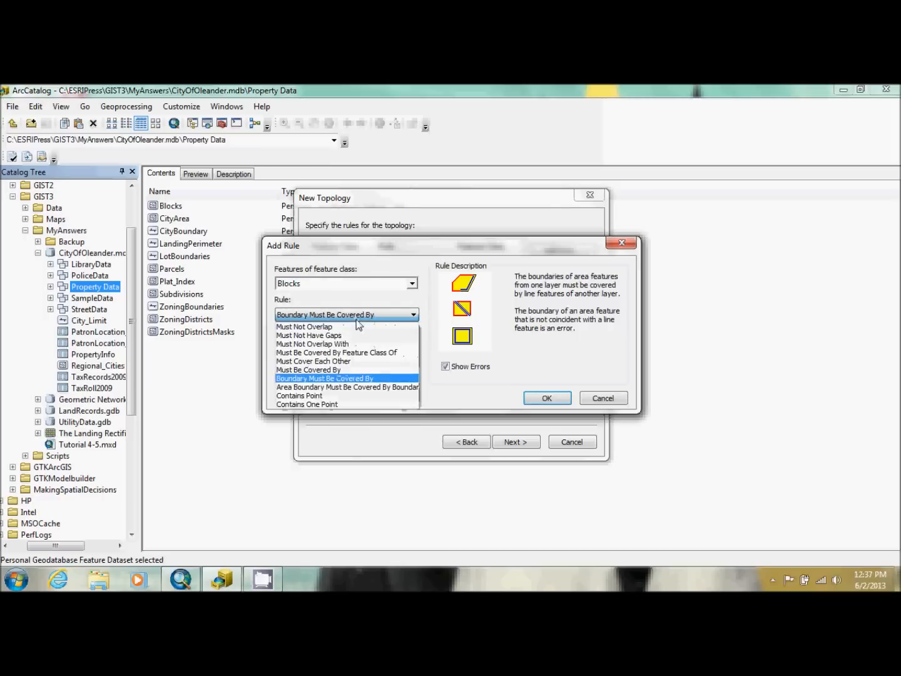
{"action": "left_click", "coordinate": [322, 389]}
{"action": "left_click", "coordinate": [363, 351]}
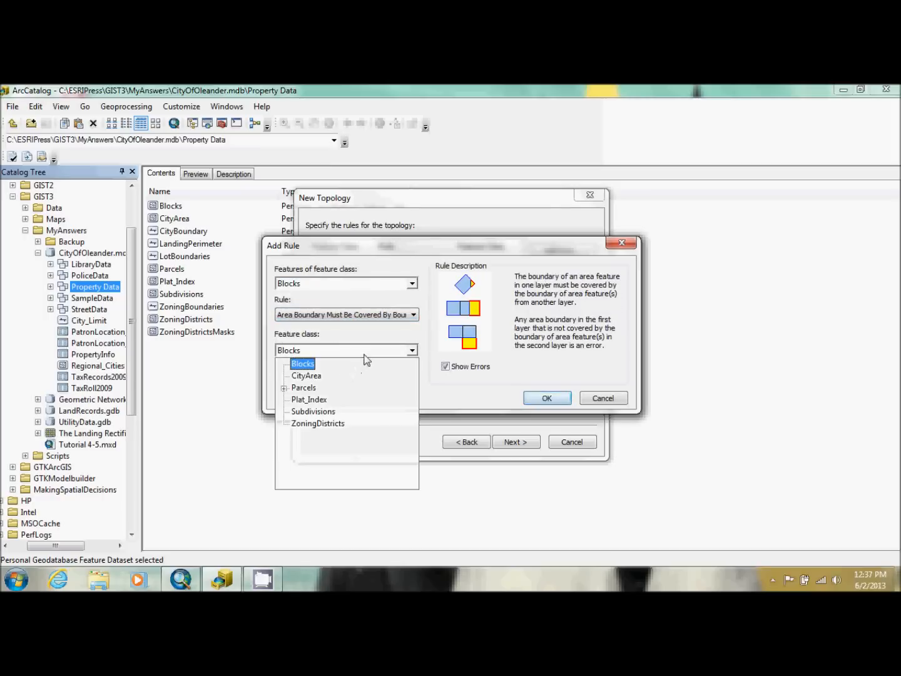
{"action": "left_click", "coordinate": [284, 388]}
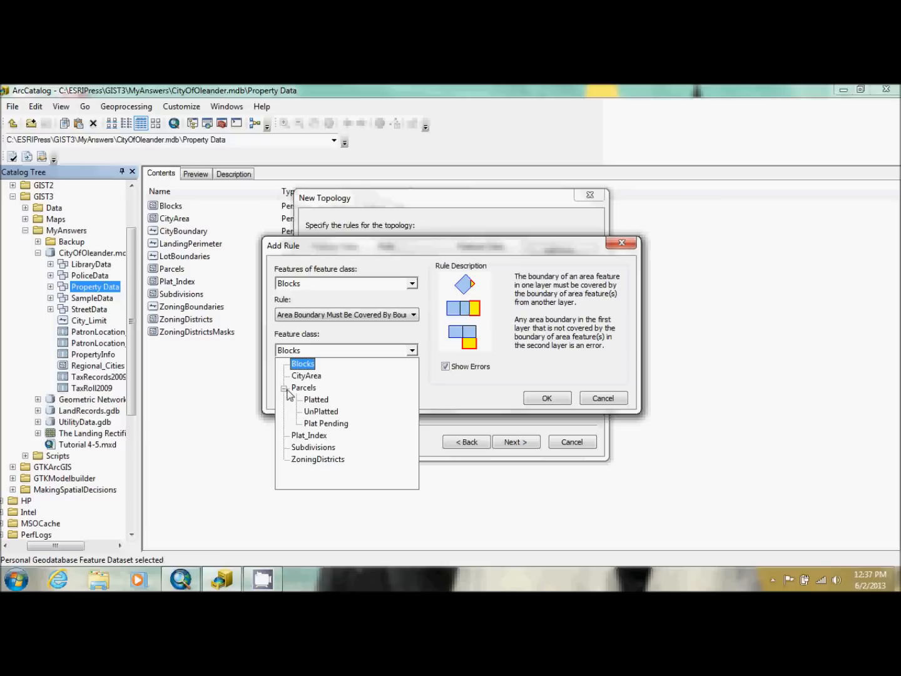
{"action": "left_click", "coordinate": [313, 400]}
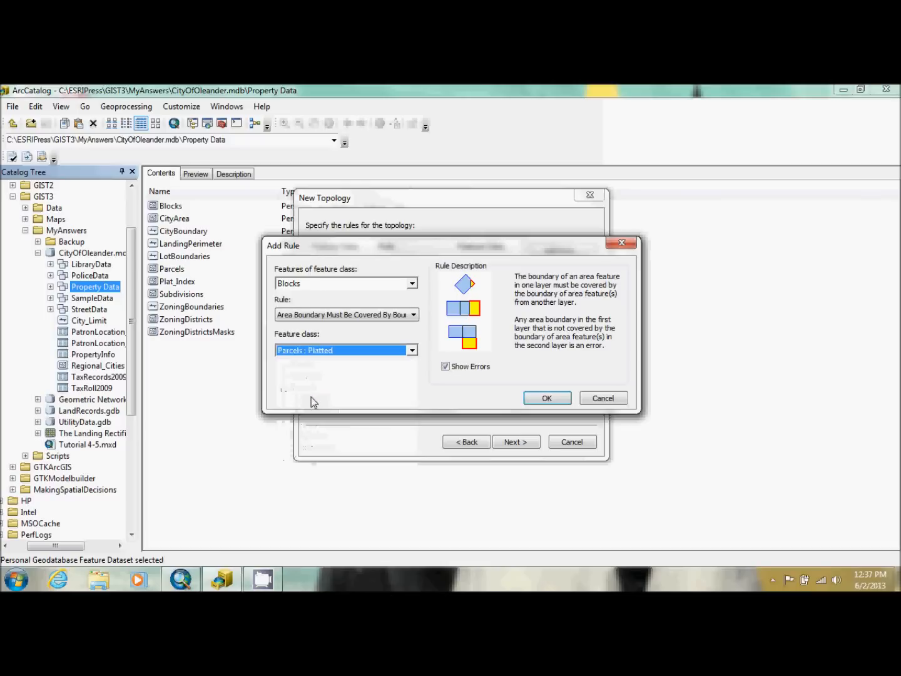
{"action": "left_click", "coordinate": [544, 398]}
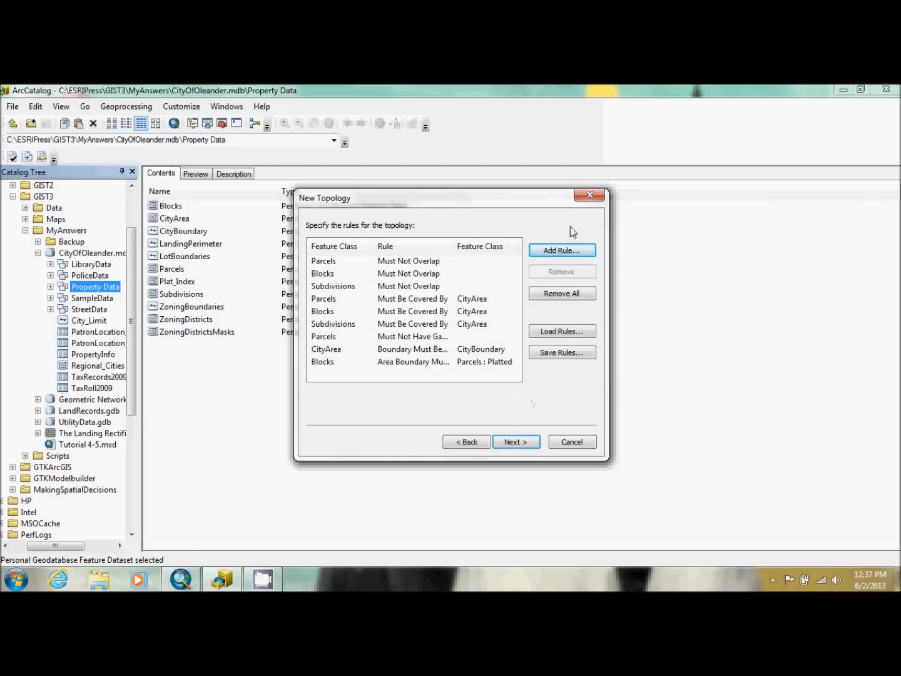
Add an Area Boundary Must Be Covered By Boundary Of rule for Subdivisions against the Platted subtype of Parcels.
{"action": "left_click", "coordinate": [559, 250]}
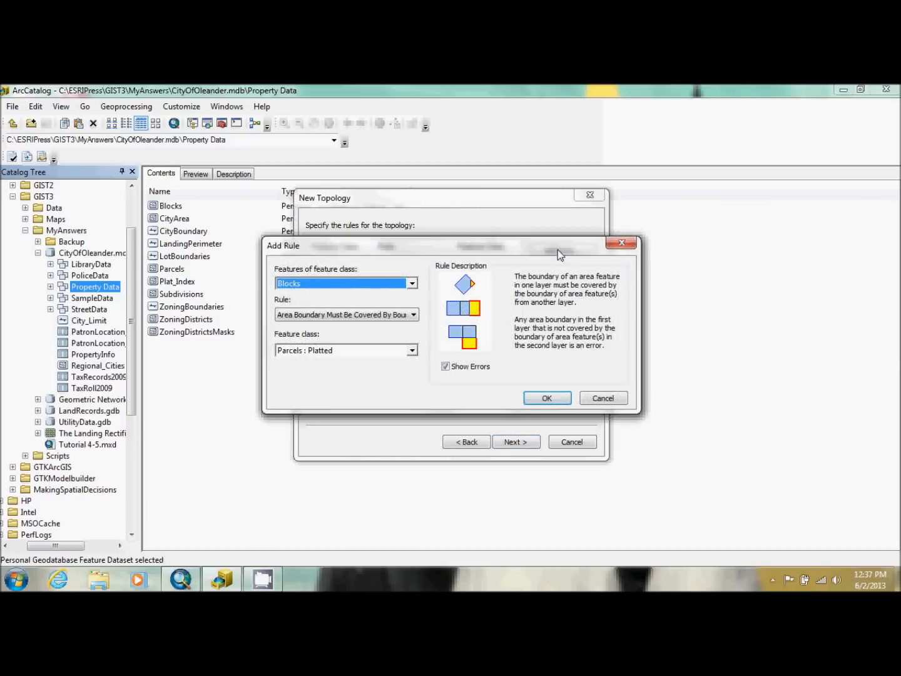
{"action": "left_click", "coordinate": [397, 283]}
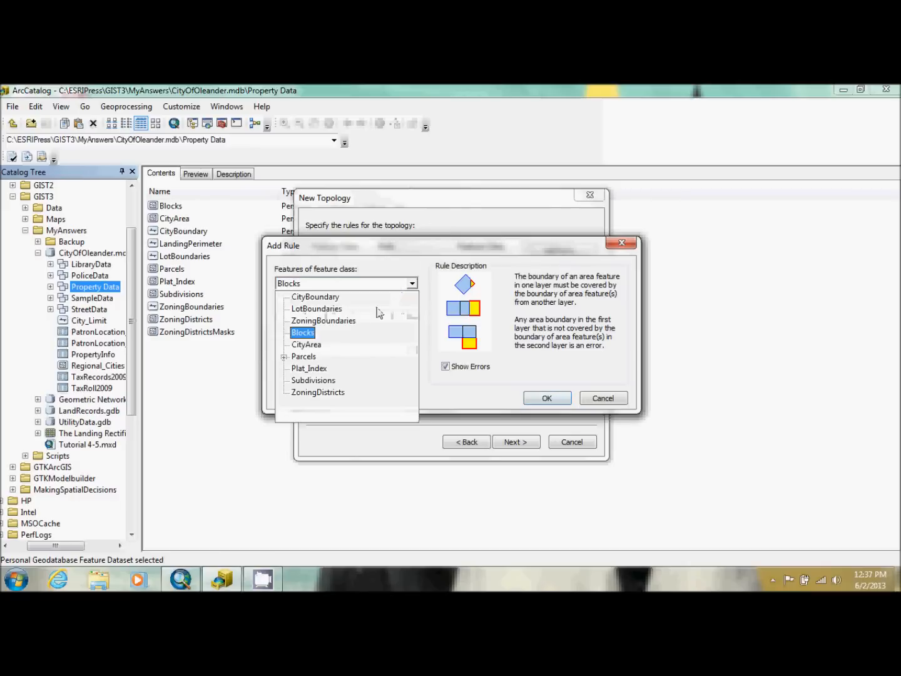
{"action": "left_click", "coordinate": [316, 380]}
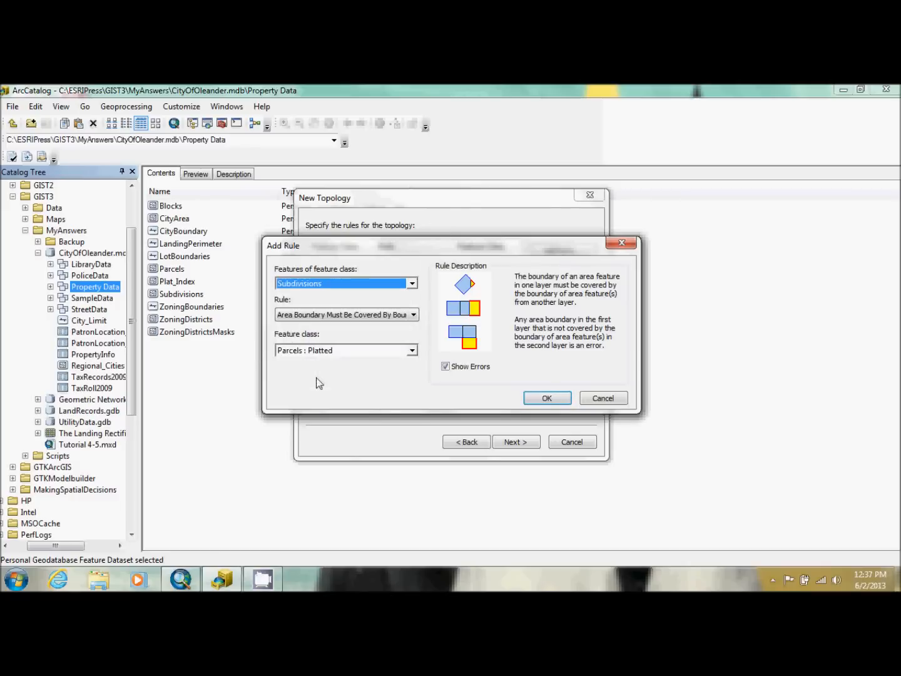
{"action": "left_click", "coordinate": [546, 398]}
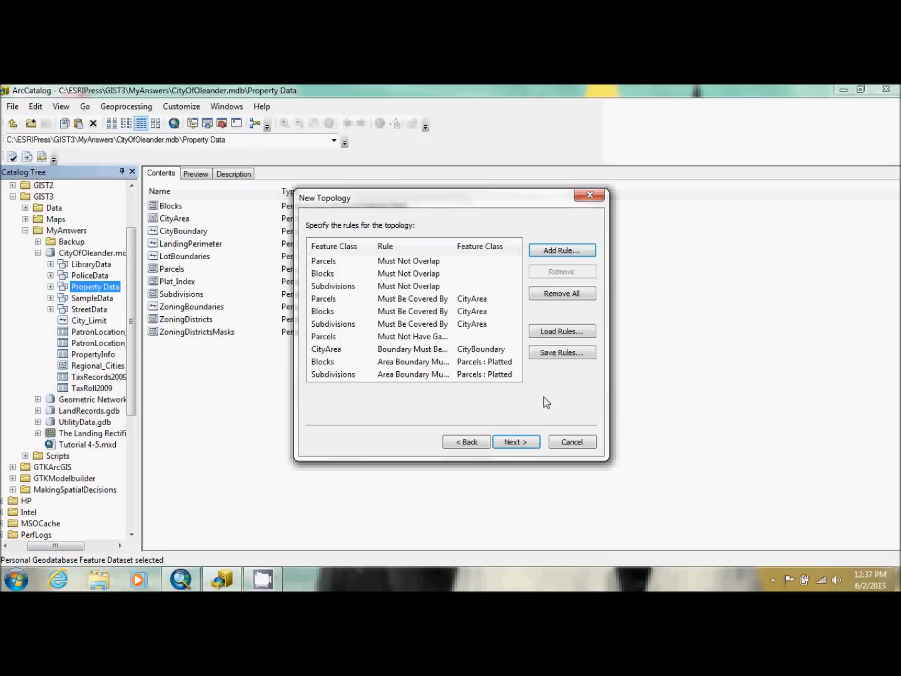
Add a Must Not Have Dangles rule for the LotBoundaries feature class.
{"action": "left_click", "coordinate": [586, 251]}
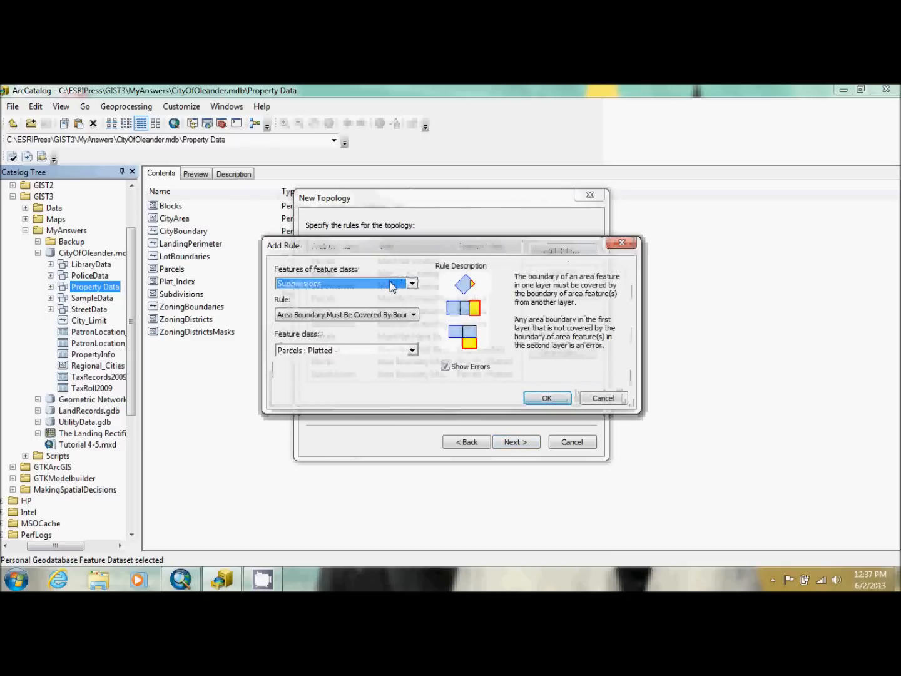
{"action": "left_click", "coordinate": [392, 285]}
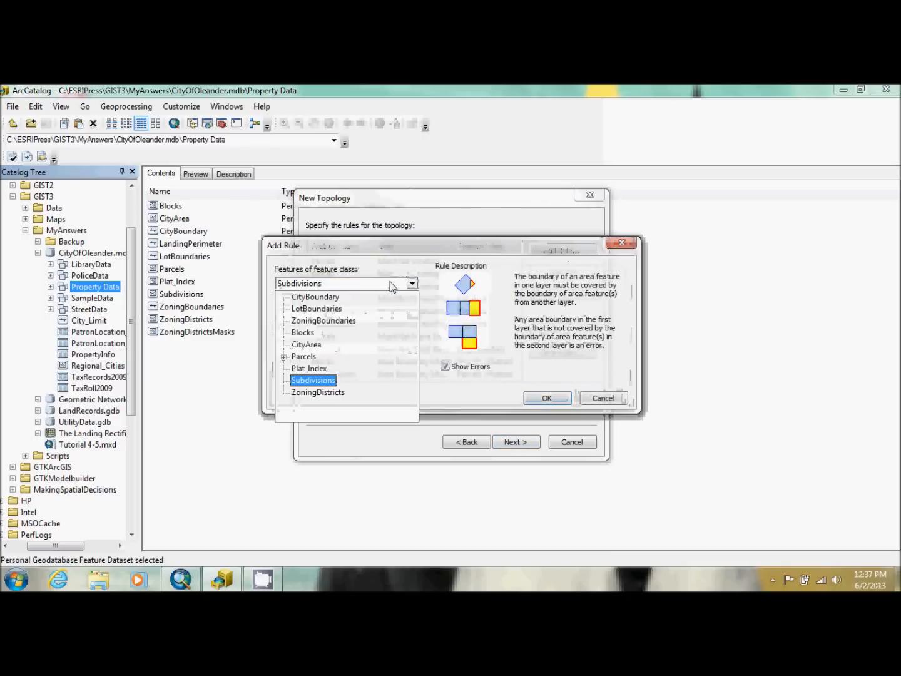
{"action": "left_click", "coordinate": [329, 310]}
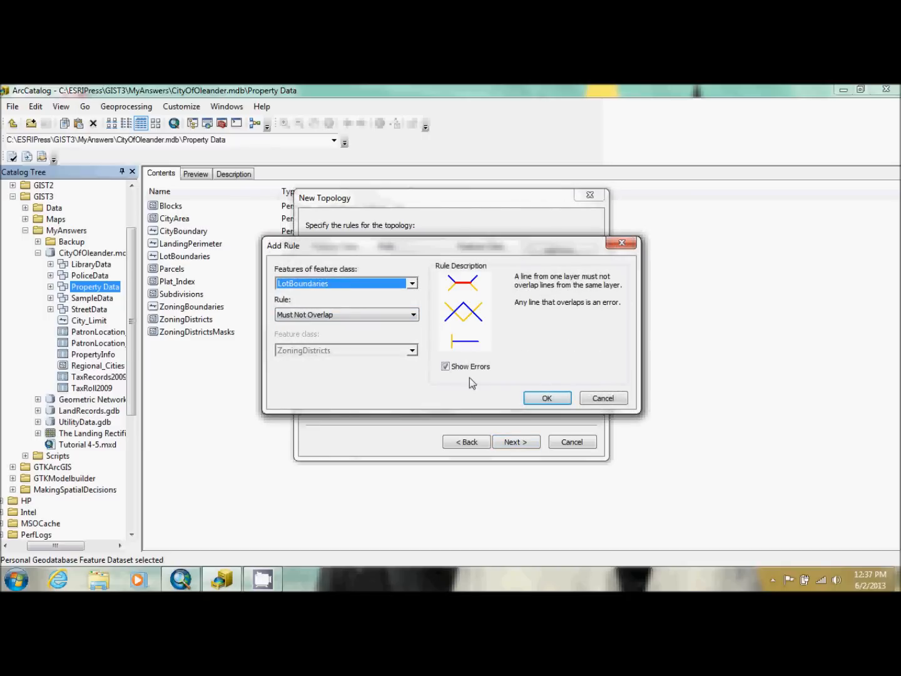
{"action": "left_click", "coordinate": [408, 316]}
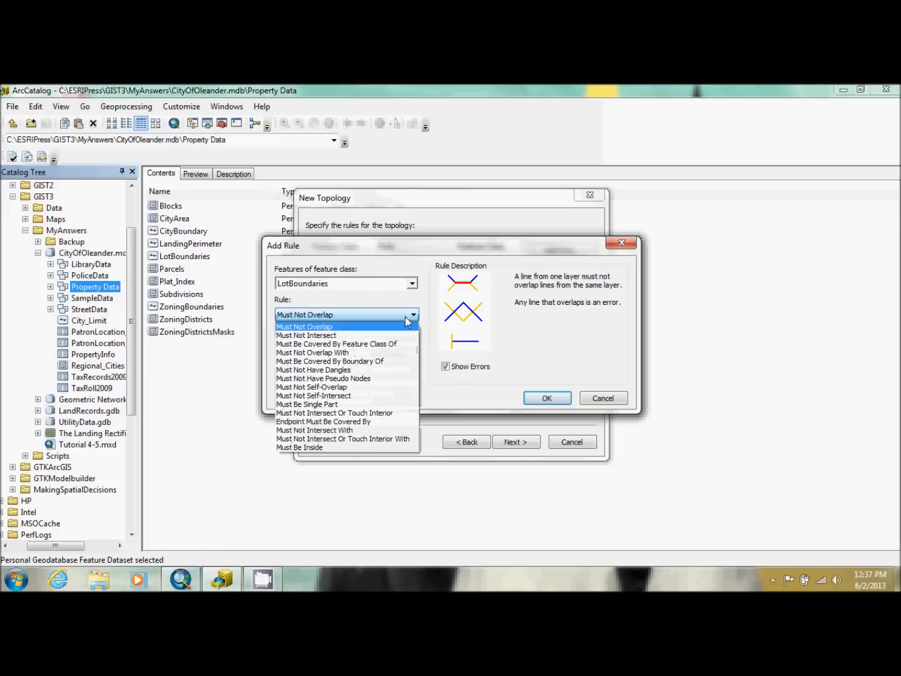
{"action": "left_click", "coordinate": [333, 370]}
{"action": "left_click", "coordinate": [539, 398]}
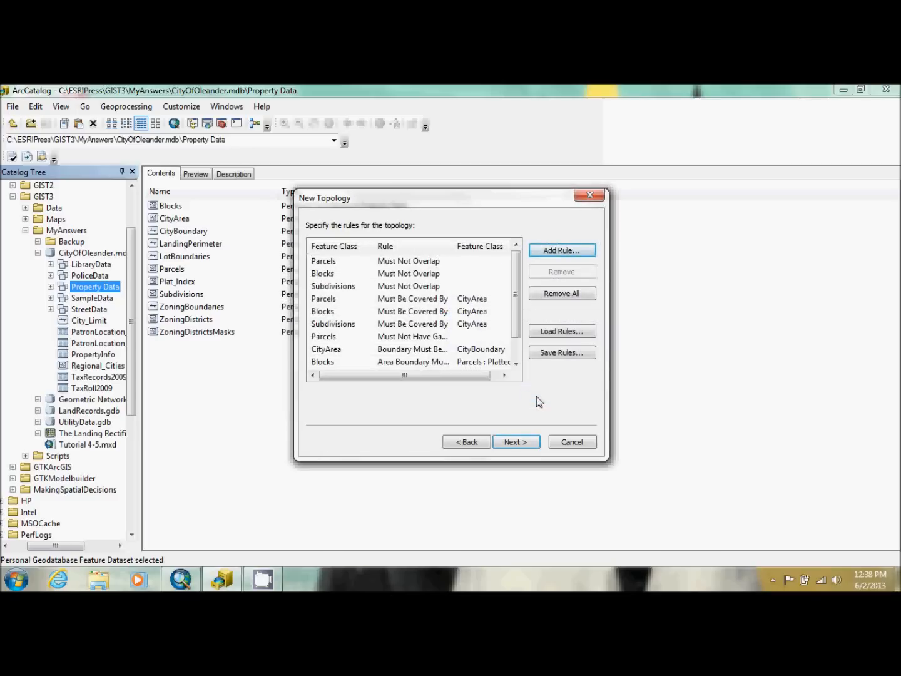
Add a Must Not Have Dangles rule for the CityBoundary feature class.
{"action": "left_click", "coordinate": [577, 251]}
{"action": "left_click", "coordinate": [391, 283]}
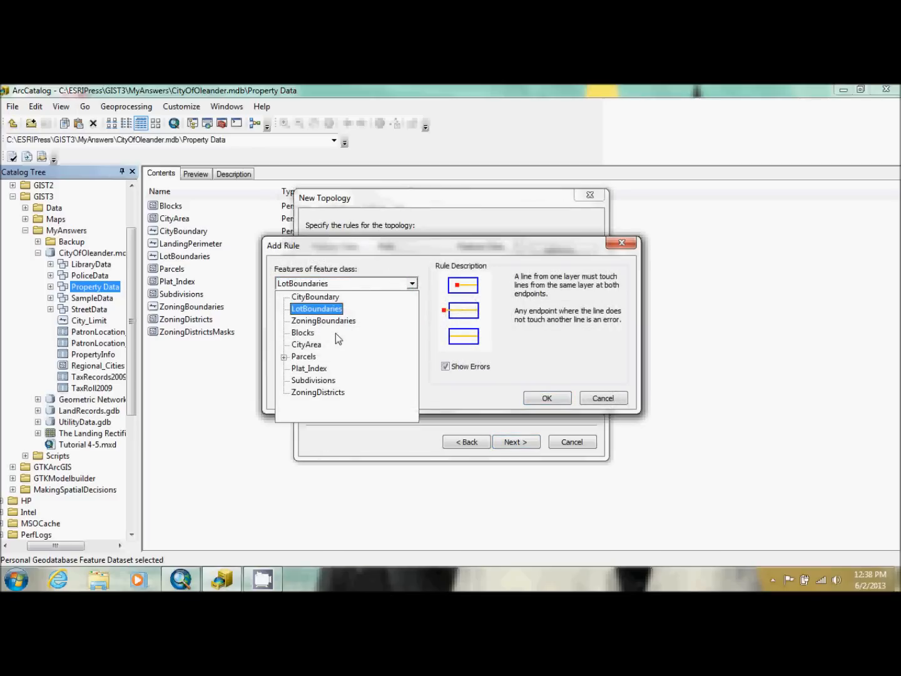
{"action": "left_click", "coordinate": [325, 297]}
{"action": "left_click", "coordinate": [546, 398]}
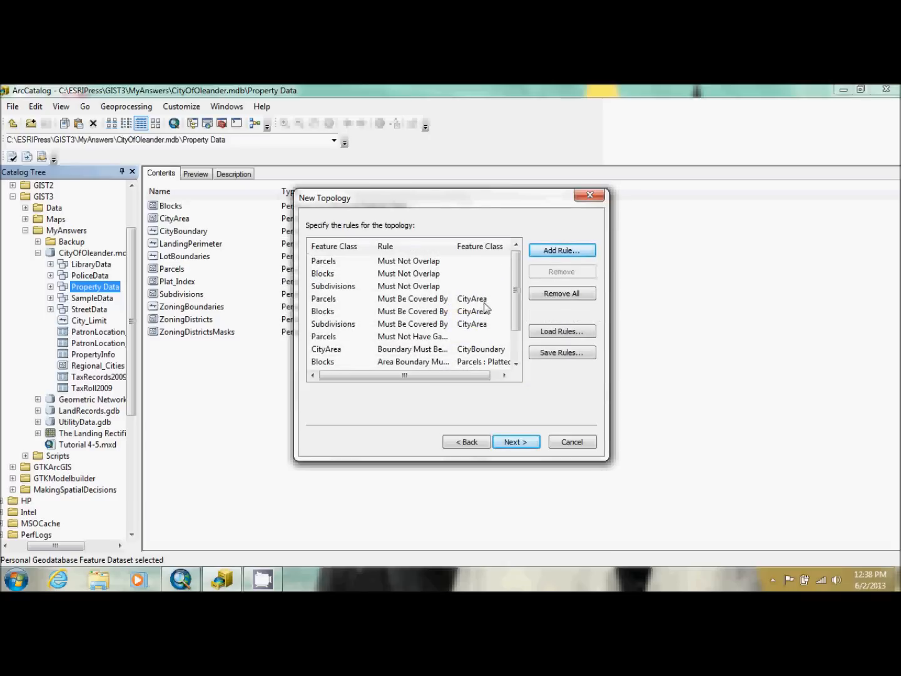
Add a Must Not Overlap rule for the LotBoundaries feature class.
{"action": "left_click", "coordinate": [561, 251]}
{"action": "left_click", "coordinate": [404, 284]}
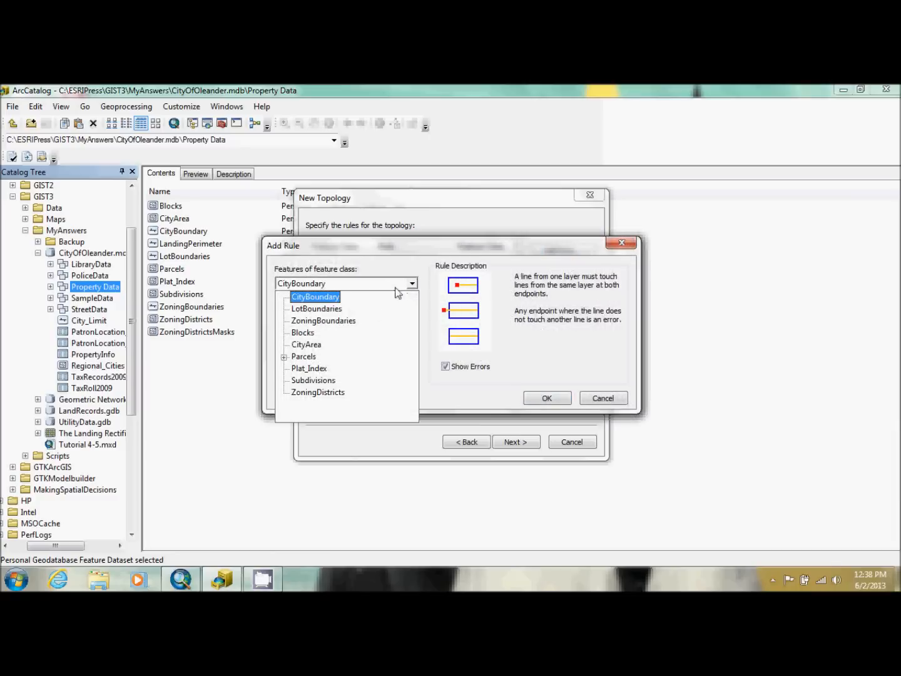
{"action": "left_click", "coordinate": [331, 308]}
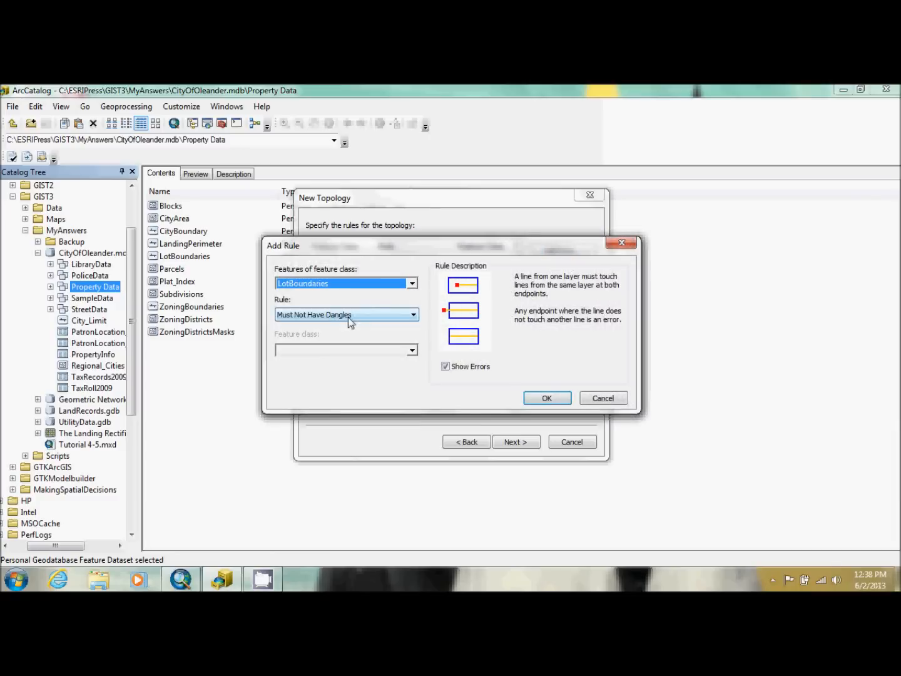
{"action": "left_click", "coordinate": [354, 317]}
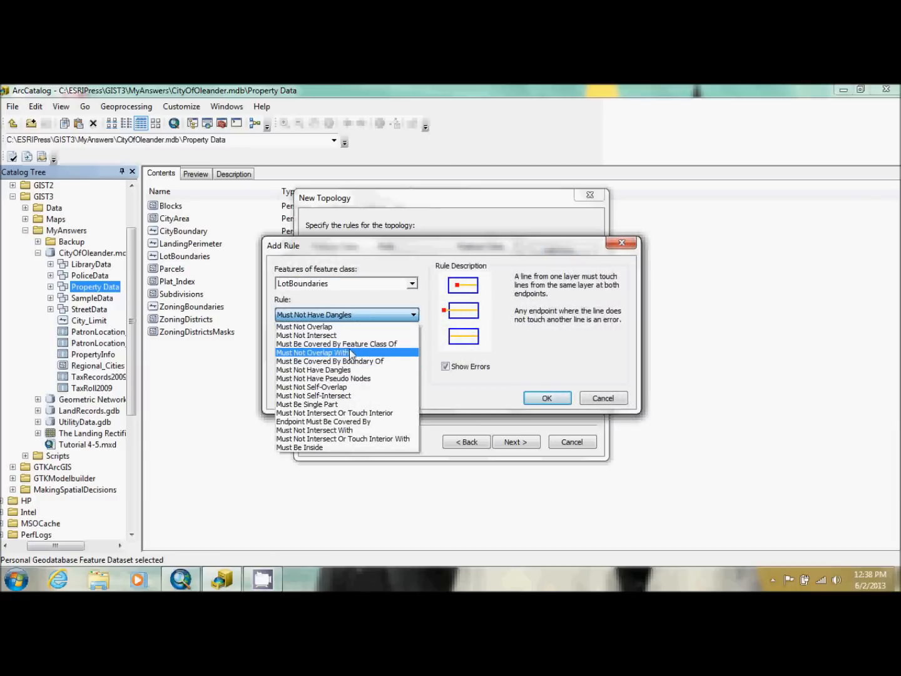
{"action": "left_click", "coordinate": [346, 326]}
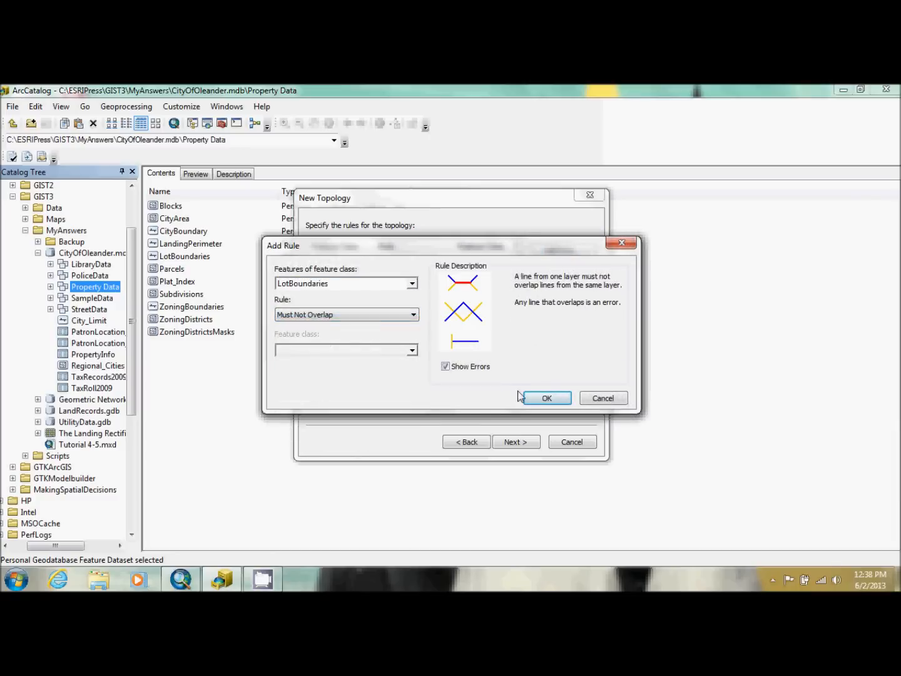
{"action": "left_click", "coordinate": [548, 401]}
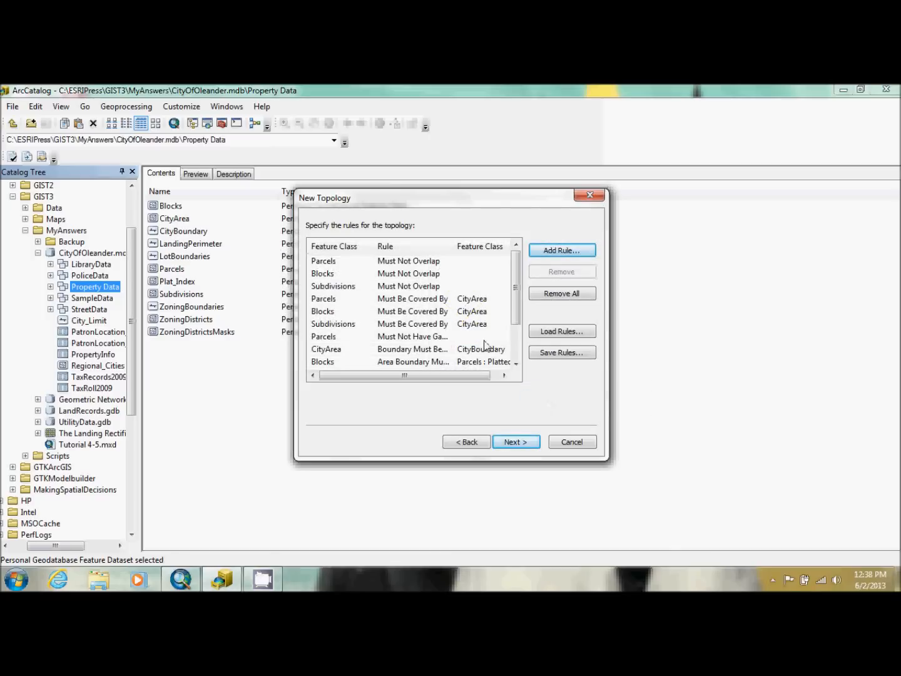
Add a Must Not Overlap rule for the CityBoundary feature class.
{"action": "left_click", "coordinate": [563, 250]}
{"action": "left_click", "coordinate": [411, 283]}
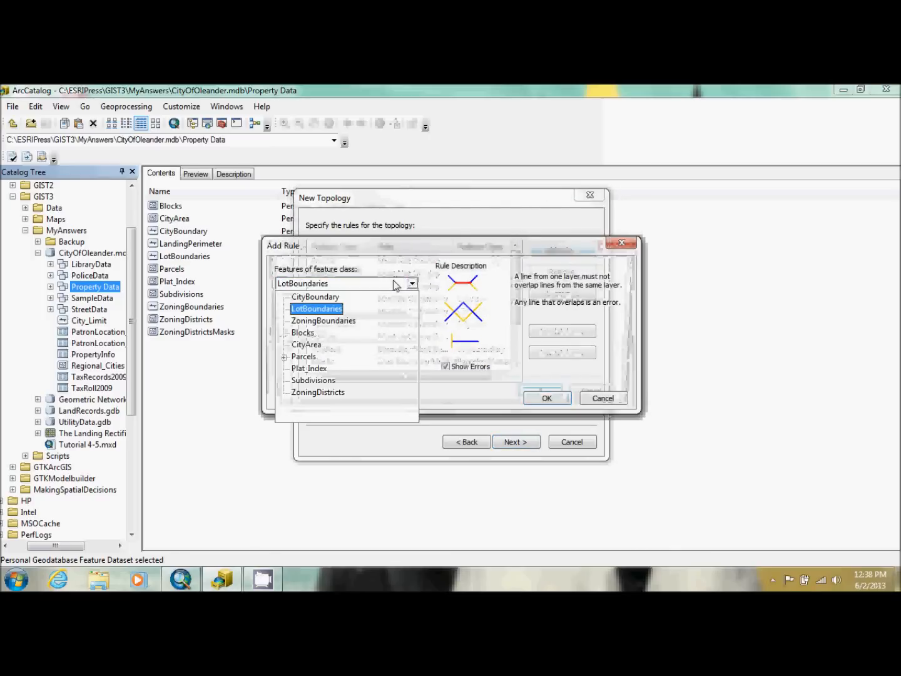
{"action": "left_click", "coordinate": [325, 298]}
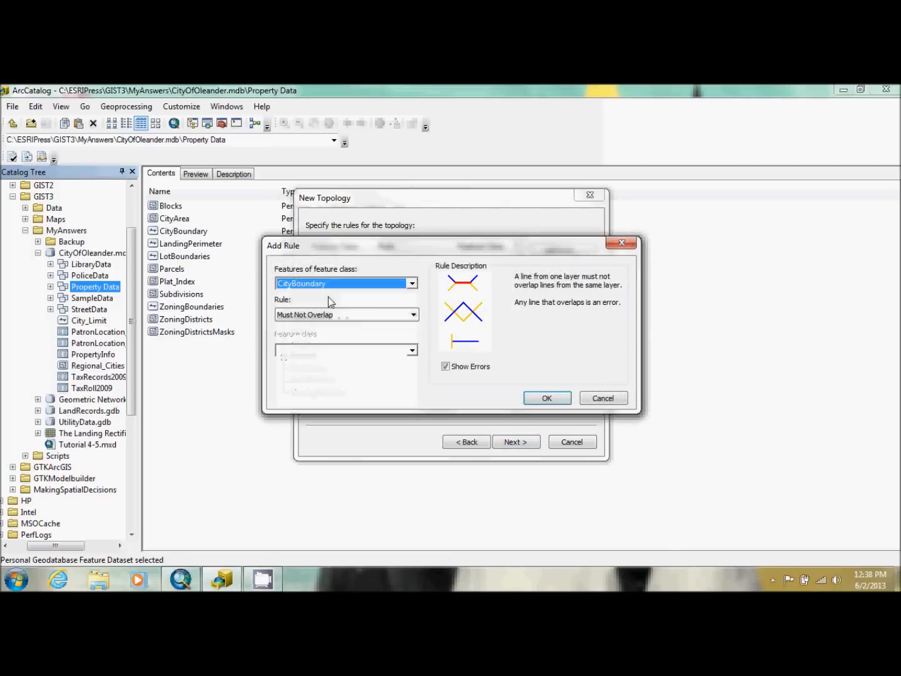
{"action": "left_click", "coordinate": [542, 398]}
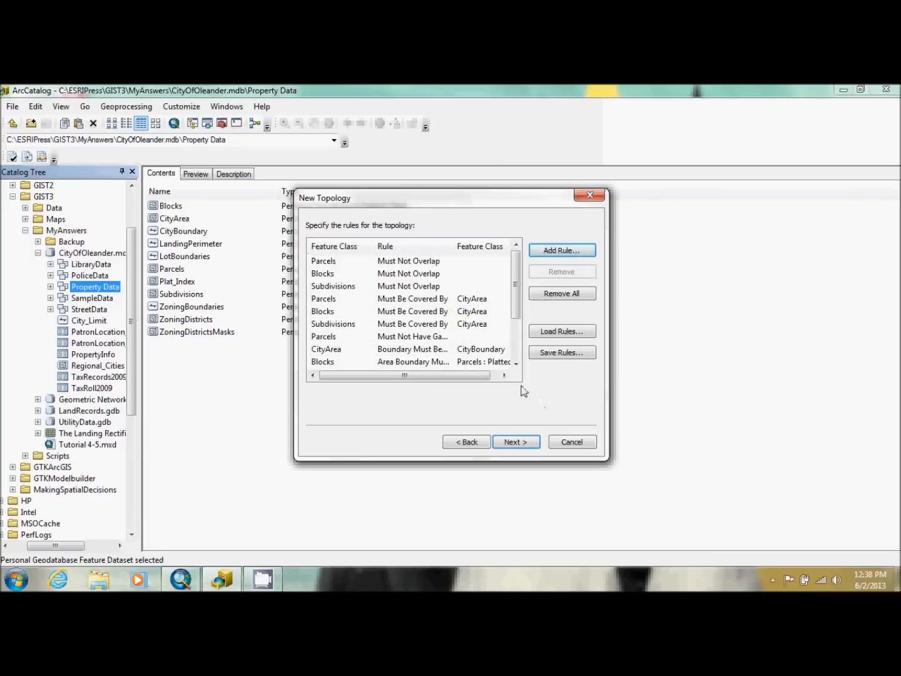
Add a Must Not Self-Overlap rule for the LotBoundaries feature class.
{"action": "left_click", "coordinate": [554, 253]}
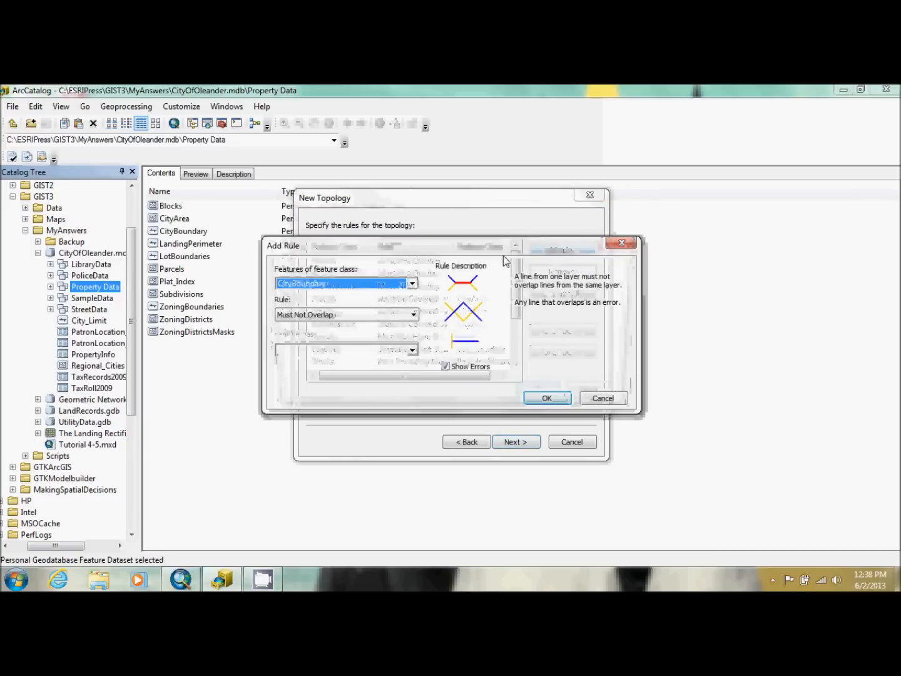
{"action": "left_click", "coordinate": [412, 284]}
{"action": "left_click", "coordinate": [325, 310]}
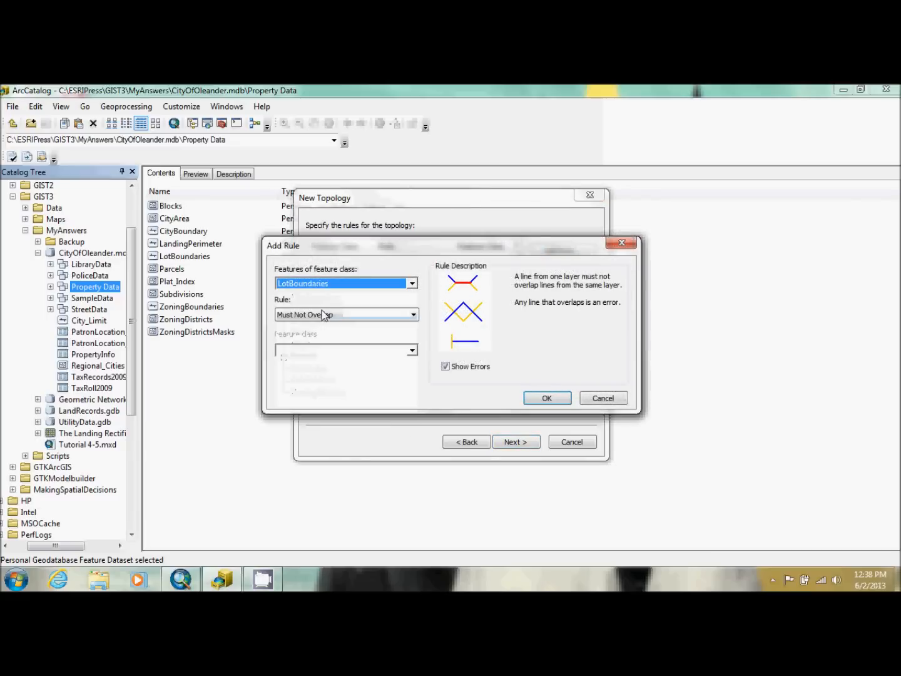
{"action": "left_click", "coordinate": [396, 315]}
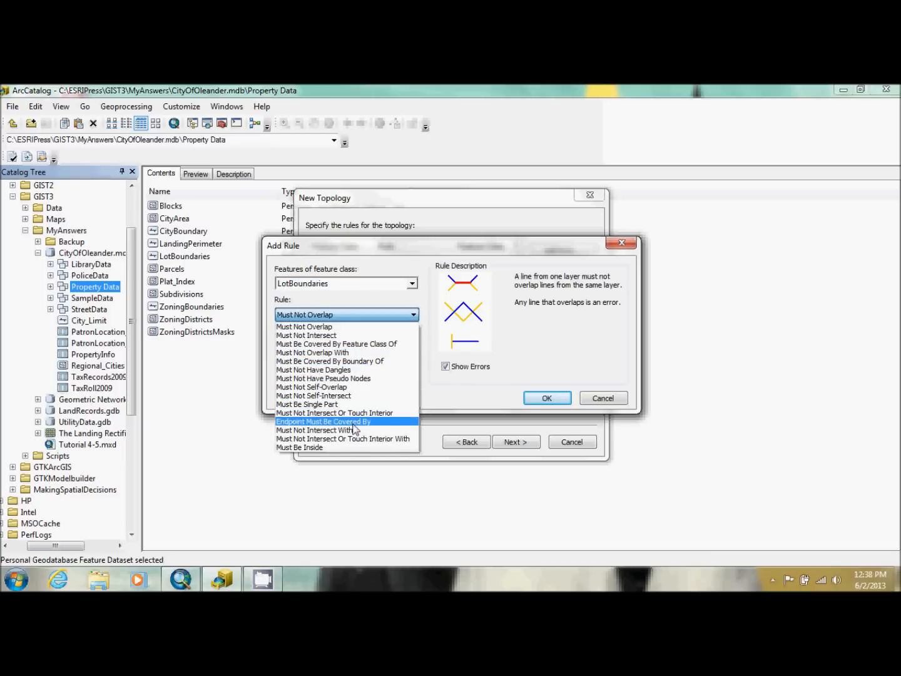
{"action": "left_click", "coordinate": [348, 387]}
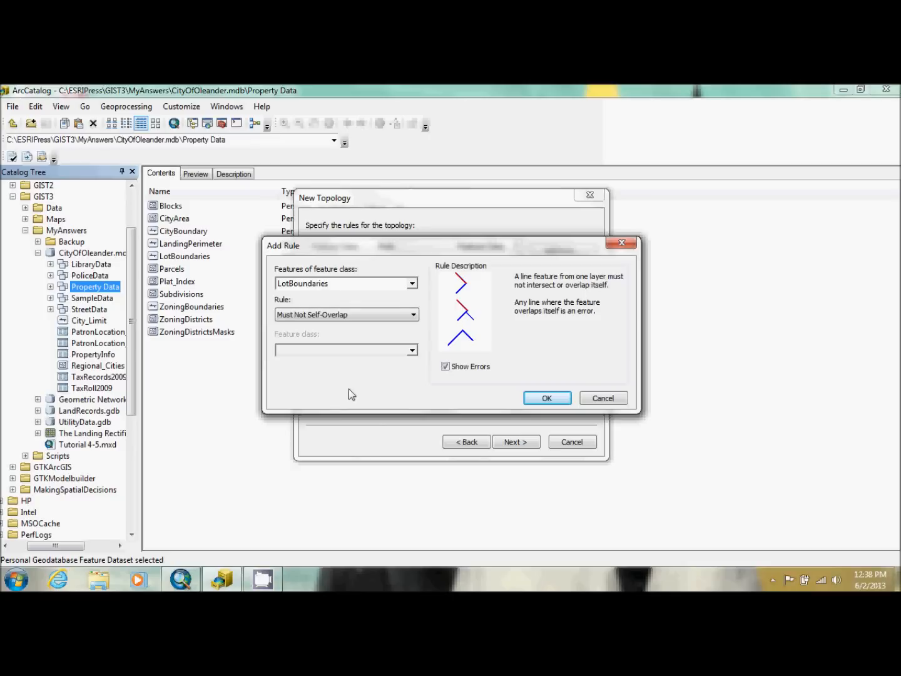
{"action": "left_click", "coordinate": [546, 399]}
Add a Must Not Self-Overlap rule for the CityBoundary feature class.
{"action": "left_click", "coordinate": [562, 250]}
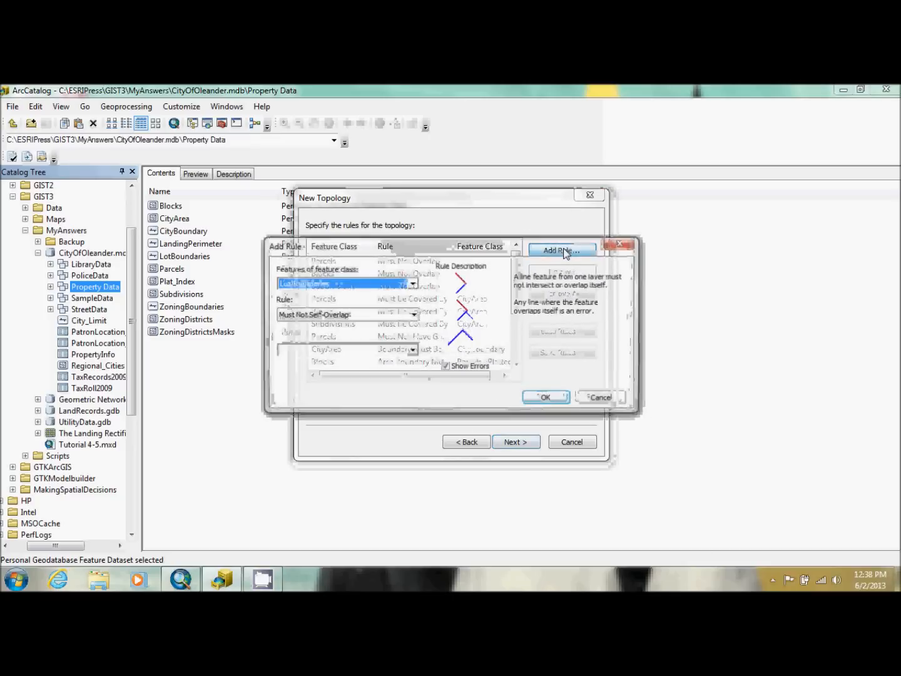
{"action": "left_click", "coordinate": [404, 285]}
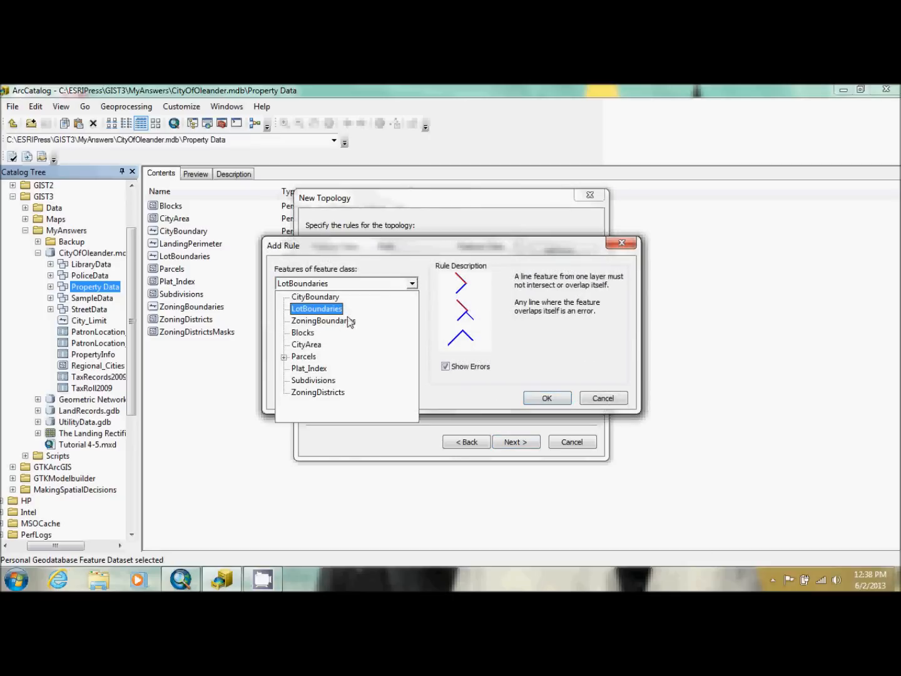
{"action": "left_click", "coordinate": [316, 296]}
{"action": "left_click", "coordinate": [556, 398]}
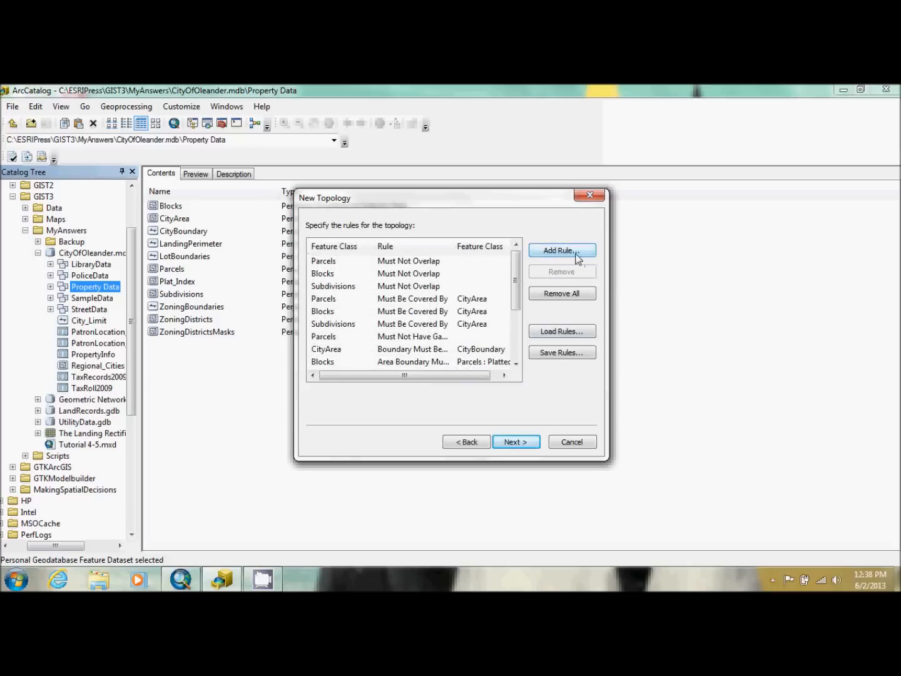
Add a rule that LotBoundaries Must Be Covered By Boundary Of the Parcels feature class.
{"action": "left_click", "coordinate": [575, 257]}
{"action": "left_click", "coordinate": [392, 283]}
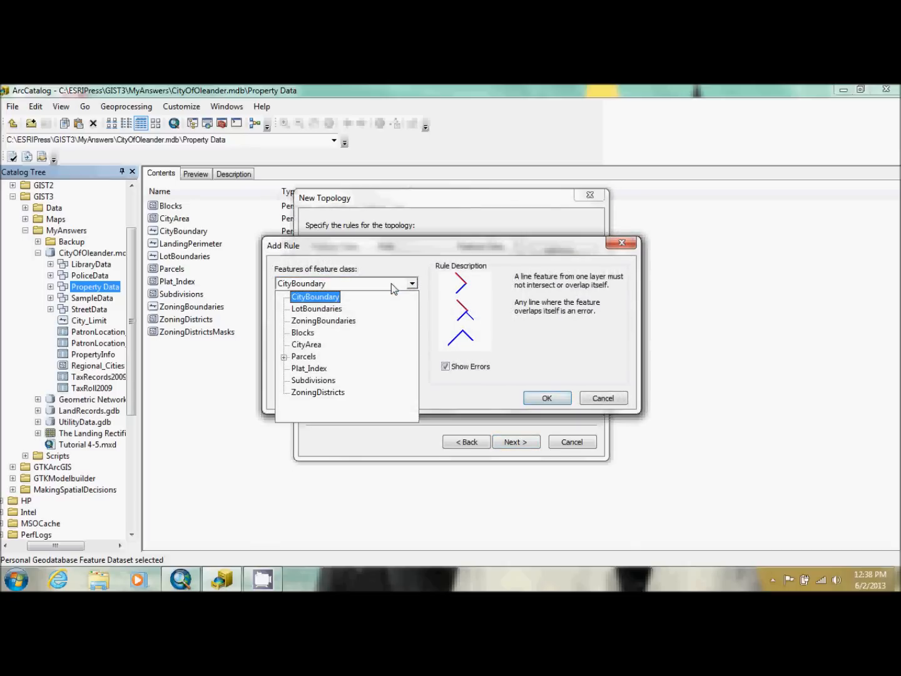
{"action": "left_click", "coordinate": [348, 309]}
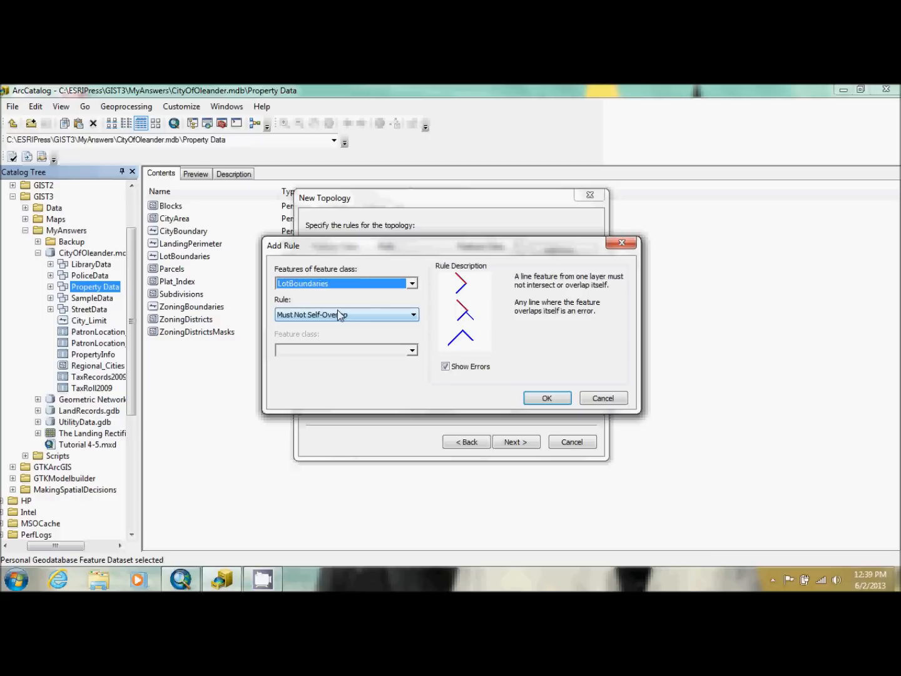
{"action": "left_click", "coordinate": [352, 314]}
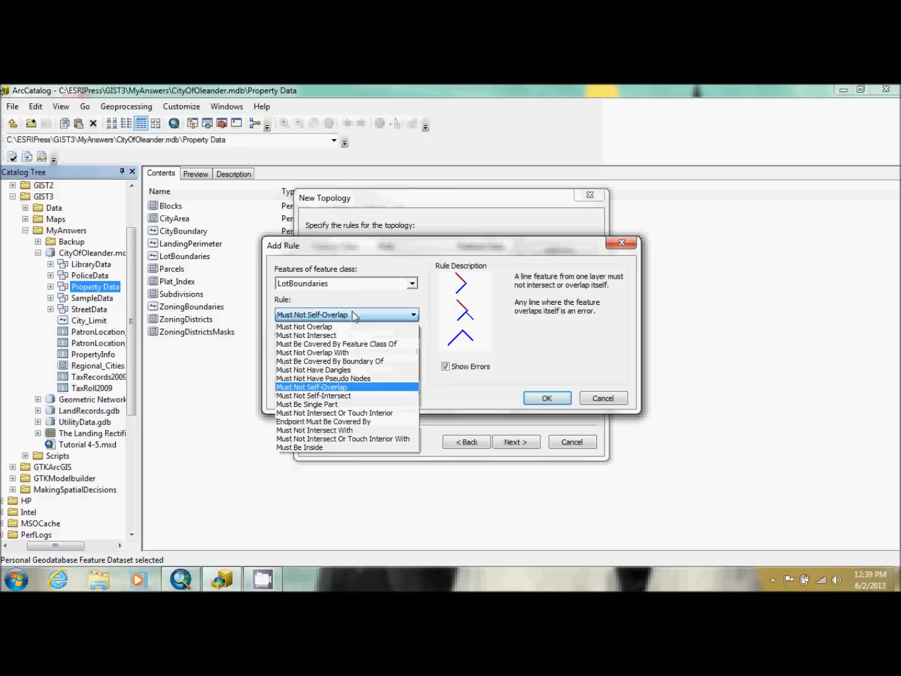
{"action": "left_click", "coordinate": [343, 361]}
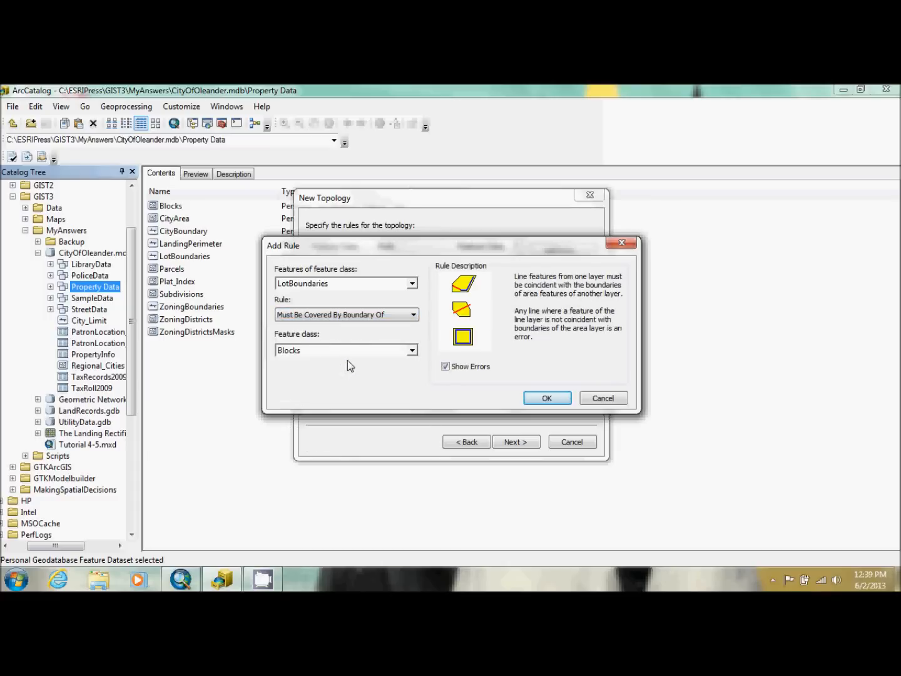
{"action": "left_click", "coordinate": [366, 354]}
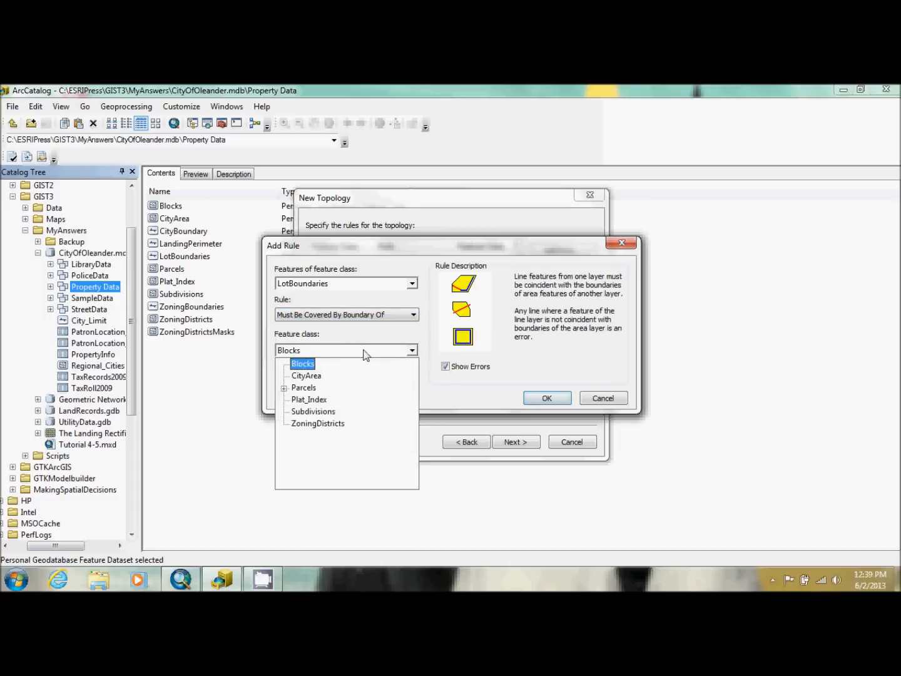
{"action": "left_click", "coordinate": [306, 388]}
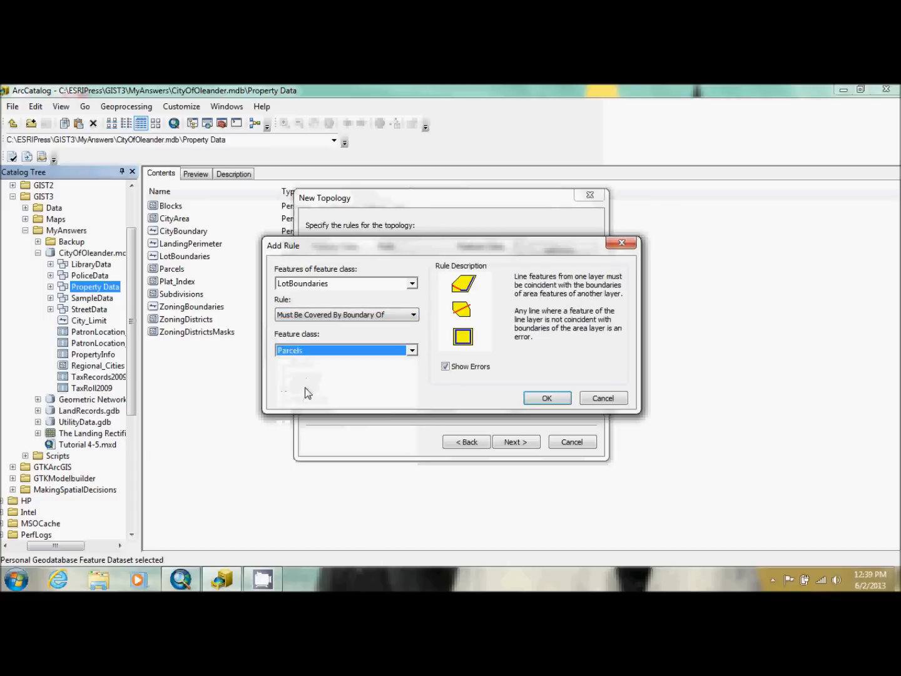
{"action": "left_click", "coordinate": [547, 398]}
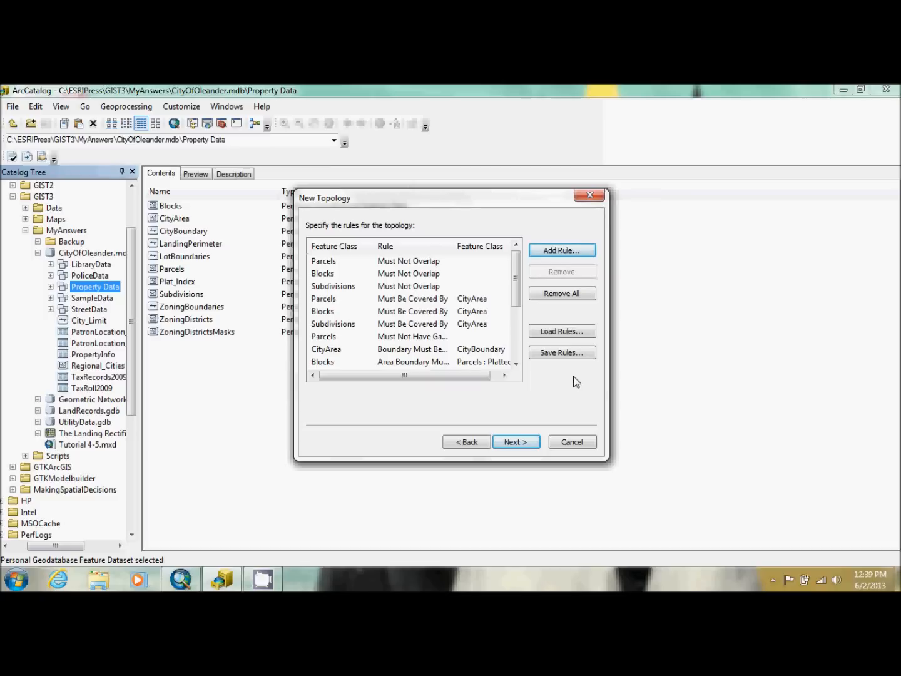
Review the summary of topology rules, finish creating the topology and validate it.
{"action": "left_click", "coordinate": [512, 445]}
{"action": "left_click_drag", "start_coordinate": [552, 344], "coordinate": [556, 383]}
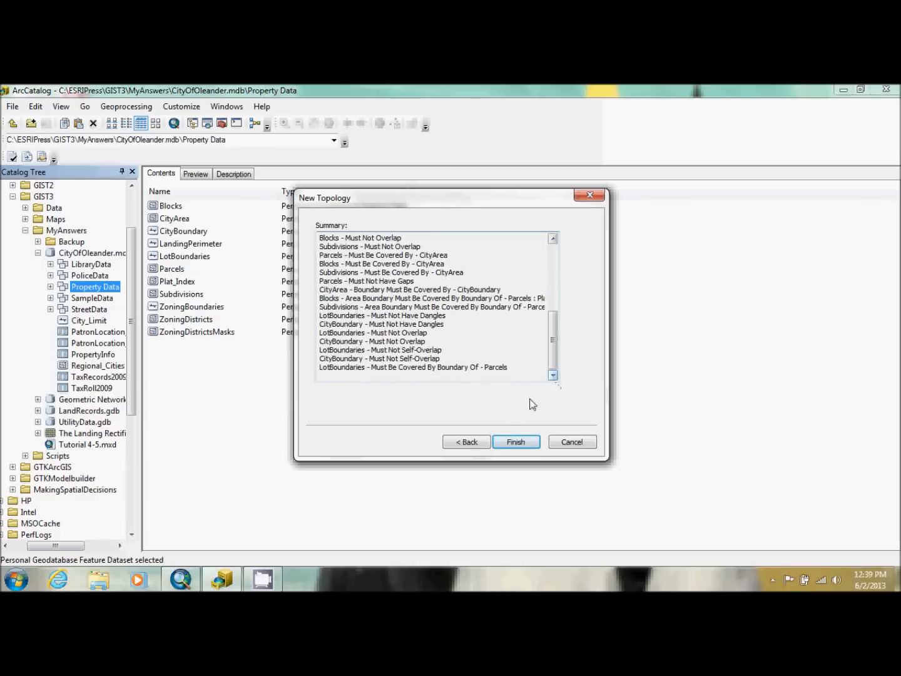
{"action": "left_click", "coordinate": [514, 441]}
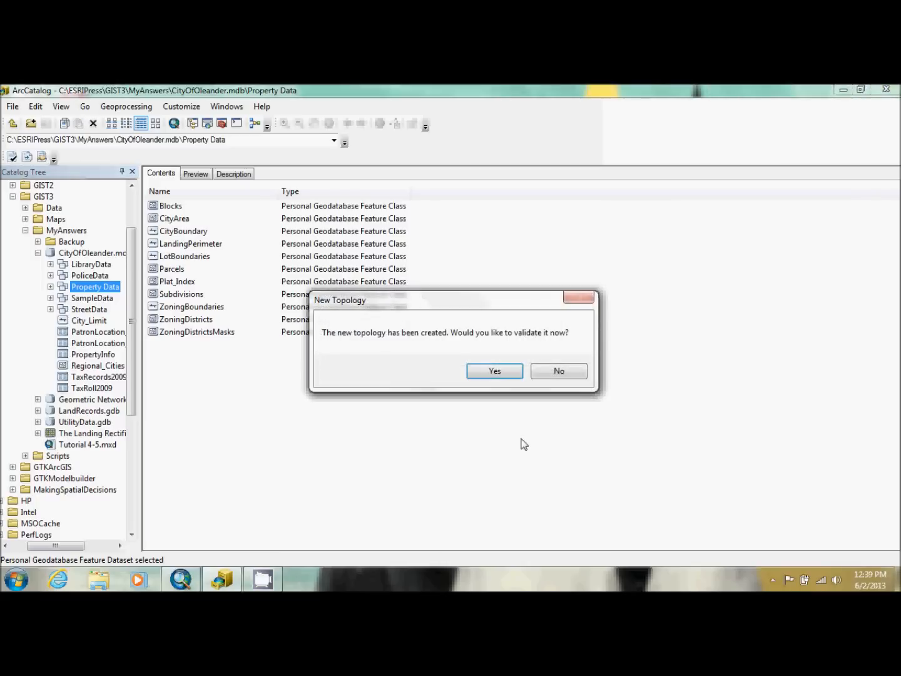
{"action": "left_click", "coordinate": [492, 374]}
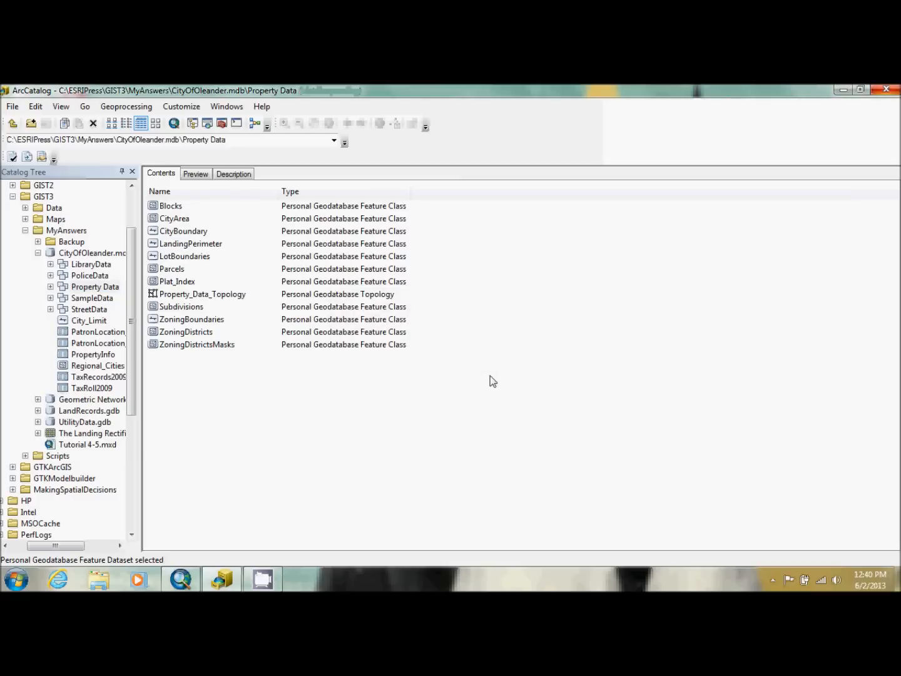
Preview the geography of Property_Data_Topology and examine the cluster of errors in the upper middle of the city up close.
{"action": "left_click", "coordinate": [51, 287]}
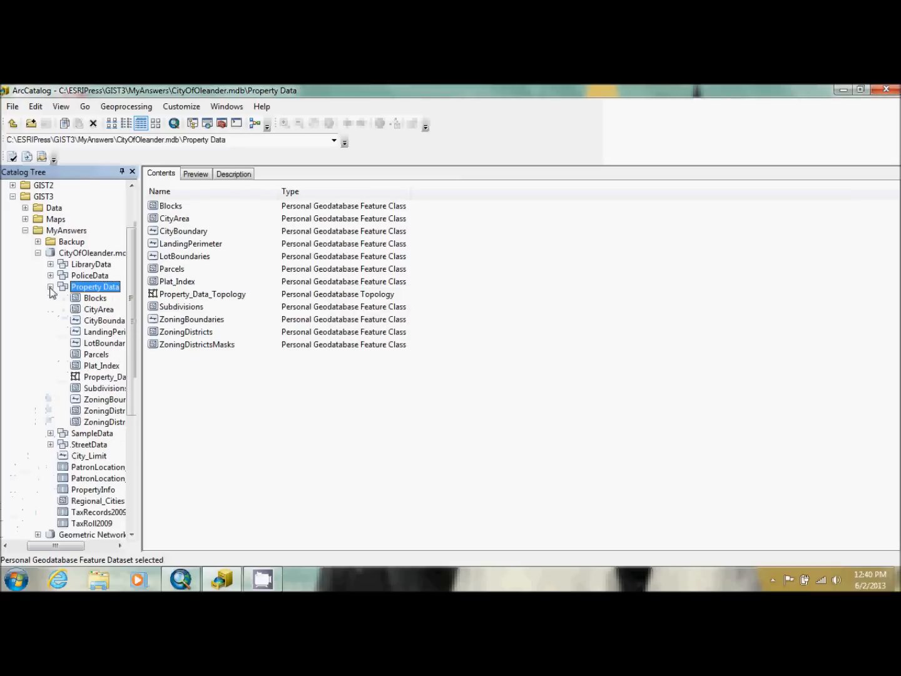
{"action": "left_click", "coordinate": [95, 377]}
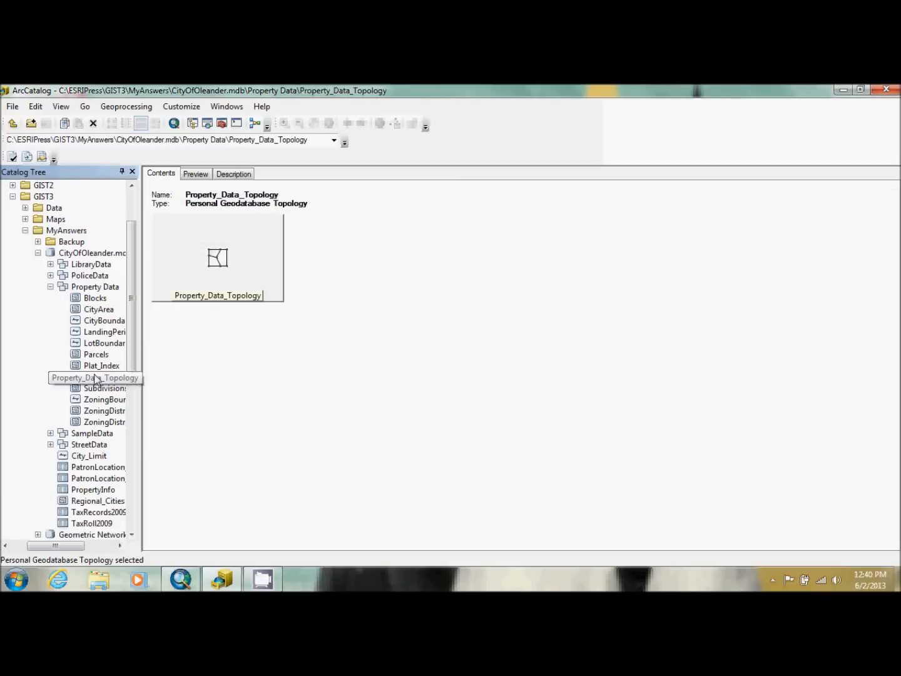
{"action": "left_click", "coordinate": [190, 176]}
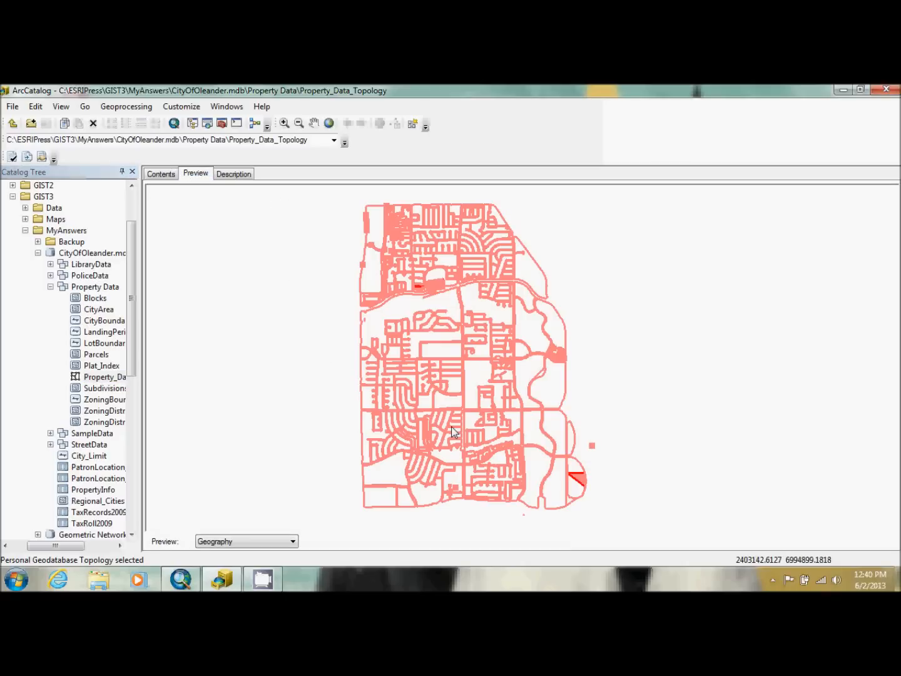
{"action": "left_click", "coordinate": [284, 123]}
{"action": "left_click_drag", "start_coordinate": [402, 272], "coordinate": [459, 320]}
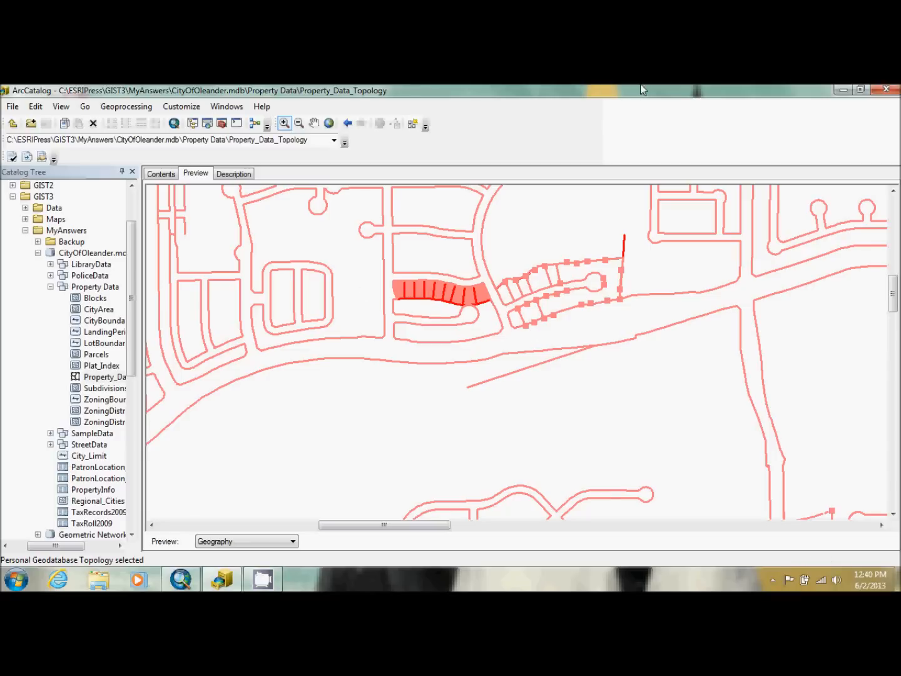
Close ArcCatalog and, in ArcMap, add Property_Data_Topology with all its participating feature classes from the Property Data dataset of CityOfOleander.mdb.
{"action": "left_click", "coordinate": [886, 89]}
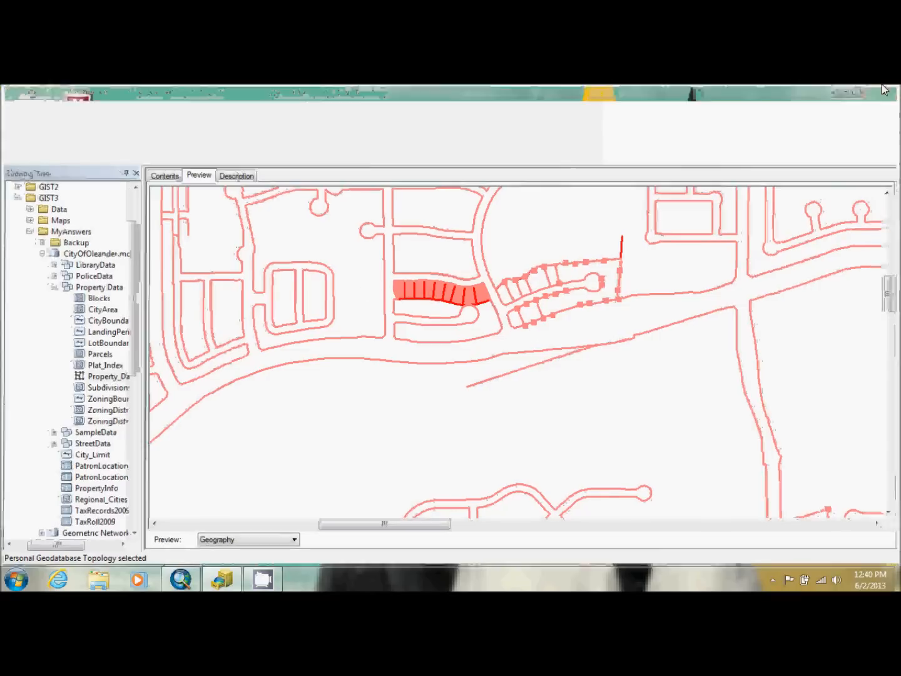
{"action": "left_click", "coordinate": [181, 578]}
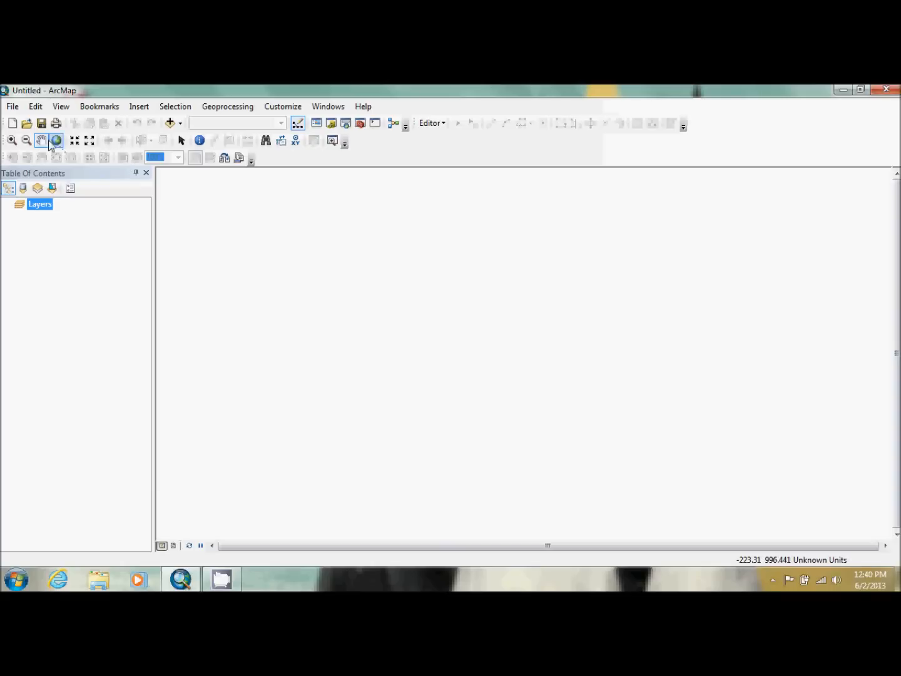
{"action": "left_click", "coordinate": [172, 123]}
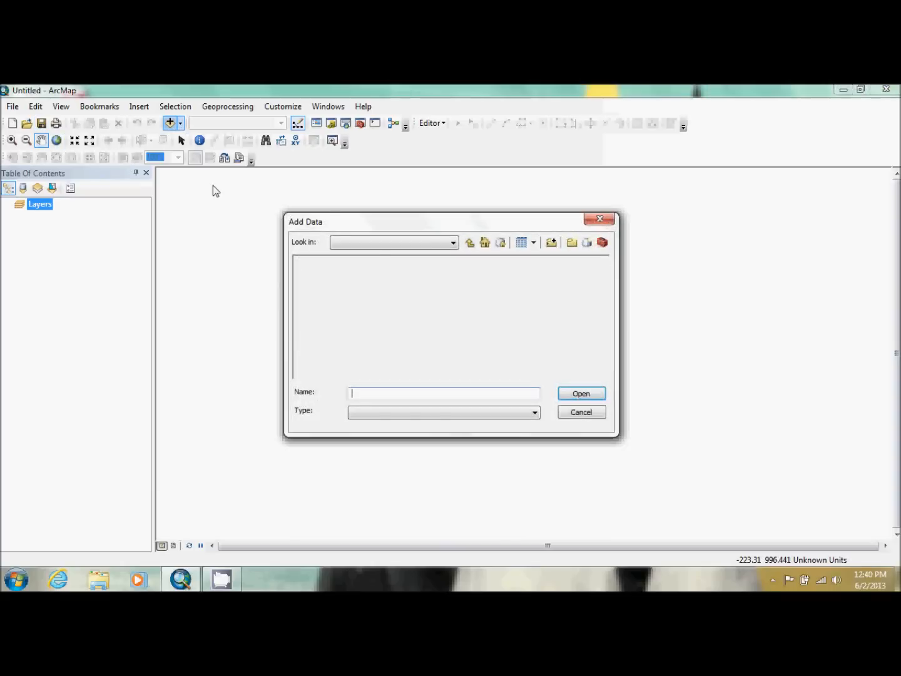
{"action": "left_click", "coordinate": [470, 242]}
{"action": "left_click", "coordinate": [469, 242]}
{"action": "double_click", "coordinate": [319, 286]}
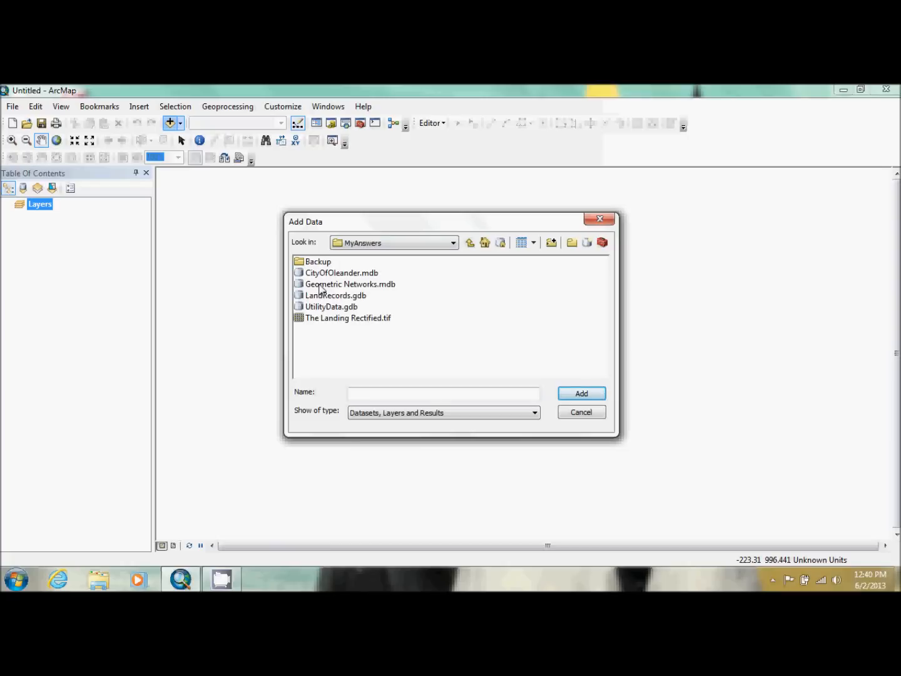
{"action": "double_click", "coordinate": [341, 274]}
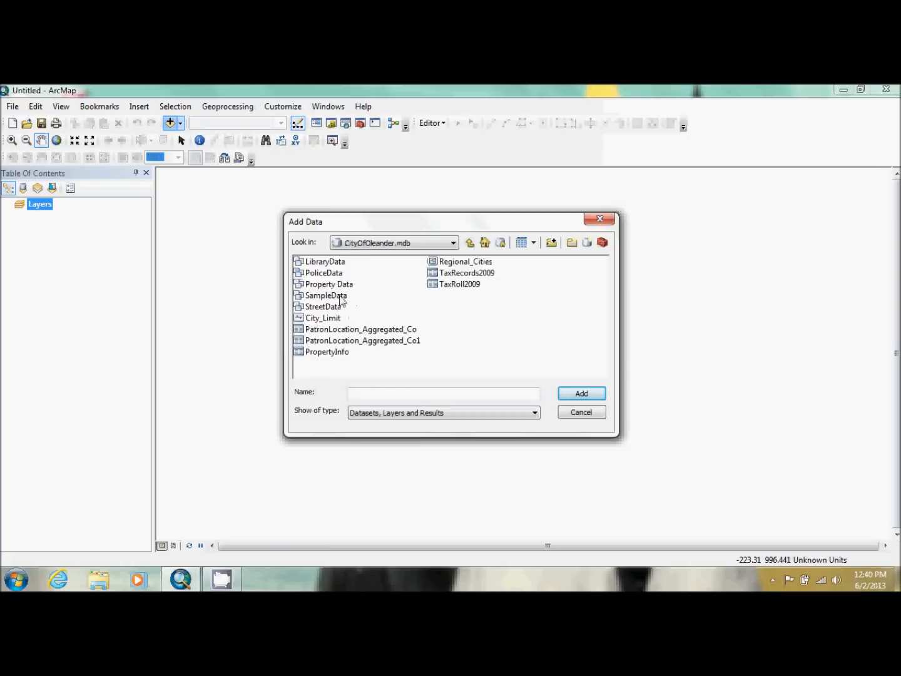
{"action": "double_click", "coordinate": [330, 284]}
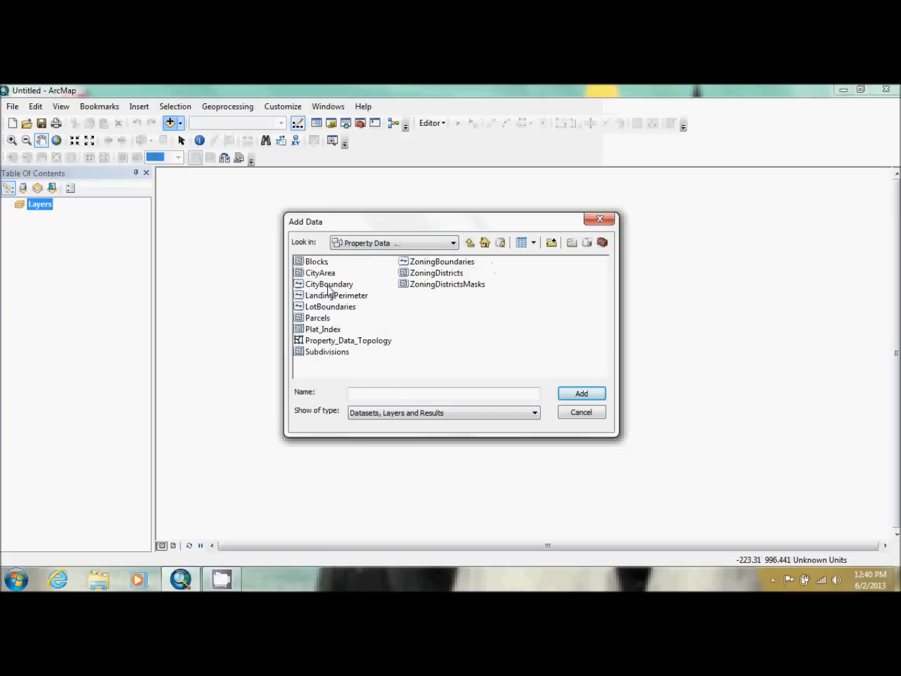
{"action": "double_click", "coordinate": [355, 343]}
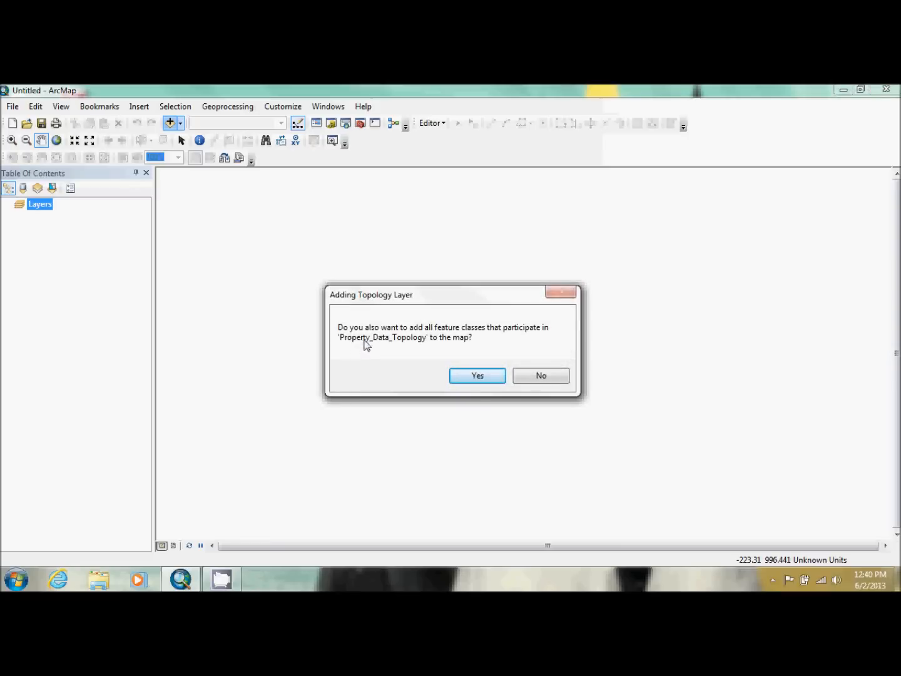
{"action": "left_click", "coordinate": [471, 374]}
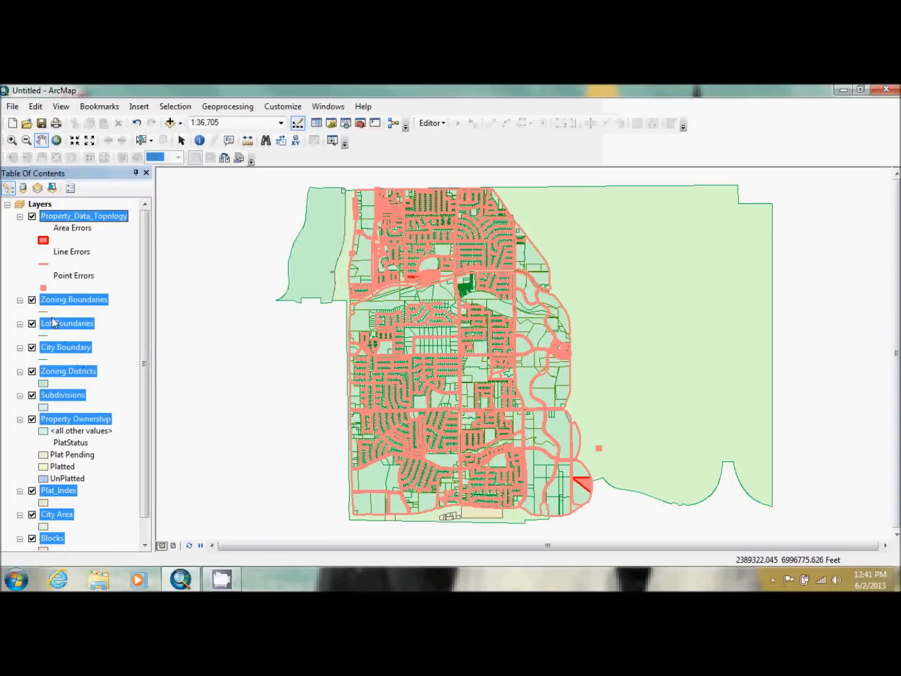
{"action": "left_click", "coordinate": [129, 371]}
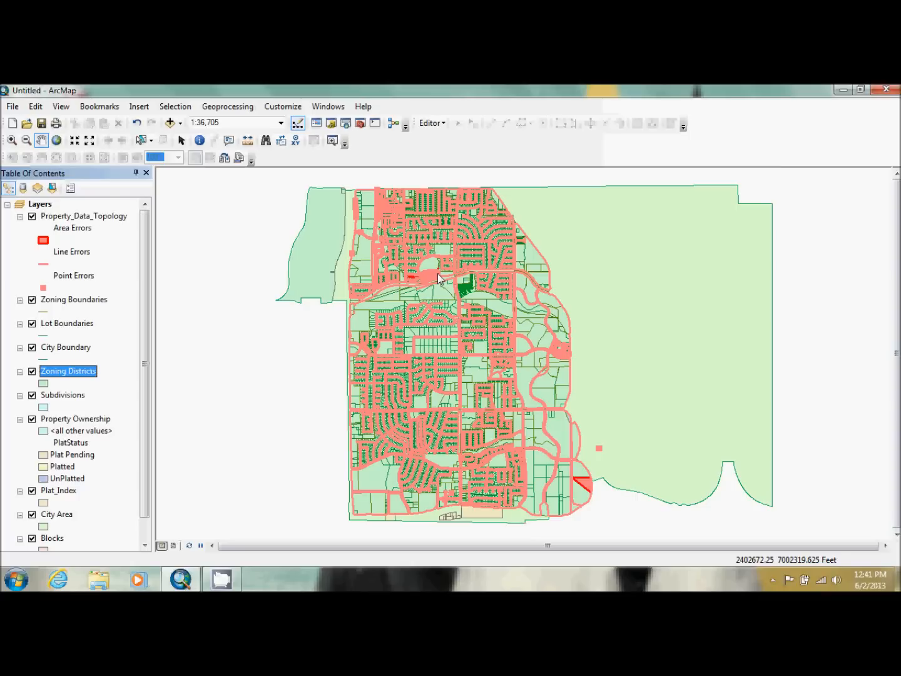
Start an edit session on the map's data and display the Topology toolbar.
{"action": "left_click", "coordinate": [430, 123]}
{"action": "left_click", "coordinate": [436, 132]}
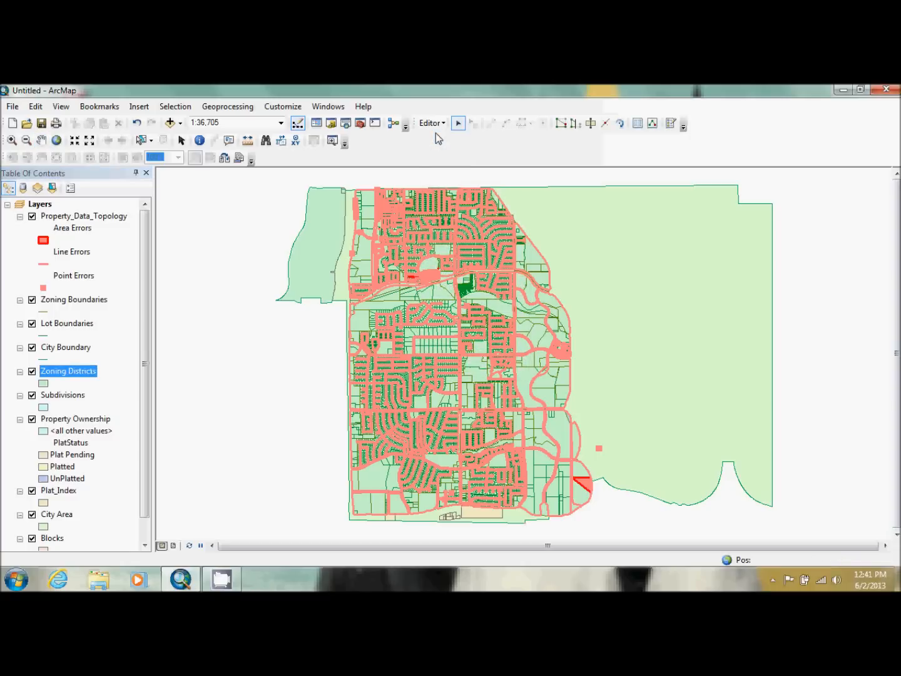
{"action": "left_click", "coordinate": [279, 108]}
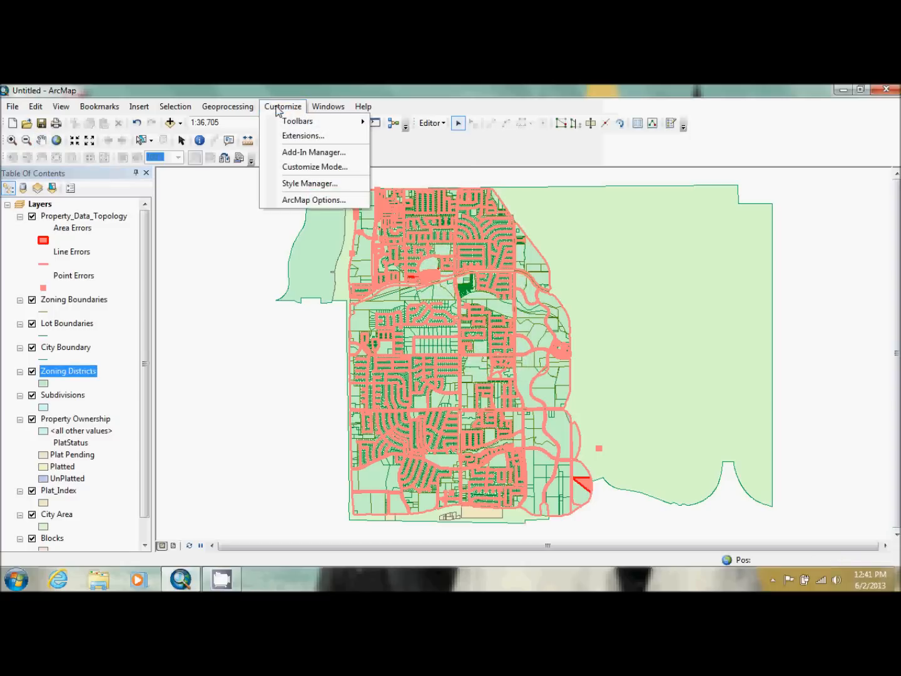
{"action": "mouse_move", "coordinate": [284, 121]}
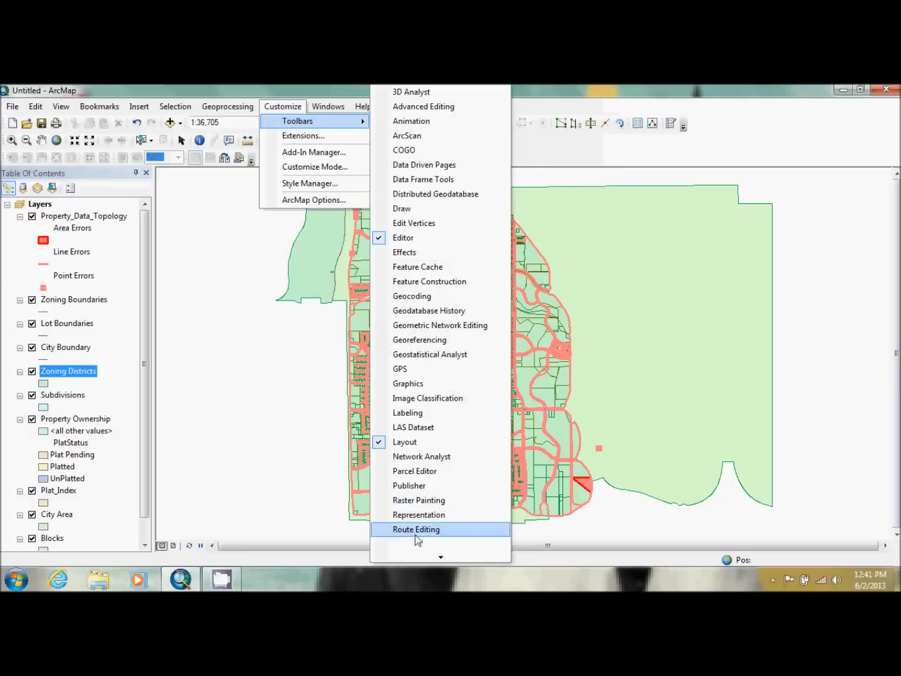
{"action": "mouse_move", "coordinate": [435, 555]}
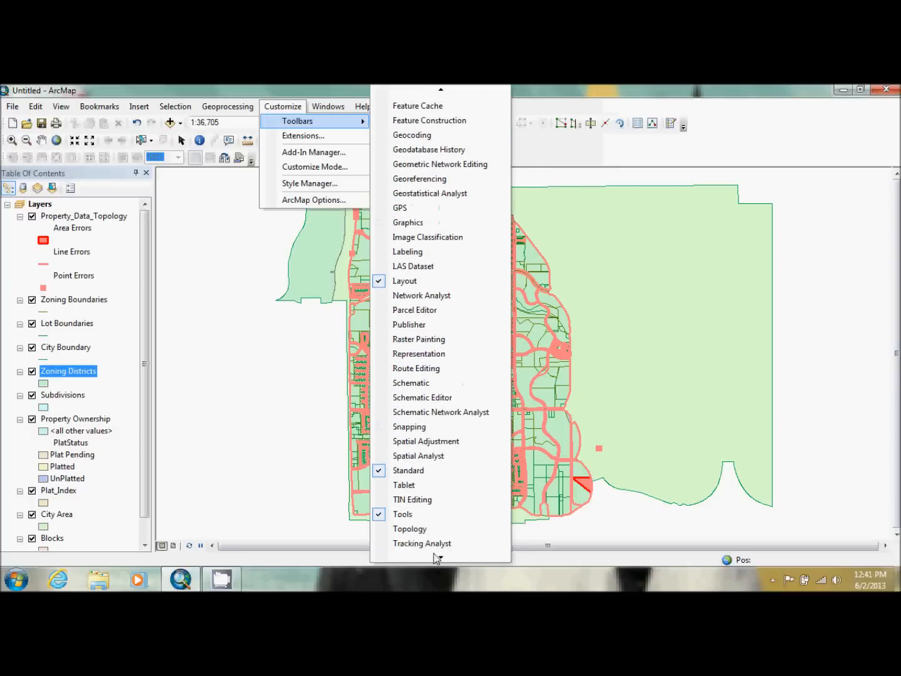
{"action": "left_click", "coordinate": [416, 481]}
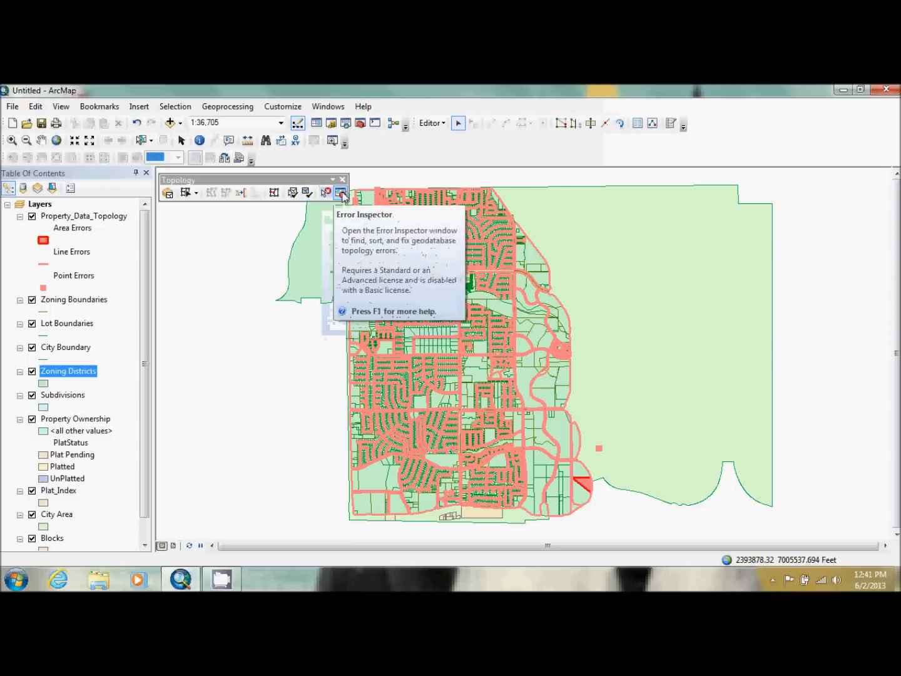
Open the Error Inspector as a tall floating window beside the map and search for errors from all rules in the visible extent.
{"action": "left_click", "coordinate": [341, 193]}
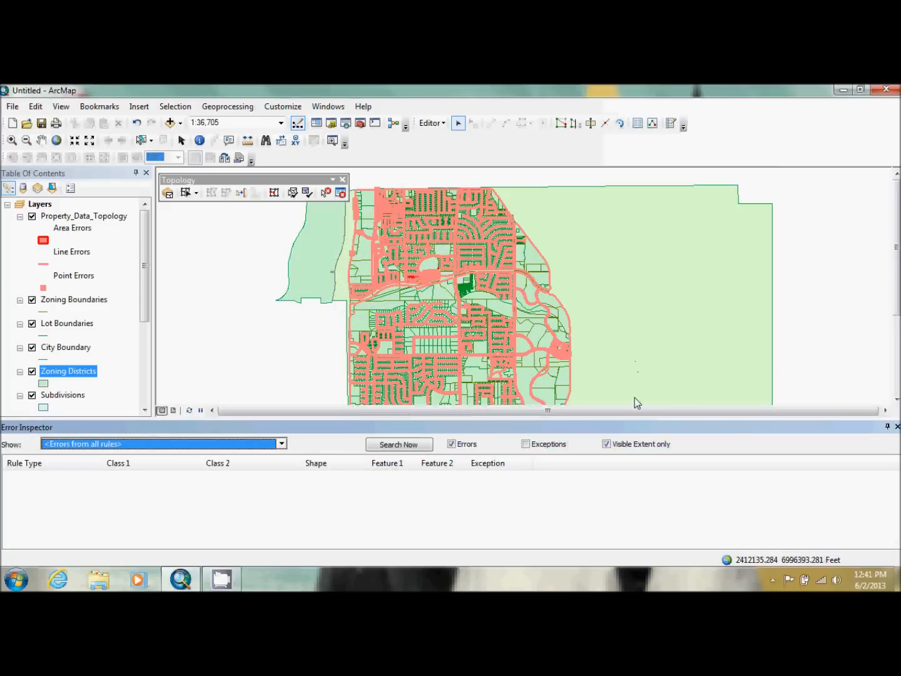
{"action": "left_click_drag", "start_coordinate": [626, 425], "coordinate": [603, 321]}
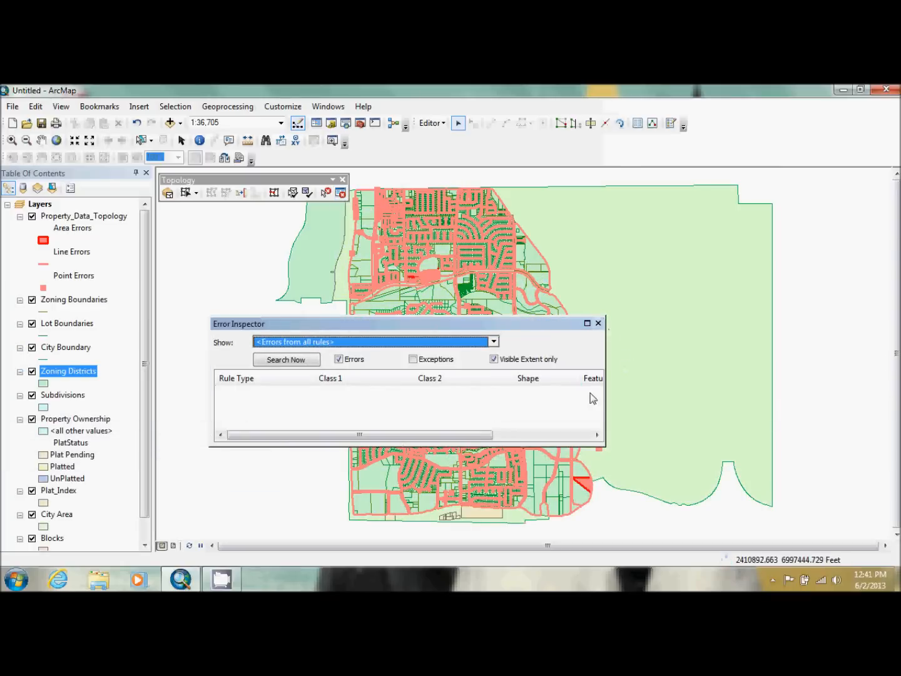
{"action": "left_click_drag", "start_coordinate": [600, 406], "coordinate": [568, 403]}
{"action": "left_click_drag", "start_coordinate": [458, 326], "coordinate": [791, 216]}
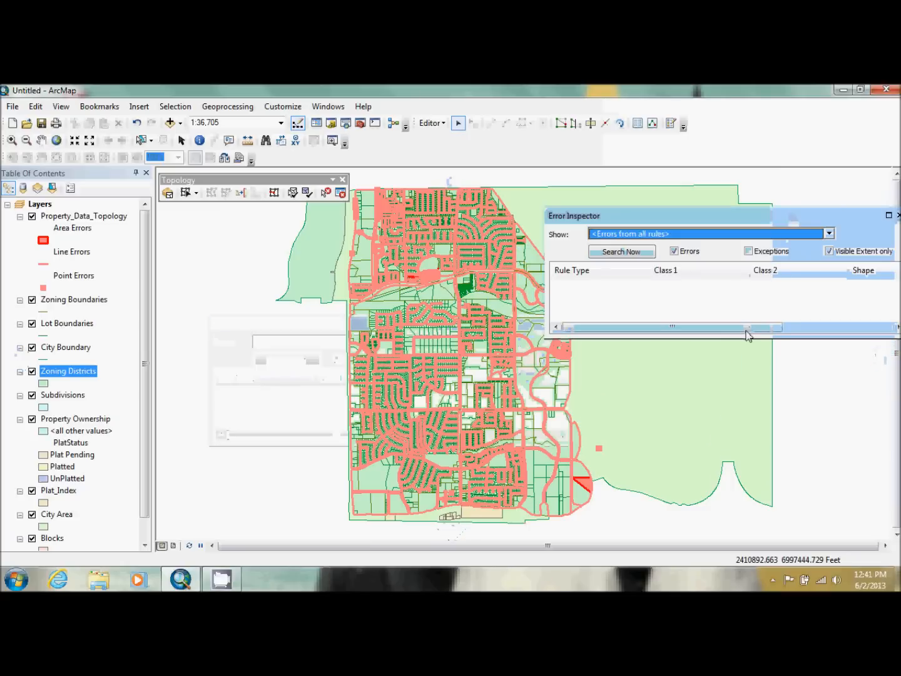
{"action": "left_click_drag", "start_coordinate": [749, 343], "coordinate": [766, 525]}
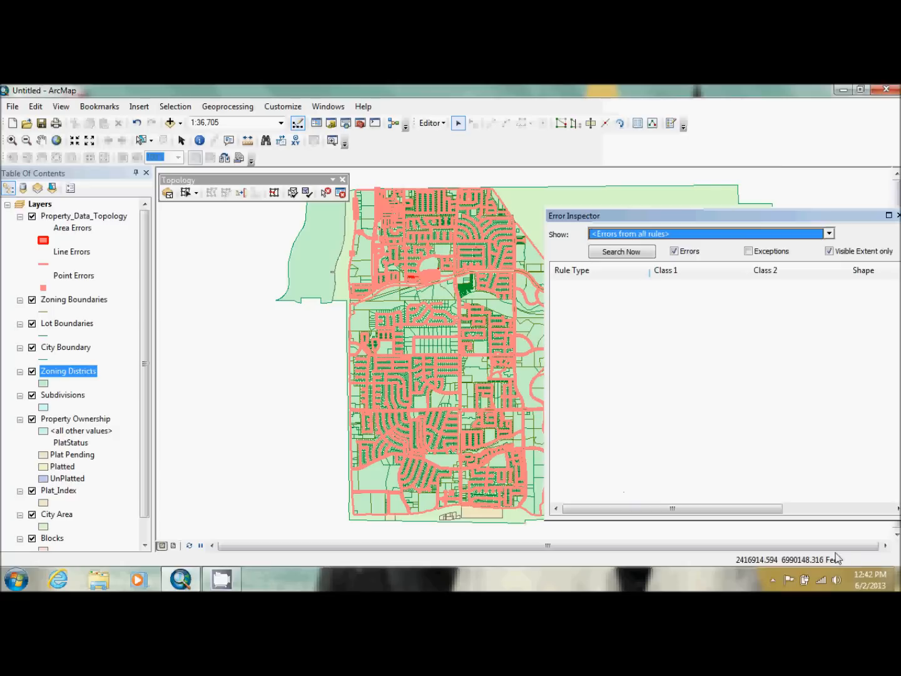
{"action": "left_click", "coordinate": [886, 545]}
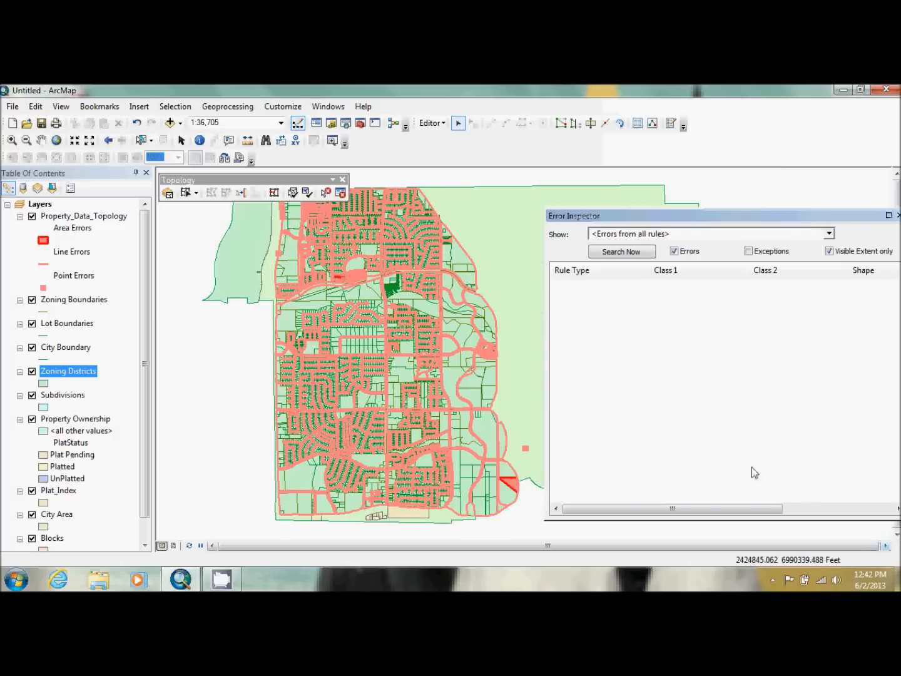
{"action": "left_click_drag", "start_coordinate": [235, 184], "coordinate": [176, 183]}
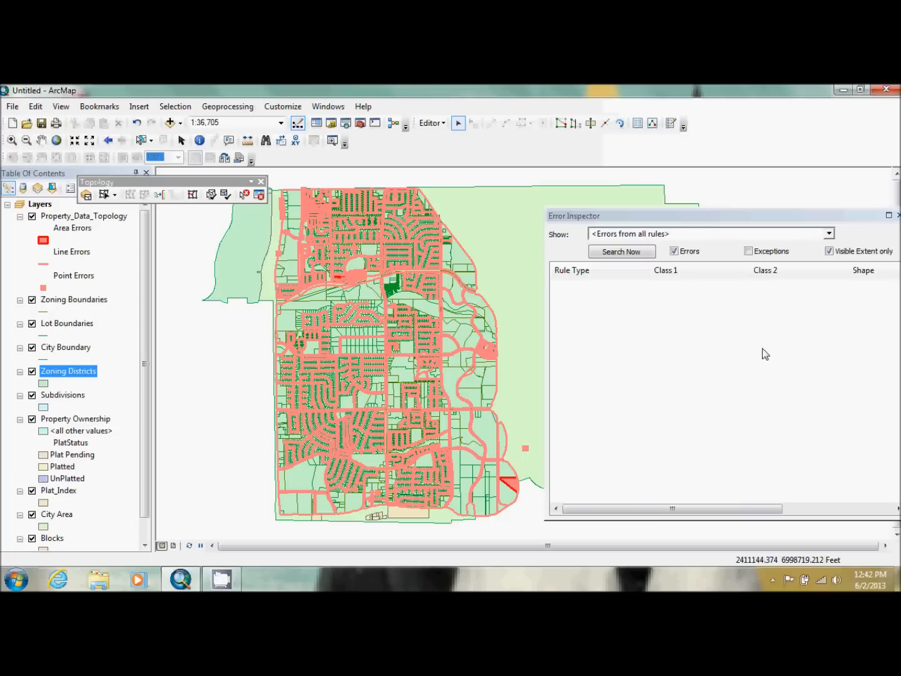
{"action": "left_click", "coordinate": [636, 256]}
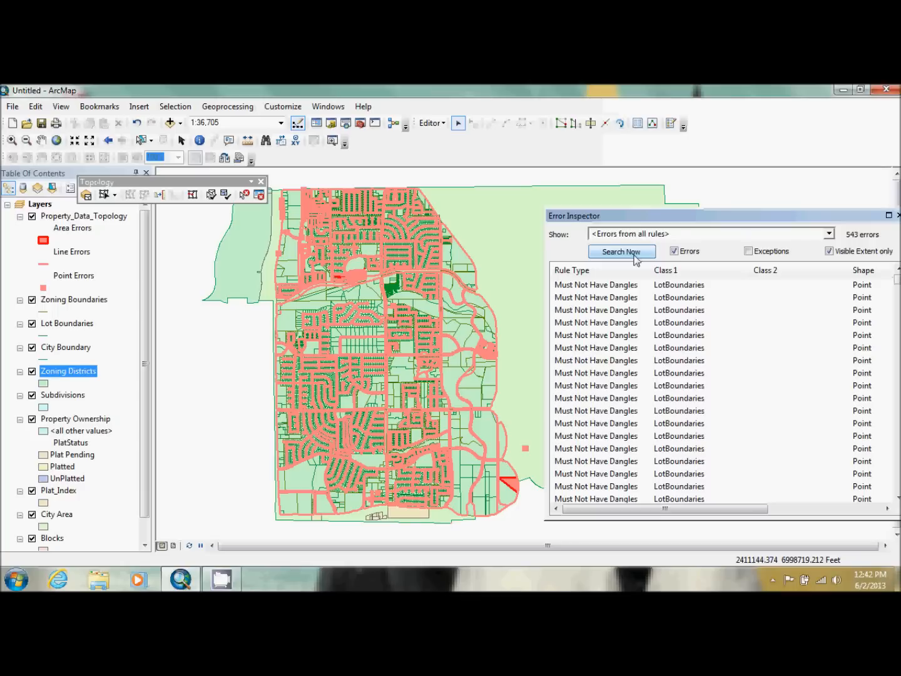
Load the Topology1 bookmark and zoom the map to it, keeping its lots clear of the Error Inspector.
{"action": "left_click", "coordinate": [112, 112]}
{"action": "left_click", "coordinate": [117, 136]}
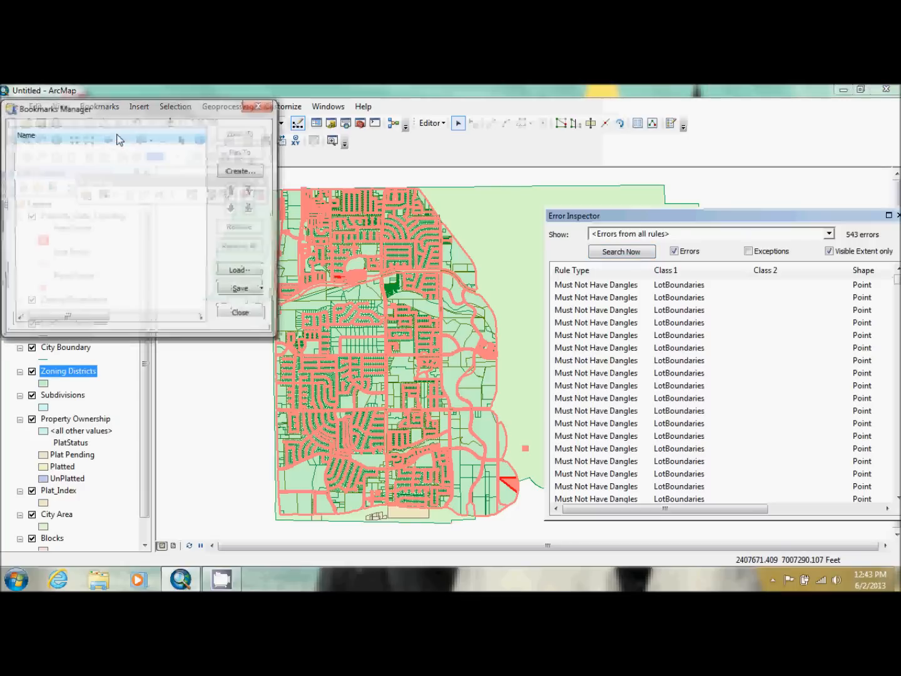
{"action": "left_click", "coordinate": [244, 274]}
{"action": "left_click", "coordinate": [363, 267]}
{"action": "left_click", "coordinate": [363, 267]}
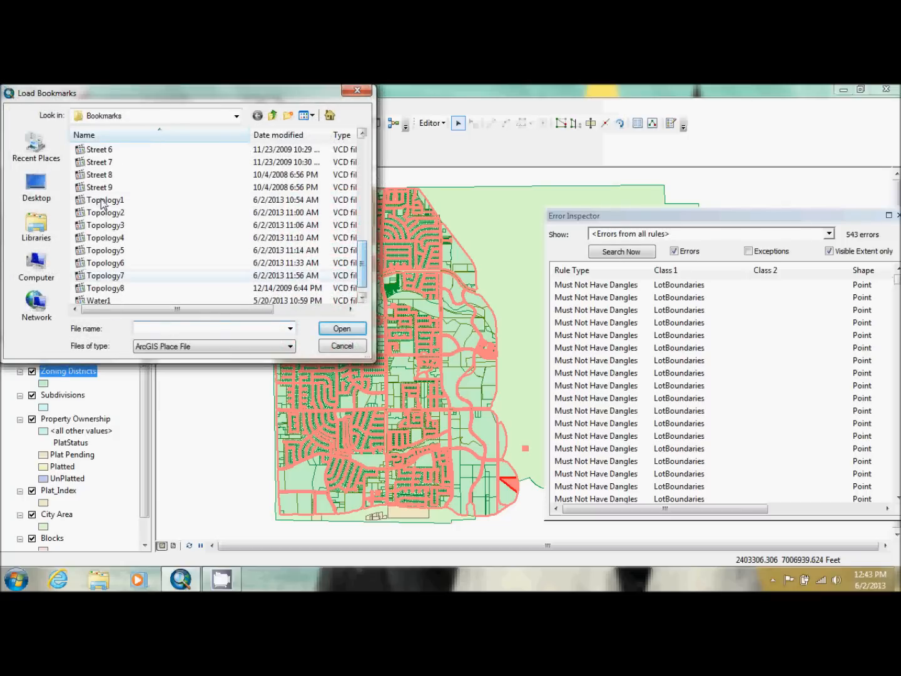
{"action": "double_click", "coordinate": [102, 201]}
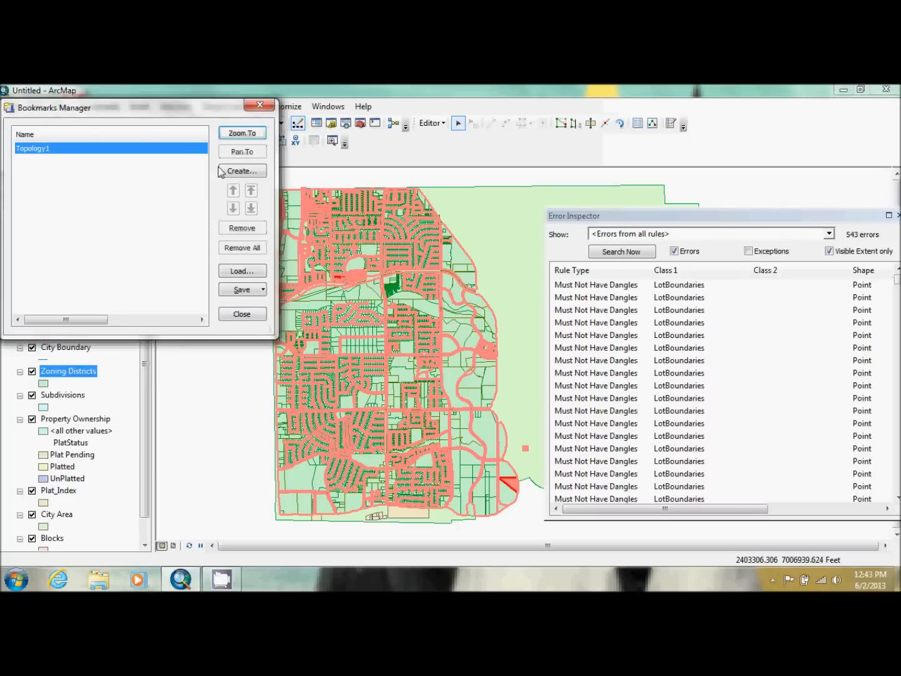
{"action": "left_click", "coordinate": [226, 134]}
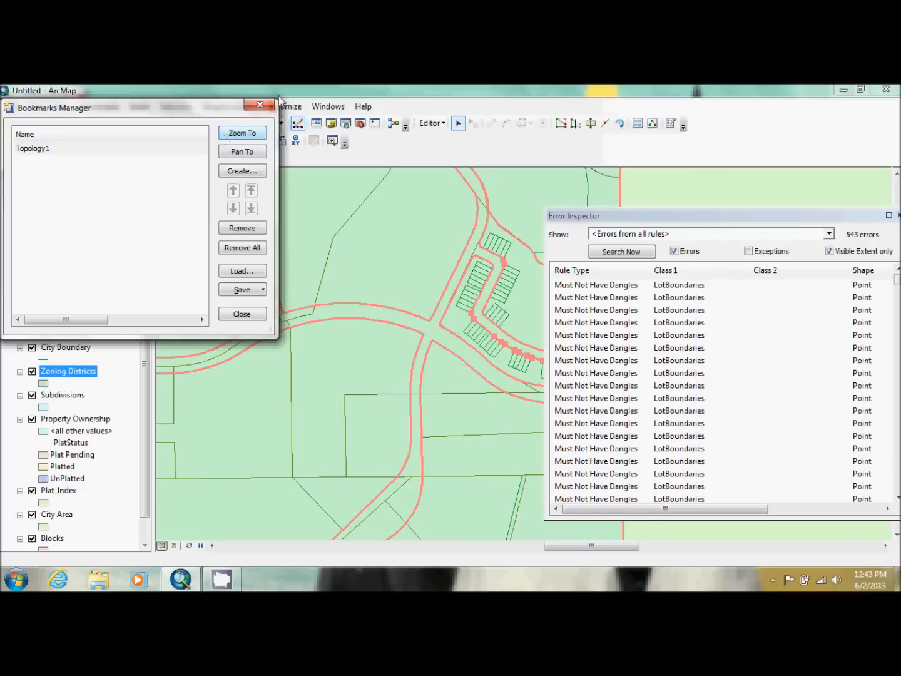
{"action": "left_click", "coordinate": [259, 104]}
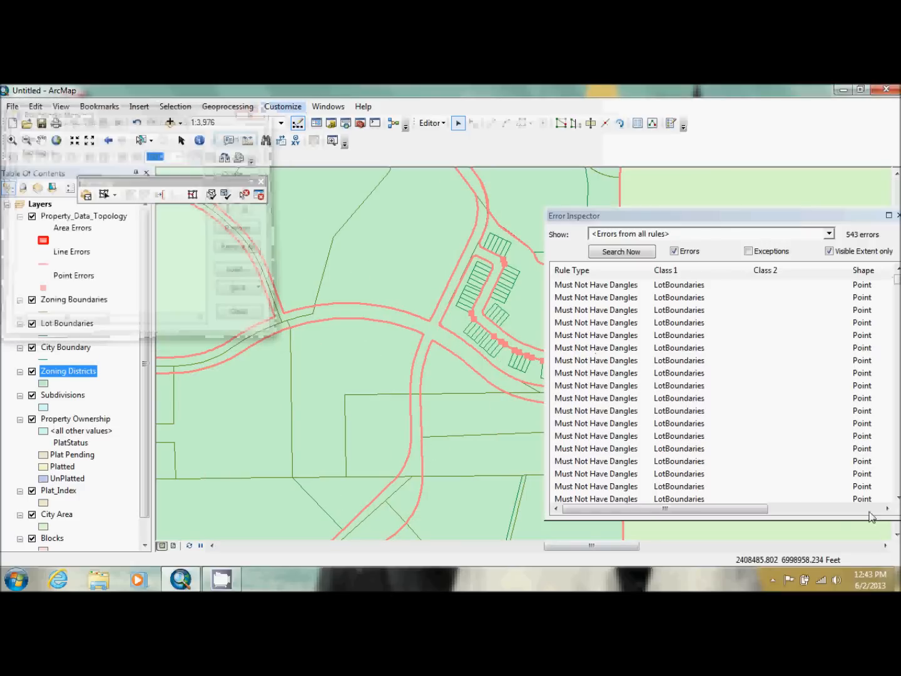
{"action": "left_click", "coordinate": [885, 546]}
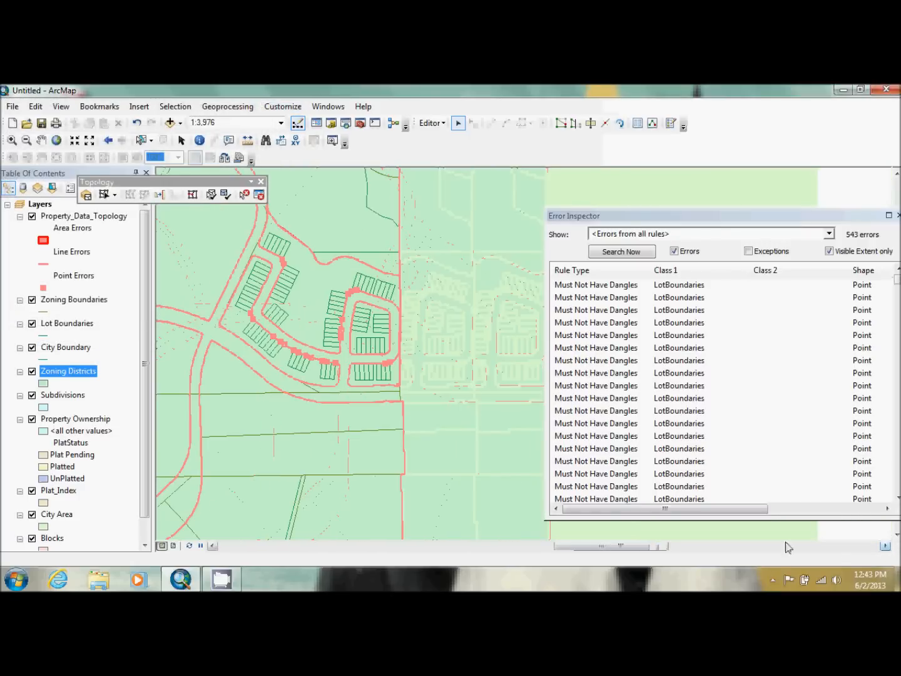
{"action": "left_click", "coordinate": [212, 546]}
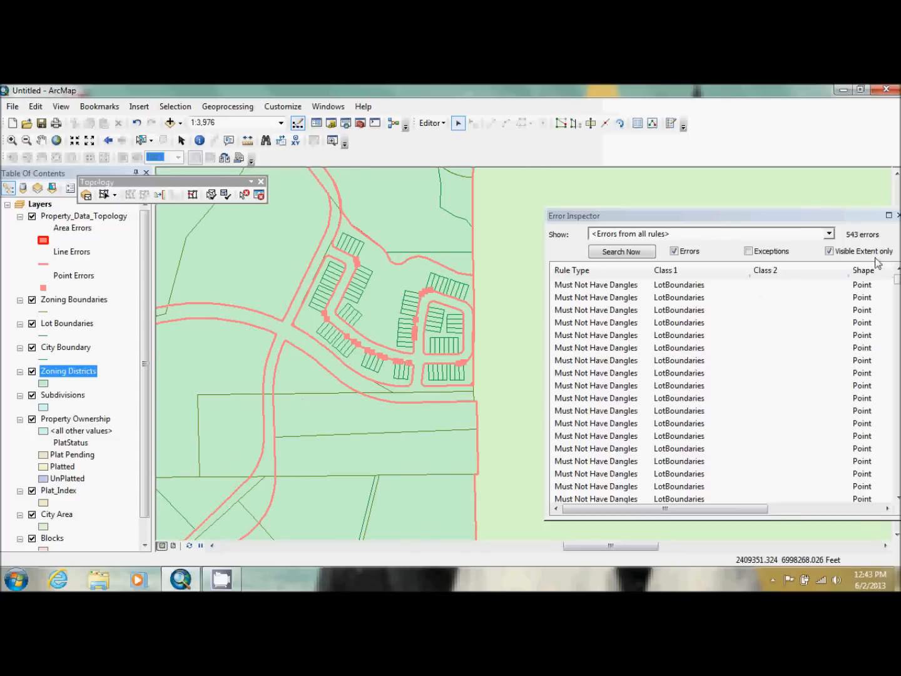
Restrict the error list to the LotBoundaries - Must Not Have Dangles rule and search the visible extent.
{"action": "left_click", "coordinate": [829, 233]}
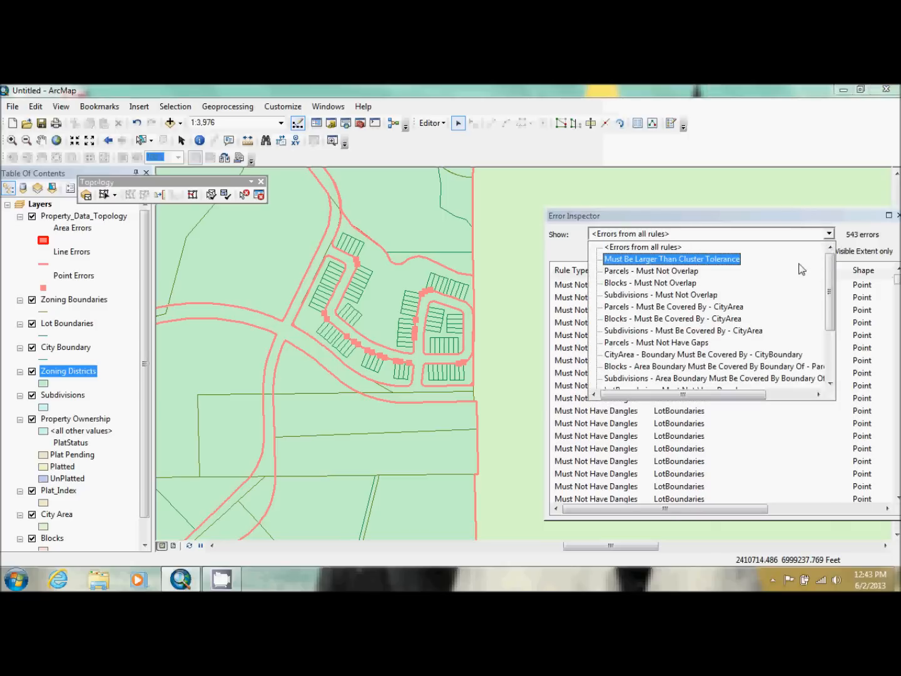
{"action": "left_click", "coordinate": [830, 383]}
{"action": "left_click", "coordinate": [830, 383]}
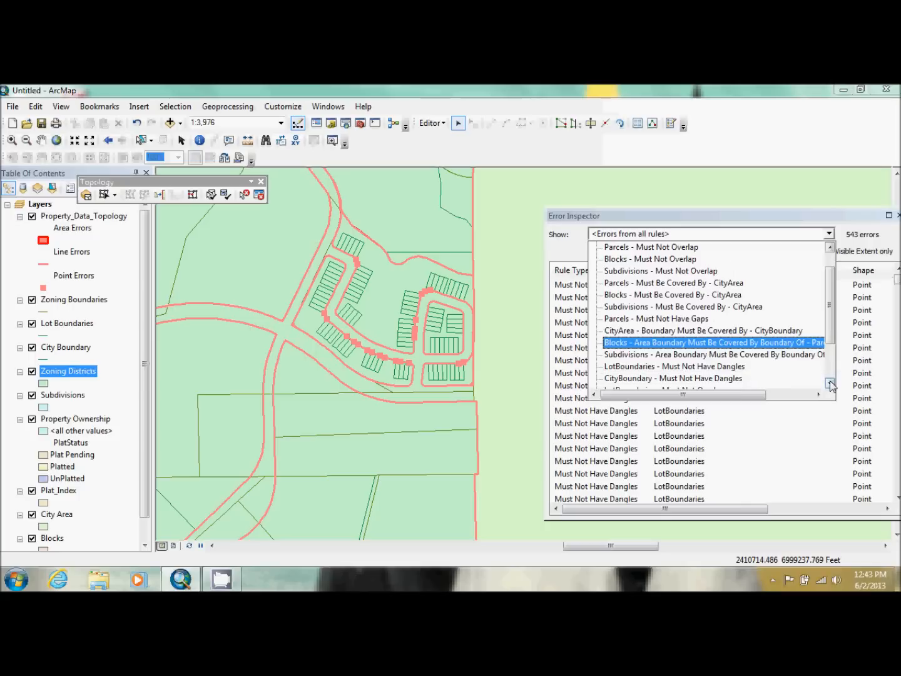
{"action": "left_click", "coordinate": [829, 383]}
{"action": "left_click", "coordinate": [744, 355]}
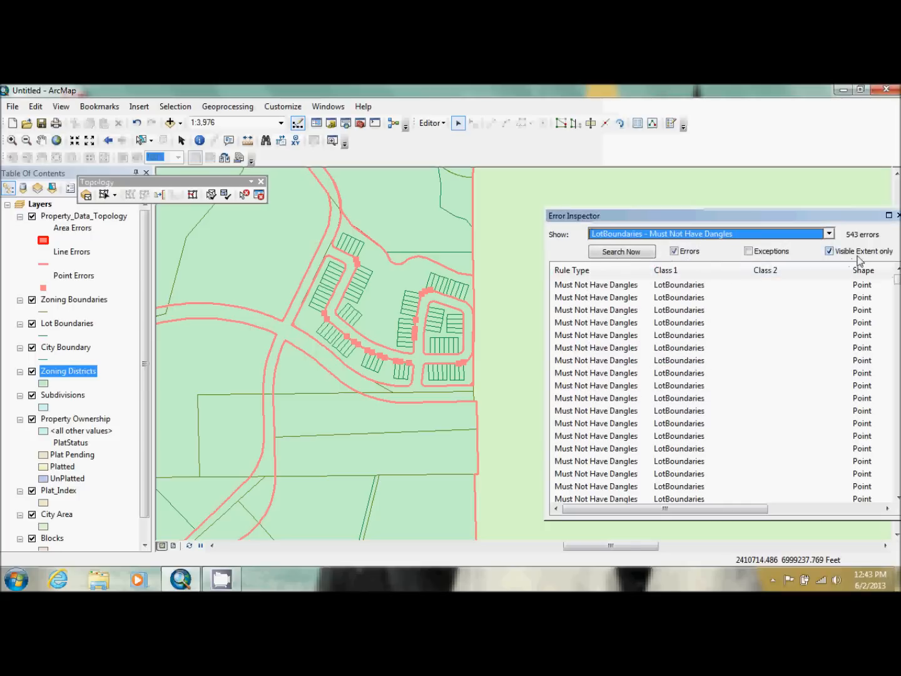
{"action": "left_click", "coordinate": [624, 251]}
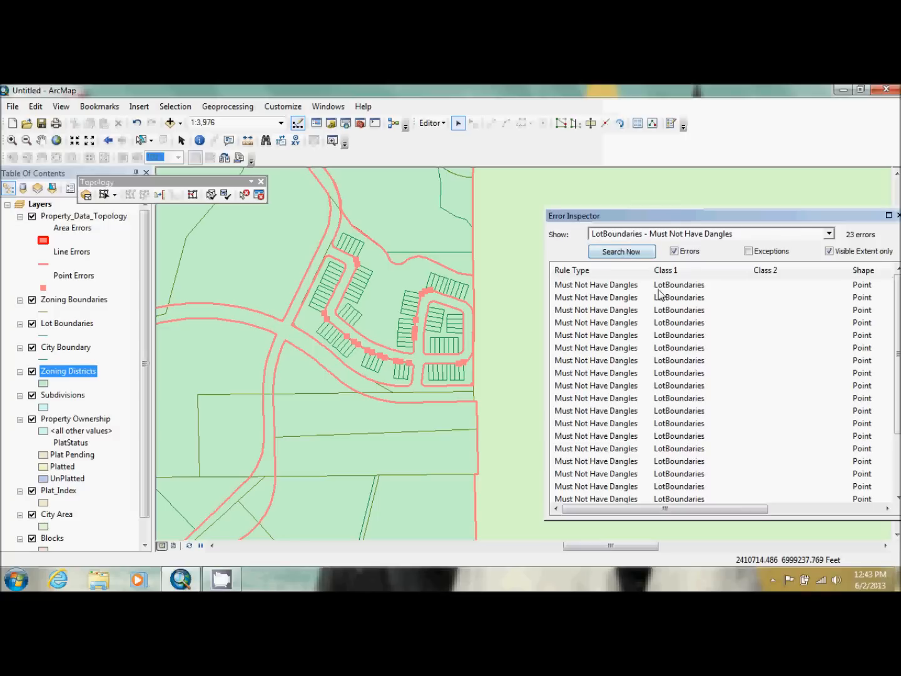
Select all the listed LotBoundaries dangle errors and fix them with Extend, using a maximum distance of 10.
{"action": "left_click", "coordinate": [631, 287]}
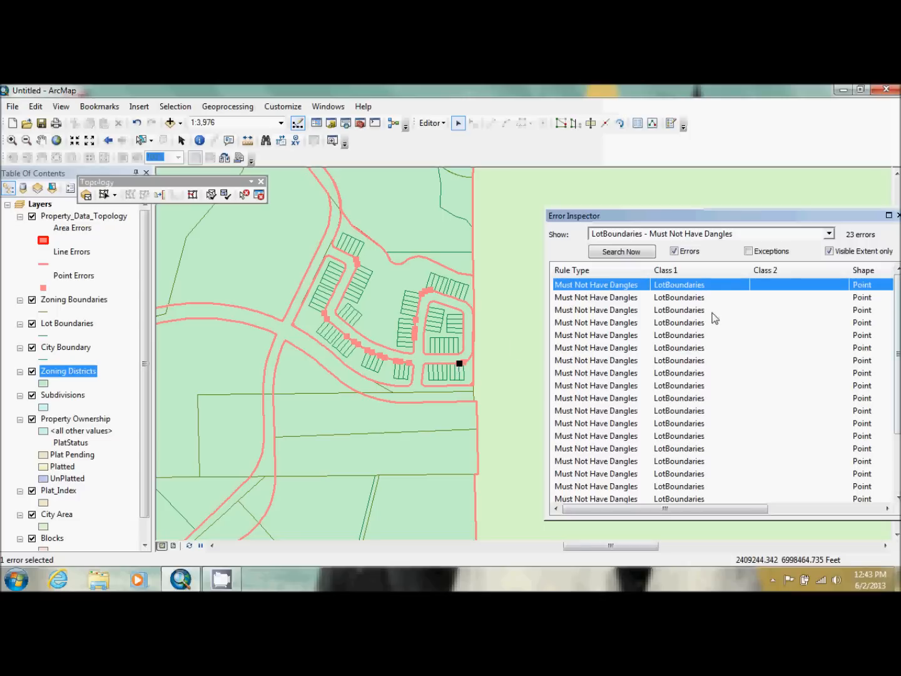
{"action": "left_click_drag", "start_coordinate": [896, 315], "coordinate": [894, 410]}
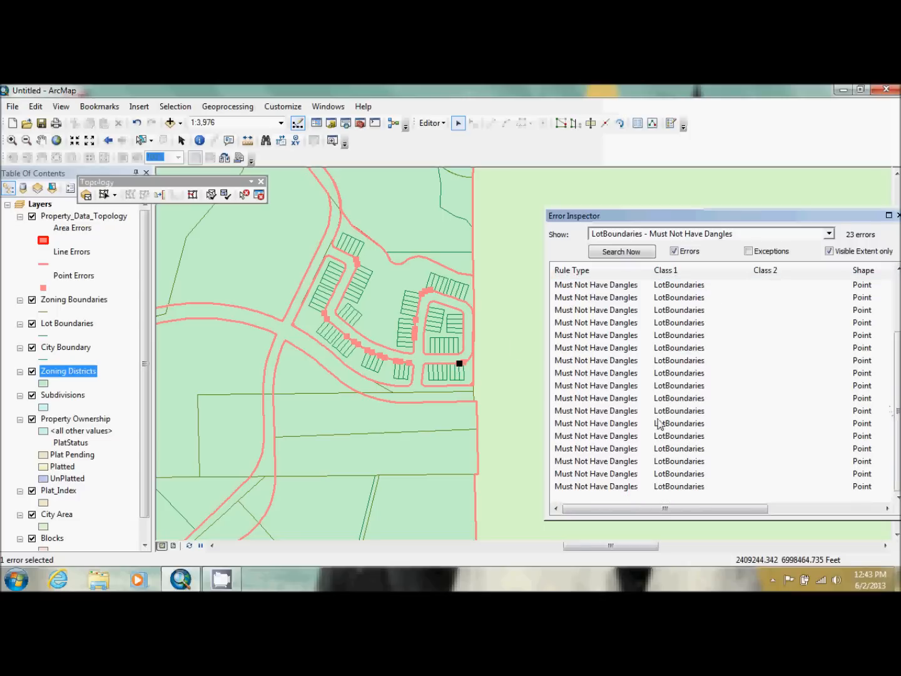
{"action": "left_click", "coordinate": [590, 486], "text": "shift"}
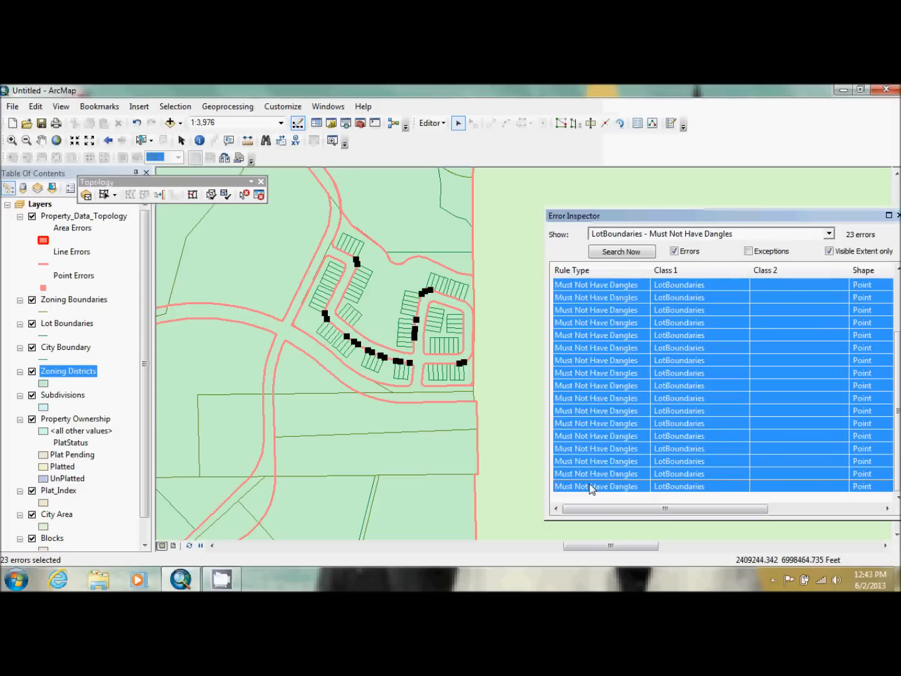
{"action": "left_click_drag", "start_coordinate": [898, 450], "coordinate": [898, 389]}
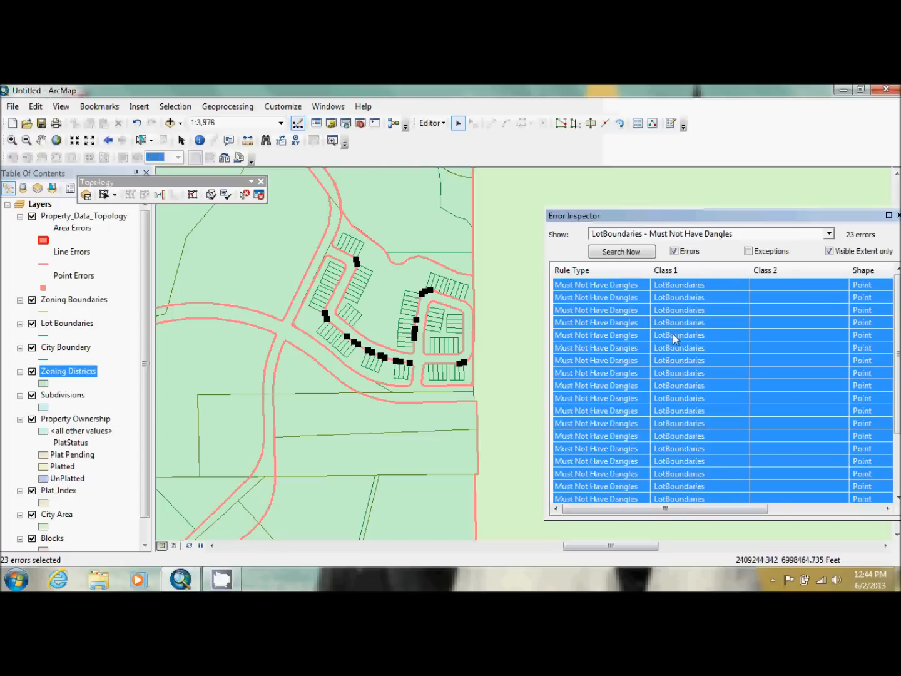
{"action": "right_click", "coordinate": [675, 338]}
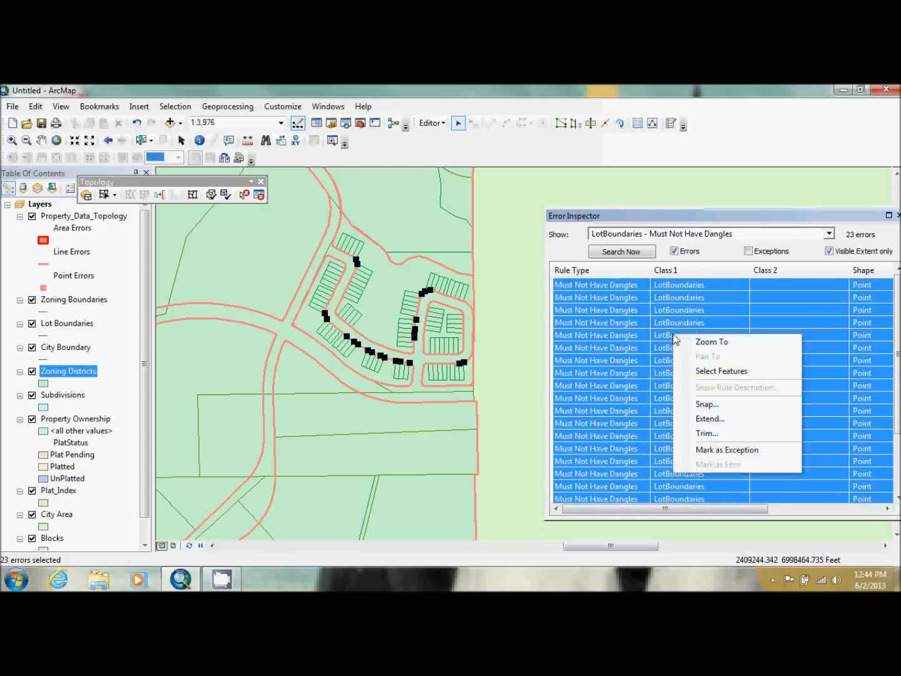
{"action": "left_click", "coordinate": [719, 418]}
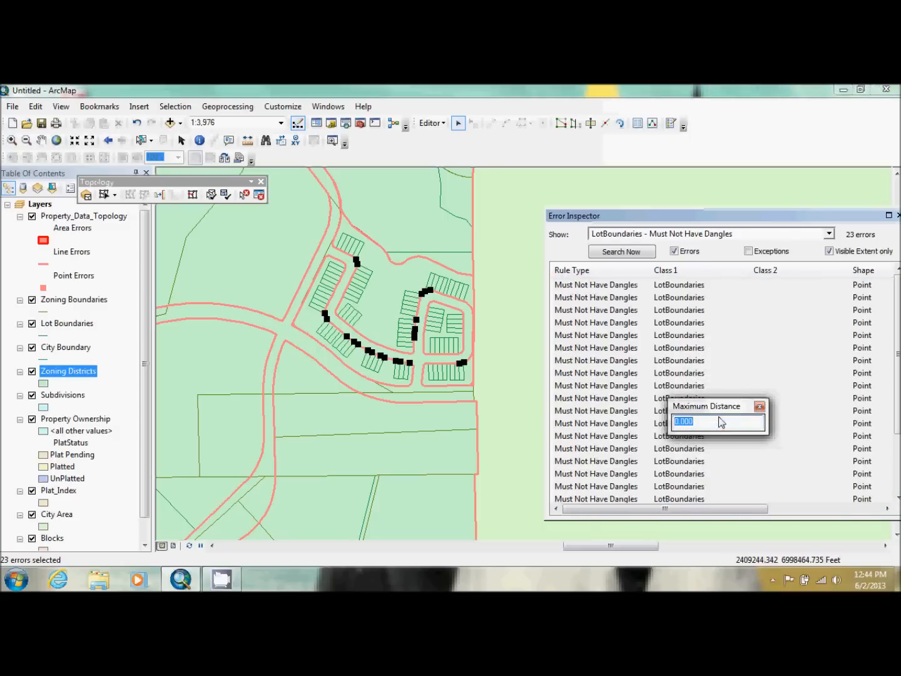
{"action": "type", "text": "10"}
{"action": "key", "text": "Return"}
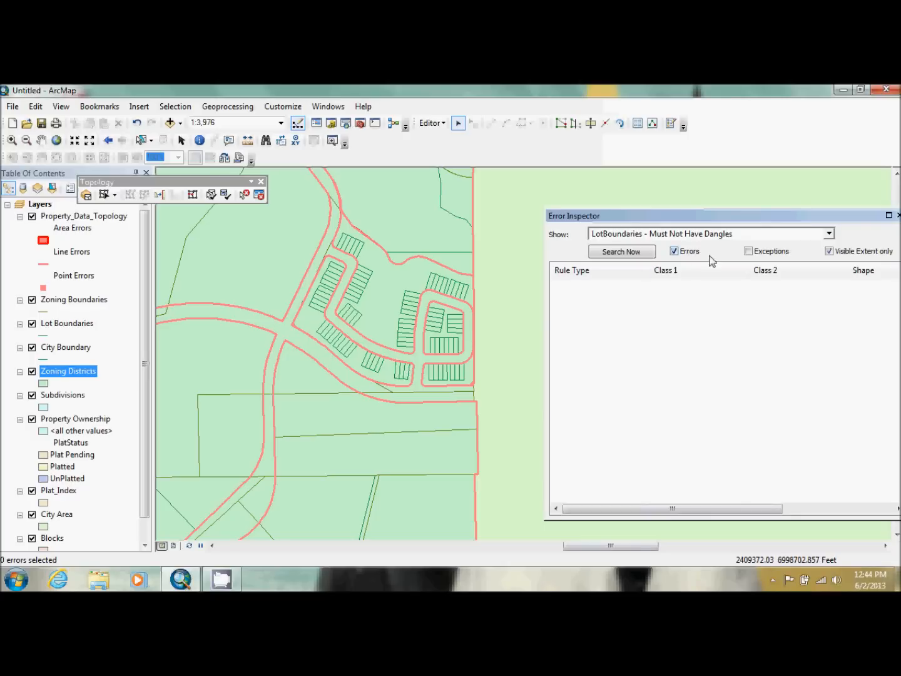
Search again for LotBoundaries dangles in the visible extent, and repeat the search without the visible-extent limit.
{"action": "left_click", "coordinate": [638, 253]}
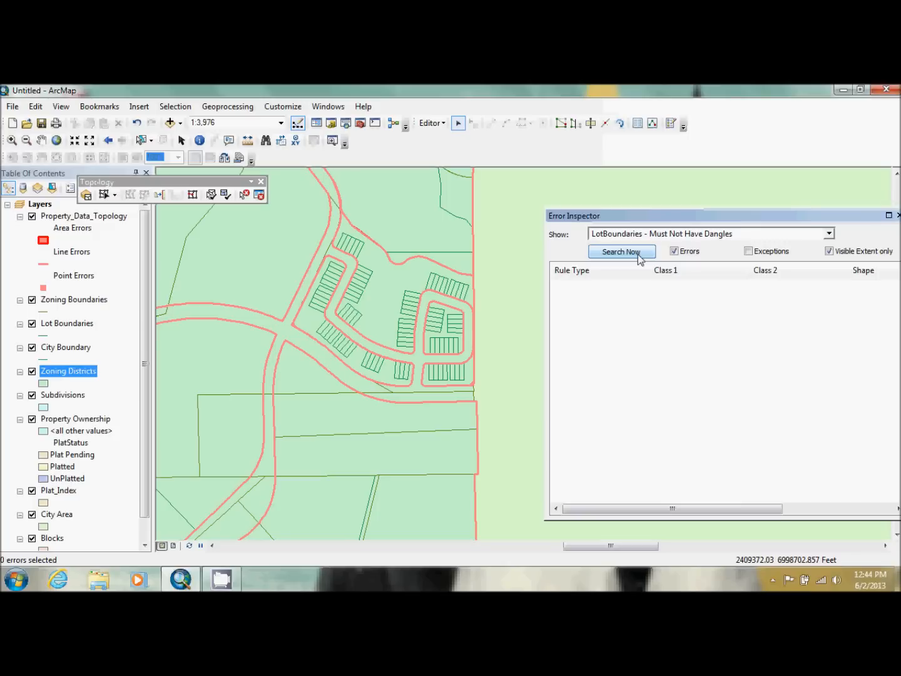
{"action": "left_click", "coordinate": [829, 250]}
{"action": "left_click", "coordinate": [639, 252]}
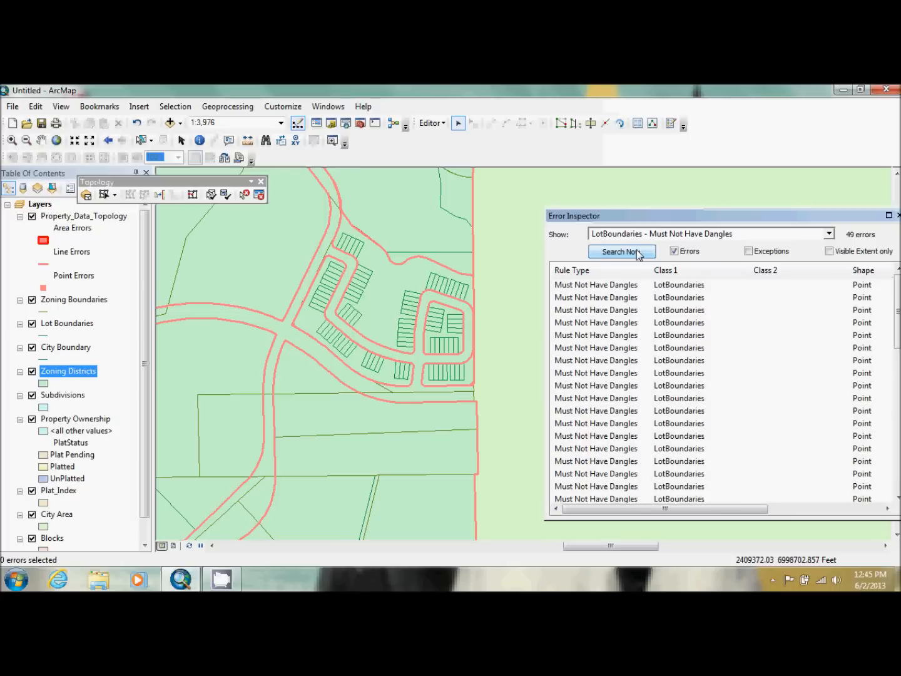
Pan the map to two individual LotBoundaries dangle errors from the list to examine their locations.
{"action": "left_click", "coordinate": [597, 309]}
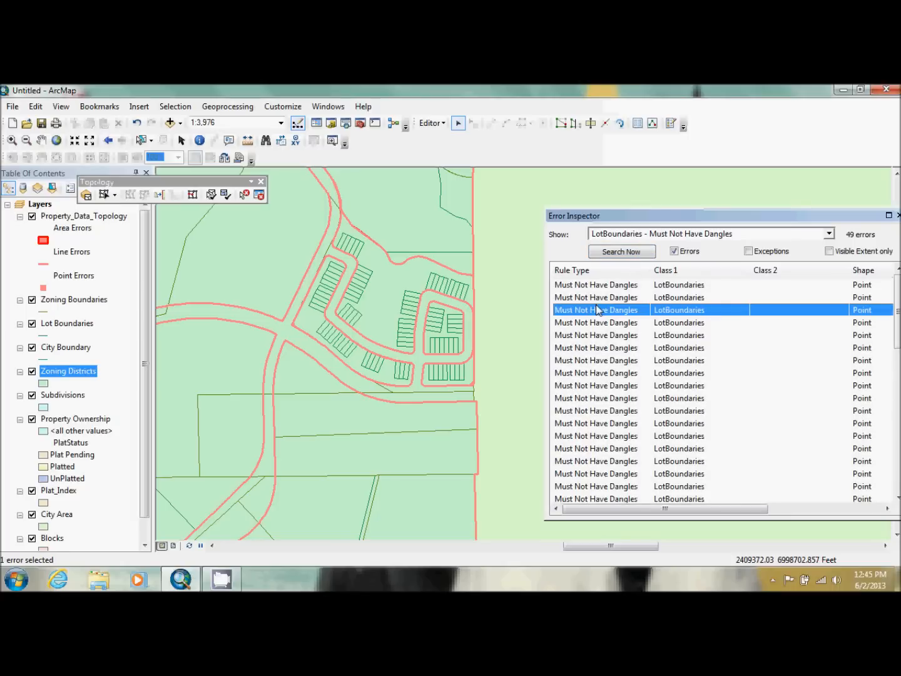
{"action": "right_click", "coordinate": [598, 309]}
{"action": "left_click", "coordinate": [621, 325]}
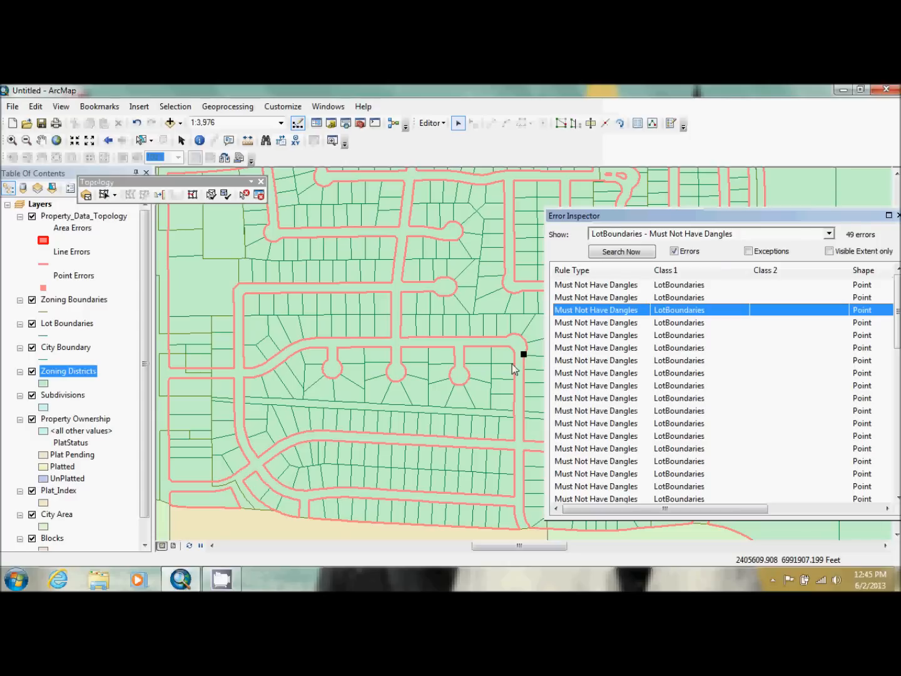
{"action": "right_click", "coordinate": [622, 435]}
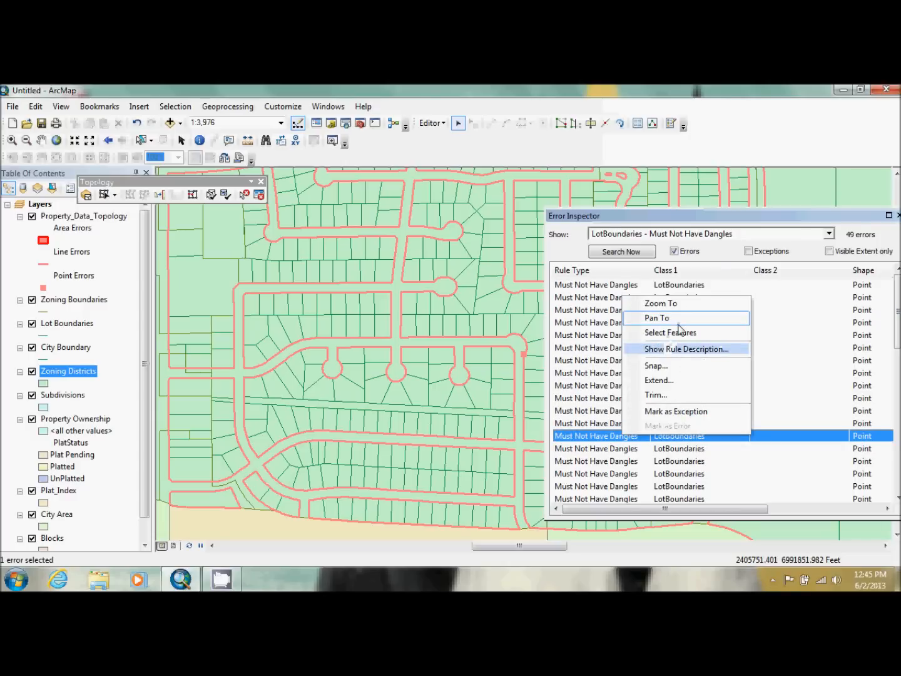
{"action": "left_click", "coordinate": [680, 331]}
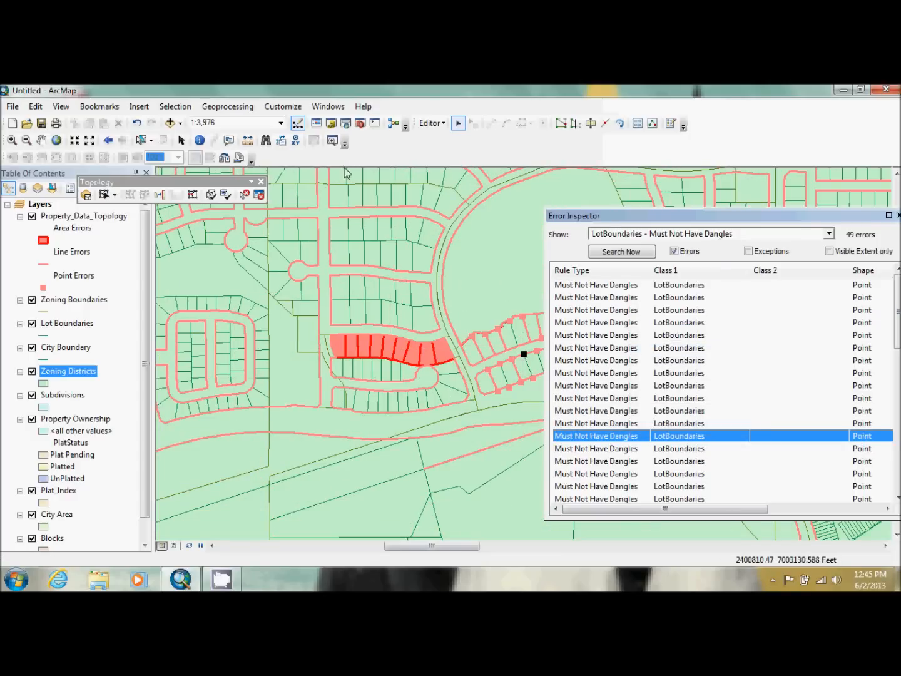
Select all LotBoundaries dangle errors across the full extent and fix them with Extend, using a maximum distance of 10.
{"action": "left_click", "coordinate": [56, 140]}
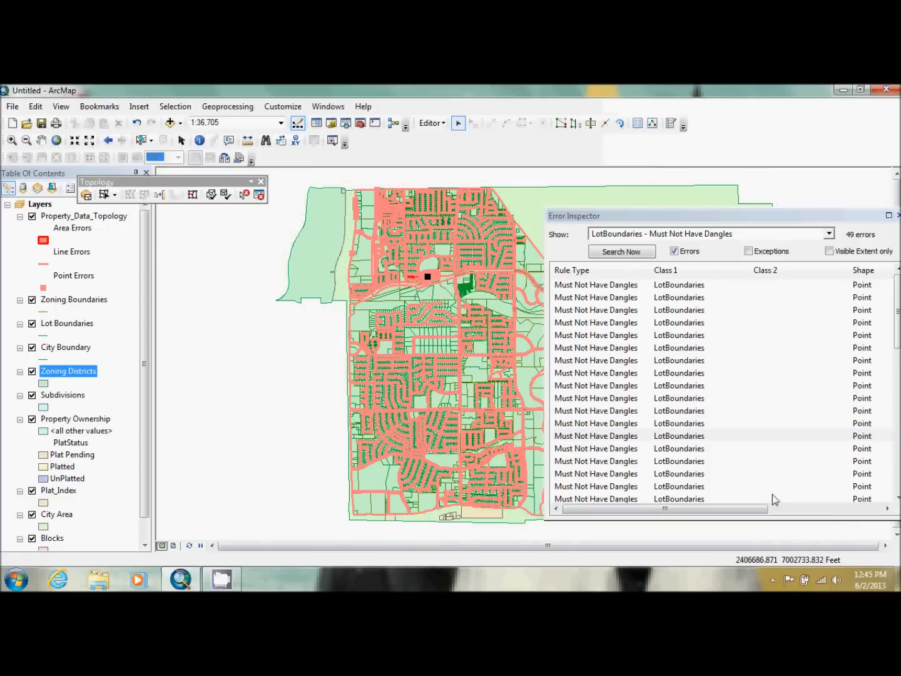
{"action": "left_click", "coordinate": [886, 546]}
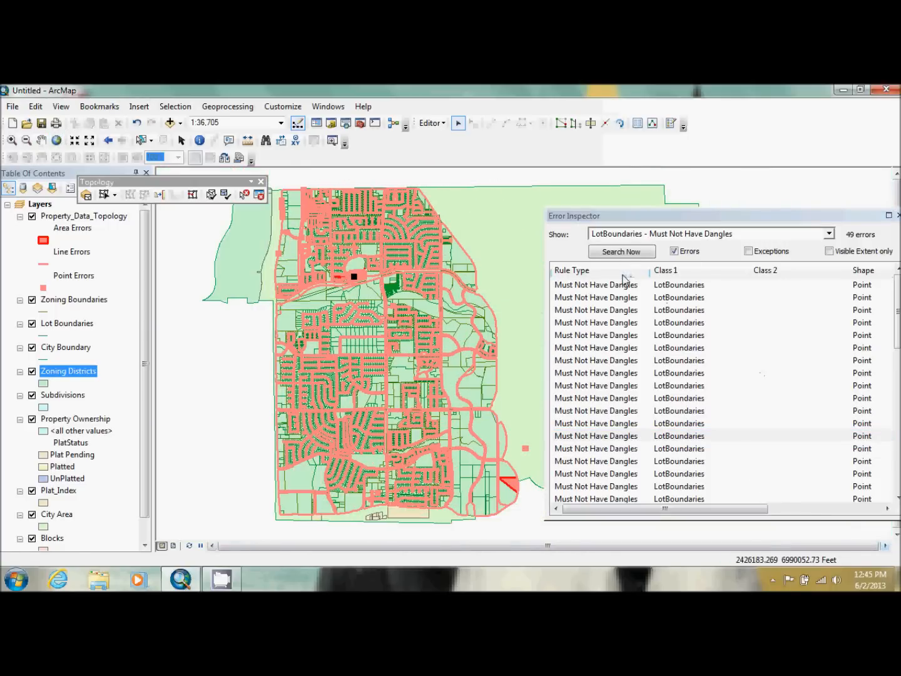
{"action": "left_click", "coordinate": [900, 339]}
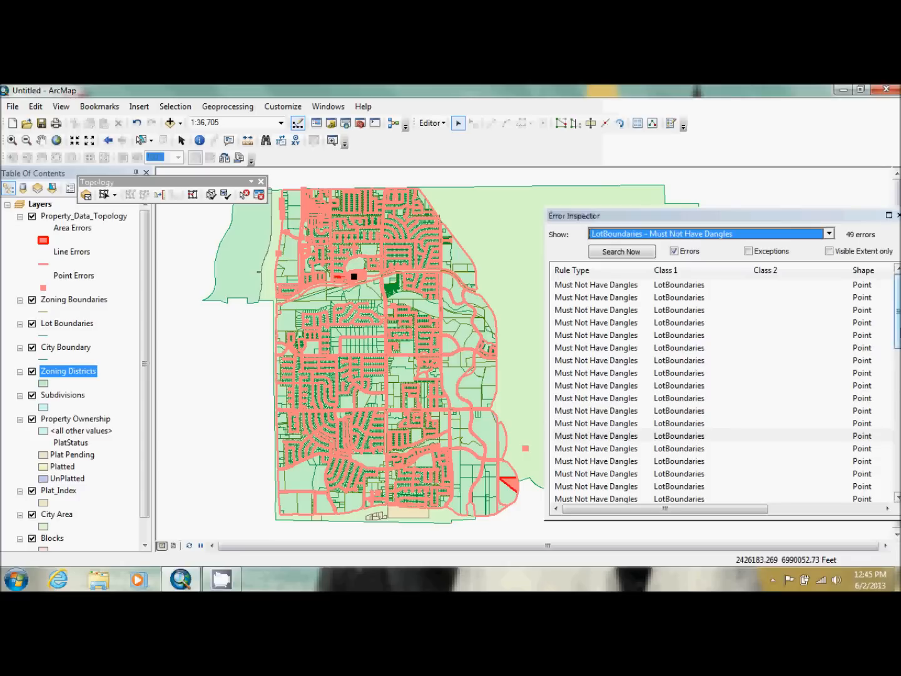
{"action": "left_click", "coordinate": [612, 287]}
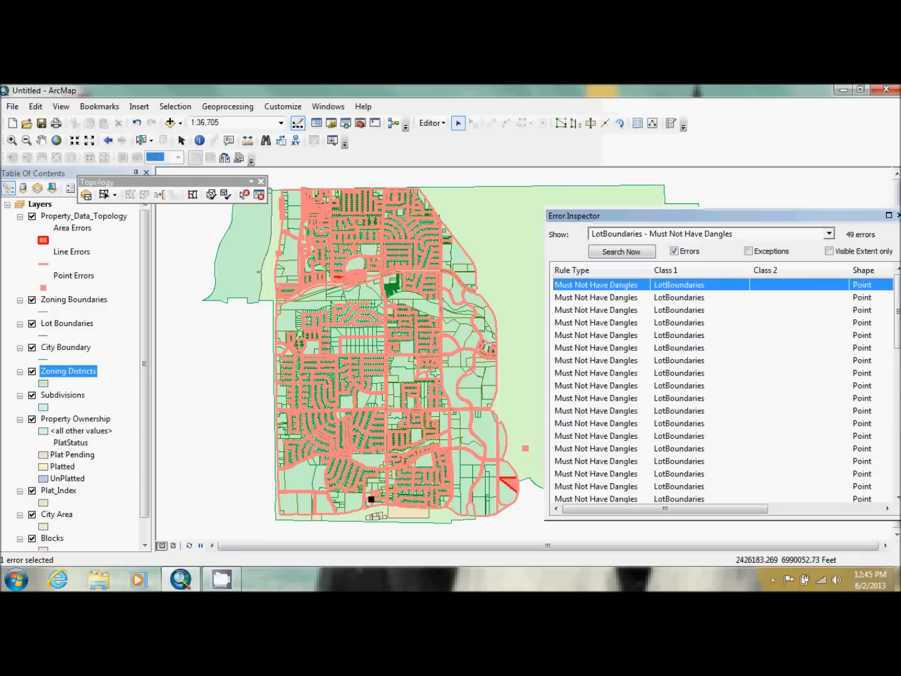
{"action": "left_click", "coordinate": [898, 428]}
{"action": "left_click_drag", "start_coordinate": [899, 427], "coordinate": [899, 475]}
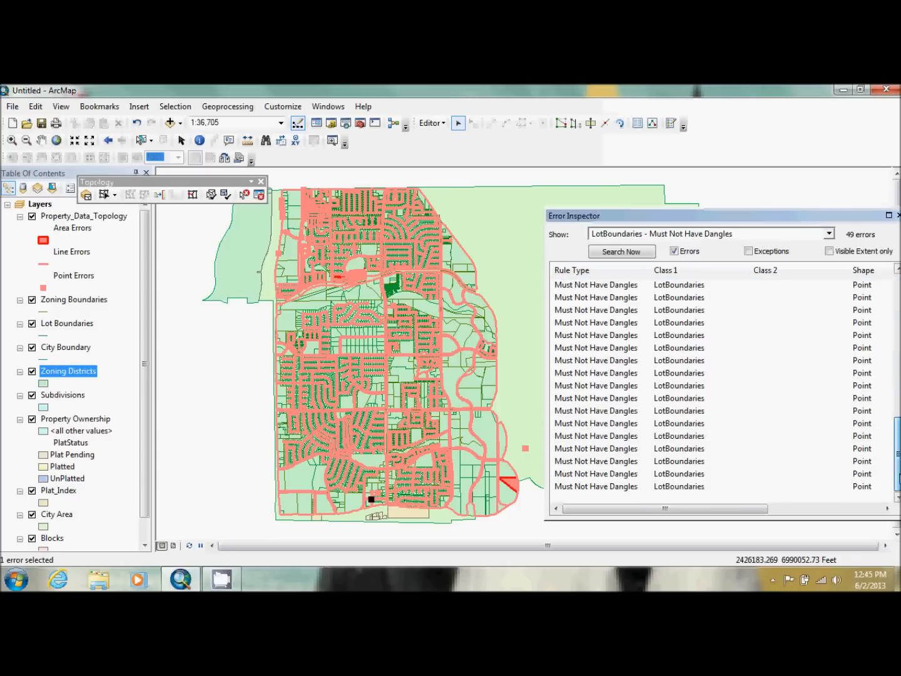
{"action": "left_click", "coordinate": [625, 488], "text": "shift"}
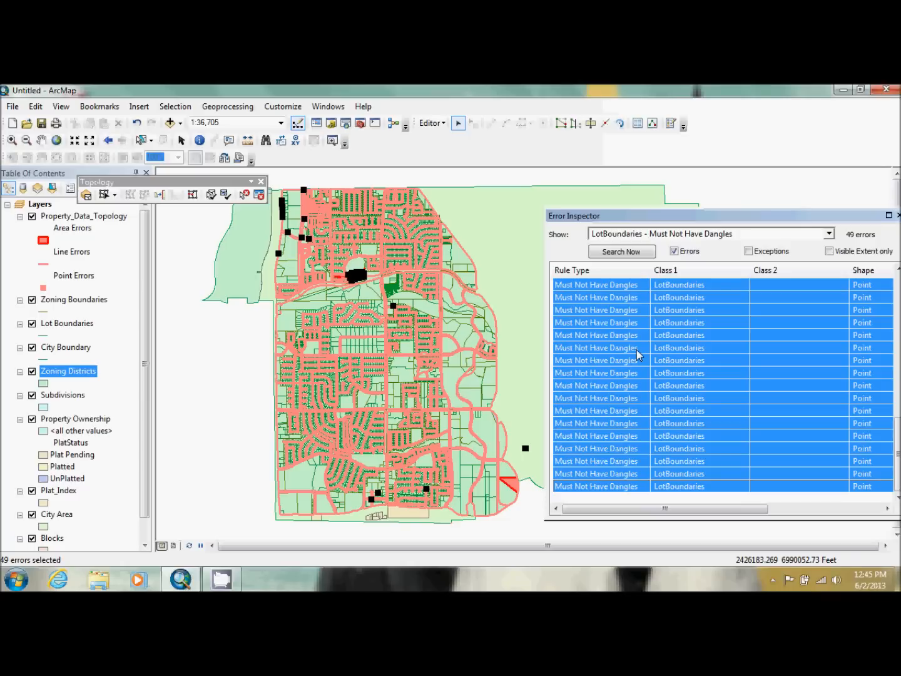
{"action": "right_click", "coordinate": [638, 355]}
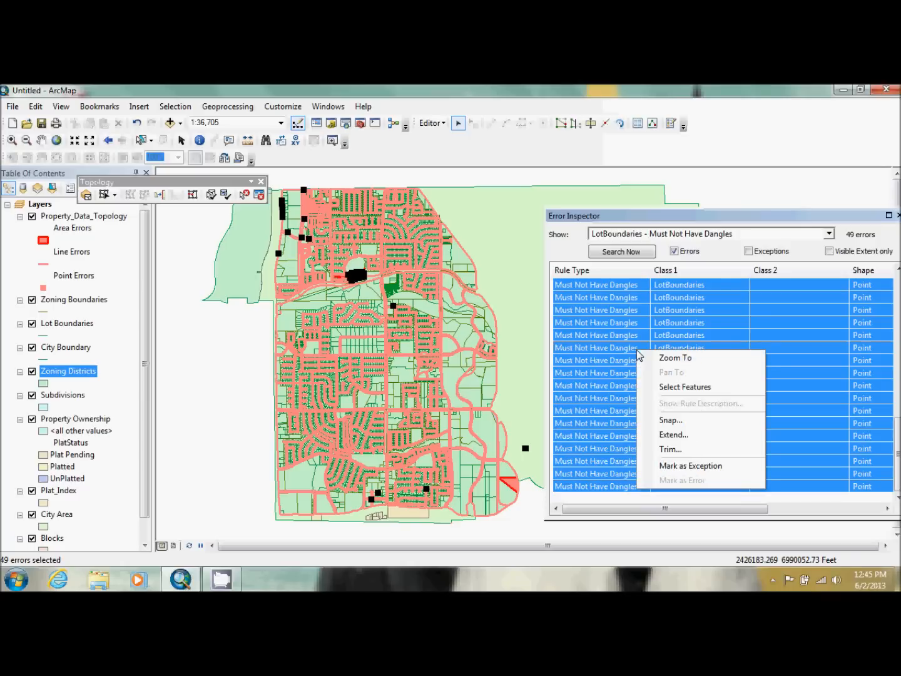
{"action": "left_click", "coordinate": [690, 433]}
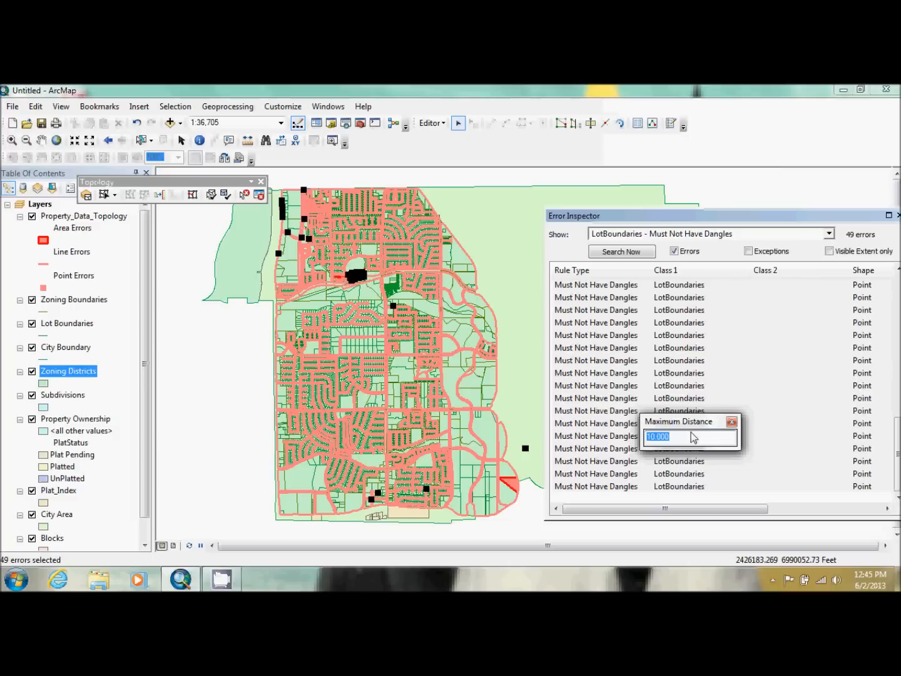
{"action": "key", "text": "Return"}
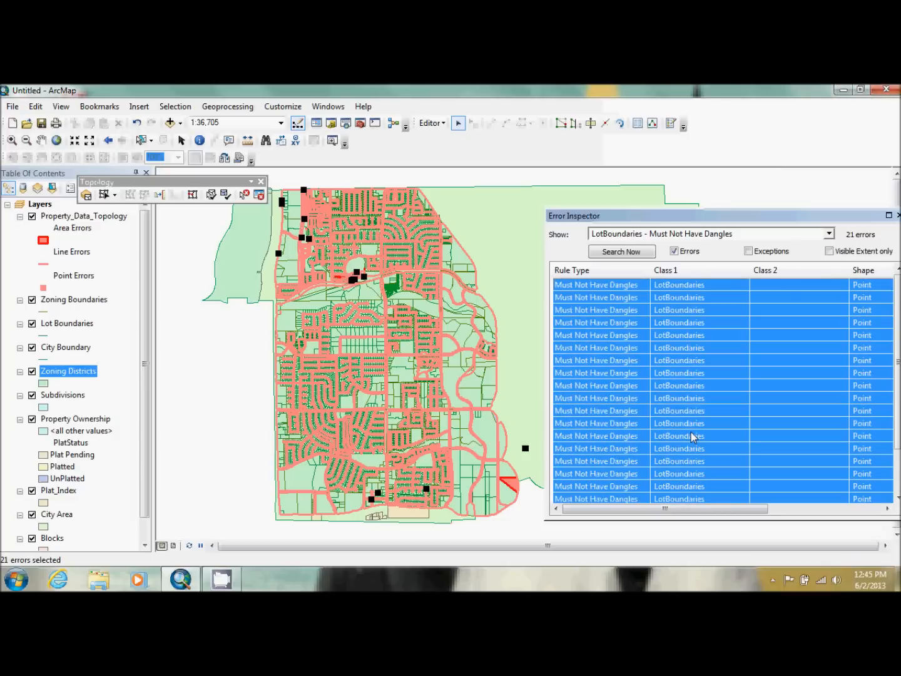
Search again for LotBoundaries dangles, then select all remaining errors and fix them with Trim, using a maximum distance of 10.
{"action": "left_click", "coordinate": [652, 360]}
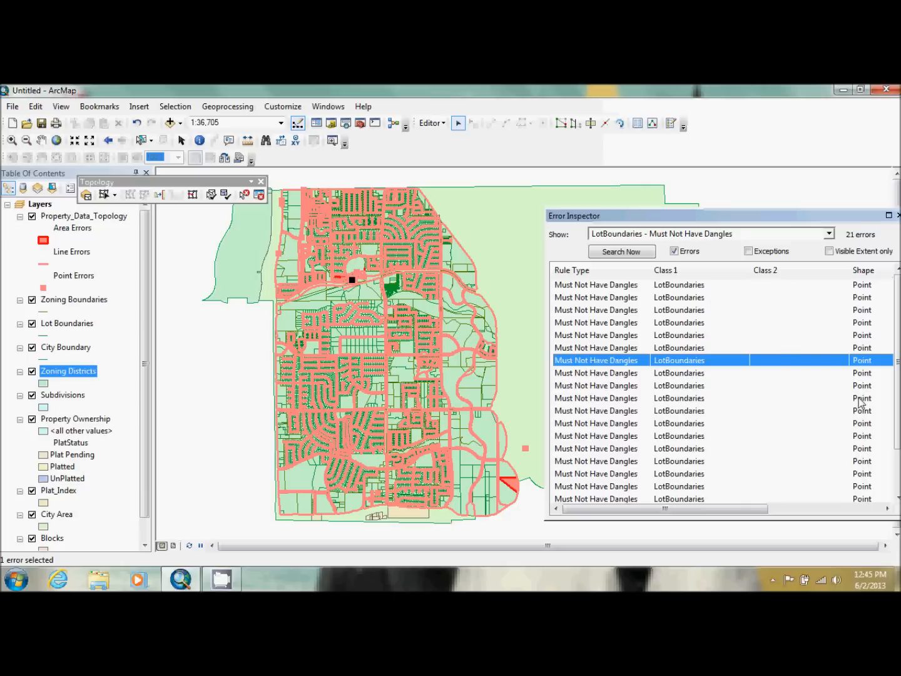
{"action": "left_click", "coordinate": [640, 254]}
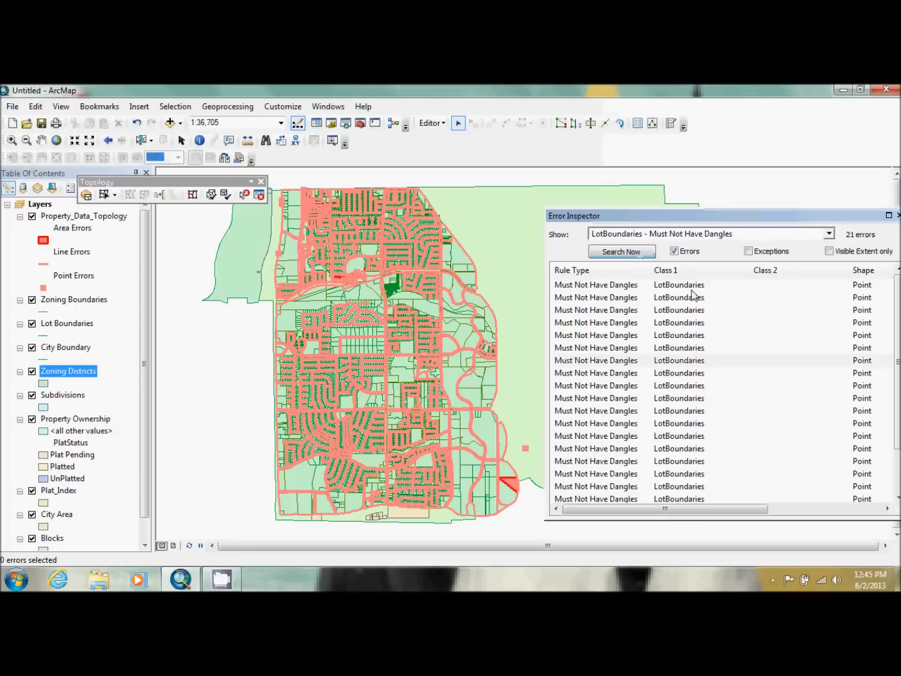
{"action": "left_click", "coordinate": [602, 285]}
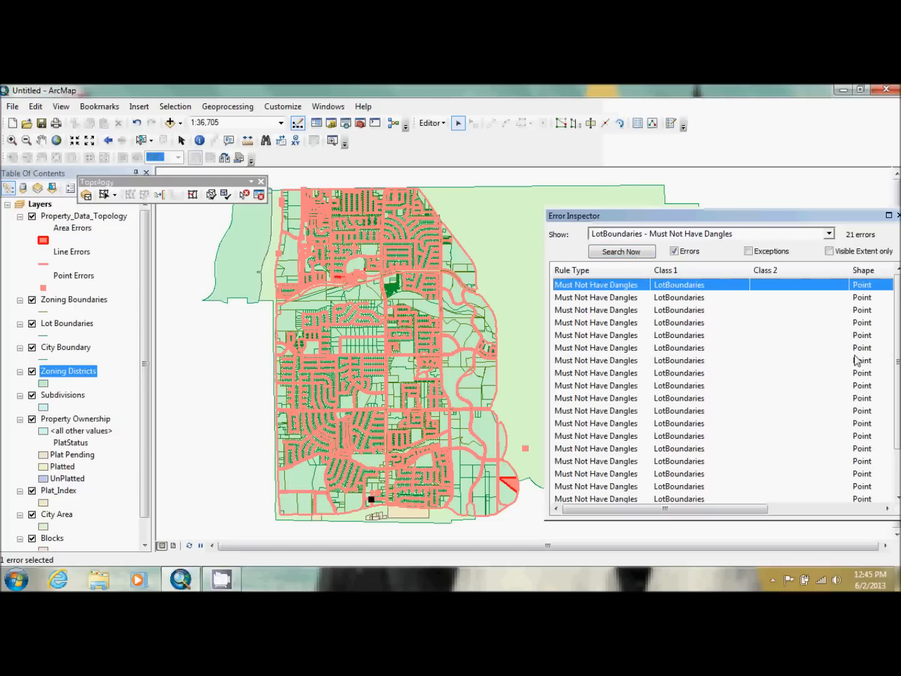
{"action": "left_click_drag", "start_coordinate": [899, 363], "coordinate": [898, 408]}
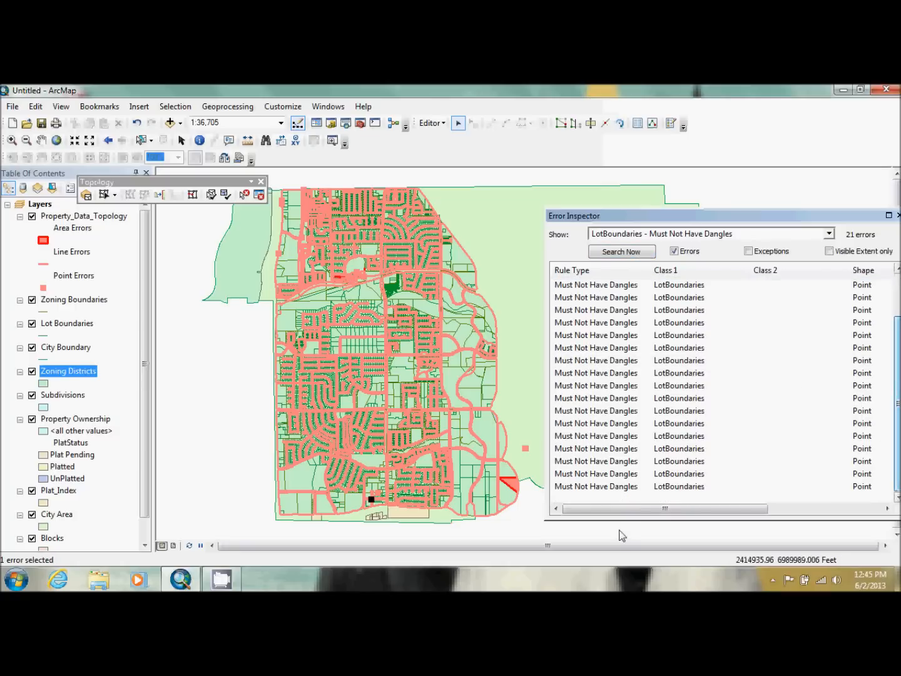
{"action": "left_click", "coordinate": [596, 487], "text": "shift"}
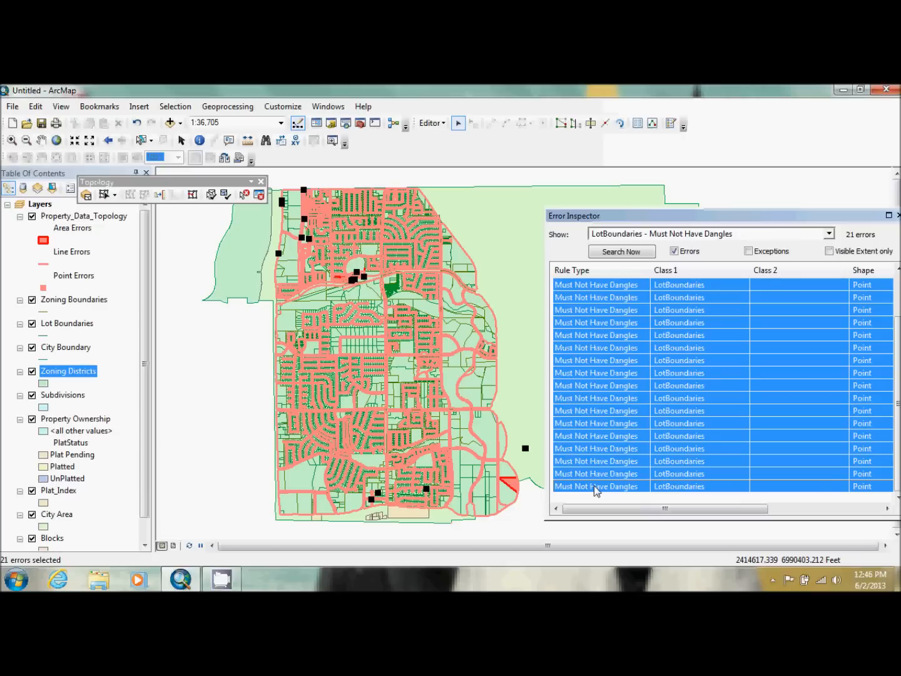
{"action": "right_click", "coordinate": [615, 375]}
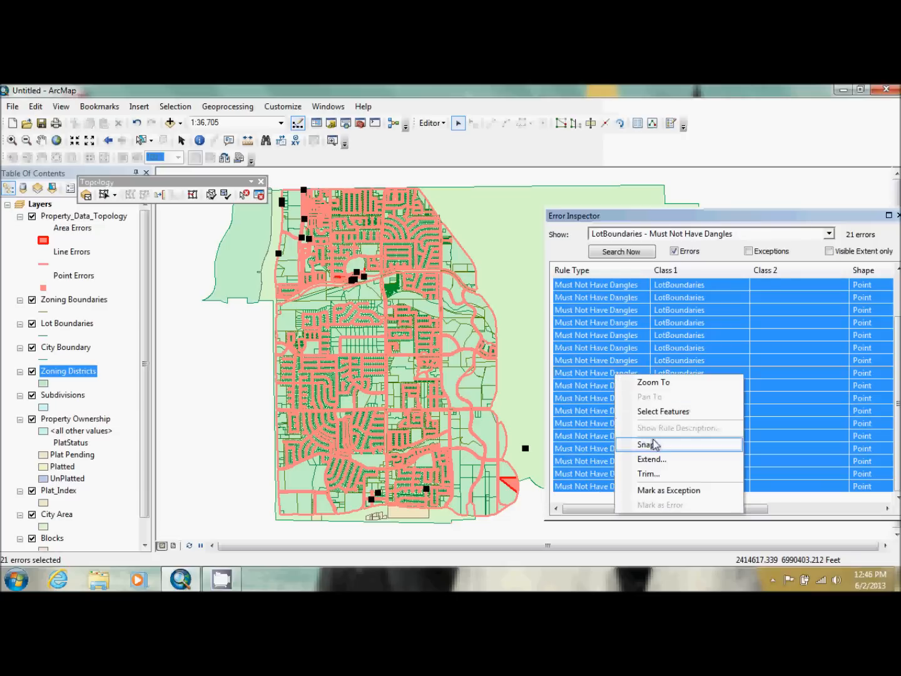
{"action": "left_click", "coordinate": [668, 474]}
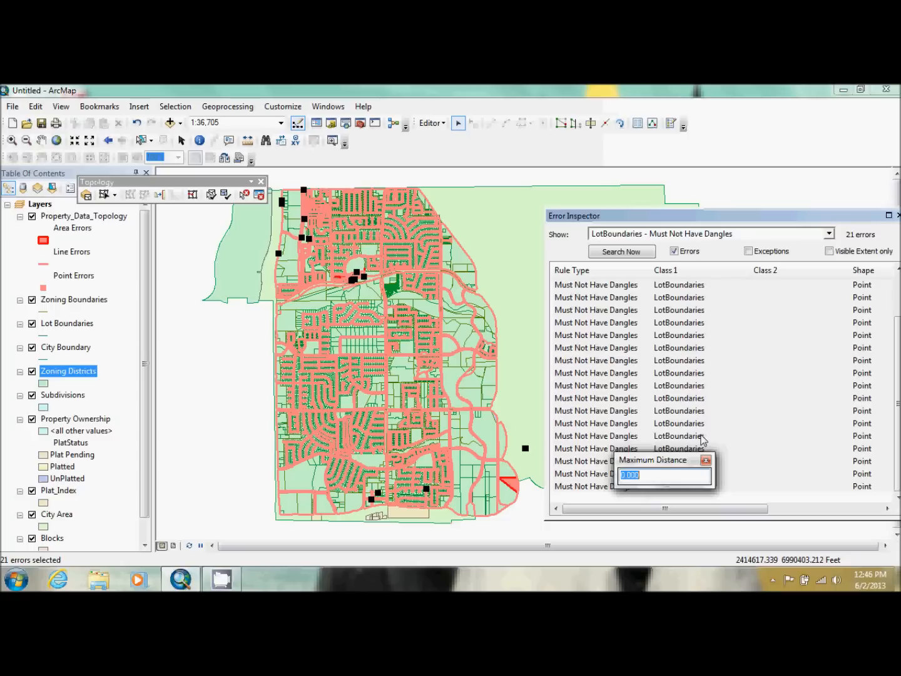
{"action": "type", "text": "10"}
{"action": "key", "text": "Return"}
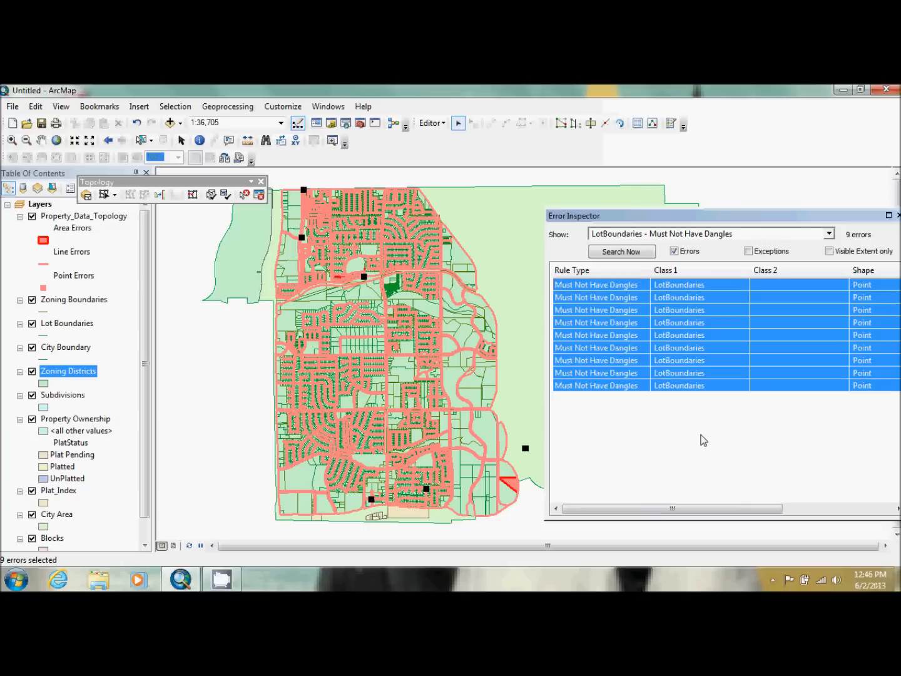
Locate the first remaining dangle error at the lot corner and delete the short lot boundary stub that causes it.
{"action": "left_click", "coordinate": [665, 423]}
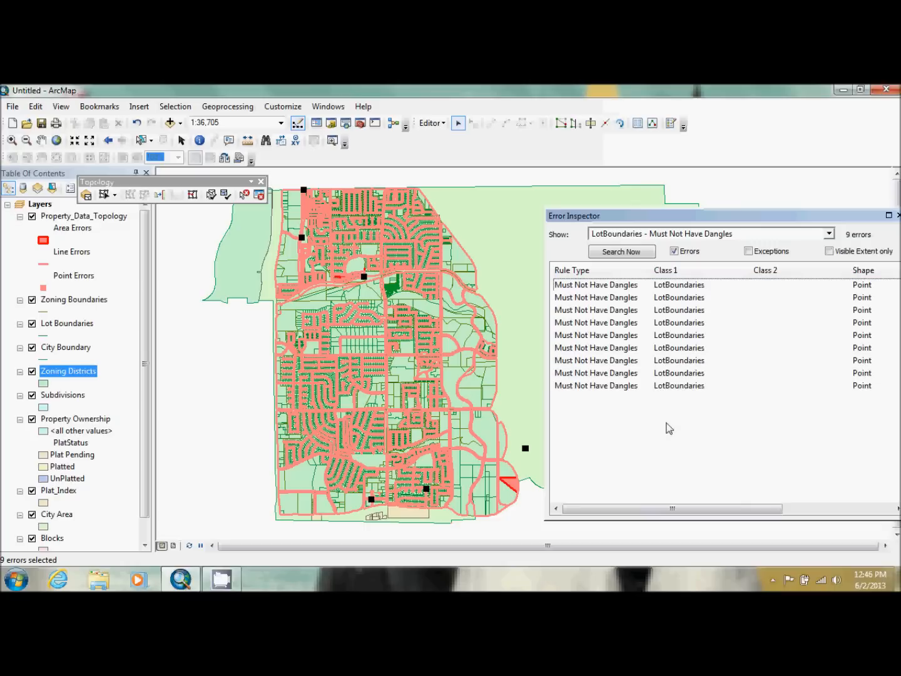
{"action": "left_click", "coordinate": [621, 288]}
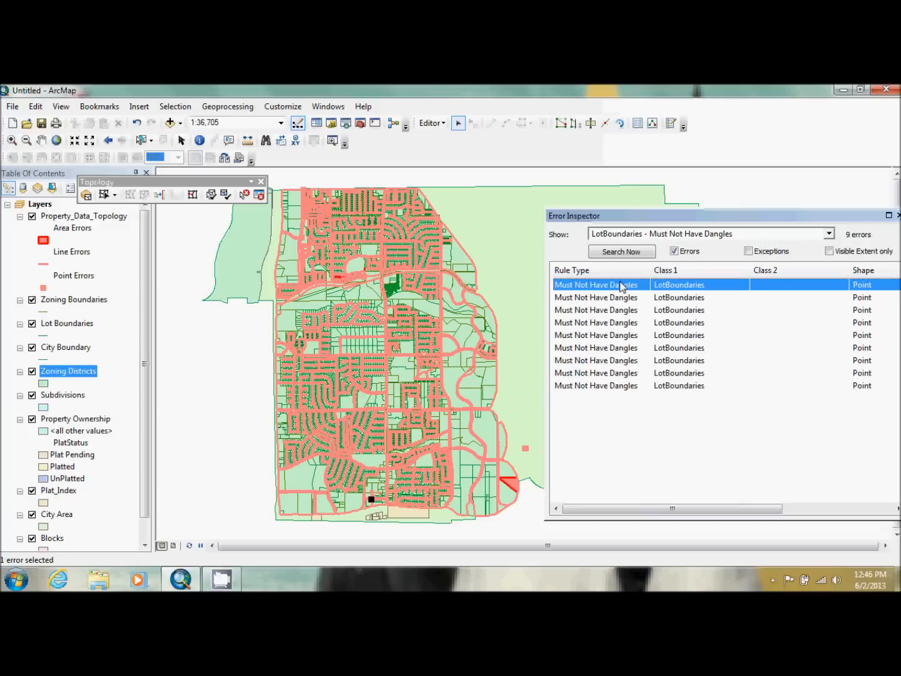
{"action": "right_click", "coordinate": [621, 287]}
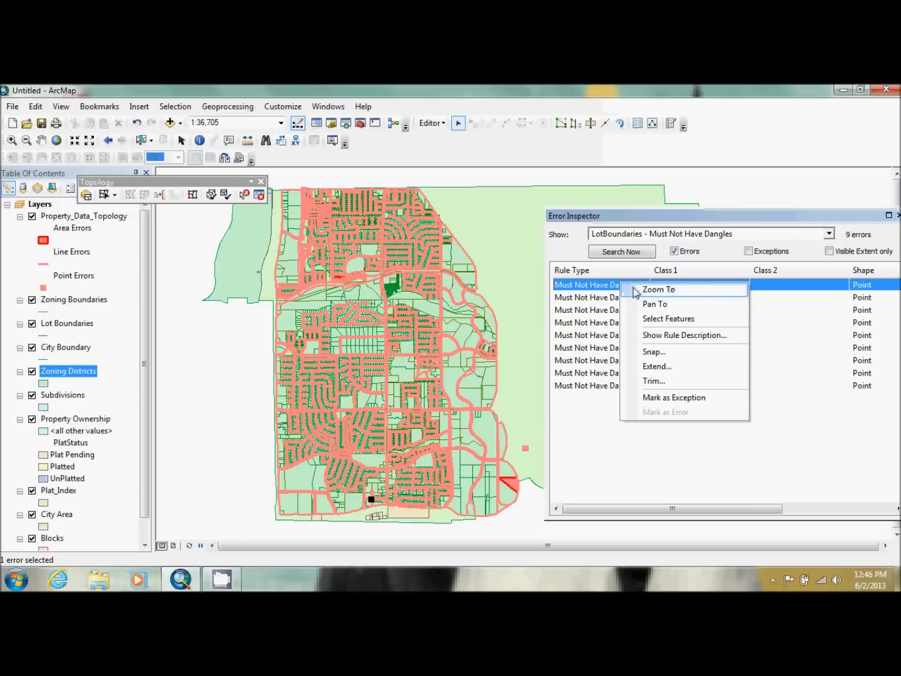
{"action": "left_click", "coordinate": [634, 291]}
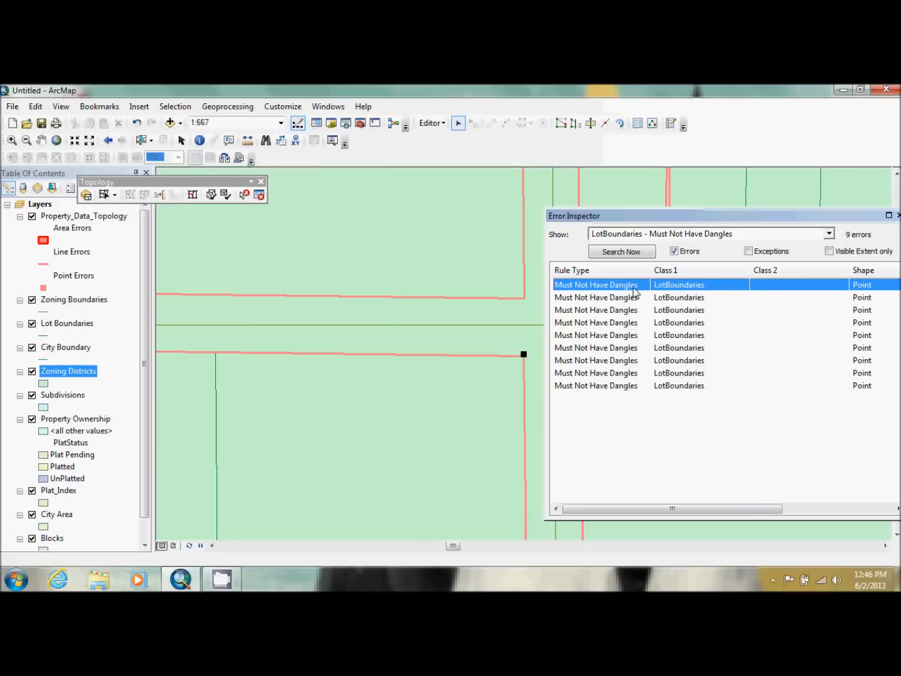
{"action": "left_click", "coordinate": [75, 140]}
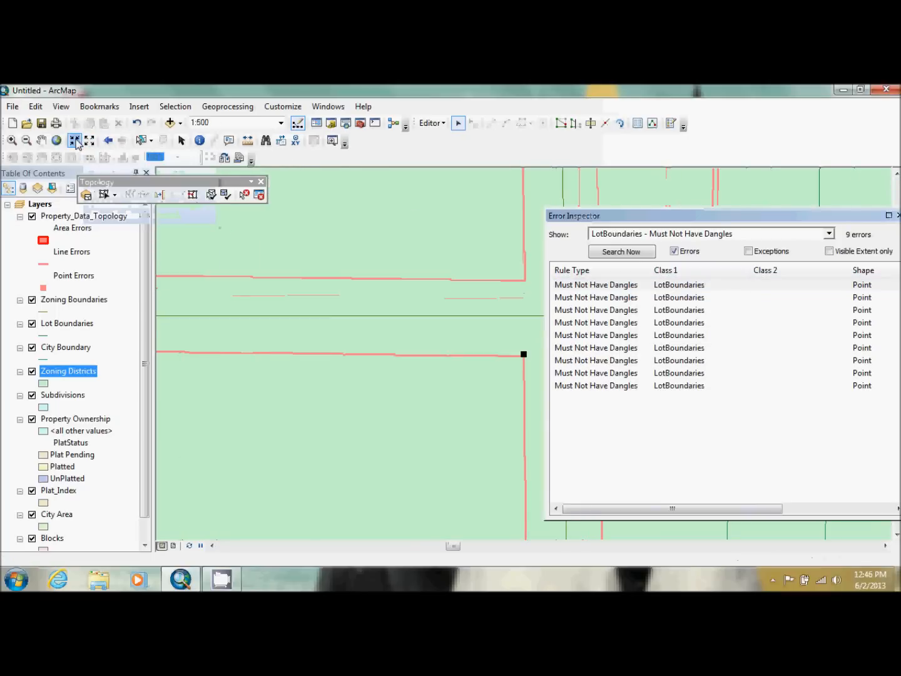
{"action": "left_click", "coordinate": [75, 141]}
{"action": "left_click", "coordinate": [75, 140]}
{"action": "left_click", "coordinate": [76, 142]}
{"action": "left_click", "coordinate": [76, 142]}
{"action": "left_click", "coordinate": [75, 142]}
{"action": "left_click", "coordinate": [75, 143]}
{"action": "left_click", "coordinate": [75, 143]}
{"action": "left_click", "coordinate": [75, 143]}
{"action": "left_click", "coordinate": [76, 142]}
{"action": "left_click", "coordinate": [76, 143]}
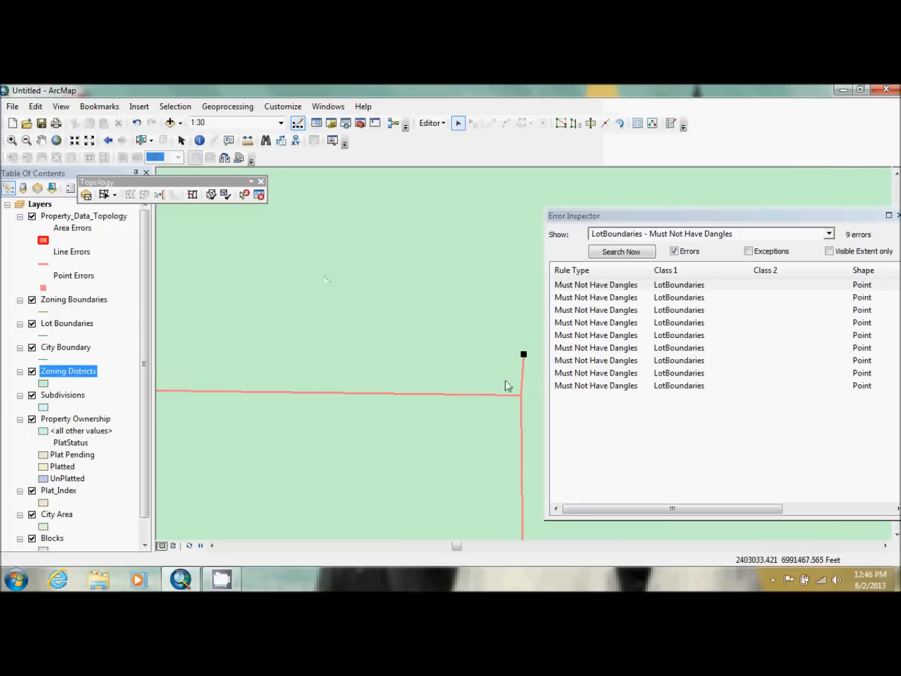
{"action": "left_click", "coordinate": [89, 140]}
{"action": "left_click", "coordinate": [89, 140]}
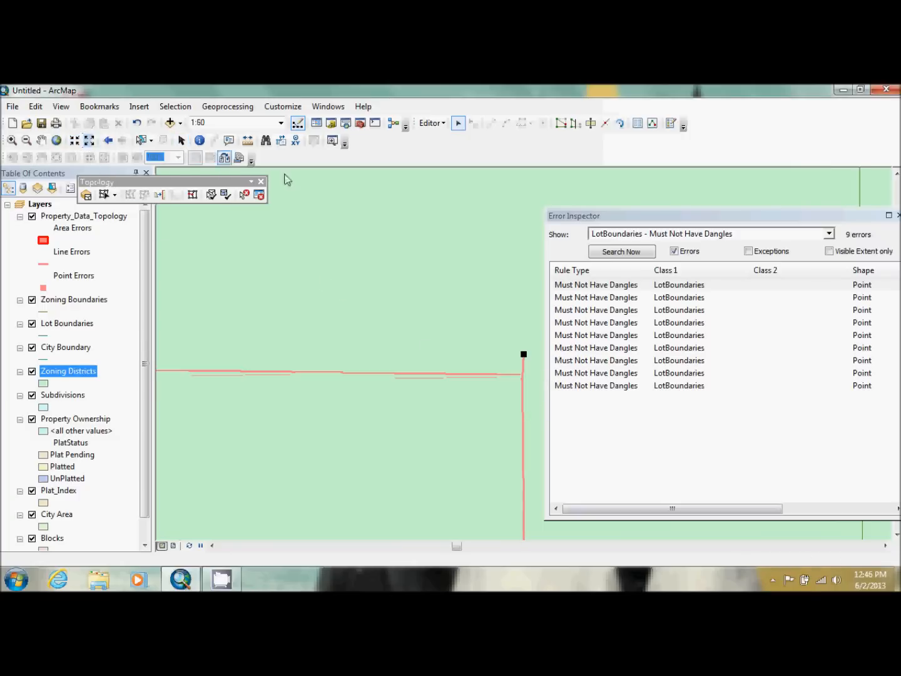
{"action": "left_click", "coordinate": [594, 286]}
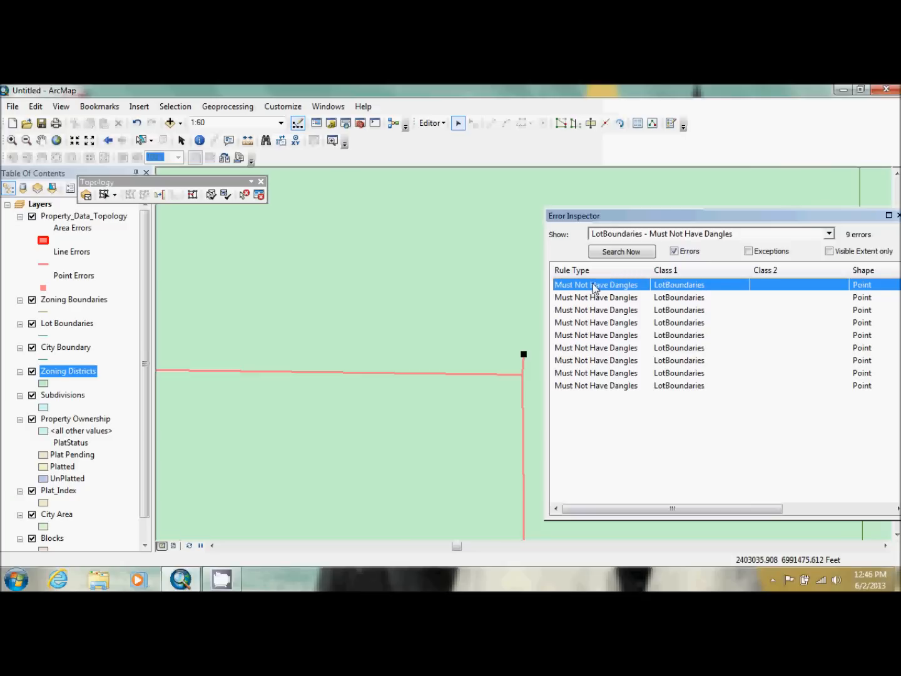
{"action": "right_click", "coordinate": [593, 287]}
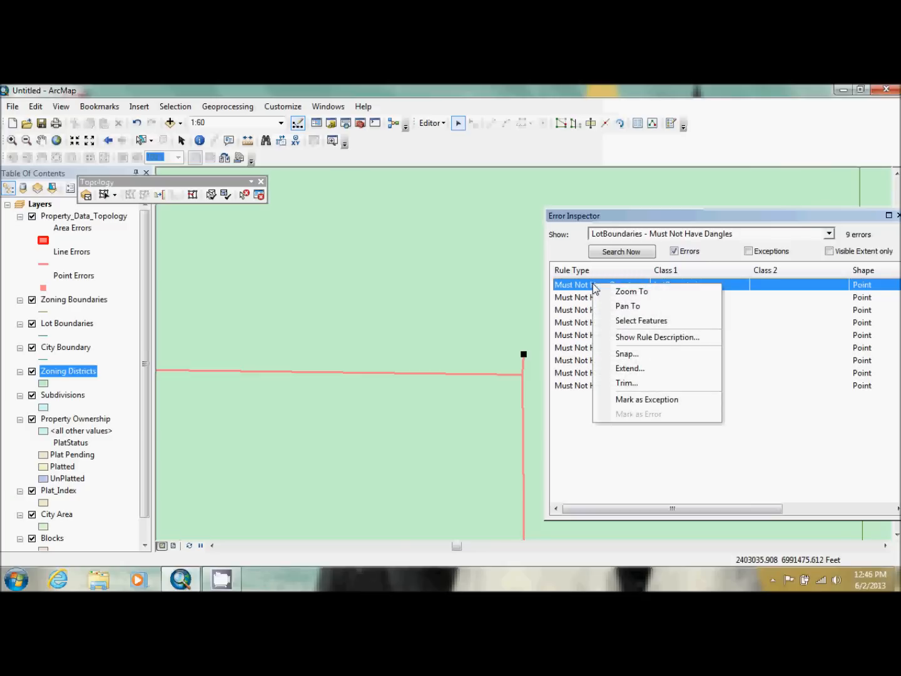
{"action": "left_click", "coordinate": [619, 320]}
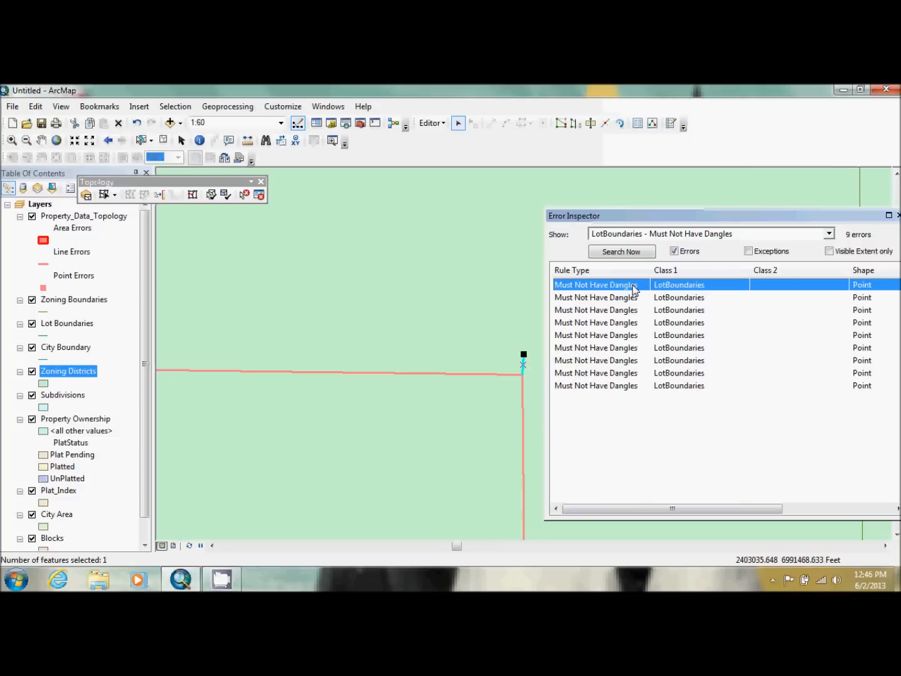
{"action": "key", "text": "Delete"}
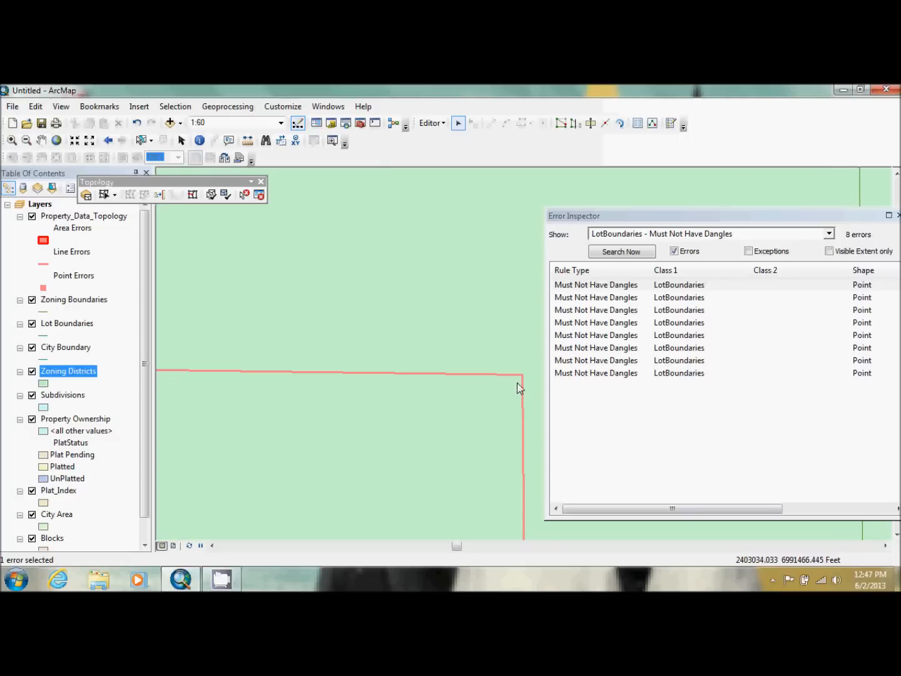
Go to the next listed dangle error and delete the short stub projecting beyond the bend in the lot boundary.
{"action": "right_click", "coordinate": [613, 288]}
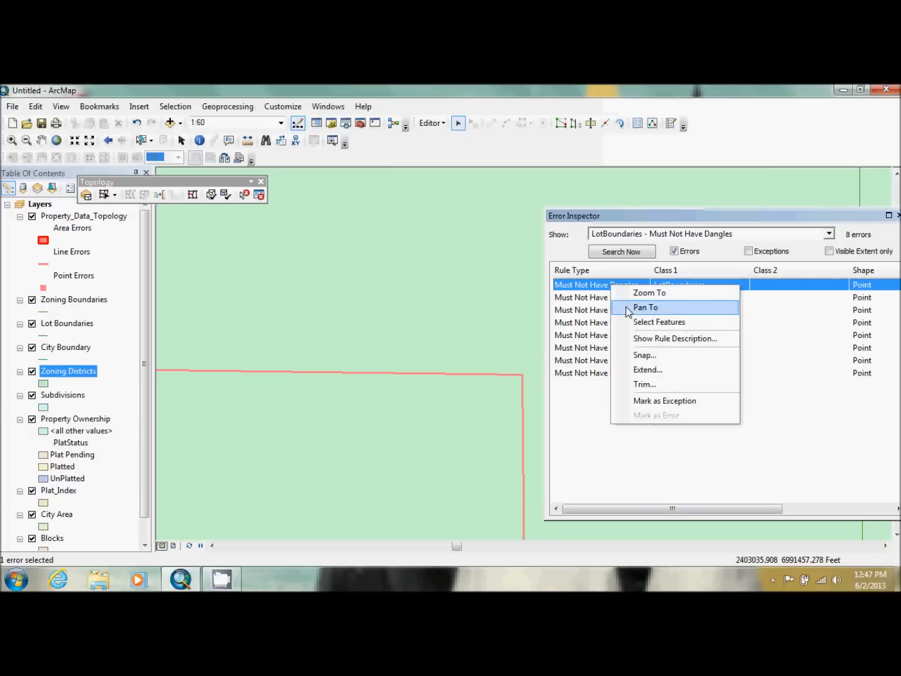
{"action": "left_click", "coordinate": [628, 309]}
{"action": "right_click", "coordinate": [611, 285]}
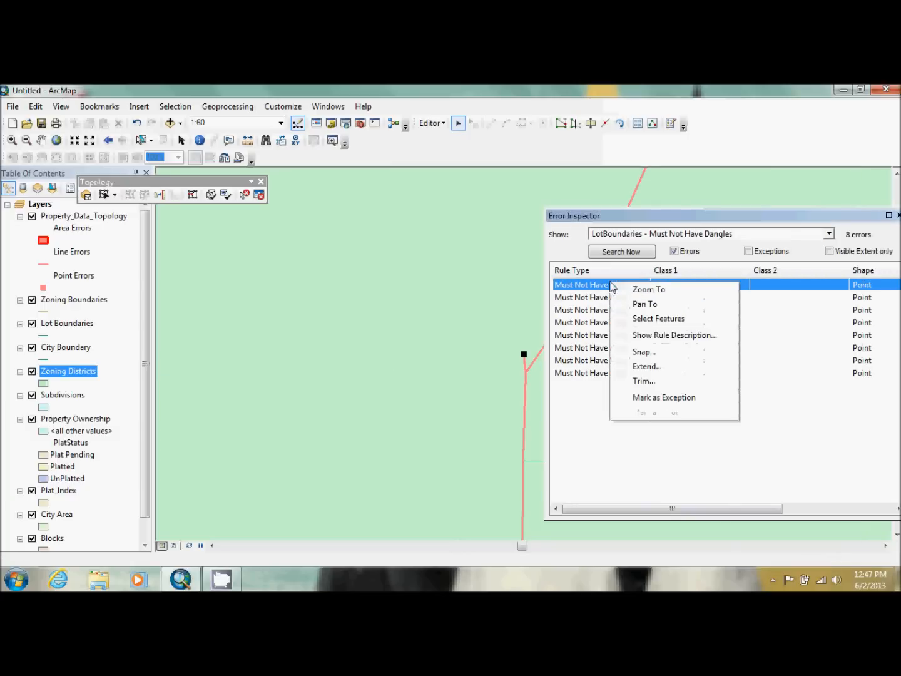
{"action": "left_click", "coordinate": [631, 318]}
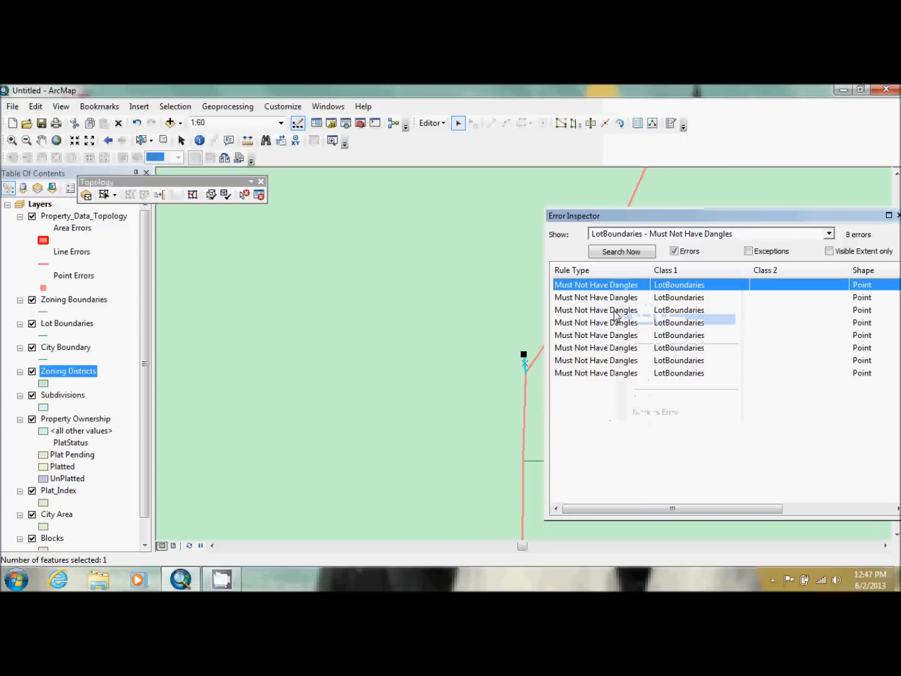
Go to the following dangle error and delete the isolated curved lot boundary line with dangles at both ends.
{"action": "right_click", "coordinate": [608, 284]}
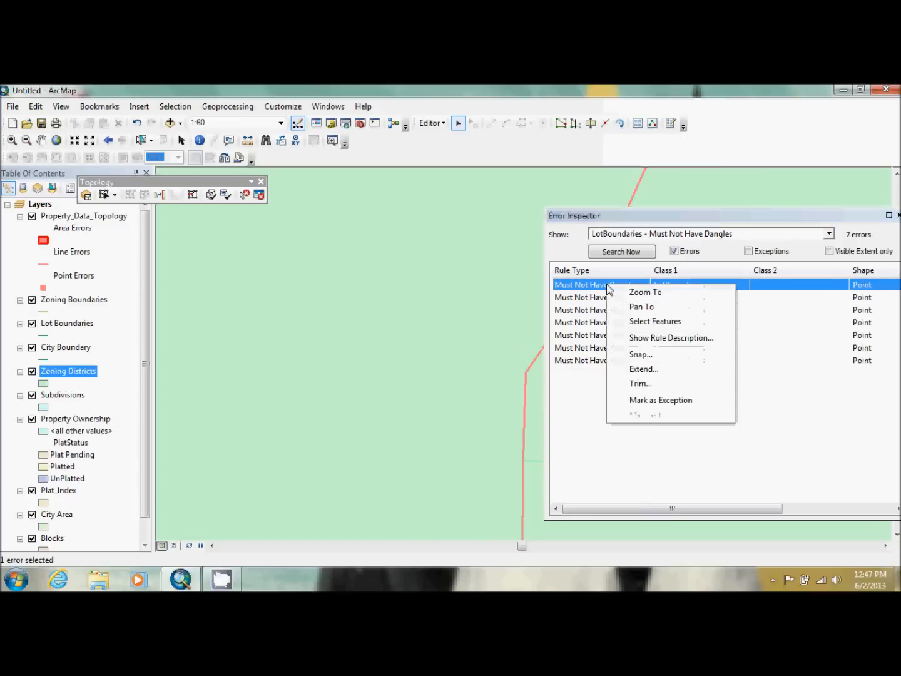
{"action": "left_click", "coordinate": [619, 306]}
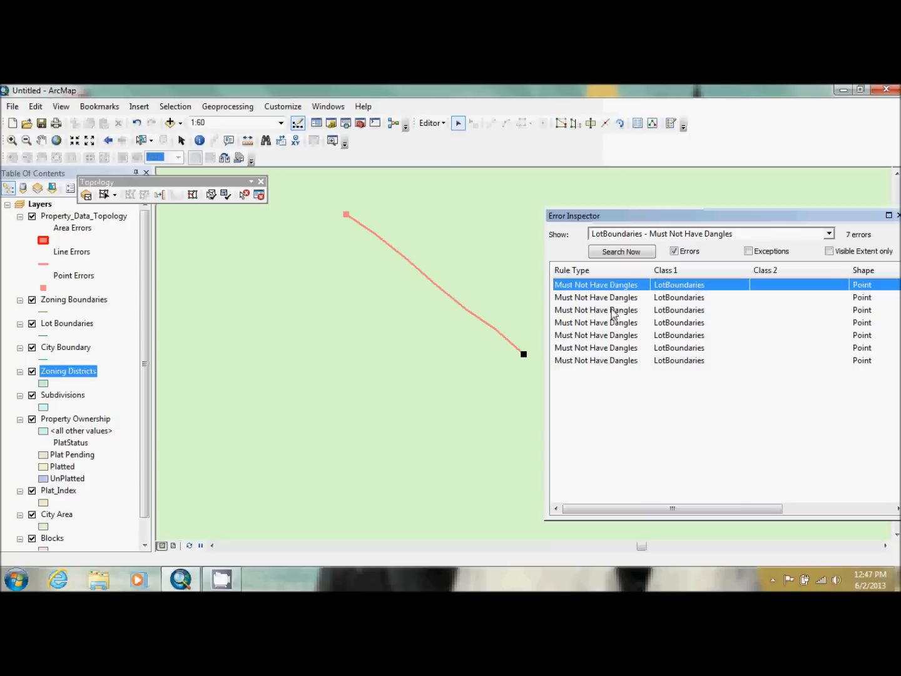
{"action": "right_click", "coordinate": [602, 287]}
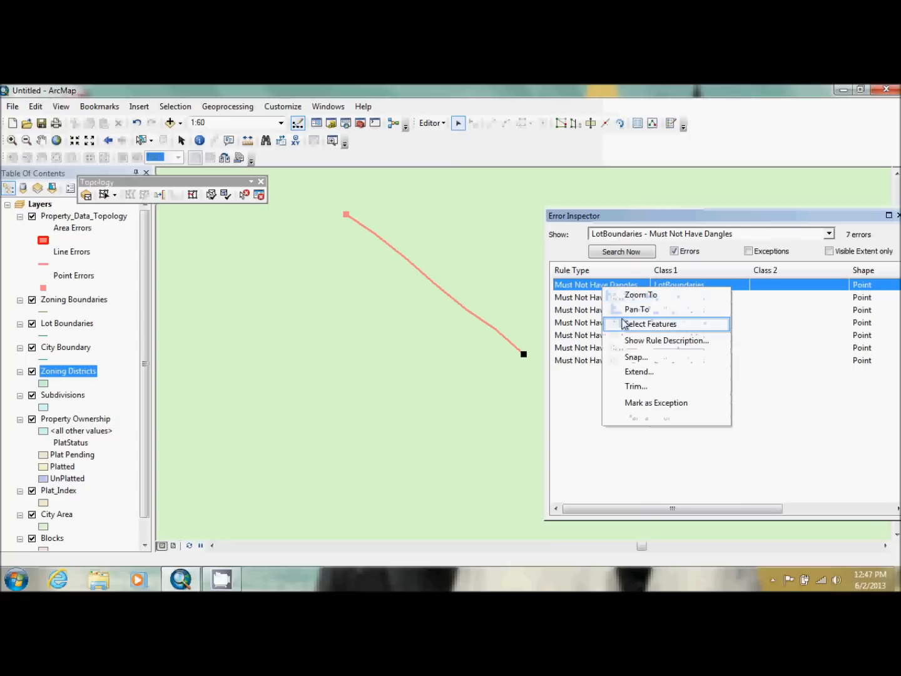
{"action": "left_click", "coordinate": [651, 324]}
{"action": "key", "text": "Delete"}
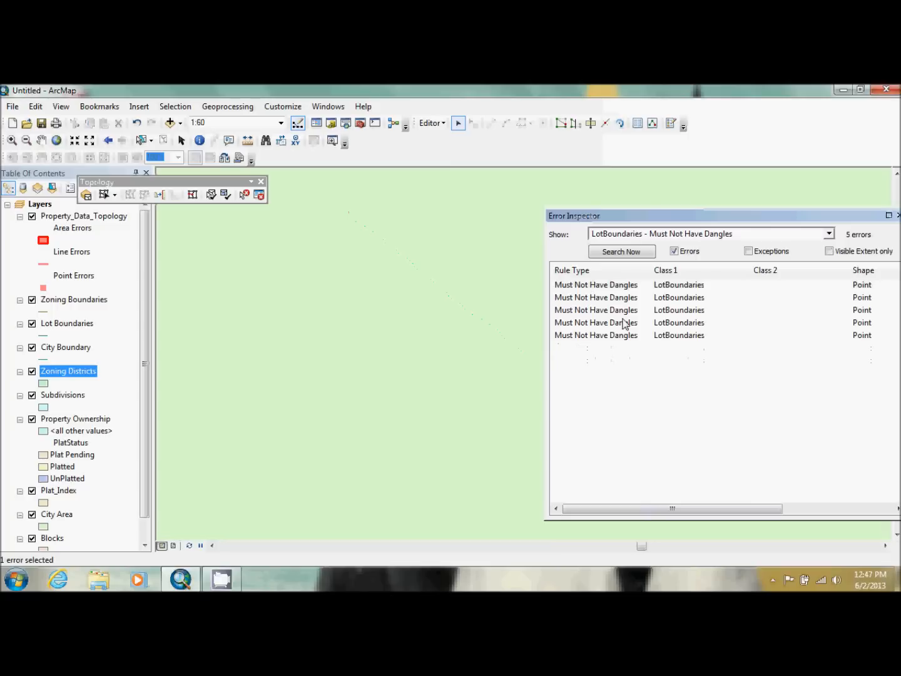
Pan to each of the listed LotBoundaries dangle errors in turn to examine where they lie.
{"action": "right_click", "coordinate": [605, 286]}
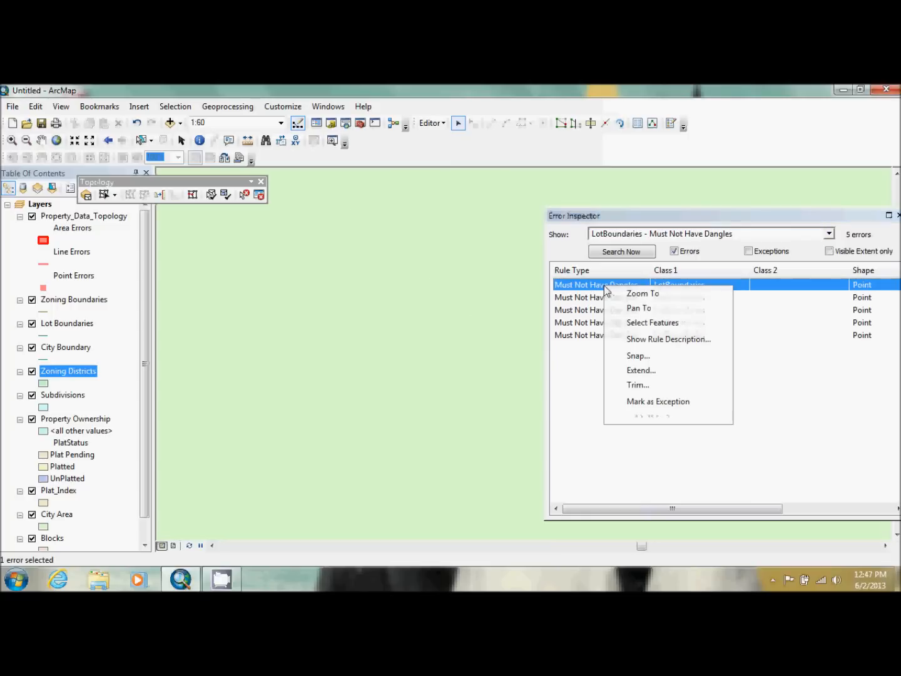
{"action": "left_click", "coordinate": [630, 307]}
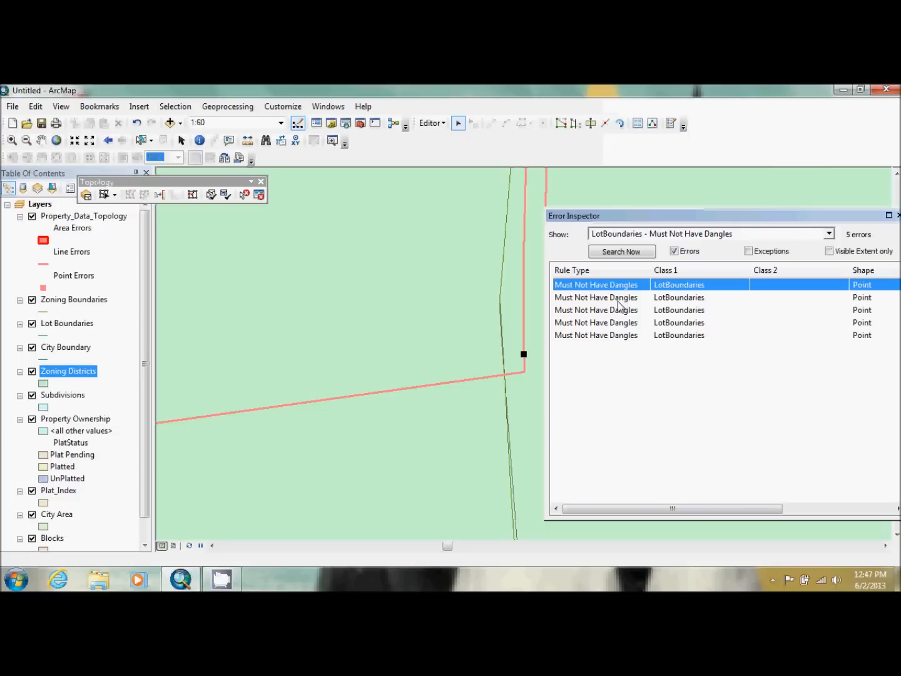
{"action": "right_click", "coordinate": [613, 300]}
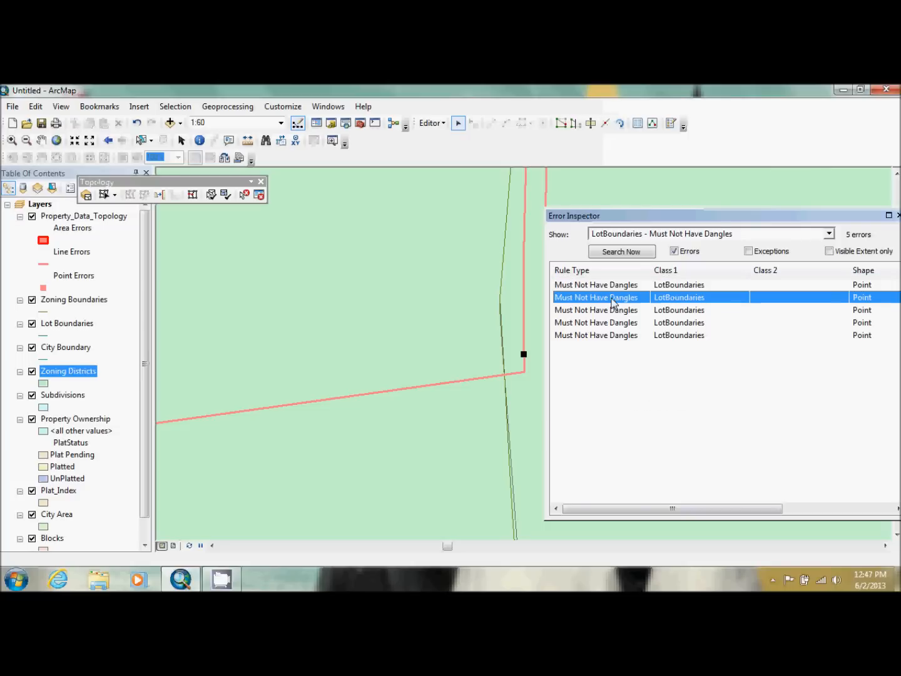
{"action": "left_click", "coordinate": [623, 321]}
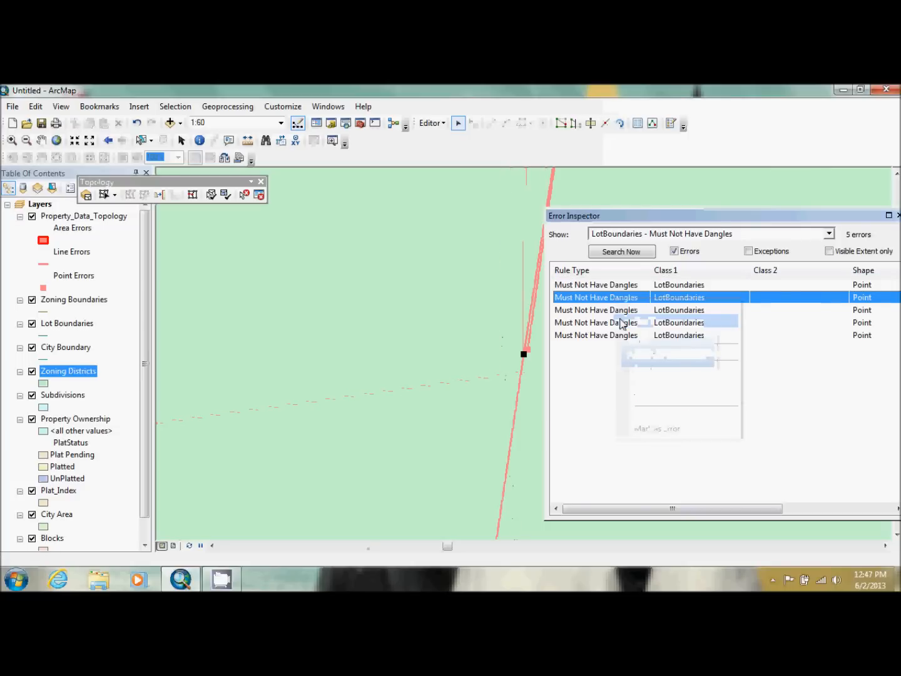
{"action": "right_click", "coordinate": [609, 311]}
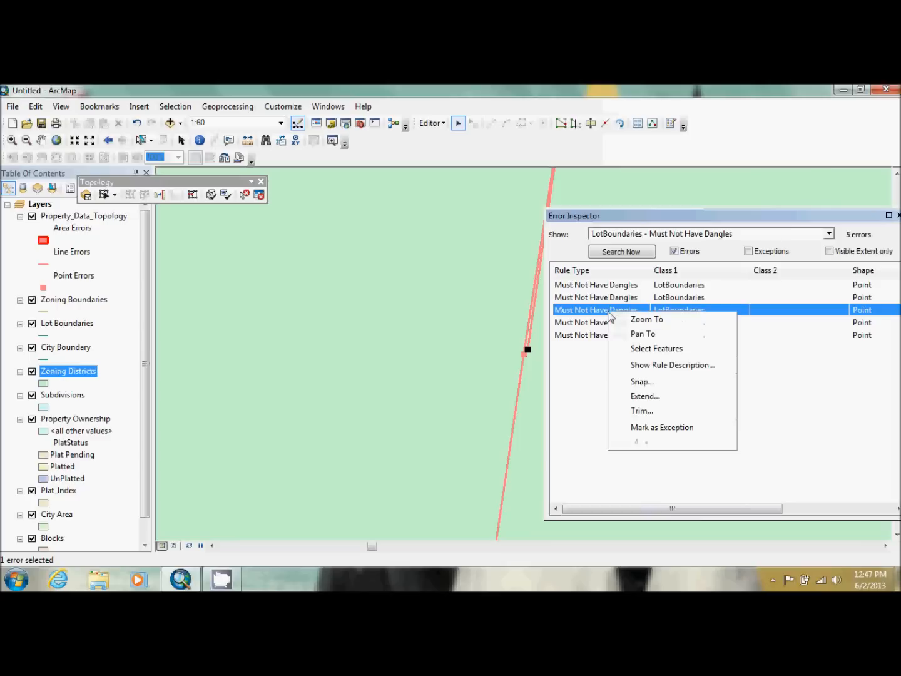
{"action": "left_click", "coordinate": [617, 336]}
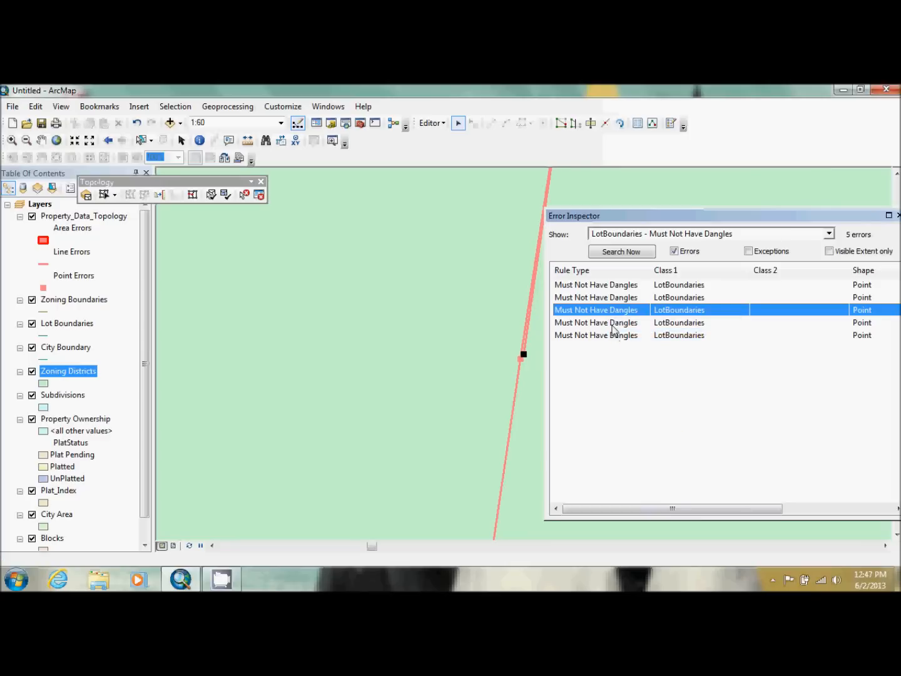
{"action": "right_click", "coordinate": [610, 323]}
{"action": "left_click", "coordinate": [621, 346]}
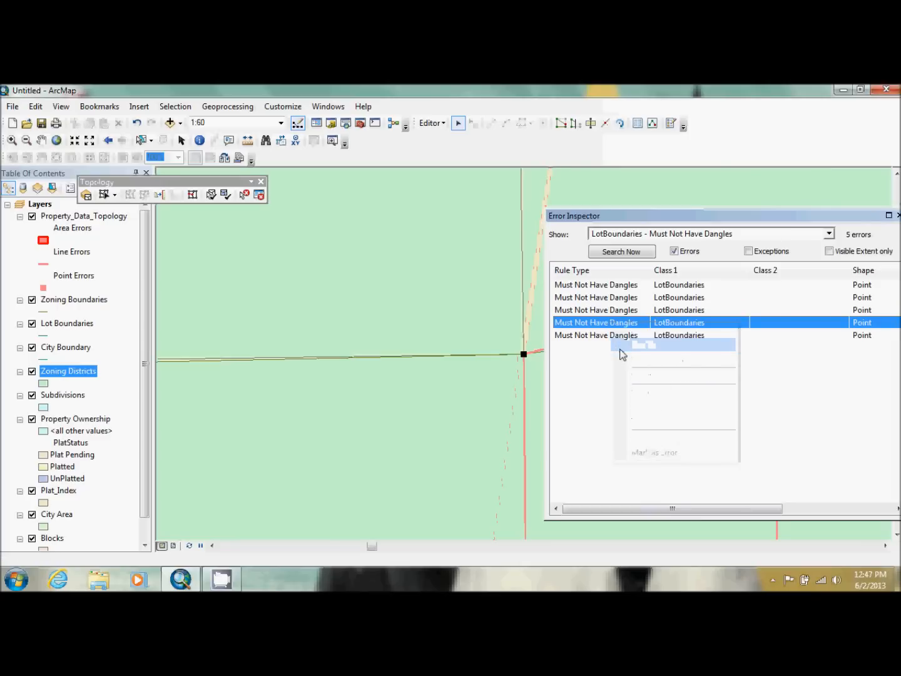
{"action": "right_click", "coordinate": [611, 336]}
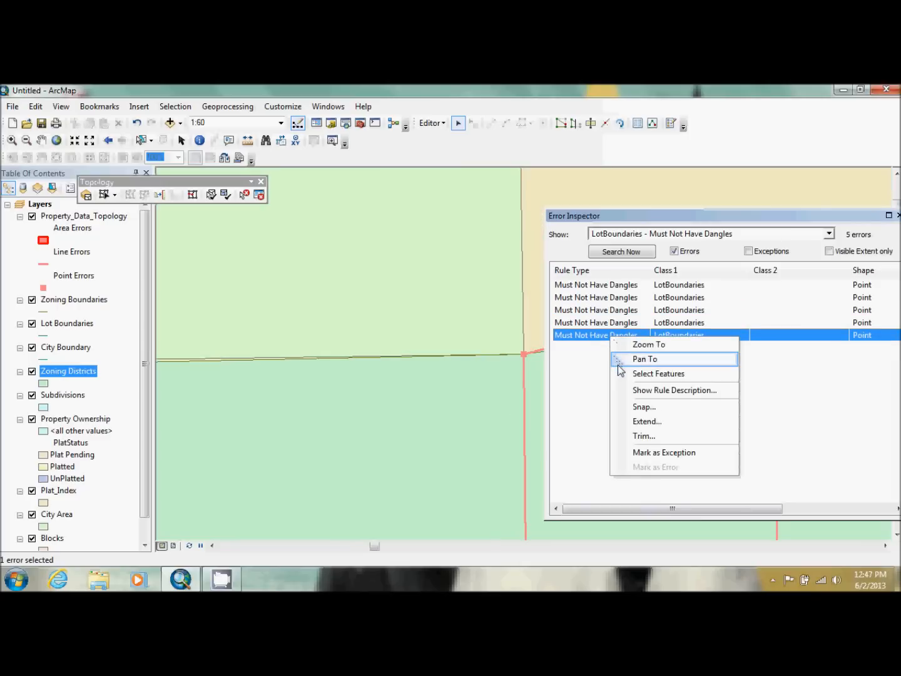
{"action": "left_click", "coordinate": [619, 361]}
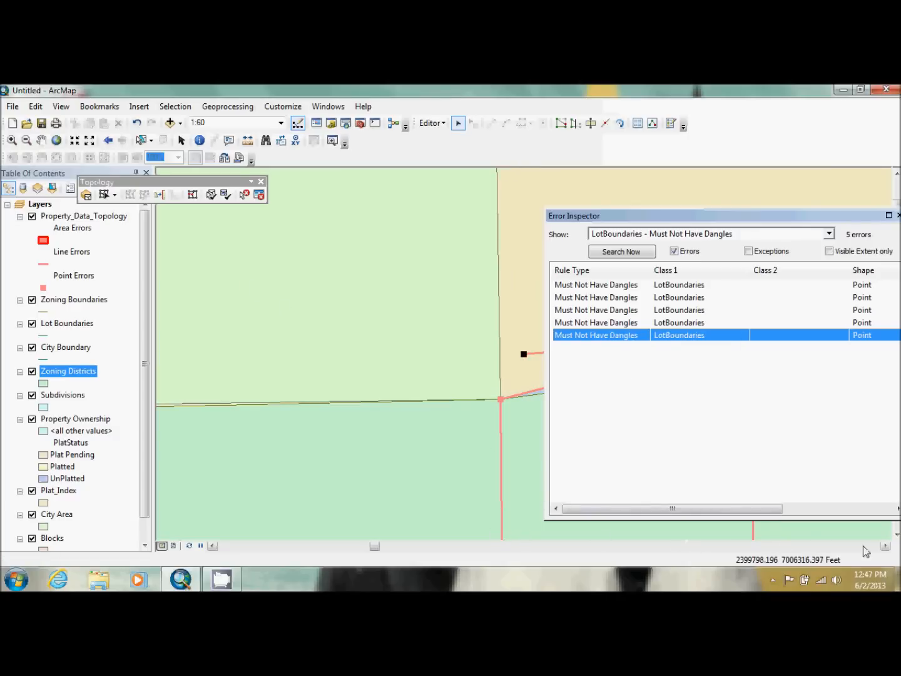
Inspect the area east of the last listed dangle error and select the lot boundary line that causes it.
{"action": "left_click", "coordinate": [885, 546]}
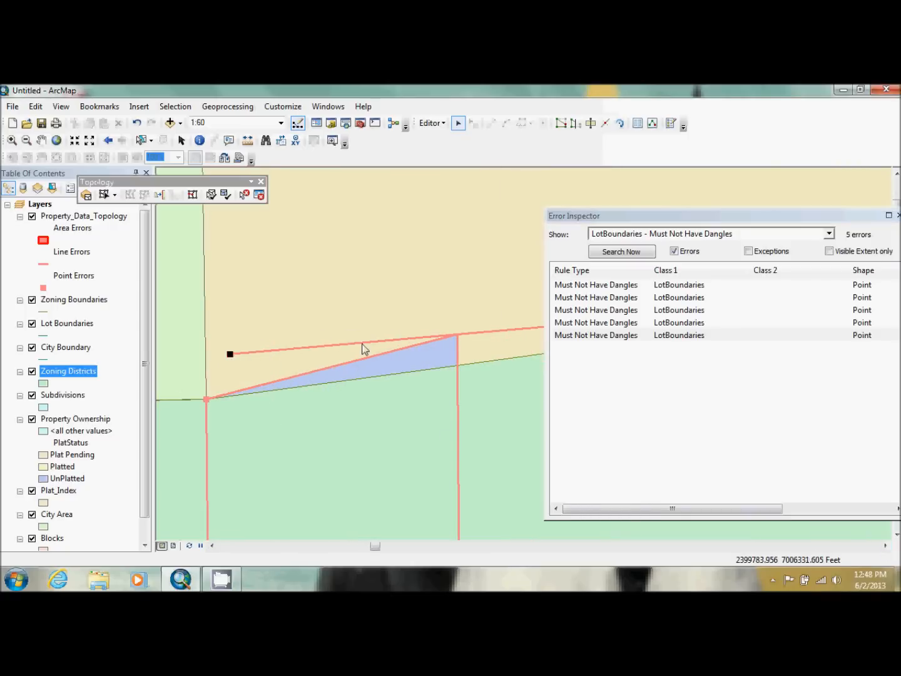
{"action": "right_click", "coordinate": [582, 336]}
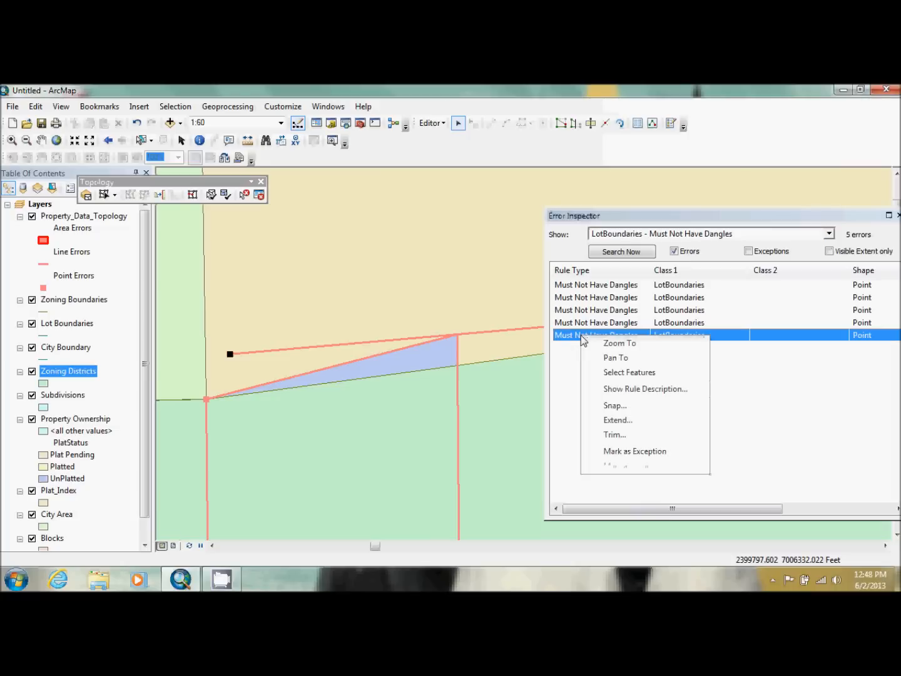
{"action": "left_click", "coordinate": [603, 373]}
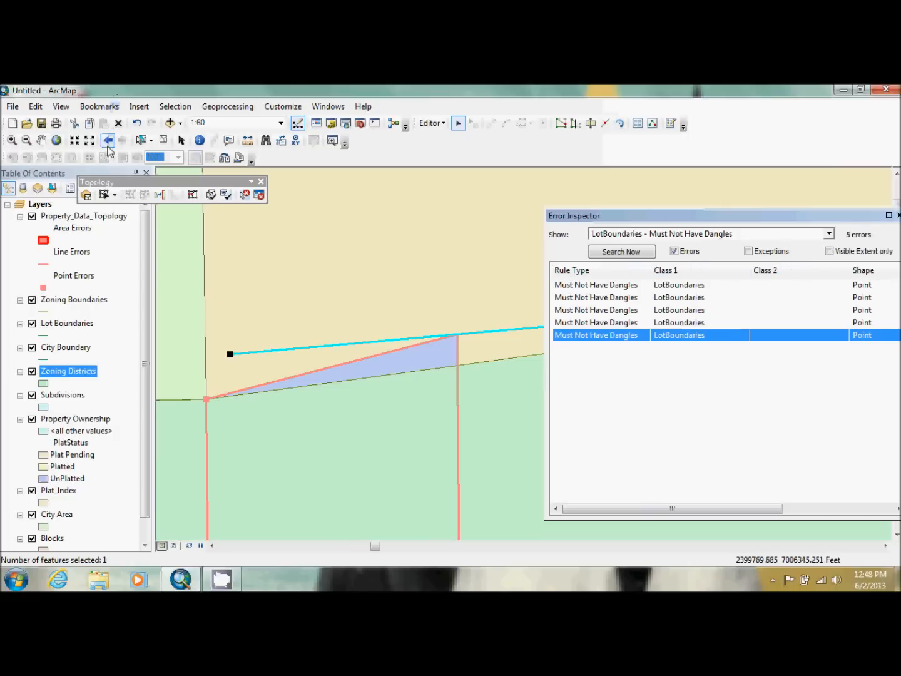
Load the Topology2 bookmark file and zoom the map to that bookmark.
{"action": "left_click", "coordinate": [101, 110]}
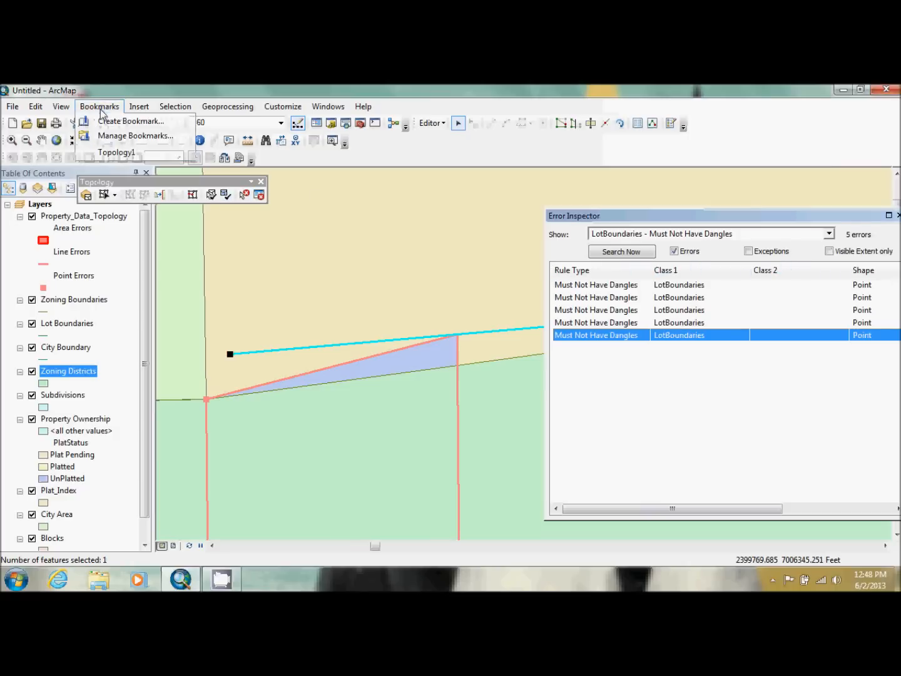
{"action": "left_click", "coordinate": [134, 135]}
{"action": "left_click", "coordinate": [244, 271]}
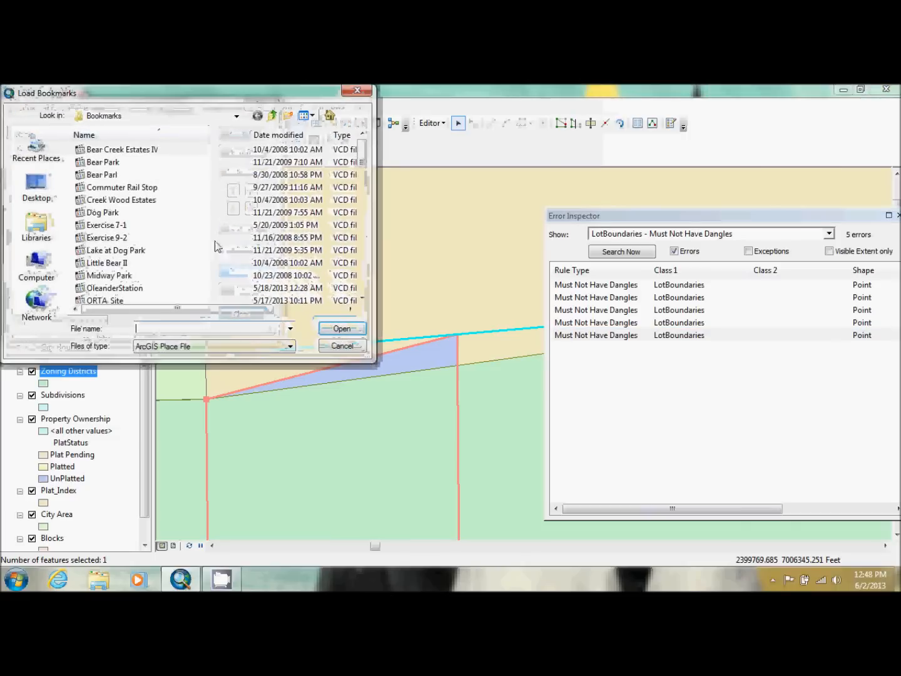
{"action": "left_click", "coordinate": [361, 283]}
{"action": "left_click", "coordinate": [362, 283]}
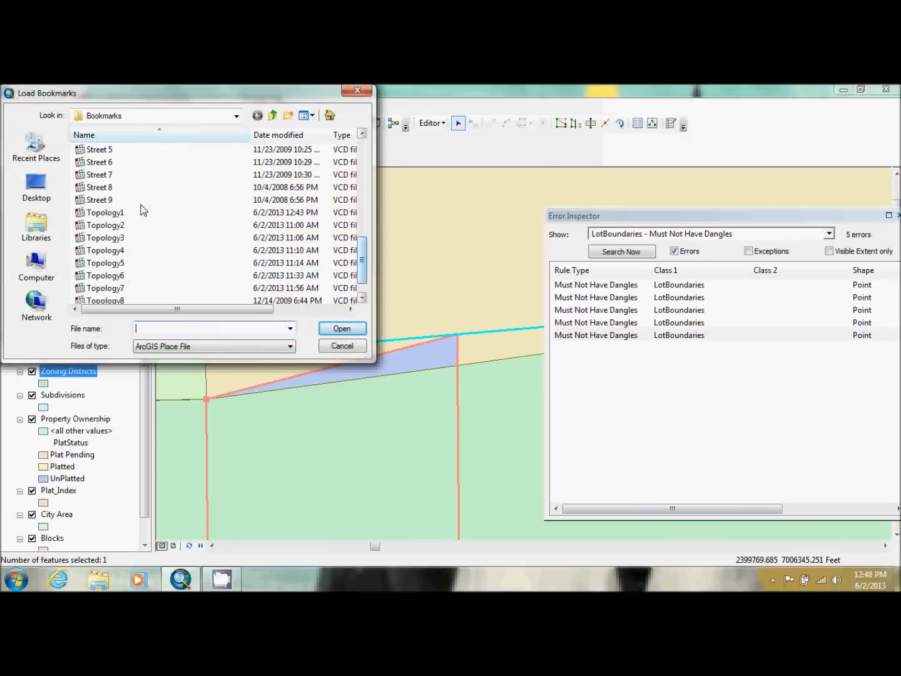
{"action": "double_click", "coordinate": [122, 225]}
{"action": "left_click", "coordinate": [247, 139]}
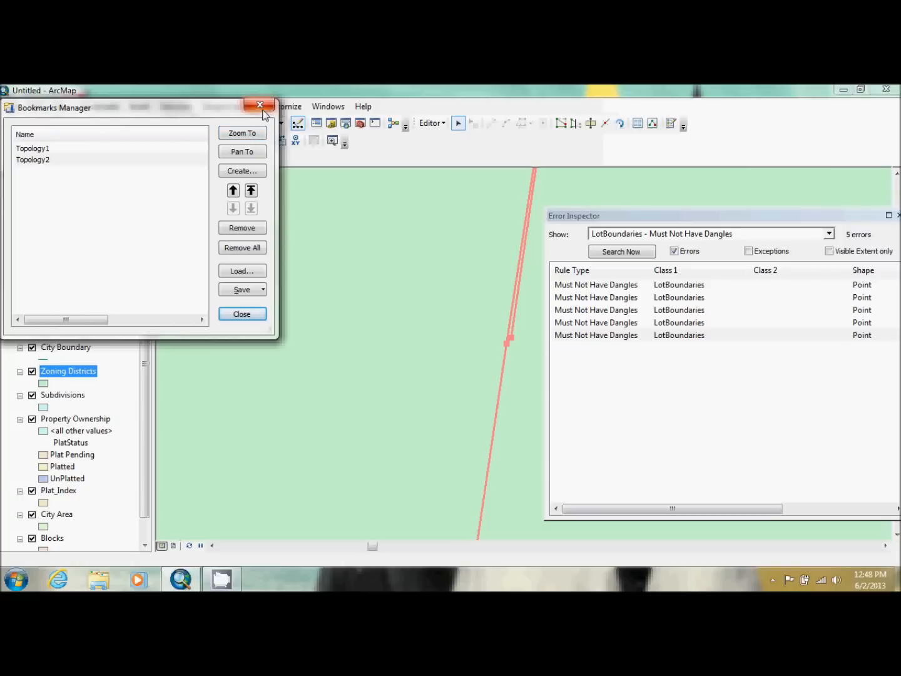
{"action": "left_click", "coordinate": [259, 106]}
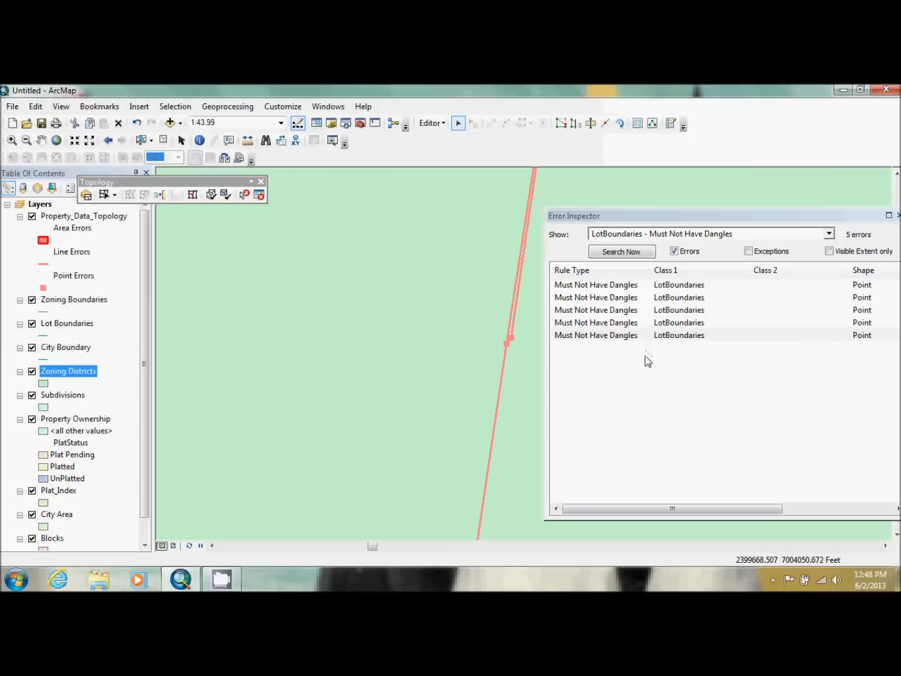
Search for LotBoundaries dangles in the visible extent only and highlight each listed error to locate it on the map.
{"action": "left_click", "coordinate": [829, 252]}
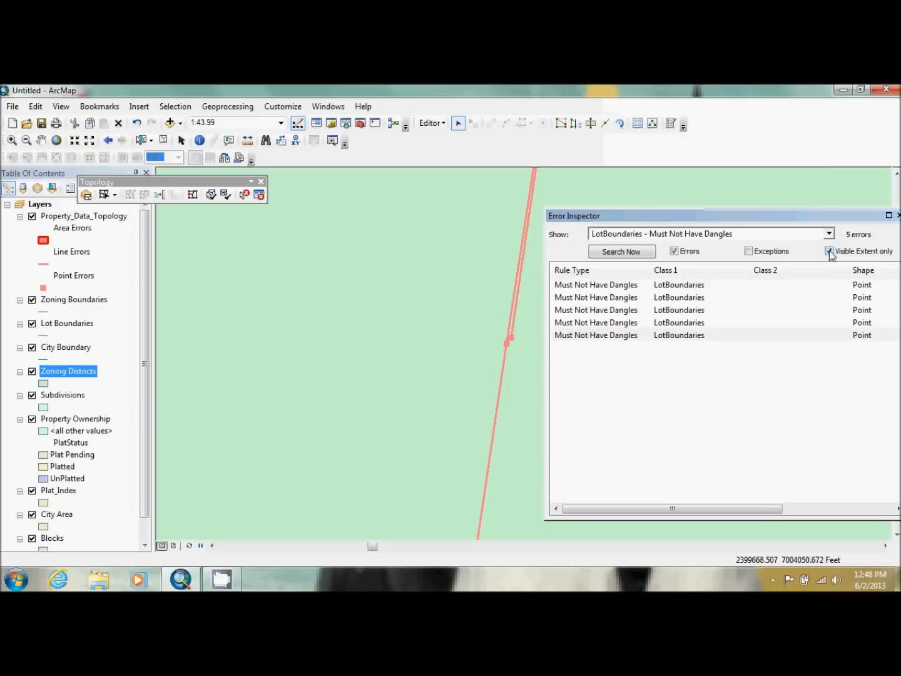
{"action": "left_click", "coordinate": [635, 257]}
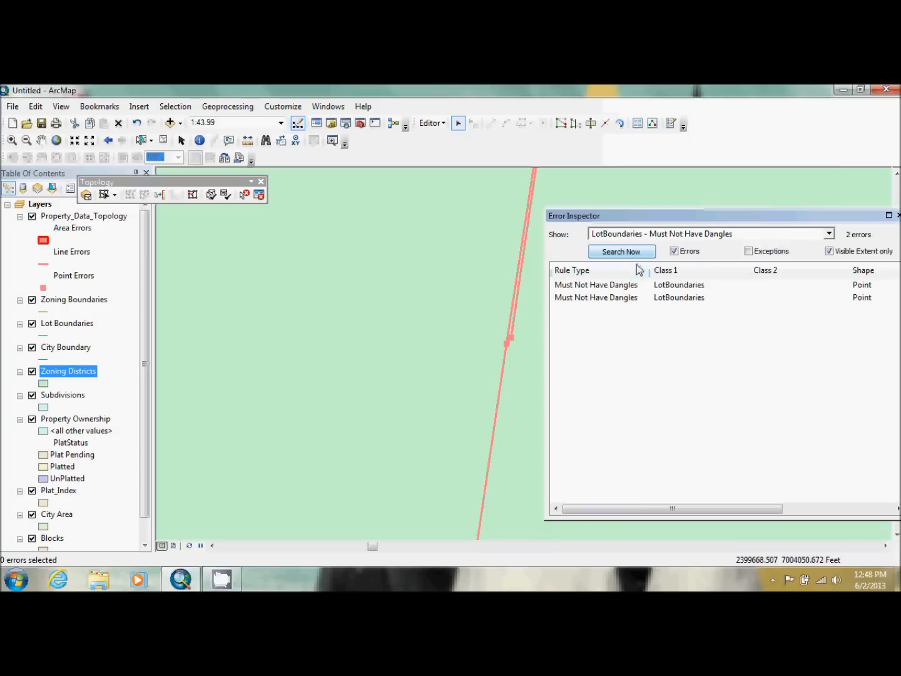
{"action": "left_click", "coordinate": [624, 286]}
{"action": "left_click", "coordinate": [618, 298]}
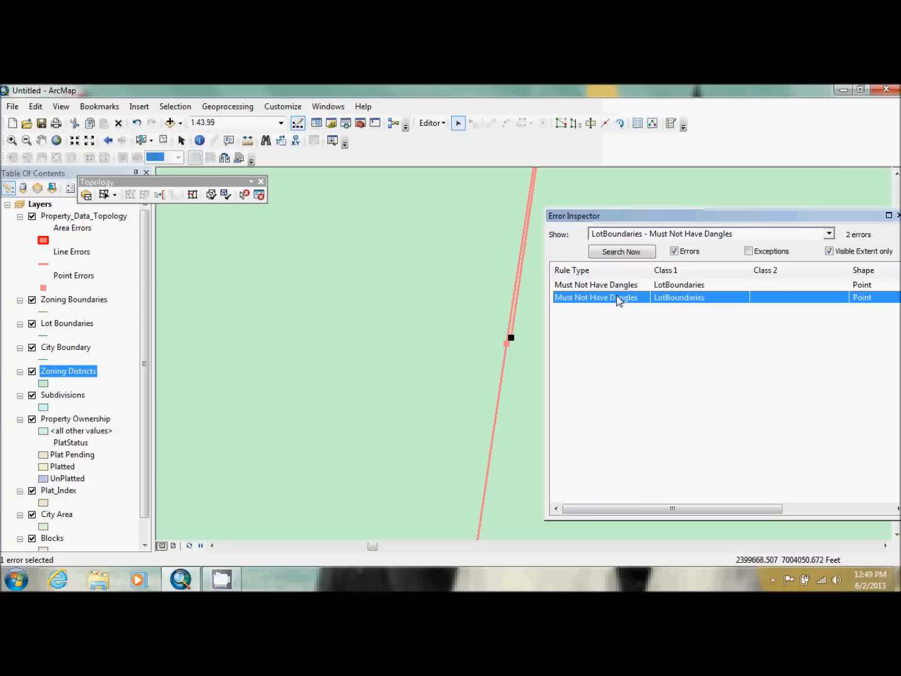
Fix the second listed dangle error with Snap, using a snap tolerance of 1.
{"action": "right_click", "coordinate": [618, 301]}
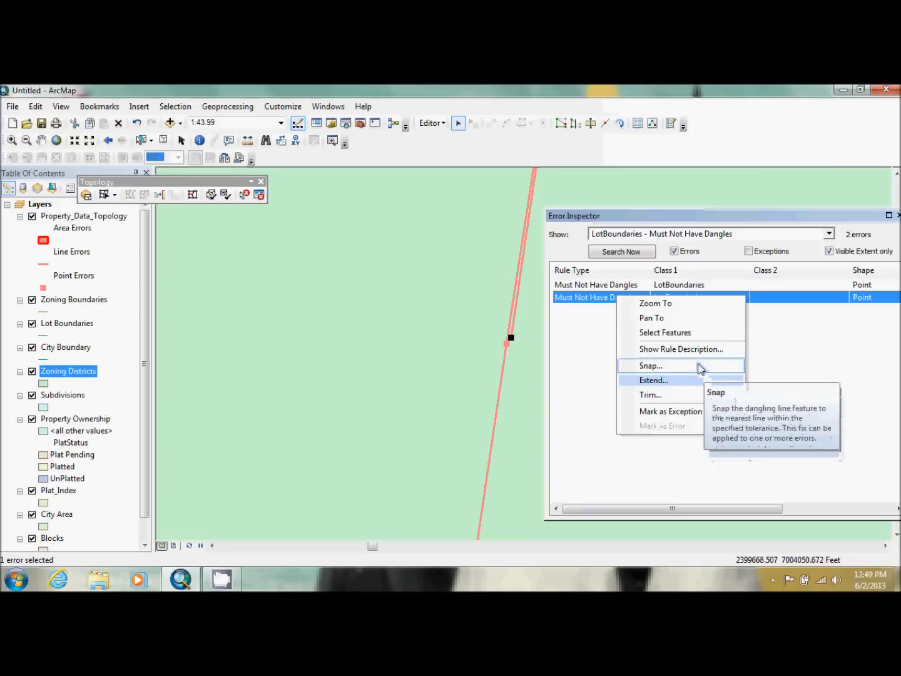
{"action": "left_click", "coordinate": [700, 366]}
{"action": "type", "text": "1"}
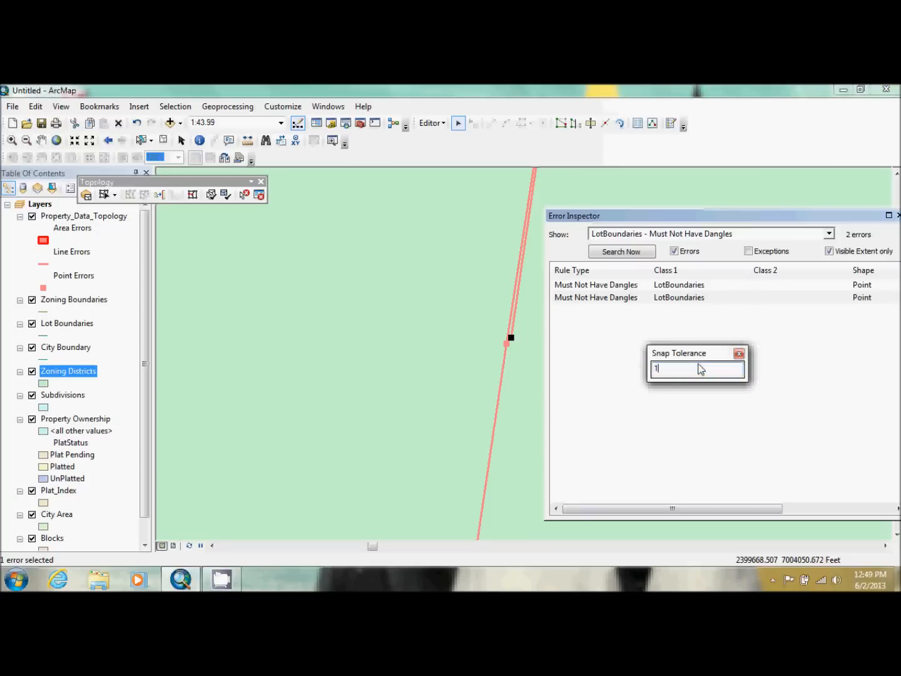
{"action": "key", "text": "Return"}
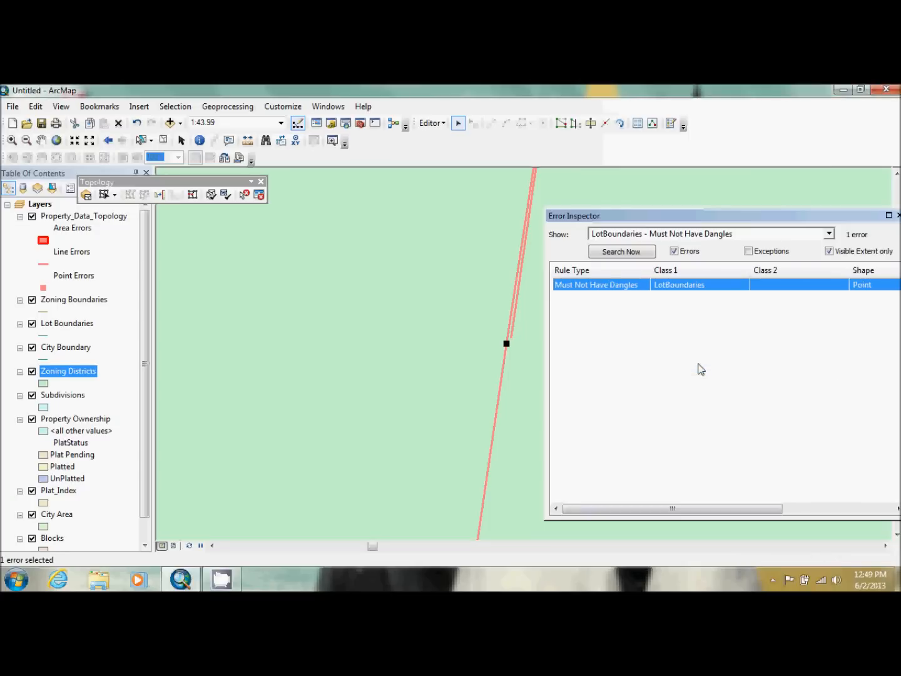
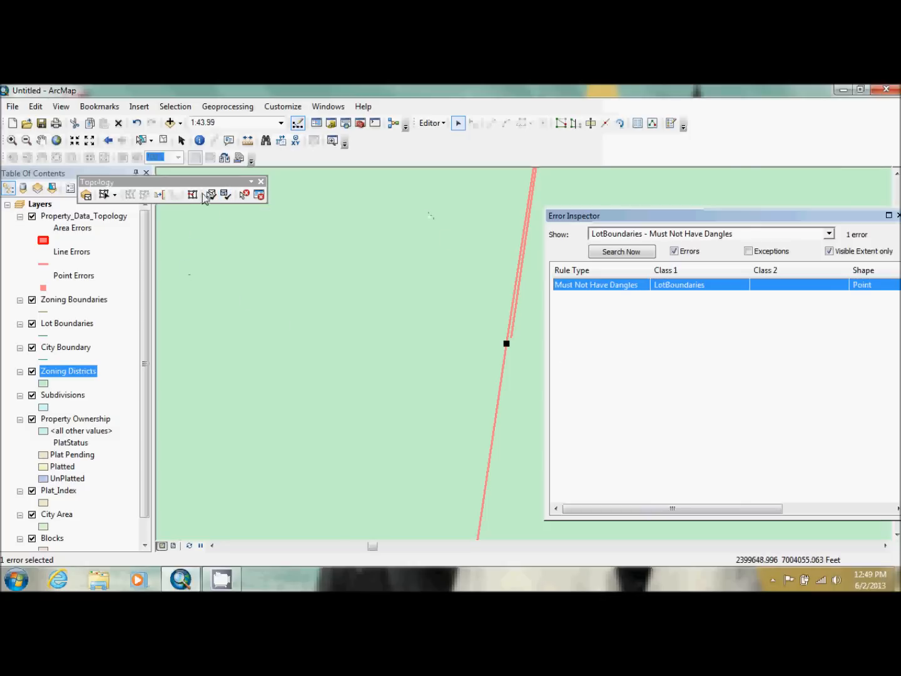
Validate the topology in the current extent and search again for LotBoundaries dangles there.
{"action": "left_click", "coordinate": [226, 195]}
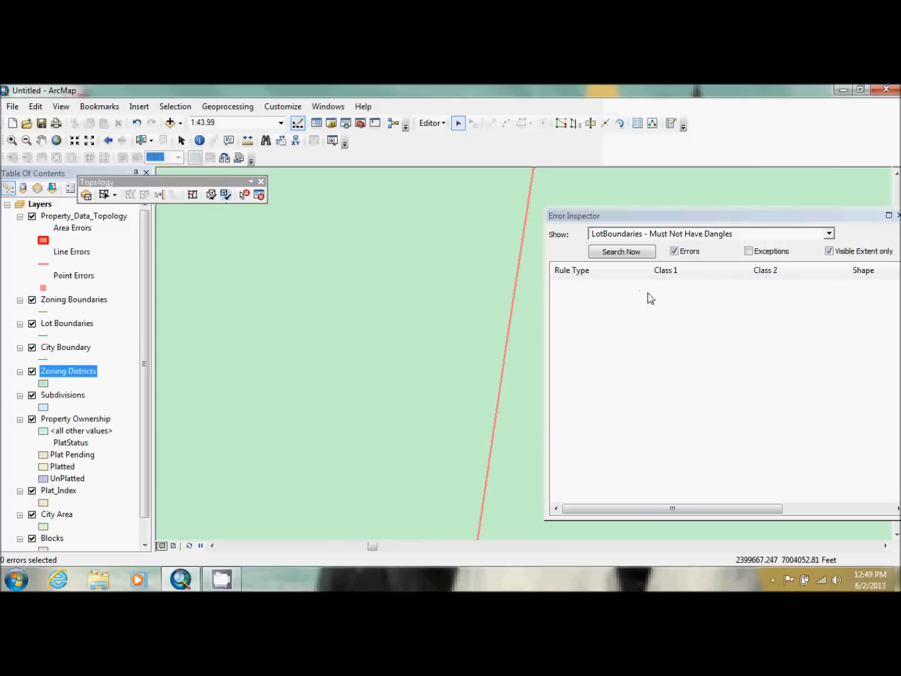
{"action": "left_click", "coordinate": [629, 254]}
{"action": "left_click", "coordinate": [629, 253]}
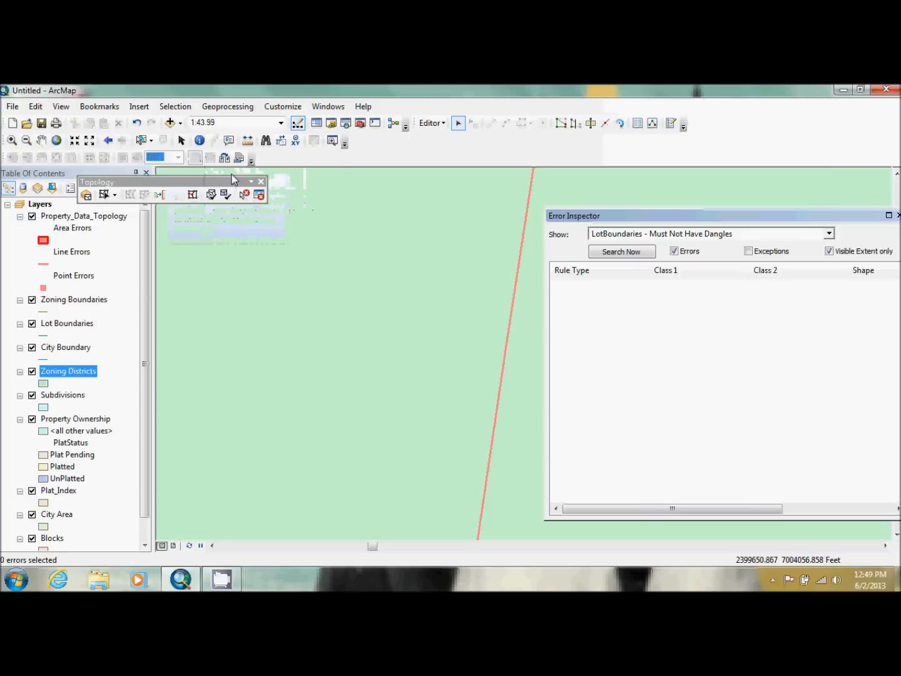
Search for LotBoundaries dangles without the visible extent limit and pan to the first listed error.
{"action": "left_click", "coordinate": [829, 251]}
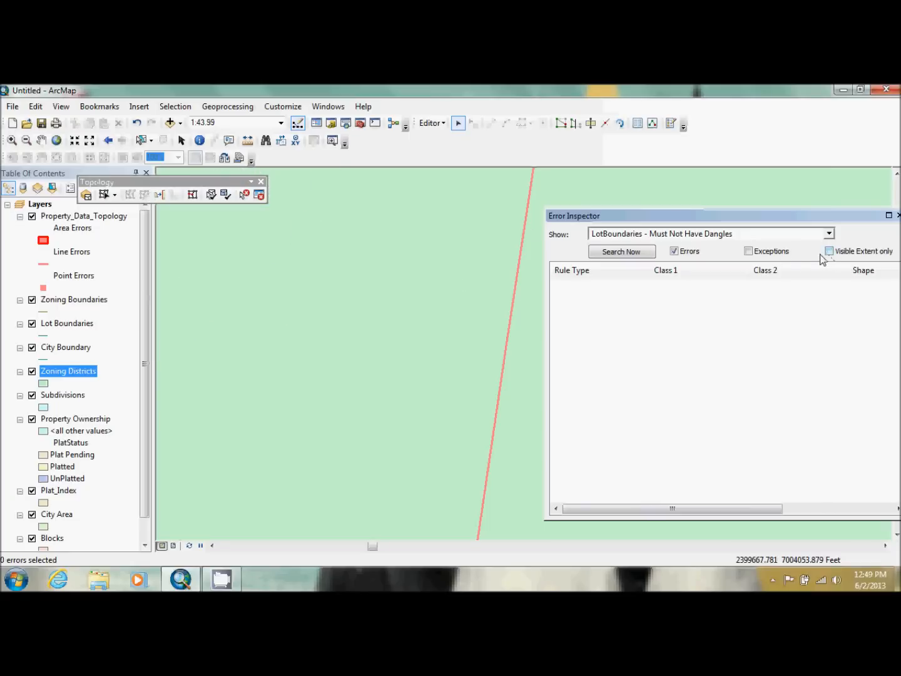
{"action": "left_click", "coordinate": [603, 254]}
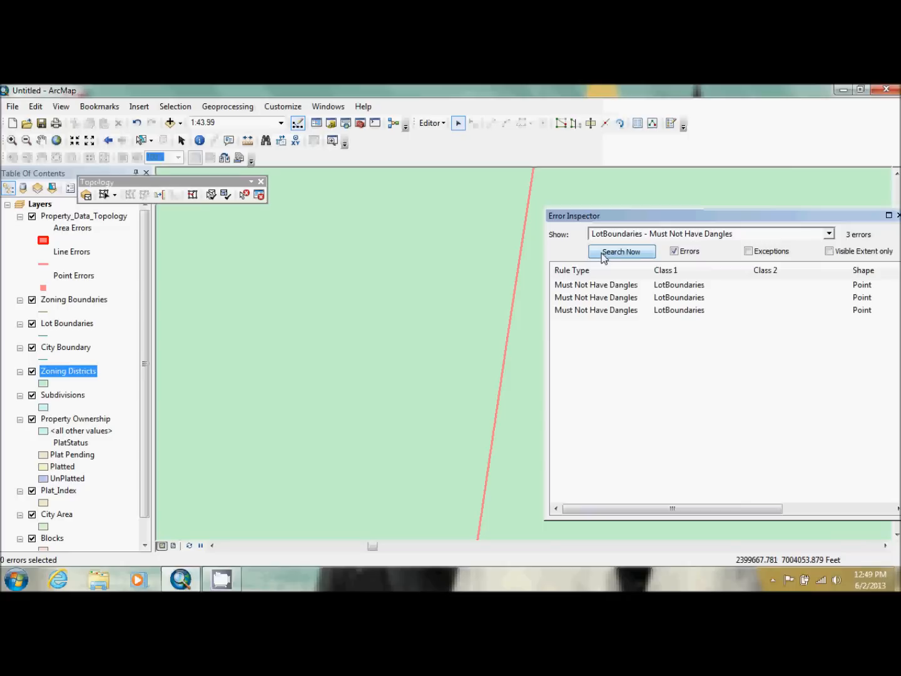
{"action": "left_click", "coordinate": [612, 287]}
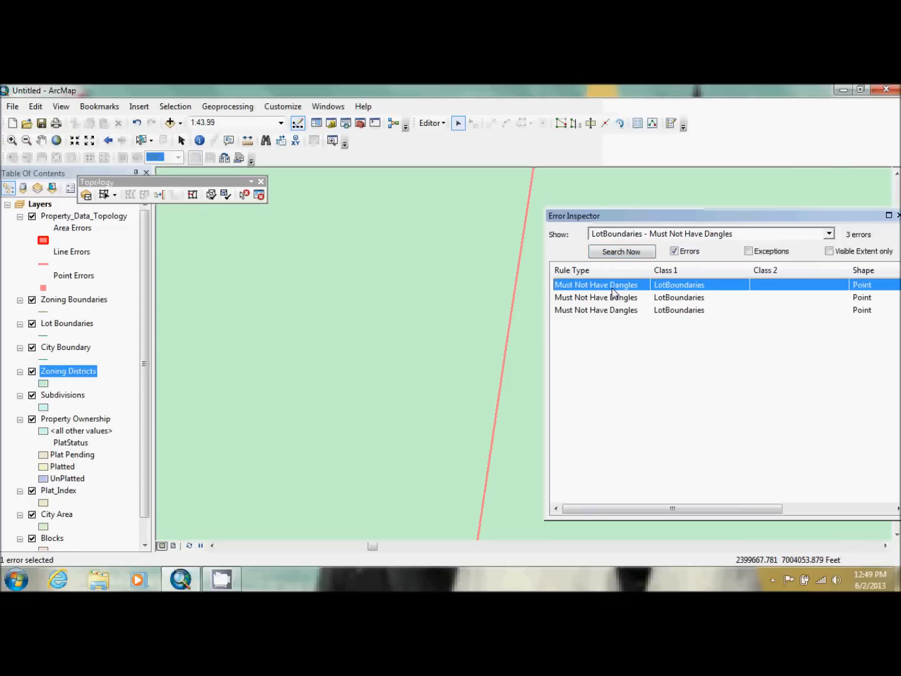
{"action": "right_click", "coordinate": [613, 290]}
{"action": "left_click", "coordinate": [627, 311]}
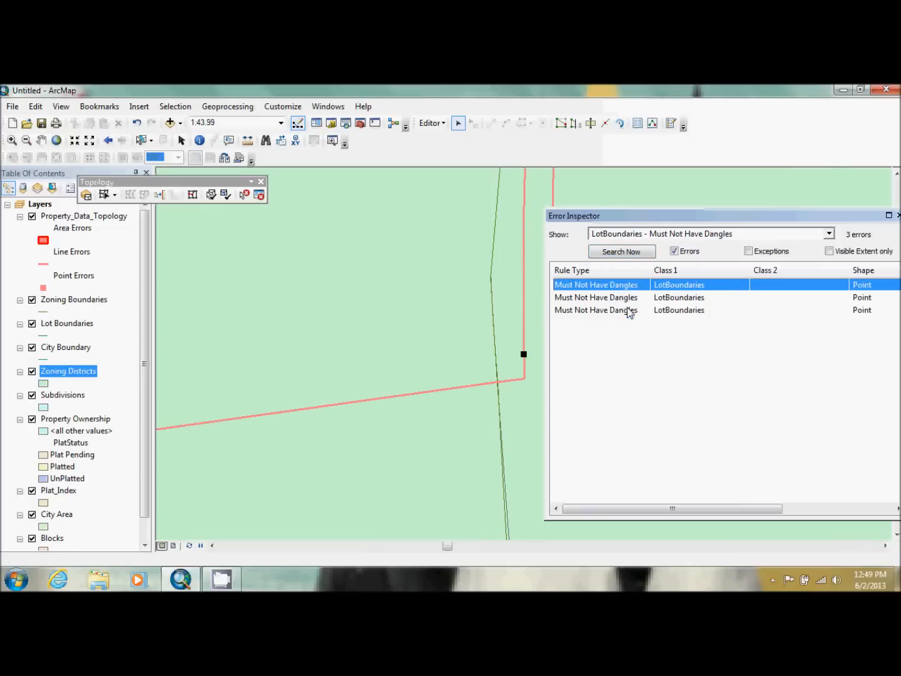
Pan to the second listed LotBoundaries dangle error and zoom in to 1:15 to inspect the lines around it.
{"action": "right_click", "coordinate": [615, 297]}
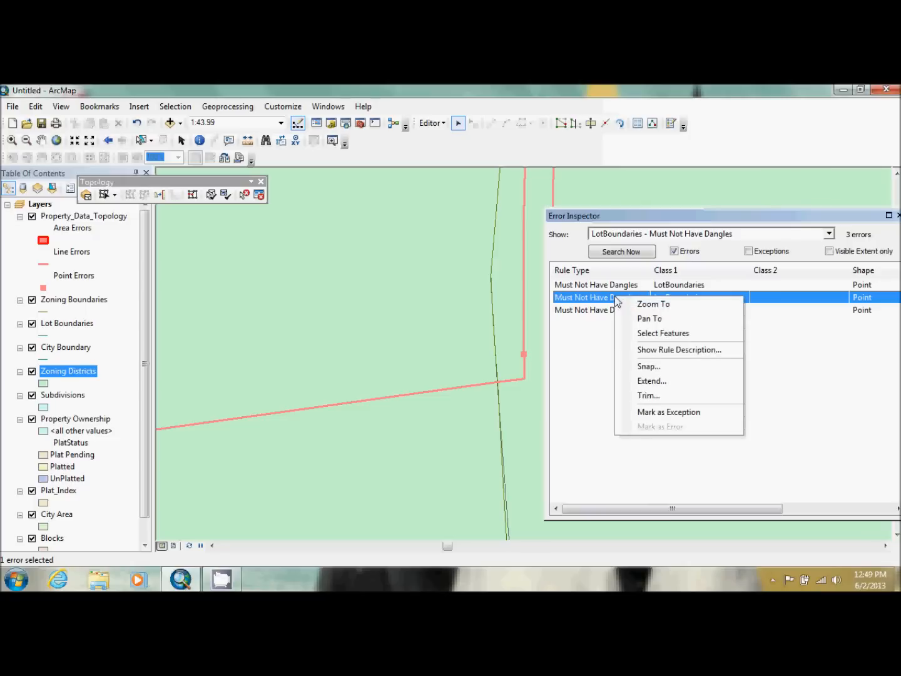
{"action": "left_click", "coordinate": [646, 319]}
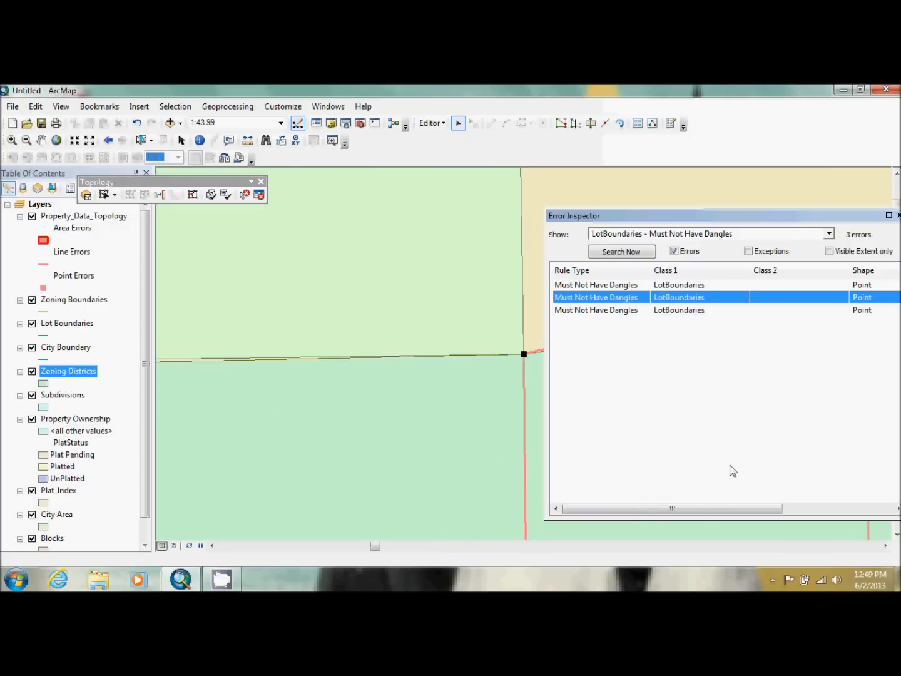
{"action": "left_click", "coordinate": [75, 141]}
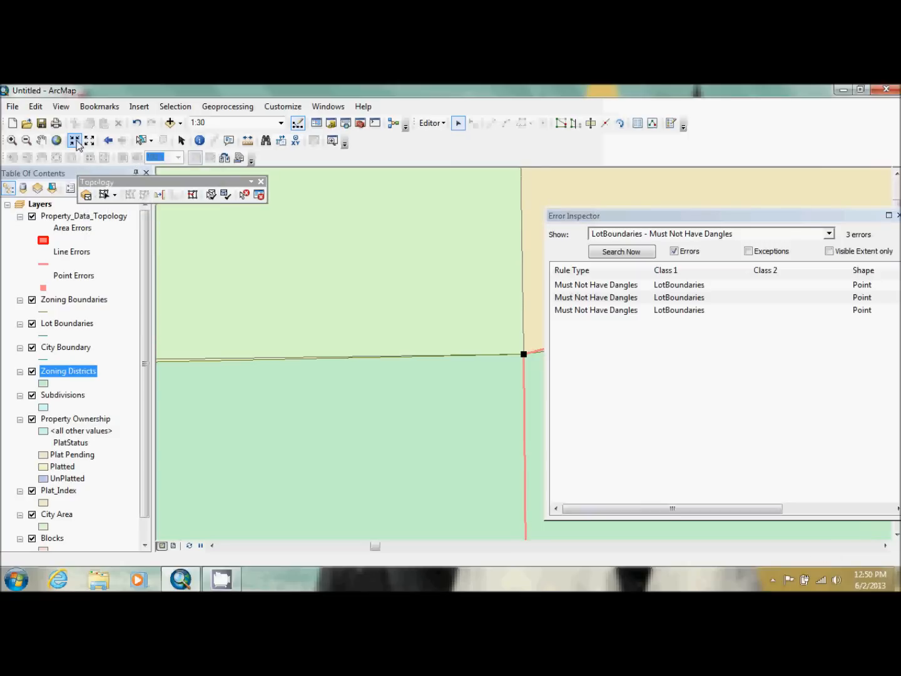
{"action": "left_click", "coordinate": [75, 141]}
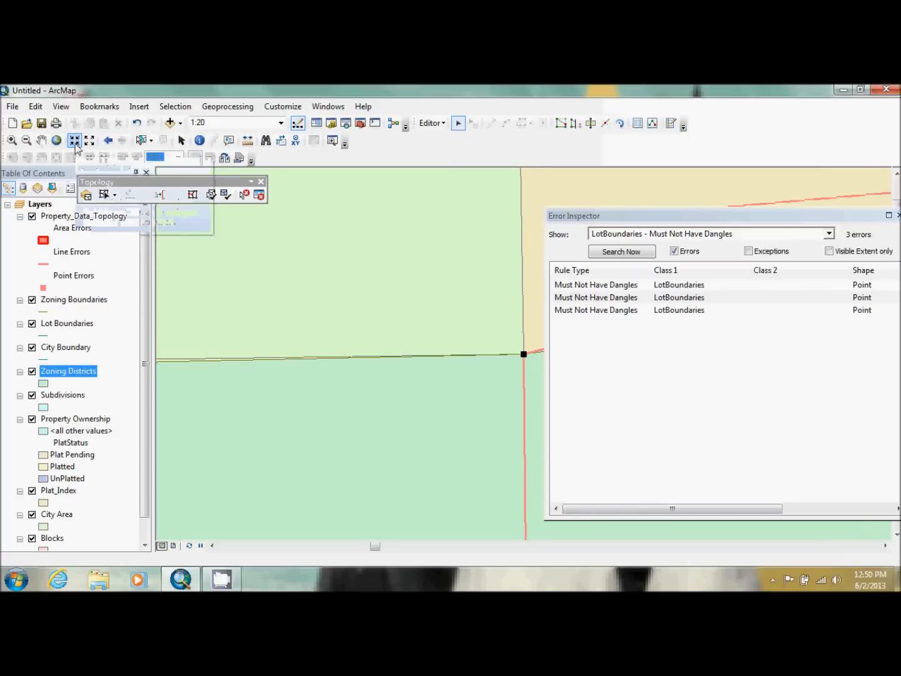
{"action": "left_click", "coordinate": [76, 142]}
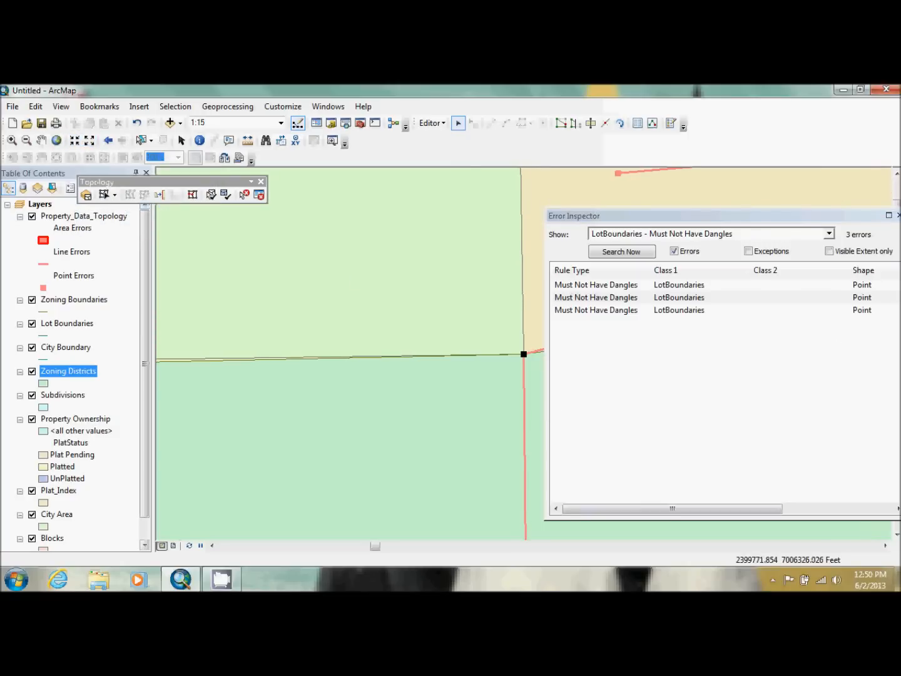
{"action": "left_click", "coordinate": [789, 219]}
{"action": "left_click_drag", "start_coordinate": [787, 219], "coordinate": [281, 231]}
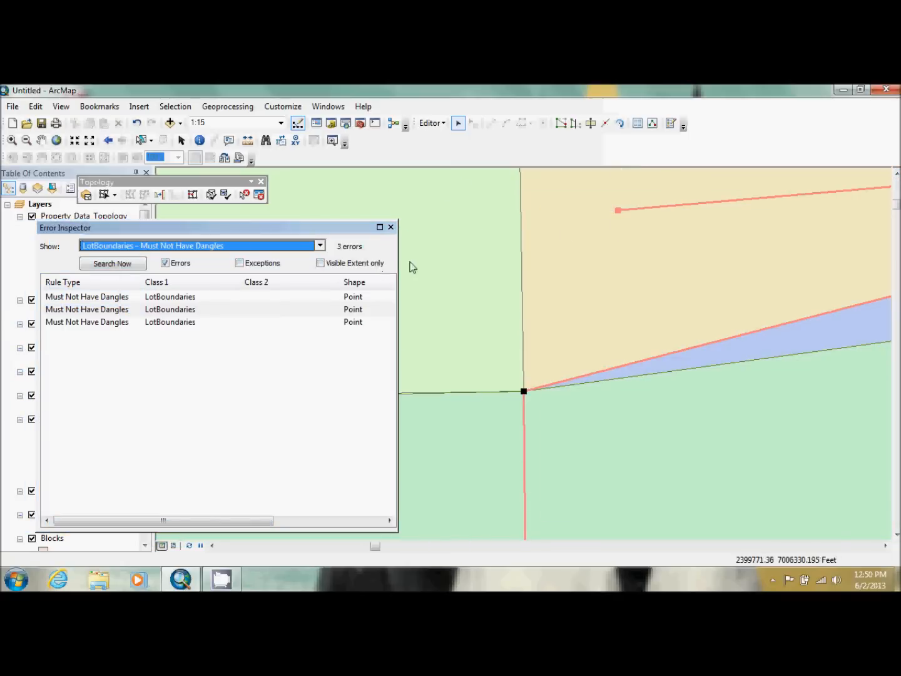
Try to fix the third listed dangle error with Snap, using a snap tolerance of 1.
{"action": "left_click", "coordinate": [163, 324]}
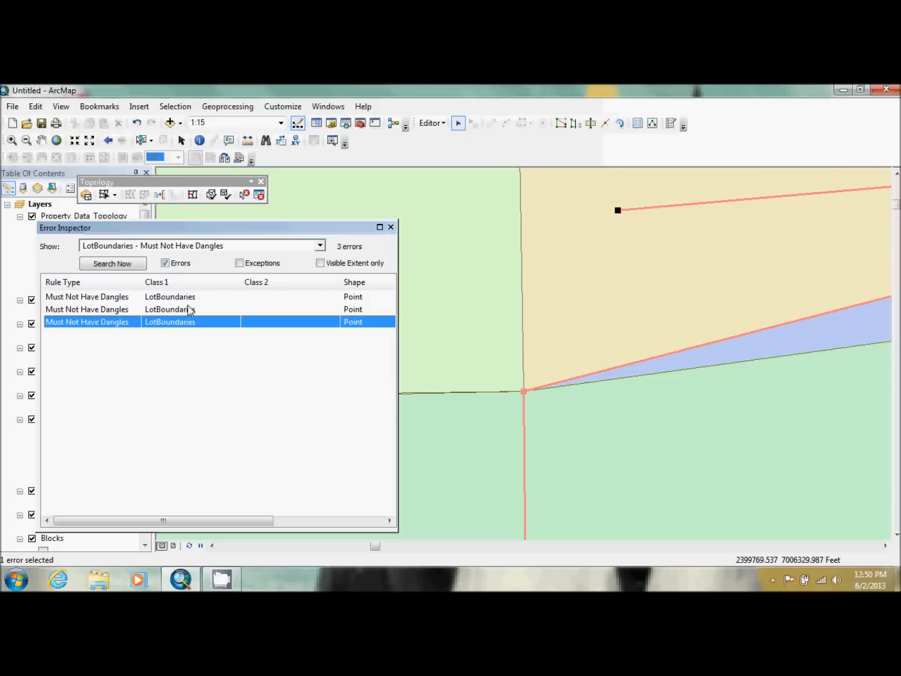
{"action": "right_click", "coordinate": [175, 322]}
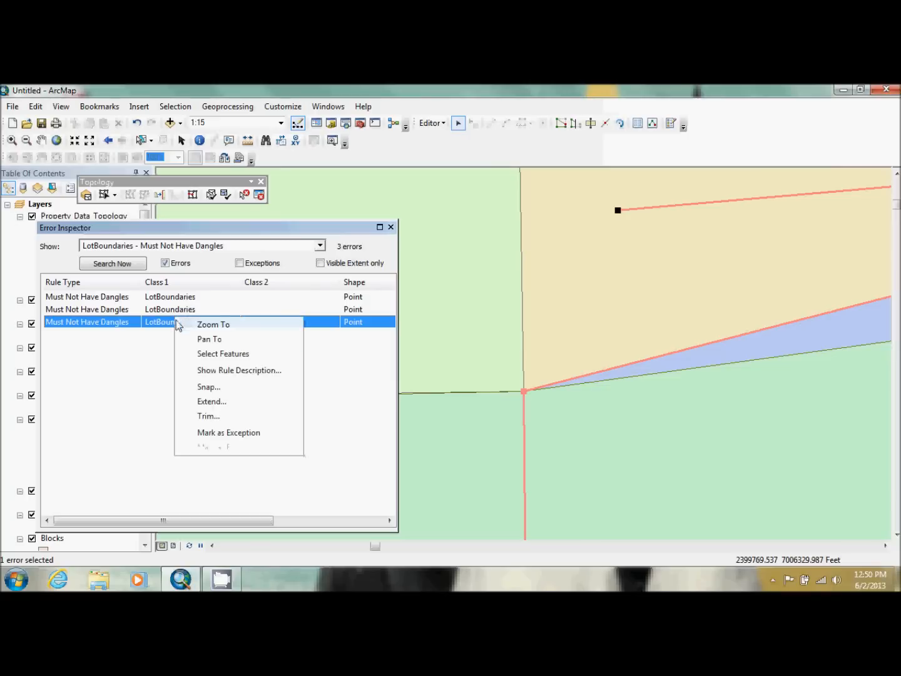
{"action": "left_click", "coordinate": [210, 385]}
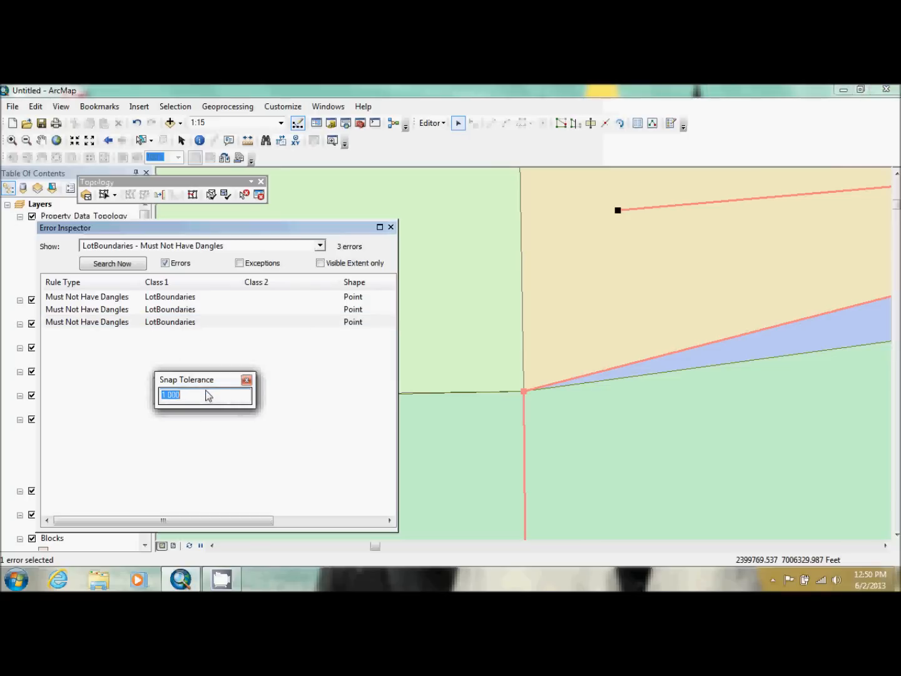
{"action": "key", "text": "Return"}
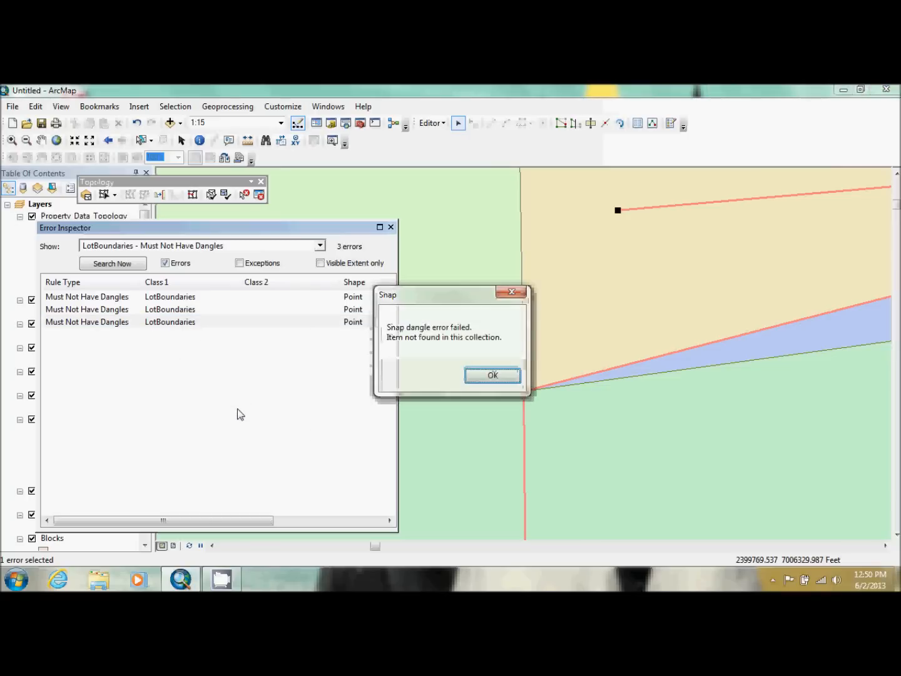
{"action": "left_click", "coordinate": [512, 376]}
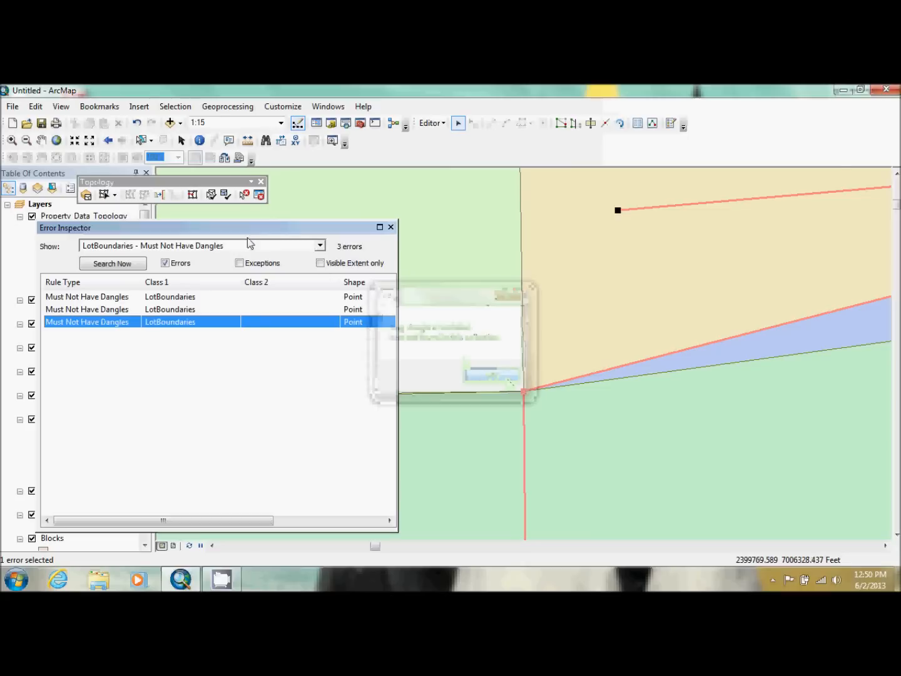
Measure the distance from the dangling Lot Boundaries endpoint toward the neighbouring lot lines.
{"action": "left_click", "coordinate": [247, 140]}
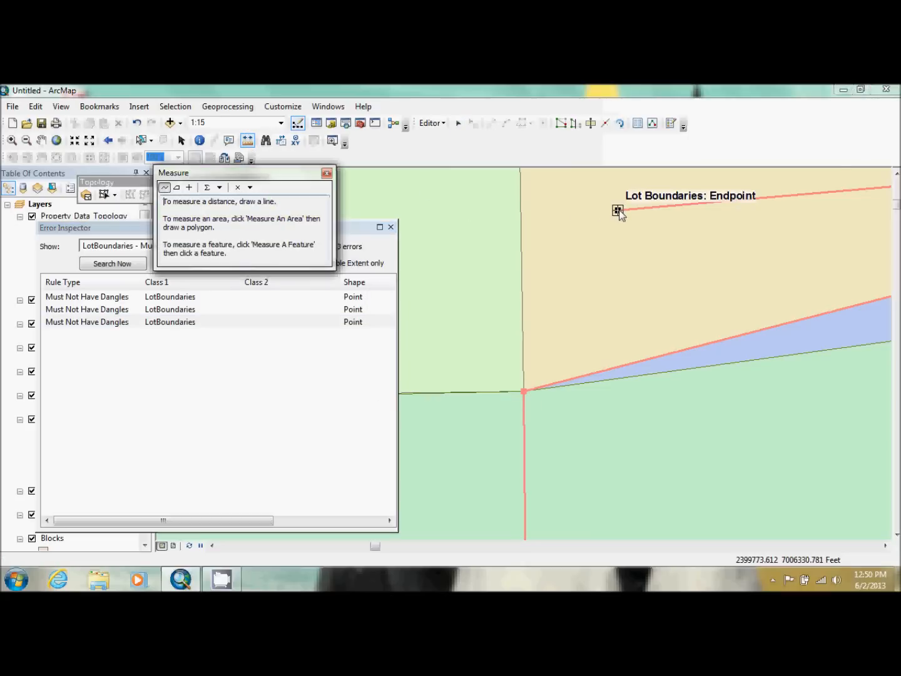
{"action": "left_click", "coordinate": [617, 211]}
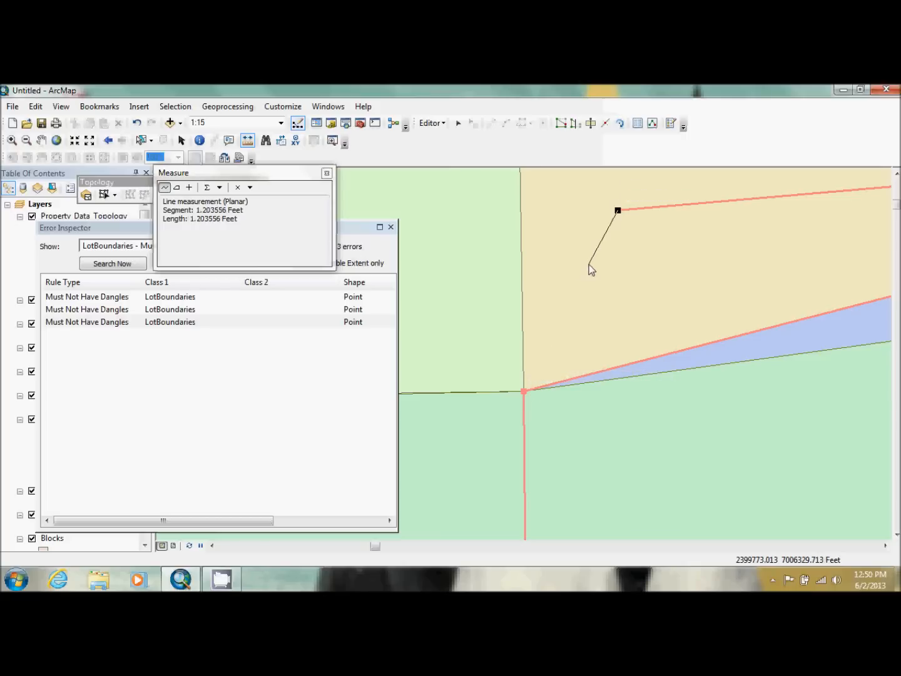
{"action": "left_click", "coordinate": [327, 172]}
Try to snap the third listed dangle error again with a snap tolerance of 4.
{"action": "right_click", "coordinate": [170, 322]}
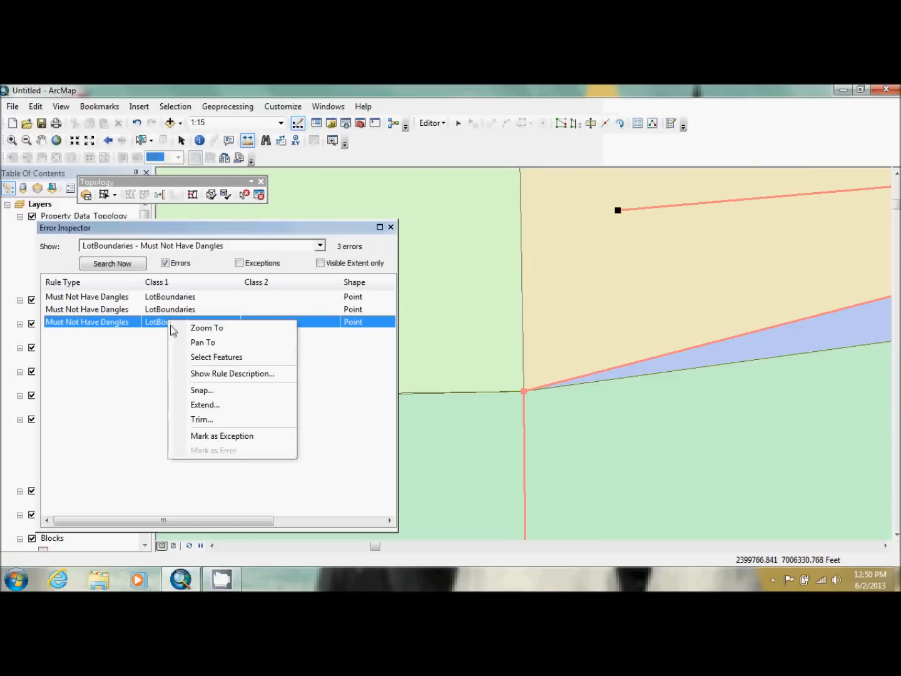
{"action": "left_click", "coordinate": [213, 390]}
{"action": "type", "text": "4"}
{"action": "key", "text": "Return"}
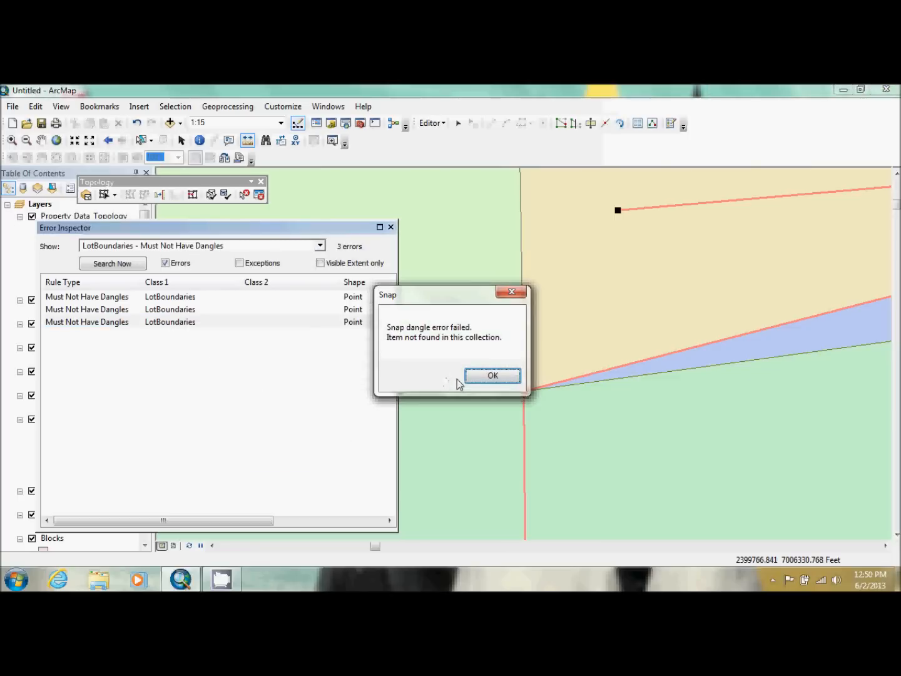
{"action": "left_click", "coordinate": [479, 378]}
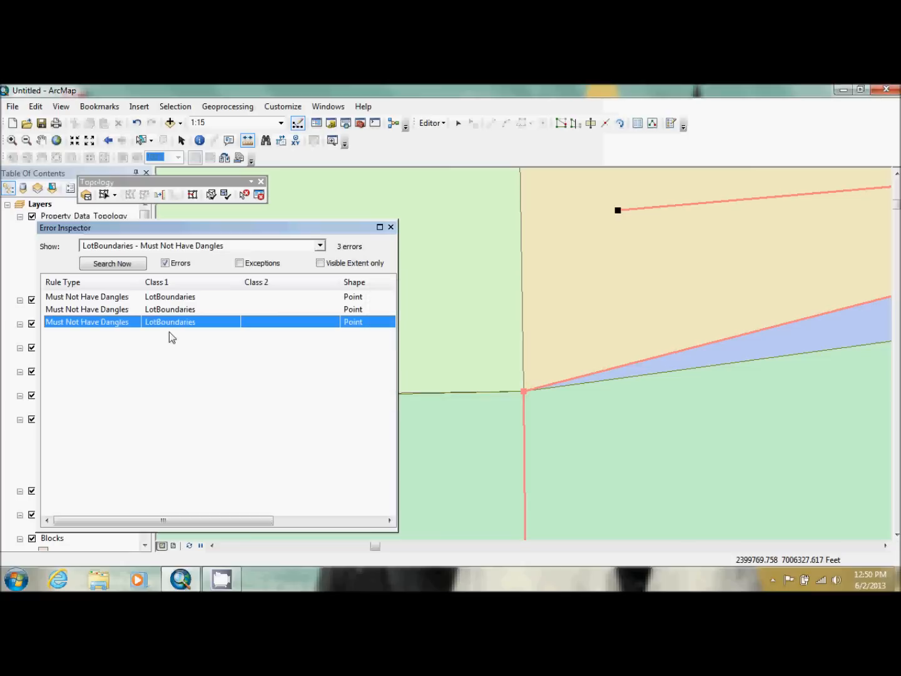
Fix the third listed dangle error with Snap, using a snap tolerance of 5.
{"action": "right_click", "coordinate": [153, 323]}
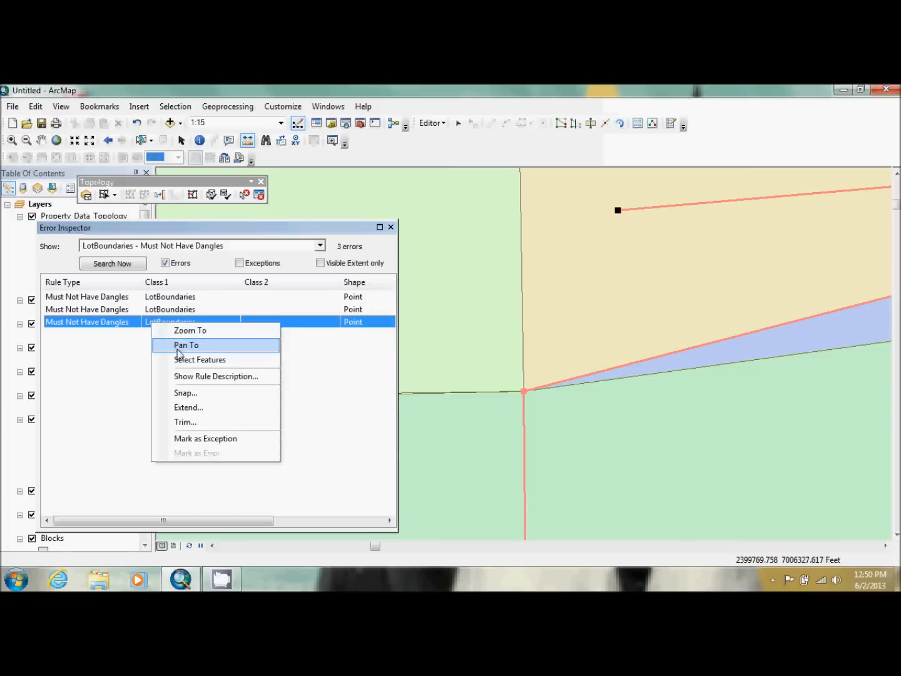
{"action": "left_click", "coordinate": [190, 397]}
{"action": "type", "text": "5"}
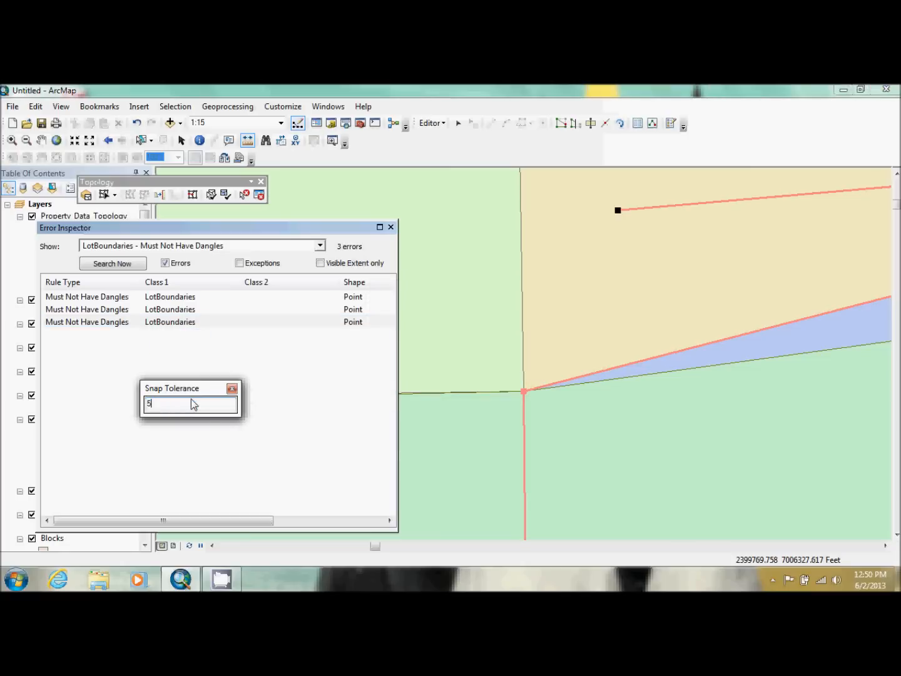
{"action": "key", "text": "Return"}
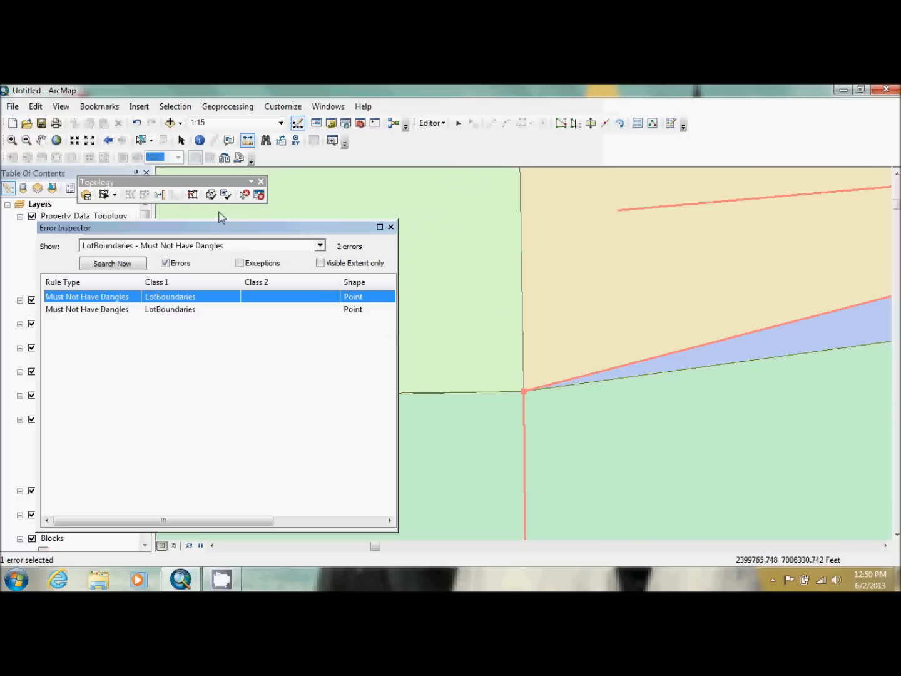
Validate the topology in the current extent, and again in the wider extent at 1:60 scale.
{"action": "left_click", "coordinate": [225, 195]}
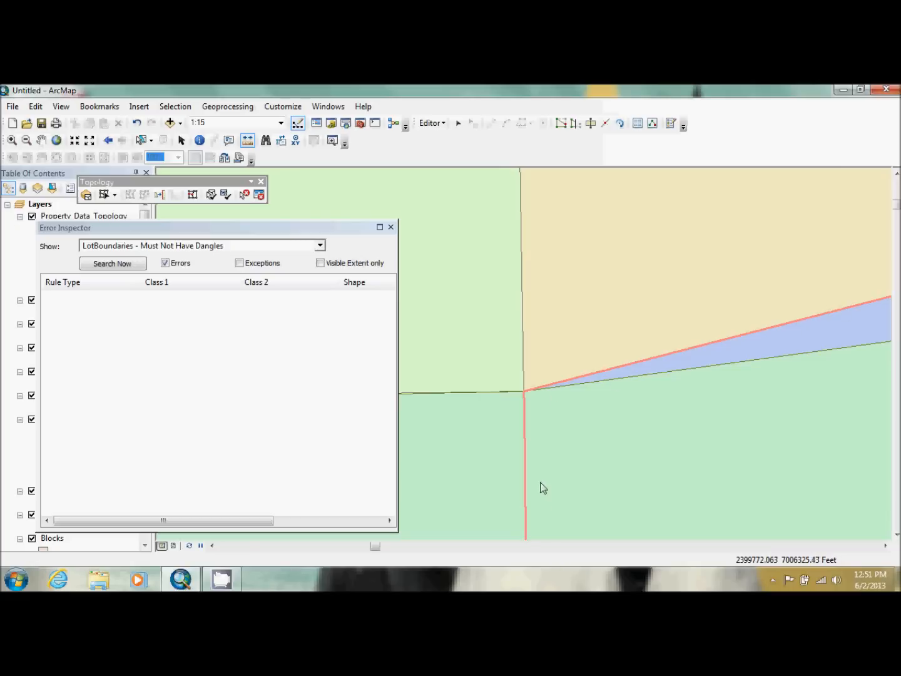
{"action": "left_click", "coordinate": [89, 143]}
{"action": "left_click", "coordinate": [90, 143]}
{"action": "left_click", "coordinate": [90, 143]}
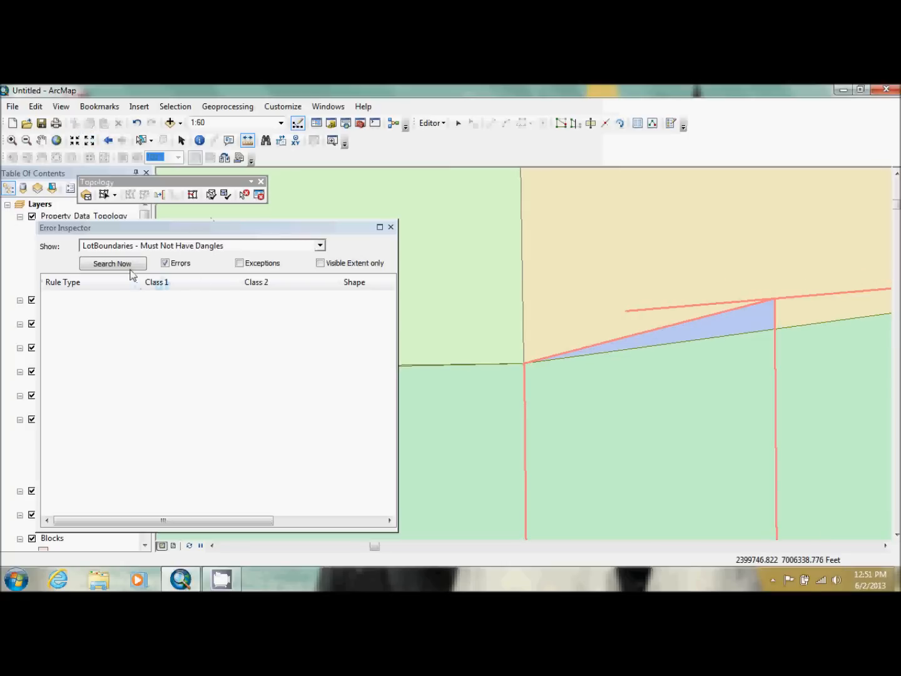
{"action": "left_click", "coordinate": [320, 263]}
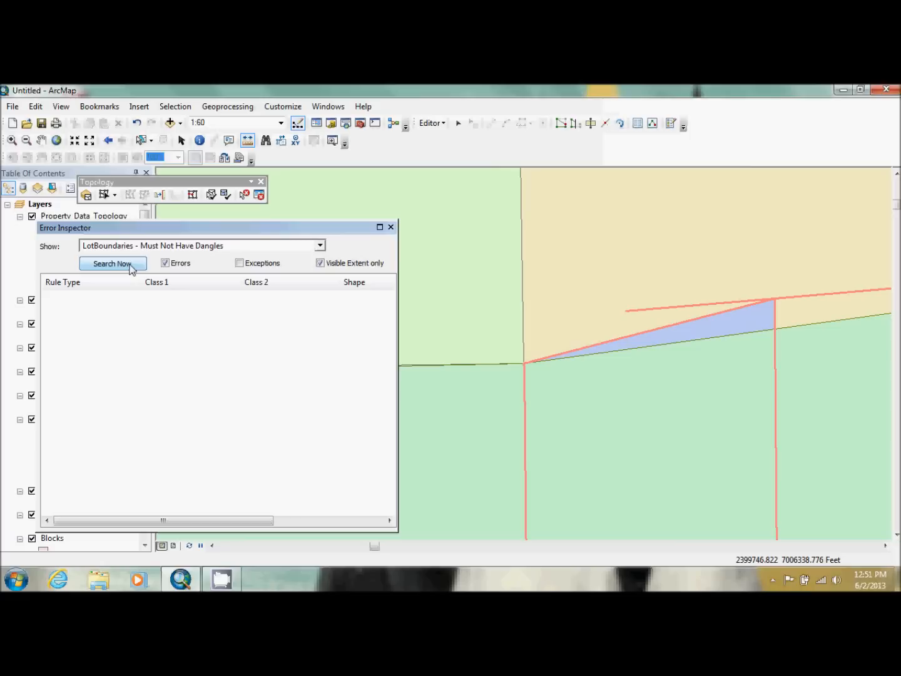
{"action": "left_click", "coordinate": [227, 195]}
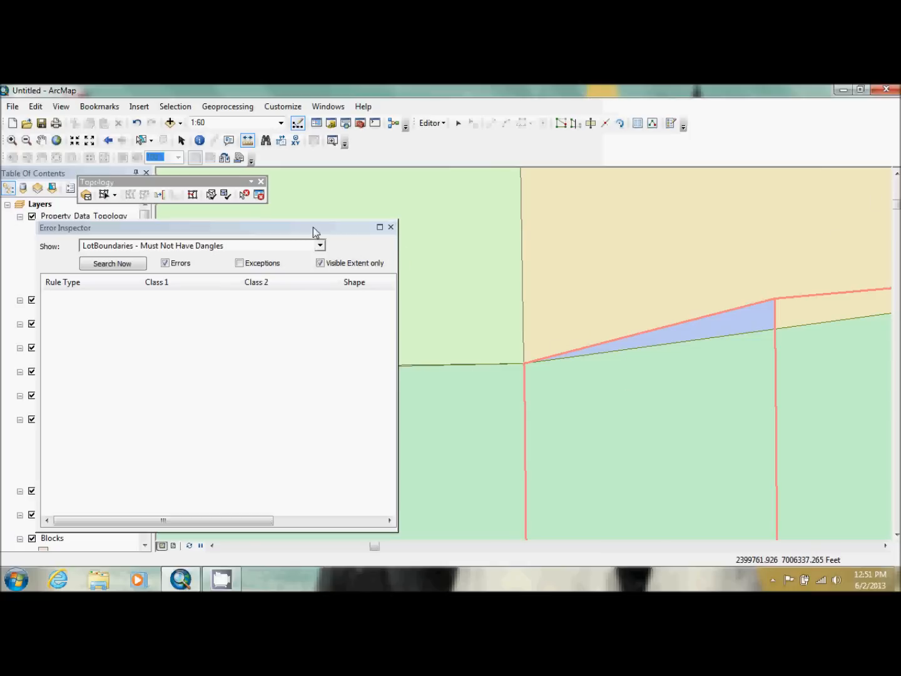
Search for remaining LotBoundaries dangles without the visible extent limit.
{"action": "left_click_drag", "start_coordinate": [312, 227], "coordinate": [803, 213]}
{"action": "left_click", "coordinate": [812, 246]}
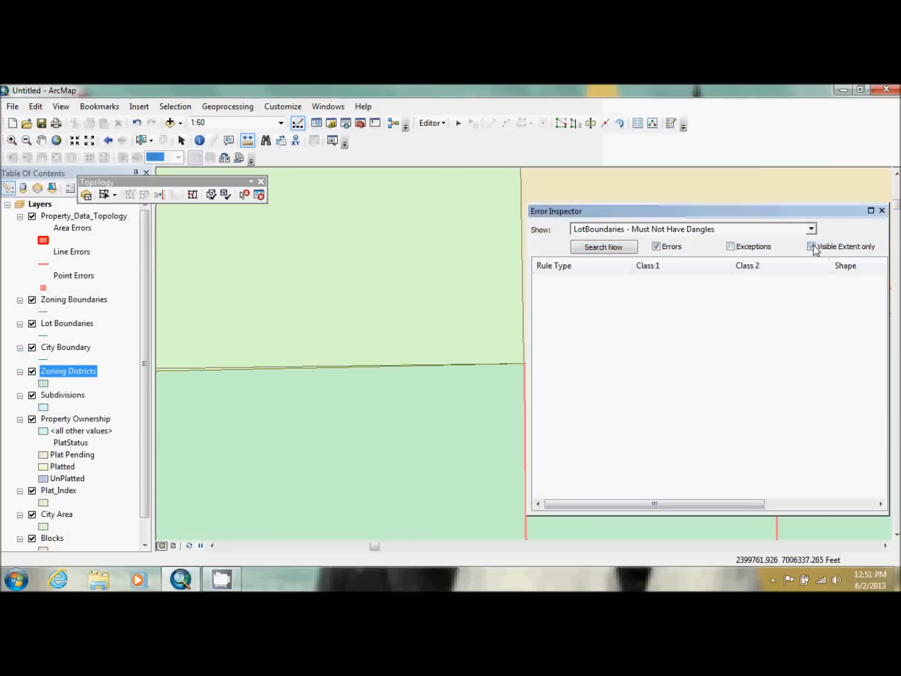
{"action": "left_click", "coordinate": [623, 249]}
Pan to the remaining LotBoundaries dangle error and mark it as an exception.
{"action": "left_click", "coordinate": [643, 281]}
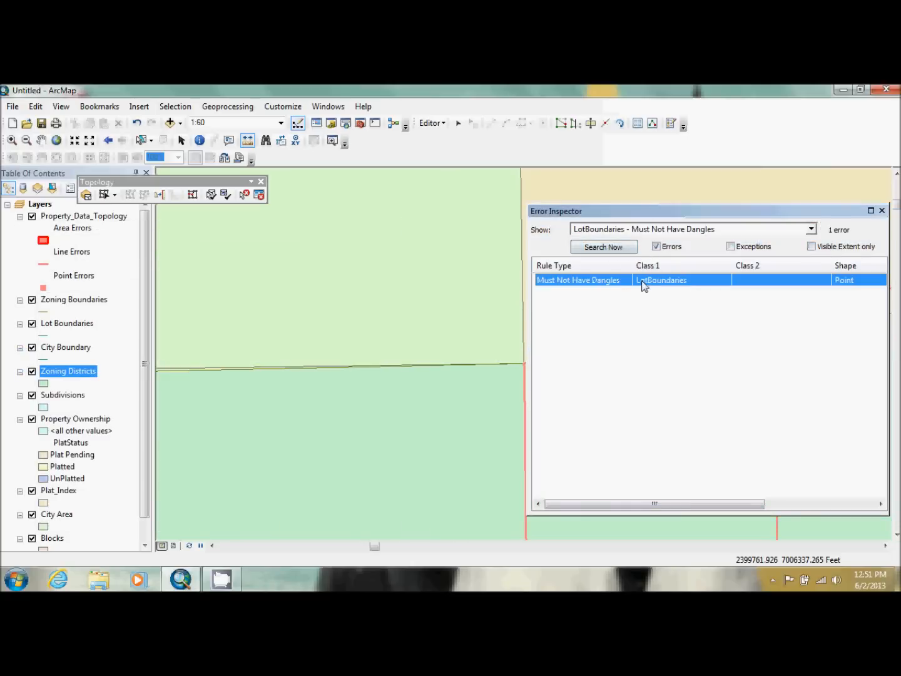
{"action": "right_click", "coordinate": [644, 285]}
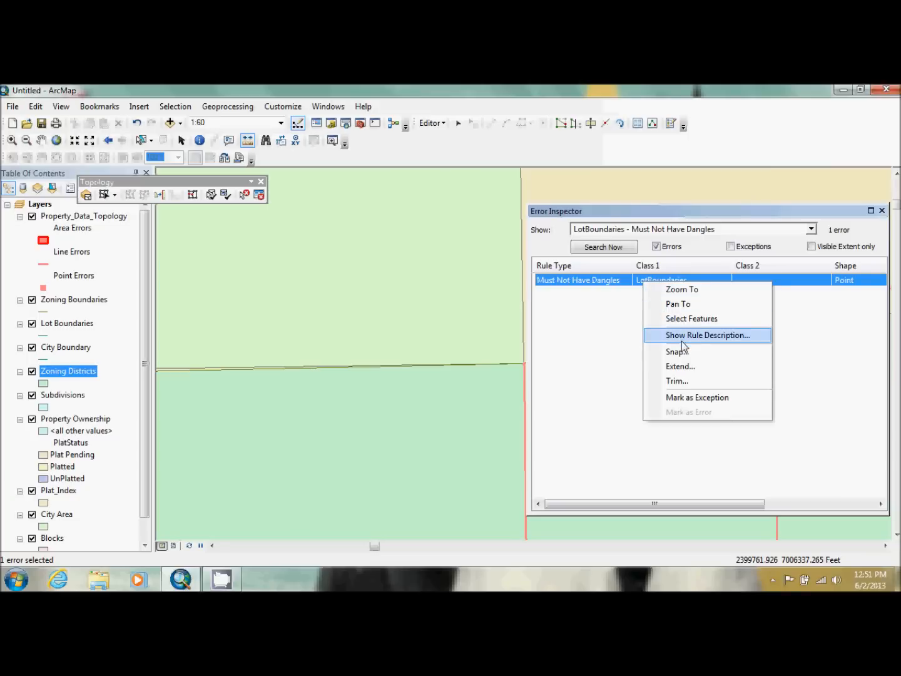
{"action": "left_click", "coordinate": [691, 303]}
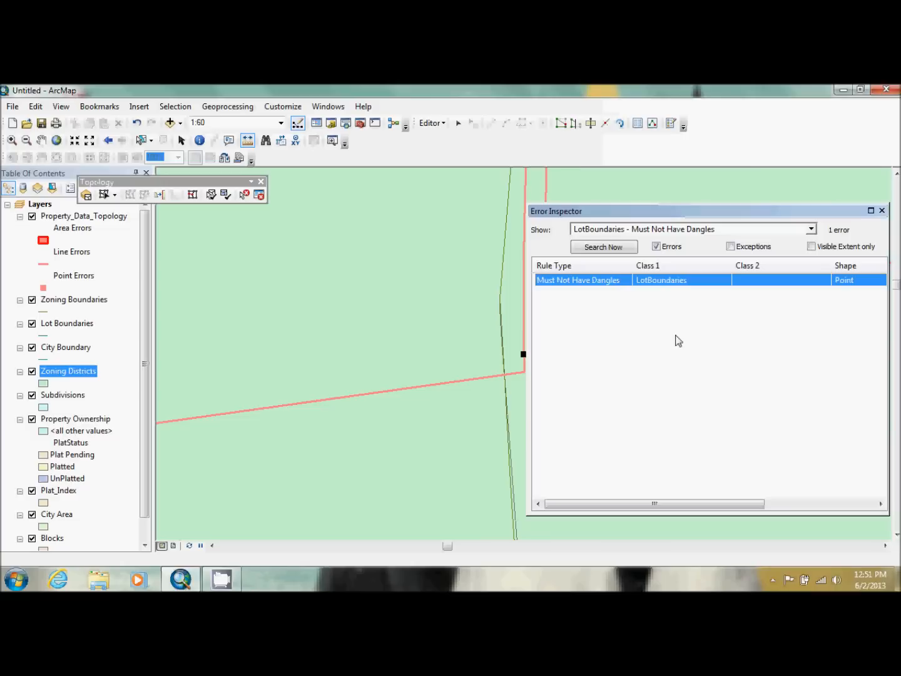
{"action": "right_click", "coordinate": [614, 282]}
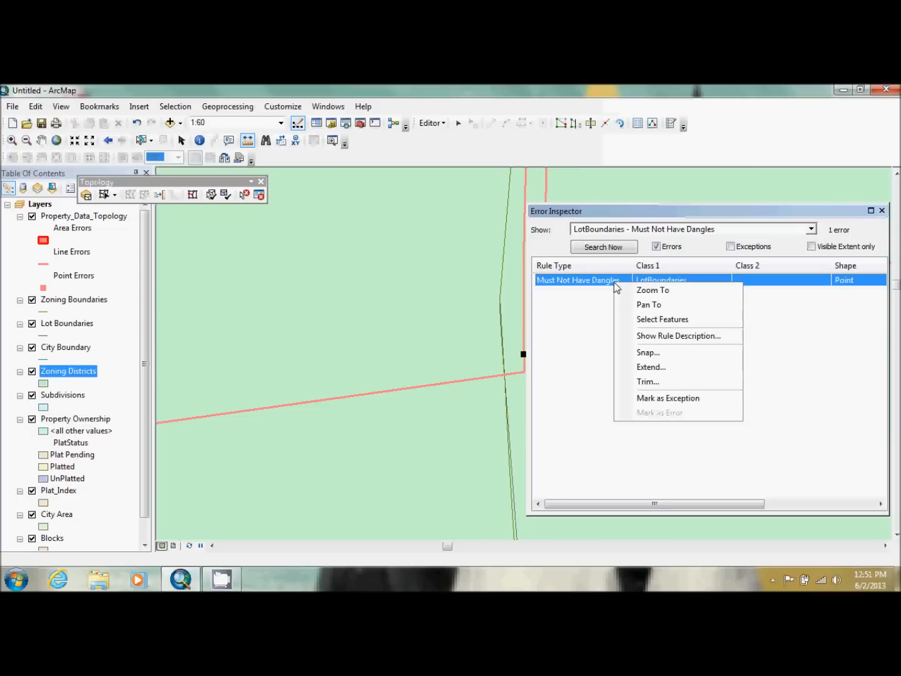
{"action": "left_click", "coordinate": [681, 400]}
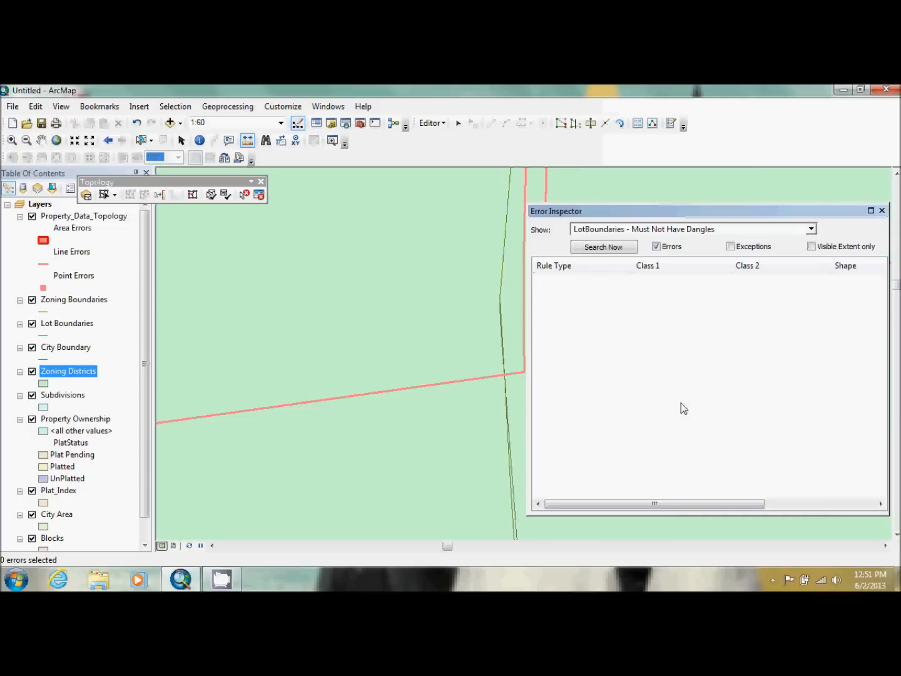
Show the map's full extent and search for errors from all topology rules.
{"action": "left_click", "coordinate": [61, 143]}
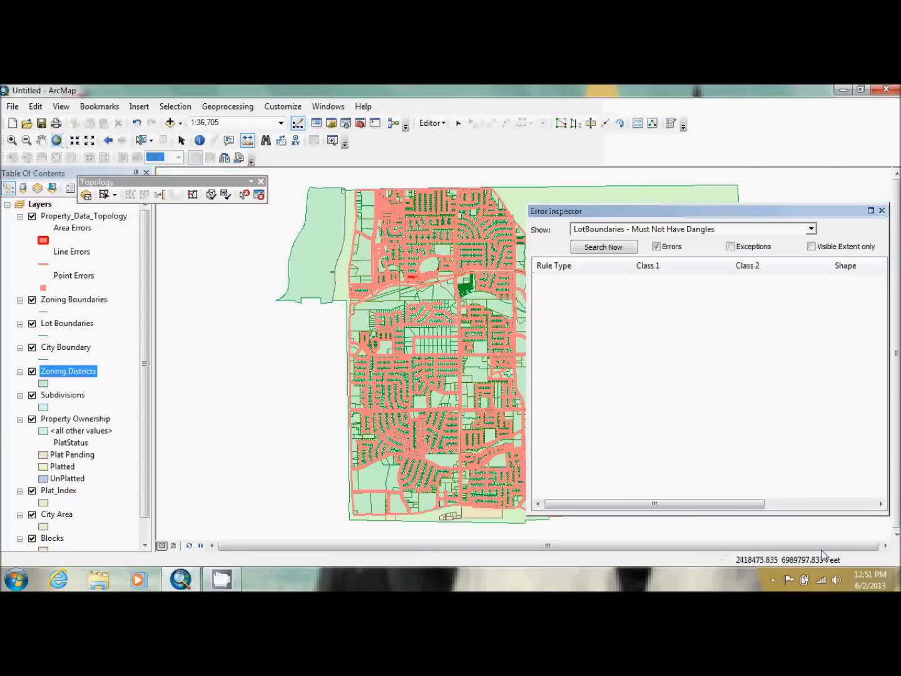
{"action": "left_click", "coordinate": [886, 548]}
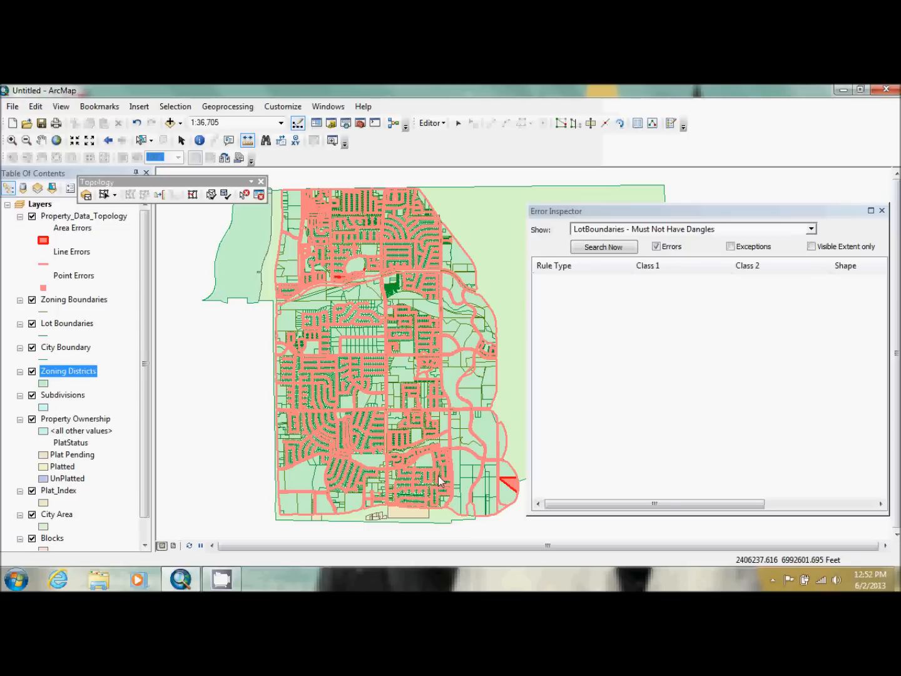
{"action": "left_click", "coordinate": [793, 228]}
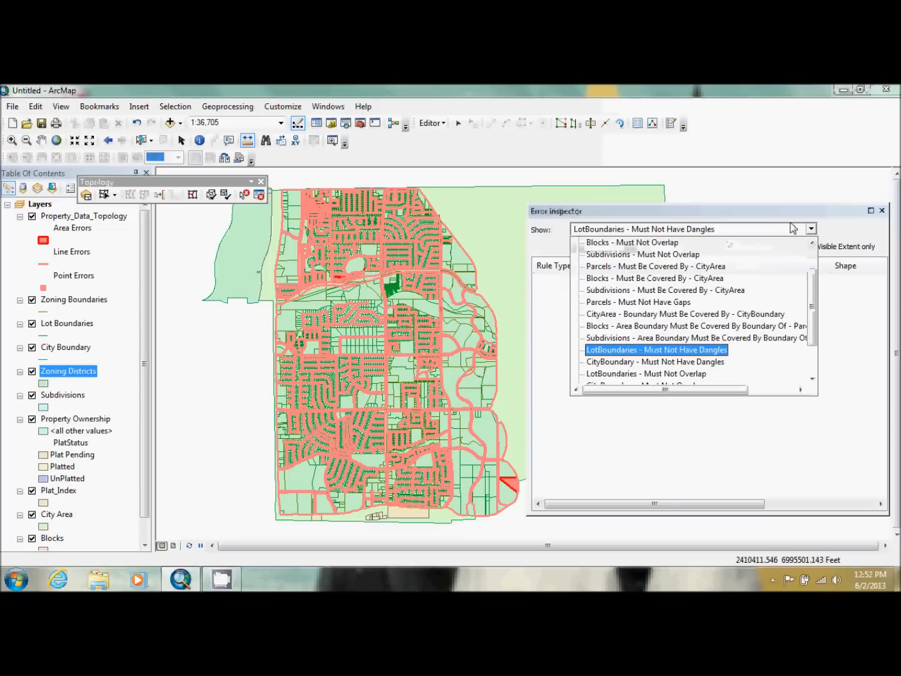
{"action": "scroll", "coordinate": [812, 265], "scroll_direction": "up", "scroll_amount": 1}
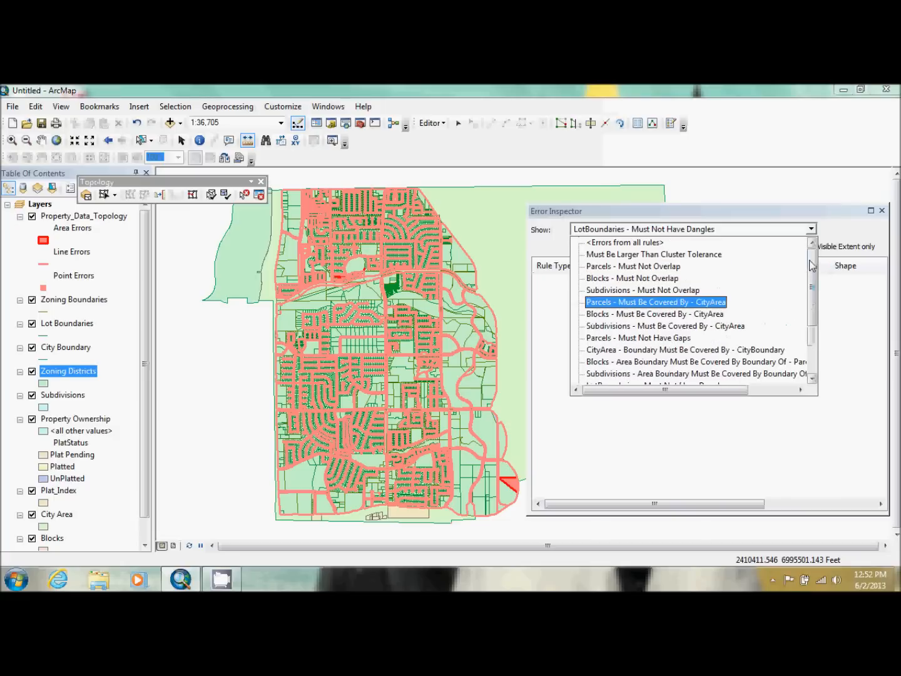
{"action": "left_click", "coordinate": [680, 243]}
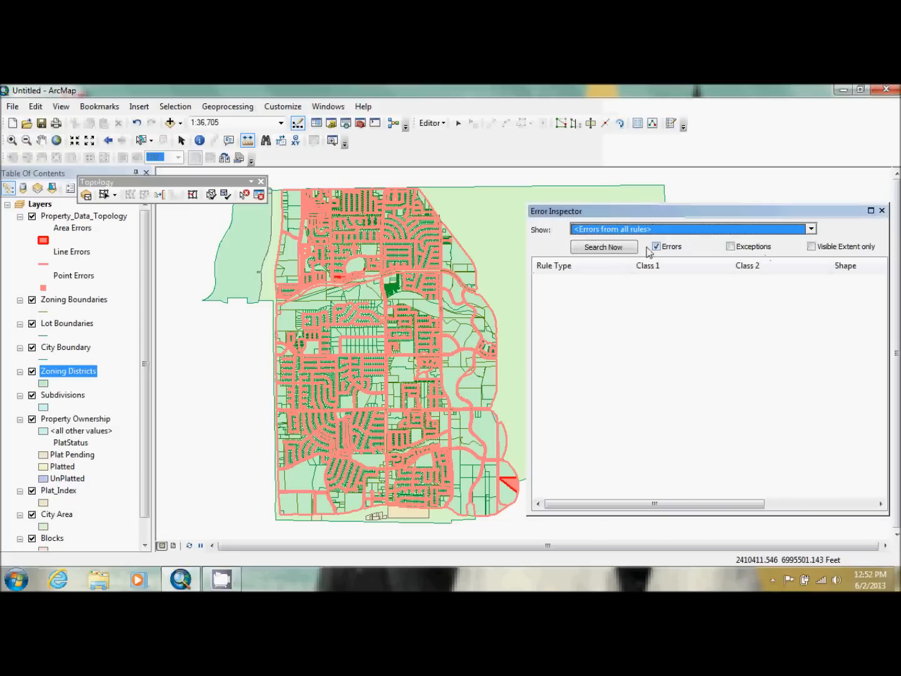
{"action": "left_click", "coordinate": [621, 249]}
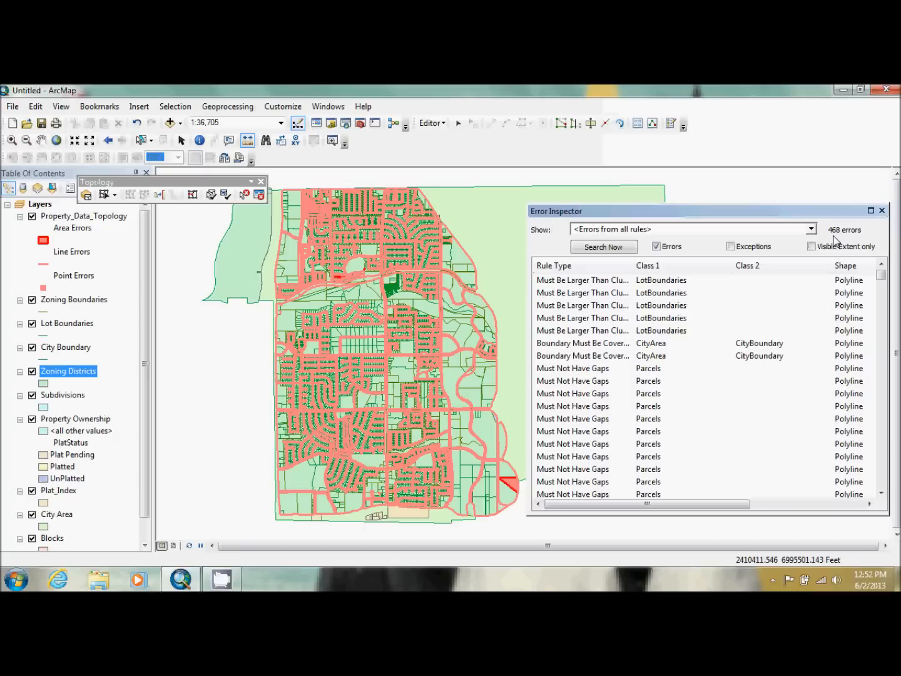
Search for LotBoundaries Must Not Overlap errors, and search again with the visible extent limit on.
{"action": "left_click", "coordinate": [751, 233]}
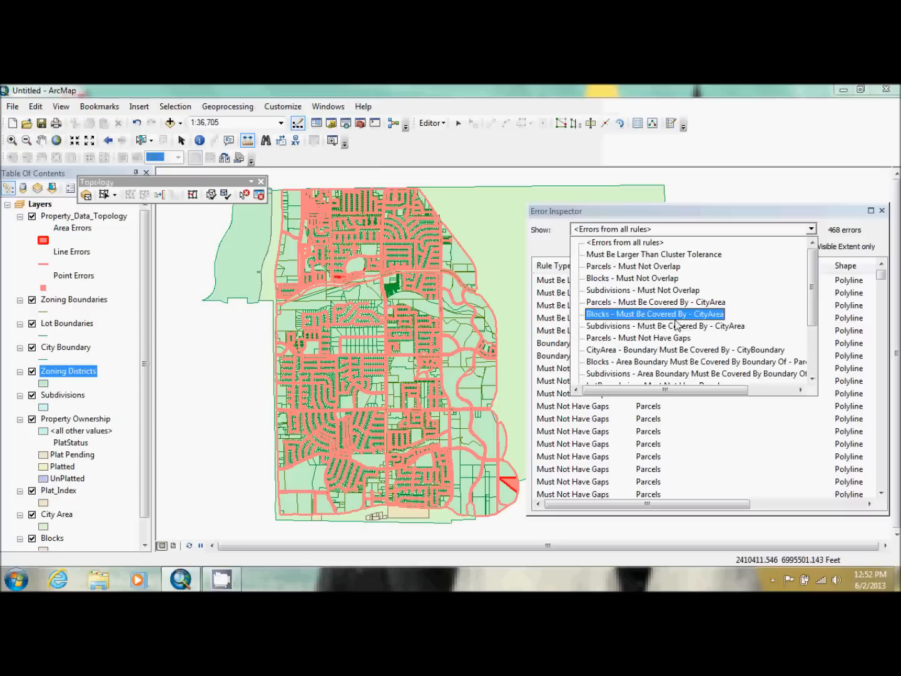
{"action": "scroll", "coordinate": [676, 325], "scroll_direction": "down", "scroll_amount": 2}
{"action": "scroll", "coordinate": [676, 326], "scroll_direction": "down", "scroll_amount": 1}
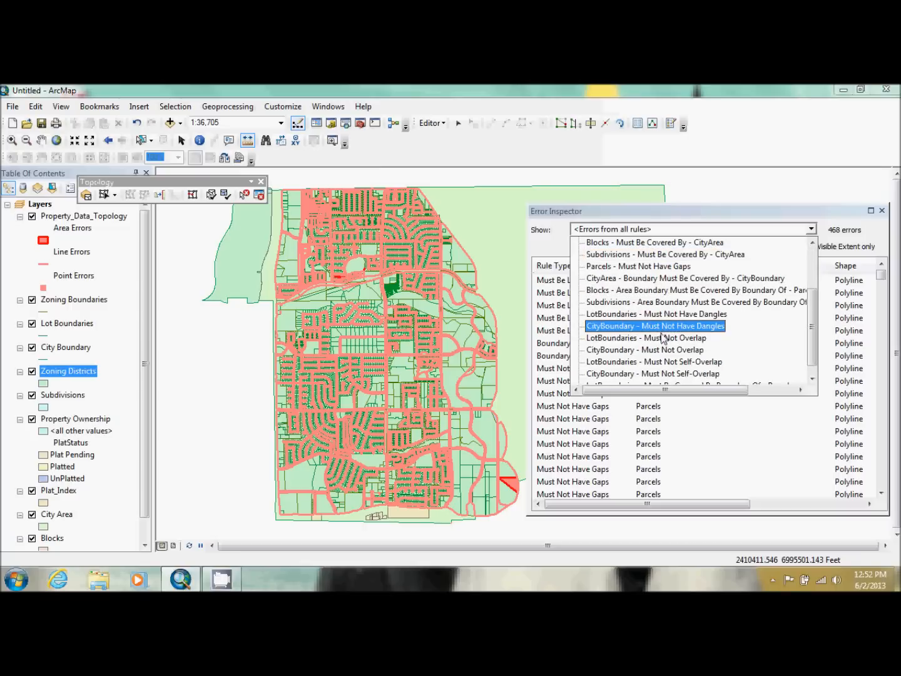
{"action": "left_click", "coordinate": [663, 340]}
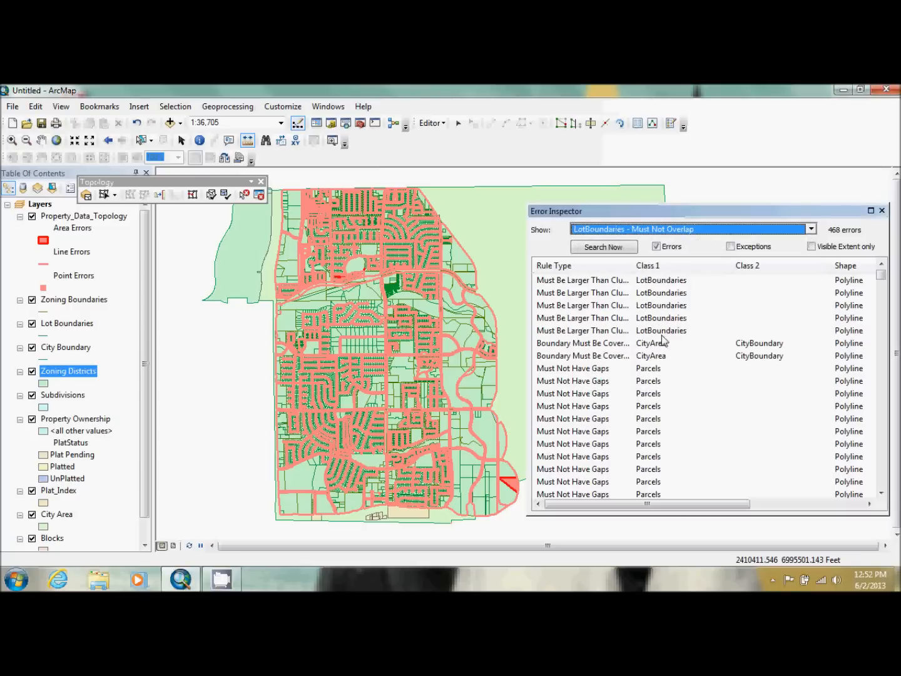
{"action": "left_click", "coordinate": [604, 248]}
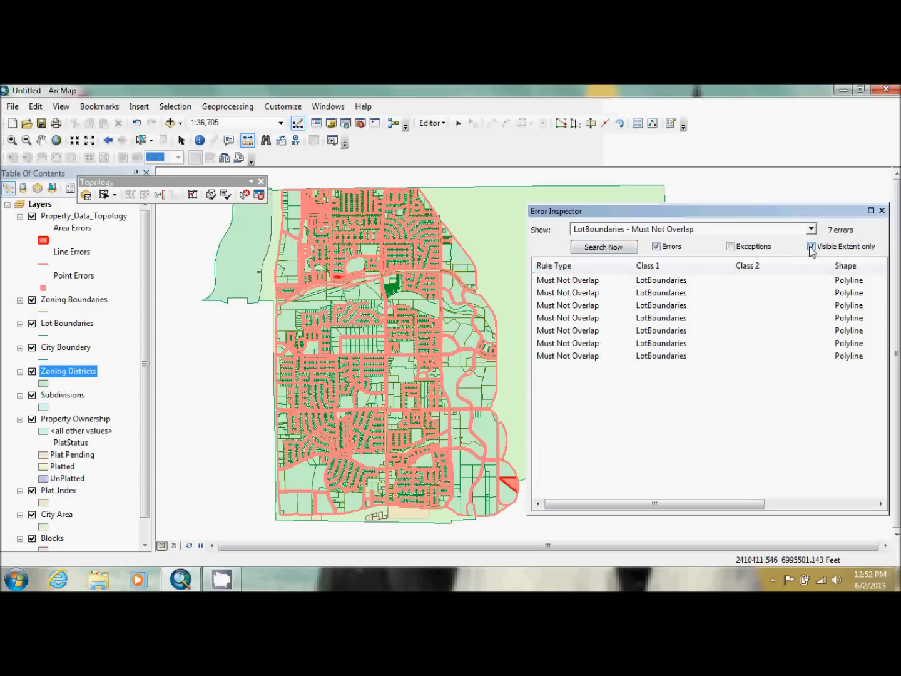
{"action": "left_click", "coordinate": [602, 249]}
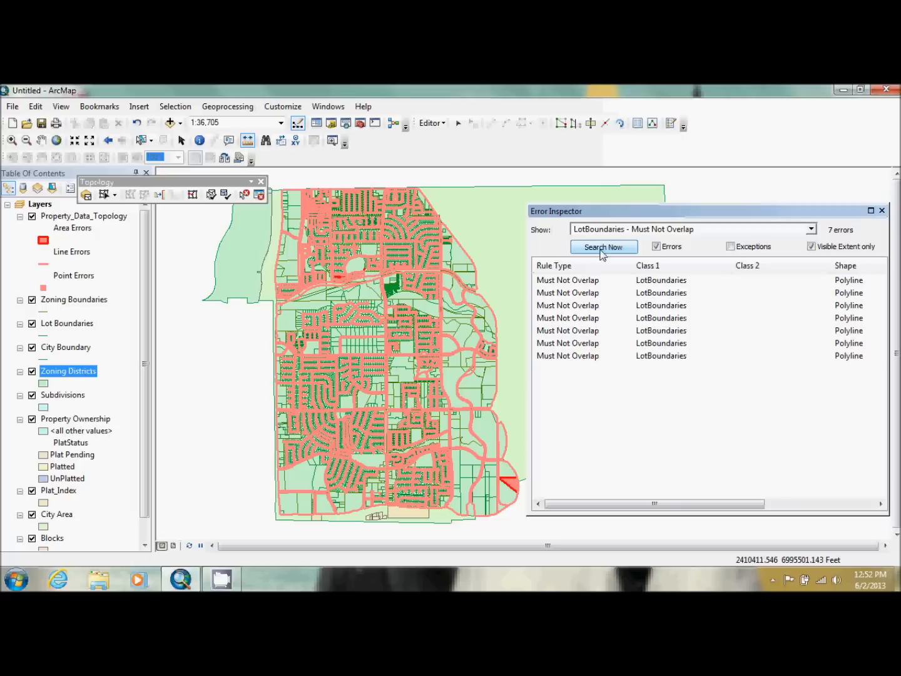
Load the Topology3 bookmark file and zoom the map to that bookmark.
{"action": "left_click", "coordinate": [98, 106]}
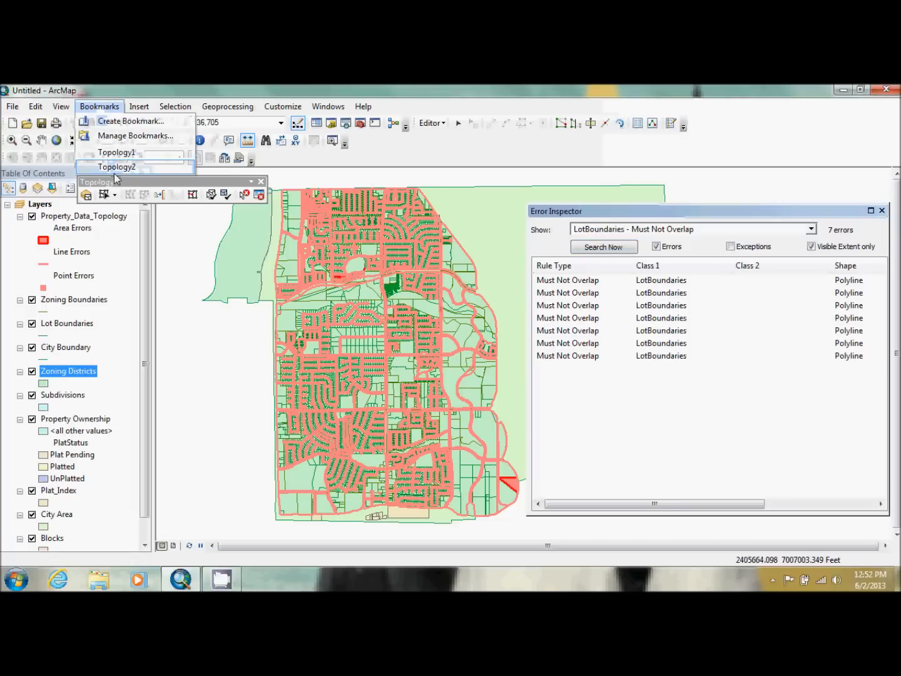
{"action": "left_click", "coordinate": [139, 135]}
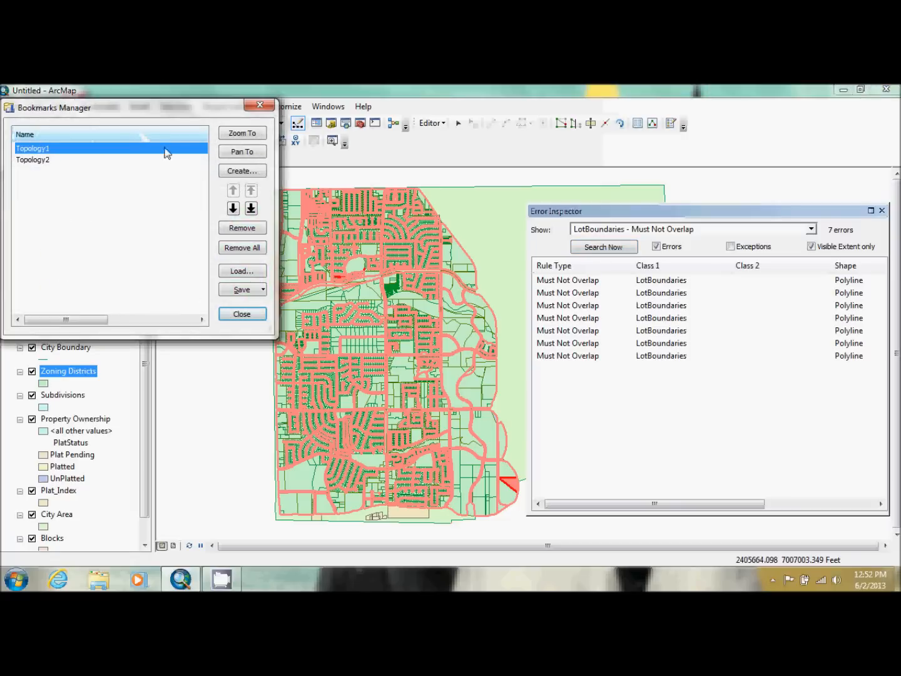
{"action": "left_click", "coordinate": [242, 271]}
{"action": "scroll", "coordinate": [188, 251], "scroll_direction": "down", "scroll_amount": 4}
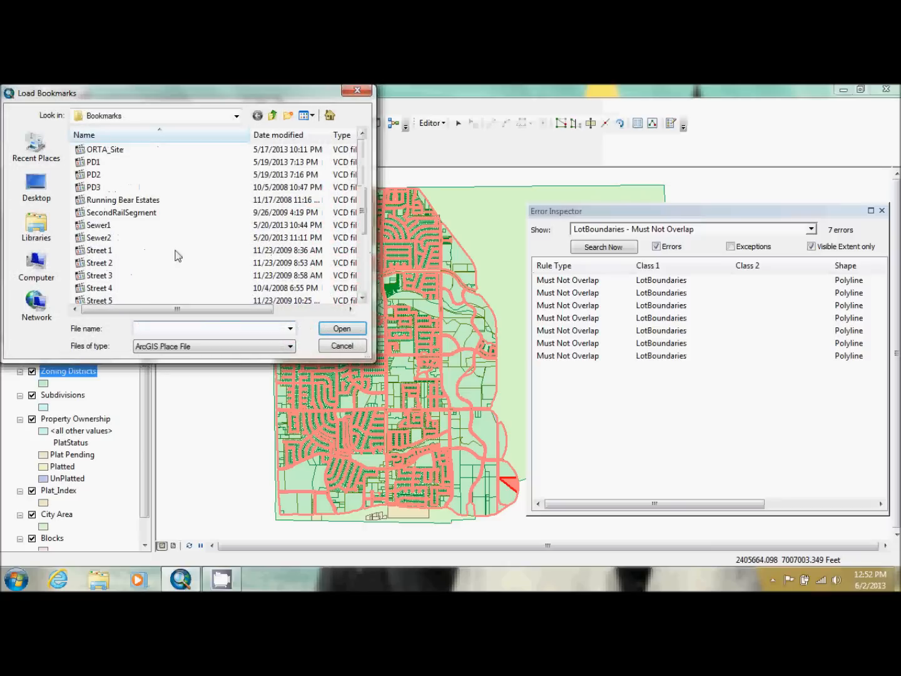
{"action": "scroll", "coordinate": [369, 212], "scroll_direction": "down", "scroll_amount": 5}
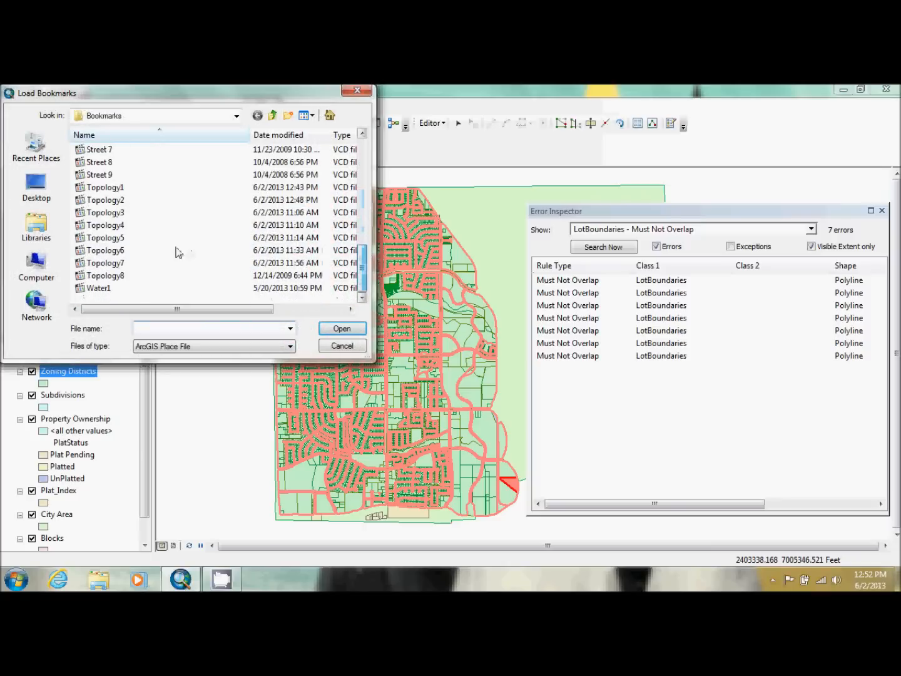
{"action": "double_click", "coordinate": [111, 212]}
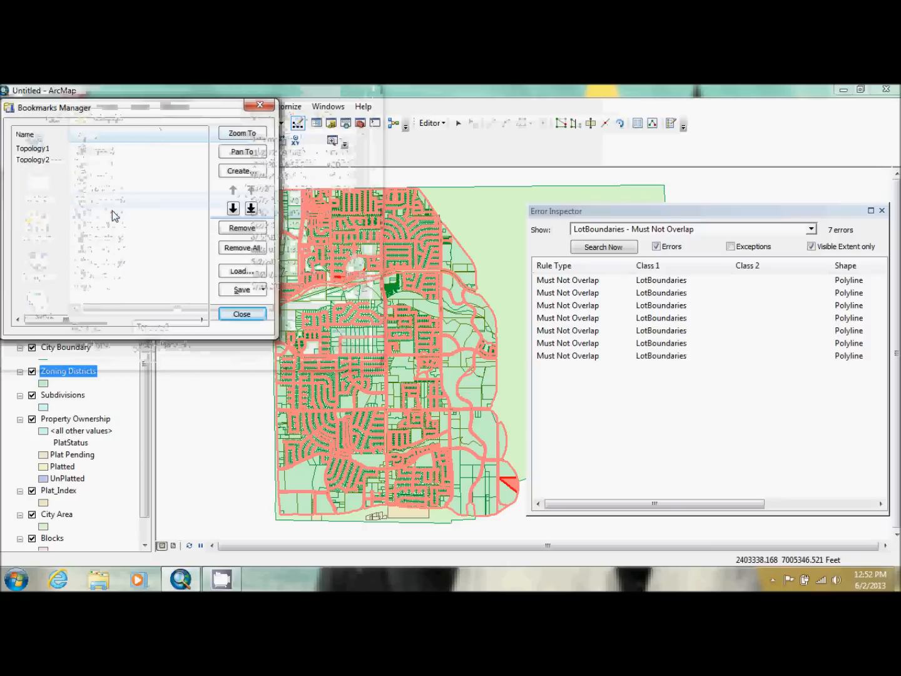
{"action": "left_click", "coordinate": [243, 136]}
{"action": "left_click", "coordinate": [259, 105]}
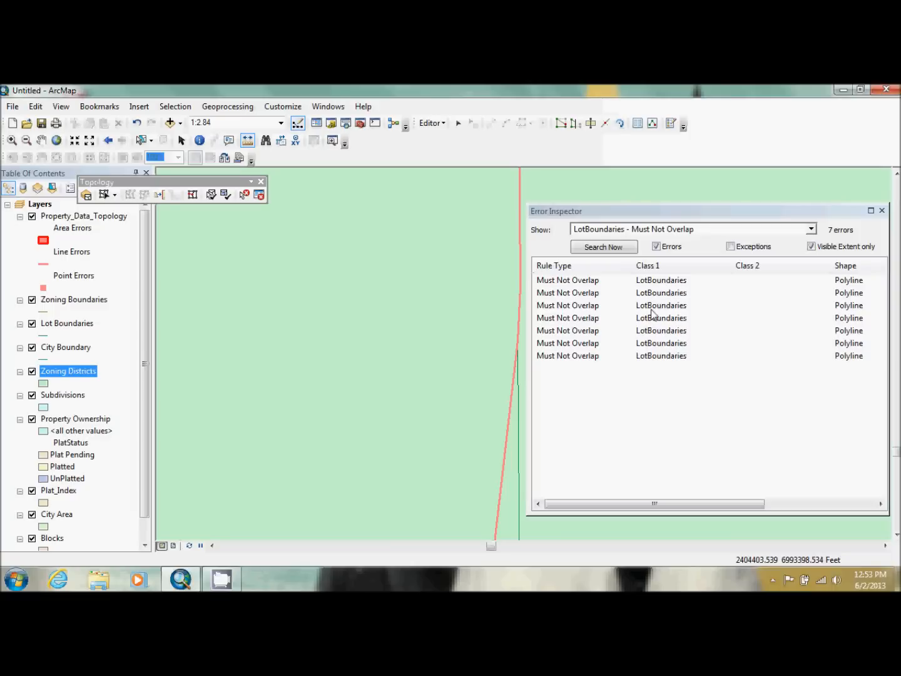
{"action": "left_click", "coordinate": [649, 281]}
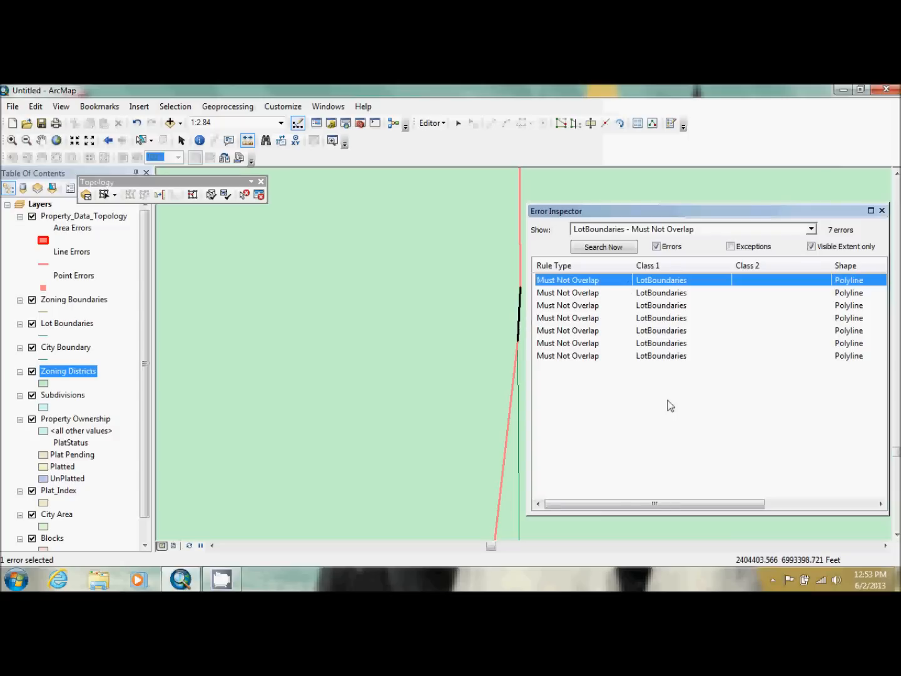
{"action": "right_click", "coordinate": [650, 284]}
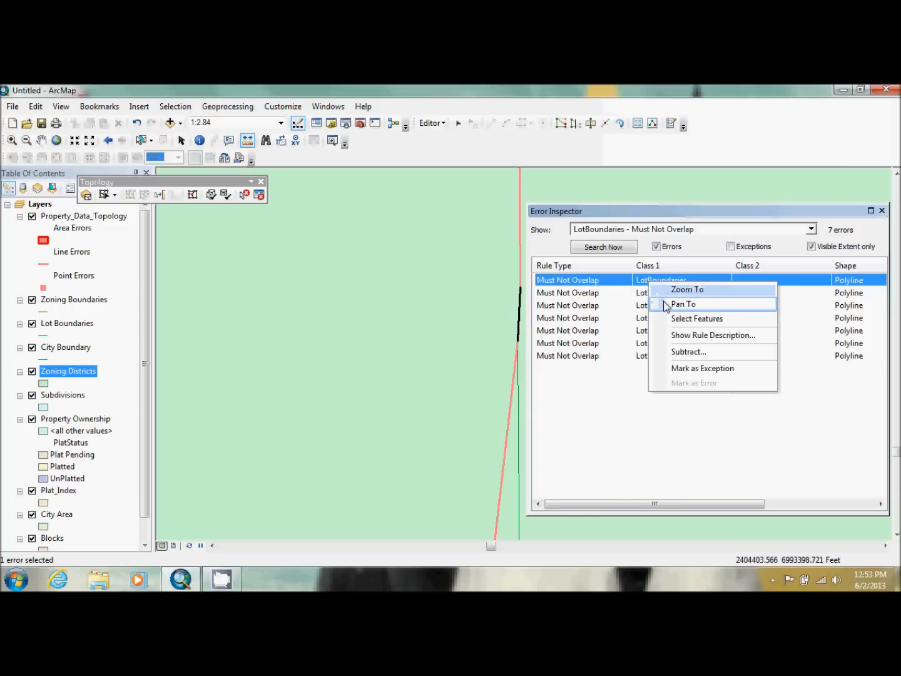
{"action": "left_click", "coordinate": [688, 352]}
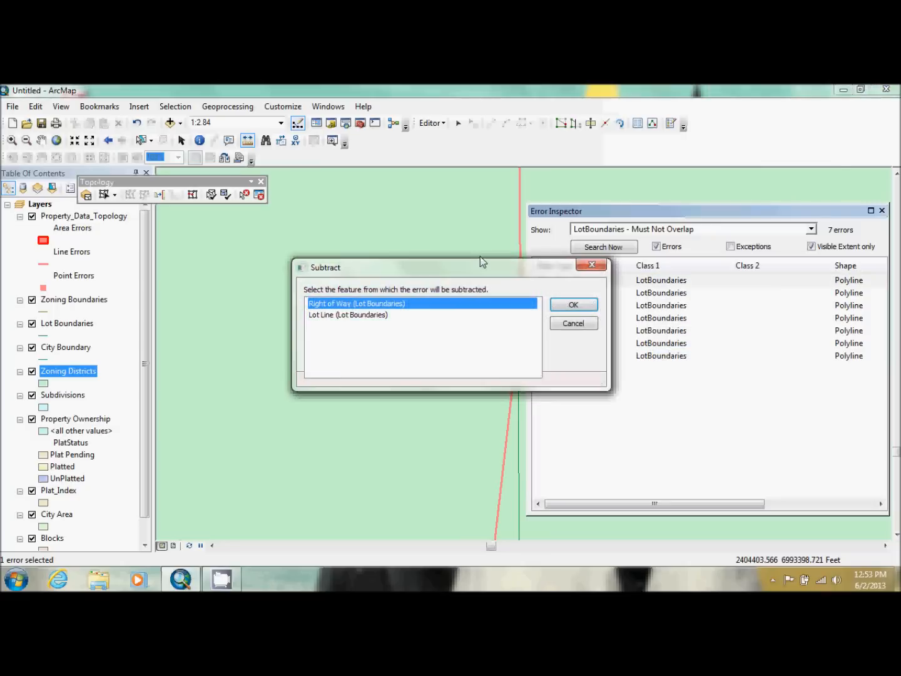
{"action": "left_click_drag", "start_coordinate": [477, 269], "coordinate": [214, 242]}
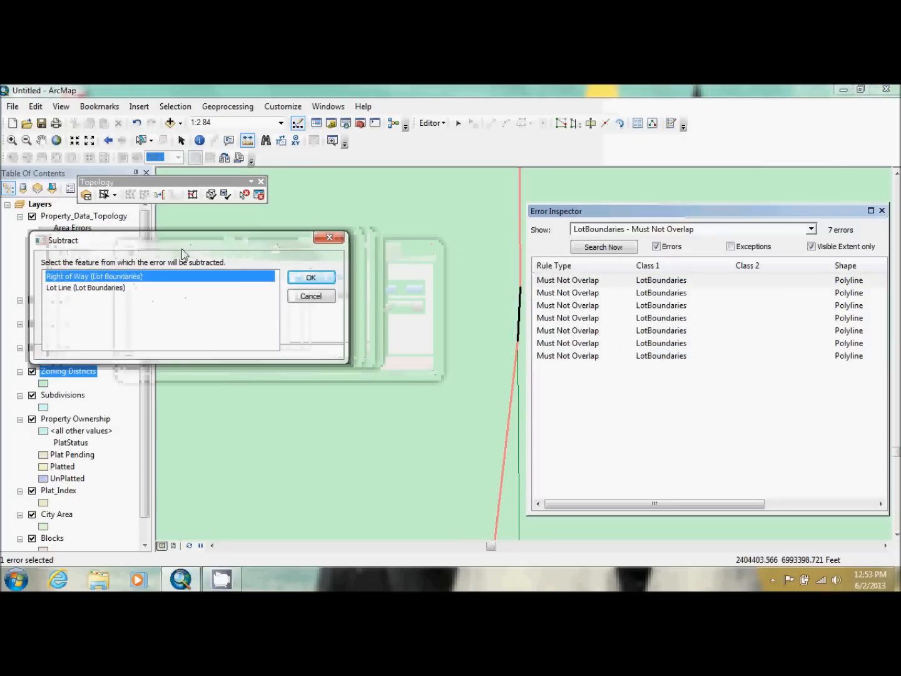
{"action": "left_click", "coordinate": [101, 287]}
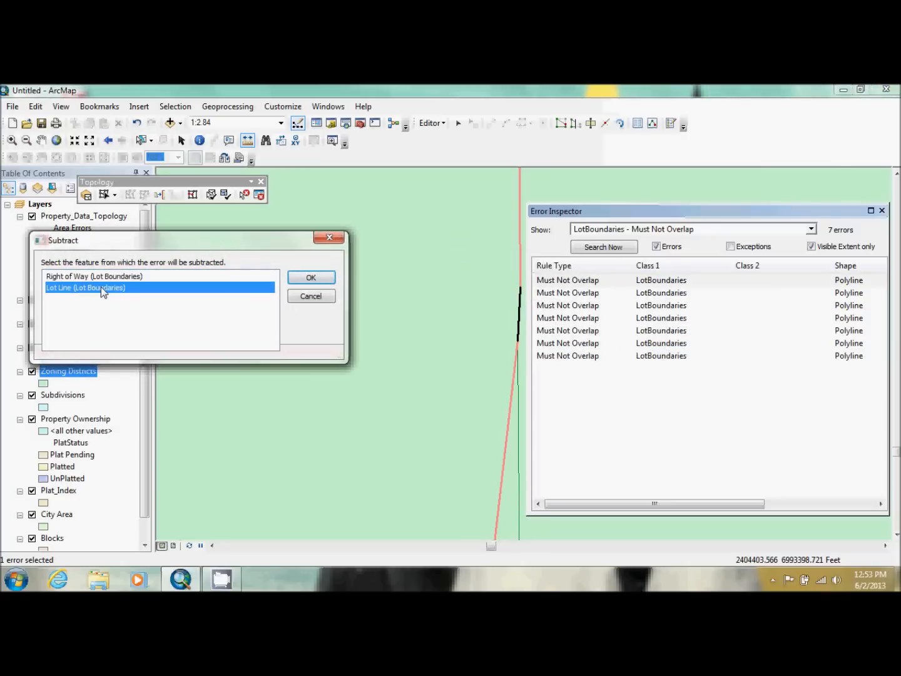
{"action": "left_click", "coordinate": [95, 277]}
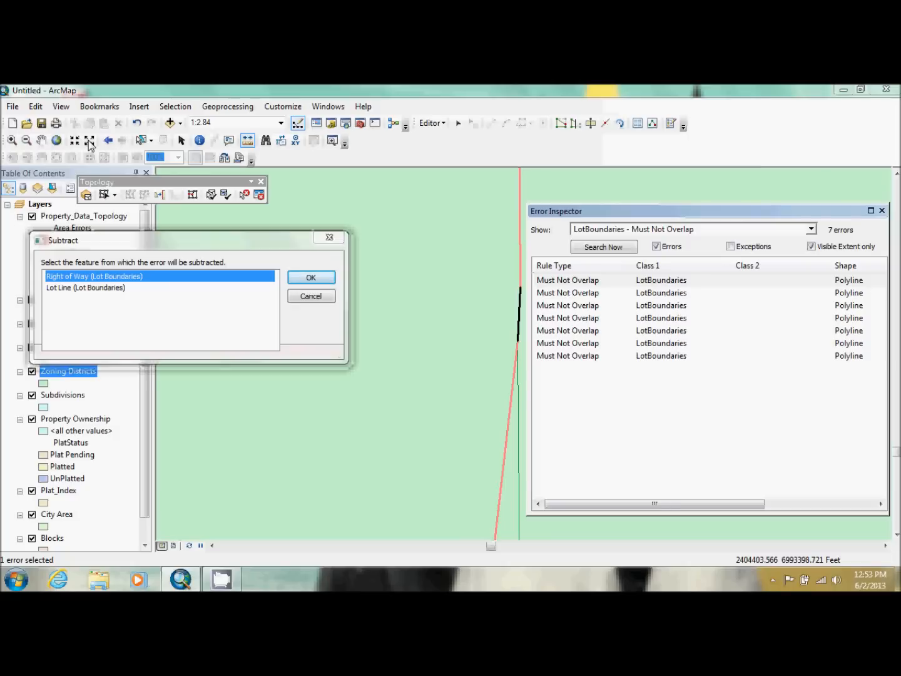
{"action": "left_click", "coordinate": [312, 296]}
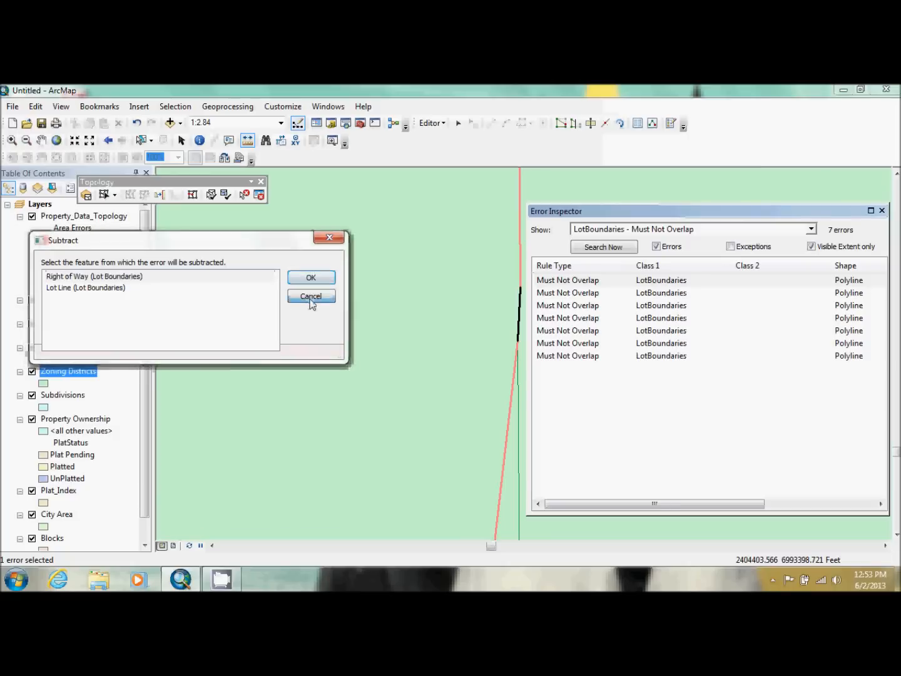
Examine the lot lines and right of way around the first overlap error at 1:500 scale.
{"action": "left_click", "coordinate": [90, 139]}
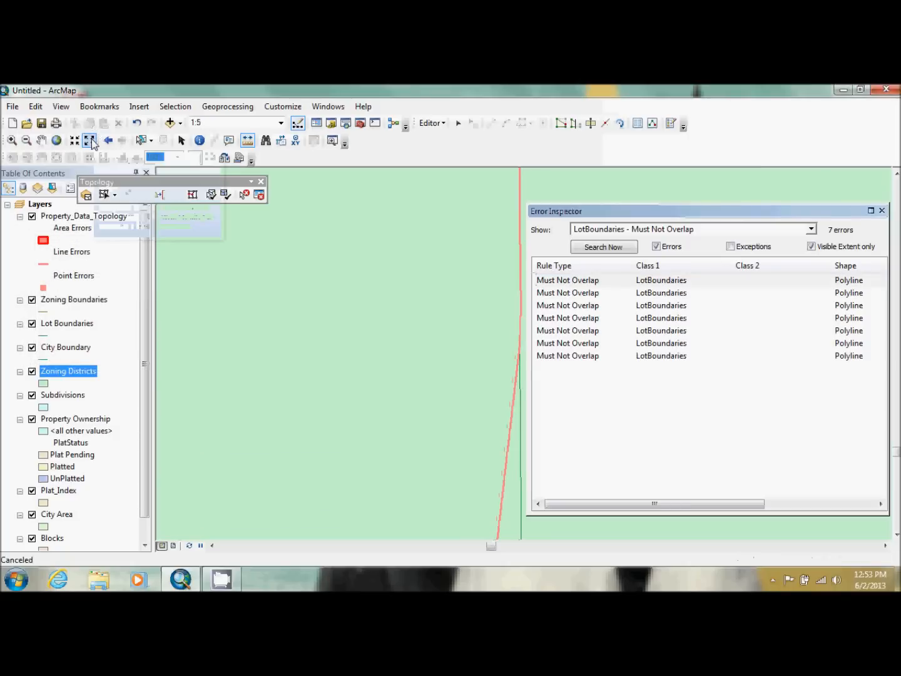
{"action": "left_click", "coordinate": [89, 140]}
{"action": "left_click", "coordinate": [89, 140]}
{"action": "left_click", "coordinate": [90, 140]}
{"action": "left_click", "coordinate": [89, 140]}
{"action": "left_click", "coordinate": [89, 140]}
{"action": "left_click", "coordinate": [89, 140]}
{"action": "left_click", "coordinate": [90, 140]}
{"action": "left_click", "coordinate": [90, 140]}
{"action": "left_click_drag", "start_coordinate": [592, 212], "coordinate": [639, 216]}
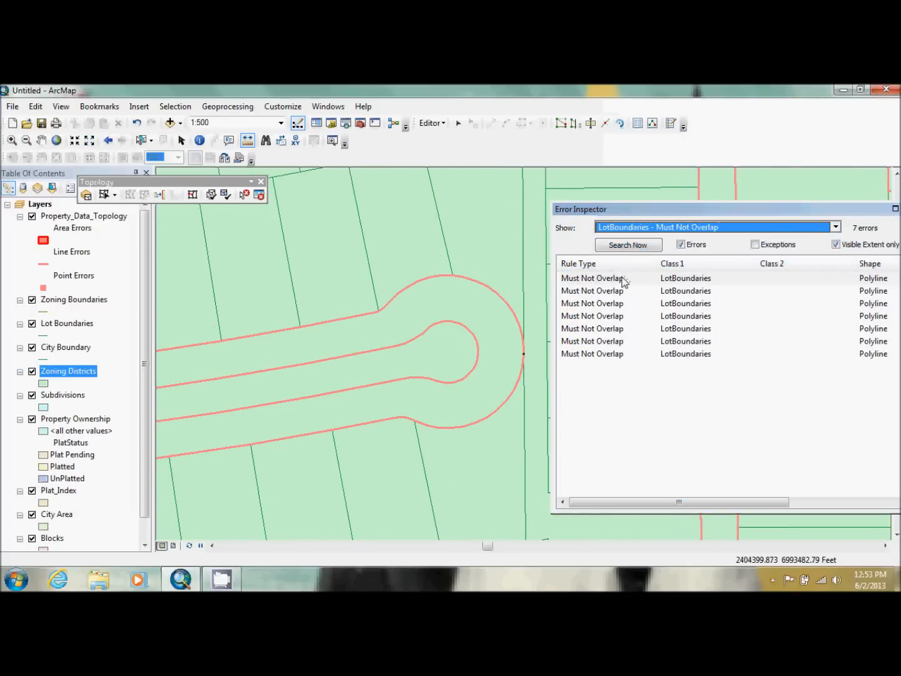
{"action": "right_click", "coordinate": [624, 277]}
{"action": "left_click", "coordinate": [661, 348]}
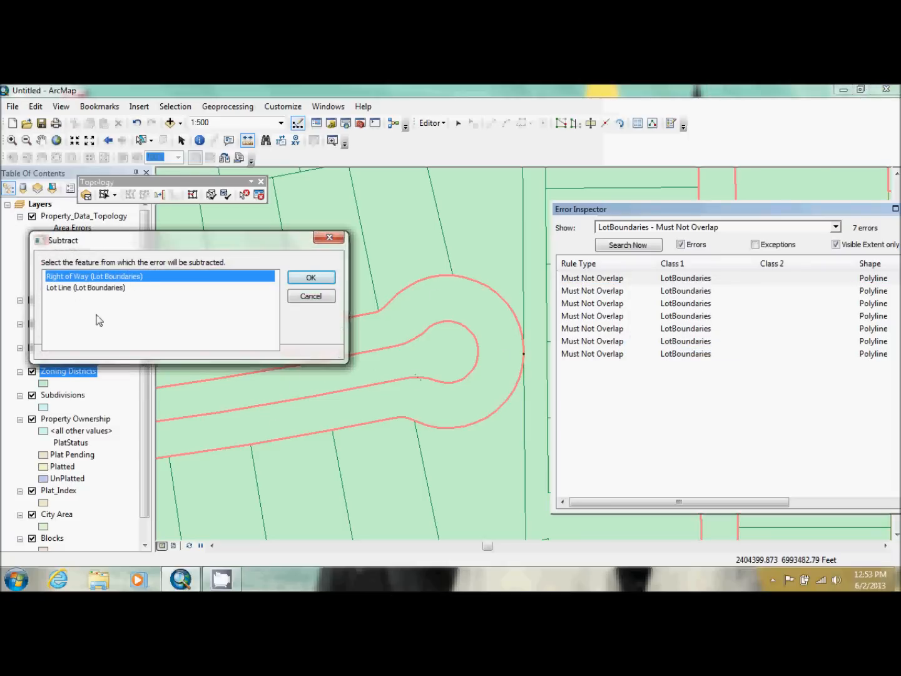
{"action": "left_click", "coordinate": [87, 288]}
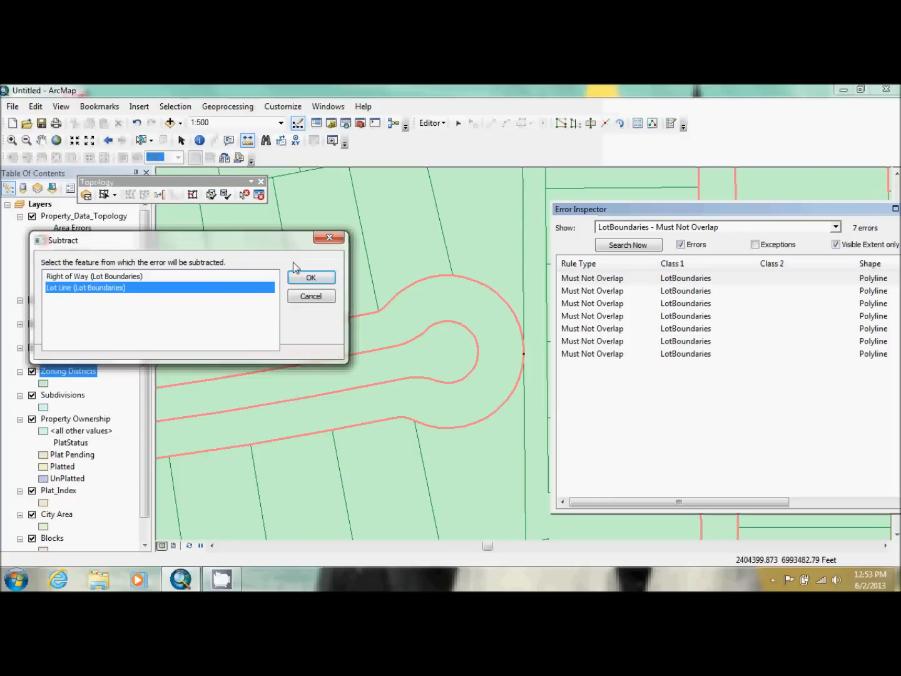
{"action": "left_click", "coordinate": [314, 300]}
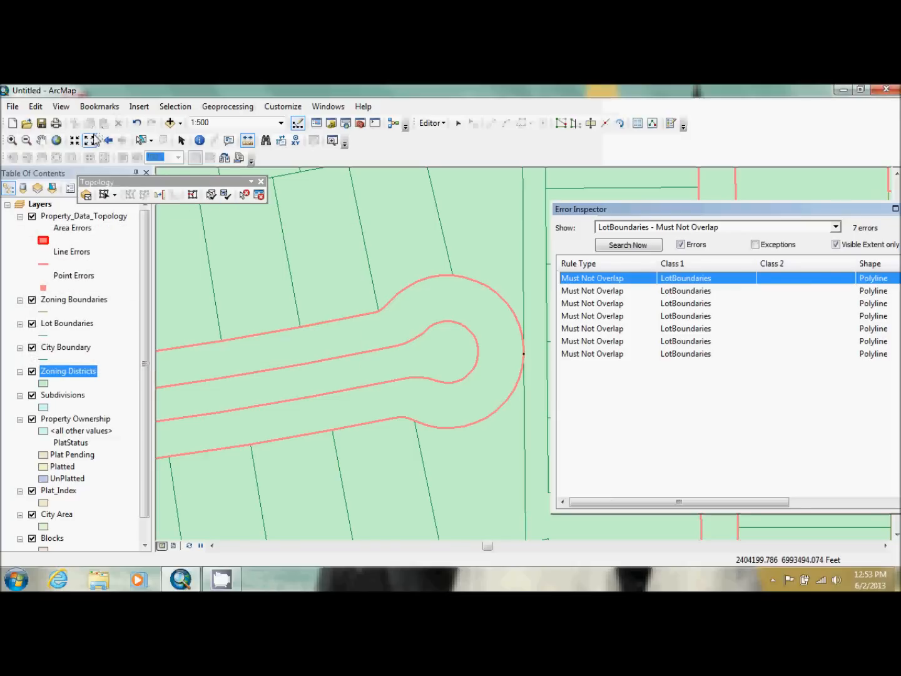
At 1:1,000 scale, subtract the first LotBoundaries overlap error from the Lot Line feature.
{"action": "left_click", "coordinate": [89, 140]}
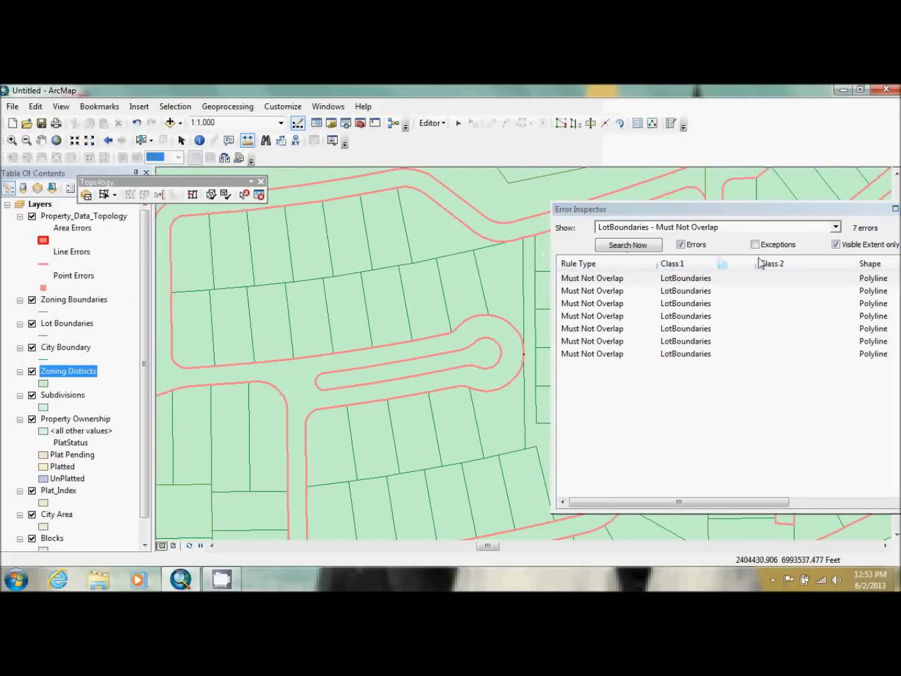
{"action": "right_click", "coordinate": [693, 280]}
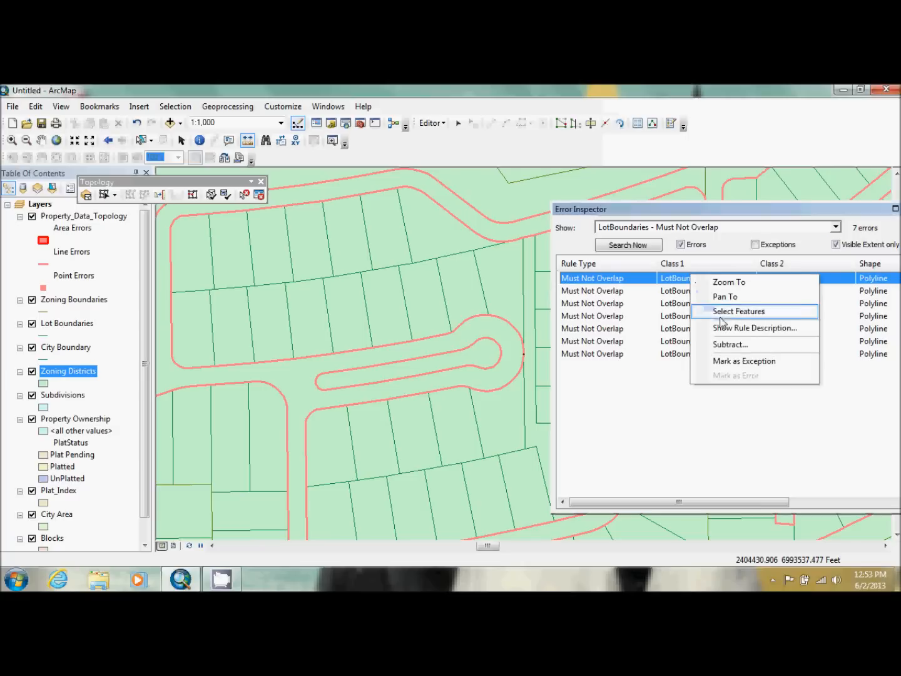
{"action": "left_click", "coordinate": [724, 344]}
{"action": "left_click", "coordinate": [95, 276]}
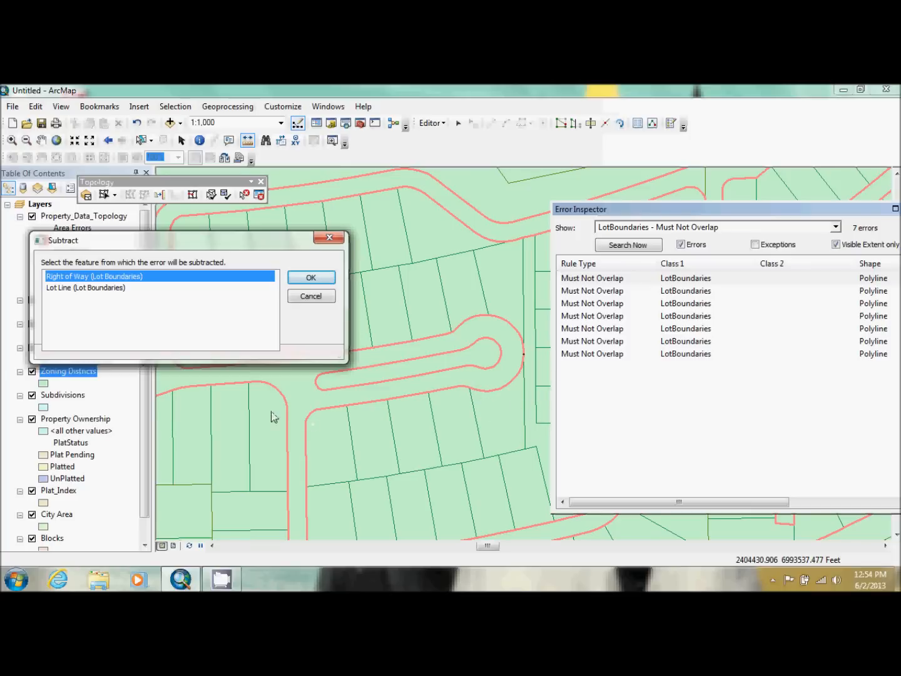
{"action": "left_click", "coordinate": [102, 289]}
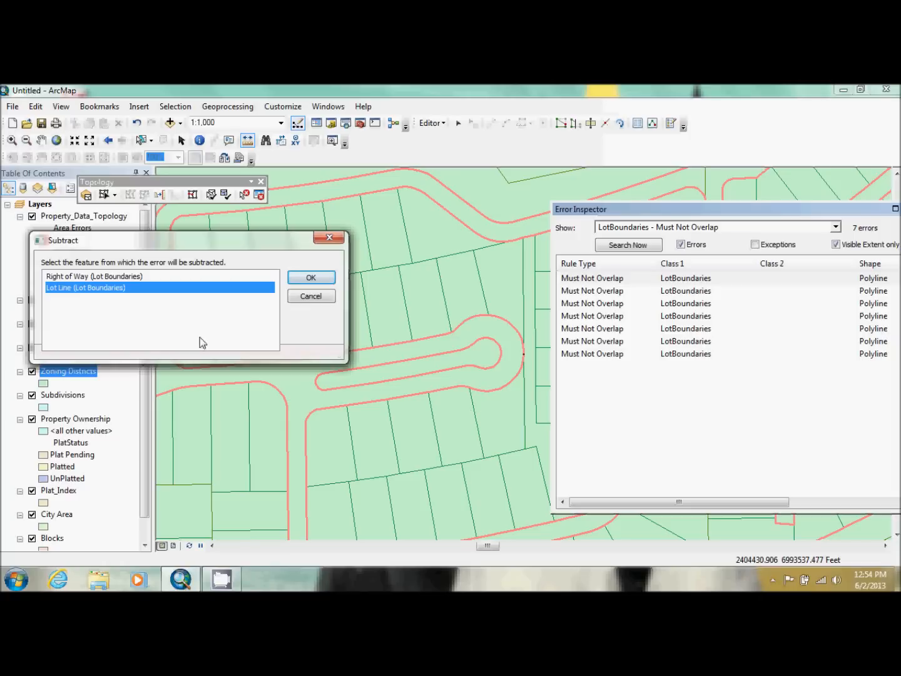
{"action": "left_click", "coordinate": [313, 280]}
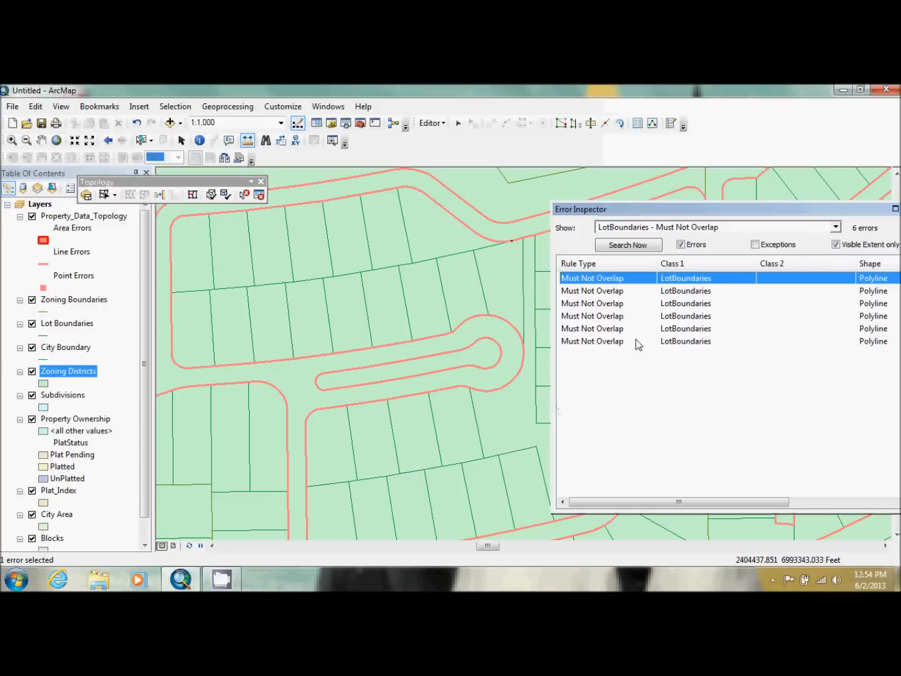
Pan to the next LotBoundaries overlap error and subtract it from the Lot Line feature.
{"action": "right_click", "coordinate": [638, 284]}
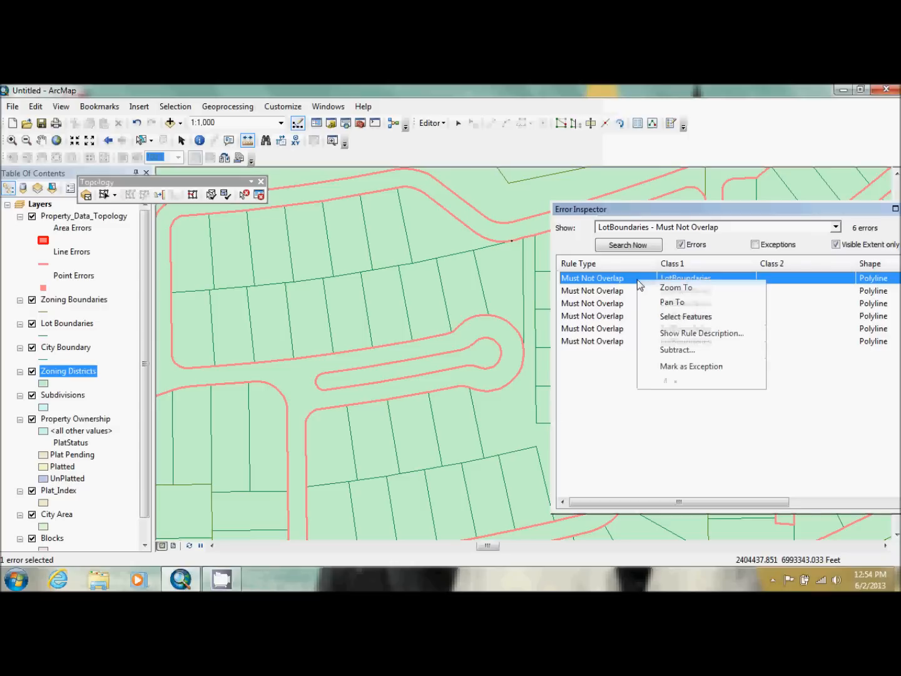
{"action": "left_click", "coordinate": [665, 304]}
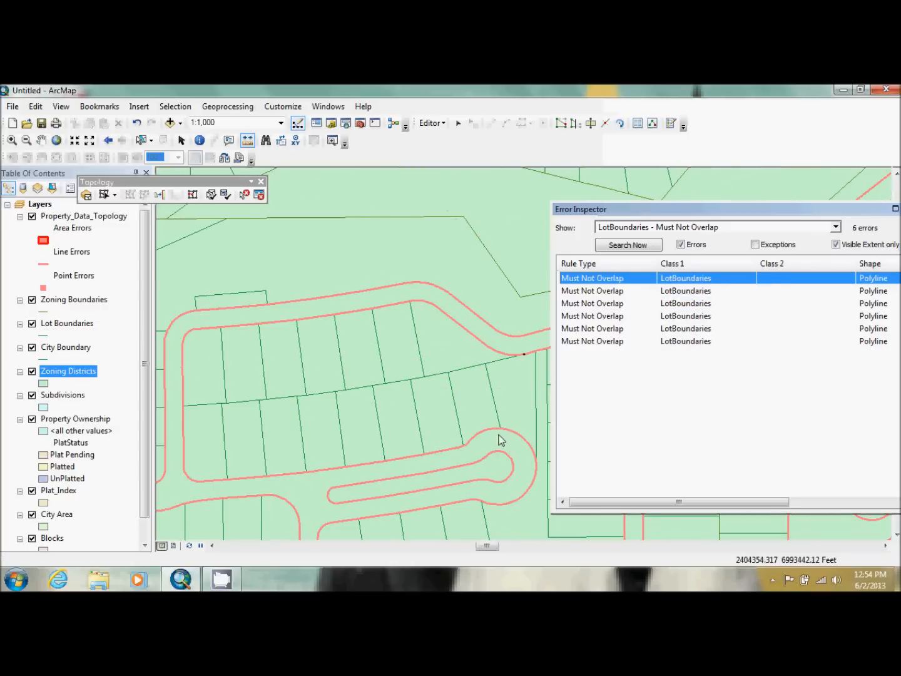
{"action": "right_click", "coordinate": [594, 278]}
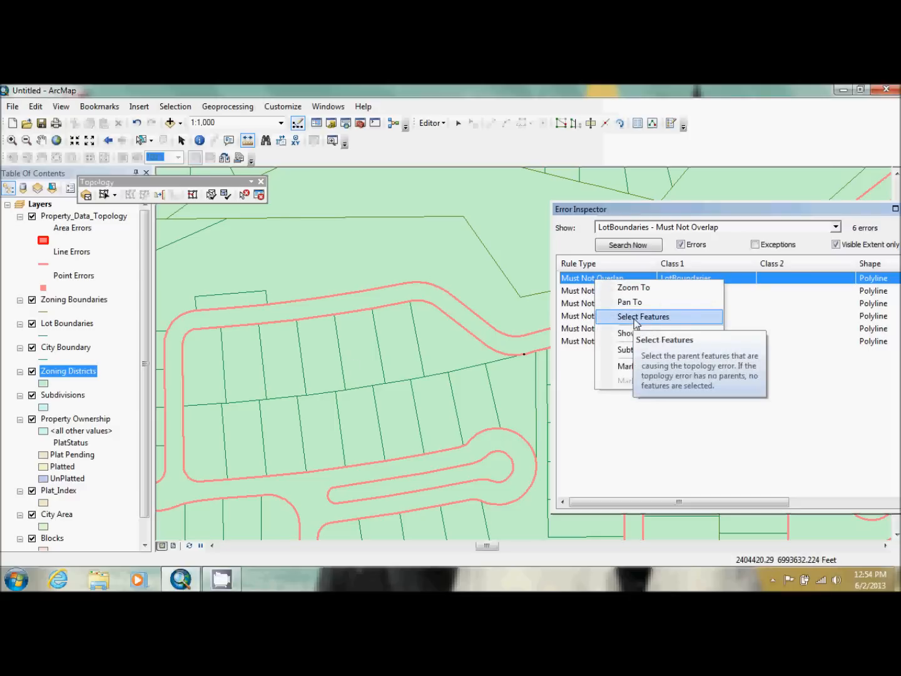
{"action": "left_click", "coordinate": [638, 349]}
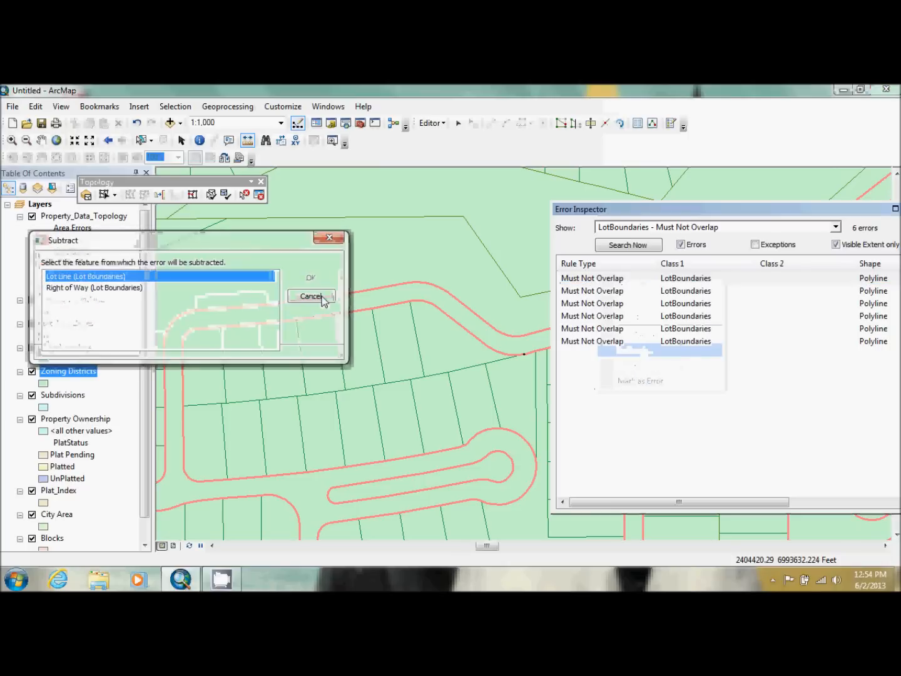
{"action": "left_click", "coordinate": [96, 278]}
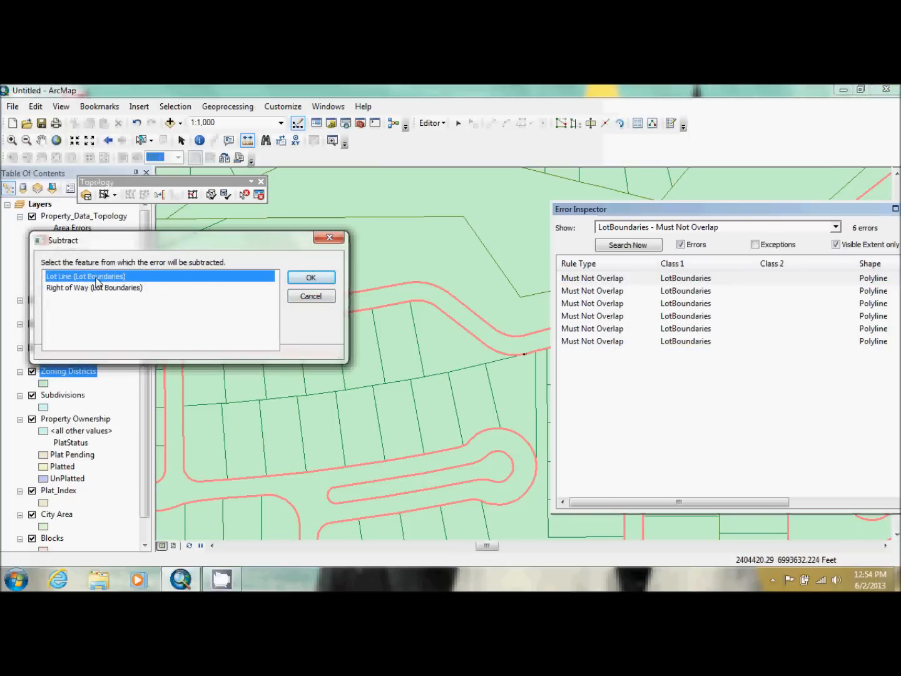
{"action": "left_click", "coordinate": [97, 289]}
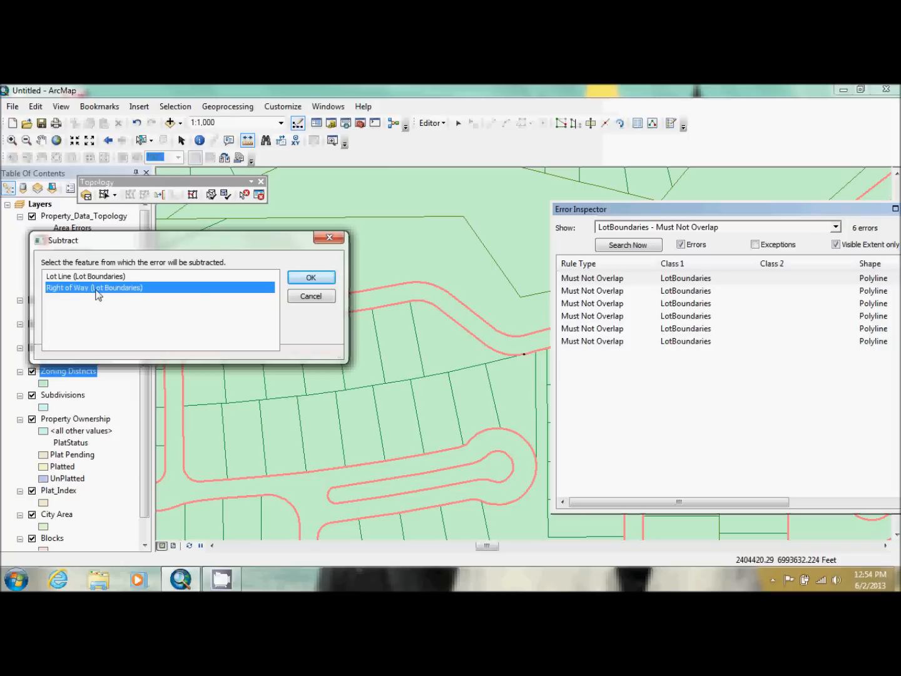
{"action": "left_click", "coordinate": [93, 279]}
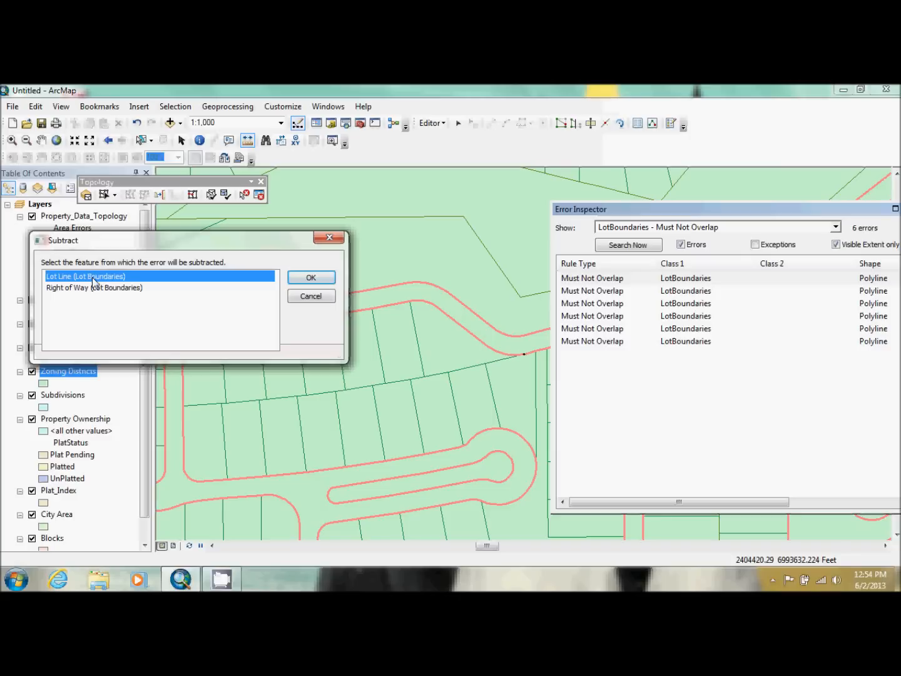
{"action": "left_click", "coordinate": [312, 278]}
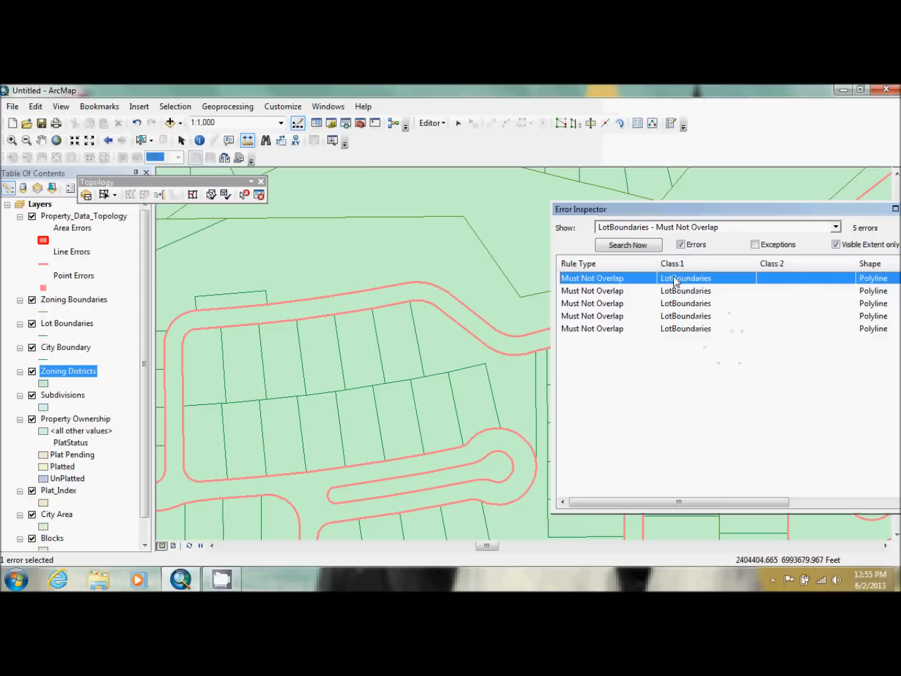
Pan the map to the next listed LotBoundaries overlap error and zoom out to 1:1,500 scale.
{"action": "right_click", "coordinate": [675, 282]}
{"action": "left_click", "coordinate": [677, 298]}
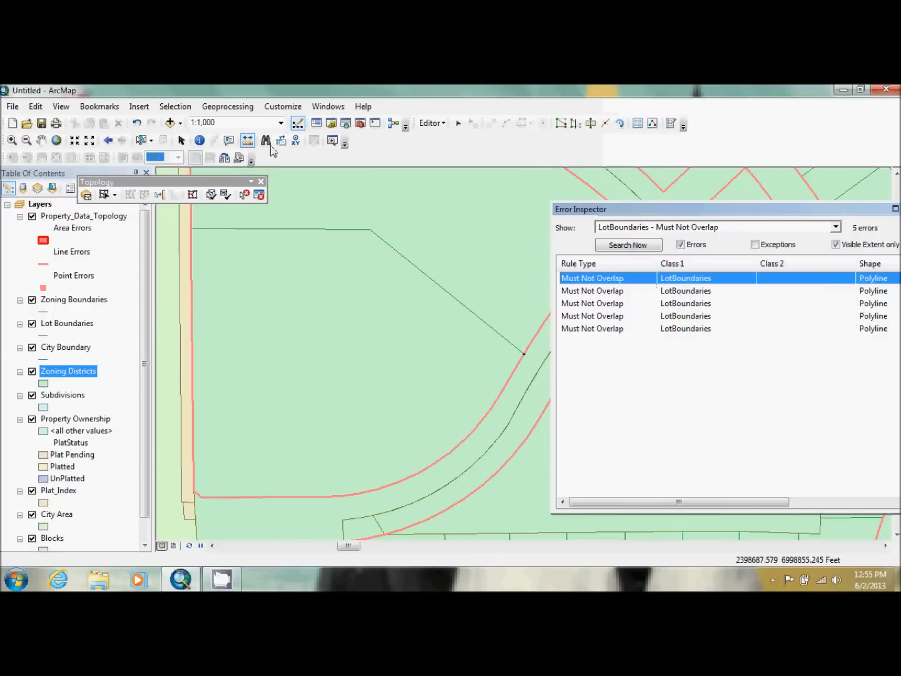
{"action": "left_click", "coordinate": [89, 140]}
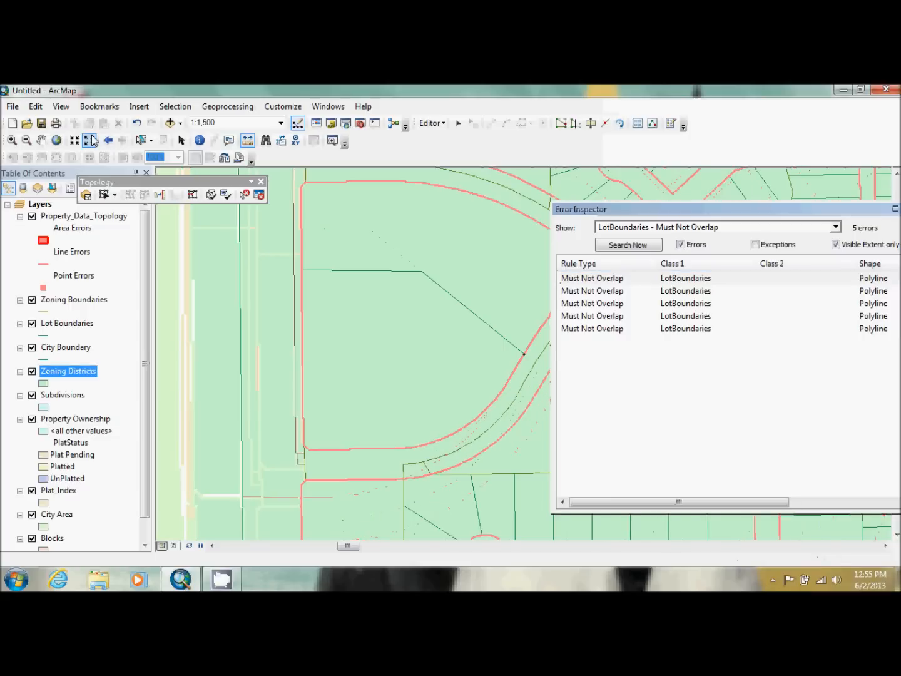
{"action": "right_click", "coordinate": [623, 281]}
{"action": "left_click", "coordinate": [668, 347]}
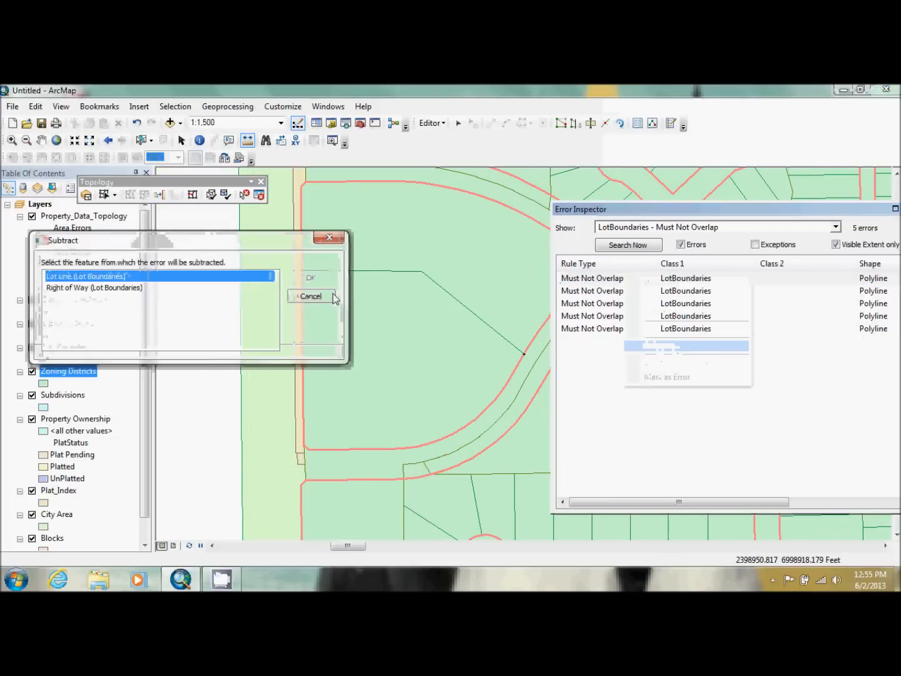
{"action": "left_click", "coordinate": [118, 288]}
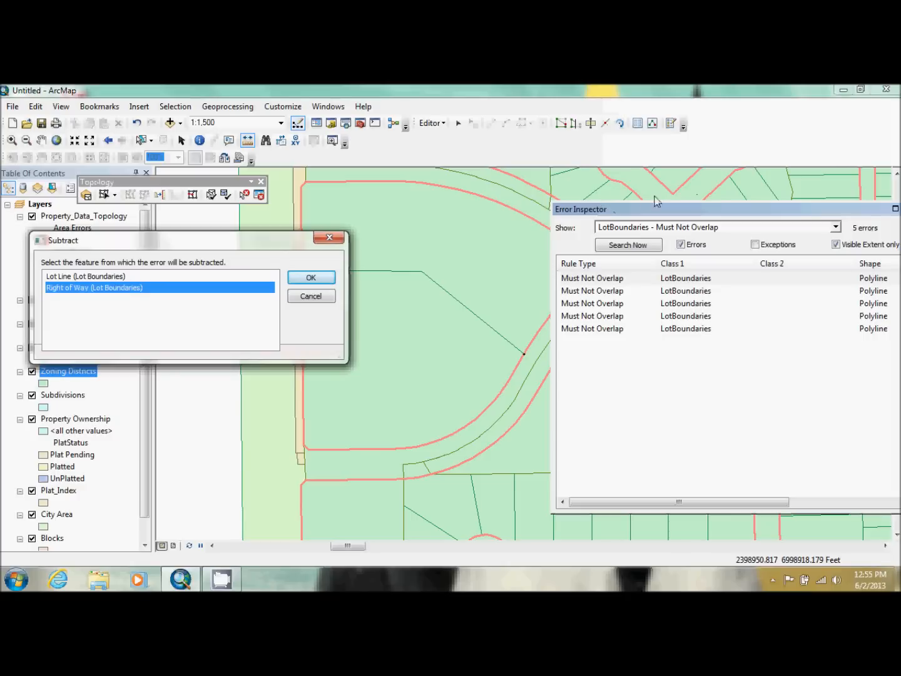
{"action": "left_click", "coordinate": [312, 300]}
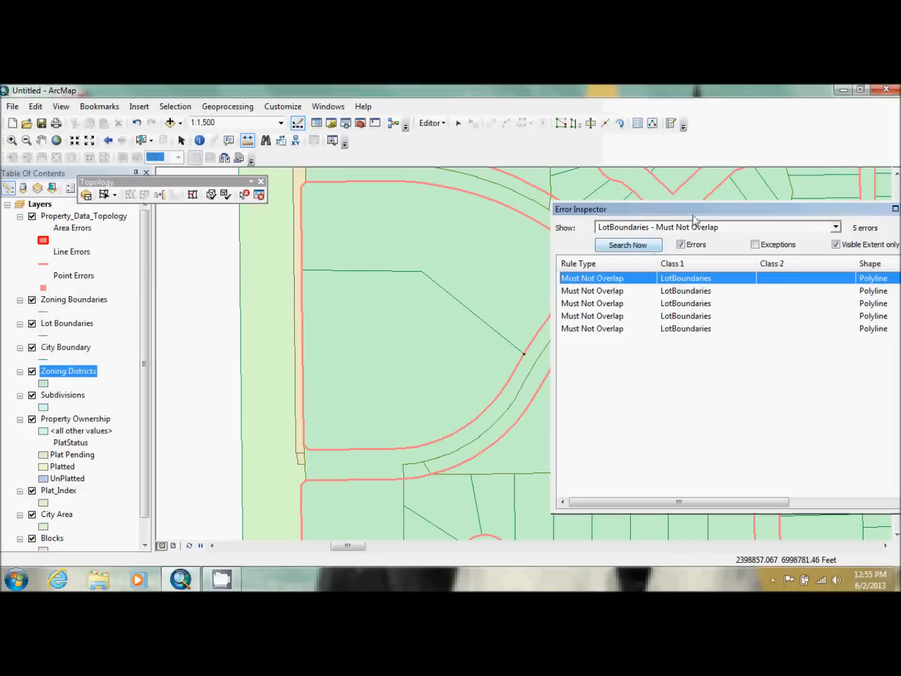
Subtract the overlap error along the curved right of way from the Lot Line feature.
{"action": "left_click_drag", "start_coordinate": [692, 214], "coordinate": [747, 217]}
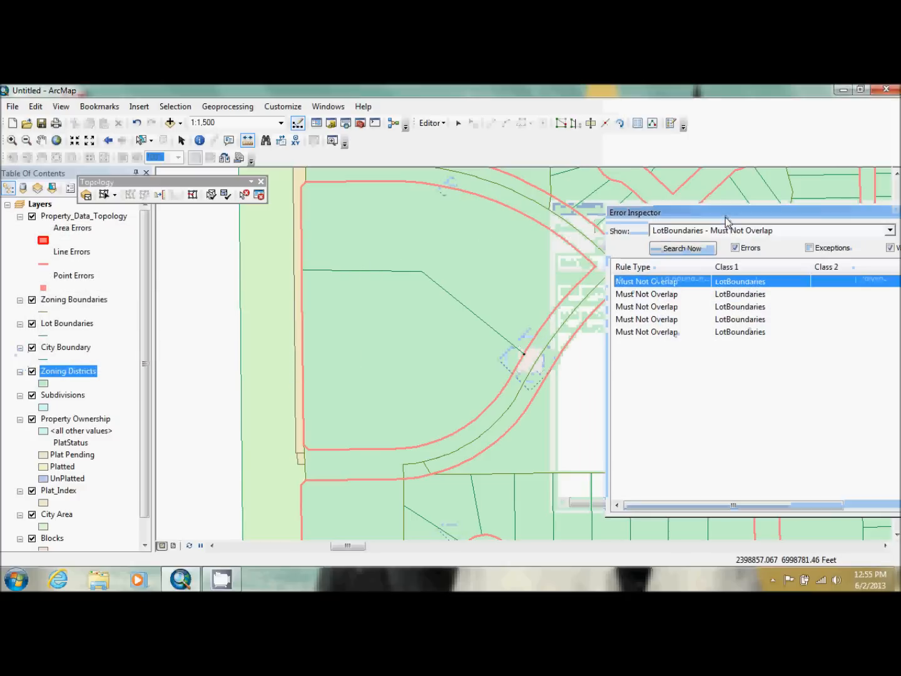
{"action": "right_click", "coordinate": [674, 283]}
{"action": "left_click", "coordinate": [714, 349]}
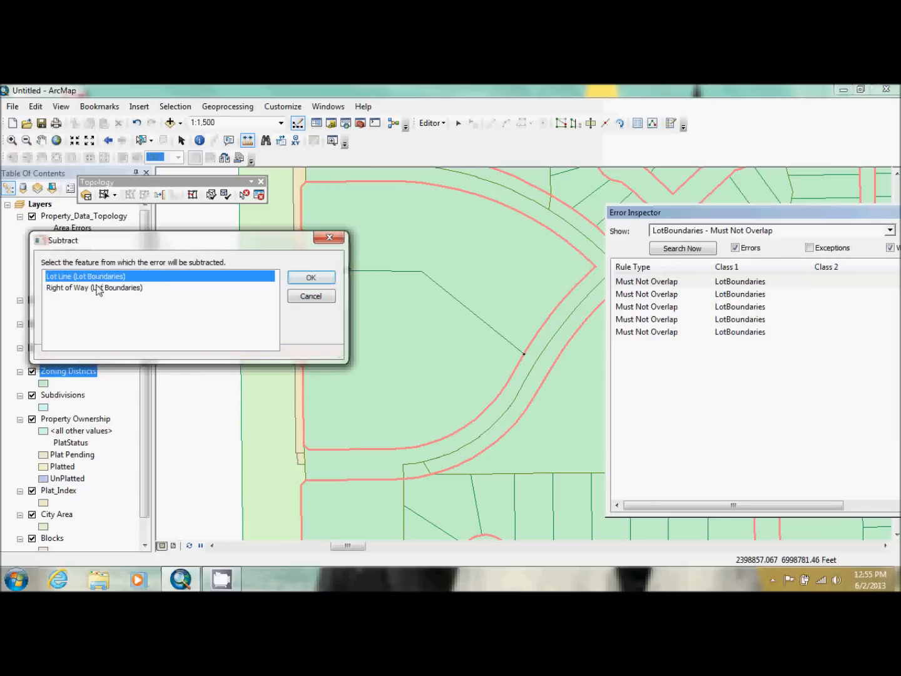
{"action": "left_click", "coordinate": [98, 290]}
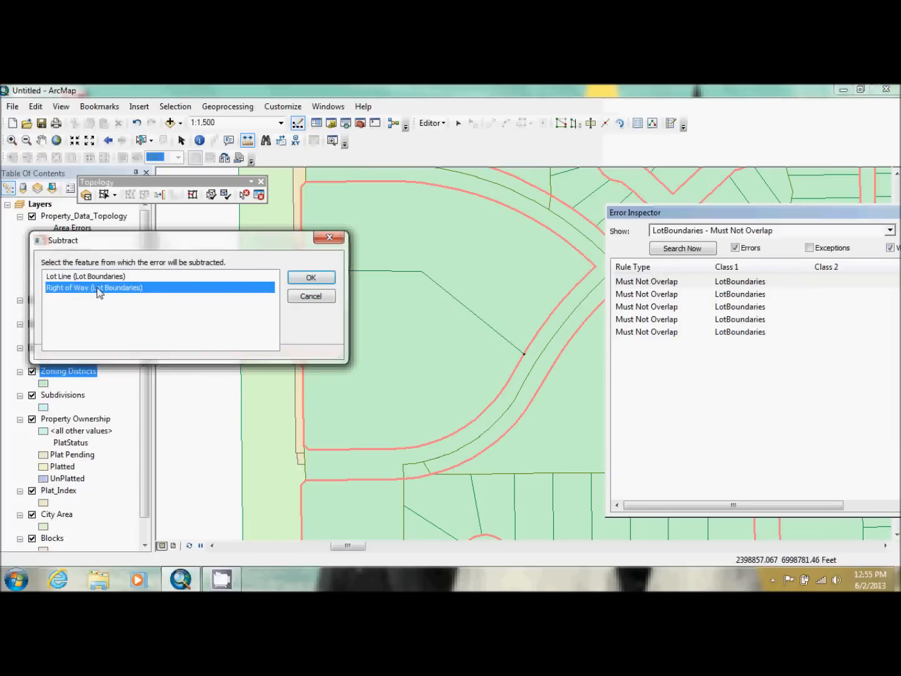
{"action": "left_click", "coordinate": [99, 279]}
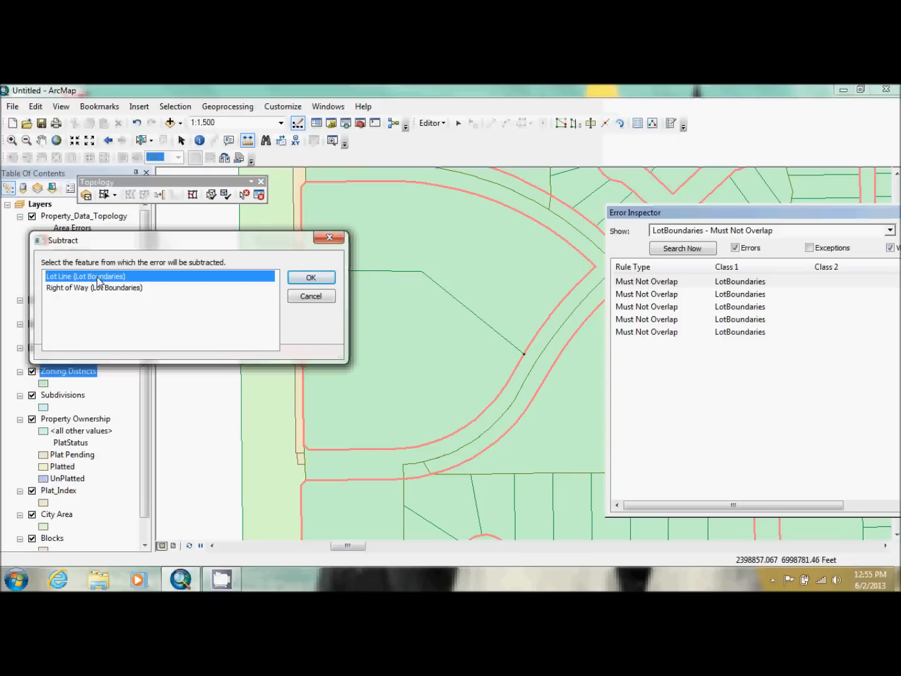
{"action": "left_click", "coordinate": [311, 277]}
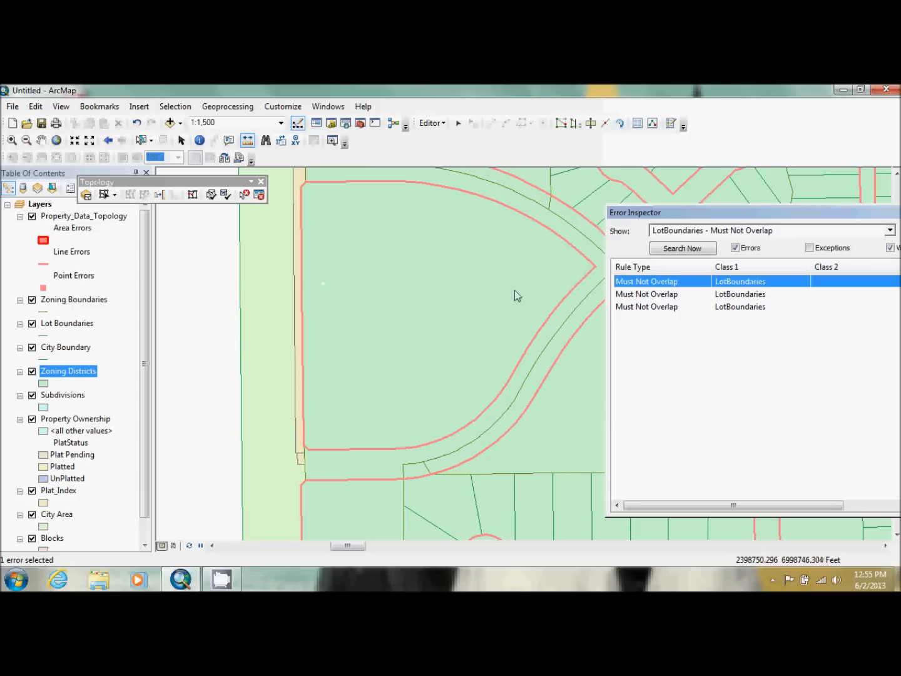
Pan to the overlap error at the end of the cul-de-sac and subtract it from the Lot Line feature.
{"action": "right_click", "coordinate": [655, 289]}
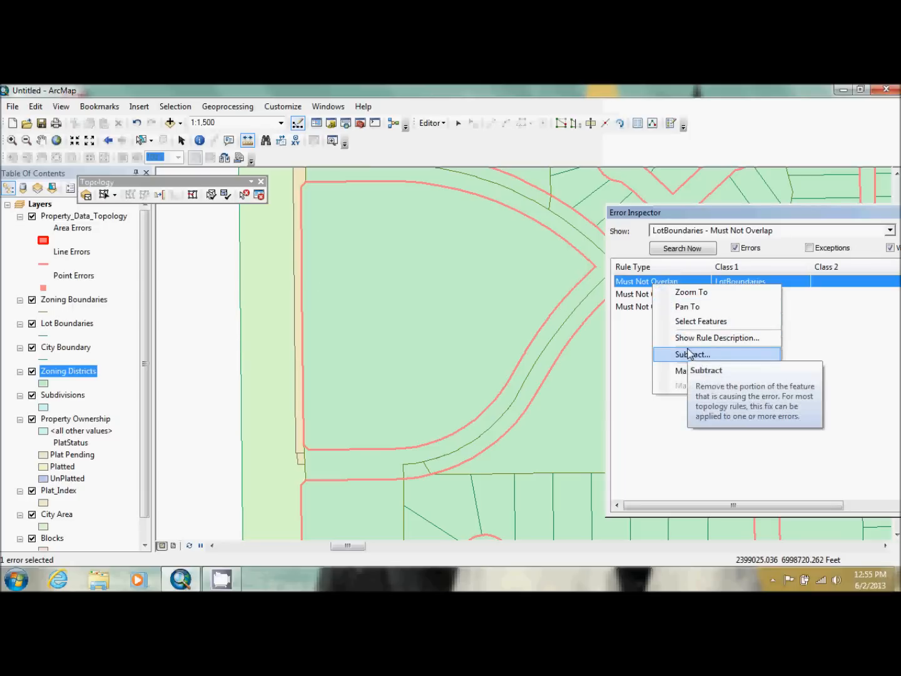
{"action": "left_click", "coordinate": [693, 307]}
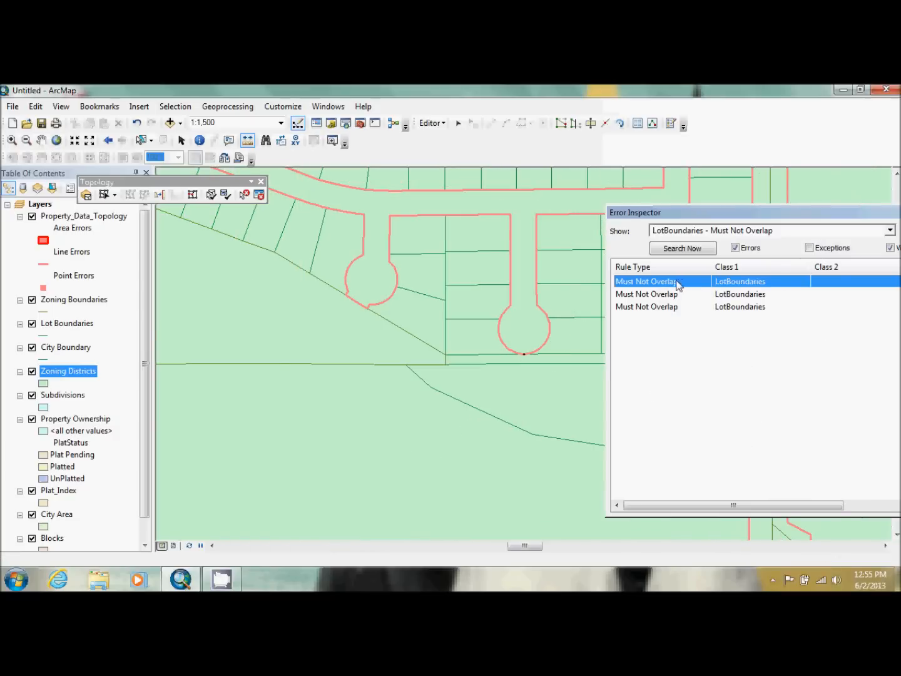
{"action": "right_click", "coordinate": [677, 286]}
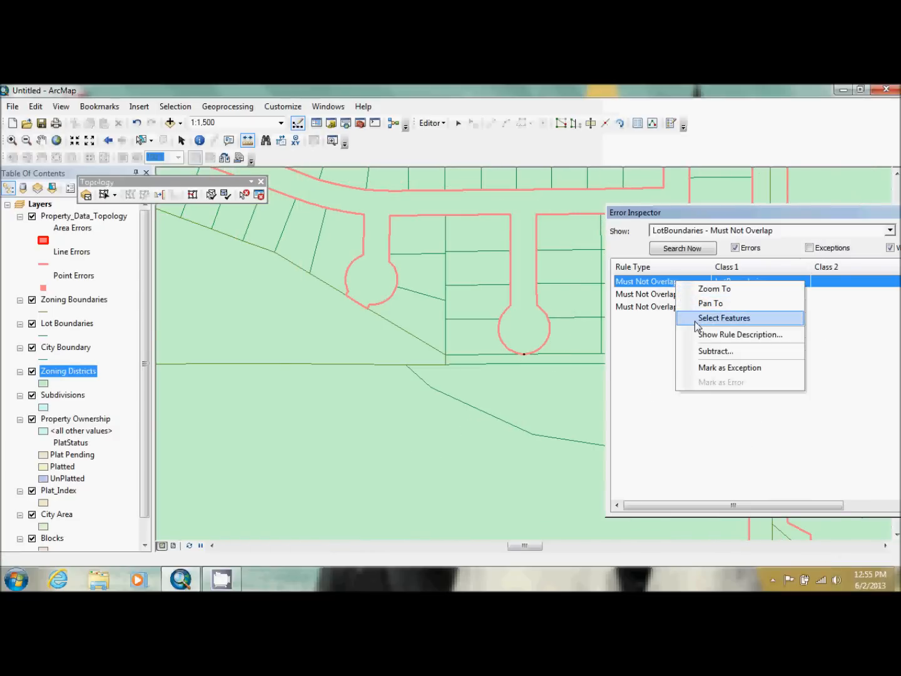
{"action": "left_click", "coordinate": [719, 352]}
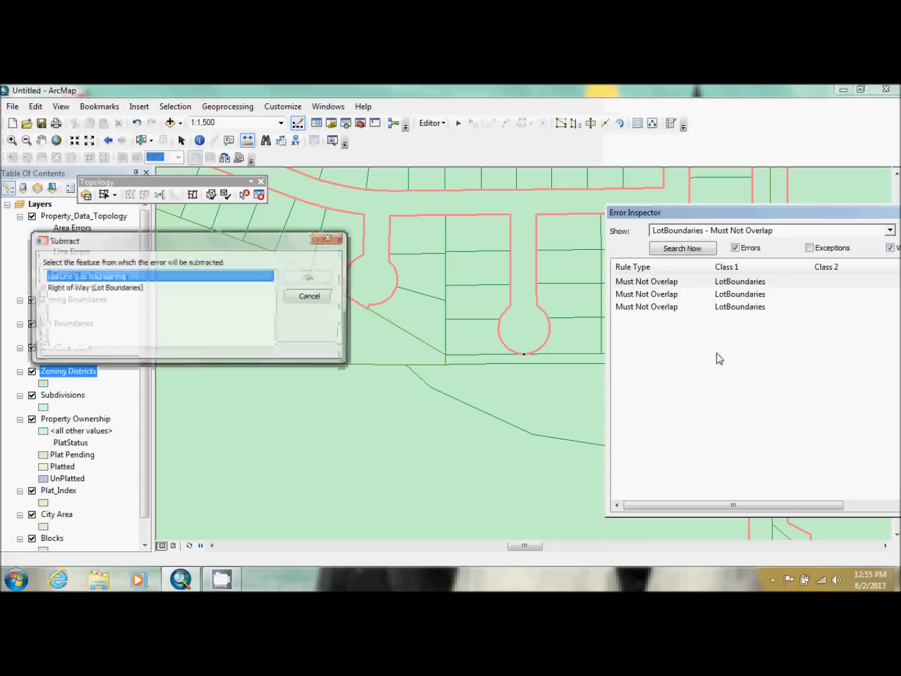
{"action": "left_click", "coordinate": [108, 288]}
{"action": "left_click", "coordinate": [105, 278]}
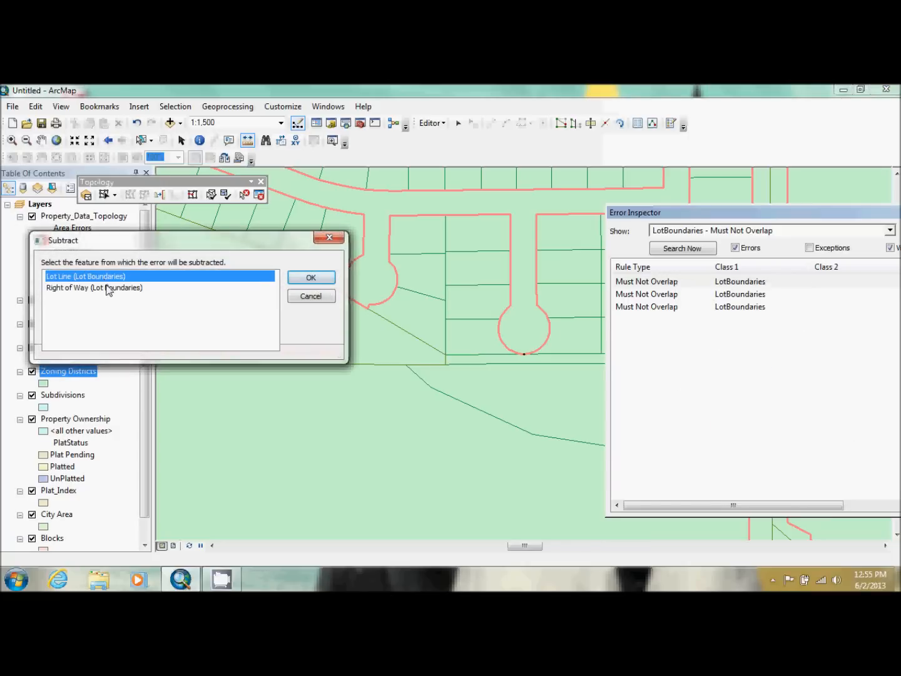
{"action": "left_click", "coordinate": [109, 288]}
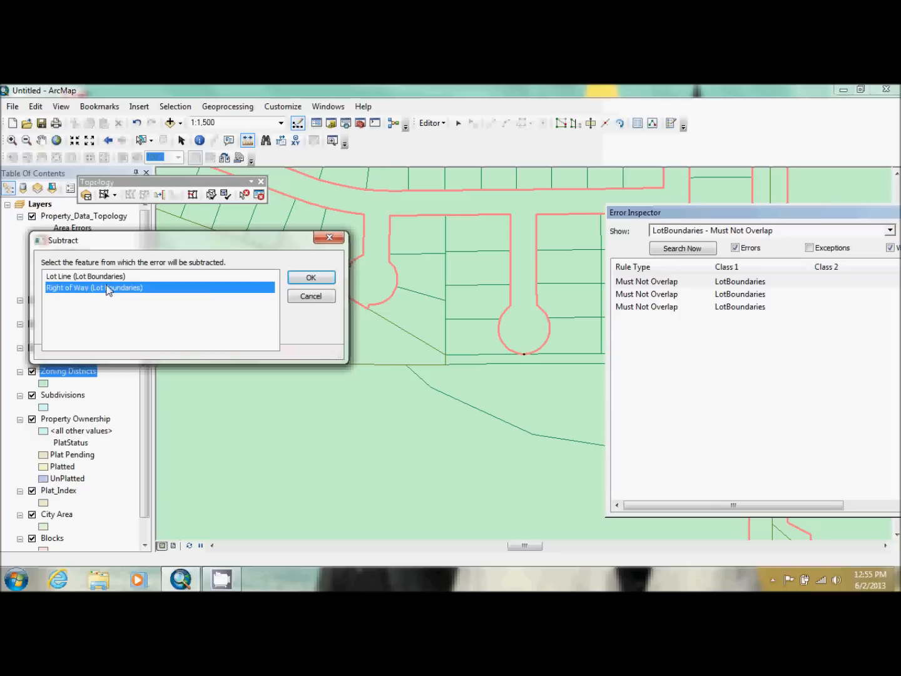
{"action": "left_click", "coordinate": [116, 279]}
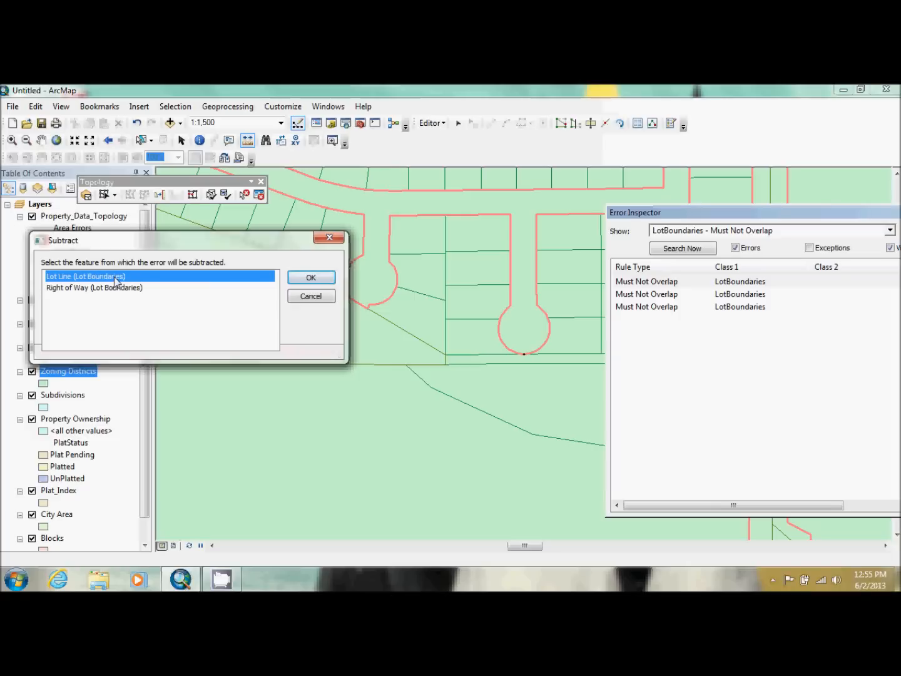
{"action": "left_click", "coordinate": [114, 276]}
{"action": "left_click", "coordinate": [114, 277]}
{"action": "left_click", "coordinate": [309, 278]}
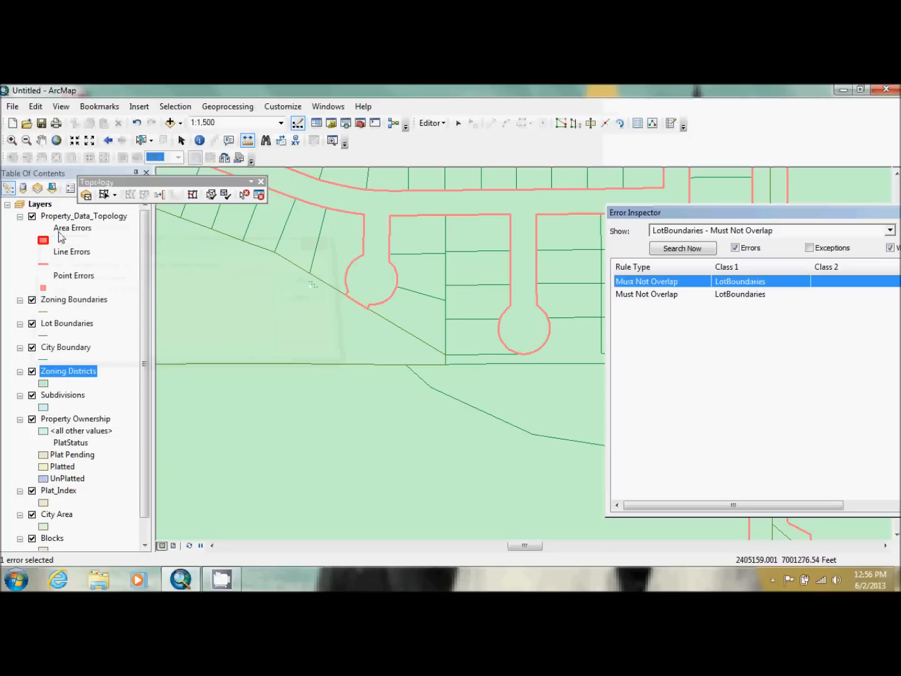
Hide the Property_Data_Topology layer and undo the cul-de-sac's Lot Line subtraction.
{"action": "left_click", "coordinate": [32, 217]}
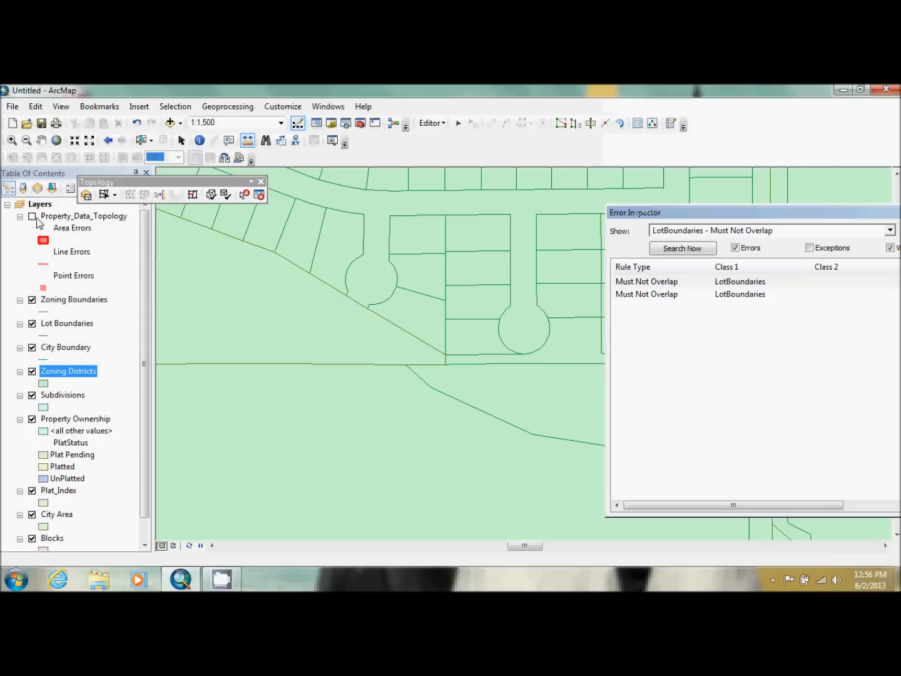
{"action": "left_click", "coordinate": [142, 138]}
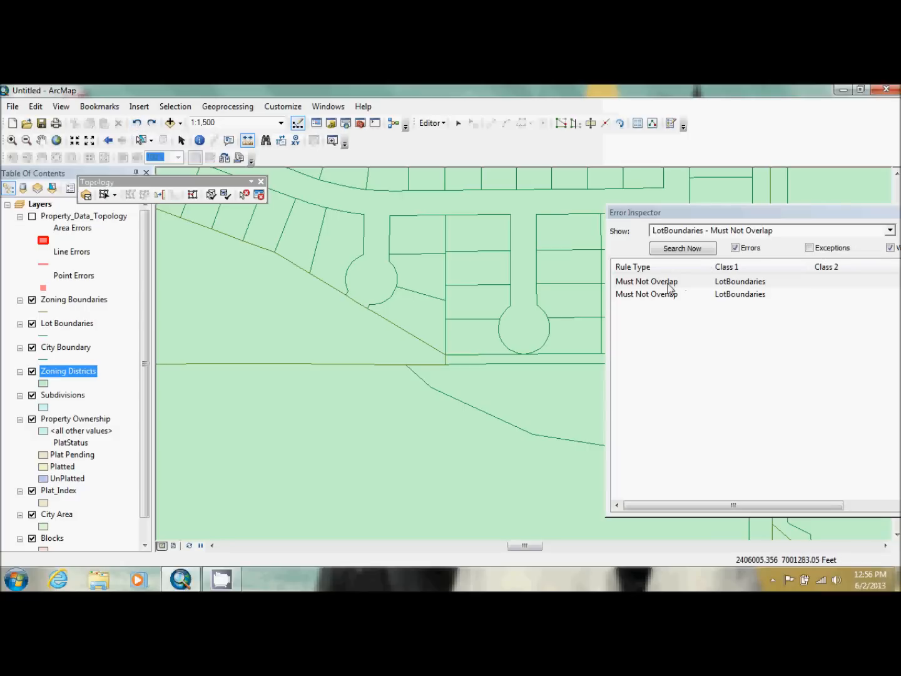
Search again for LotBoundaries overlap errors and subtract the listed one from the Right of Way feature.
{"action": "left_click", "coordinate": [682, 250]}
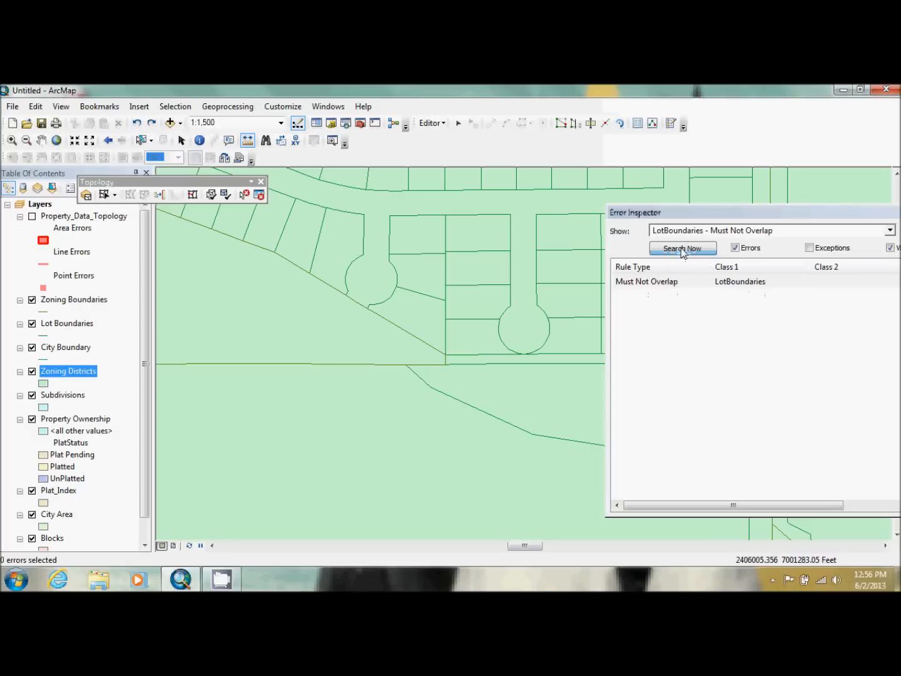
{"action": "left_click", "coordinate": [658, 284]}
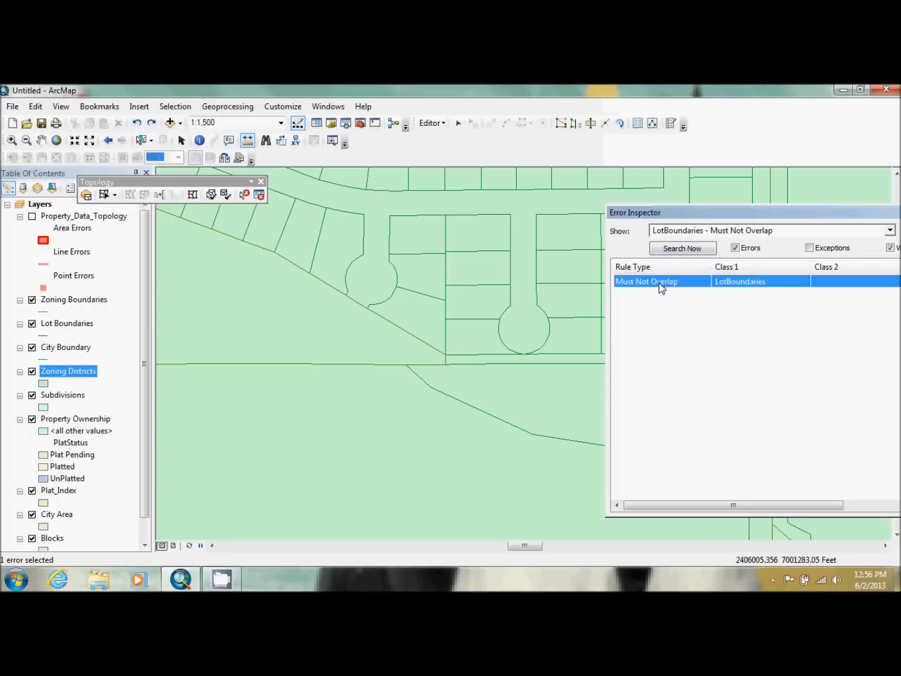
{"action": "right_click", "coordinate": [659, 284]}
{"action": "left_click", "coordinate": [689, 353]}
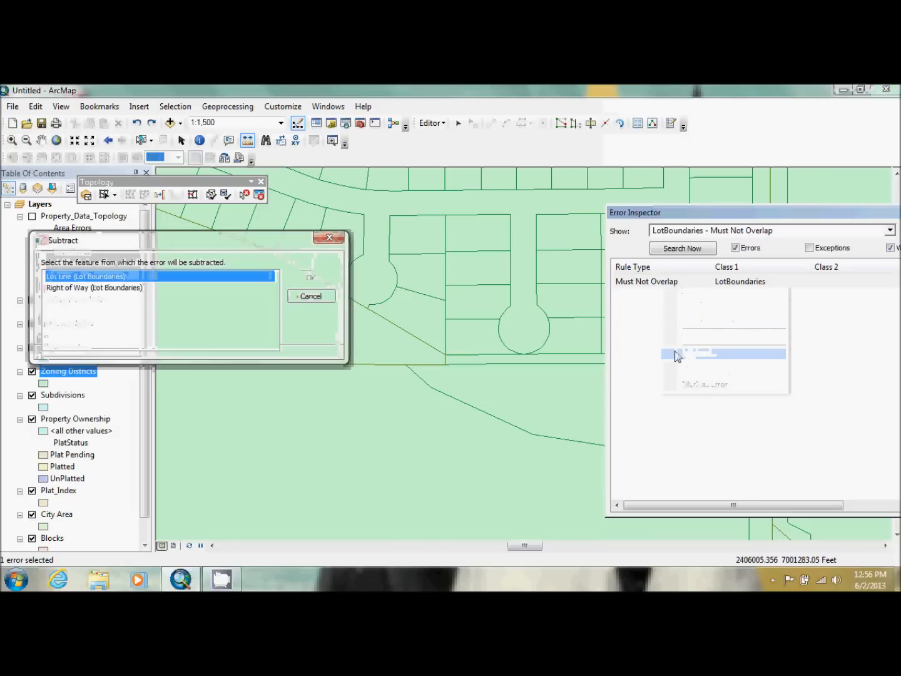
{"action": "left_click", "coordinate": [118, 289]}
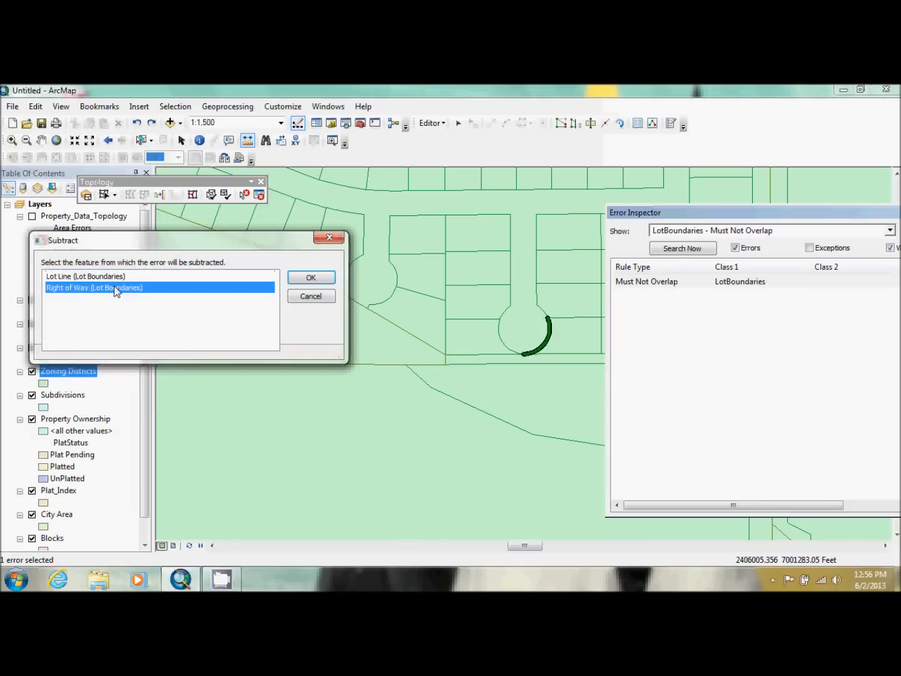
{"action": "left_click", "coordinate": [299, 280]}
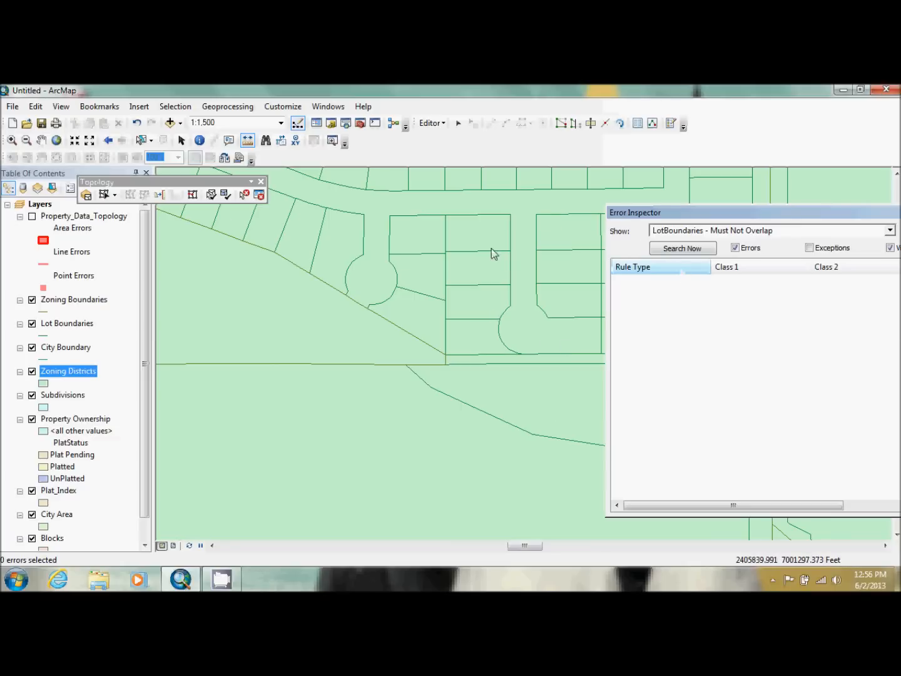
Undo the Right of Way subtraction and show the Property_Data_Topology layer again.
{"action": "left_click", "coordinate": [138, 122]}
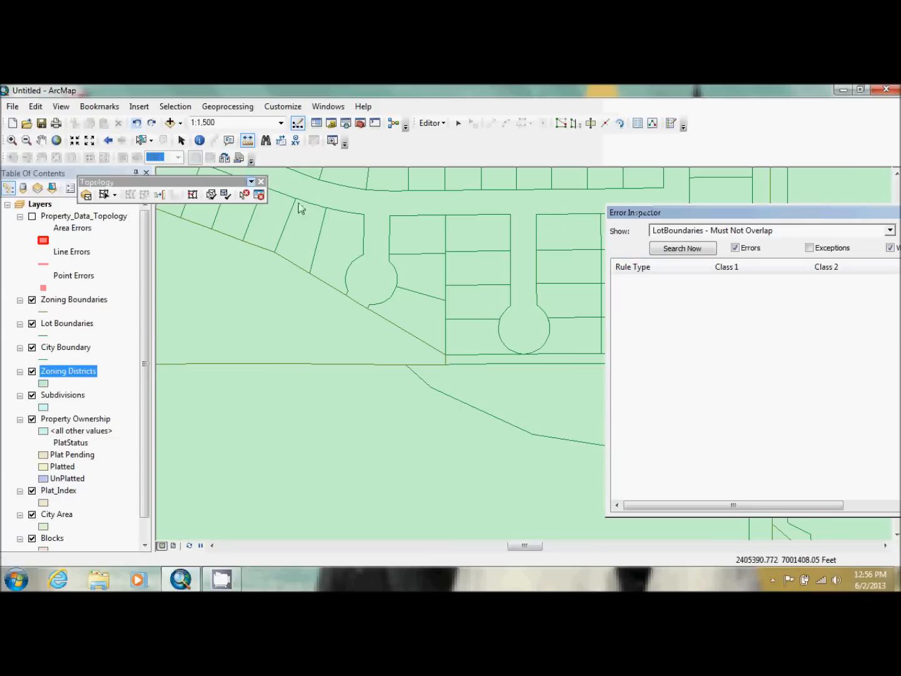
{"action": "left_click", "coordinate": [33, 217]}
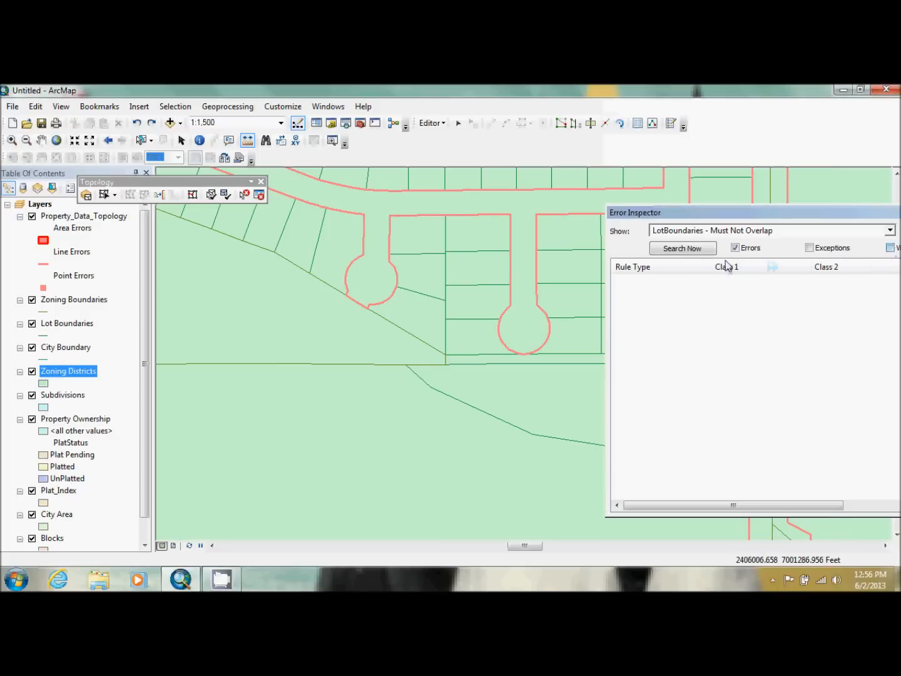
Search again for LotBoundaries overlap errors and subtract the one at the end of the cul-de-sac from the Lot Line feature.
{"action": "left_click", "coordinate": [689, 249]}
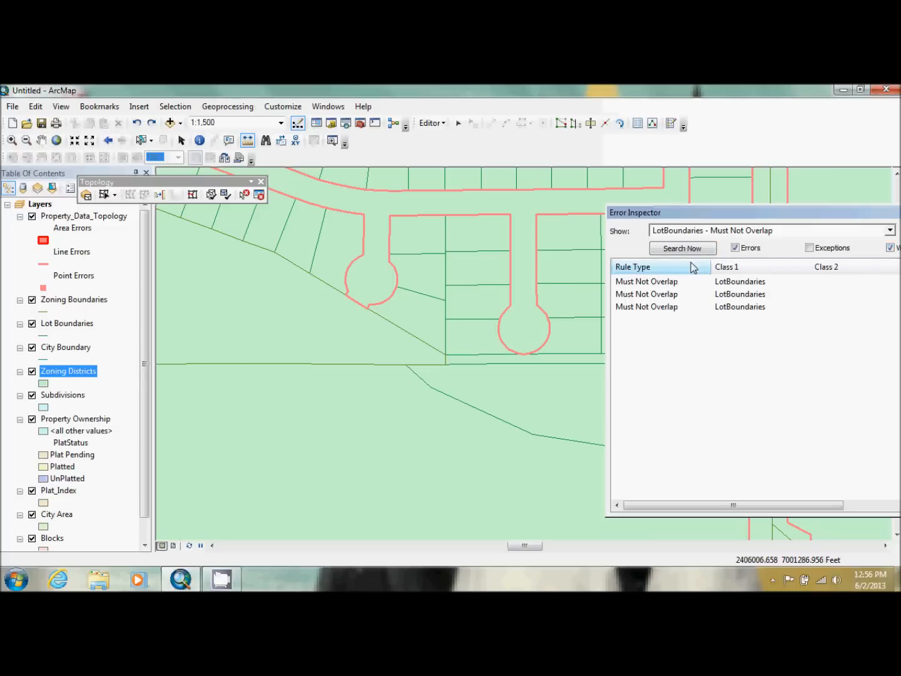
{"action": "left_click", "coordinate": [678, 283]}
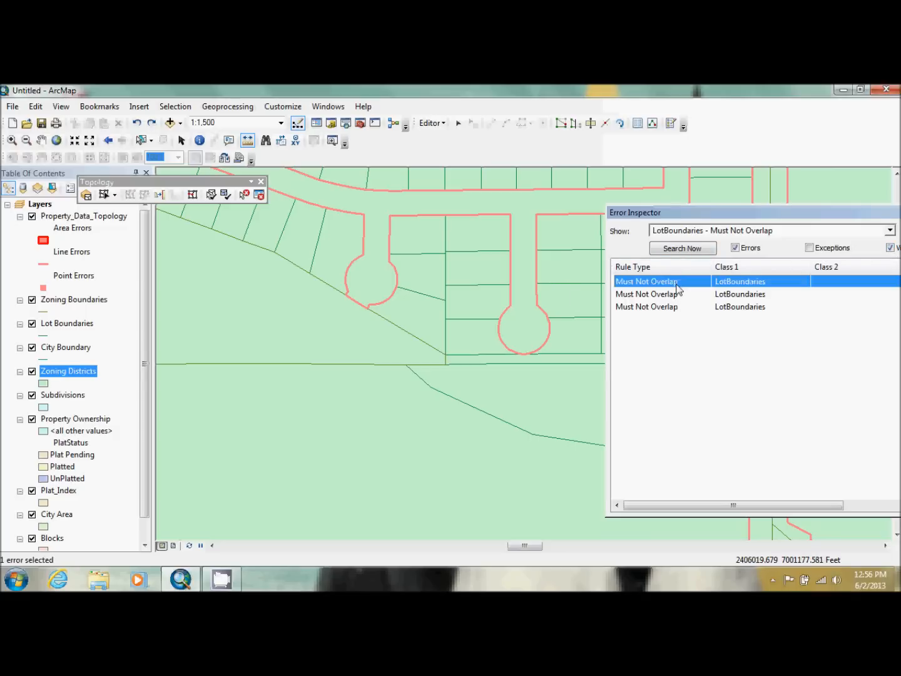
{"action": "left_click", "coordinate": [676, 296]}
{"action": "left_click", "coordinate": [671, 308]}
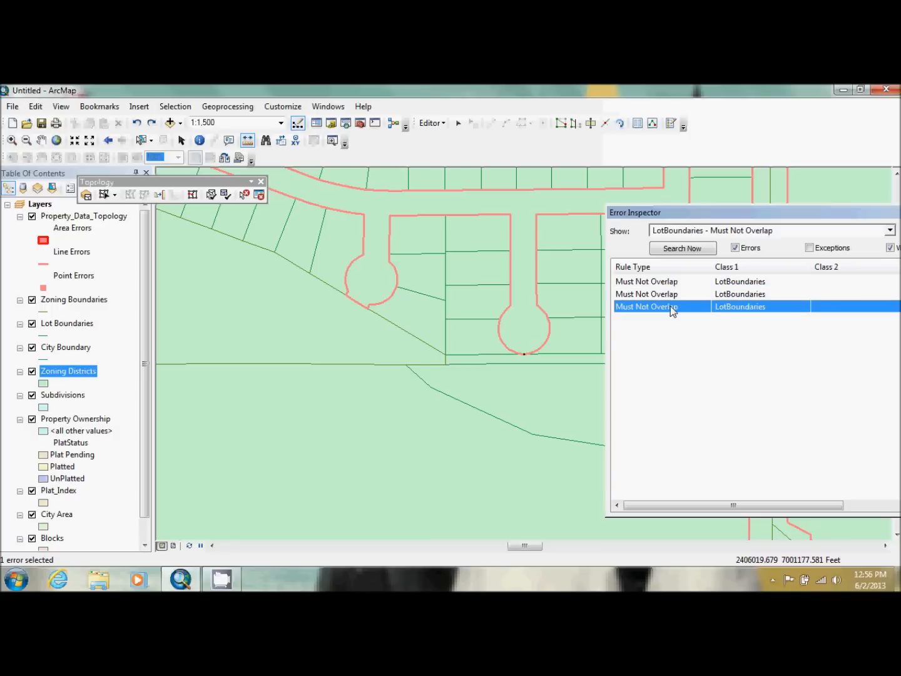
{"action": "right_click", "coordinate": [671, 308]}
{"action": "left_click", "coordinate": [678, 375]}
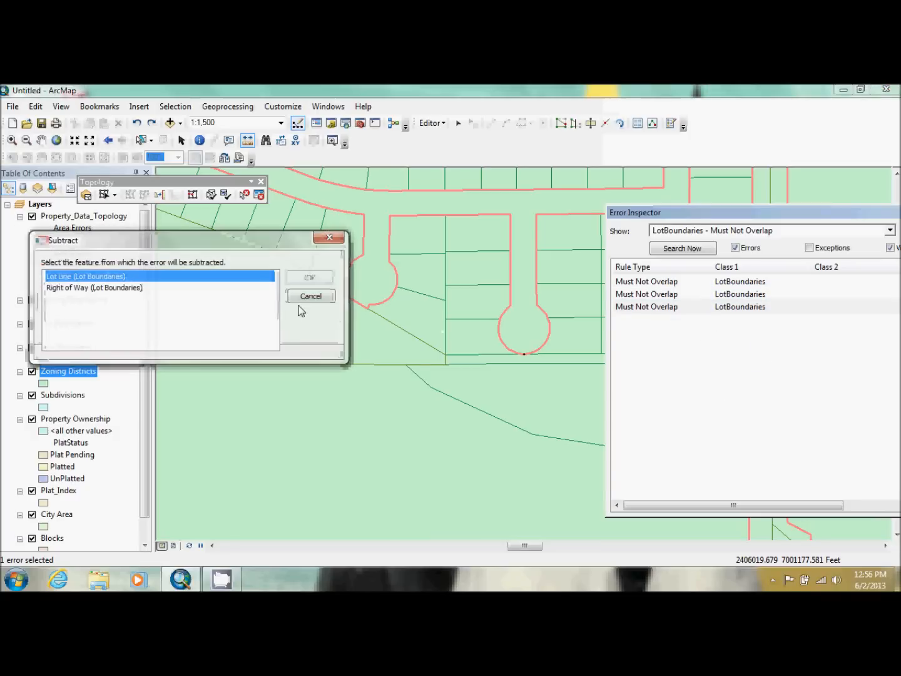
{"action": "left_click", "coordinate": [128, 288]}
{"action": "left_click", "coordinate": [126, 277]}
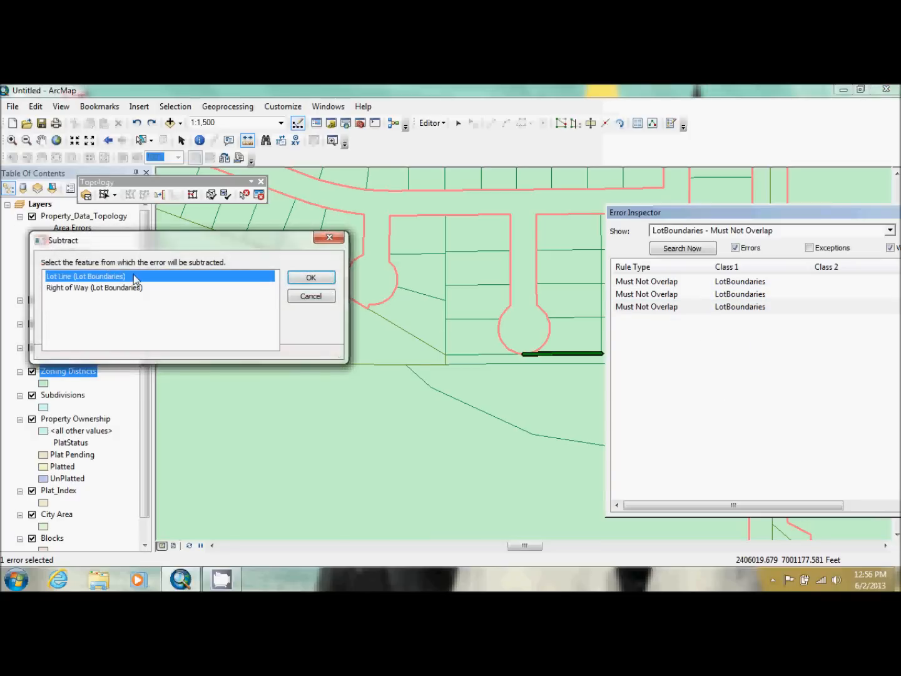
{"action": "left_click", "coordinate": [311, 279]}
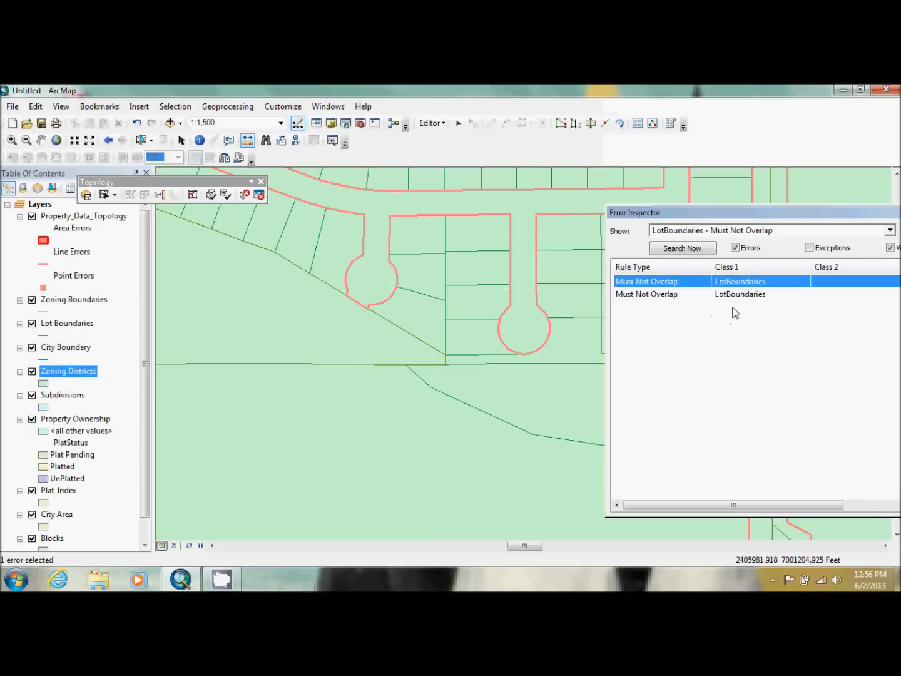
Pan to the first remaining overlap error and subtract it from the first of the two listed Lot Line features.
{"action": "right_click", "coordinate": [658, 284]}
{"action": "left_click", "coordinate": [684, 305]}
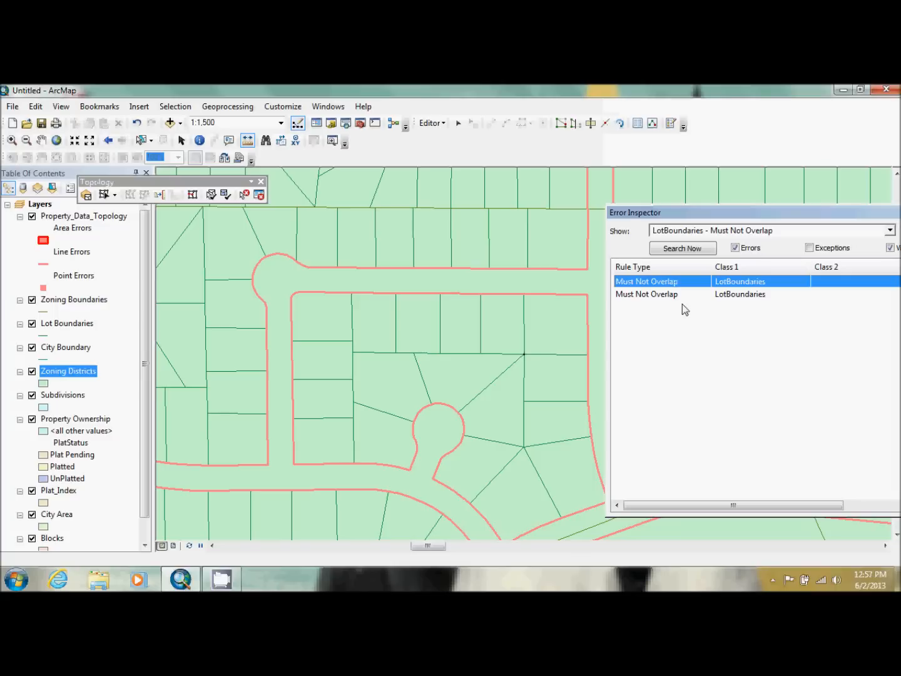
{"action": "right_click", "coordinate": [670, 288]}
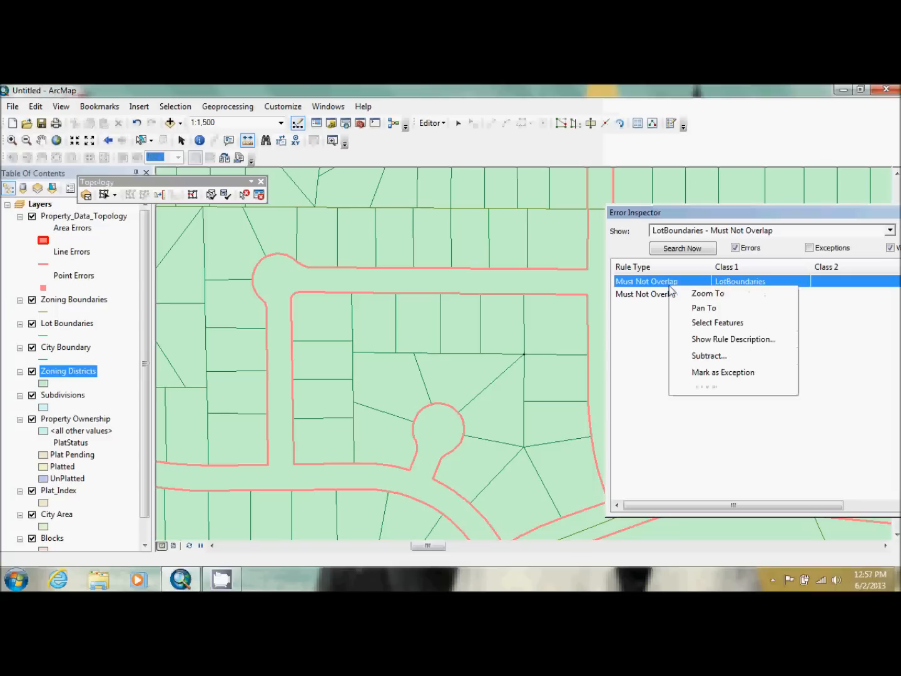
{"action": "left_click", "coordinate": [696, 355]}
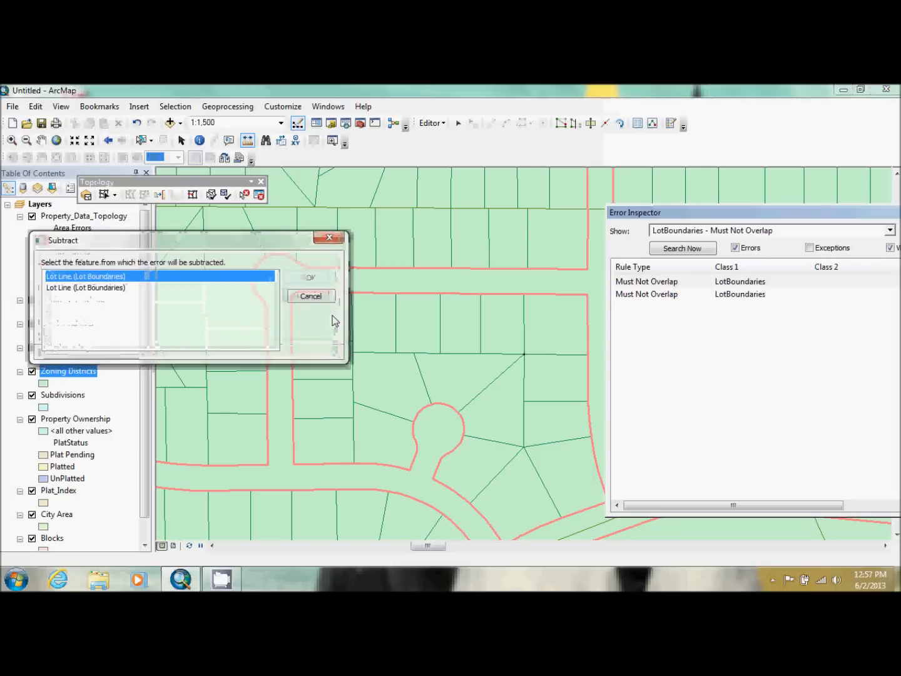
{"action": "left_click", "coordinate": [92, 290]}
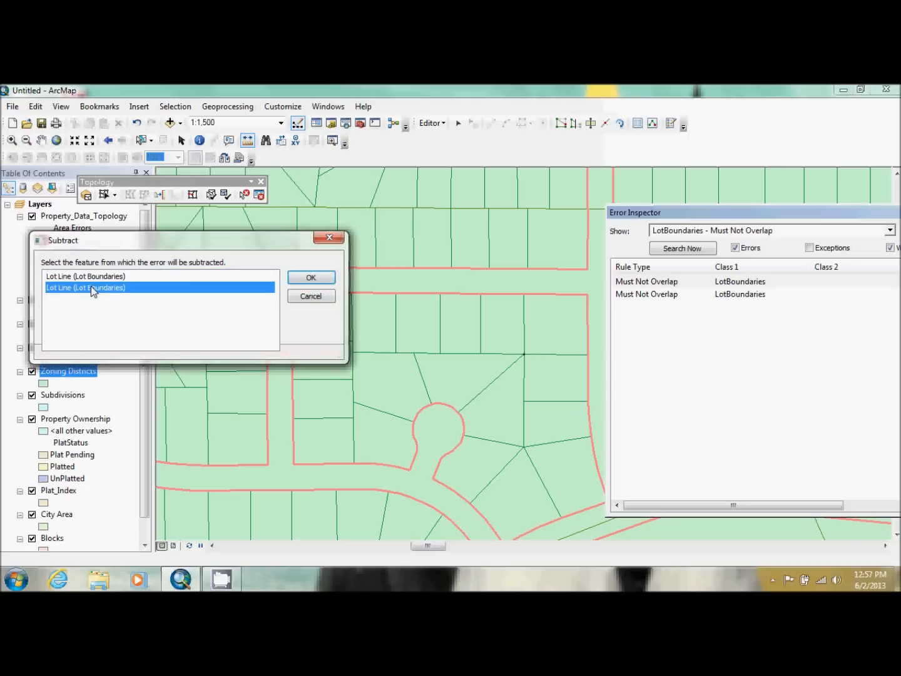
{"action": "left_click", "coordinate": [92, 277]}
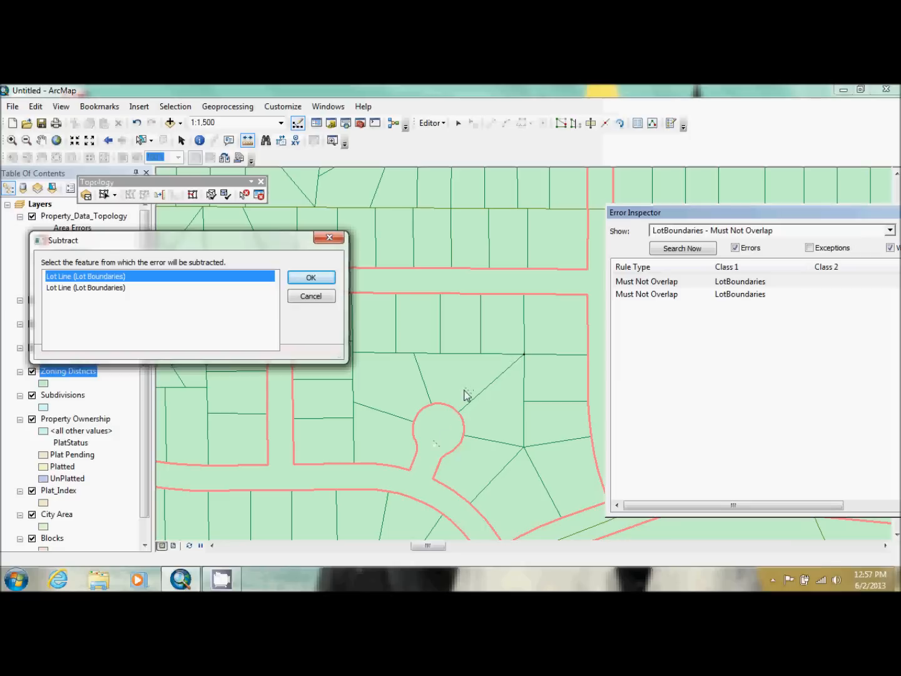
{"action": "left_click", "coordinate": [108, 289]}
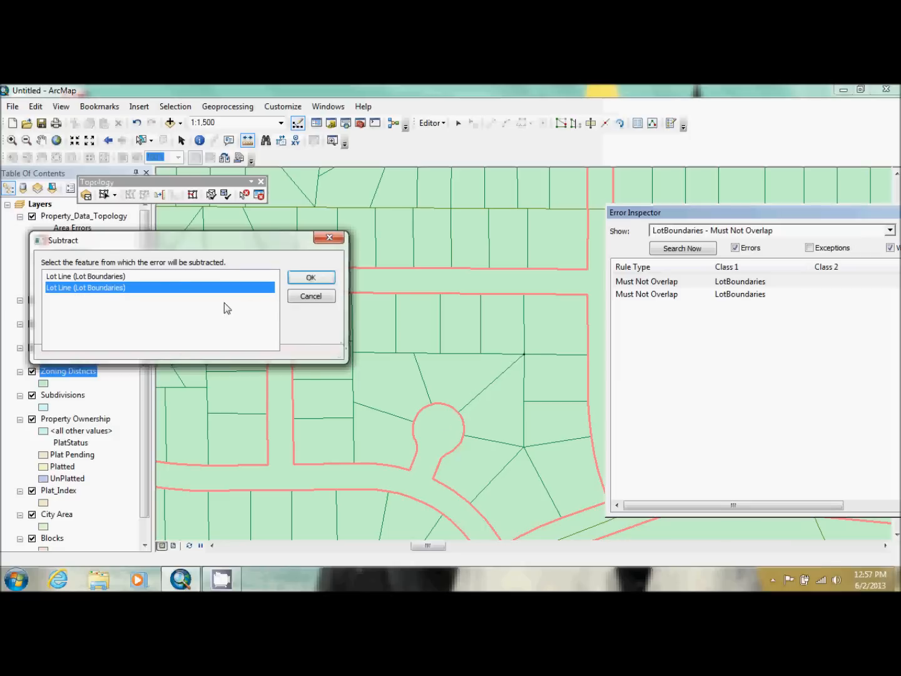
{"action": "left_click", "coordinate": [178, 279]}
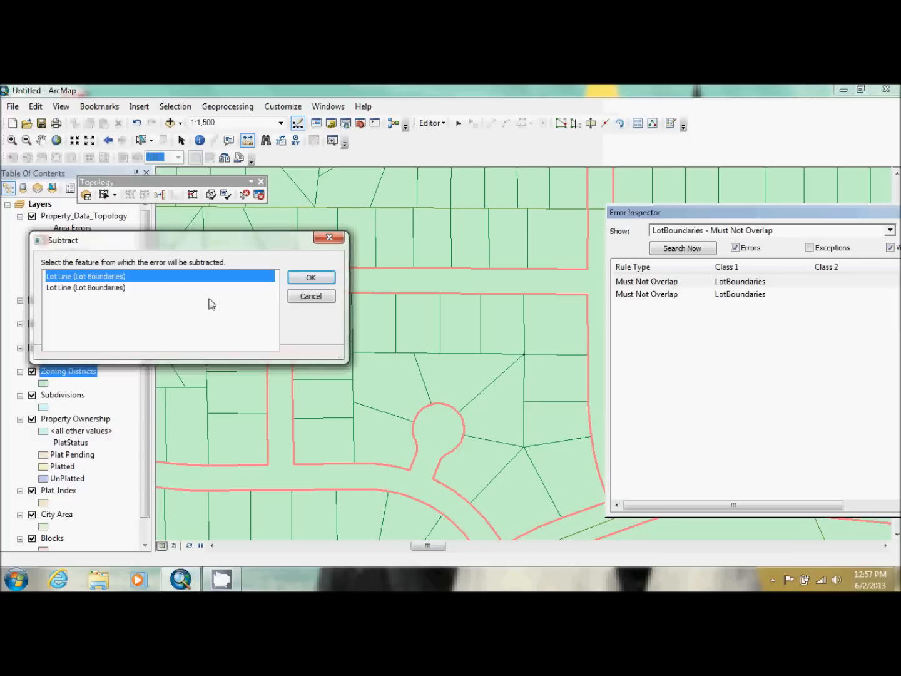
{"action": "left_click", "coordinate": [154, 280]}
{"action": "left_click", "coordinate": [308, 279]}
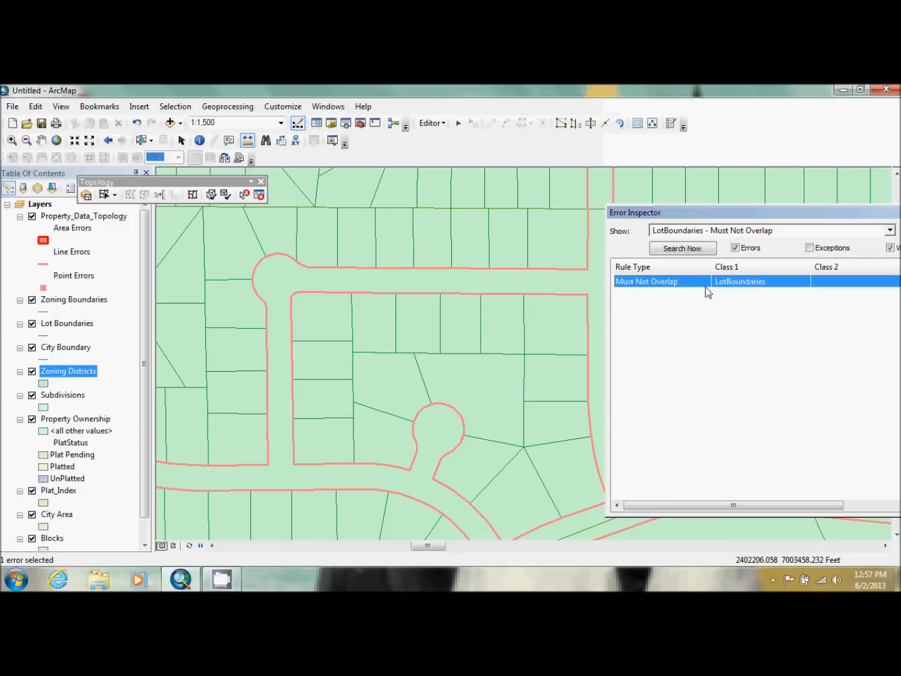
Pan to the last LotBoundaries overlap error and choose the Lot Line feature for its subtraction.
{"action": "right_click", "coordinate": [683, 281]}
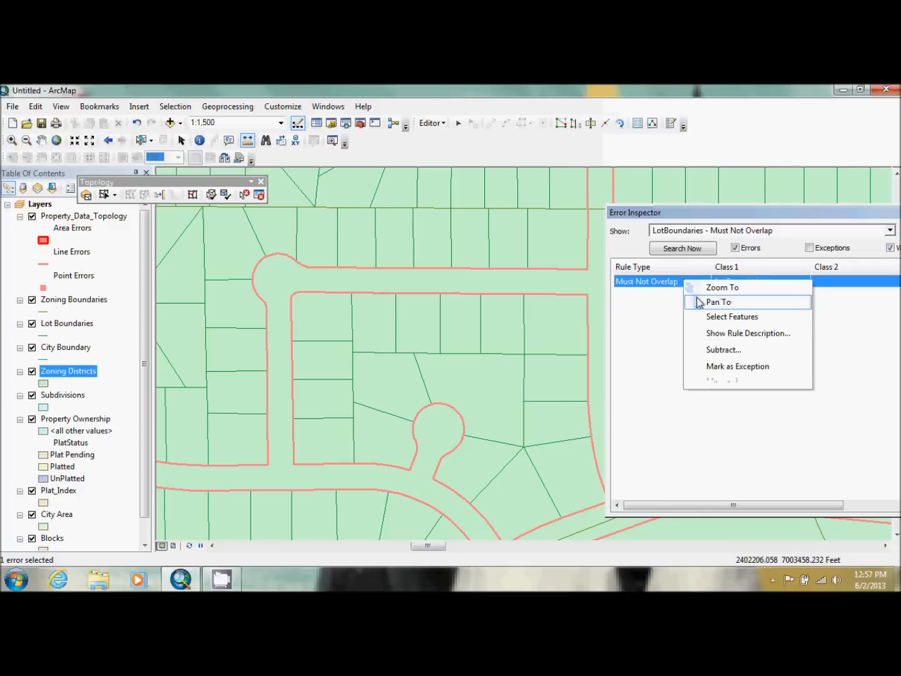
{"action": "left_click", "coordinate": [699, 301]}
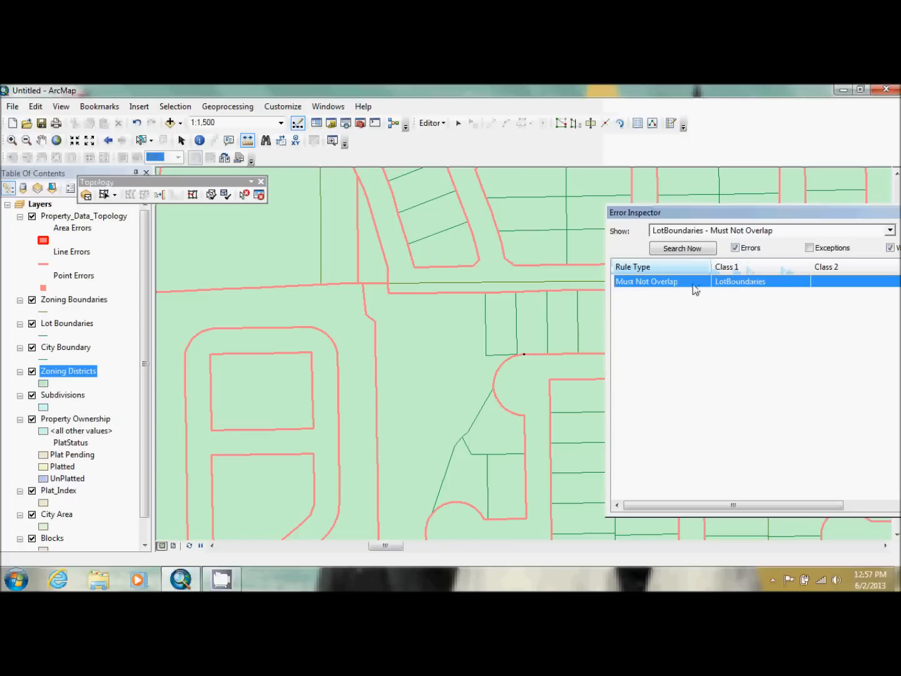
{"action": "right_click", "coordinate": [682, 283]}
{"action": "left_click", "coordinate": [681, 352]}
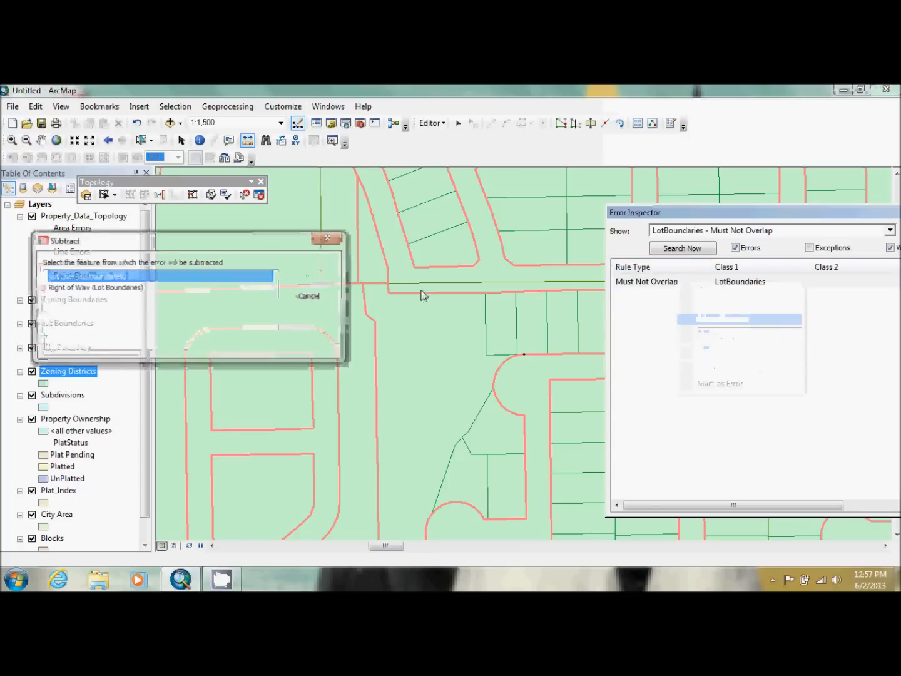
{"action": "left_click", "coordinate": [111, 275]}
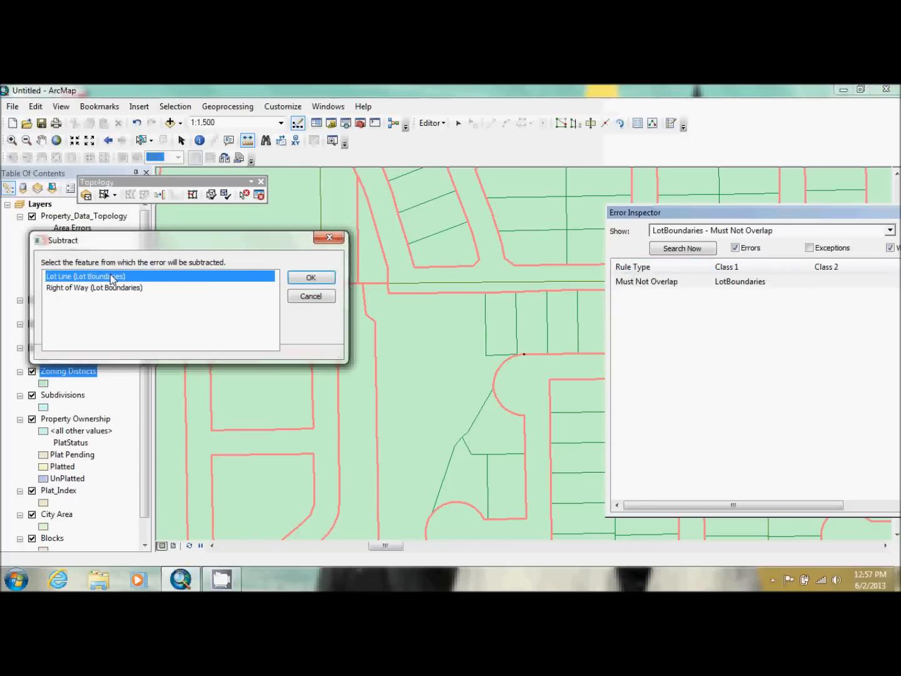
Subtract the selected LotBoundaries overlap error from the Lot Line (Lot Boundaries) feature.
{"action": "left_click", "coordinate": [108, 289]}
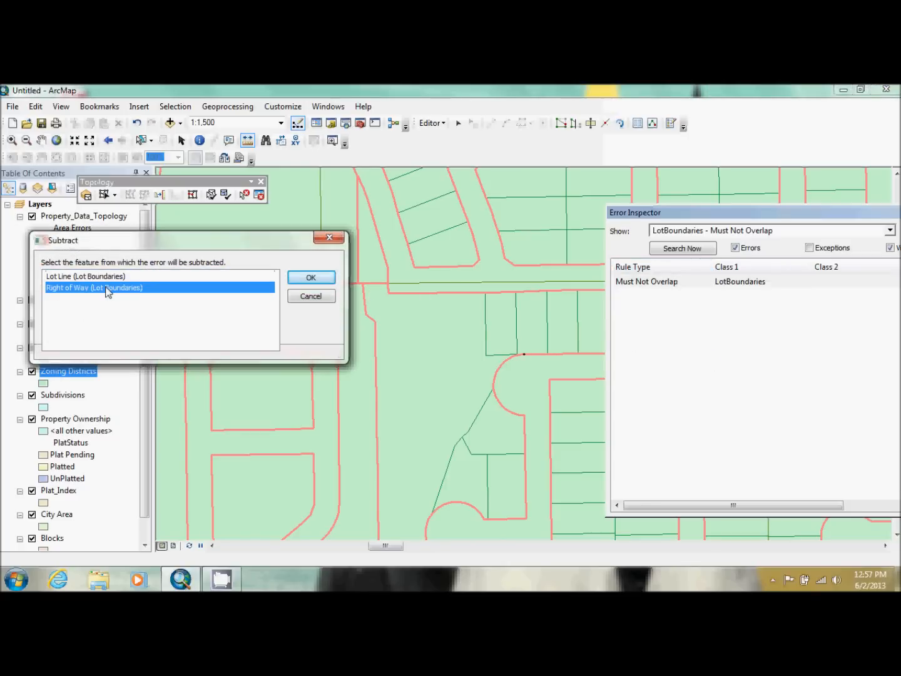
{"action": "left_click", "coordinate": [104, 278]}
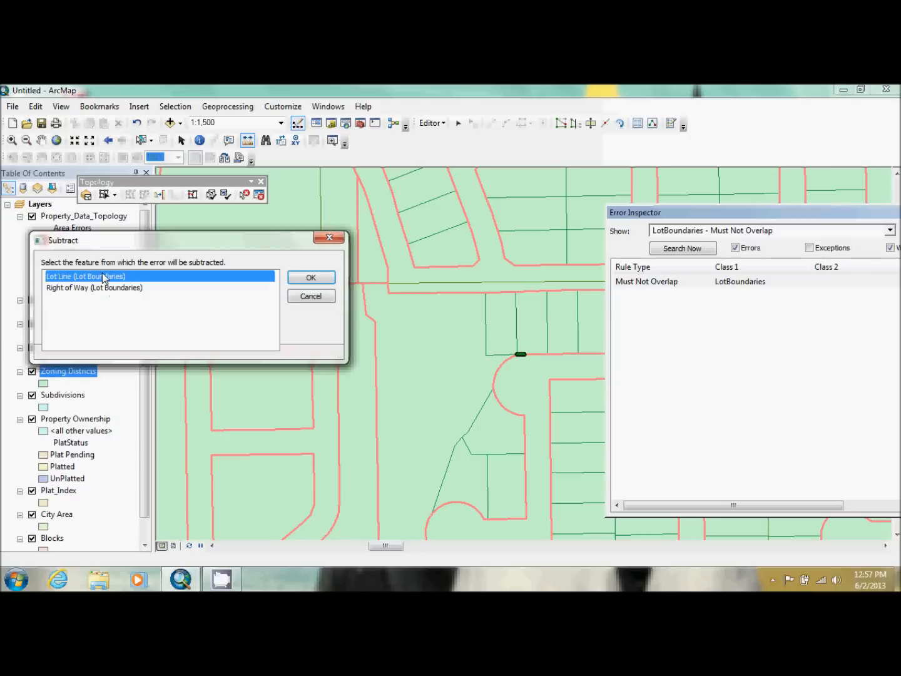
{"action": "left_click", "coordinate": [313, 278]}
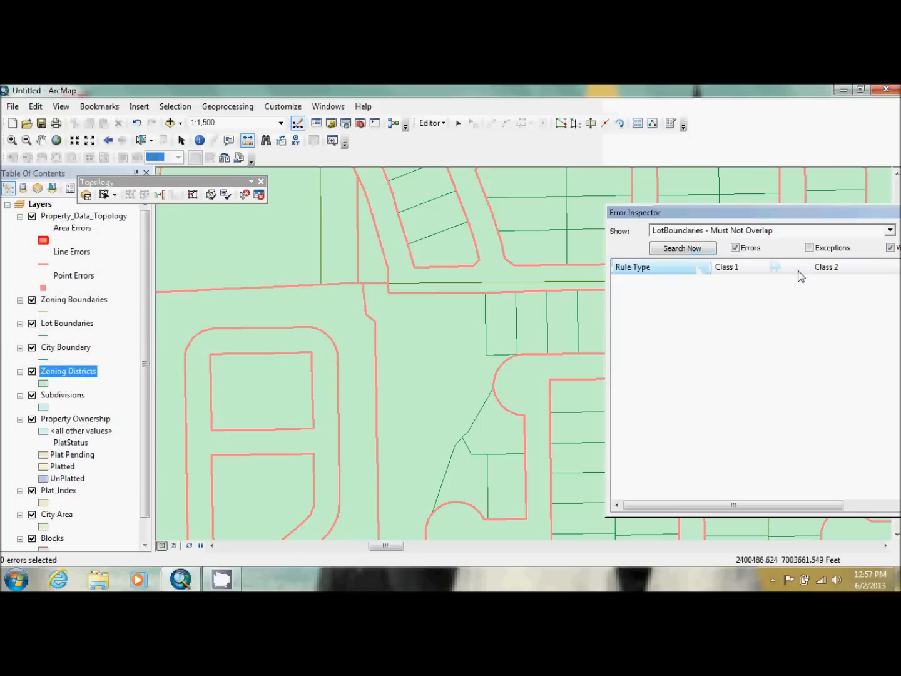
Check the full map extent for errors of the CityBoundary Must Not Overlap and CityBoundary Must Not Self-Overlap rules.
{"action": "left_click", "coordinate": [57, 140]}
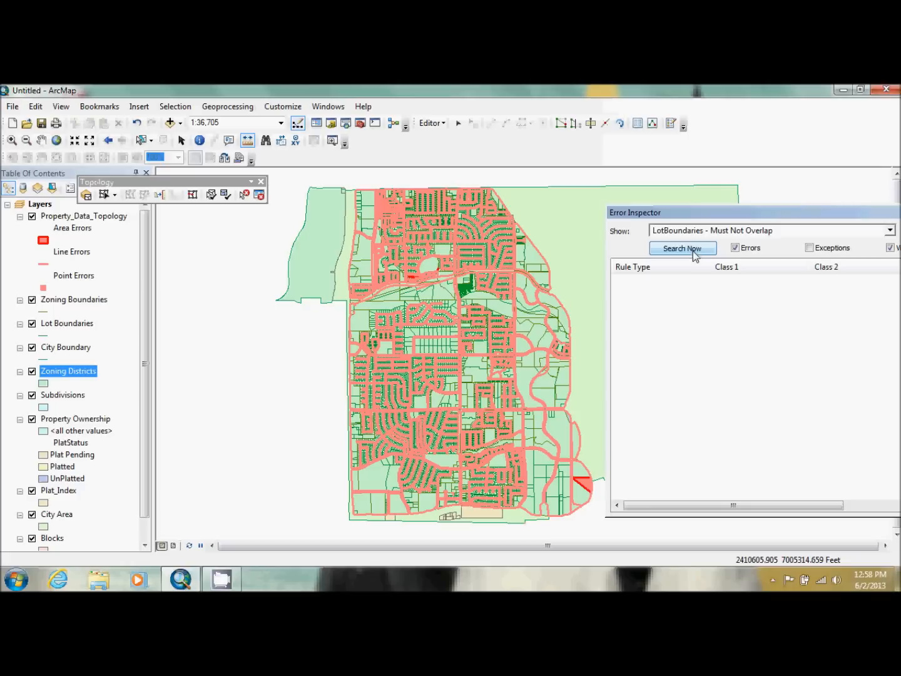
{"action": "left_click", "coordinate": [815, 230]}
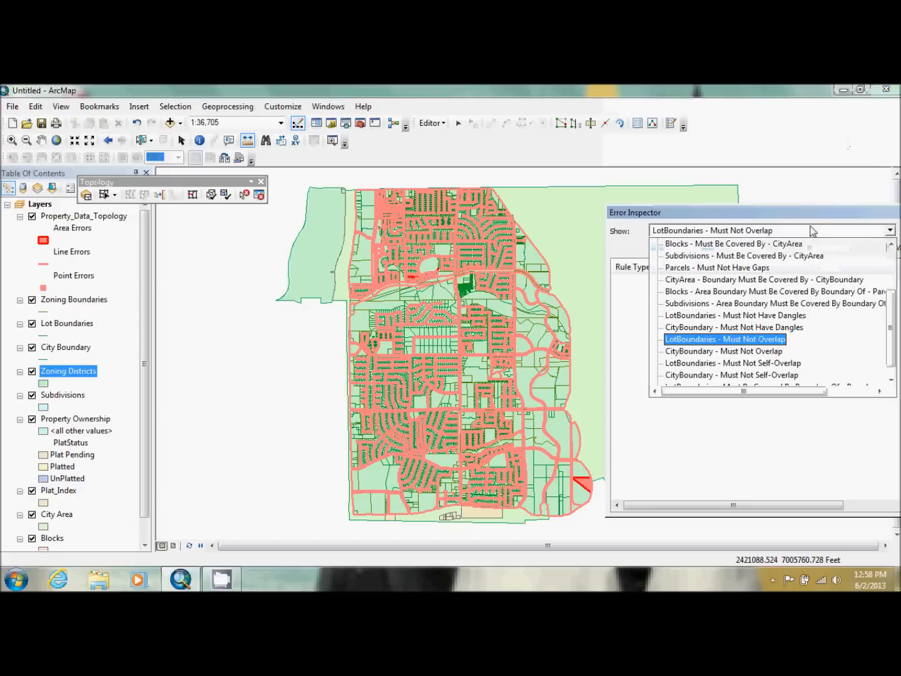
{"action": "left_click", "coordinate": [744, 352]}
{"action": "left_click", "coordinate": [685, 250]}
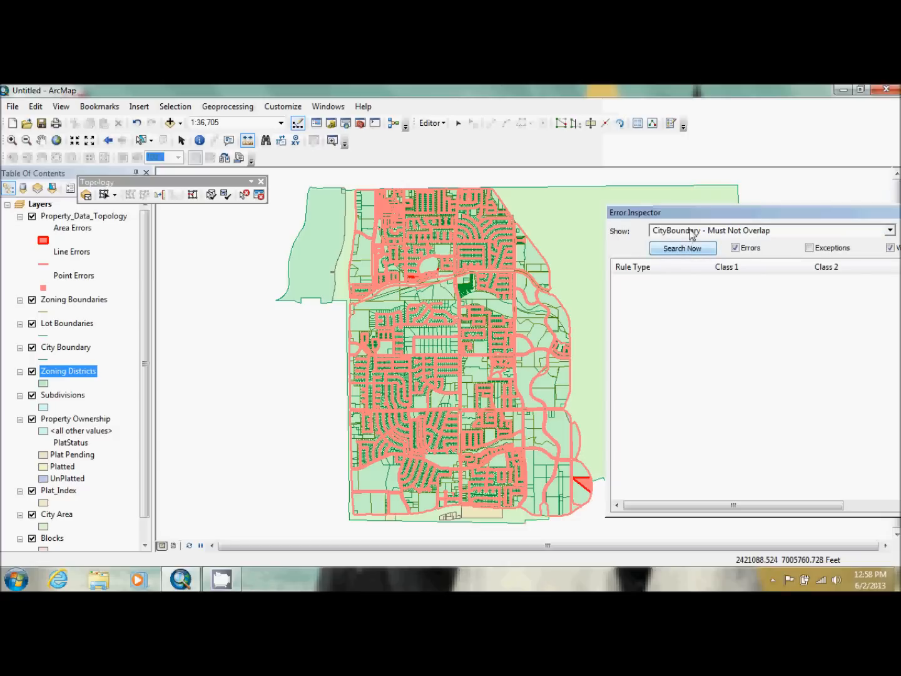
{"action": "left_click", "coordinate": [691, 233]}
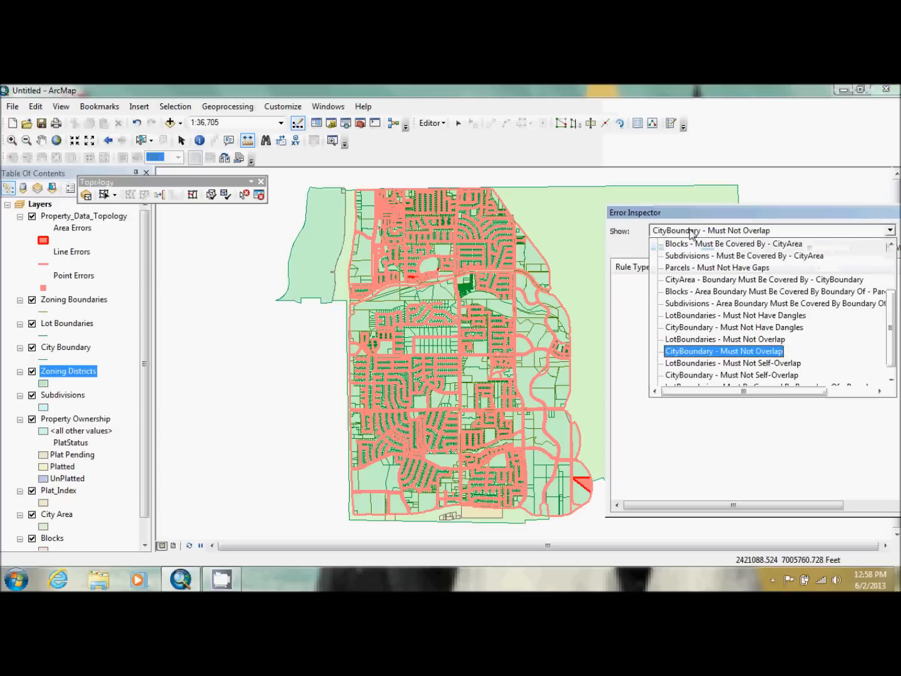
{"action": "left_click", "coordinate": [716, 374]}
Search for errors of the LotBoundaries - Must Not Self-Overlap rule.
{"action": "left_click", "coordinate": [729, 233]}
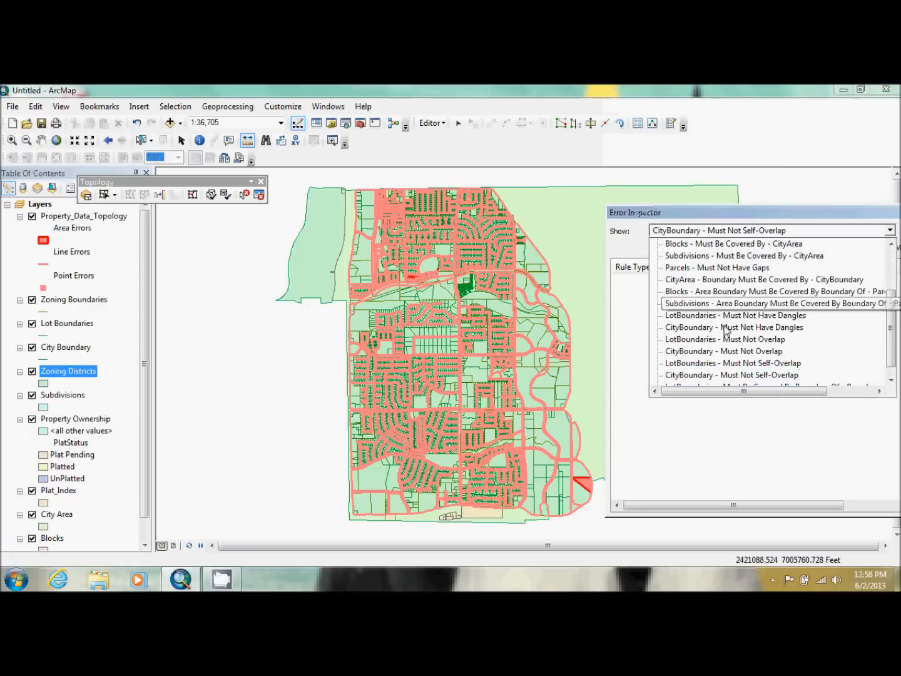
{"action": "left_click", "coordinate": [726, 363]}
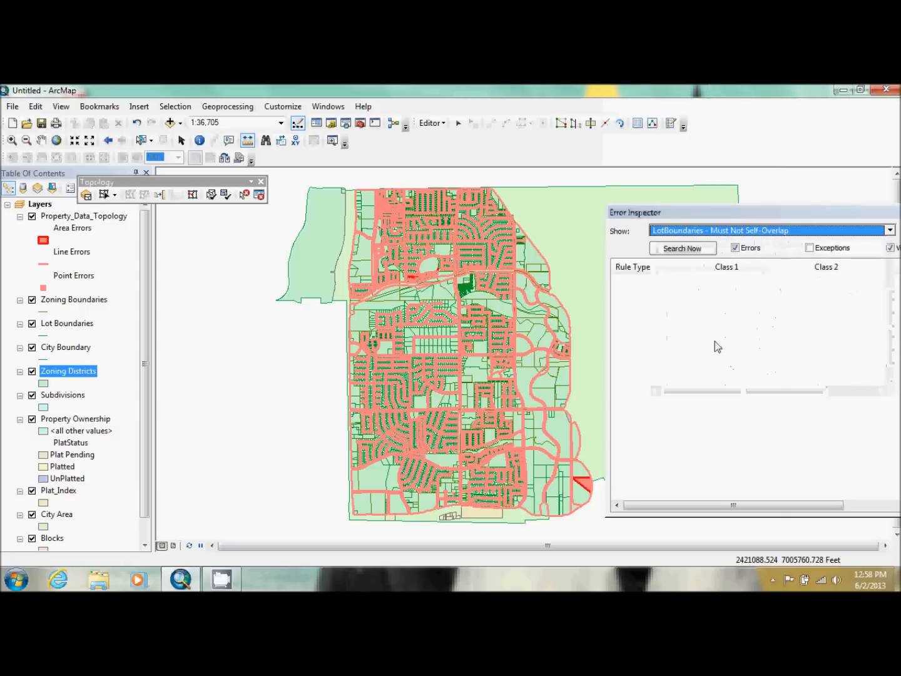
{"action": "left_click", "coordinate": [680, 250]}
Zoom to the LotBoundaries self-overlap error, inspect its surroundings, and fix it with Simplify.
{"action": "left_click", "coordinate": [655, 283]}
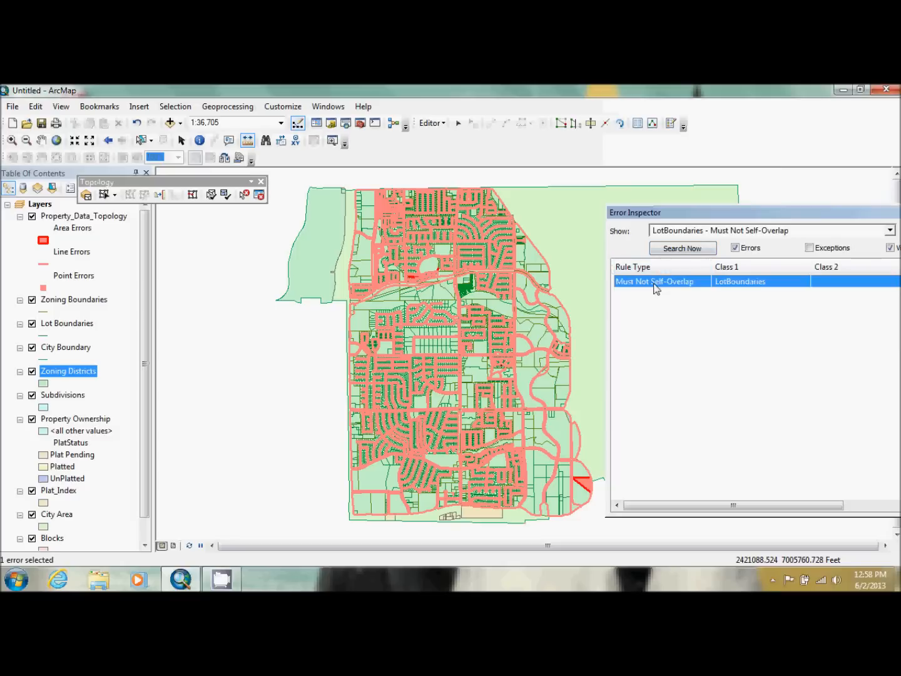
{"action": "right_click", "coordinate": [663, 289]}
{"action": "left_click", "coordinate": [681, 297]}
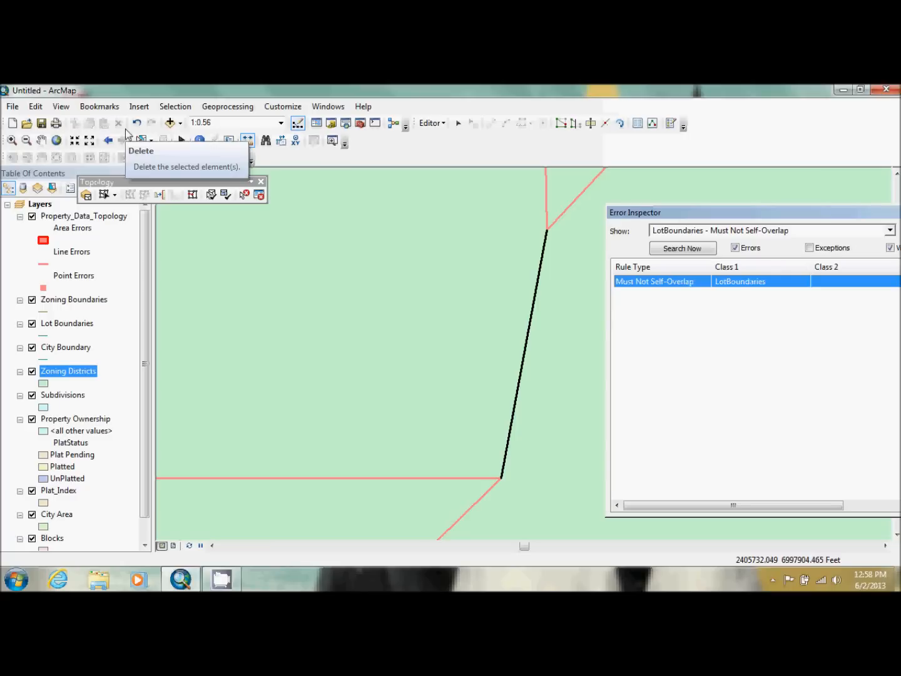
{"action": "left_click", "coordinate": [88, 141]}
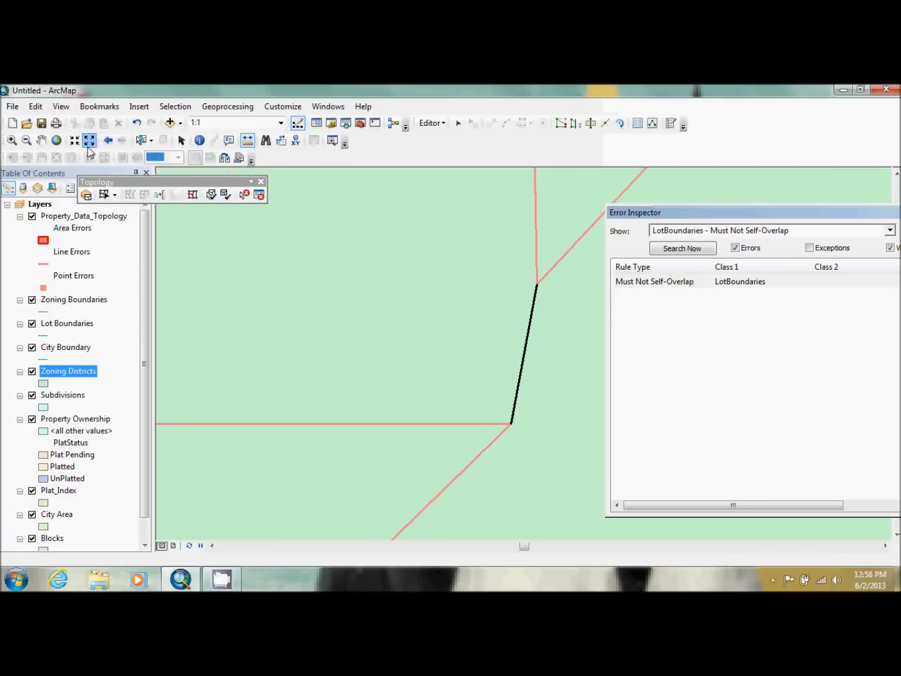
{"action": "left_click", "coordinate": [87, 148]}
{"action": "left_click", "coordinate": [87, 147]}
{"action": "left_click", "coordinate": [88, 147]}
{"action": "left_click", "coordinate": [87, 146]}
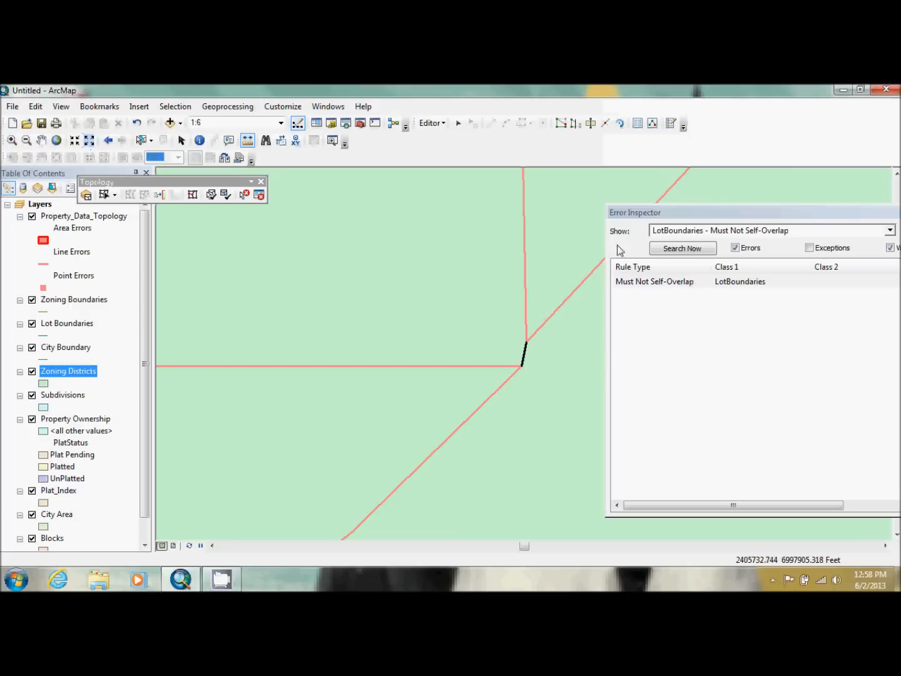
{"action": "right_click", "coordinate": [694, 288]}
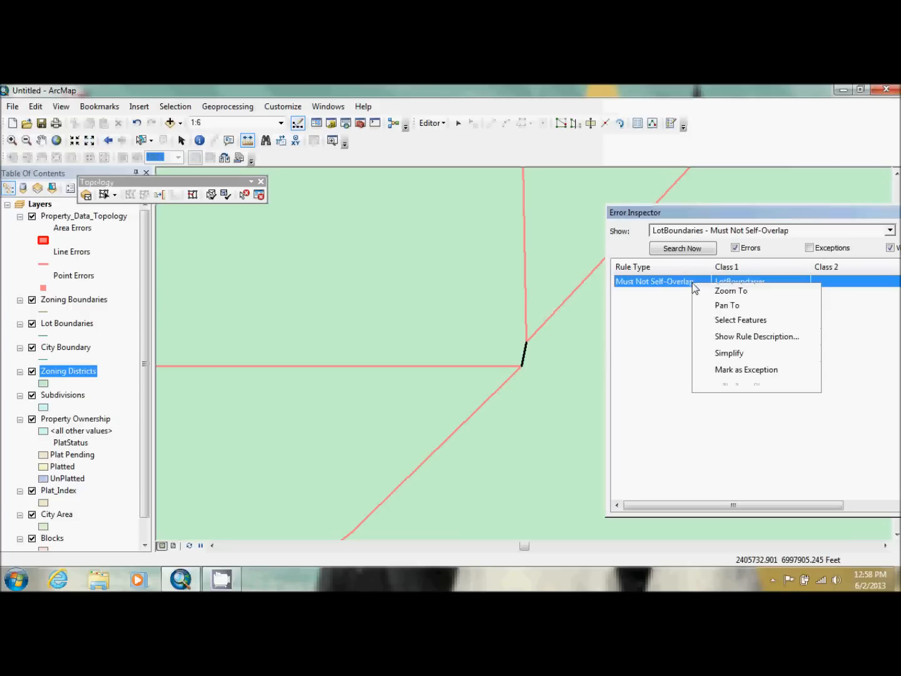
{"action": "left_click", "coordinate": [743, 356]}
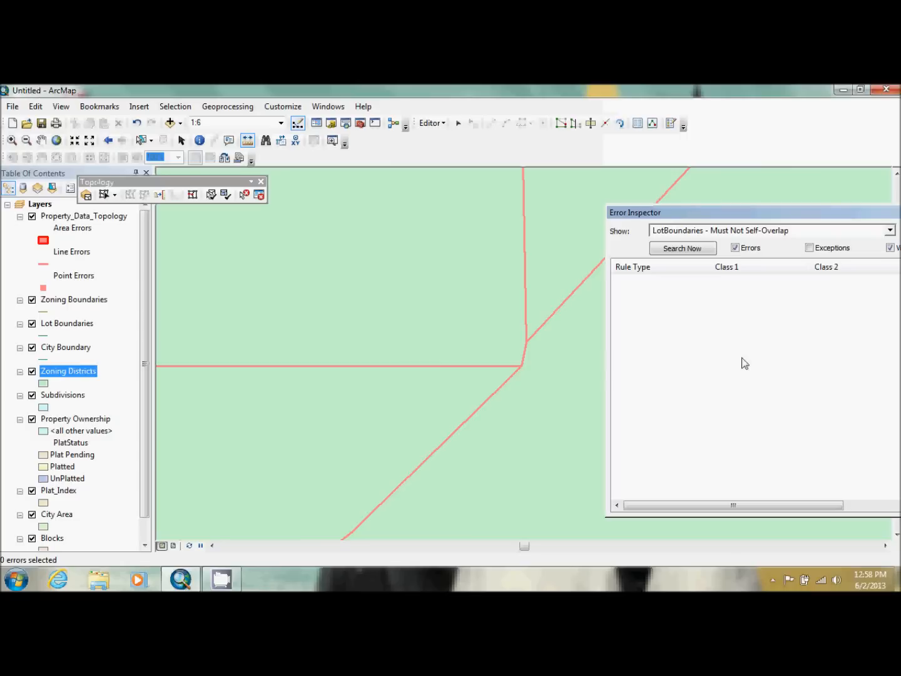
Load the Topology4 bookmark file, zoom the map to that bookmark, and close the Bookmarks Manager.
{"action": "left_click", "coordinate": [110, 110]}
{"action": "left_click", "coordinate": [122, 136]}
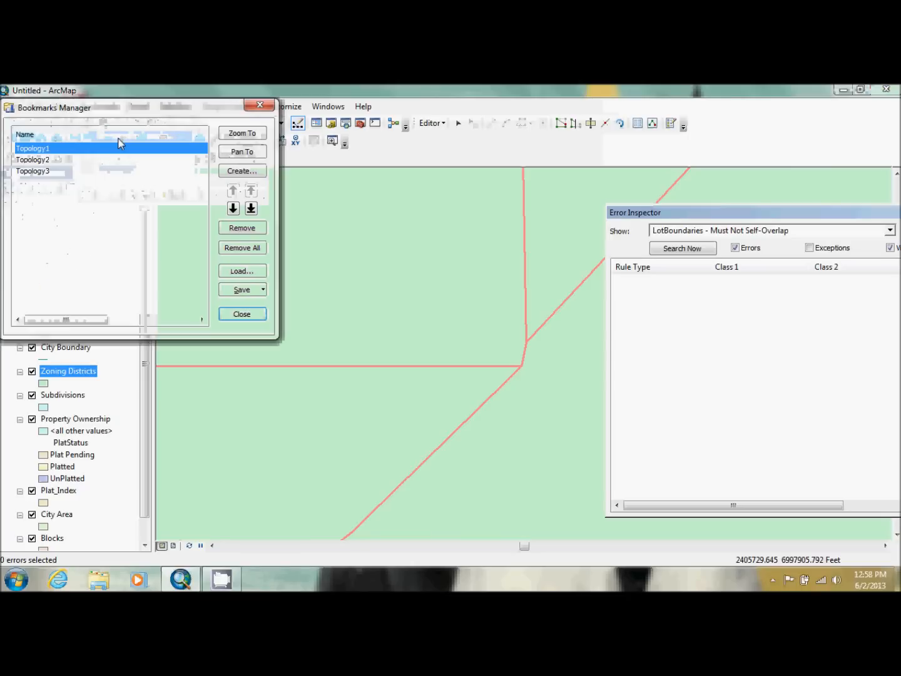
{"action": "left_click", "coordinate": [245, 271]}
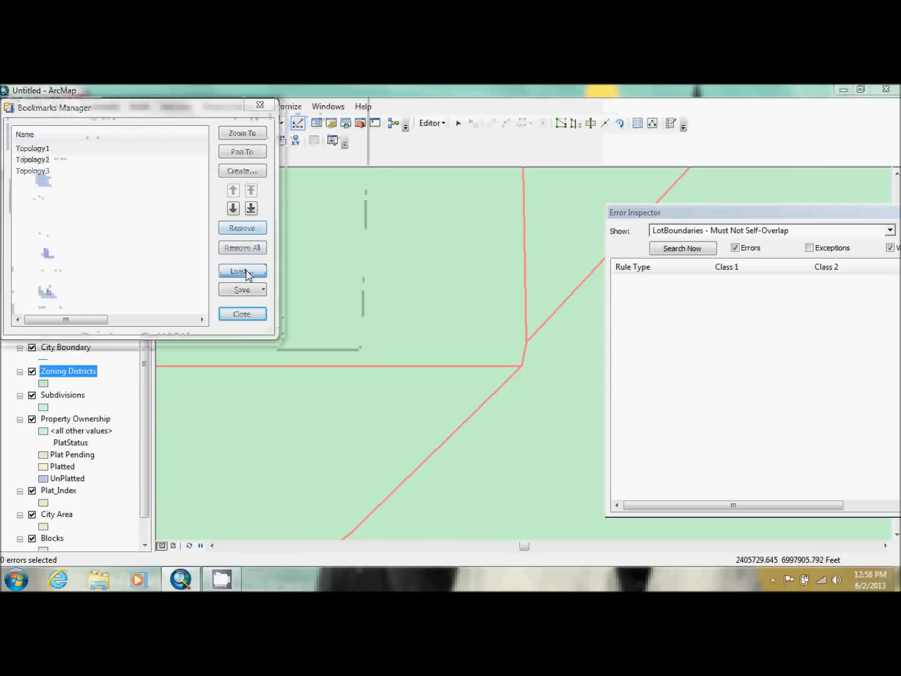
{"action": "left_click_drag", "start_coordinate": [363, 164], "coordinate": [368, 265]}
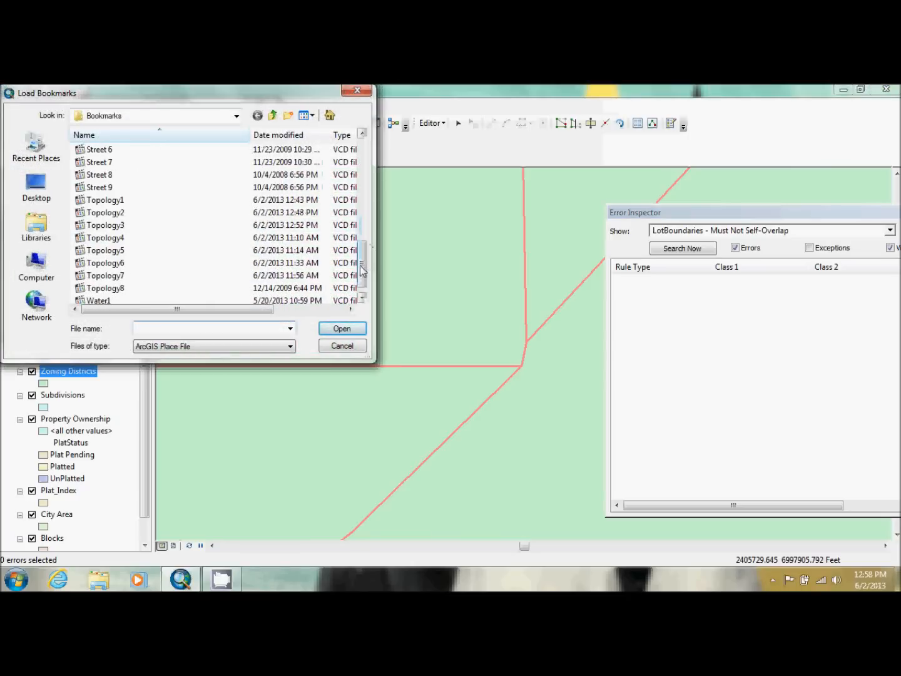
{"action": "double_click", "coordinate": [124, 241]}
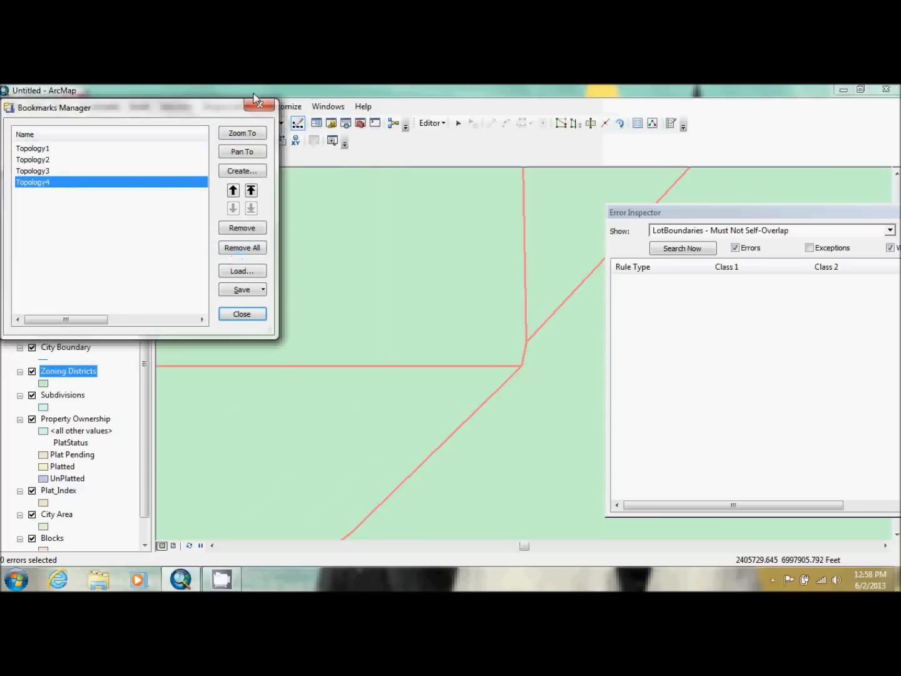
{"action": "left_click", "coordinate": [244, 134]}
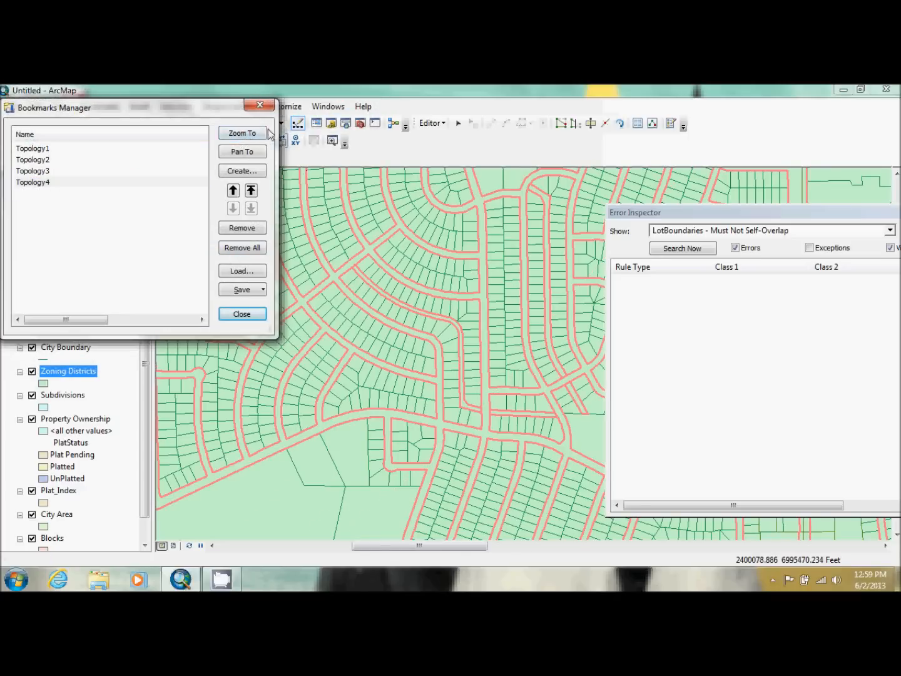
{"action": "left_click", "coordinate": [260, 104]}
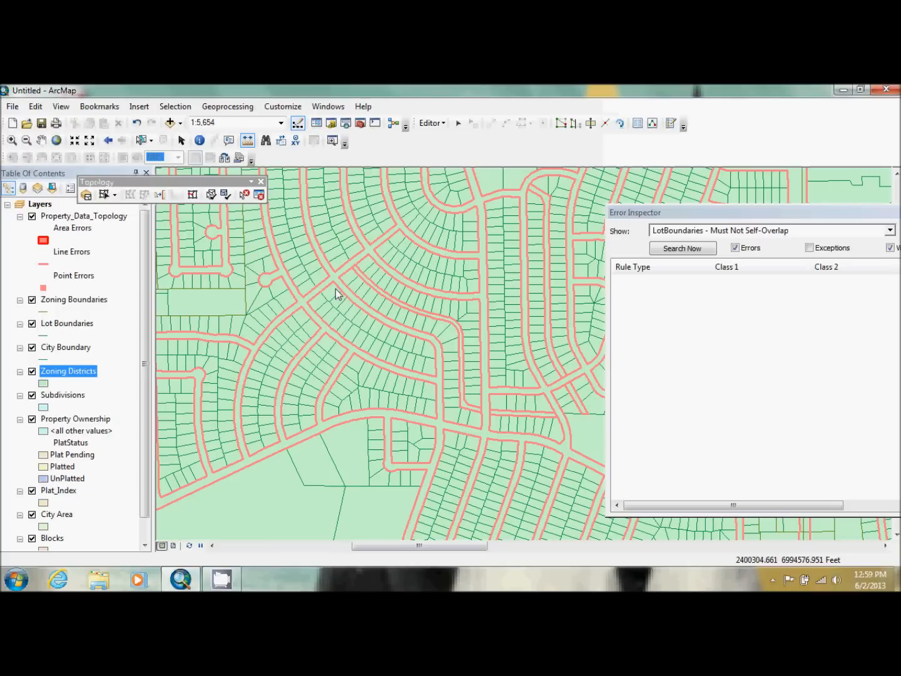
Search the visible extent for errors of the Parcels - Must Not Have Gaps rule.
{"action": "left_click", "coordinate": [790, 232]}
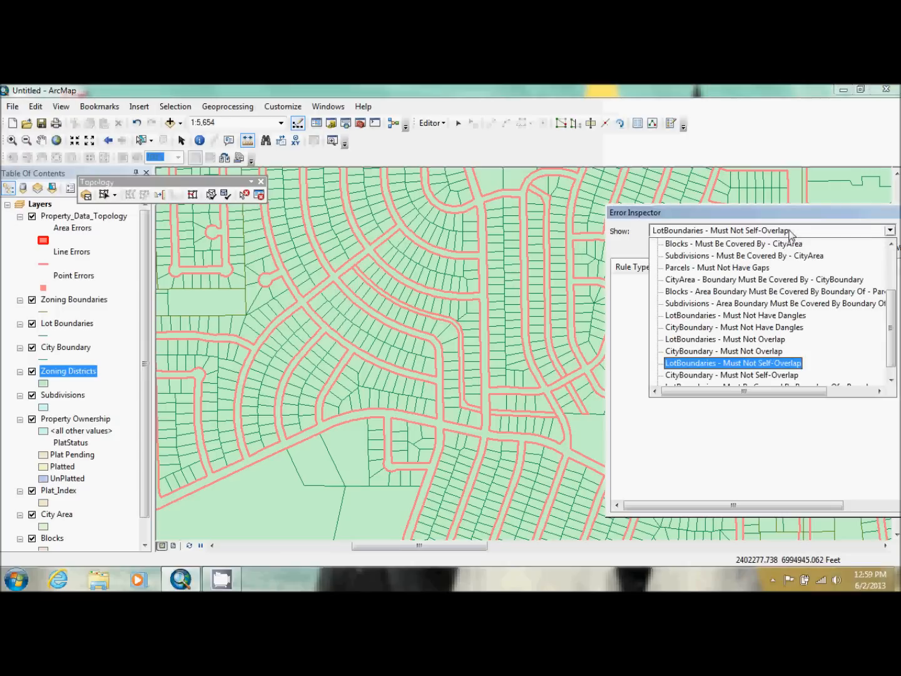
{"action": "left_click", "coordinate": [739, 268]}
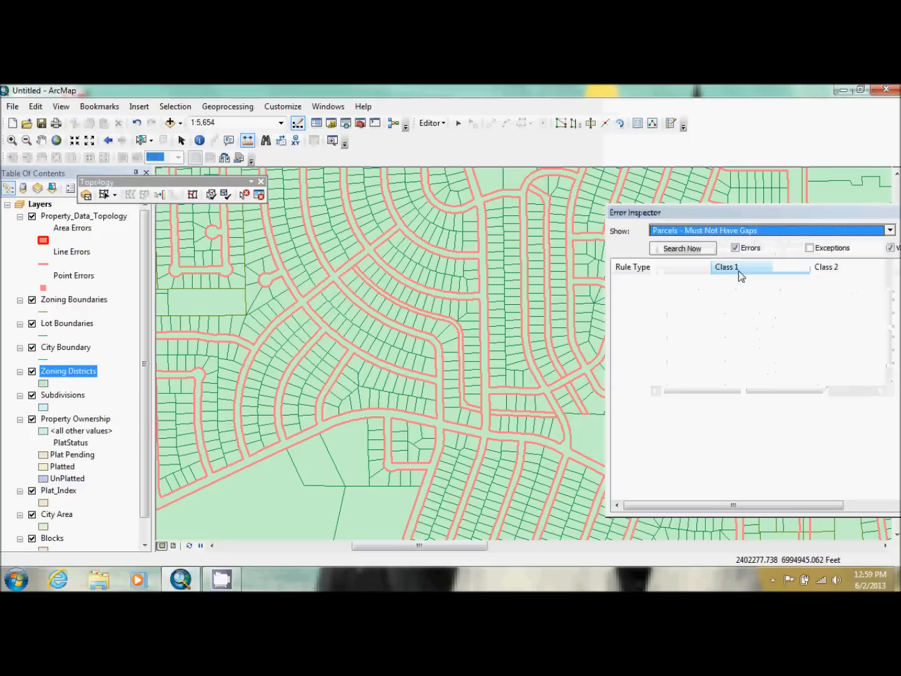
{"action": "left_click", "coordinate": [694, 252]}
{"action": "left_click_drag", "start_coordinate": [759, 214], "coordinate": [729, 218]}
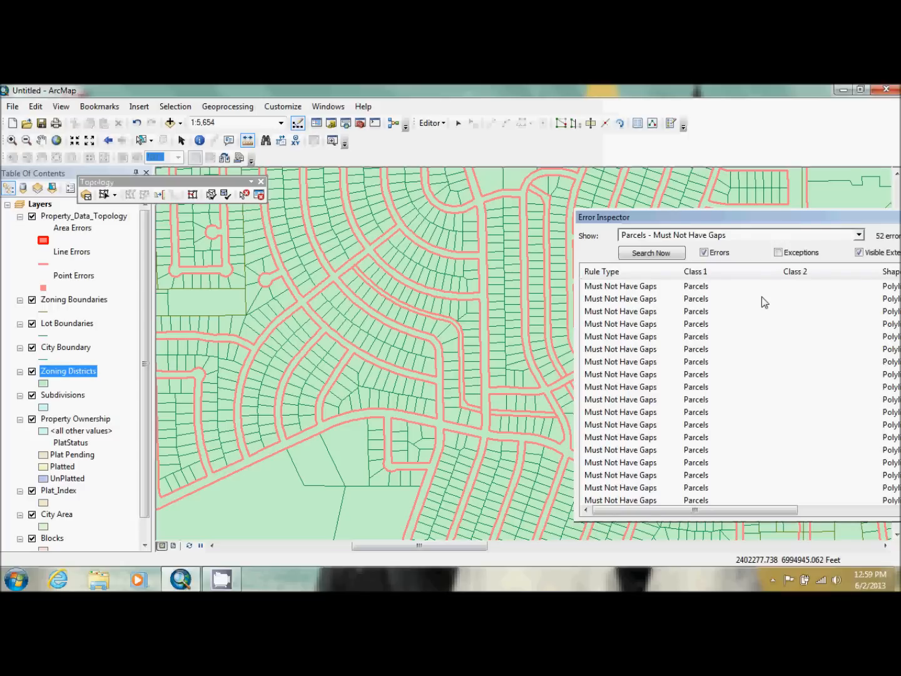
Examine several parcel gap errors on the map at a 1:12,500 view to see which blocks they outline.
{"action": "left_click", "coordinate": [645, 299]}
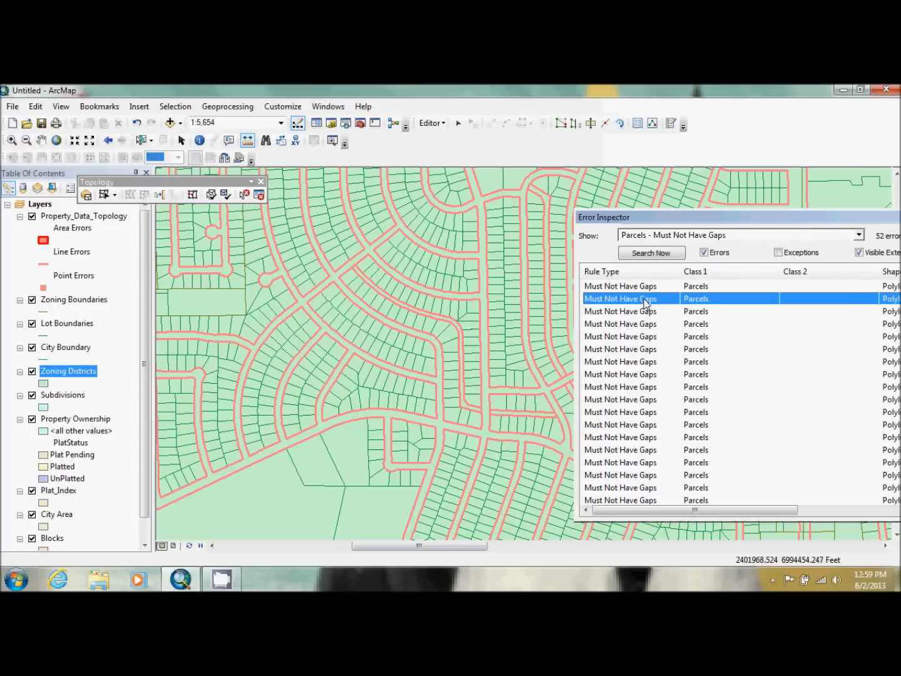
{"action": "left_click", "coordinate": [651, 325]}
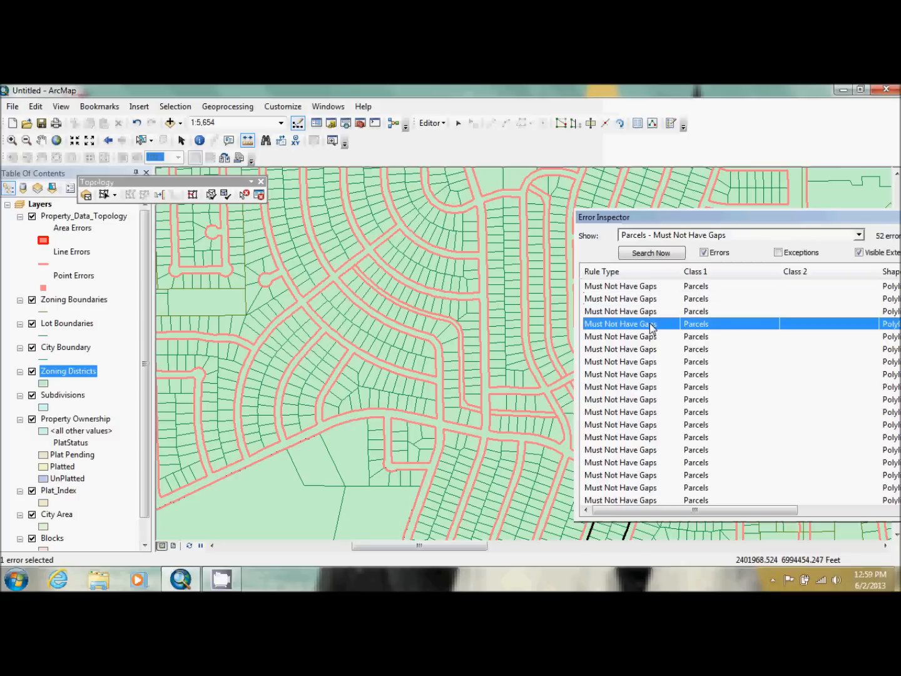
{"action": "left_click", "coordinate": [651, 363]}
{"action": "left_click", "coordinate": [649, 387]}
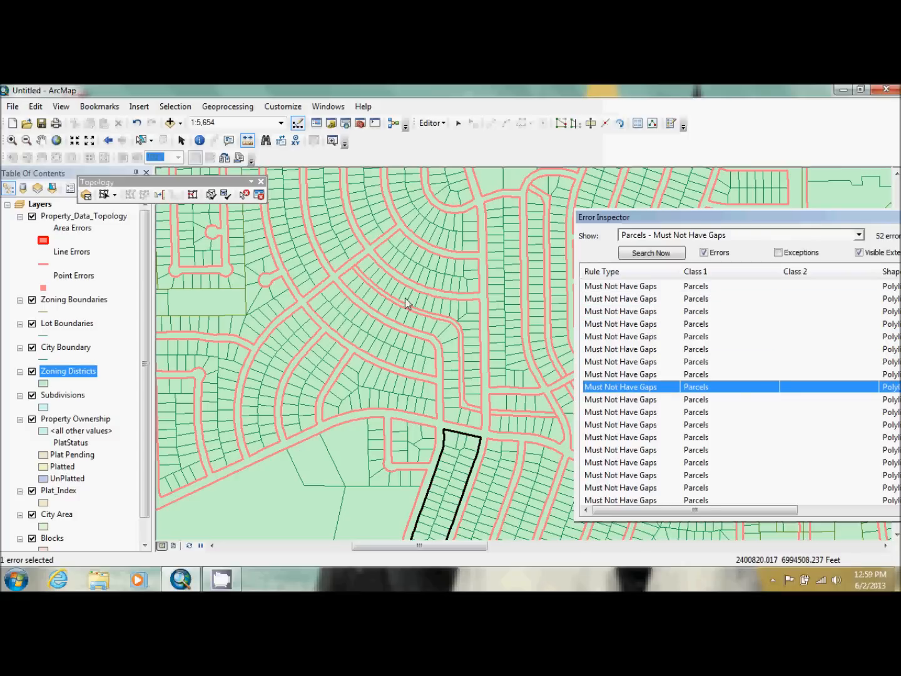
{"action": "left_click", "coordinate": [93, 143]}
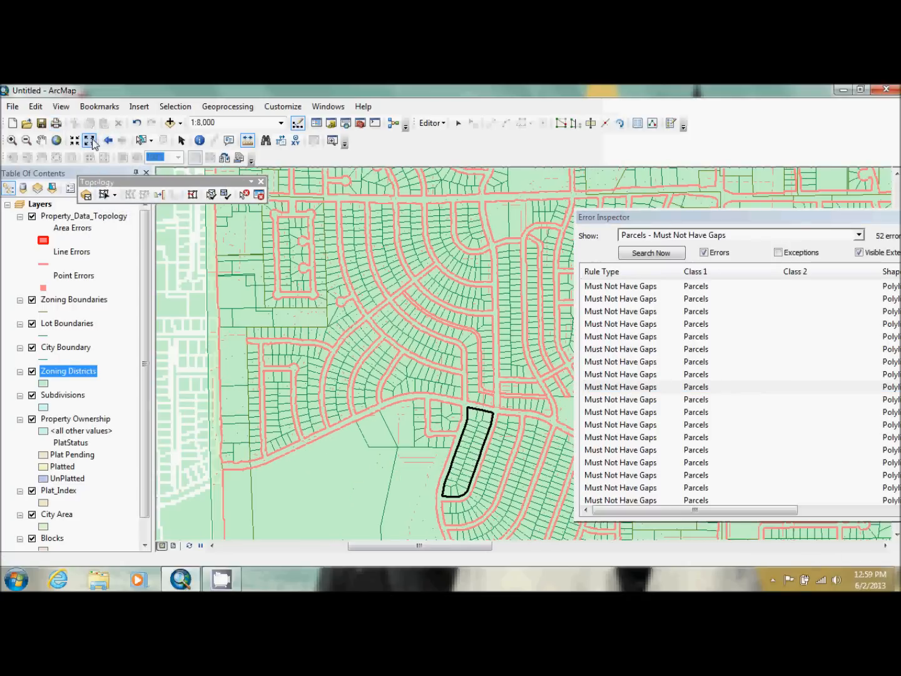
{"action": "left_click", "coordinate": [92, 144]}
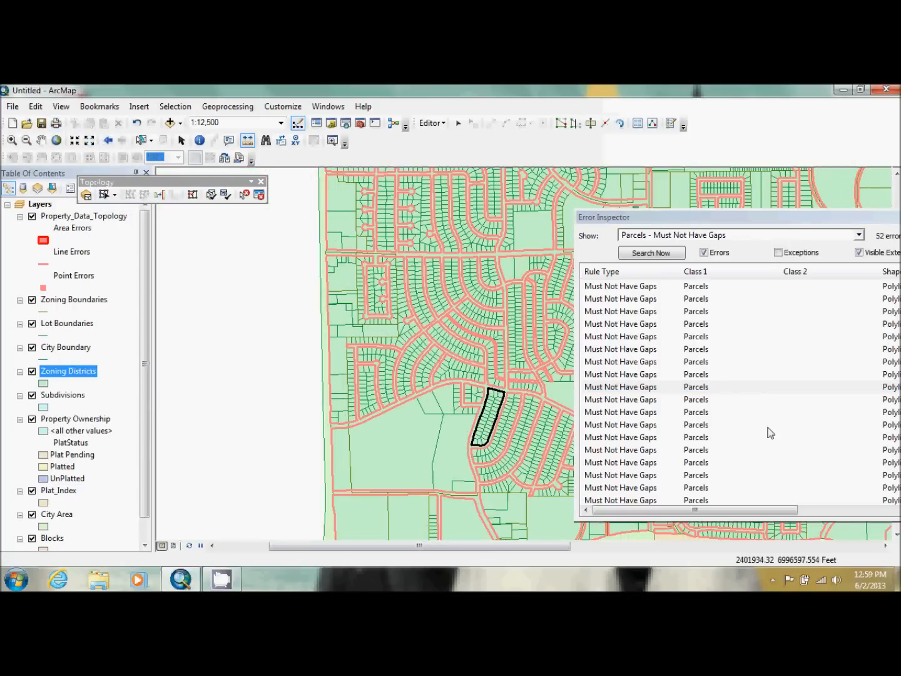
{"action": "left_click", "coordinate": [885, 545]}
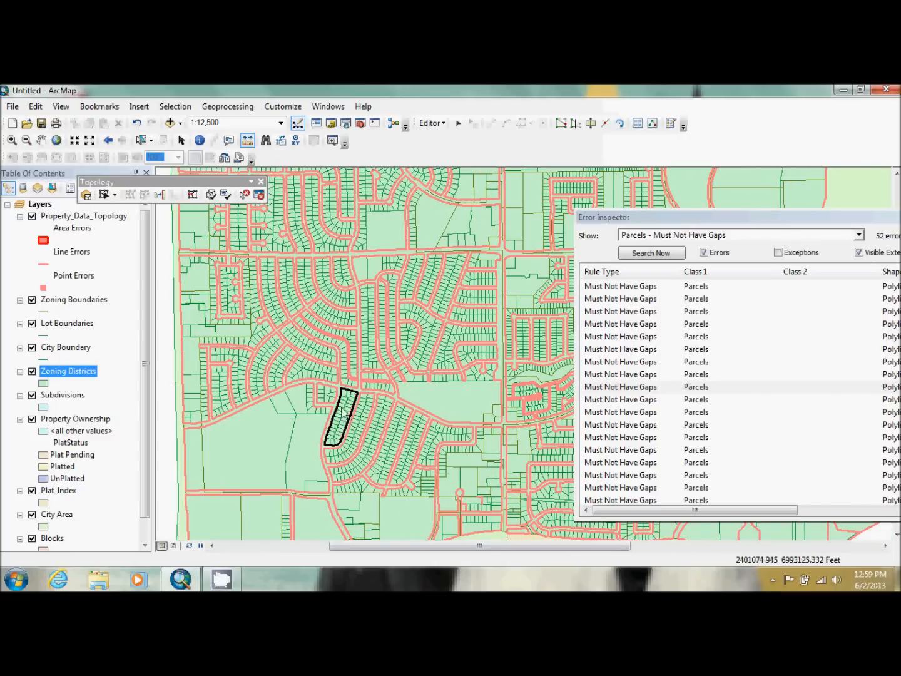
Mark the first Must Not Have Gaps error in the list as an exception.
{"action": "left_click", "coordinate": [179, 140]}
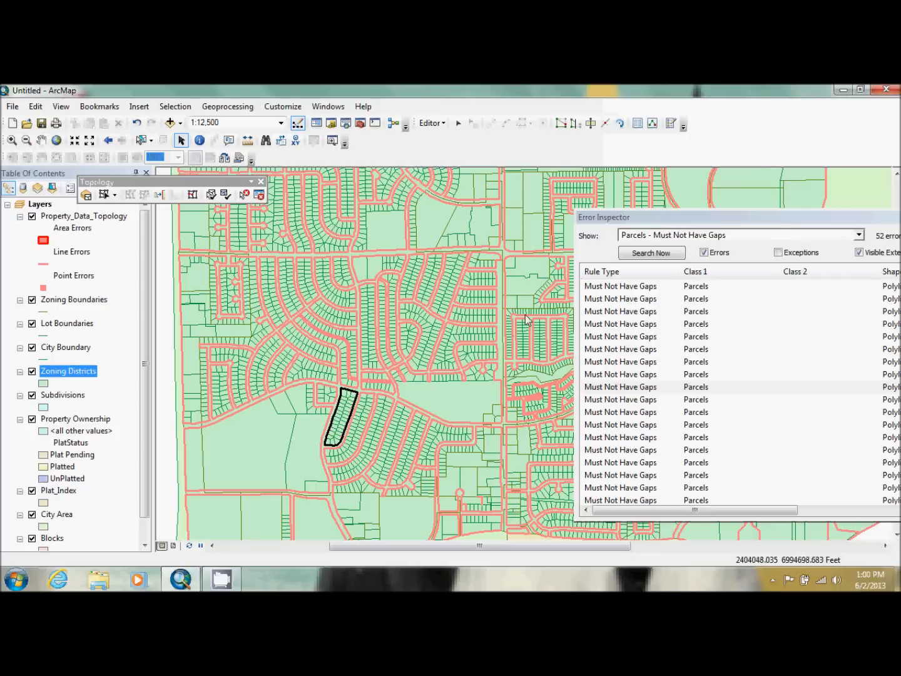
{"action": "left_click", "coordinate": [615, 292]}
{"action": "right_click", "coordinate": [615, 292]}
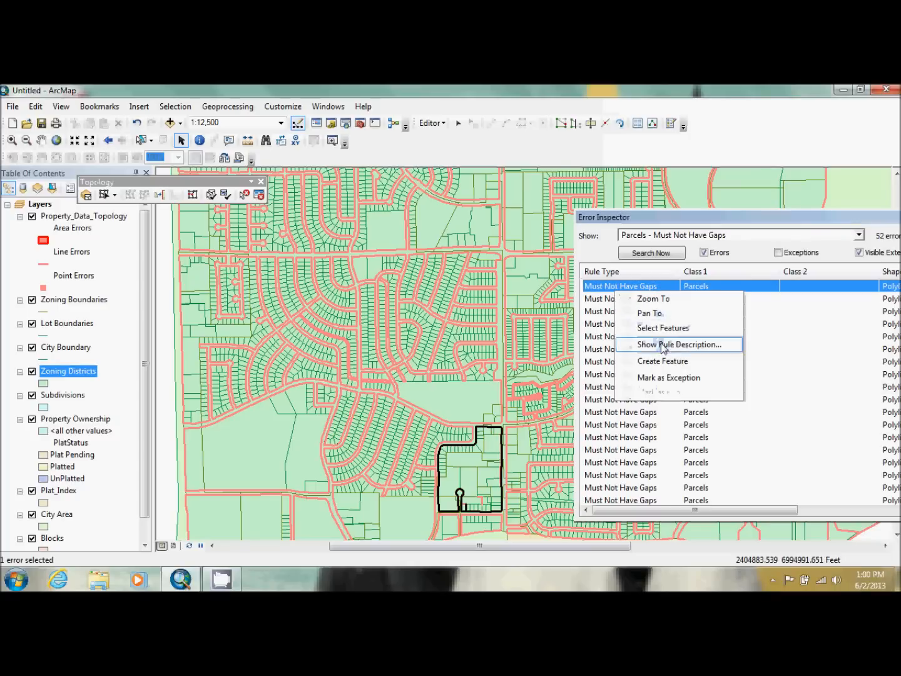
{"action": "left_click", "coordinate": [674, 381]}
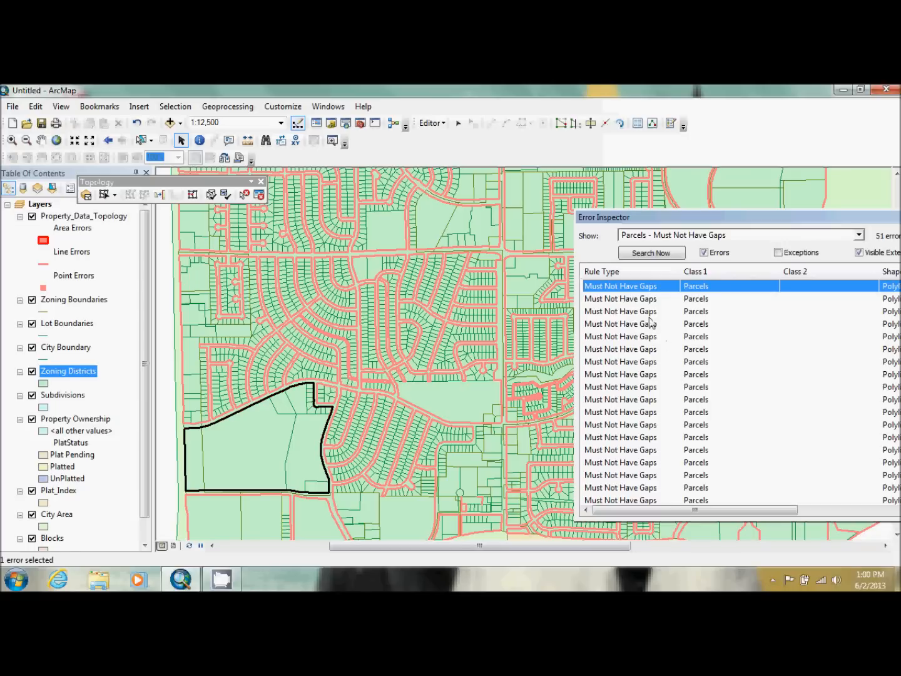
Mark all listed Parcels - Must Not Have Gaps errors as exceptions at once.
{"action": "left_click_drag", "start_coordinate": [822, 223], "coordinate": [782, 213]}
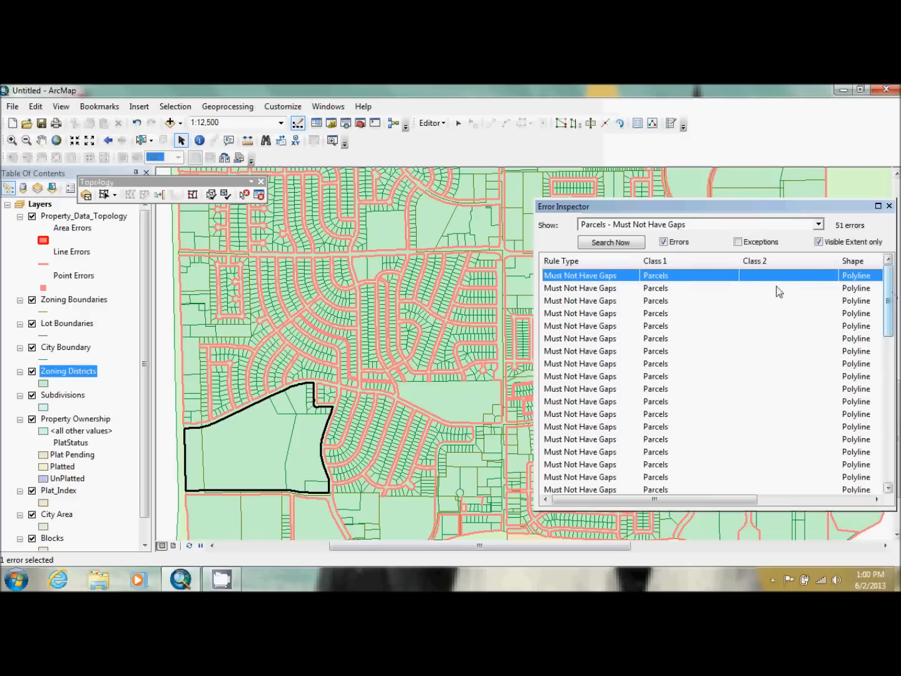
{"action": "left_click_drag", "start_coordinate": [889, 301], "coordinate": [888, 457]}
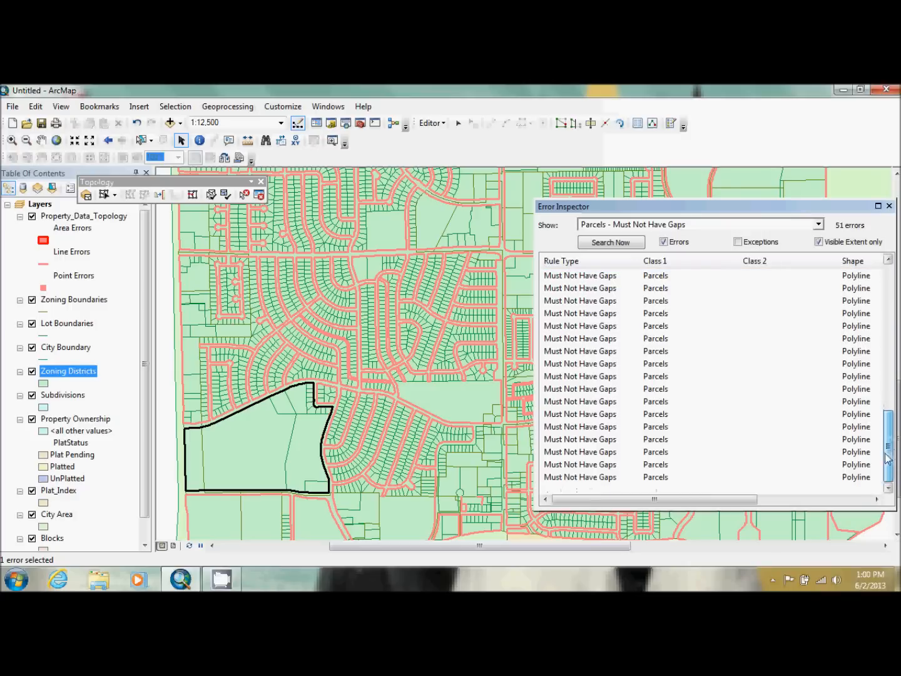
{"action": "left_click", "coordinate": [588, 476], "text": "shift"}
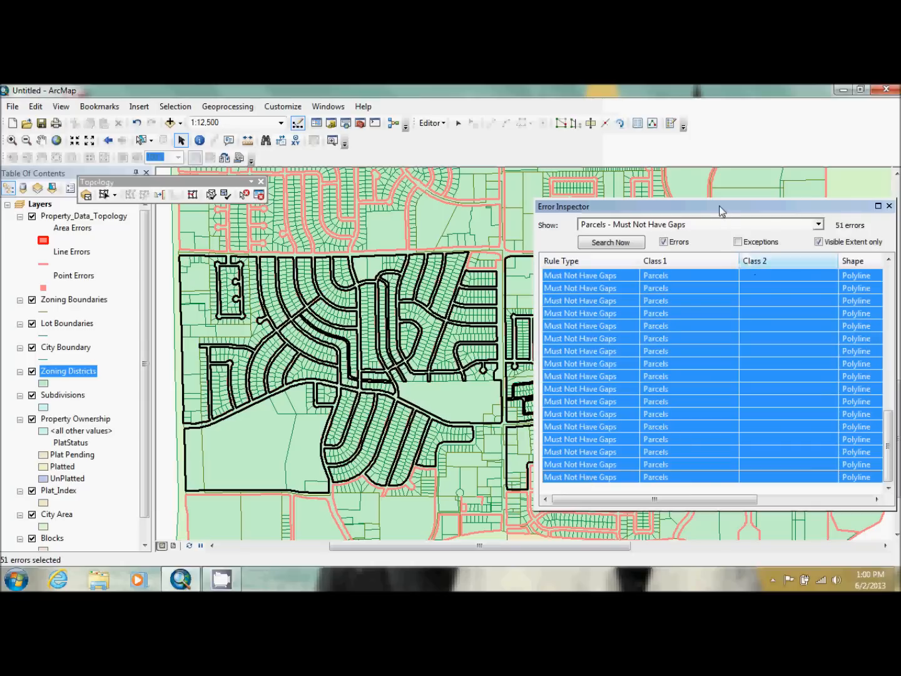
{"action": "left_click_drag", "start_coordinate": [715, 212], "coordinate": [871, 230]}
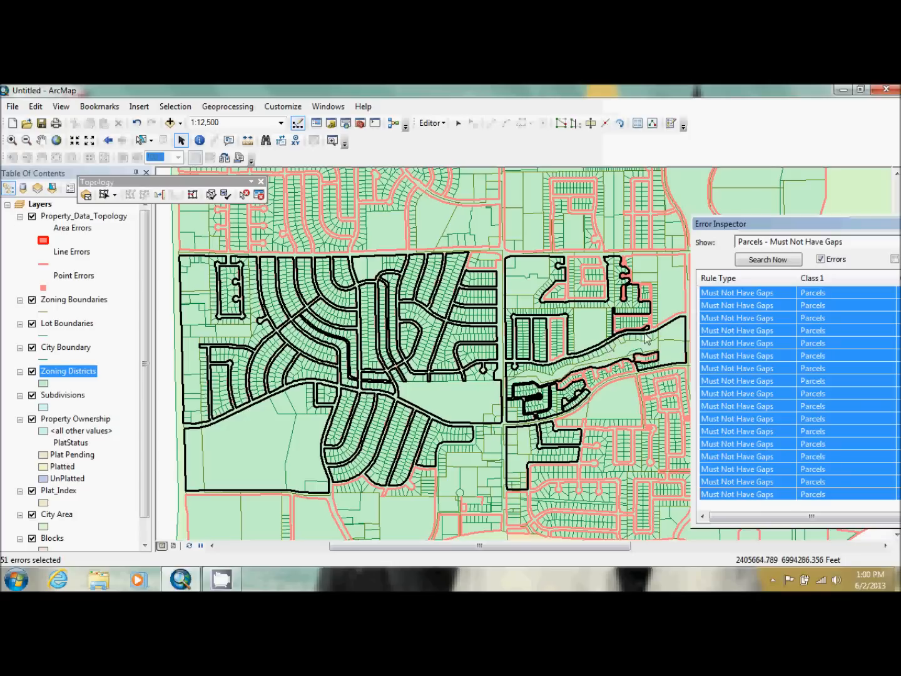
{"action": "left_click_drag", "start_coordinate": [816, 229], "coordinate": [667, 203]}
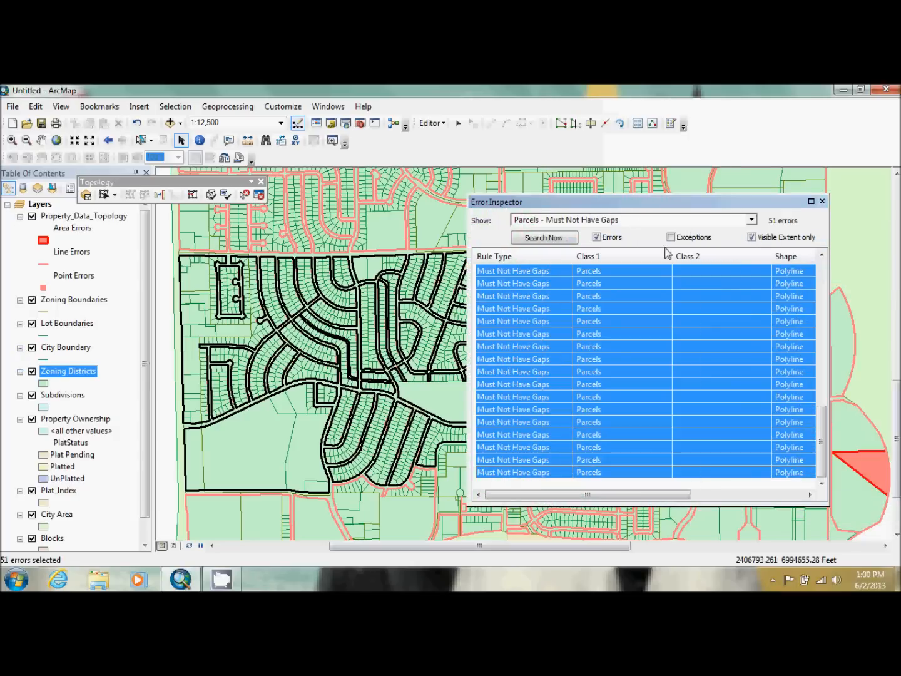
{"action": "right_click", "coordinate": [642, 317]}
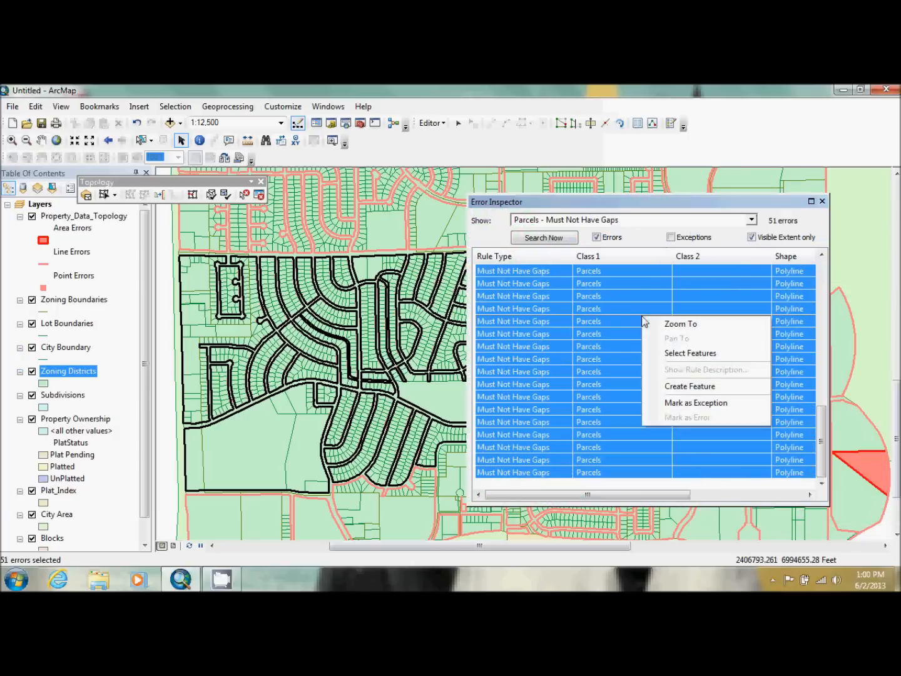
{"action": "left_click", "coordinate": [688, 404]}
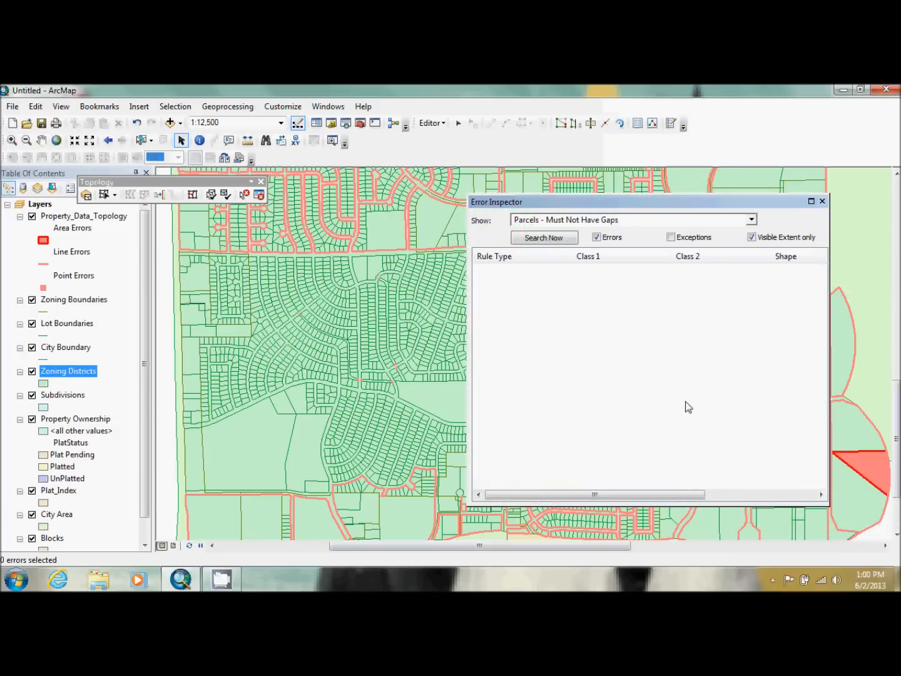
Search for errors from all rules, first in the visible extent and without that limit, and restore the visible-extent restriction.
{"action": "left_click_drag", "start_coordinate": [677, 206], "coordinate": [798, 251]}
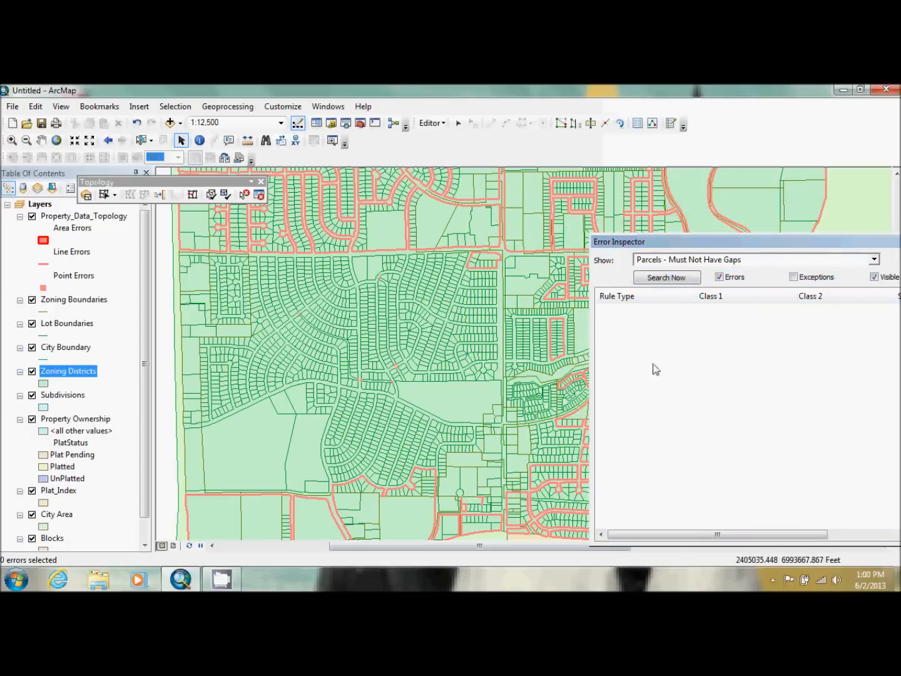
{"action": "left_click_drag", "start_coordinate": [863, 245], "coordinate": [689, 213]}
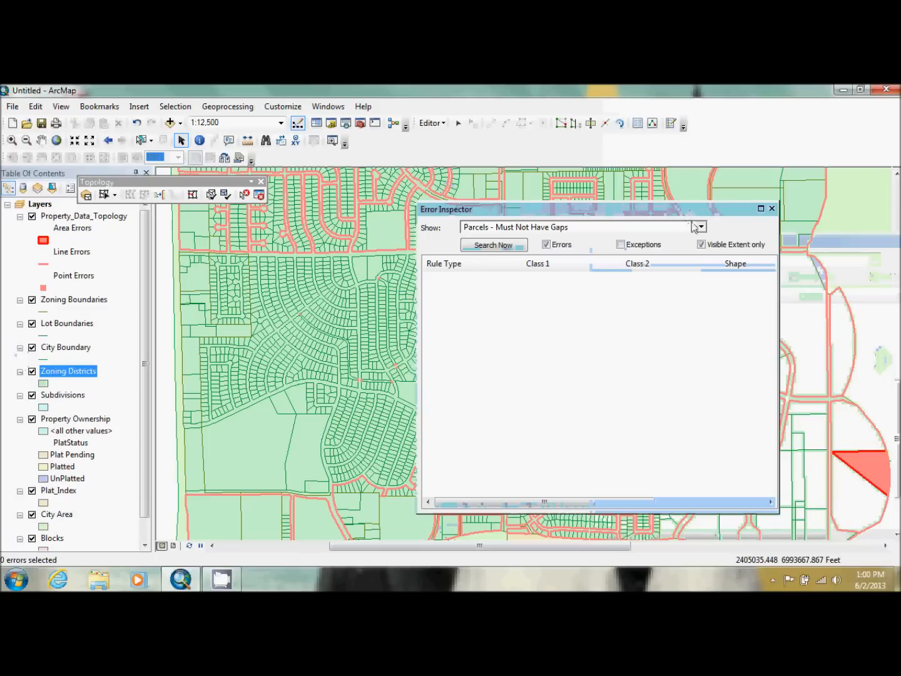
{"action": "left_click", "coordinate": [700, 226]}
{"action": "scroll", "coordinate": [707, 305], "scroll_direction": "up", "scroll_amount": 2}
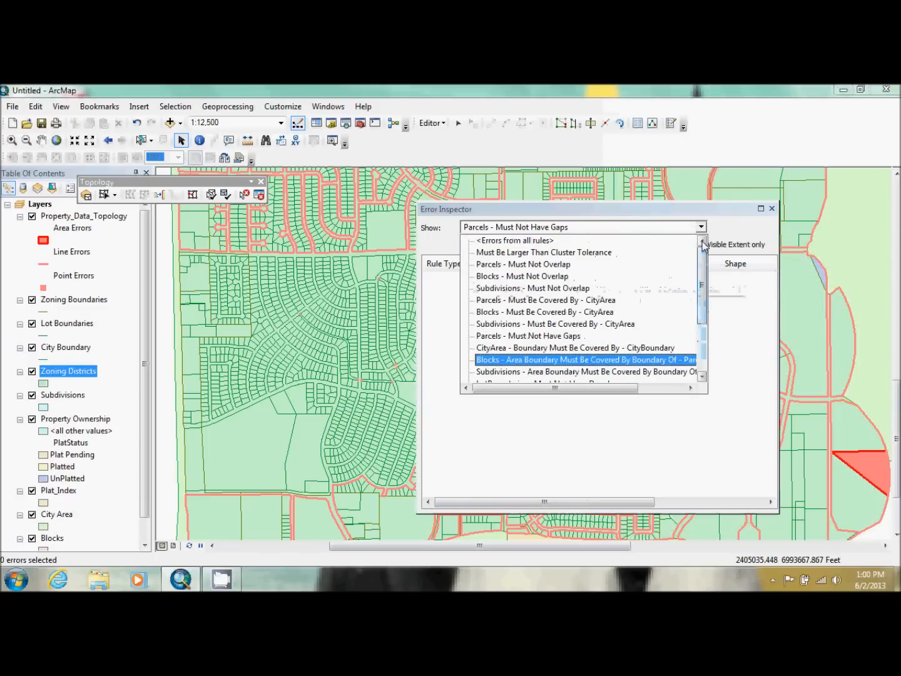
{"action": "left_click", "coordinate": [507, 241]}
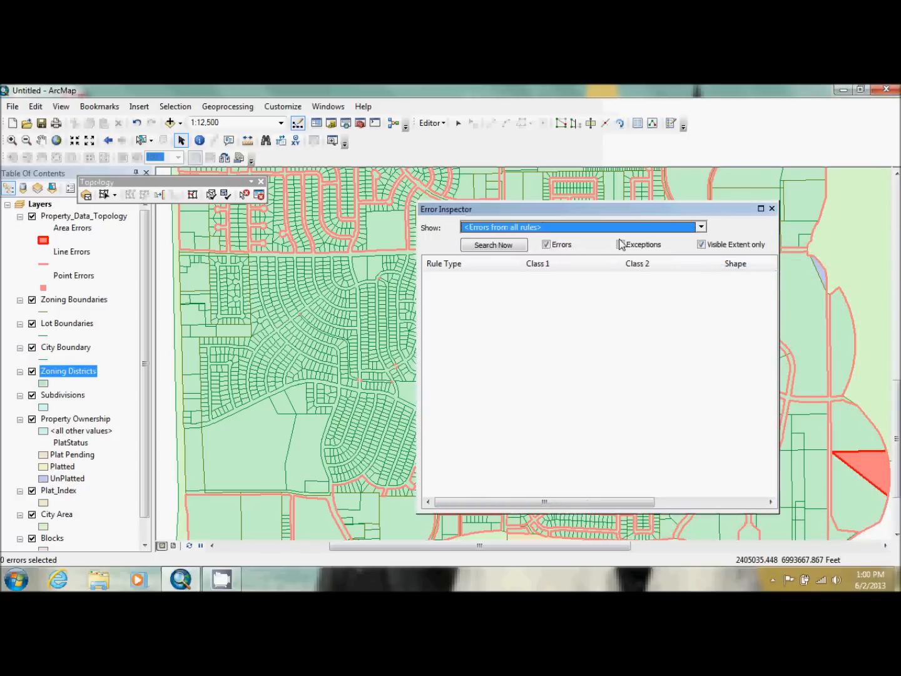
{"action": "left_click", "coordinate": [521, 246]}
{"action": "left_click", "coordinate": [702, 244]}
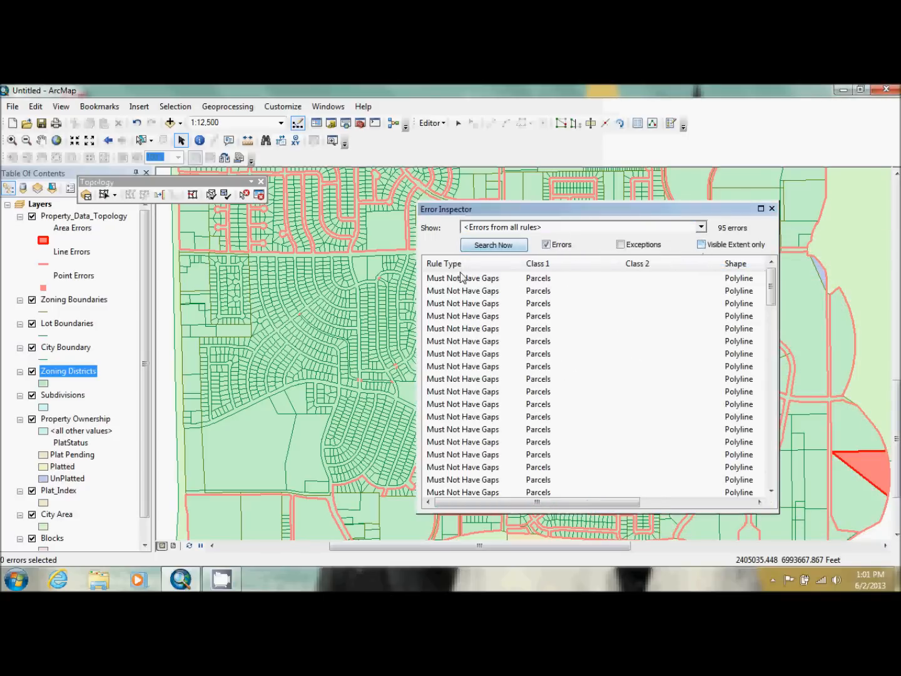
{"action": "left_click", "coordinate": [476, 247]}
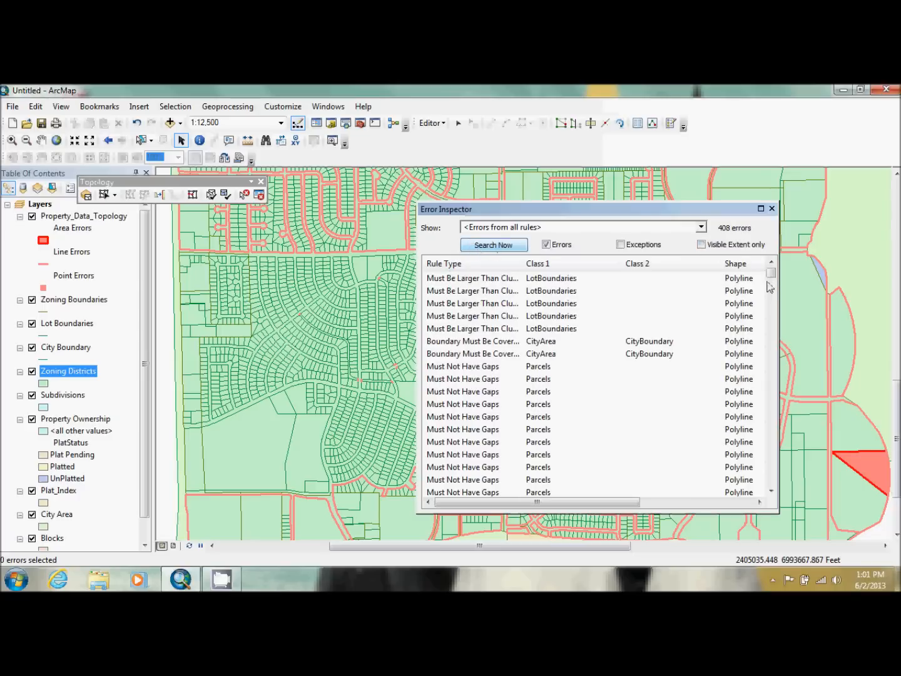
{"action": "left_click", "coordinate": [702, 245]}
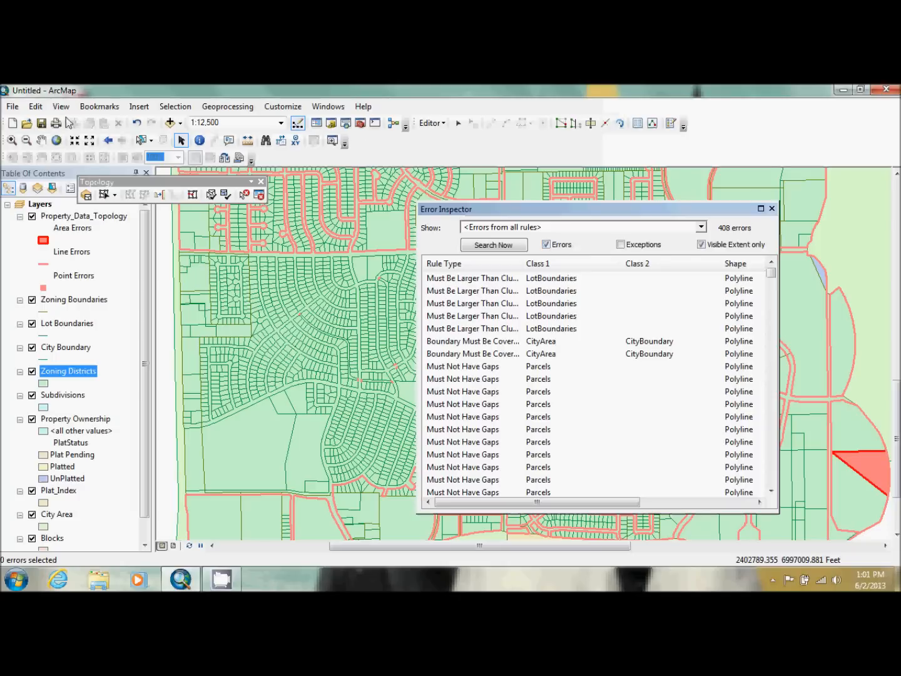
Load the Topology5 bookmark file, zoom the map to that bookmark, and close the Bookmarks Manager.
{"action": "left_click", "coordinate": [97, 106]}
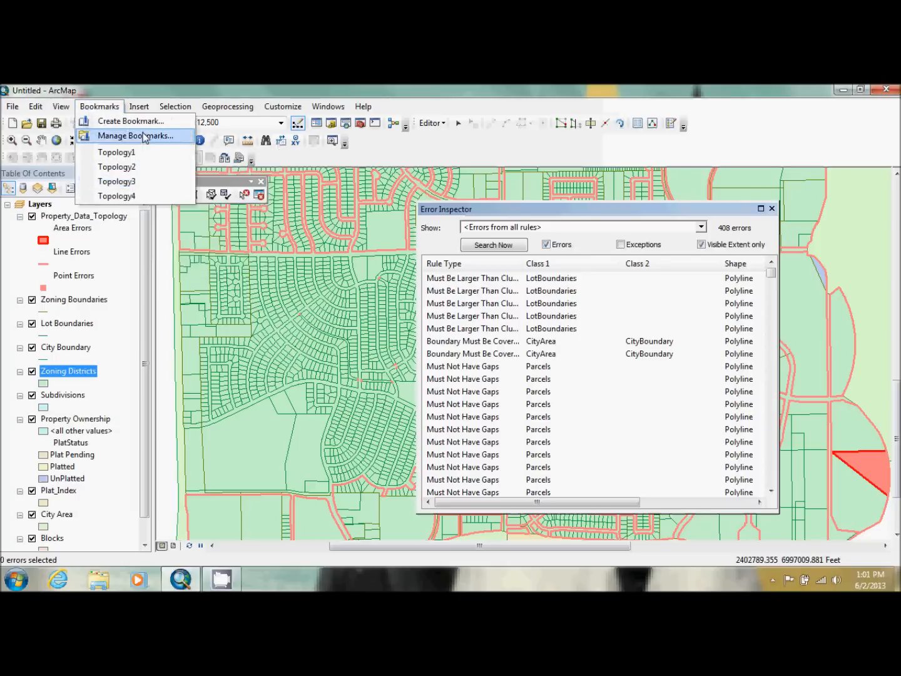
{"action": "left_click", "coordinate": [171, 136]}
{"action": "left_click", "coordinate": [244, 133]}
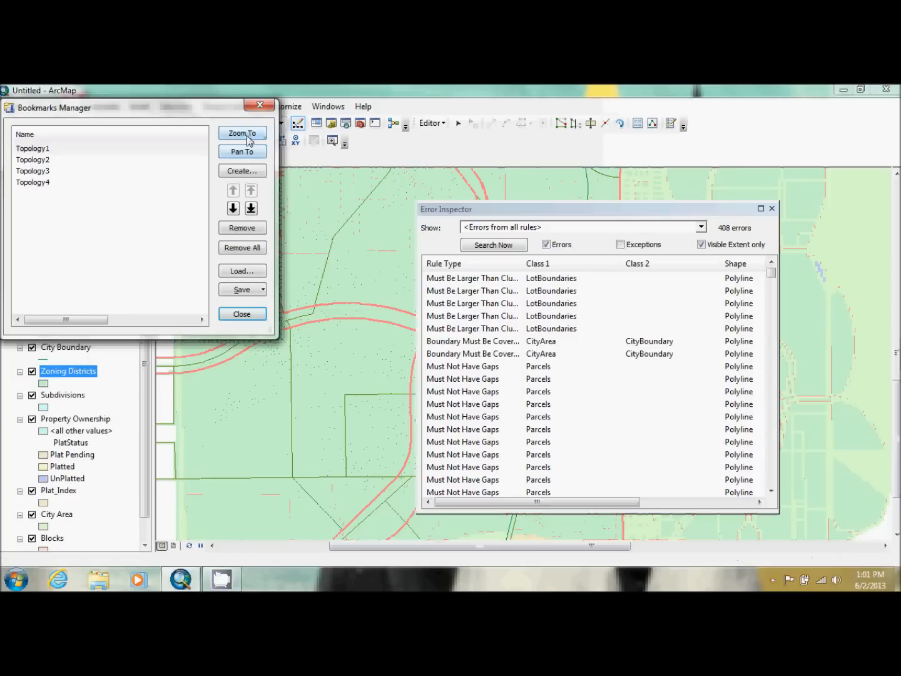
{"action": "left_click", "coordinate": [241, 270]}
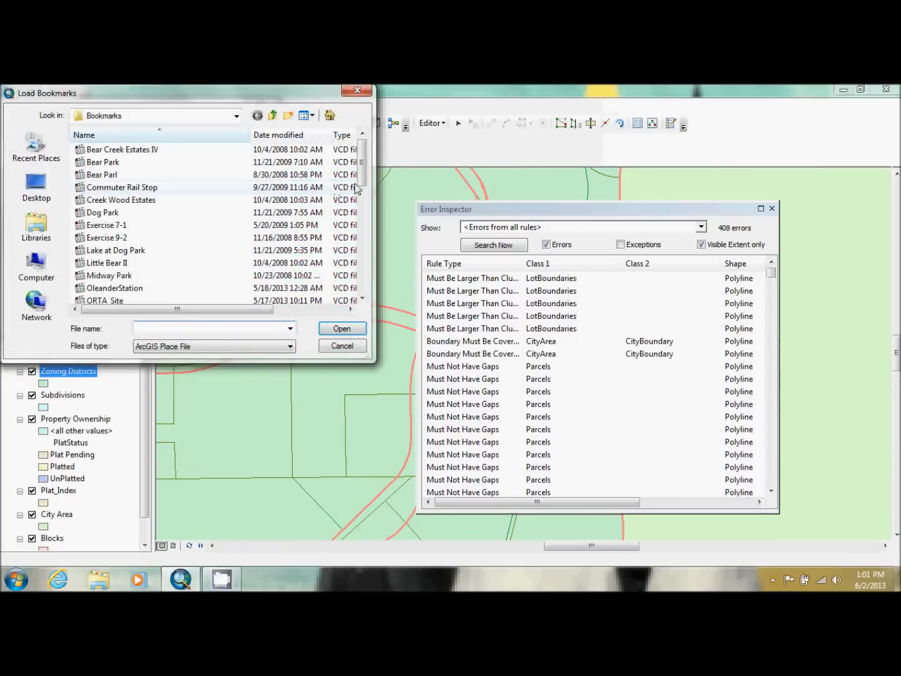
{"action": "left_click_drag", "start_coordinate": [363, 176], "coordinate": [361, 297]}
{"action": "double_click", "coordinate": [109, 240]}
{"action": "left_click", "coordinate": [249, 134]}
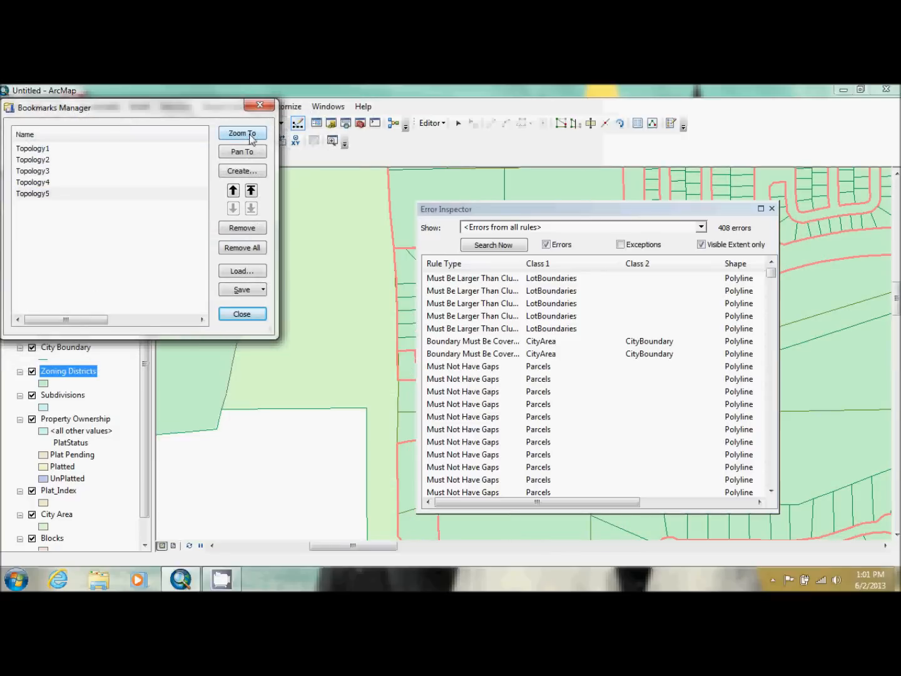
{"action": "left_click", "coordinate": [259, 105]}
Find the Parcels - Must Not Have Gaps errors in the new visible extent and mark all of them as exceptions.
{"action": "left_click_drag", "start_coordinate": [592, 214], "coordinate": [713, 218]}
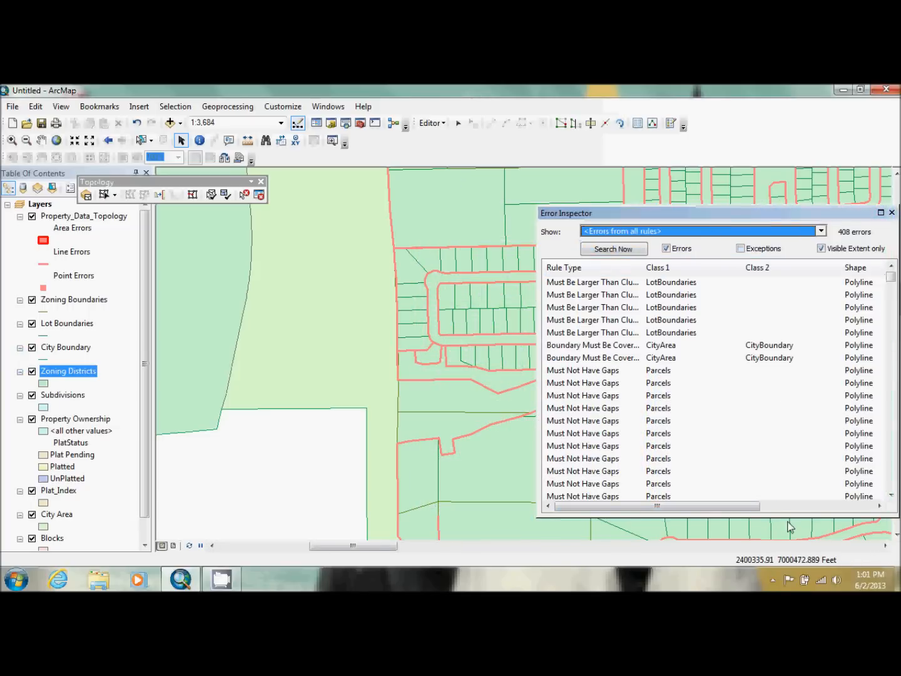
{"action": "left_click", "coordinate": [803, 231]}
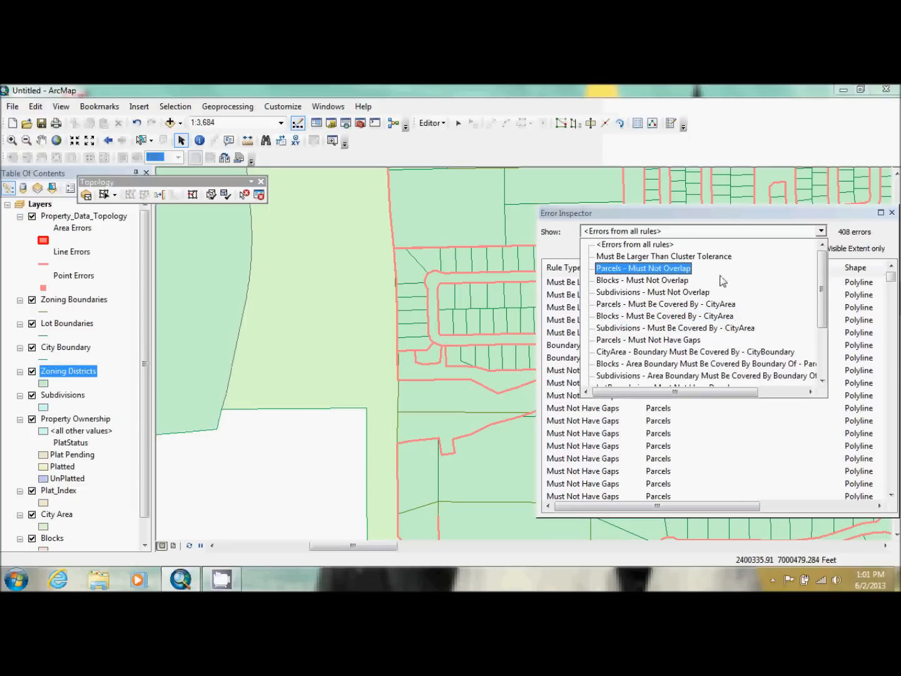
{"action": "left_click", "coordinate": [734, 341]}
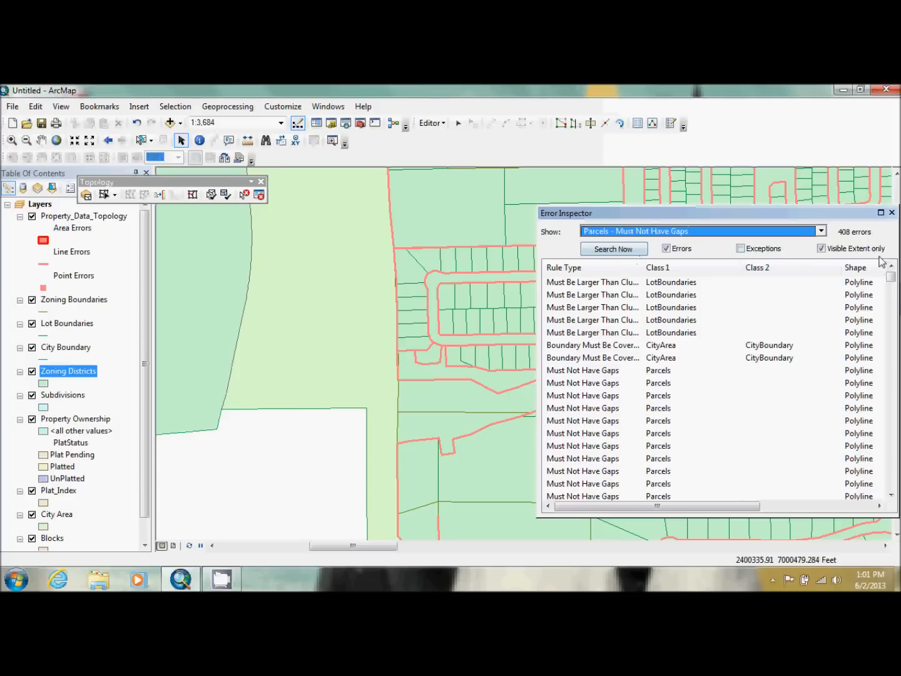
{"action": "left_click", "coordinate": [630, 251]}
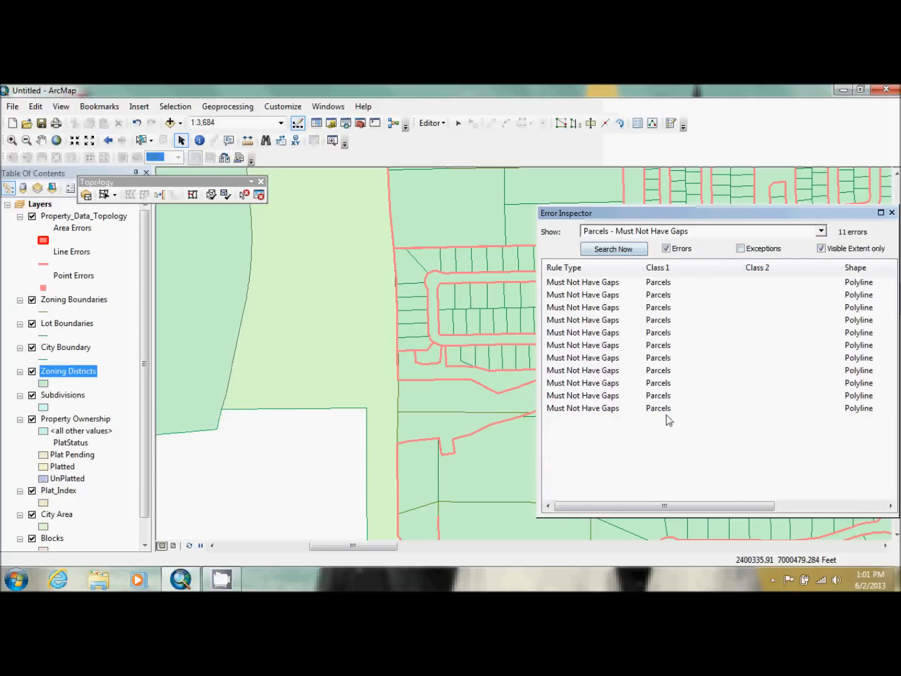
{"action": "left_click_drag", "start_coordinate": [672, 440], "coordinate": [614, 285]}
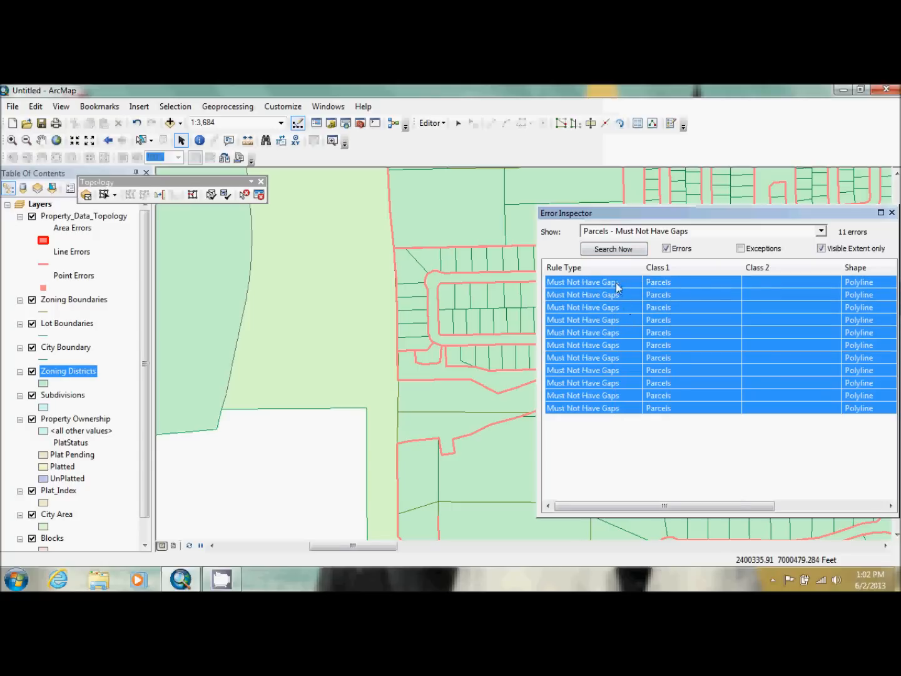
{"action": "right_click", "coordinate": [639, 331]}
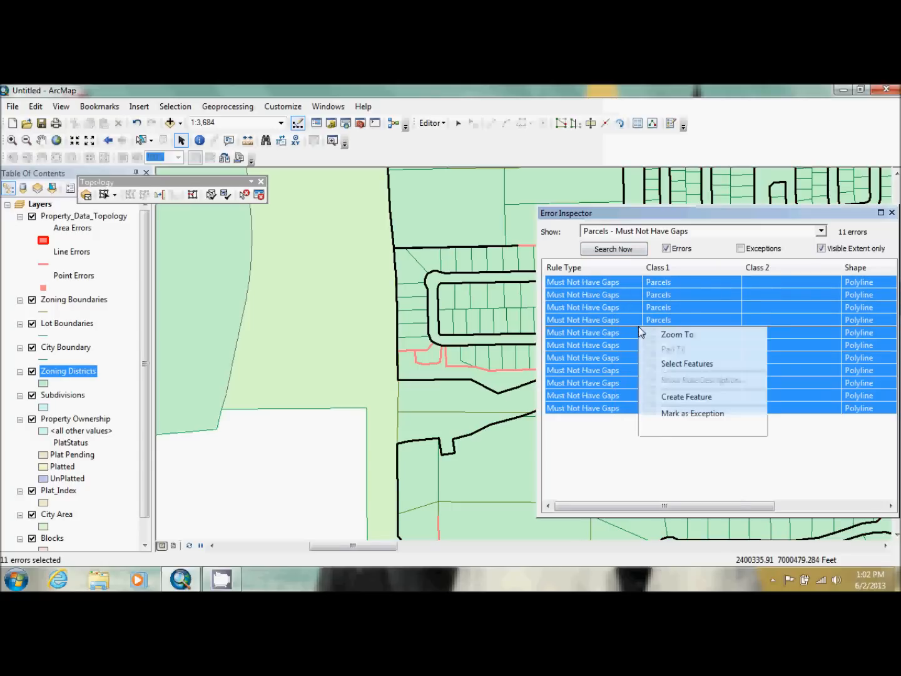
{"action": "left_click", "coordinate": [692, 414]}
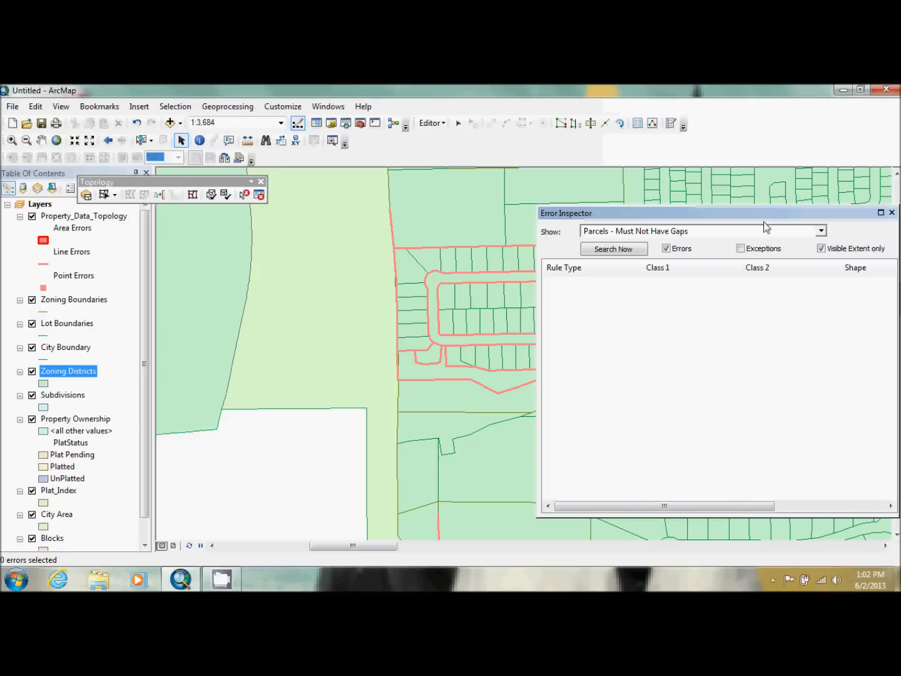
Search the visible extent for the remaining errors from all rules.
{"action": "left_click", "coordinate": [782, 232]}
{"action": "left_click", "coordinate": [768, 246]}
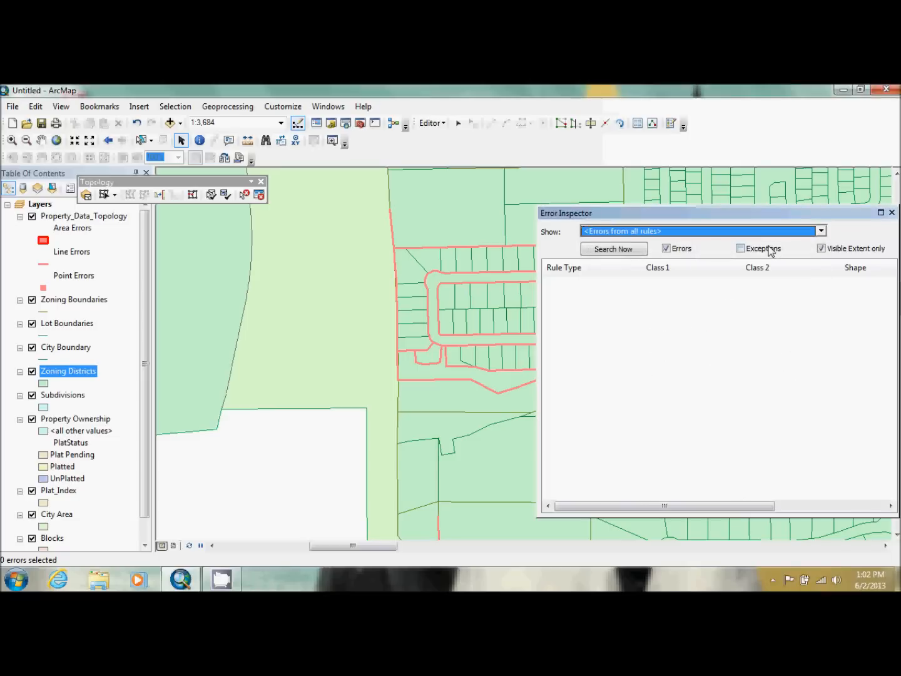
{"action": "left_click", "coordinate": [612, 250]}
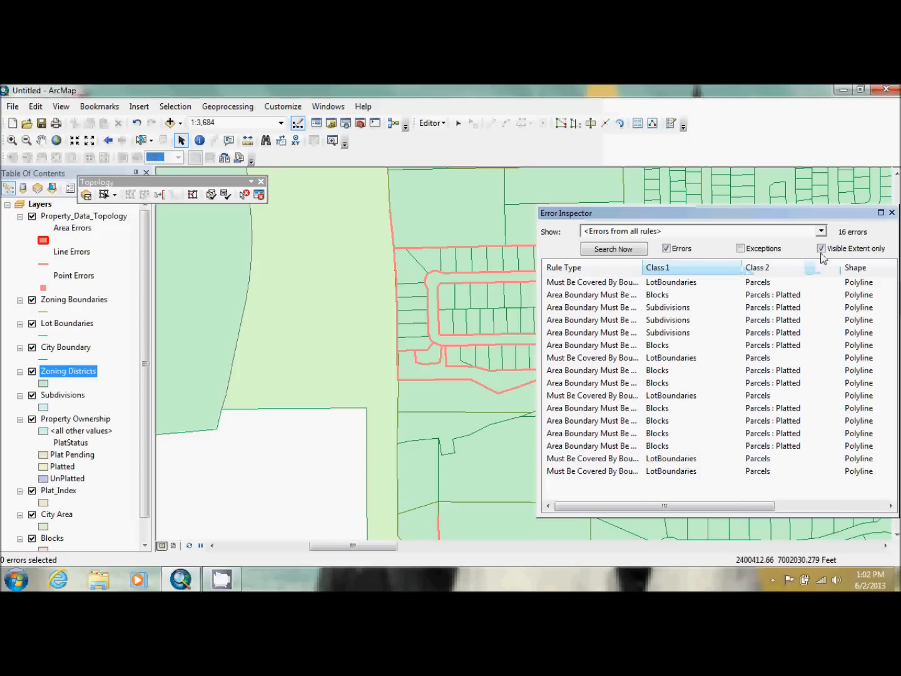
Search the visible extent for errors of the LotBoundaries - Must Be Covered By Boundary Of - Parcels rule.
{"action": "left_click", "coordinate": [821, 231]}
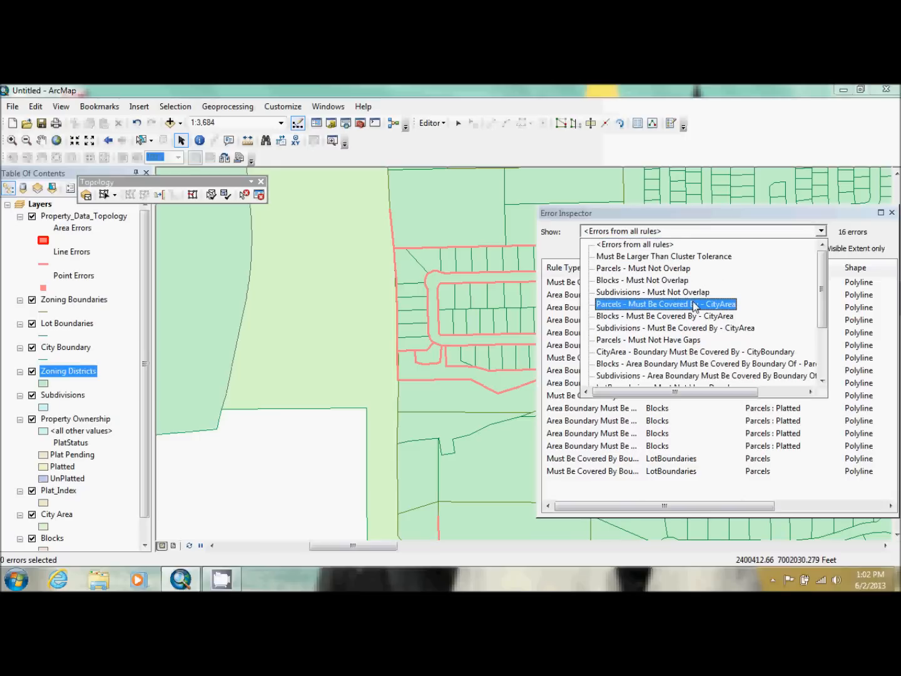
{"action": "scroll", "coordinate": [687, 351], "scroll_direction": "down", "scroll_amount": 3}
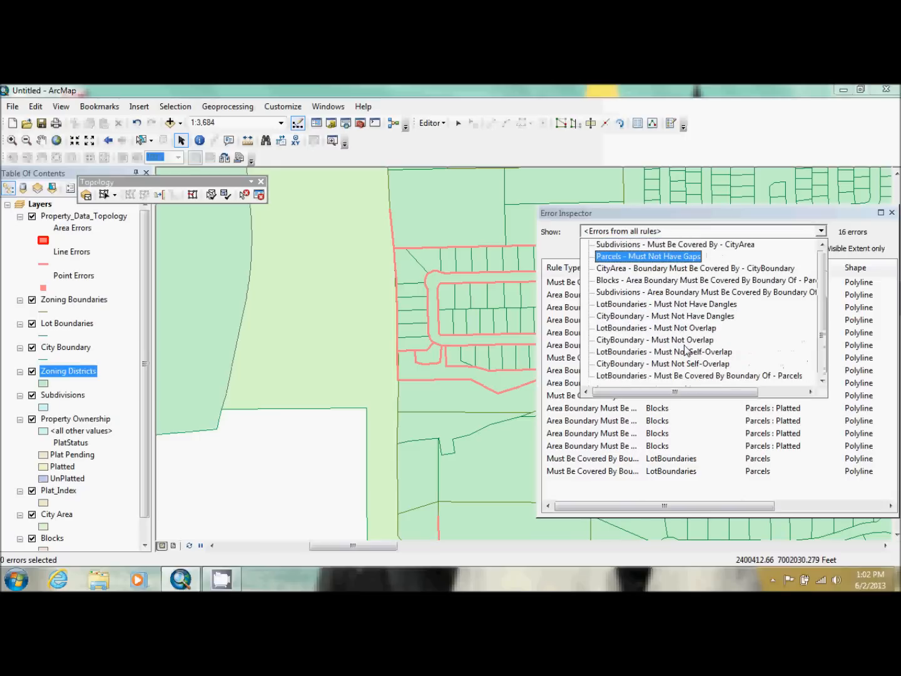
{"action": "left_click", "coordinate": [682, 375]}
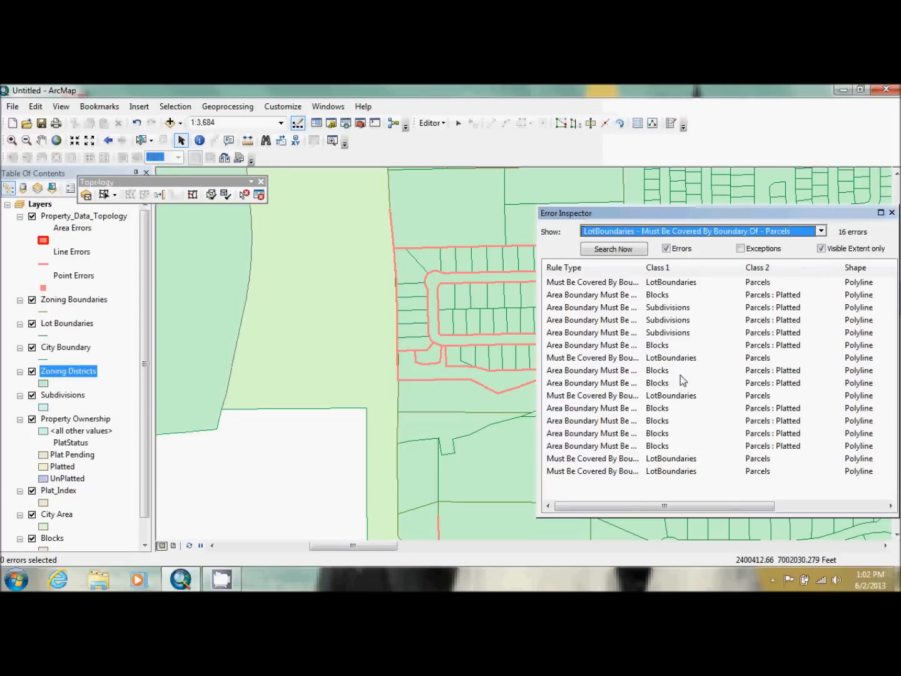
{"action": "left_click", "coordinate": [614, 251]}
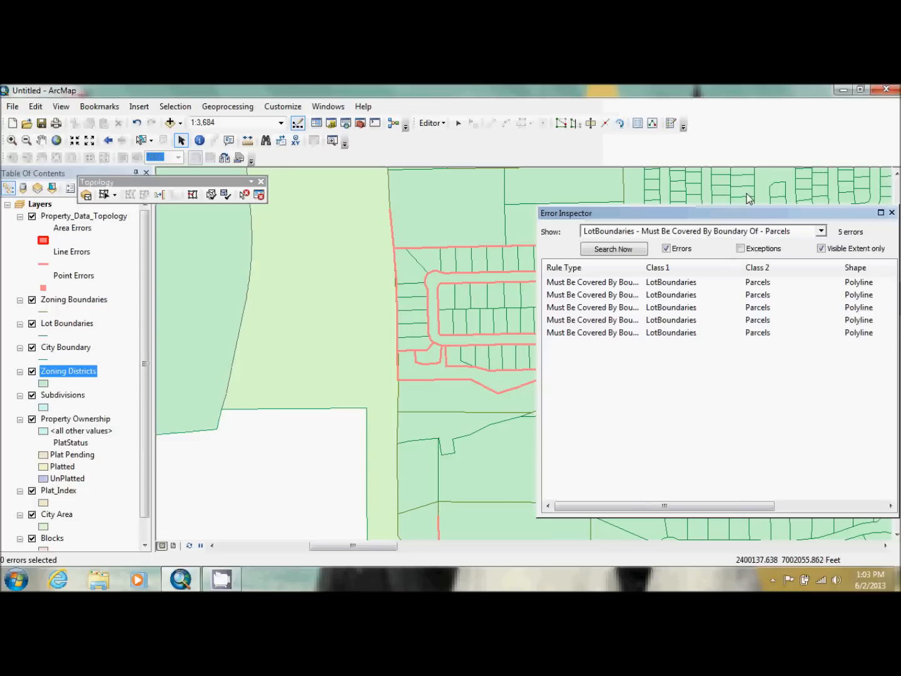
Widen the Error Inspector to examine the lot boundary errors' feature columns, and move it clear of the affected subdivision on the map.
{"action": "left_click_drag", "start_coordinate": [744, 215], "coordinate": [578, 210]}
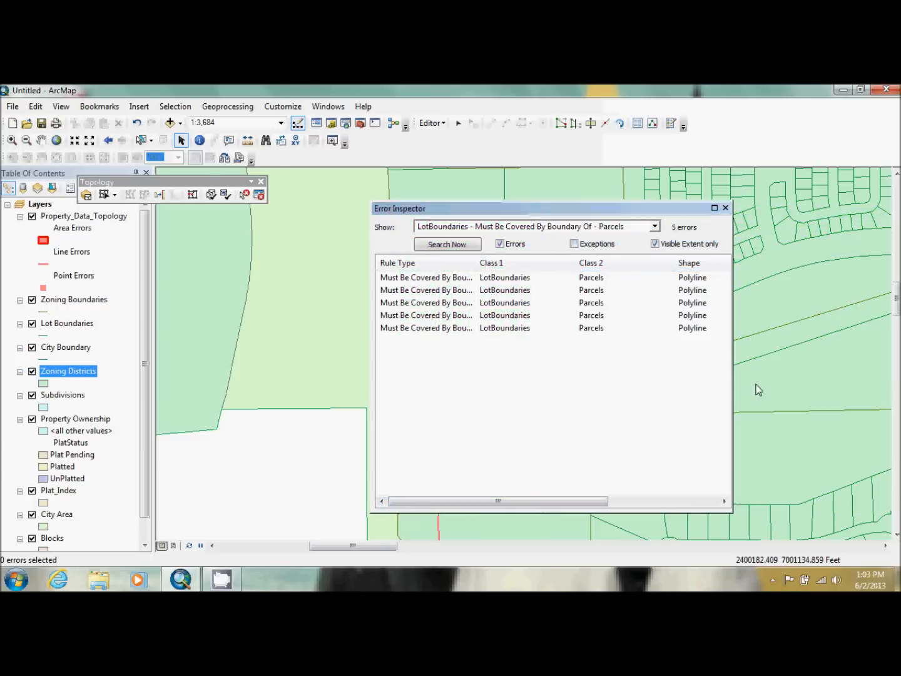
{"action": "left_click_drag", "start_coordinate": [735, 388], "coordinate": [758, 388]}
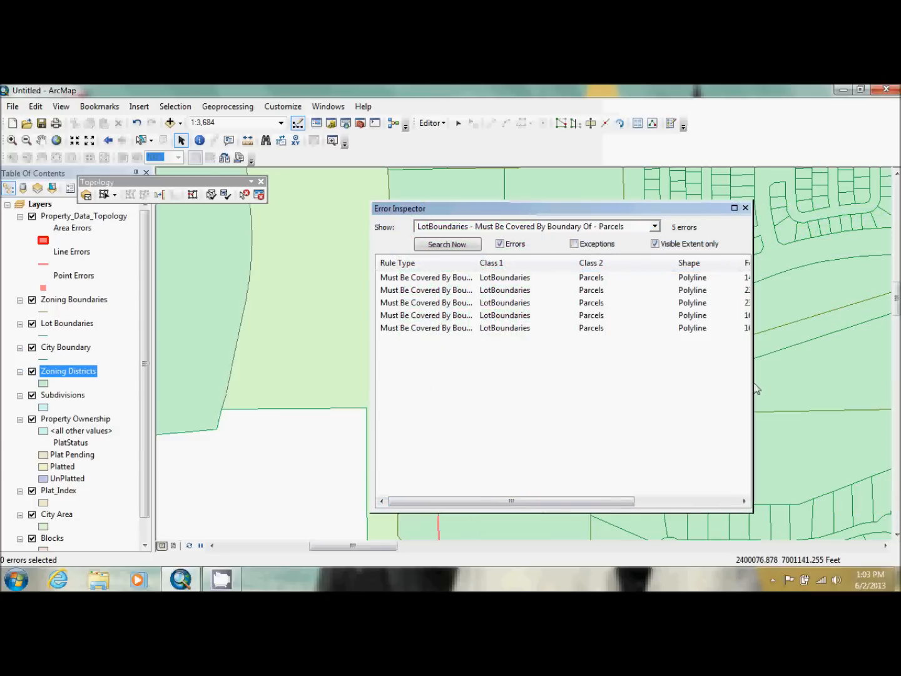
{"action": "left_click_drag", "start_coordinate": [582, 506], "coordinate": [656, 502]}
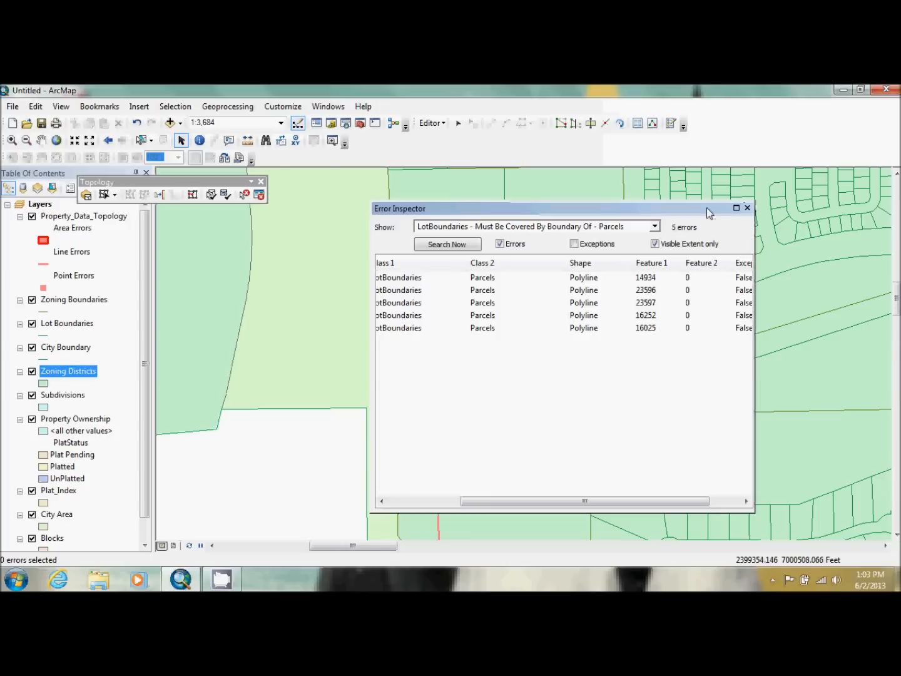
{"action": "left_click_drag", "start_coordinate": [711, 214], "coordinate": [747, 523]}
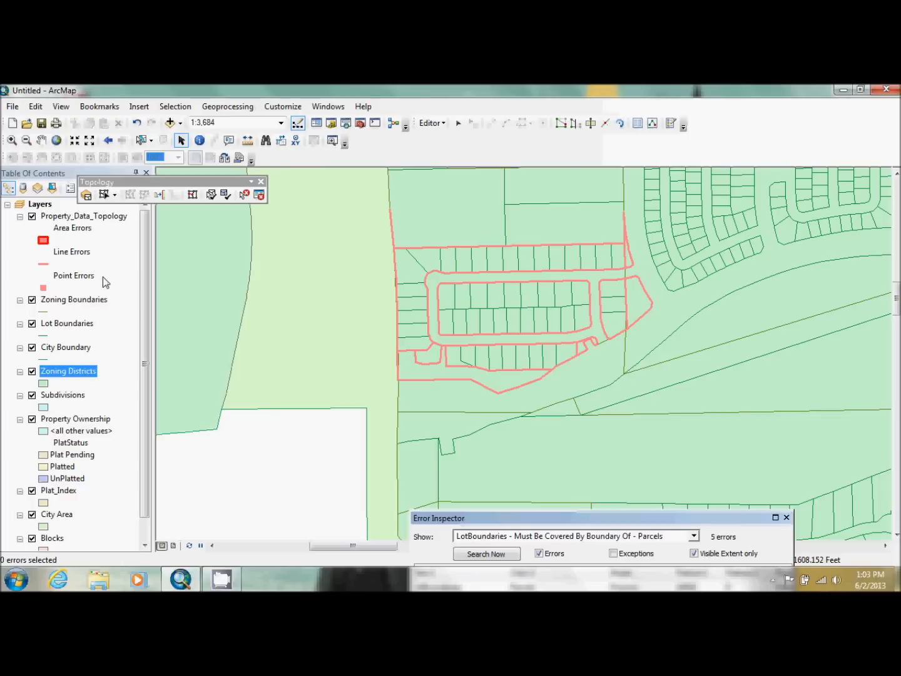
Hide Property_Data_Topology, Zoning Districts and Subdivisions, and toggle Lot Boundaries off and on to compare them with the parcel outlines.
{"action": "left_click", "coordinate": [32, 216]}
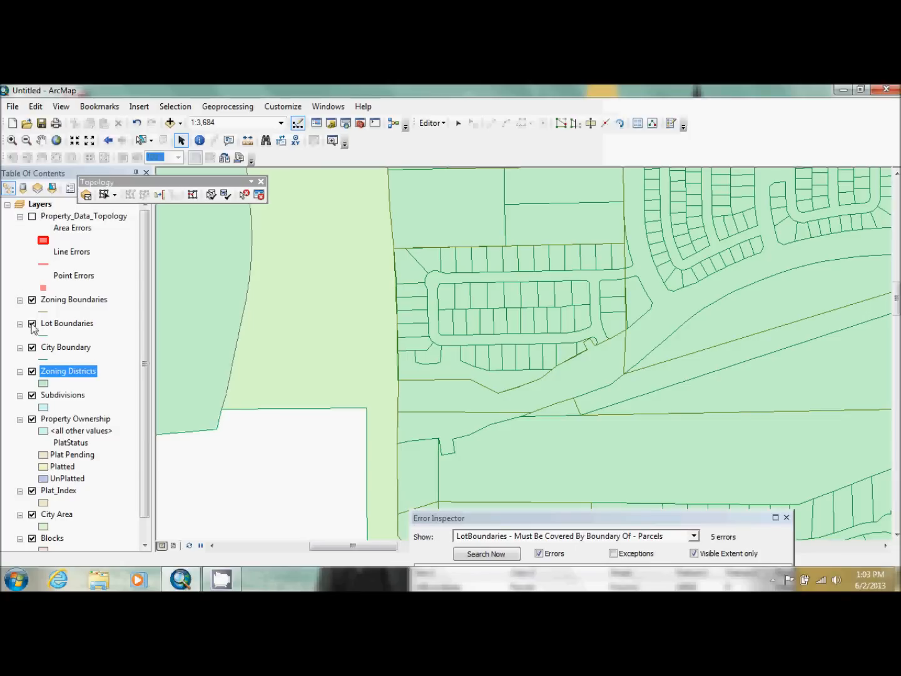
{"action": "left_click", "coordinate": [32, 372]}
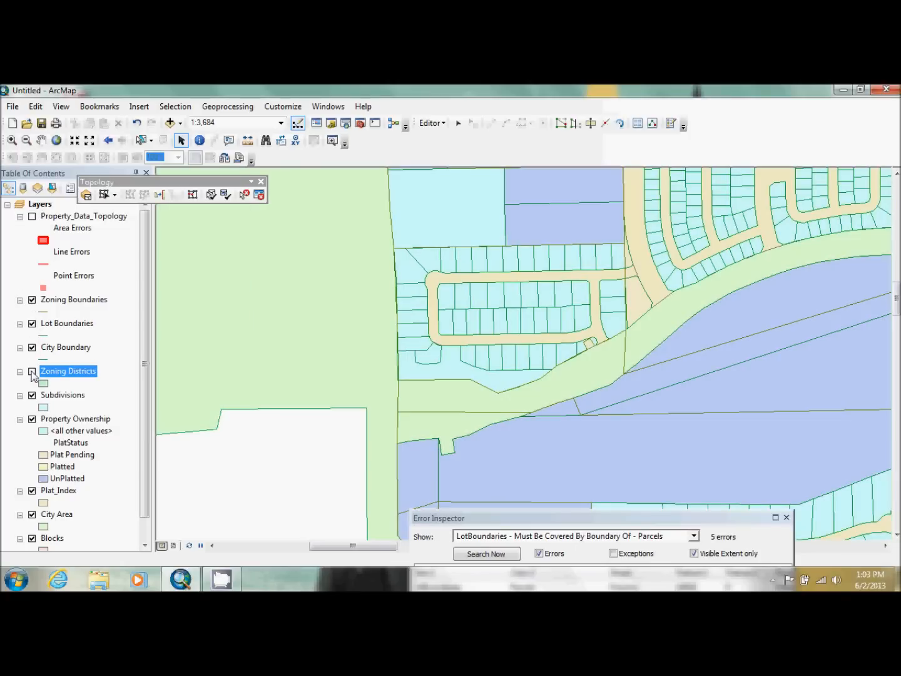
{"action": "left_click", "coordinate": [32, 395]}
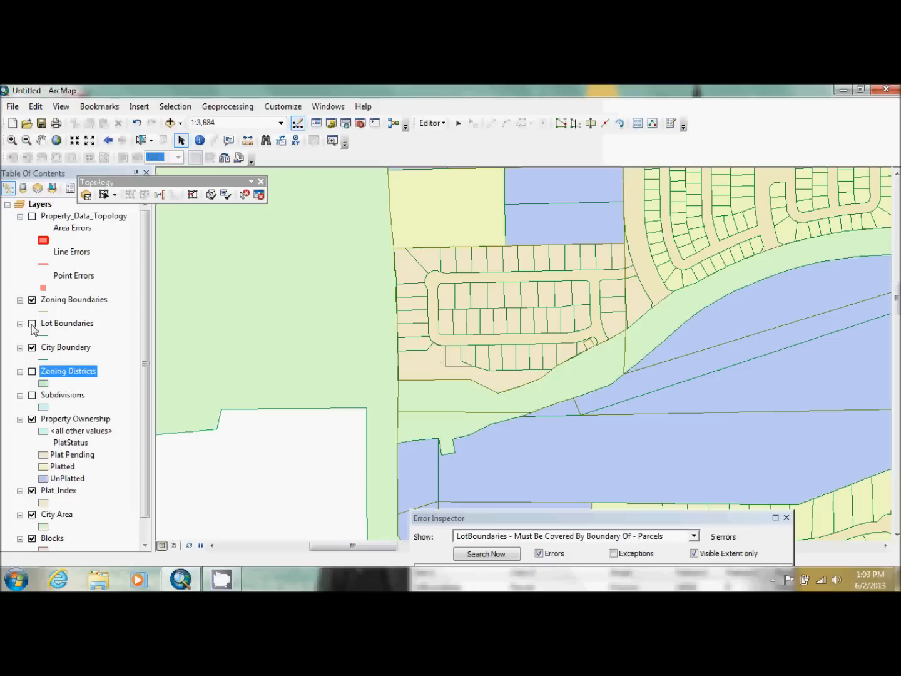
{"action": "left_click", "coordinate": [31, 323]}
{"action": "left_click", "coordinate": [32, 324]}
Bring the Error Inspector back into view clear of the subdivision and step through the listed lot boundary errors.
{"action": "left_click_drag", "start_coordinate": [525, 525], "coordinate": [559, 187]}
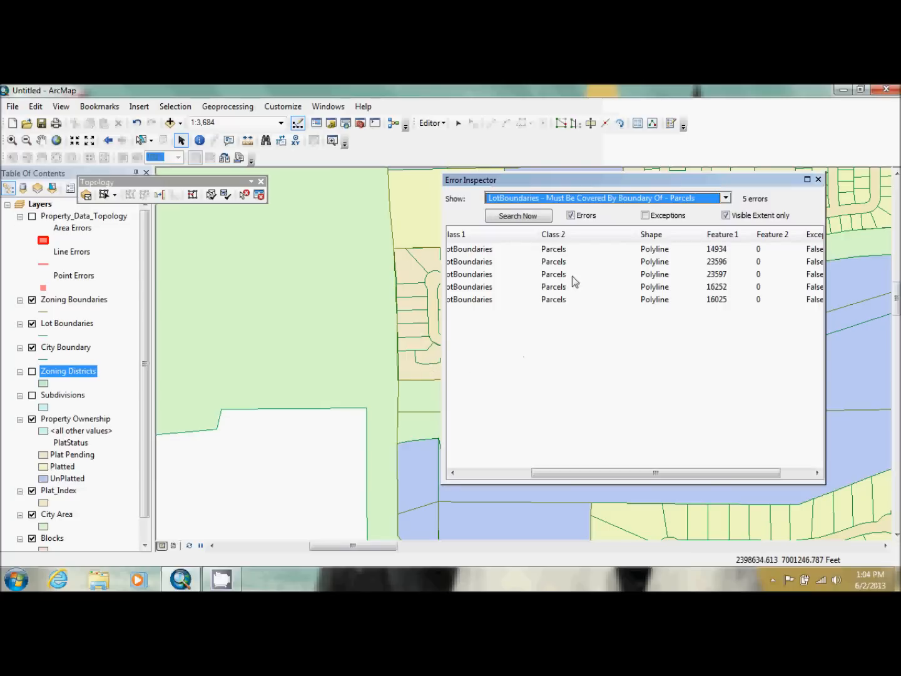
{"action": "left_click", "coordinate": [622, 252]}
{"action": "left_click_drag", "start_coordinate": [643, 177], "coordinate": [856, 198]}
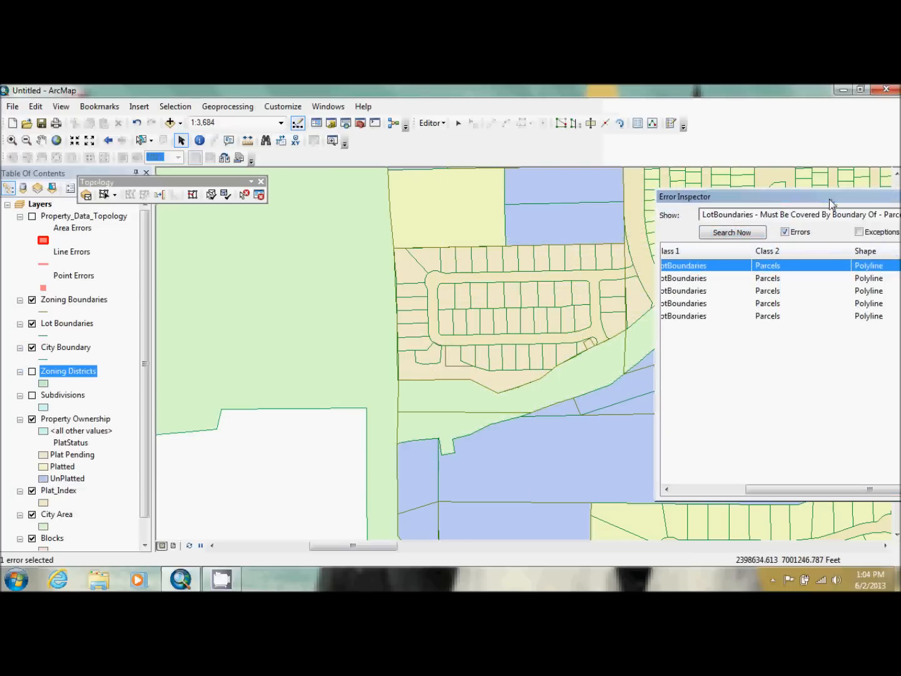
{"action": "left_click", "coordinate": [726, 278]}
{"action": "left_click", "coordinate": [725, 291]}
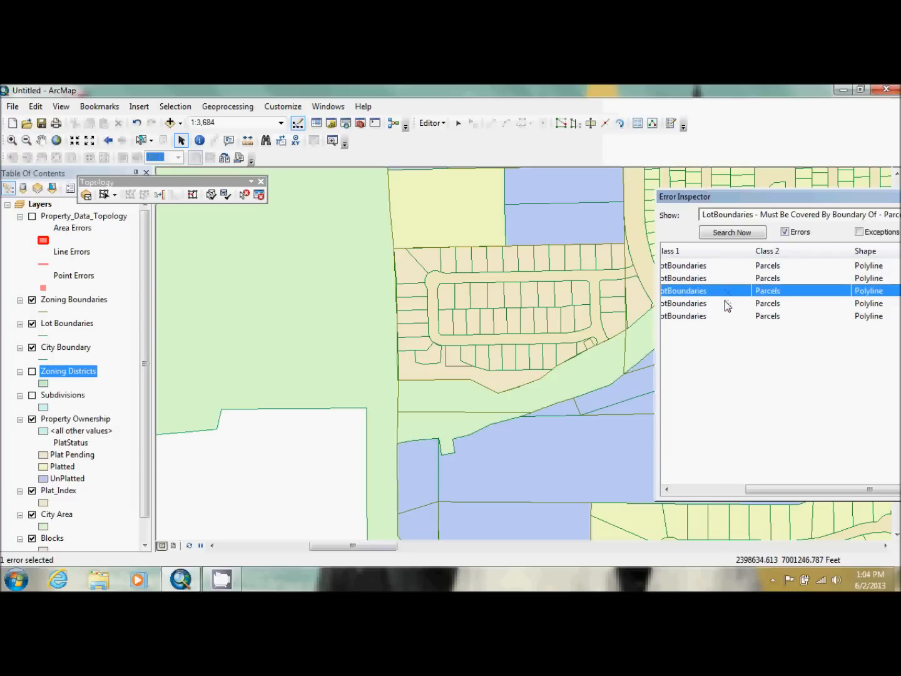
{"action": "left_click", "coordinate": [725, 302]}
{"action": "left_click", "coordinate": [724, 317]}
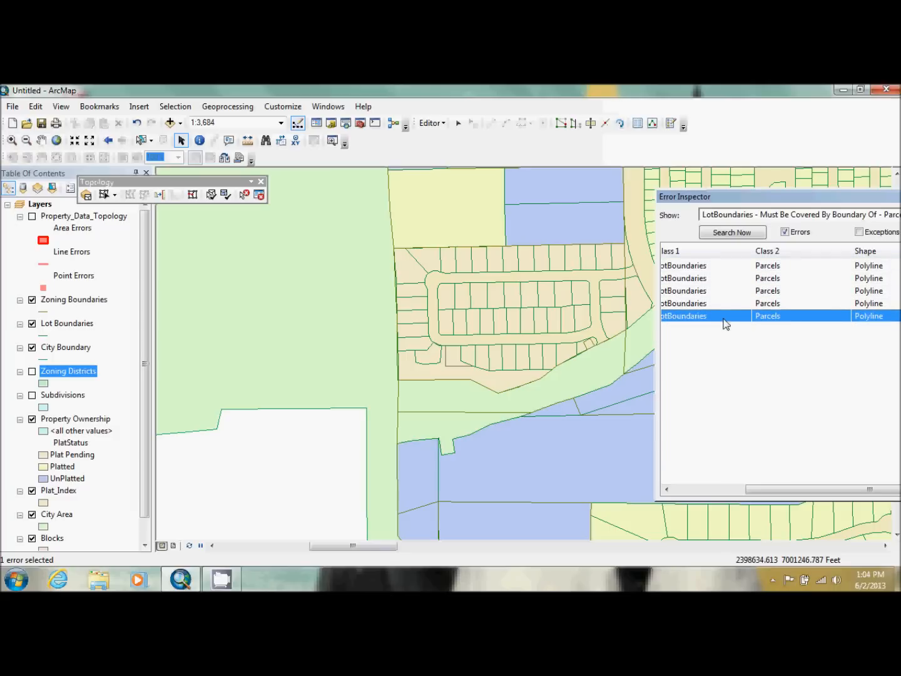
Show the Property_Data_Topology layer and go through the lot boundary errors to locate each one on the map.
{"action": "left_click", "coordinate": [32, 217]}
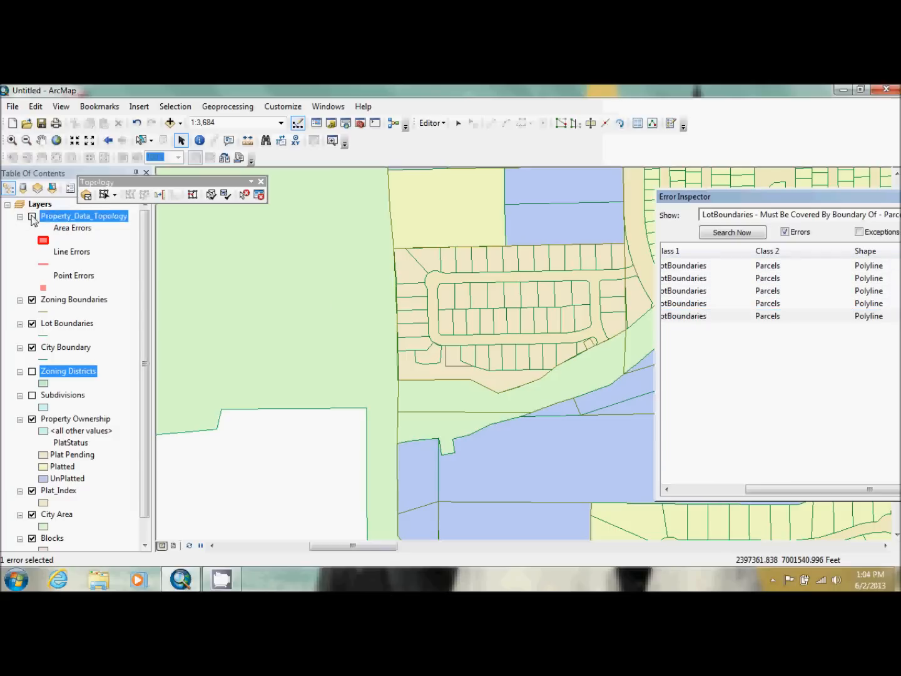
{"action": "left_click", "coordinate": [32, 217]}
{"action": "left_click", "coordinate": [708, 276]}
{"action": "left_click", "coordinate": [707, 290]}
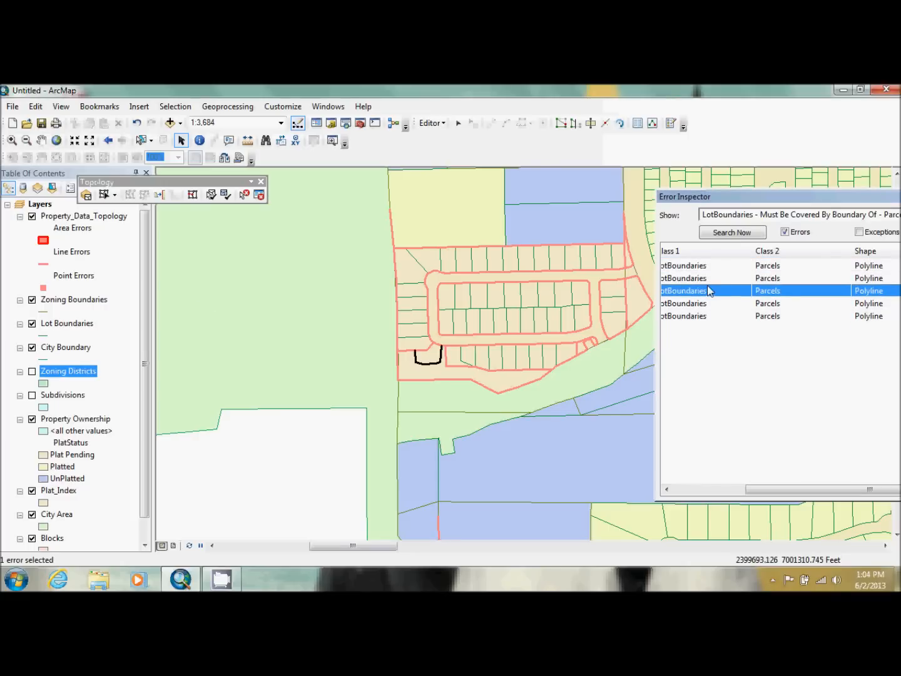
{"action": "left_click", "coordinate": [709, 303]}
{"action": "left_click", "coordinate": [709, 316]}
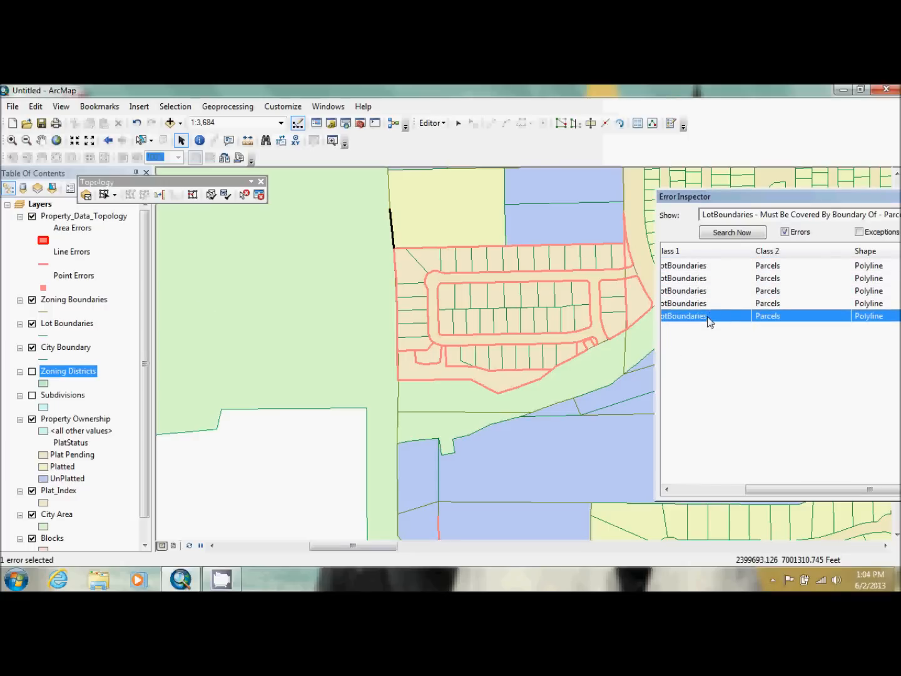
Select the lot boundary feature behind error 23596, the small U-shaped line in the subdivision's southwest corner.
{"action": "left_click_drag", "start_coordinate": [853, 195], "coordinate": [780, 203]}
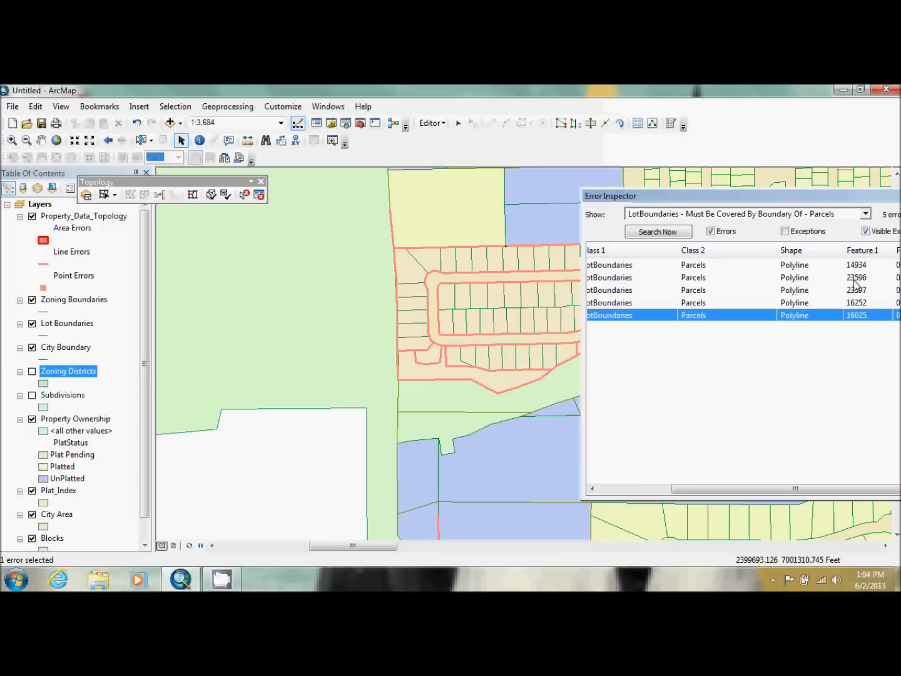
{"action": "left_click", "coordinate": [855, 279]}
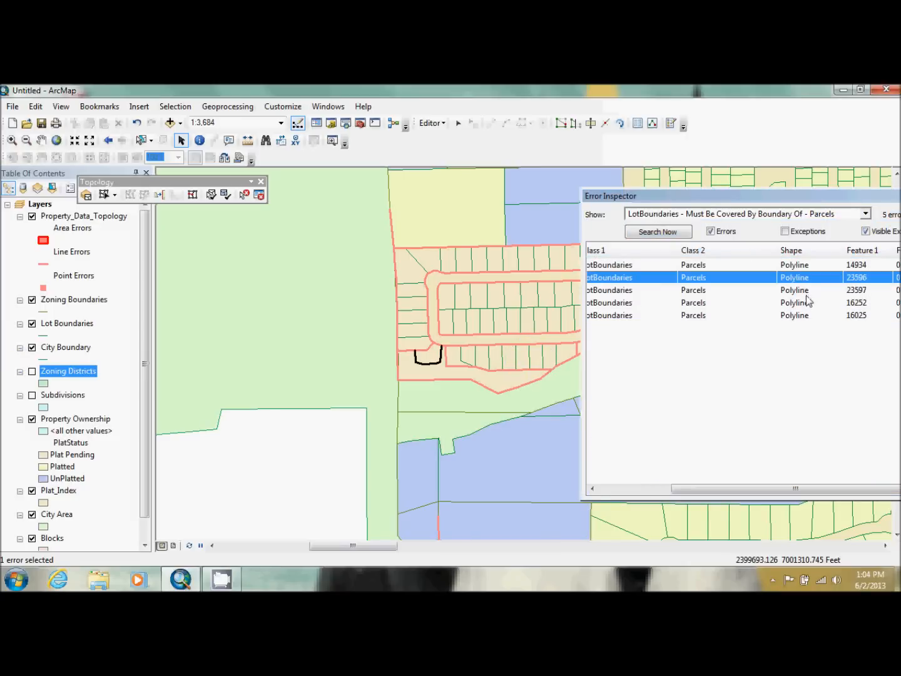
{"action": "left_click_drag", "start_coordinate": [763, 488], "coordinate": [675, 506]}
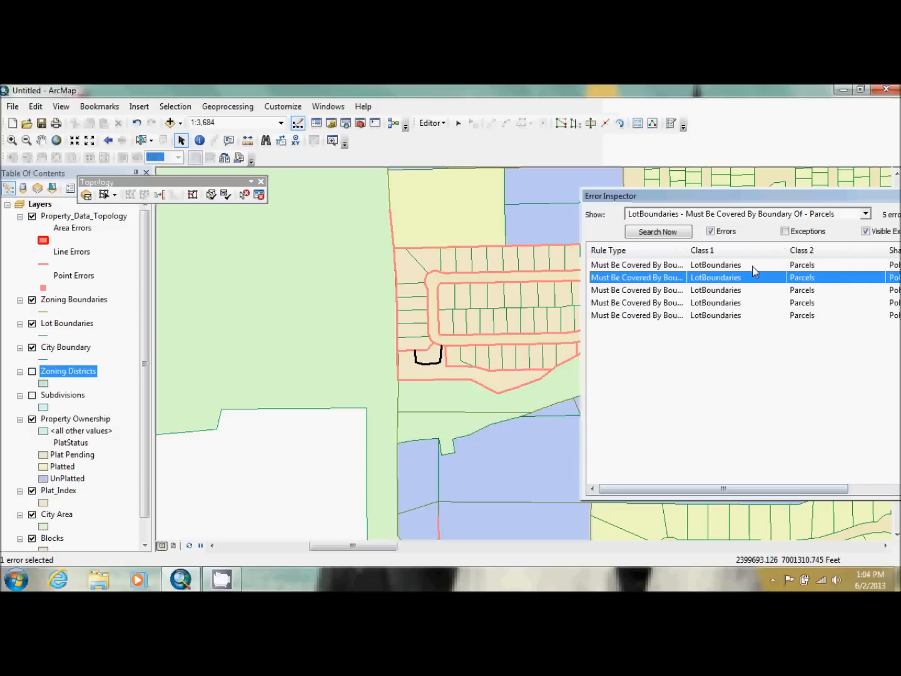
{"action": "left_click_drag", "start_coordinate": [802, 200], "coordinate": [825, 199]}
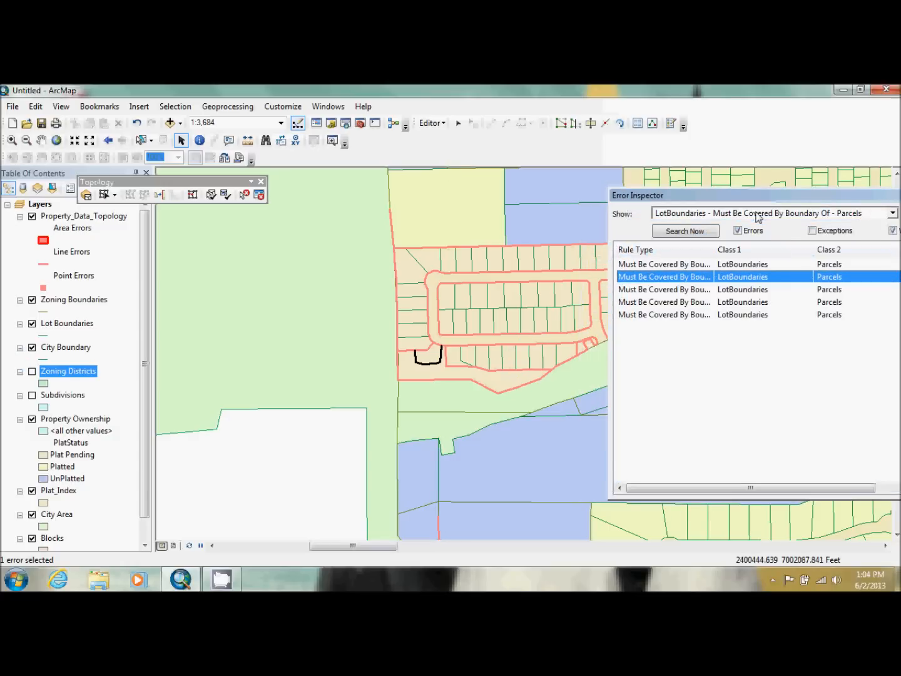
{"action": "right_click", "coordinate": [709, 283]}
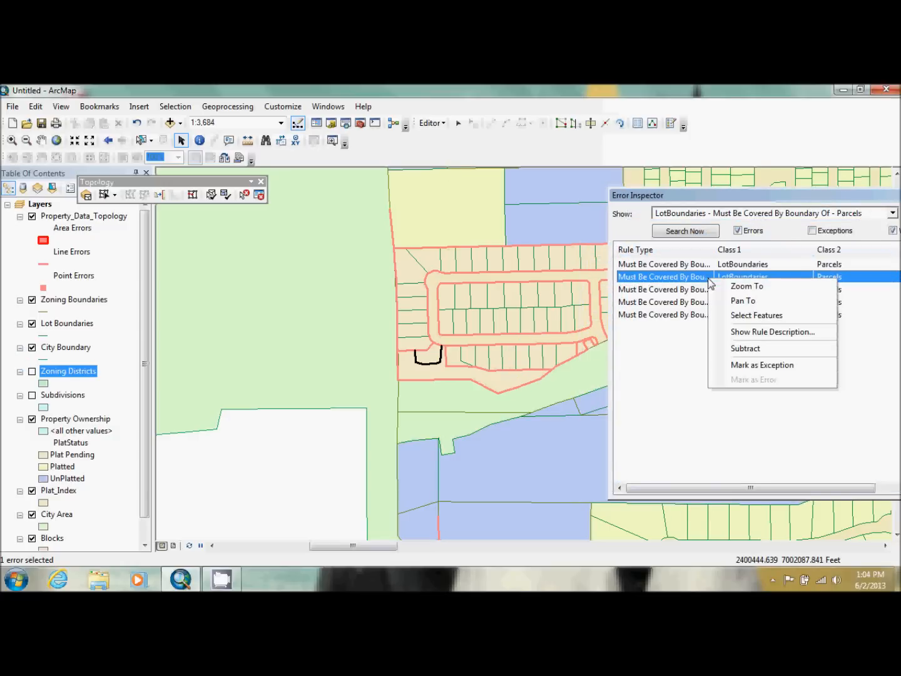
{"action": "left_click", "coordinate": [732, 315]}
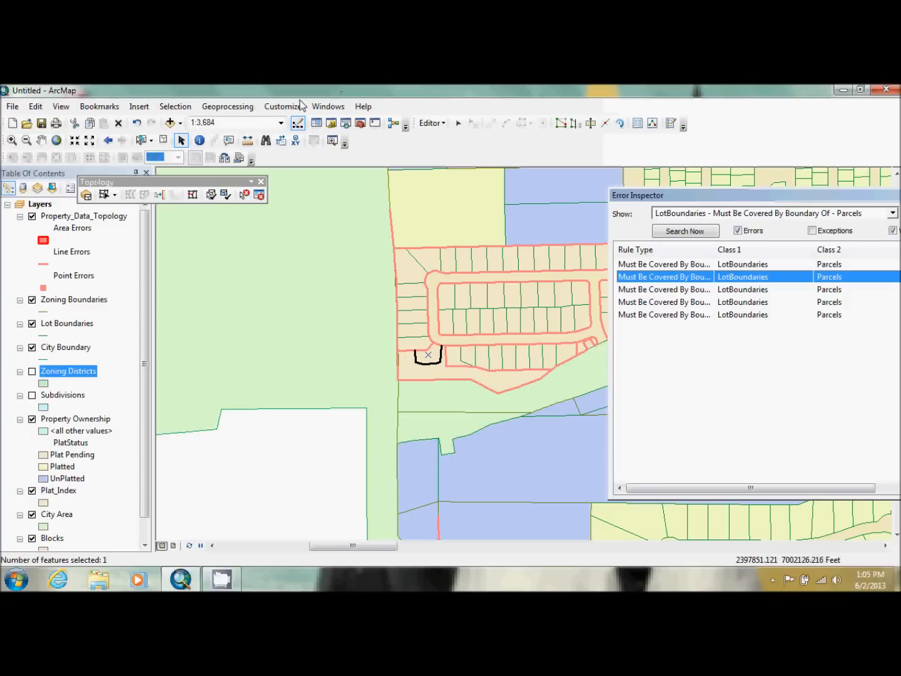
Split the Platted parcels of Property Ownership along the selected lot boundary using Split Polygons from Advanced Editing, and clear the selection.
{"action": "left_click", "coordinate": [281, 109]}
{"action": "mouse_move", "coordinate": [298, 121]}
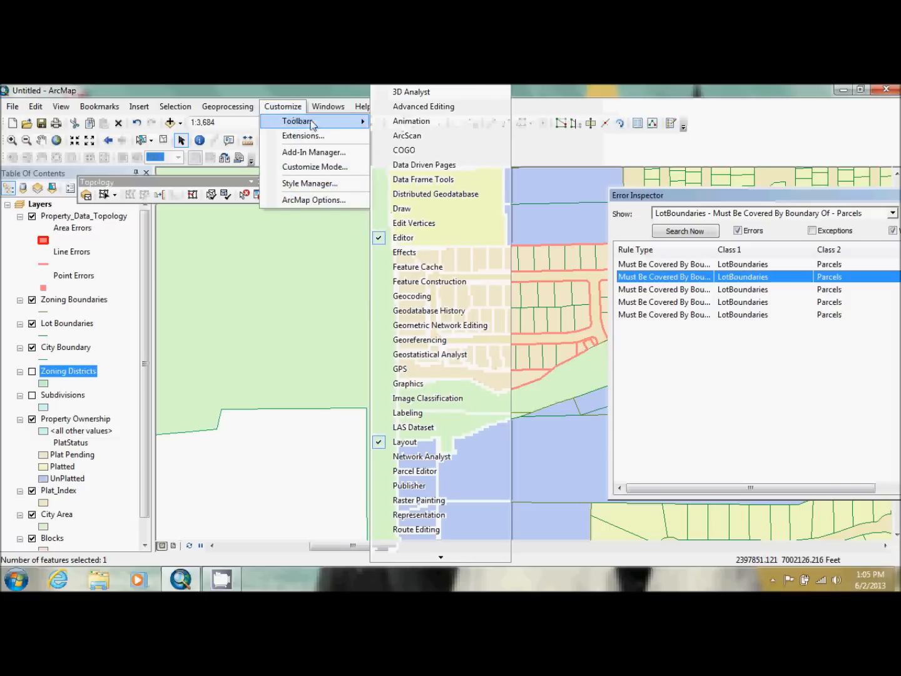
{"action": "left_click", "coordinate": [414, 110]}
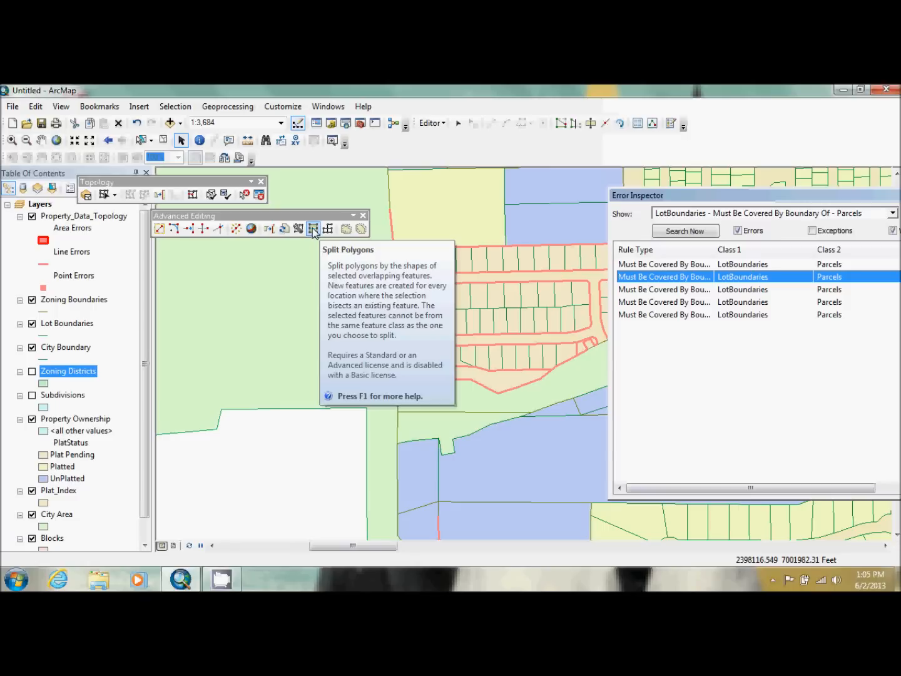
{"action": "left_click", "coordinate": [313, 229]}
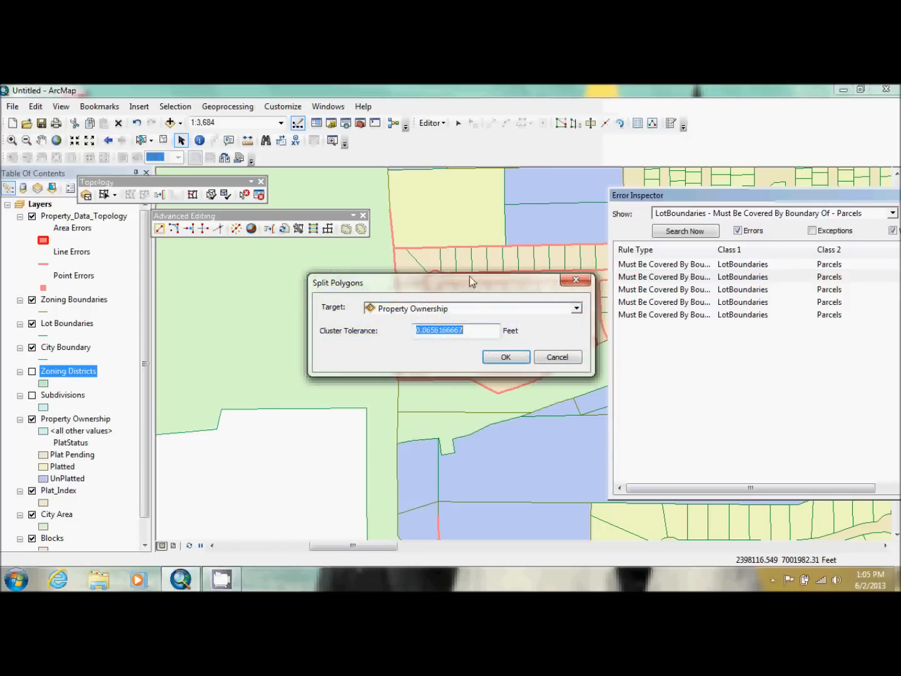
{"action": "left_click_drag", "start_coordinate": [476, 294], "coordinate": [252, 243]}
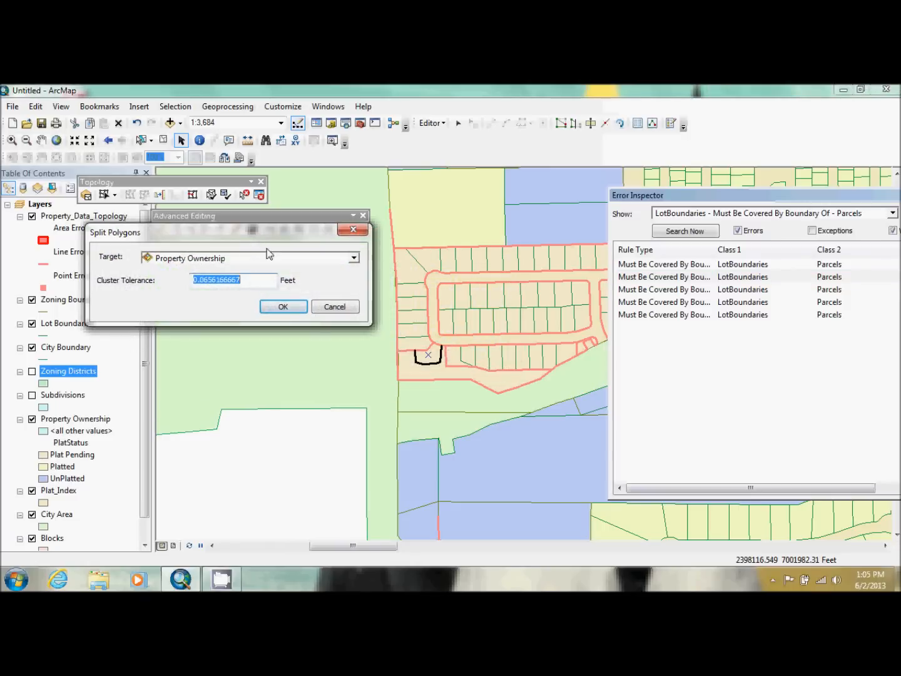
{"action": "left_click", "coordinate": [267, 263]}
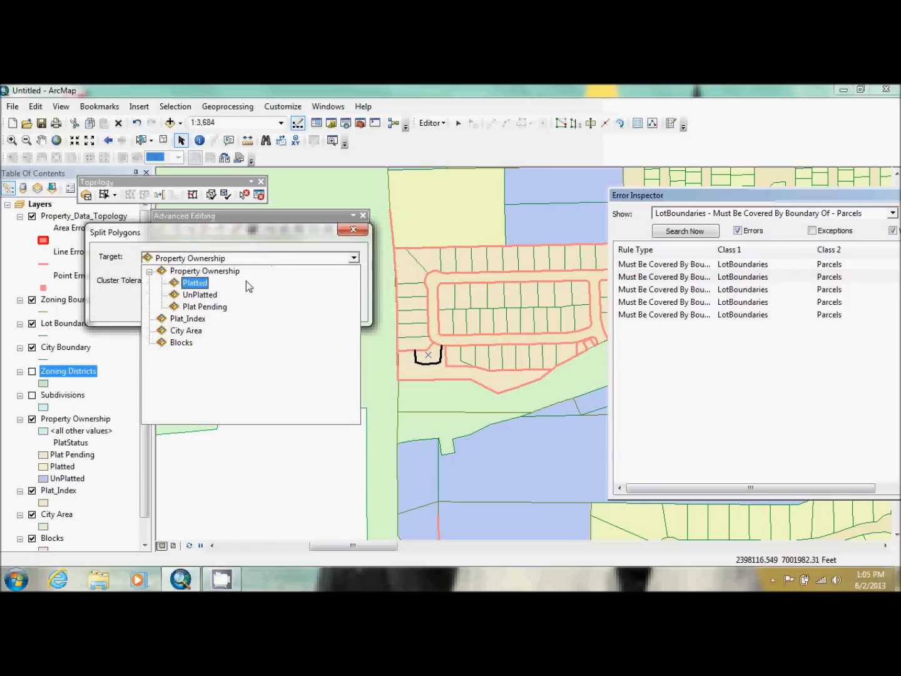
{"action": "left_click", "coordinate": [246, 280]}
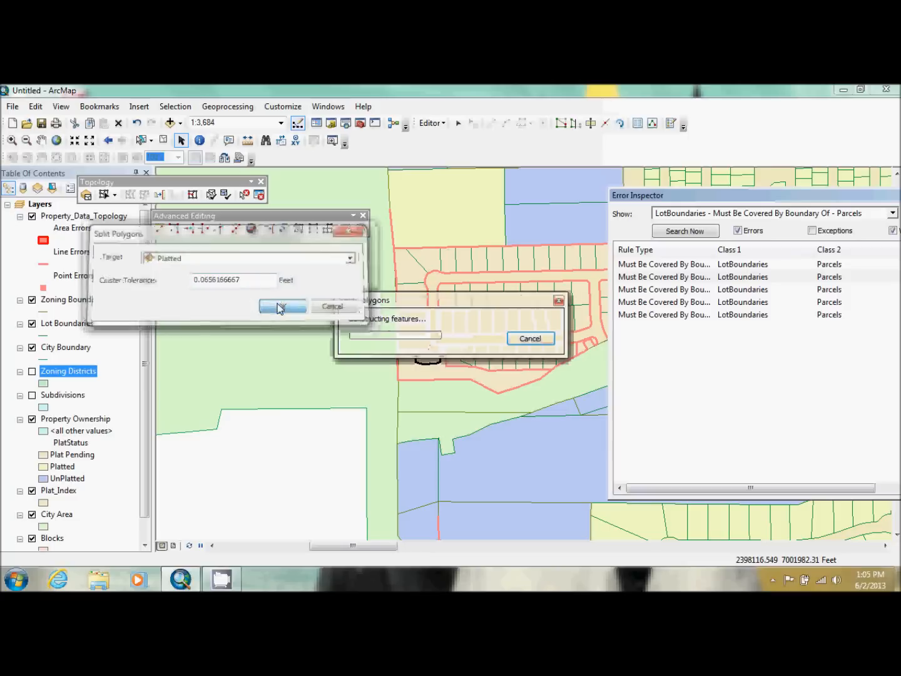
{"action": "left_click", "coordinate": [279, 306]}
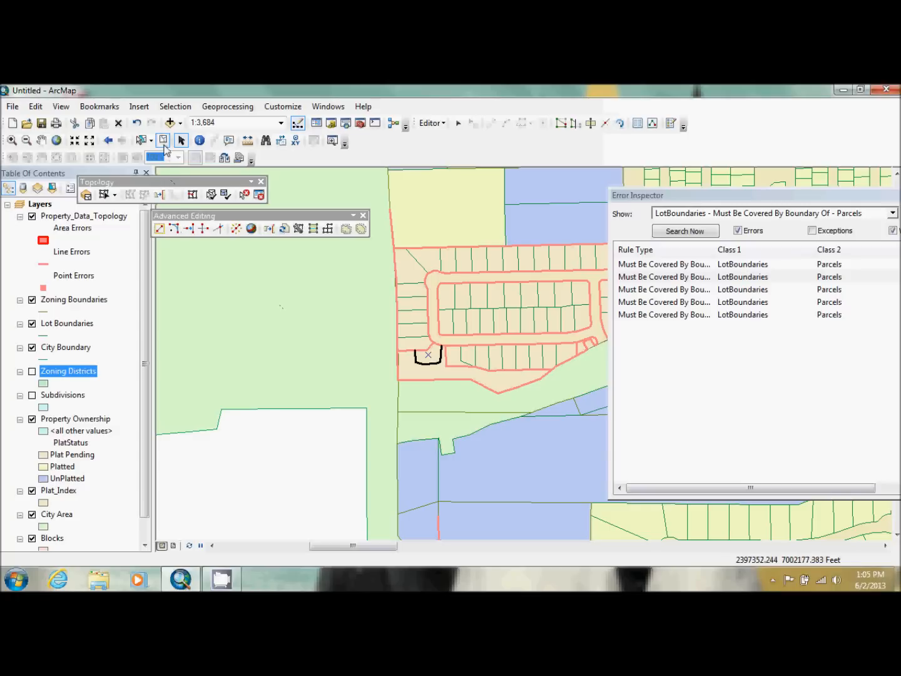
{"action": "left_click", "coordinate": [679, 399]}
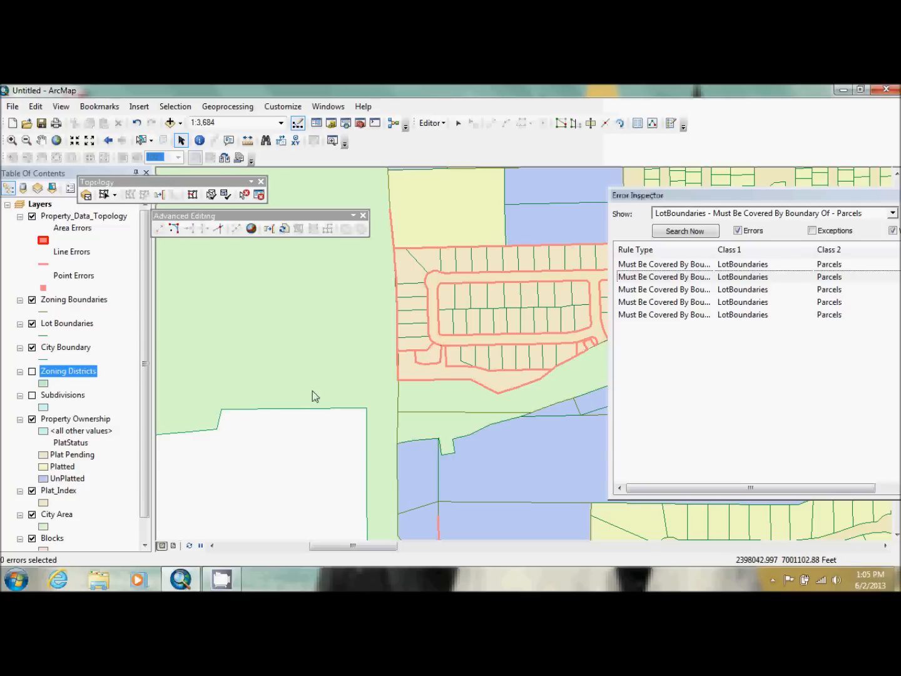
Check the split parcel's outline with the topology and Lot Boundaries layers temporarily hidden, and show both layers again.
{"action": "left_click", "coordinate": [32, 216]}
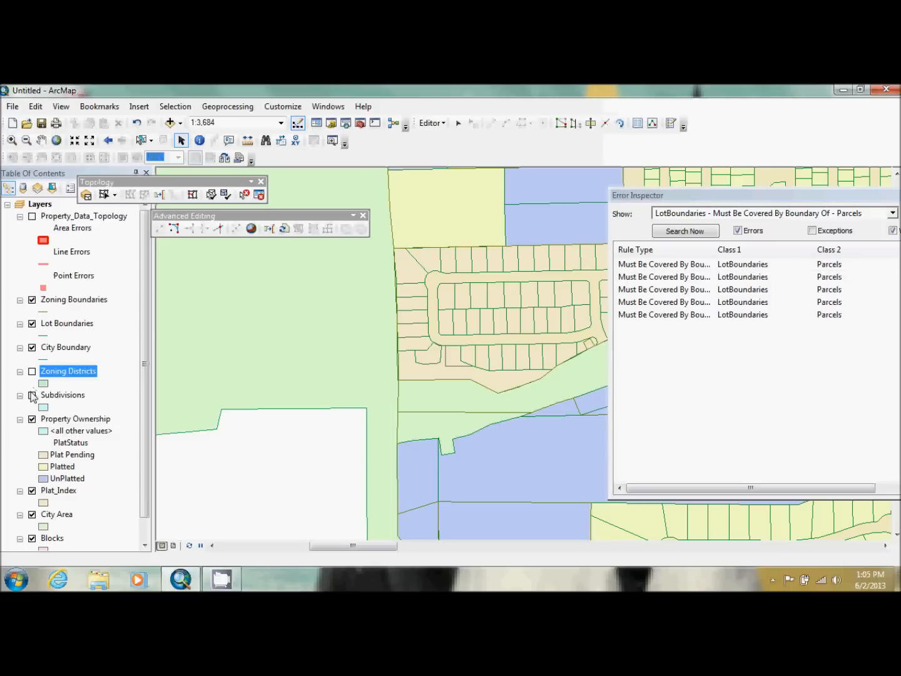
{"action": "left_click", "coordinate": [32, 324]}
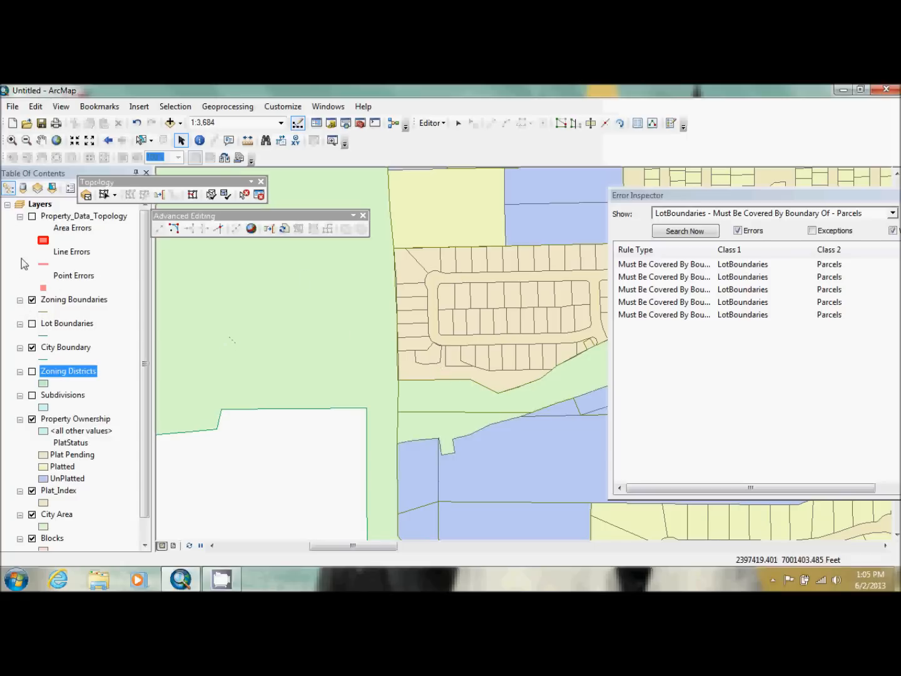
{"action": "left_click", "coordinate": [33, 328], "text": "ctrl"}
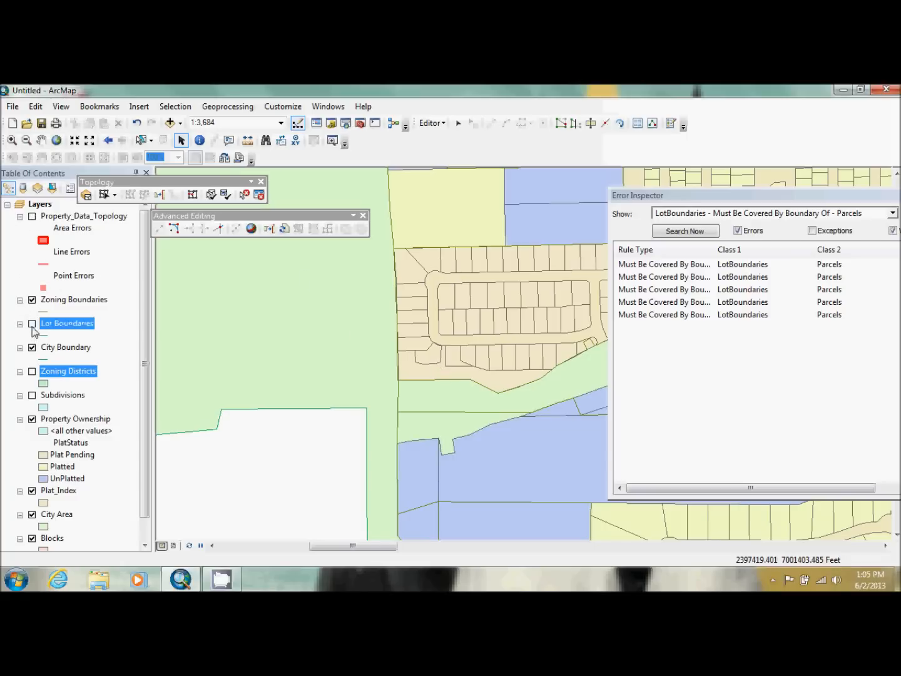
{"action": "left_click", "coordinate": [31, 324]}
{"action": "left_click", "coordinate": [32, 216]}
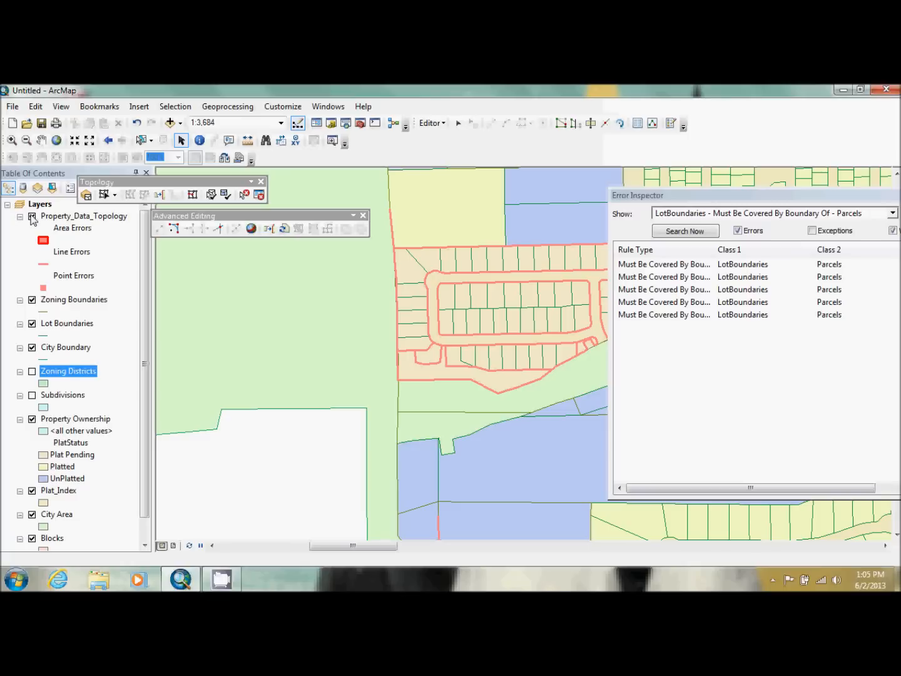
Make Property Ownership the only selectable layer by turning off selection for all the other layers.
{"action": "left_click", "coordinate": [53, 188]}
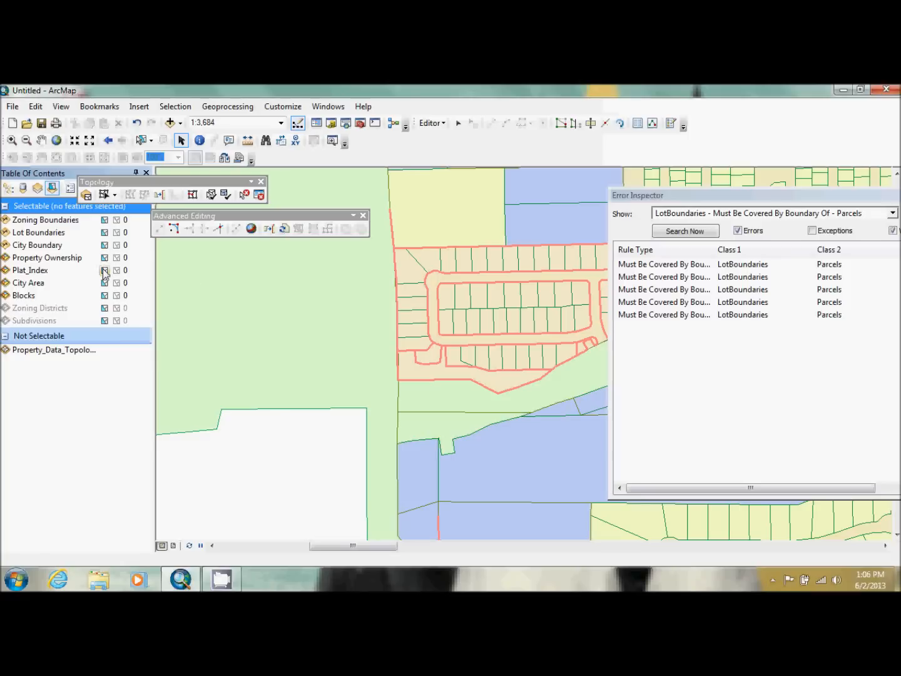
{"action": "left_click", "coordinate": [104, 272]}
{"action": "left_click", "coordinate": [105, 273]}
{"action": "left_click", "coordinate": [105, 272]}
{"action": "double_click", "coordinate": [104, 273]}
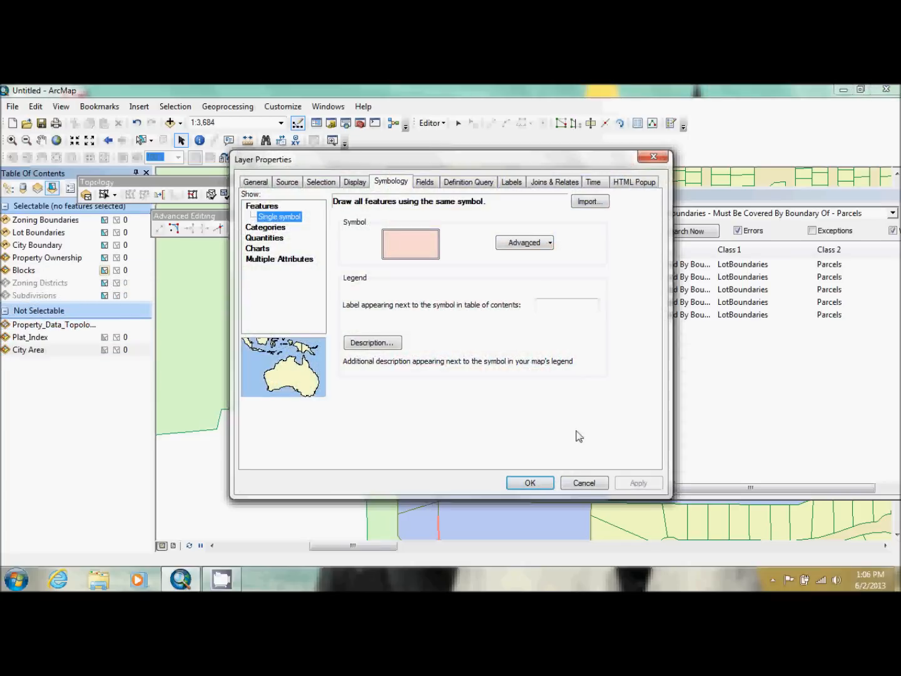
{"action": "left_click", "coordinate": [582, 484]}
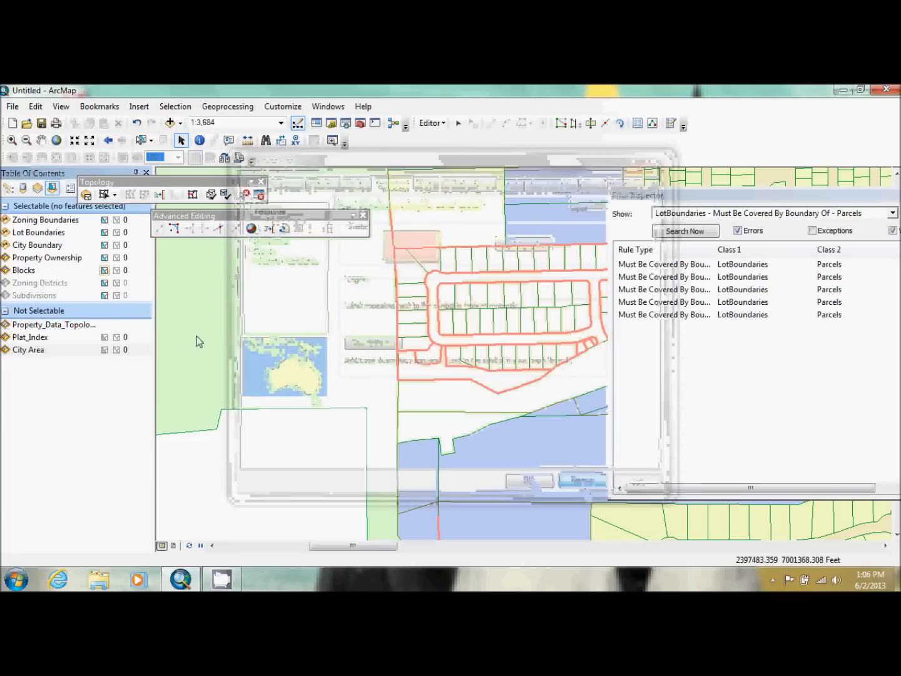
{"action": "left_click", "coordinate": [105, 272]}
{"action": "double_click", "coordinate": [104, 273]}
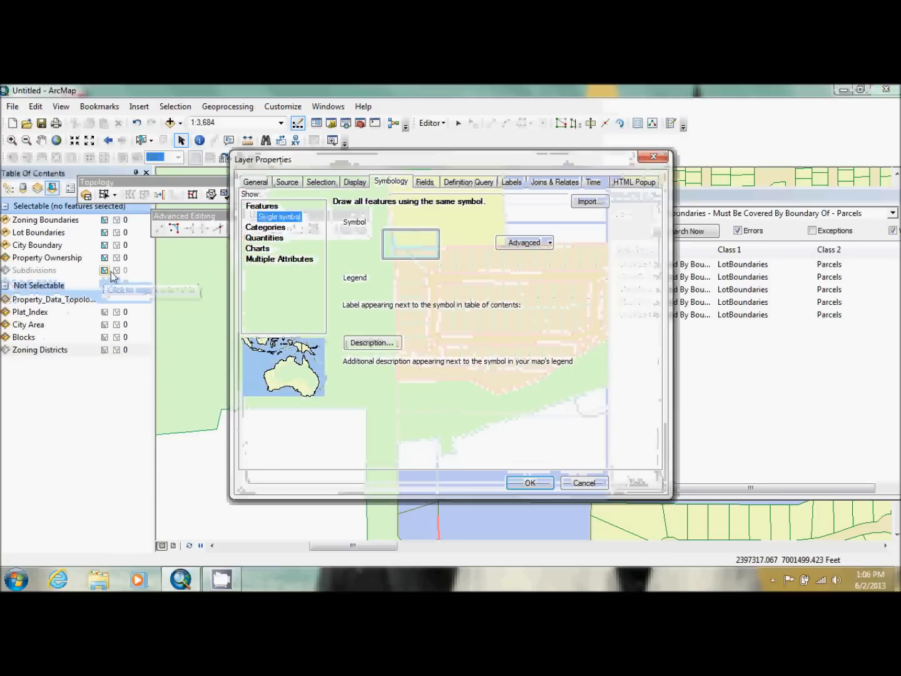
{"action": "left_click", "coordinate": [584, 483]}
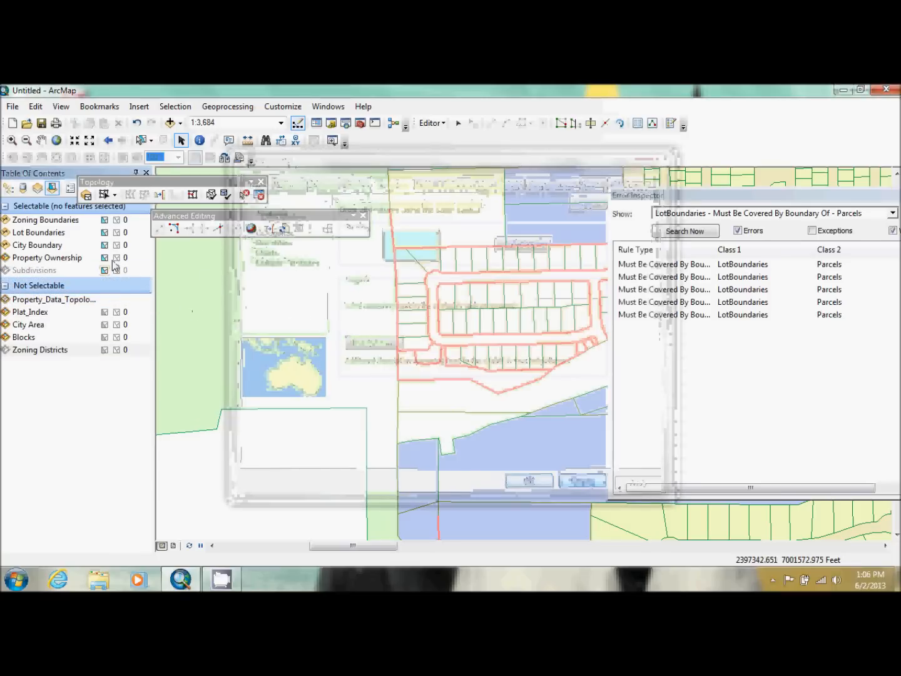
{"action": "left_click_drag", "start_coordinate": [105, 270], "coordinate": [108, 275]}
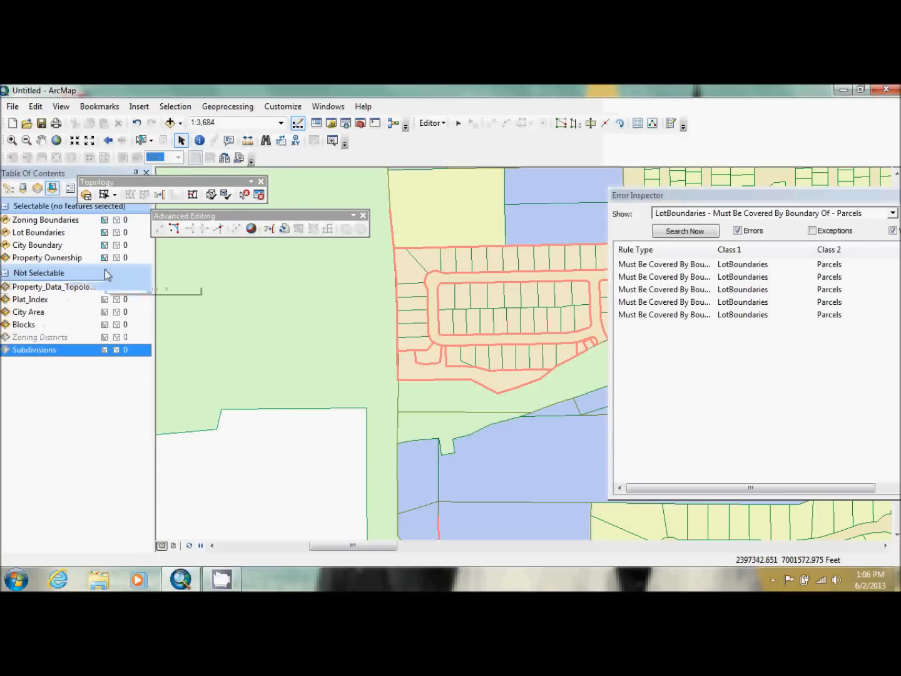
{"action": "left_click", "coordinate": [103, 220]}
{"action": "left_click", "coordinate": [104, 220]}
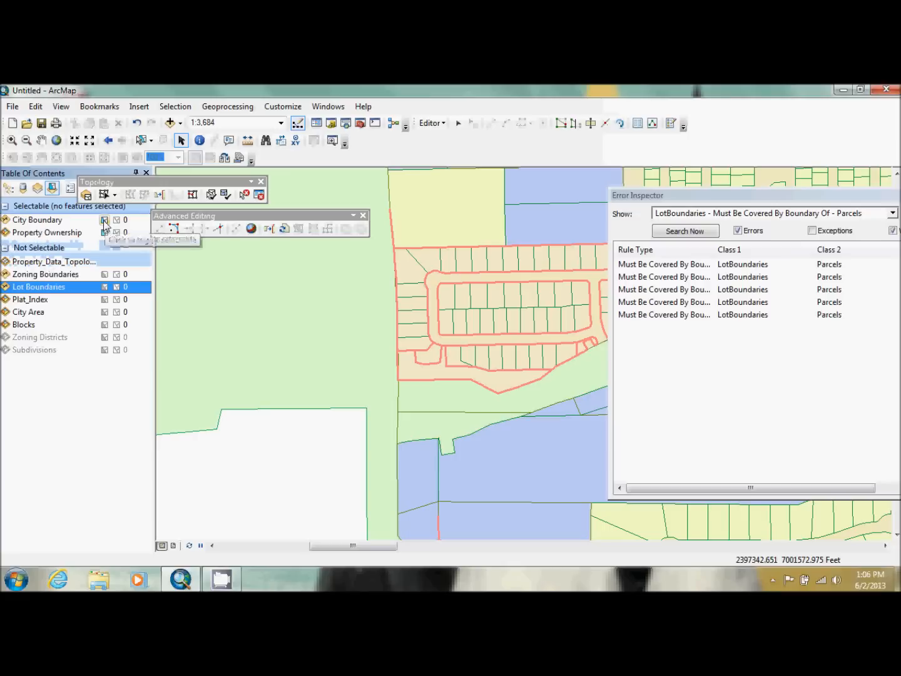
{"action": "left_click", "coordinate": [104, 221]}
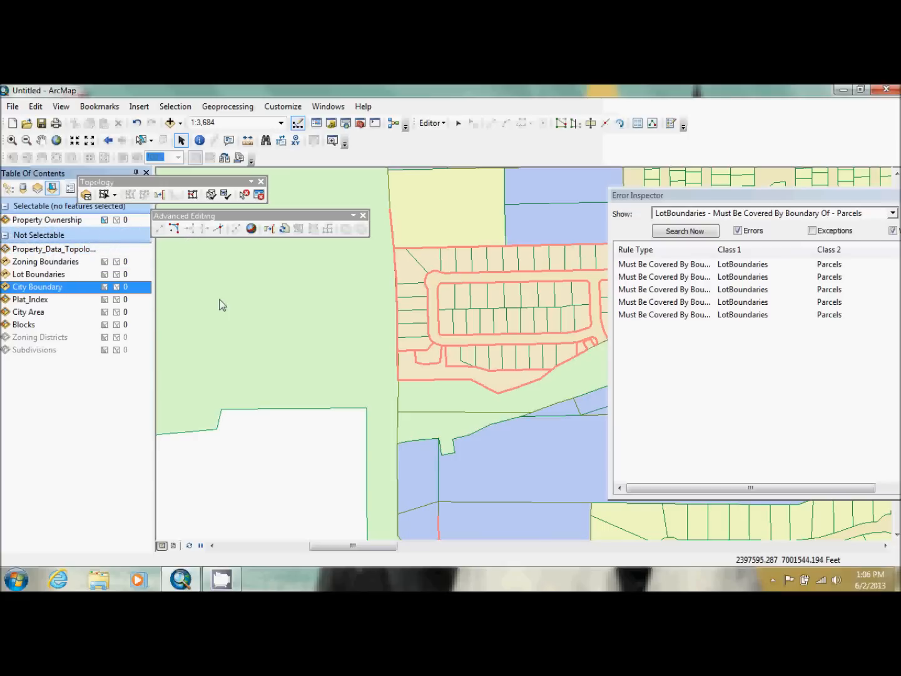
Select the Creekwood Estates parcel along the subdivision's south edge together with the small unnamed Plat Pending parcel adjoining it.
{"action": "left_click", "coordinate": [444, 376]}
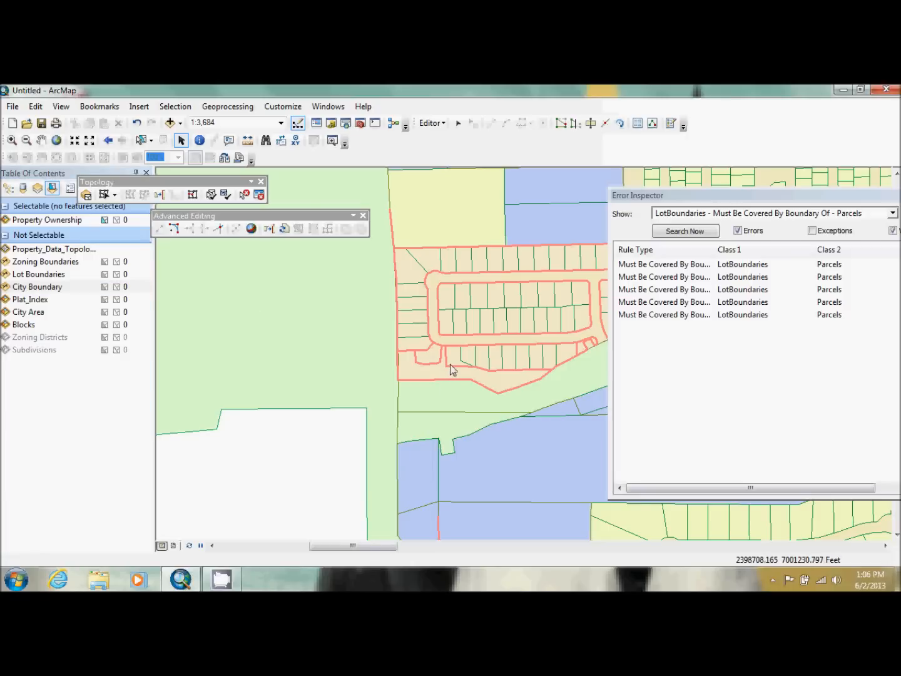
{"action": "left_click", "coordinate": [143, 141]}
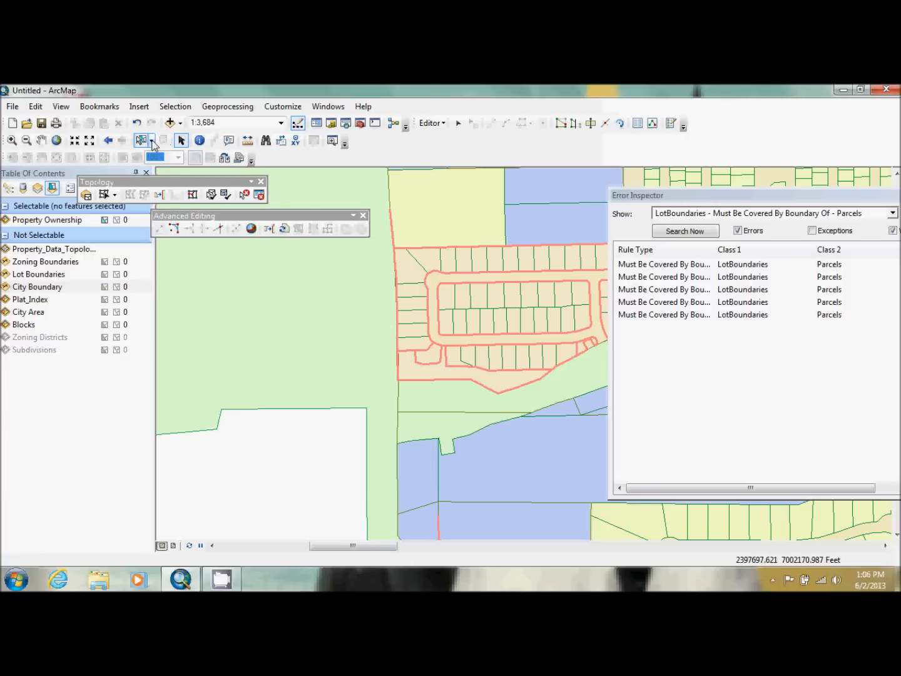
{"action": "left_click", "coordinate": [447, 368]}
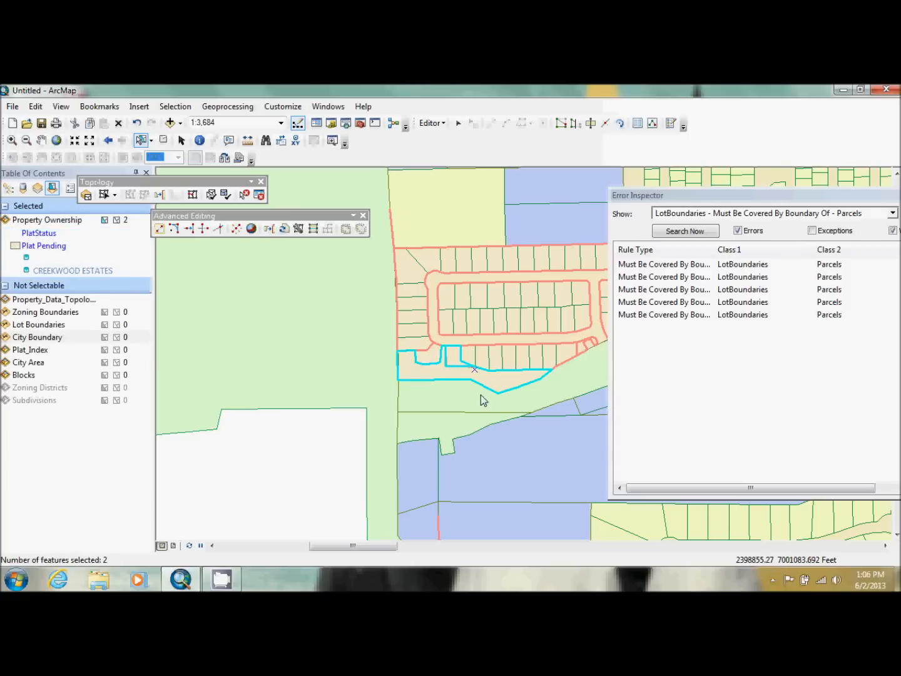
{"action": "left_click", "coordinate": [460, 362]}
{"action": "left_click", "coordinate": [443, 376]}
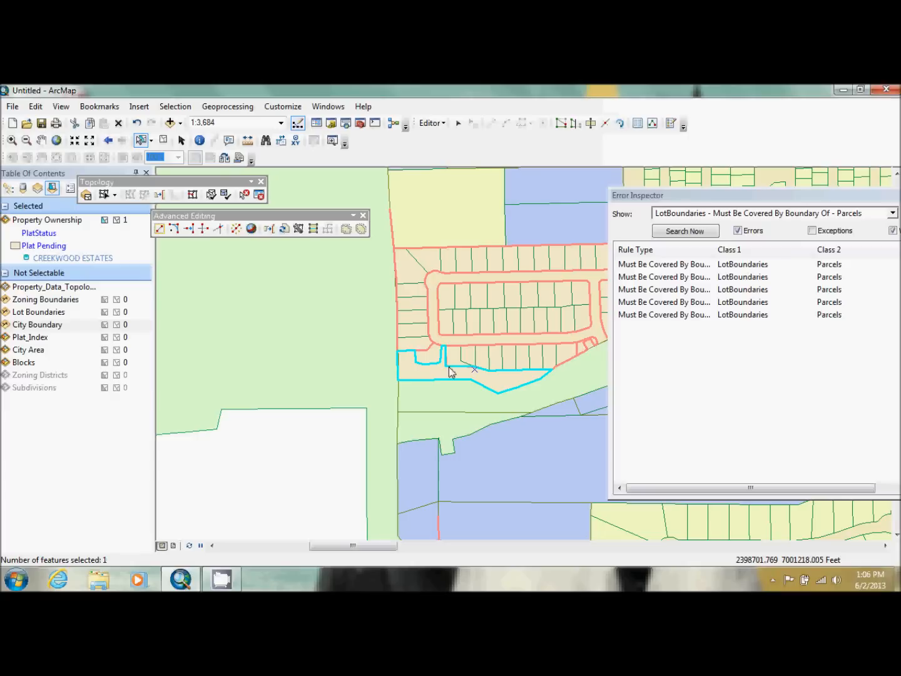
{"action": "left_click", "coordinate": [451, 372], "text": "shift"}
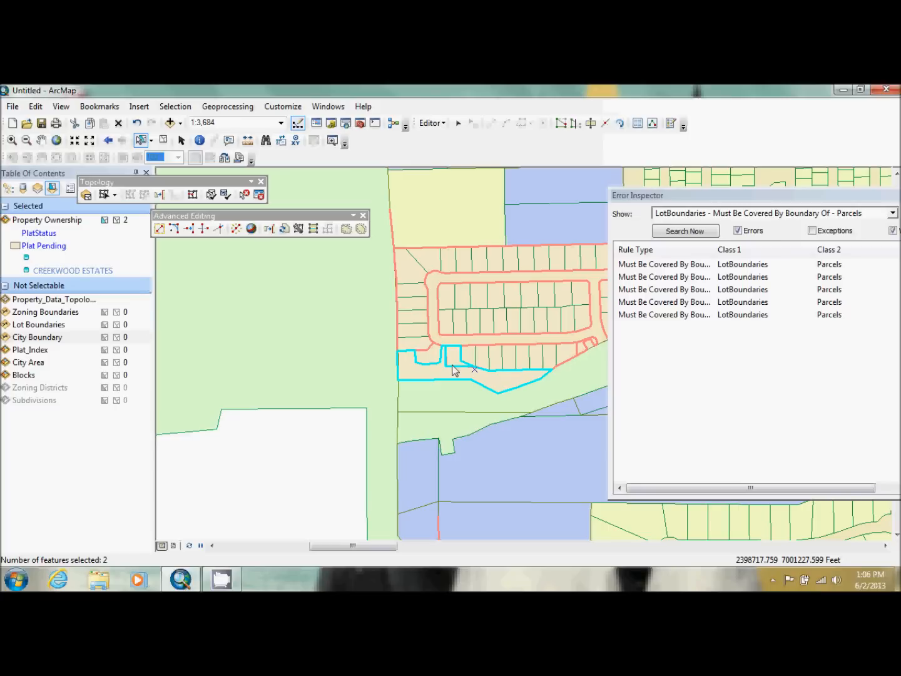
Merge the two selected parcels, keeping CREEKWOOD ESTATES (Property Ownership) as the feature the other is merged into.
{"action": "left_click", "coordinate": [435, 127]}
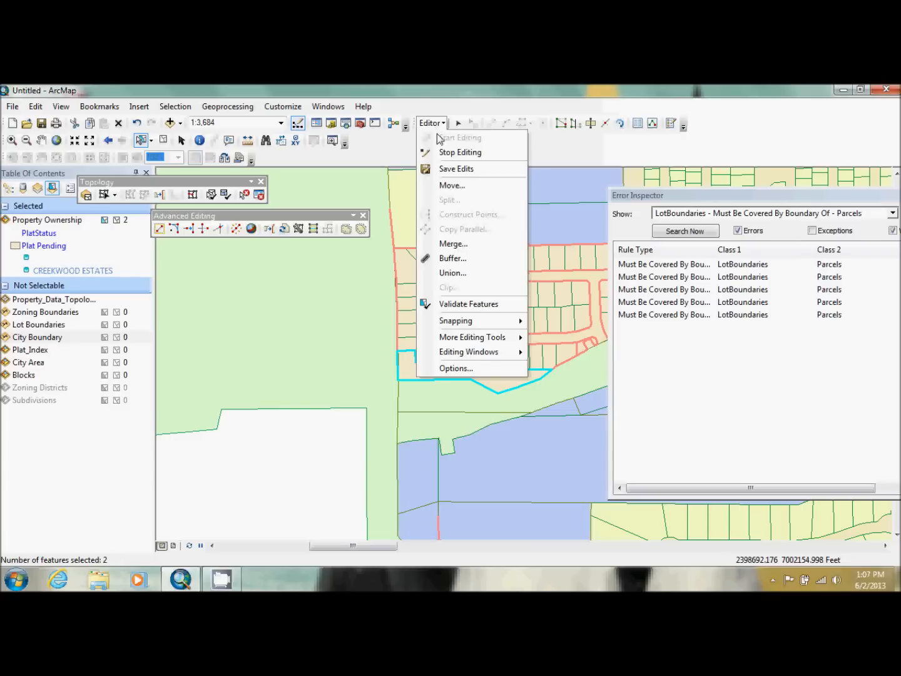
{"action": "left_click", "coordinate": [481, 245]}
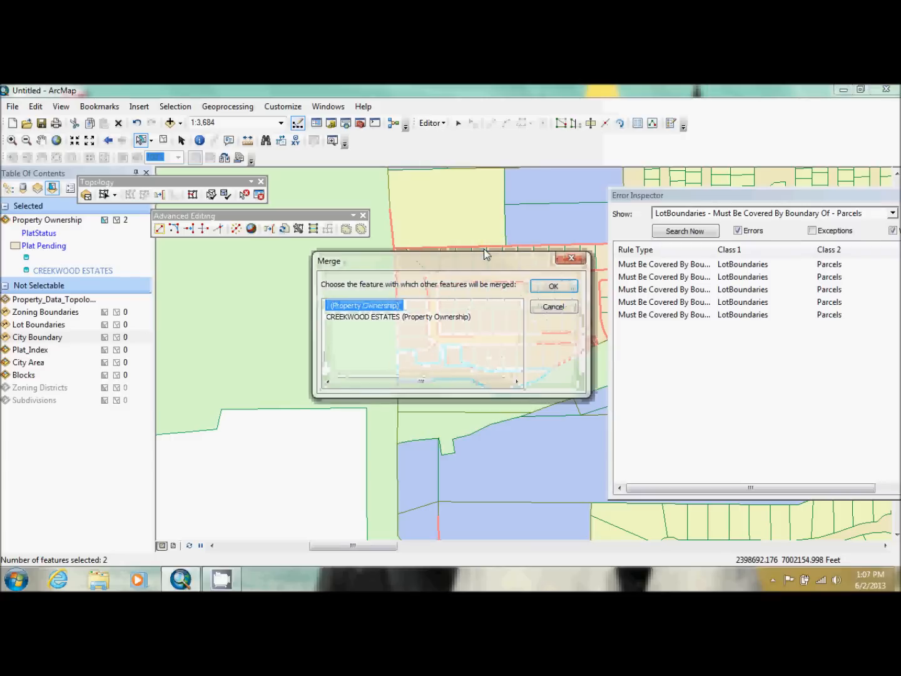
{"action": "left_click_drag", "start_coordinate": [467, 262], "coordinate": [214, 233]}
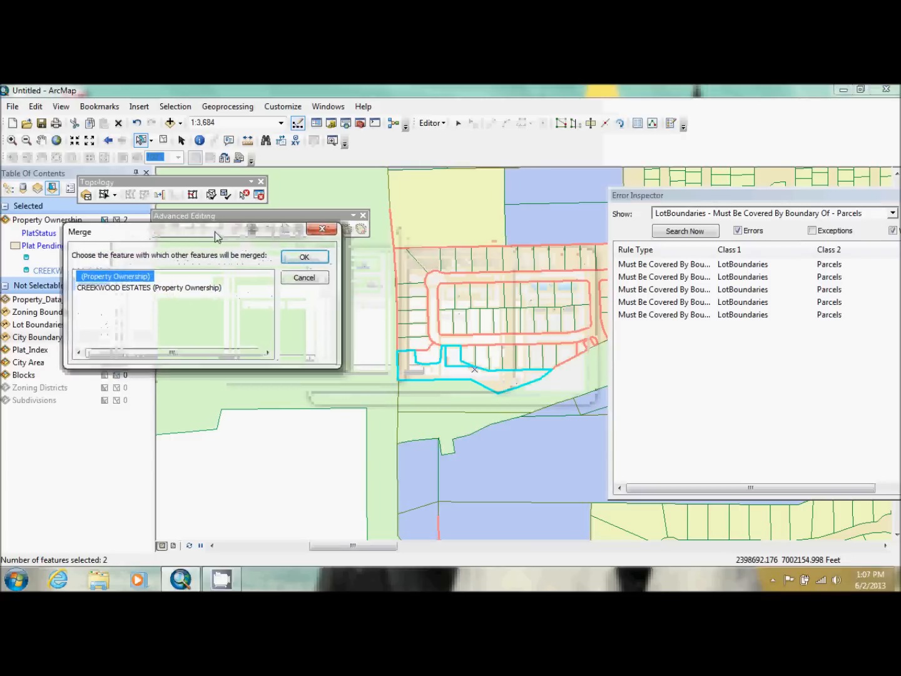
{"action": "left_click", "coordinate": [111, 288]}
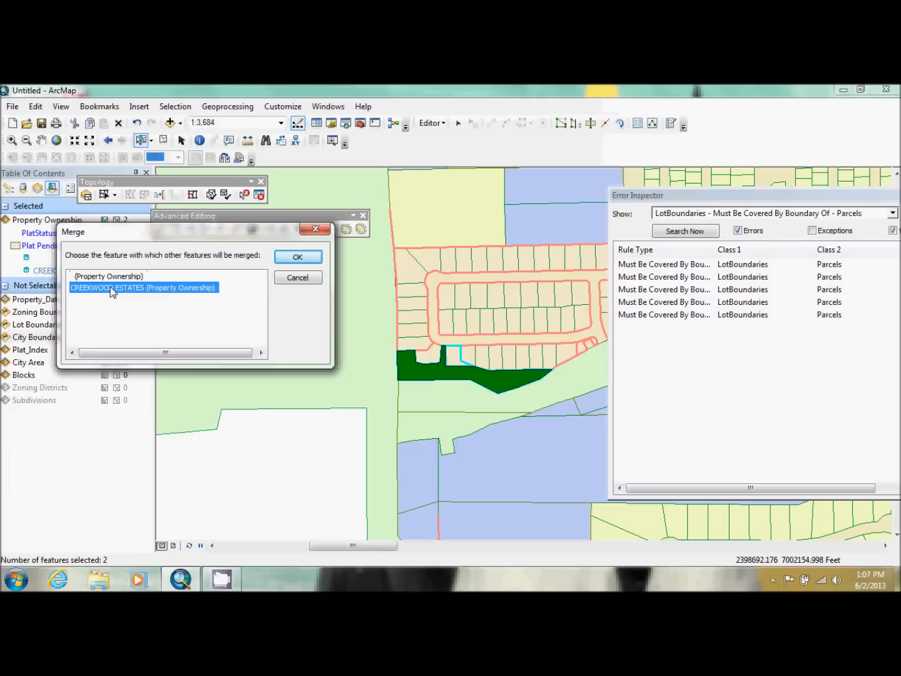
{"action": "left_click", "coordinate": [113, 279]}
{"action": "left_click", "coordinate": [112, 287]}
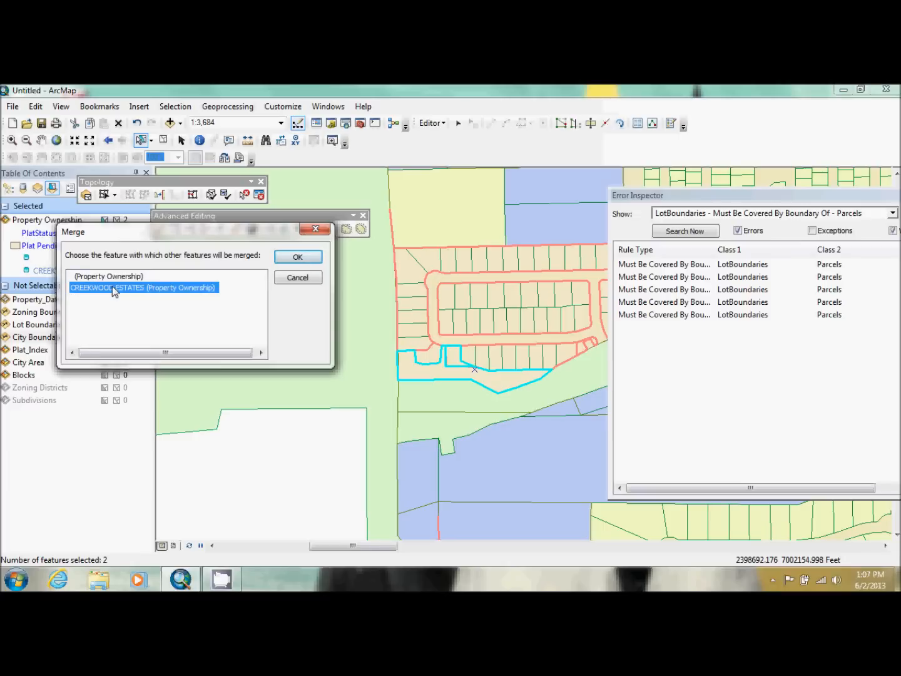
{"action": "left_click", "coordinate": [111, 287]}
{"action": "left_click", "coordinate": [133, 293]}
{"action": "left_click", "coordinate": [294, 258]}
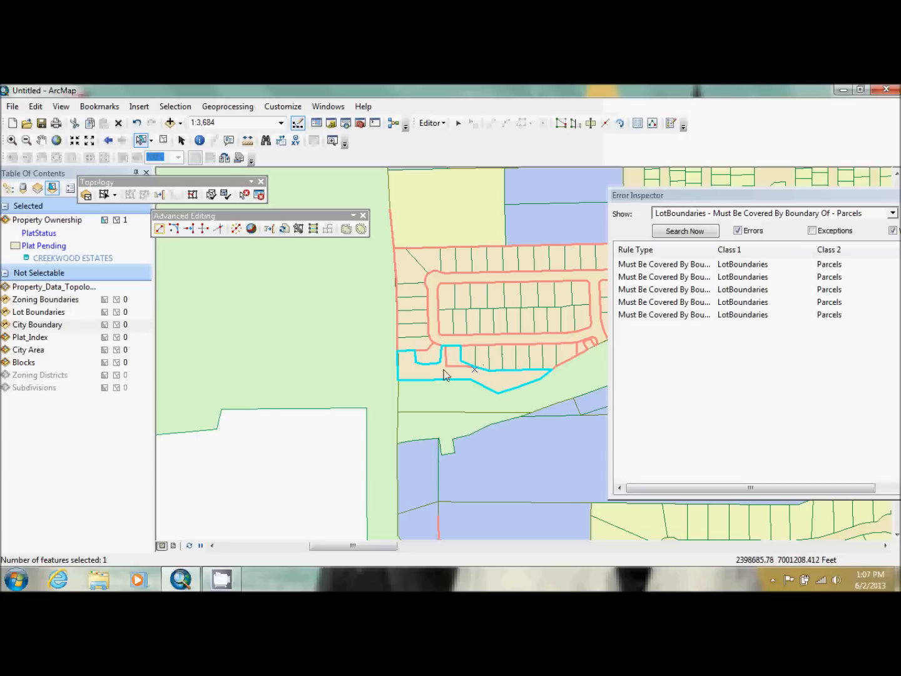
Clear the selection, validate the topology in the current extent, and reselect the merged Creekwood Estates parcel to check its outline.
{"action": "left_click", "coordinate": [164, 142]}
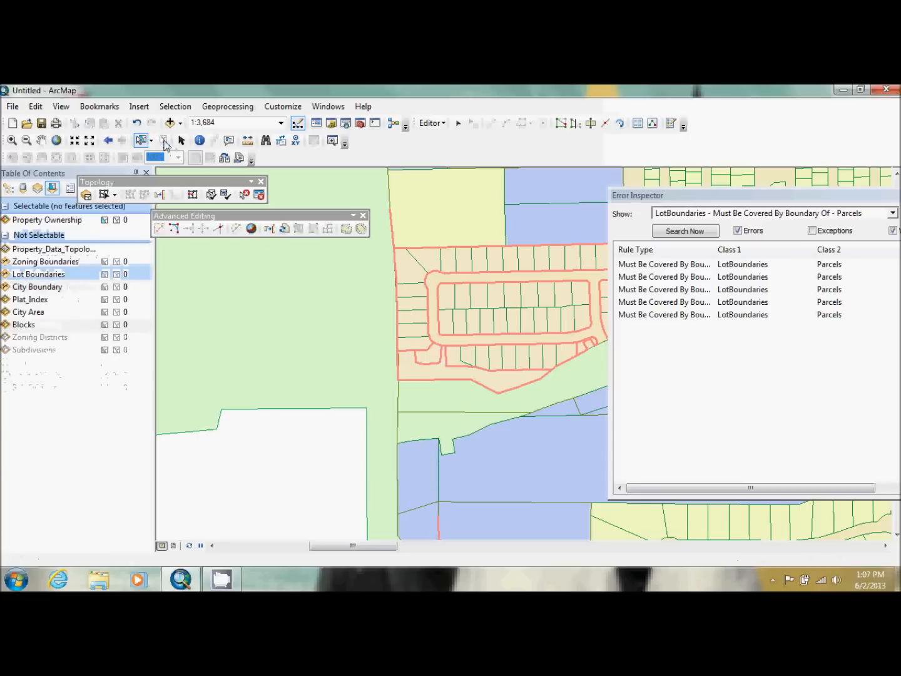
{"action": "left_click", "coordinate": [225, 195]}
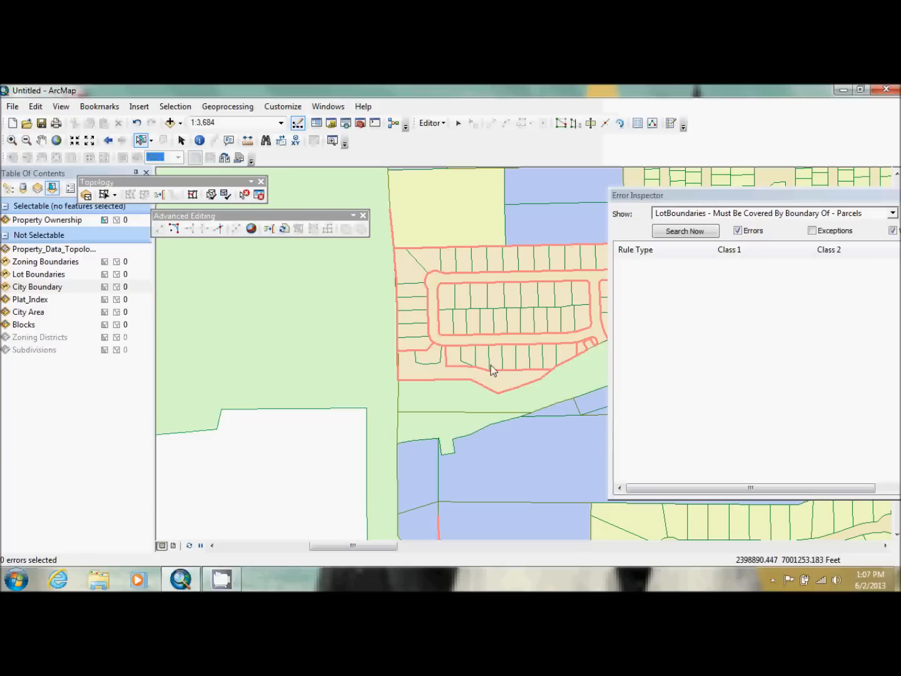
{"action": "left_click", "coordinate": [436, 374]}
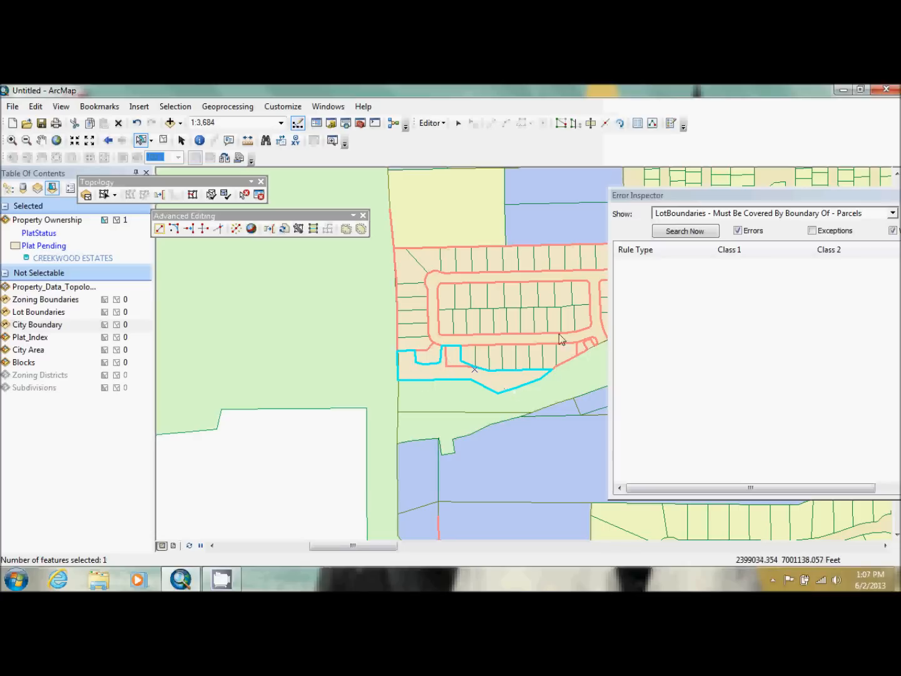
Search the visible extent for errors of the rule Blocks - Area Boundary Must Be Covered By Boundary Of - Parcels.
{"action": "left_click", "coordinate": [712, 232]}
{"action": "left_click", "coordinate": [812, 199]}
{"action": "left_click_drag", "start_coordinate": [811, 199], "coordinate": [691, 189]}
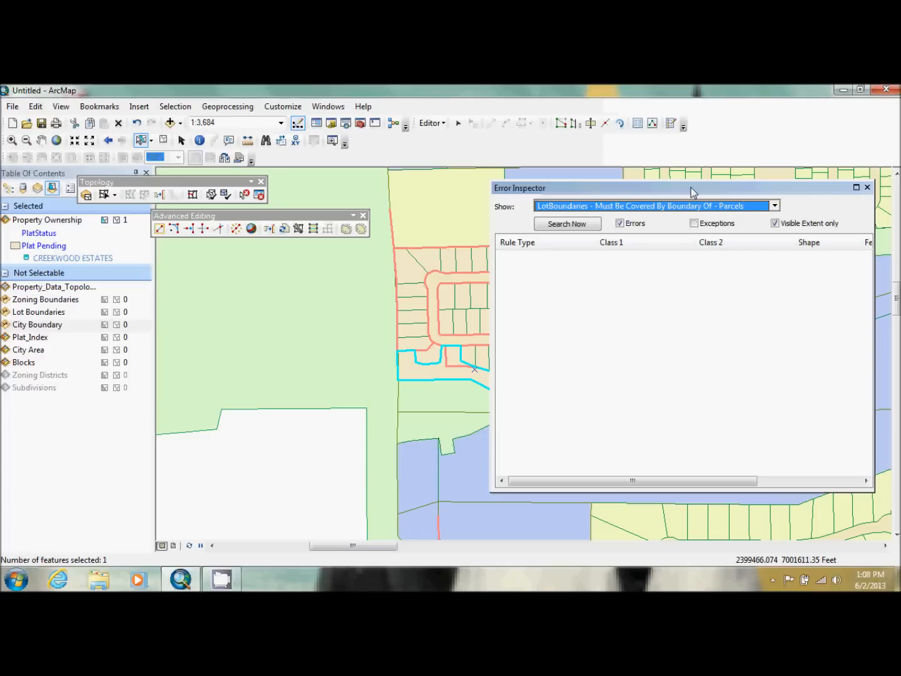
{"action": "left_click", "coordinate": [755, 207]}
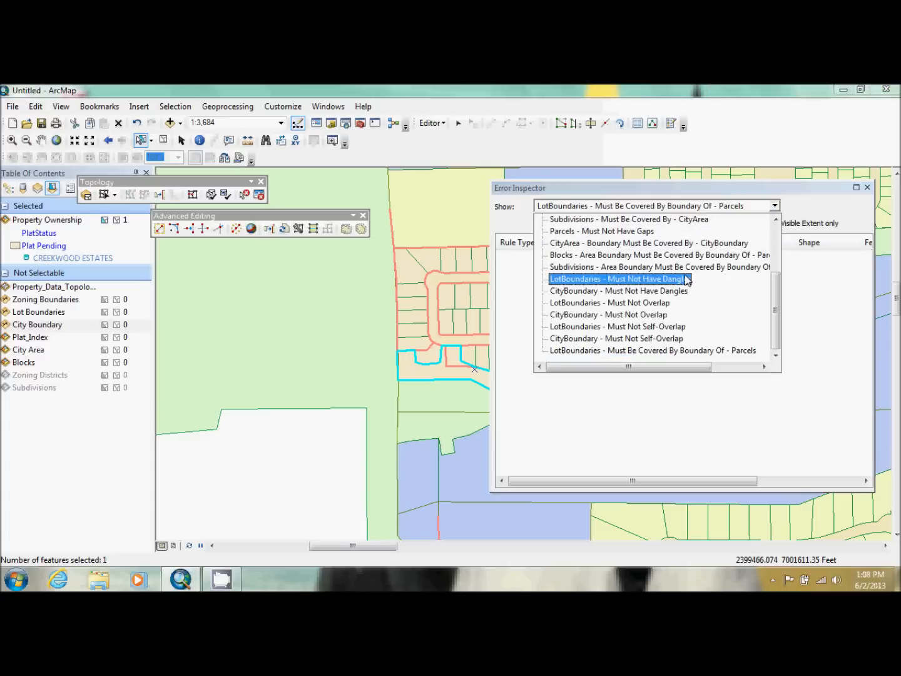
{"action": "left_click_drag", "start_coordinate": [780, 315], "coordinate": [778, 276]}
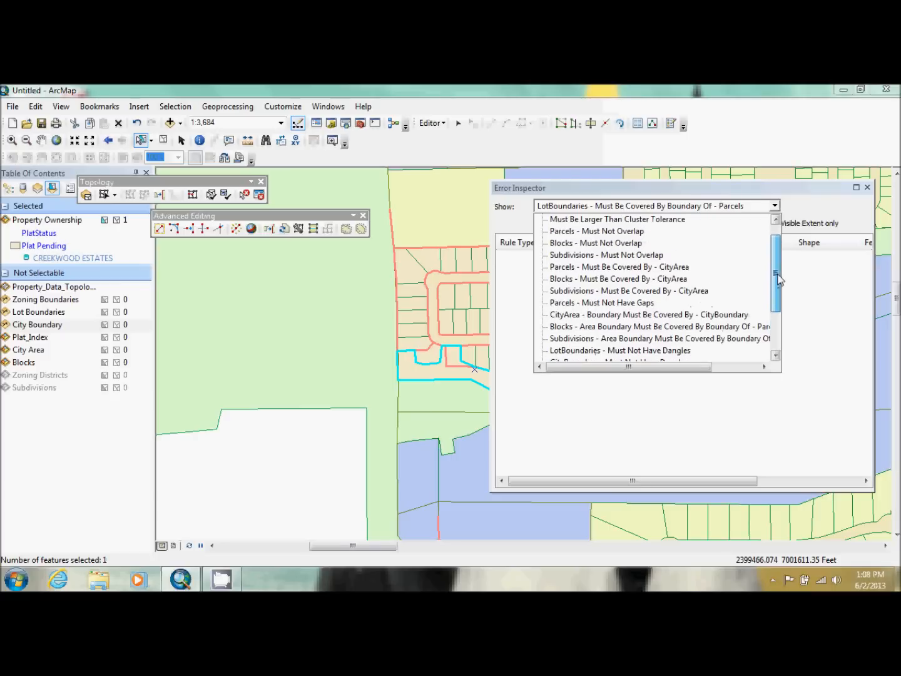
{"action": "left_click", "coordinate": [653, 328]}
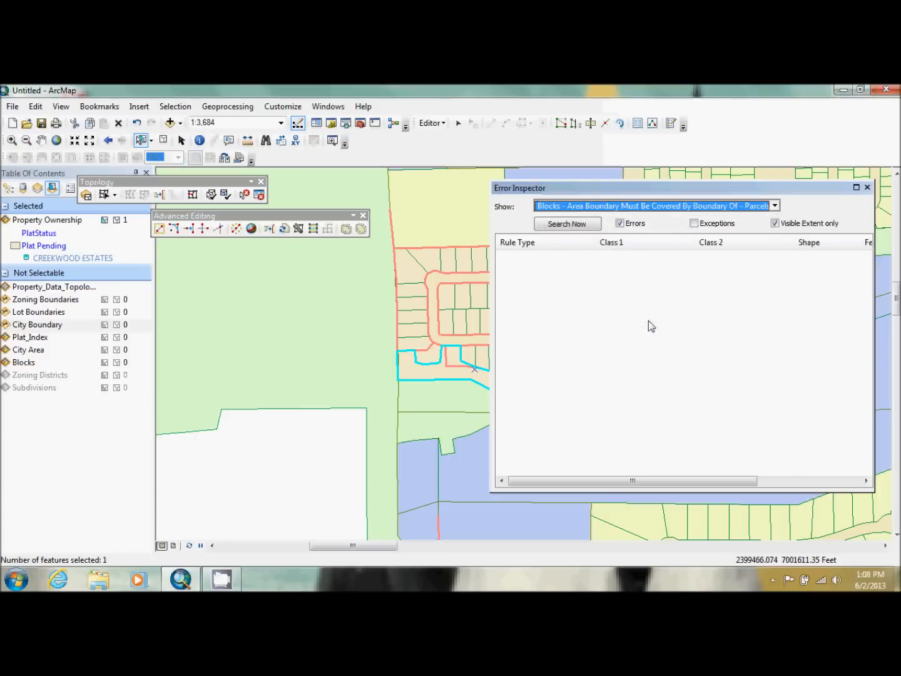
{"action": "left_click", "coordinate": [572, 227]}
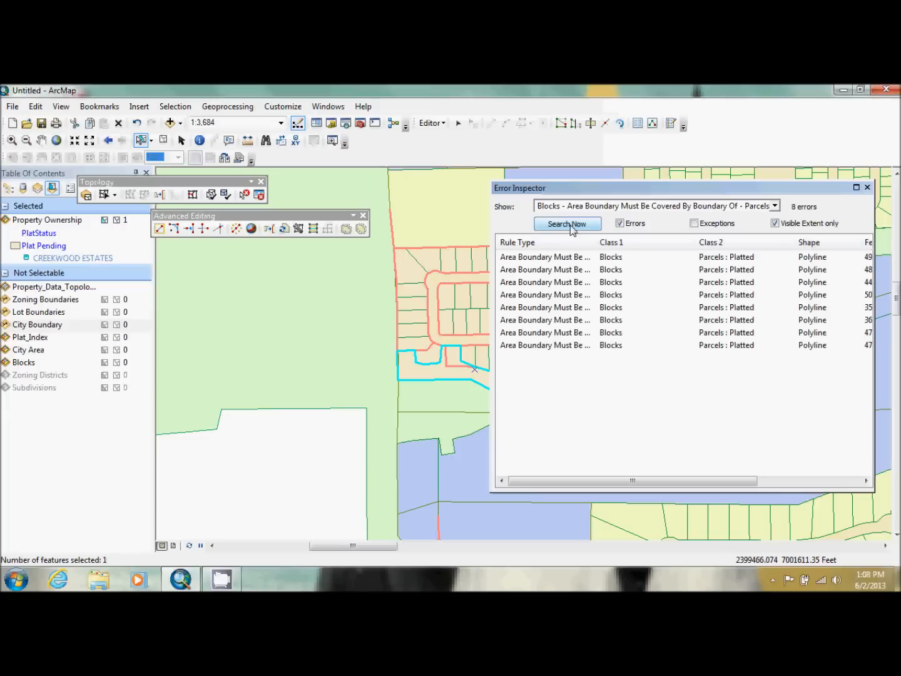
Clear the parcel selection and highlight all listed block boundary errors to examine their extent across the subdivision.
{"action": "left_click_drag", "start_coordinate": [704, 189], "coordinate": [815, 200]}
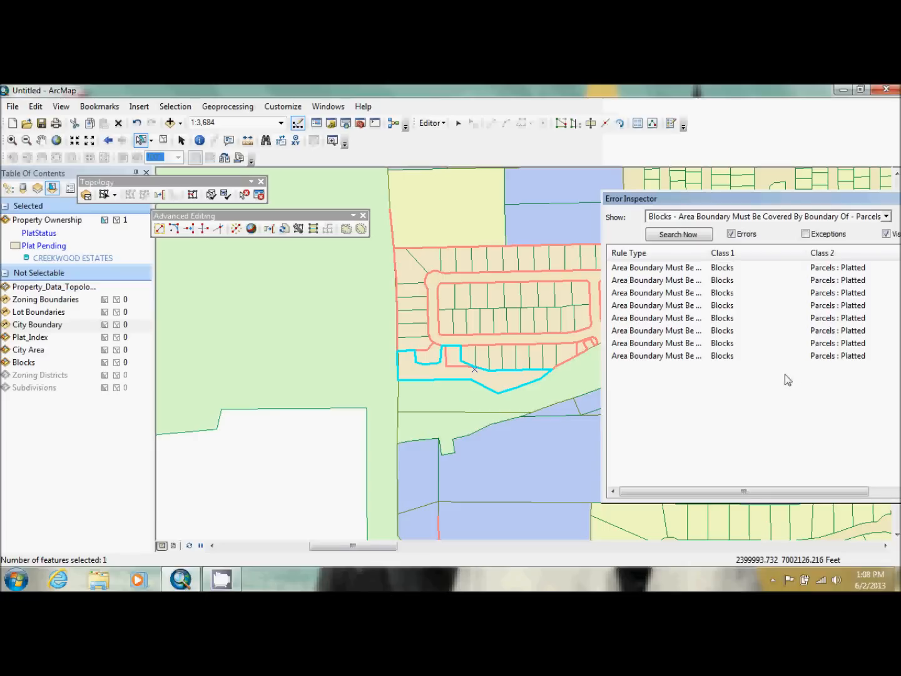
{"action": "left_click_drag", "start_coordinate": [706, 380], "coordinate": [681, 297]}
{"action": "left_click_drag", "start_coordinate": [671, 279], "coordinate": [667, 268]}
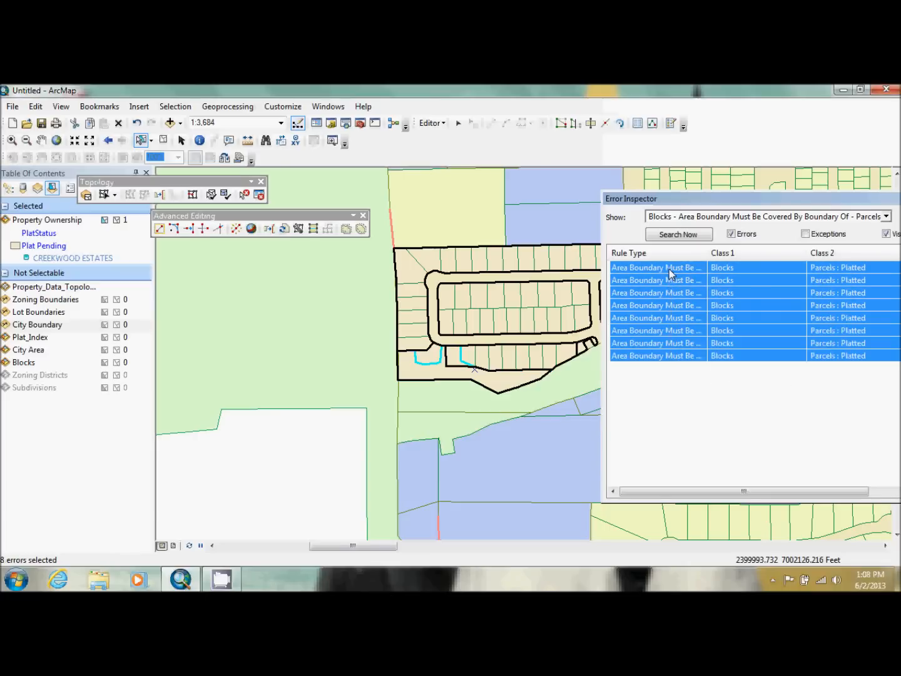
{"action": "left_click", "coordinate": [164, 141]}
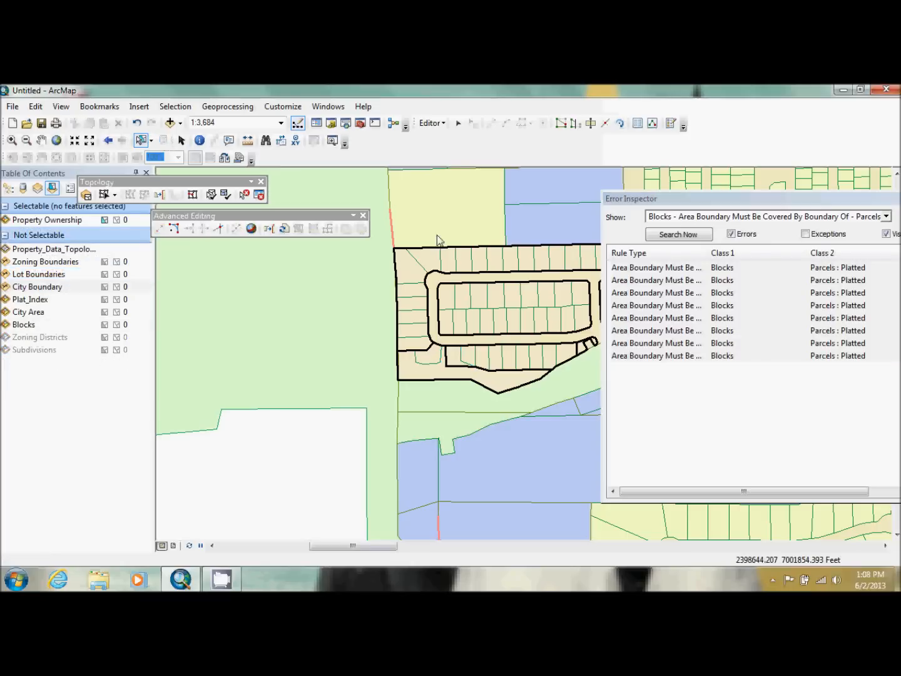
{"action": "left_click_drag", "start_coordinate": [716, 390], "coordinate": [656, 268]}
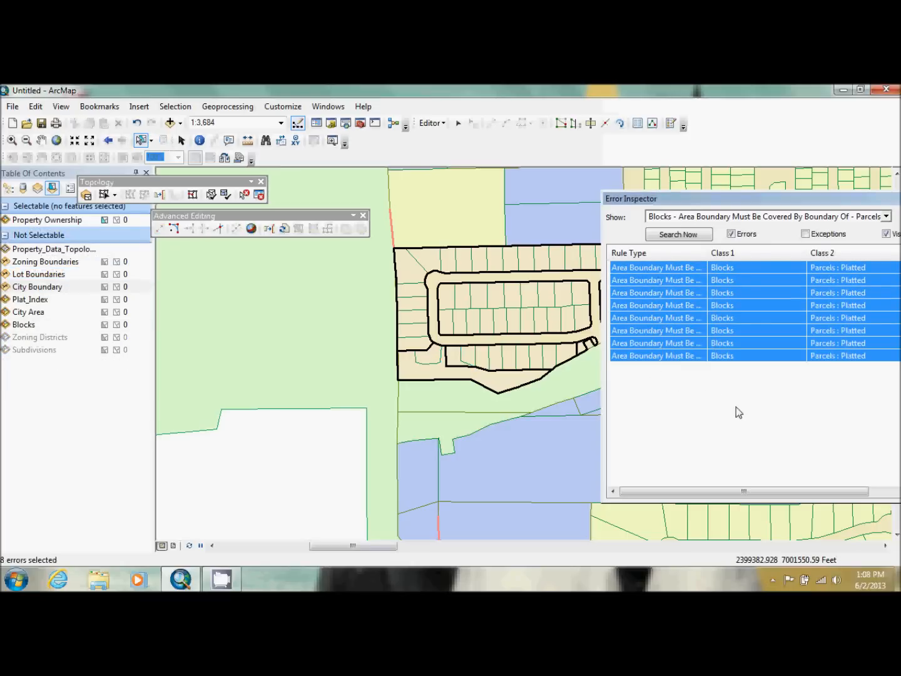
{"action": "left_click_drag", "start_coordinate": [846, 199], "coordinate": [730, 214]}
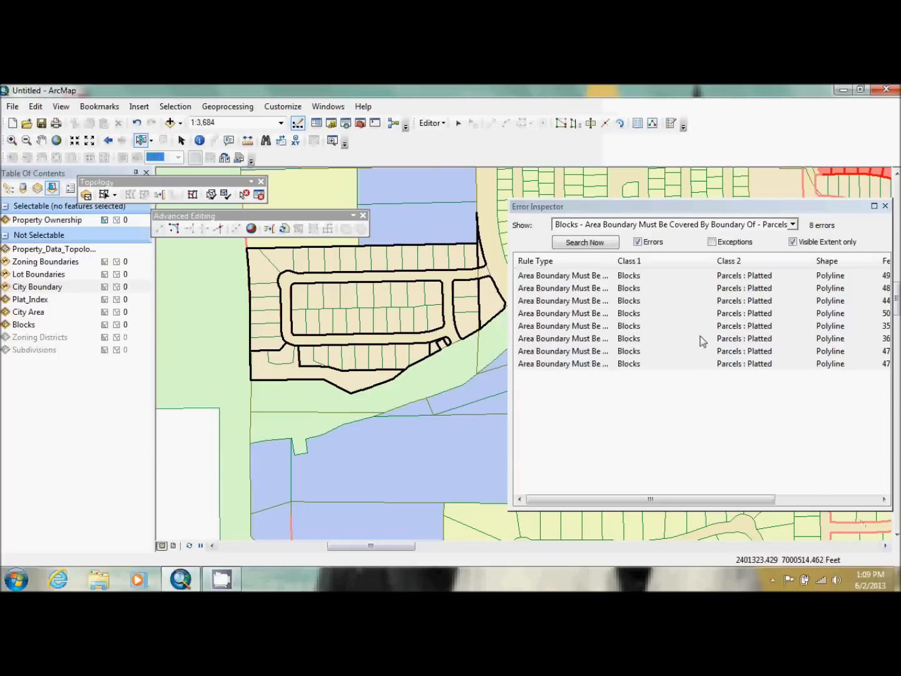
{"action": "left_click", "coordinate": [886, 546]}
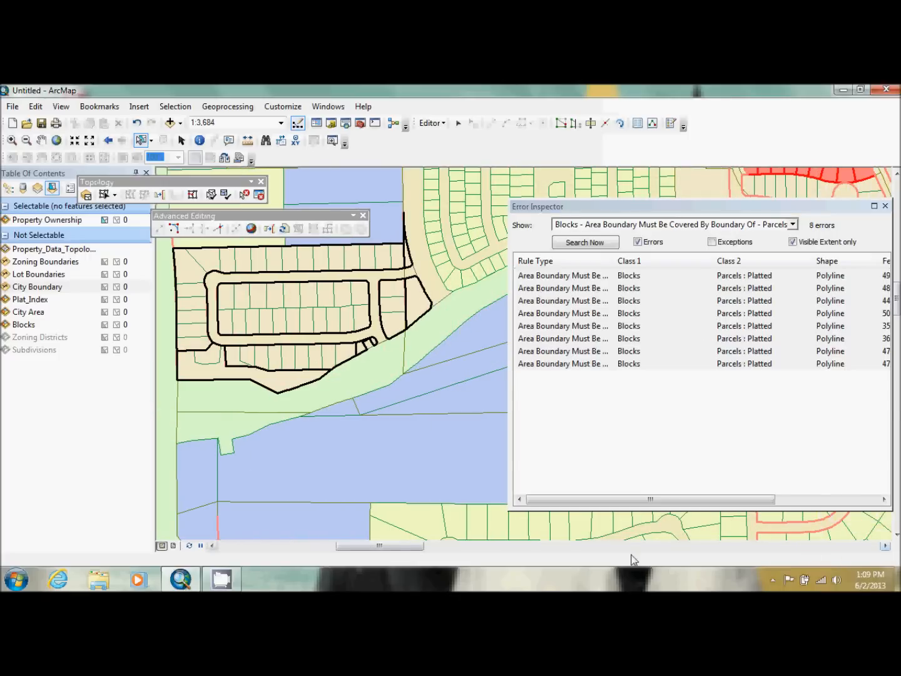
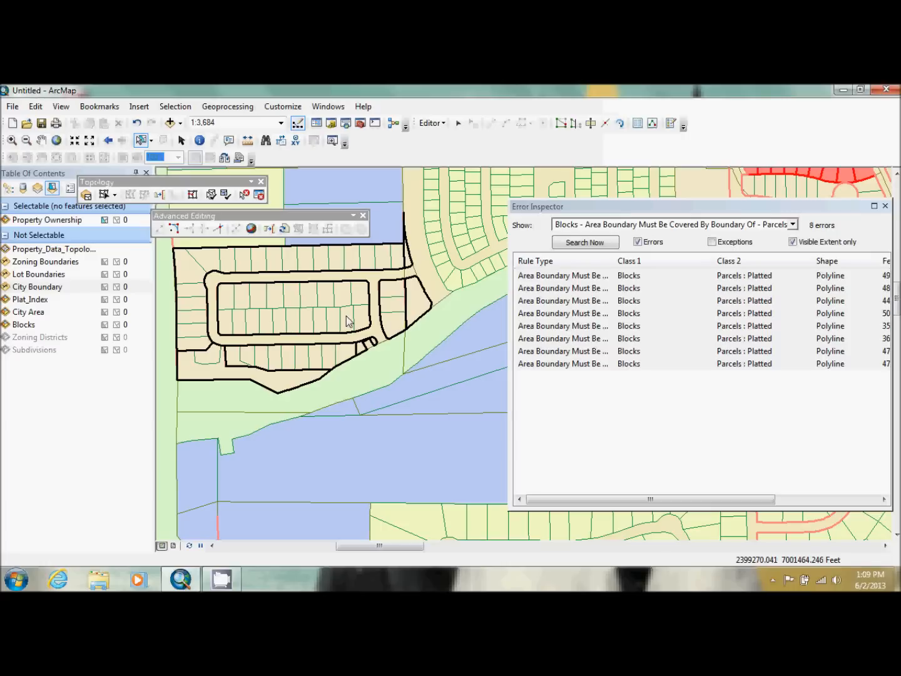
Select the Blocks features behind all the listed block boundary errors.
{"action": "key", "text": "ctrl+a"}
{"action": "right_click", "coordinate": [594, 314]}
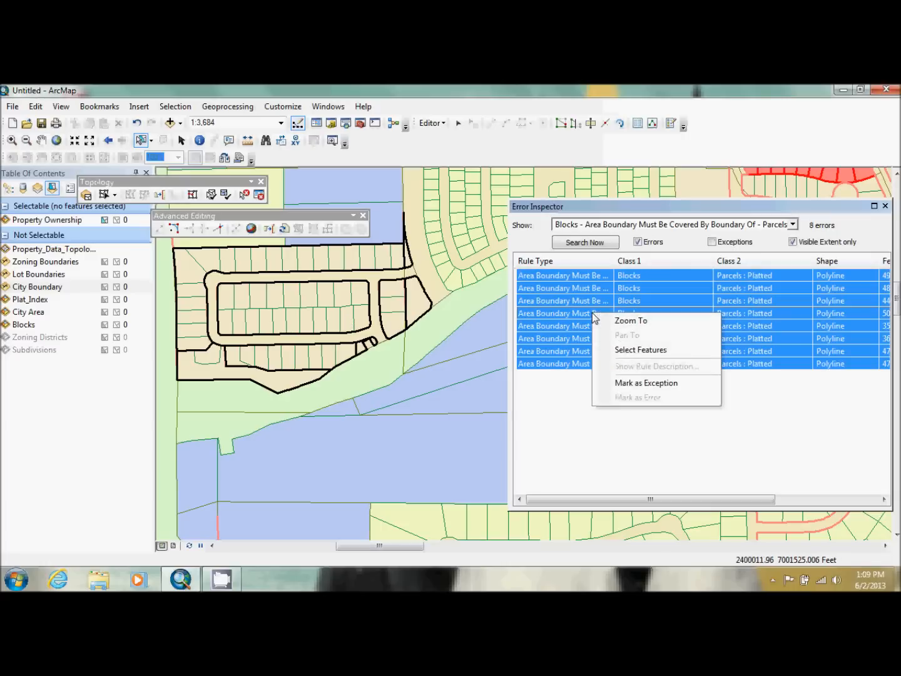
{"action": "left_click", "coordinate": [629, 351]}
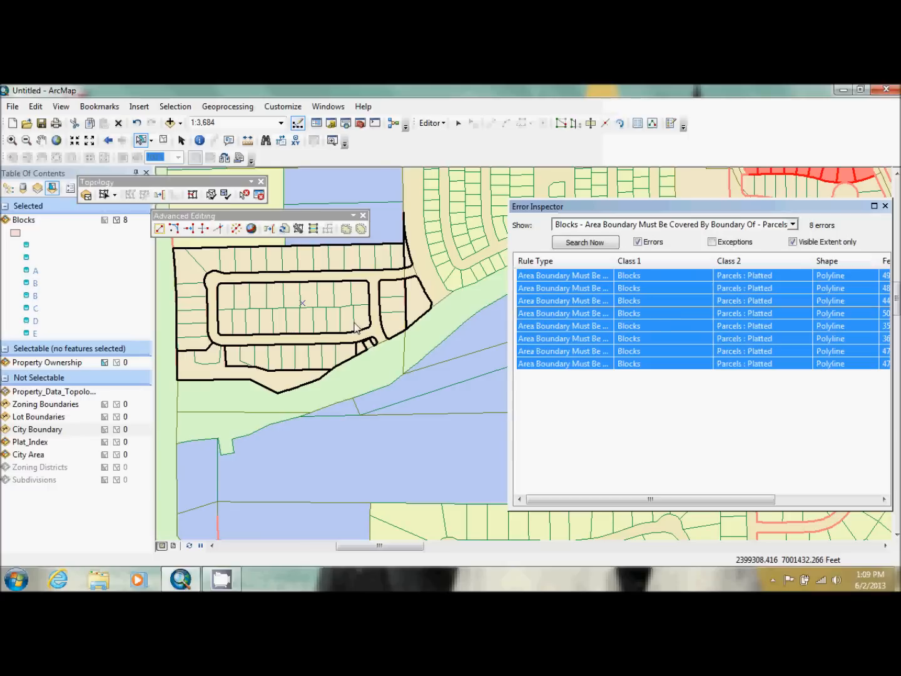
Select by location the Property Ownership parcels that intersect the selected features of the Blocks layer.
{"action": "left_click", "coordinate": [175, 107]}
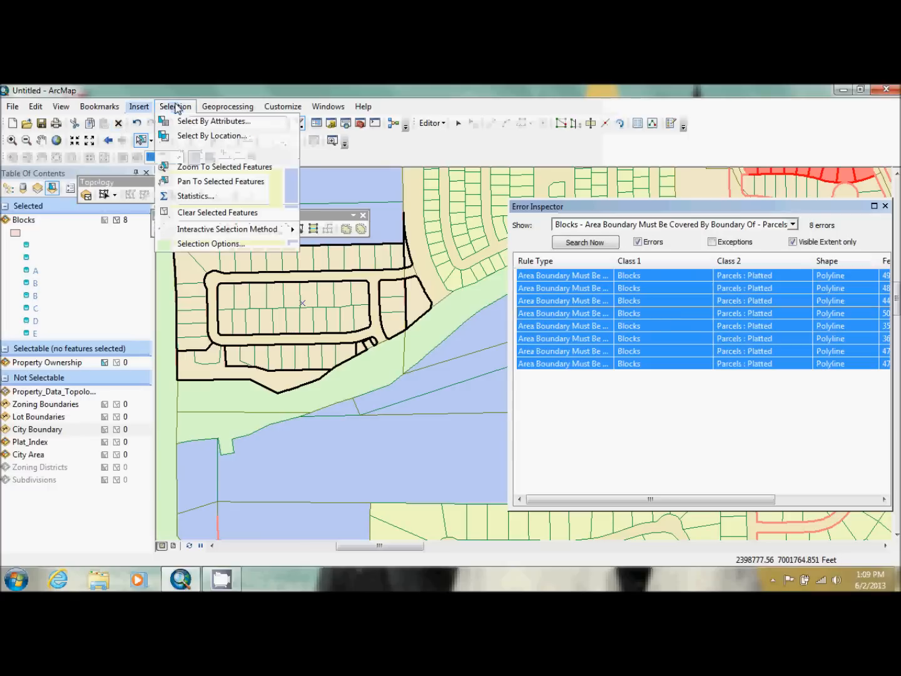
{"action": "left_click", "coordinate": [197, 137]}
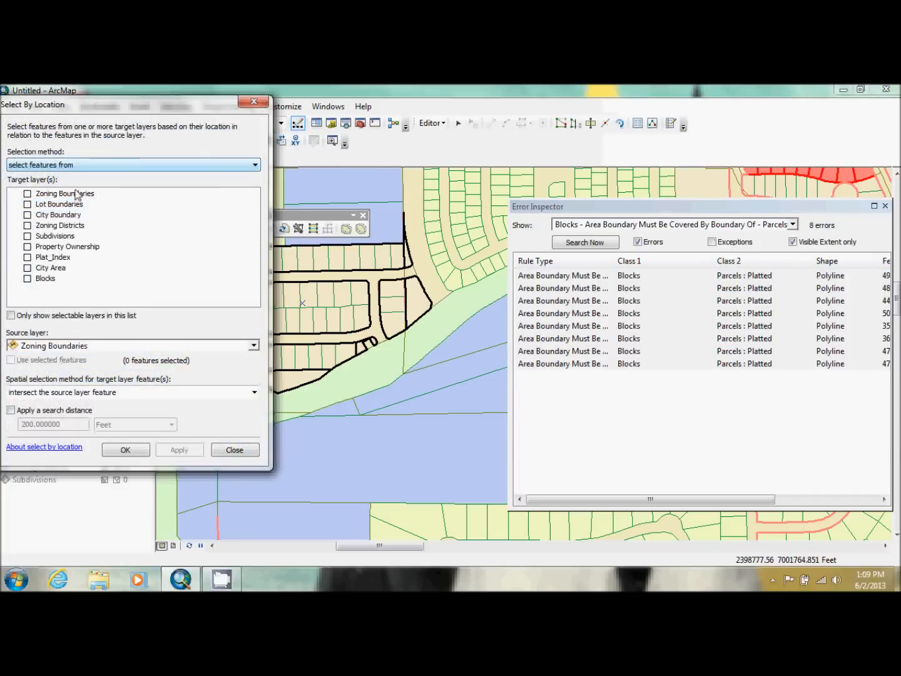
{"action": "left_click", "coordinate": [27, 247]}
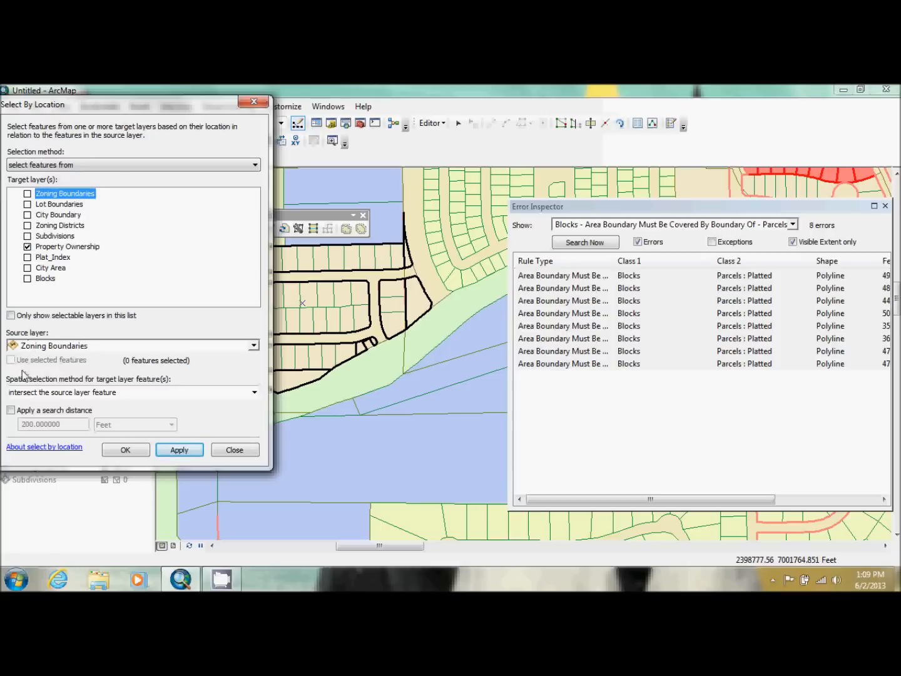
{"action": "left_click", "coordinate": [39, 347]}
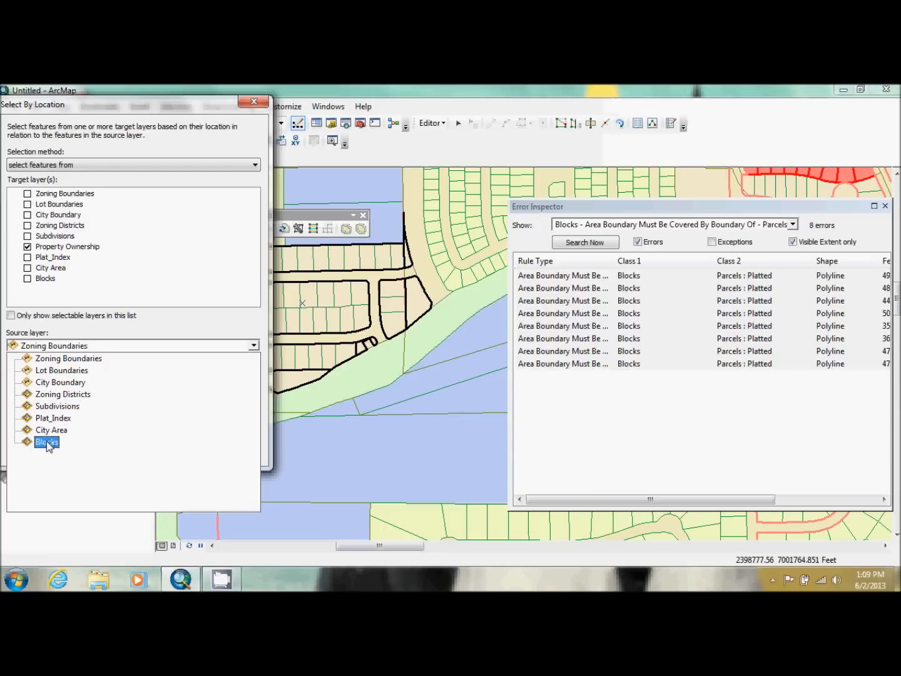
{"action": "left_click", "coordinate": [48, 445]}
{"action": "left_click", "coordinate": [35, 362]}
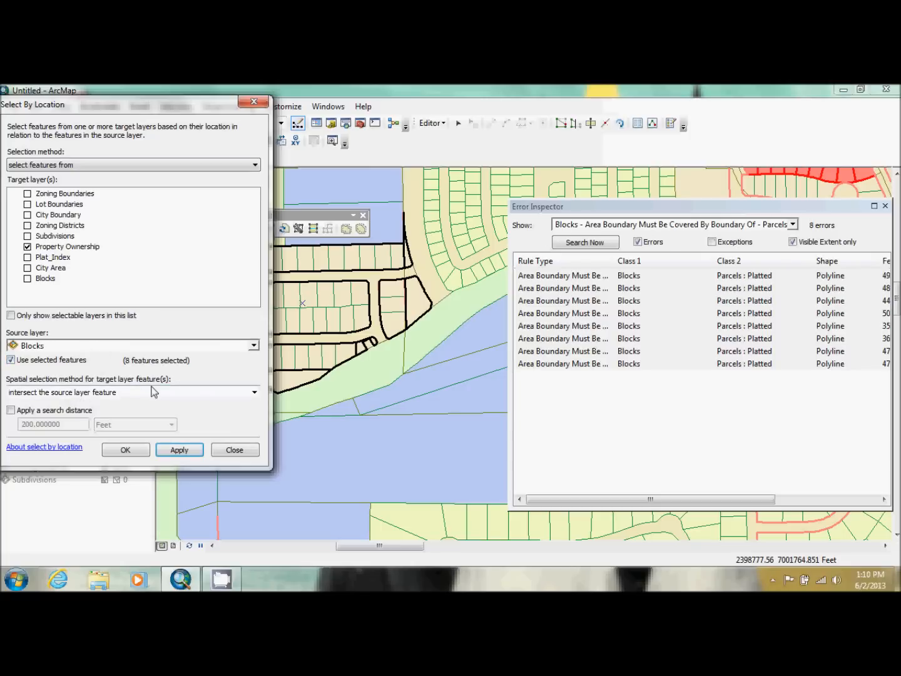
{"action": "left_click", "coordinate": [132, 455]}
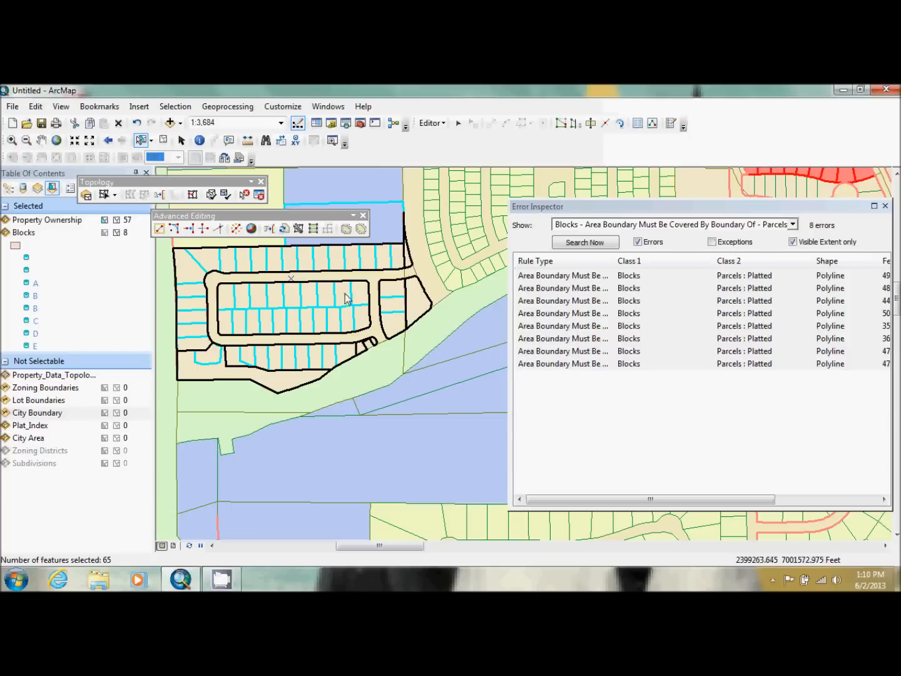
Set the Plat Status of all selected Property Ownership parcels to Platted, accepting the default attributes of the new subtype.
{"action": "left_click", "coordinate": [7, 188]}
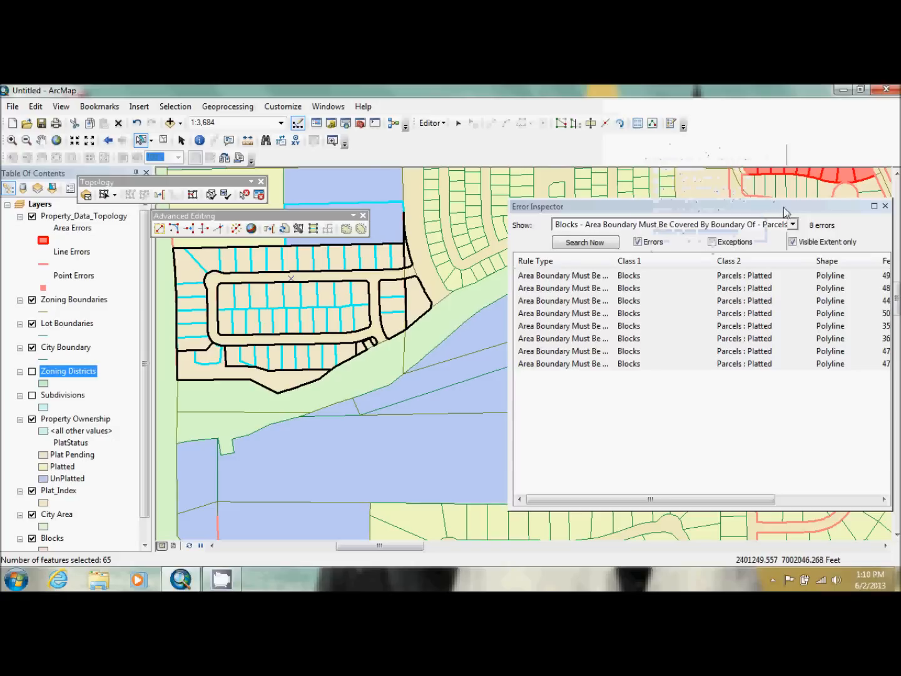
{"action": "left_click_drag", "start_coordinate": [786, 209], "coordinate": [309, 243]}
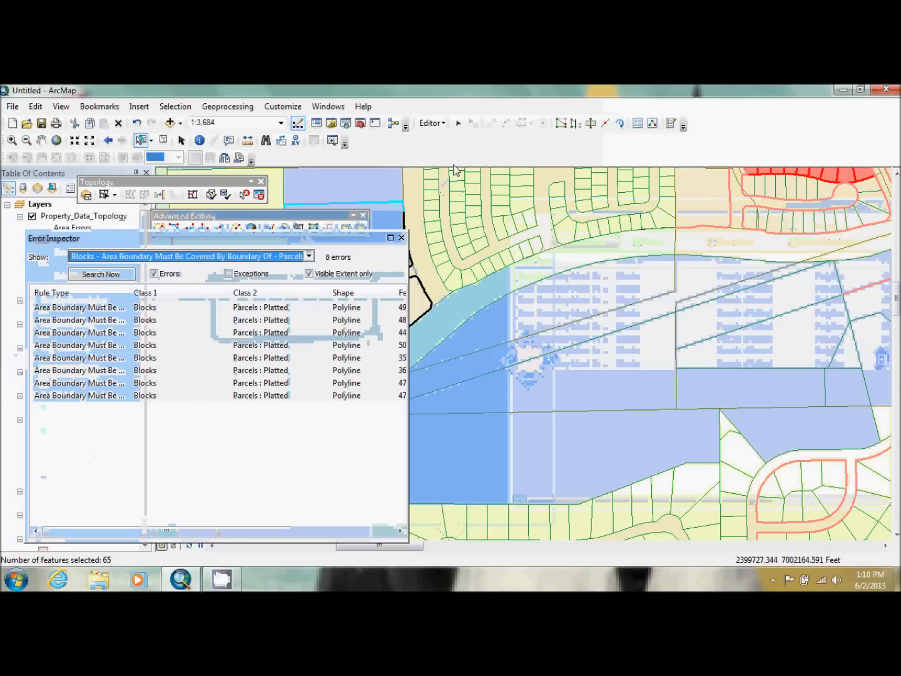
{"action": "left_click", "coordinate": [638, 123]}
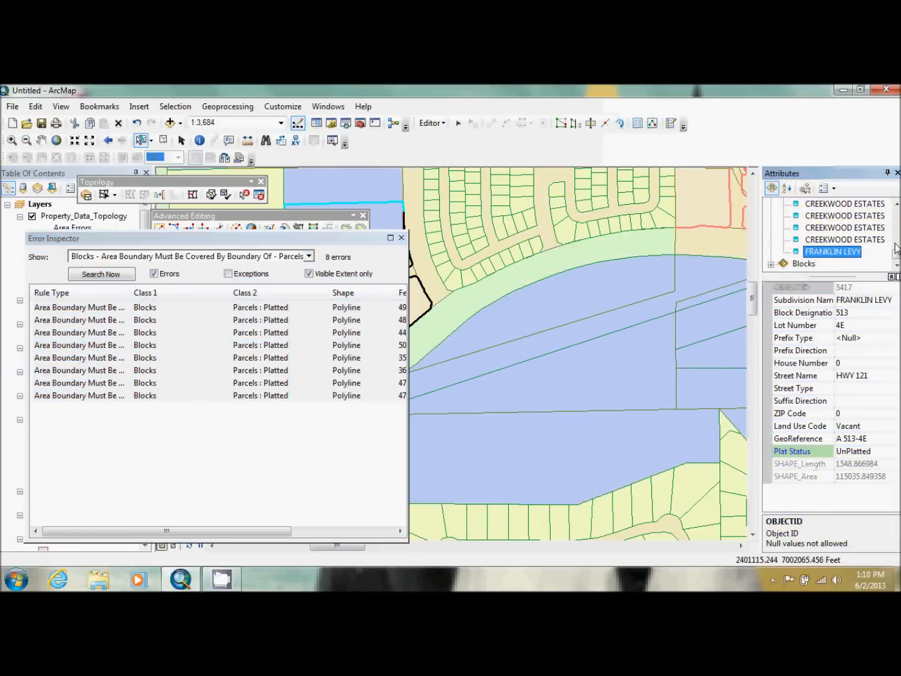
{"action": "left_click_drag", "start_coordinate": [897, 253], "coordinate": [897, 208]}
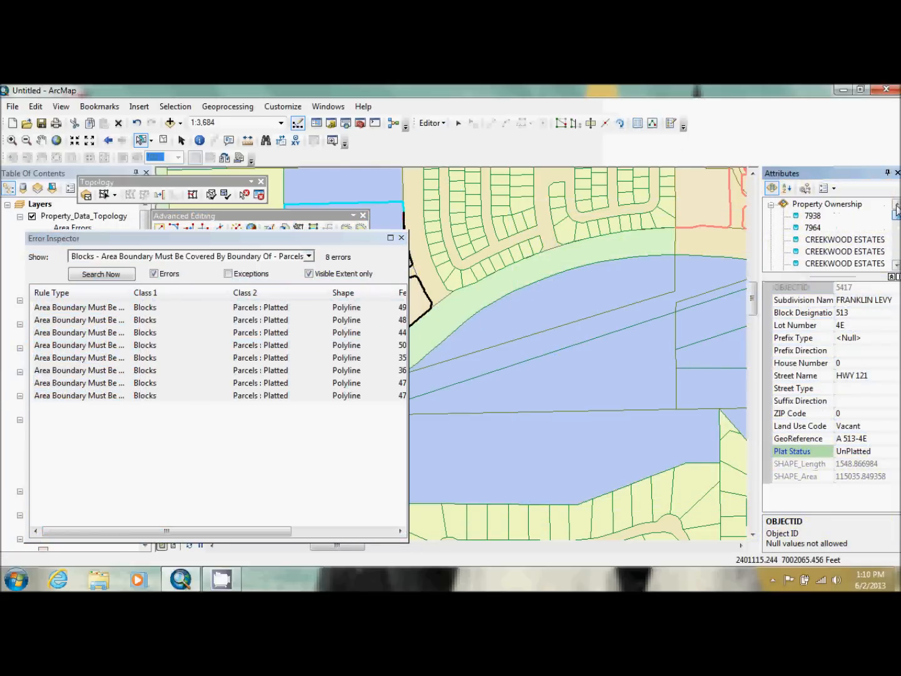
{"action": "left_click", "coordinate": [821, 205]}
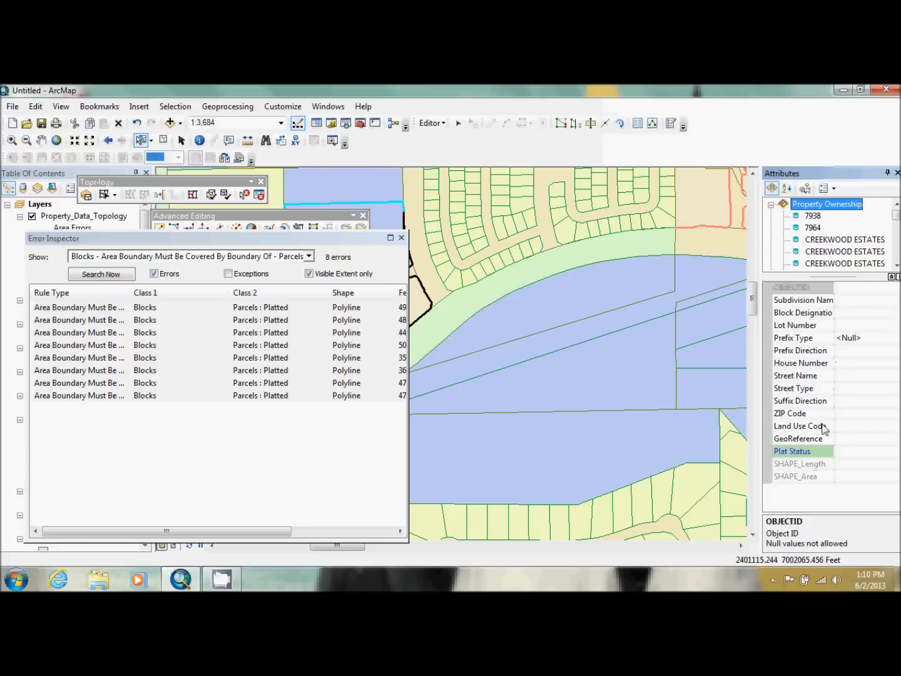
{"action": "left_click", "coordinate": [849, 456]}
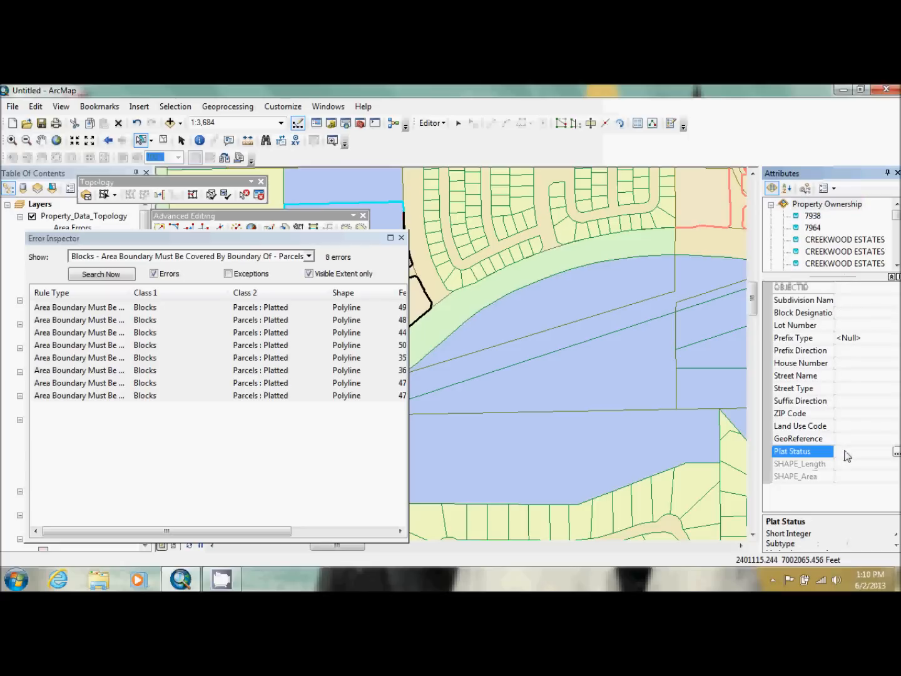
{"action": "left_click", "coordinate": [896, 453]}
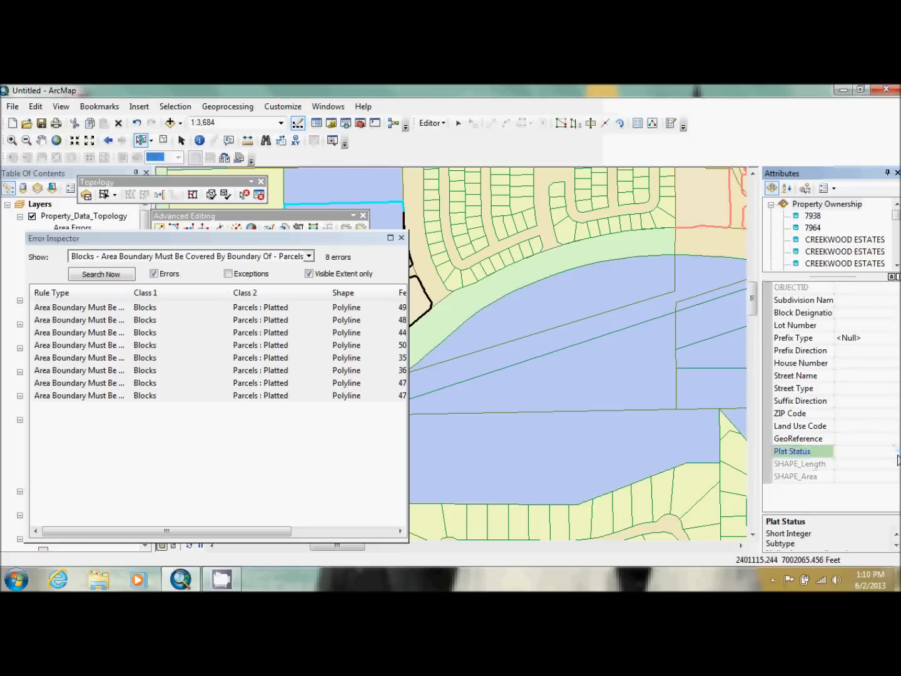
{"action": "left_click", "coordinate": [423, 294]}
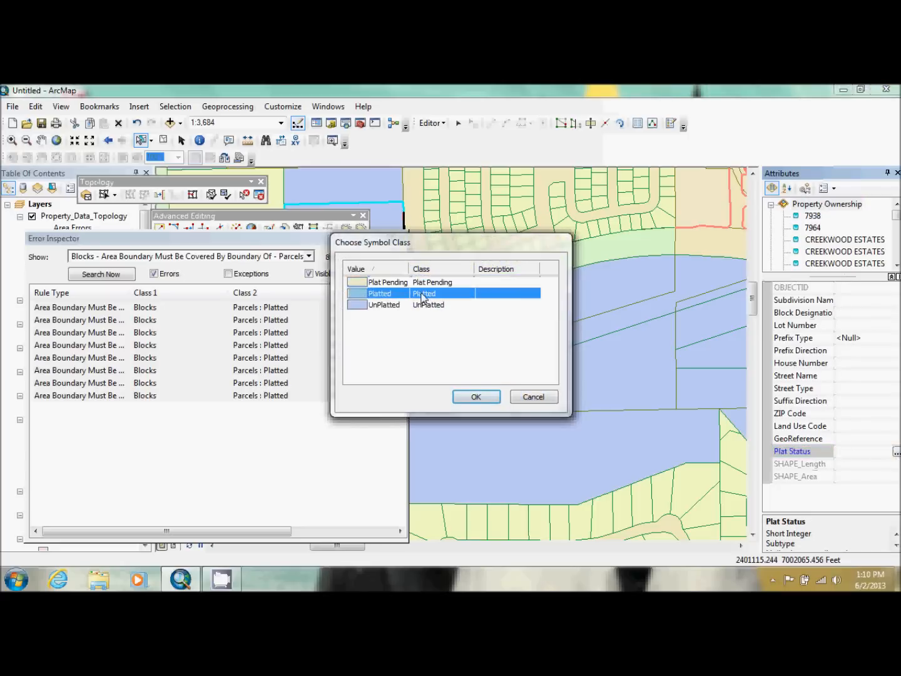
{"action": "left_click", "coordinate": [476, 396]}
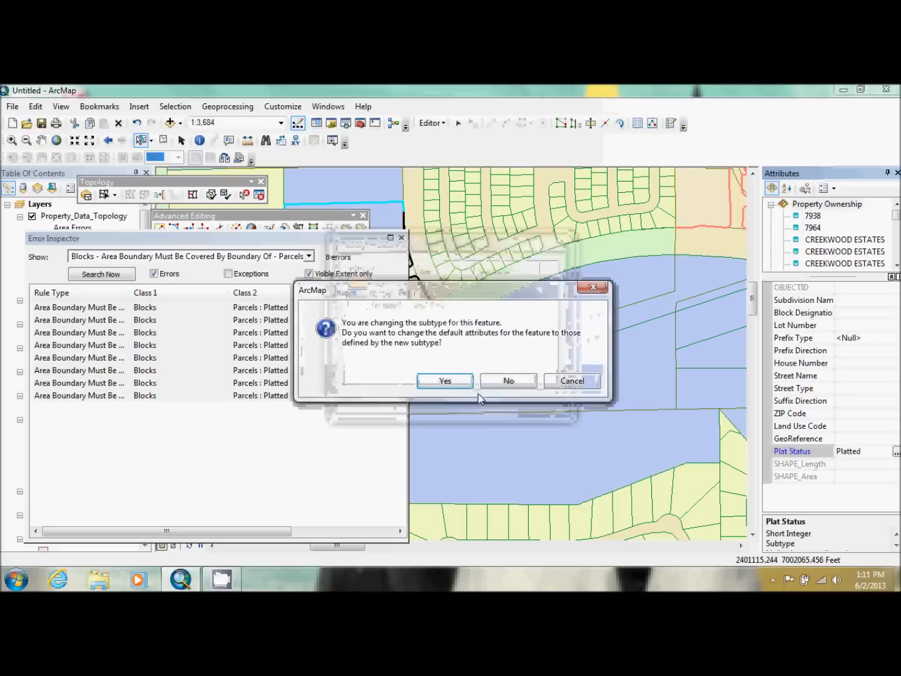
{"action": "left_click", "coordinate": [445, 381]}
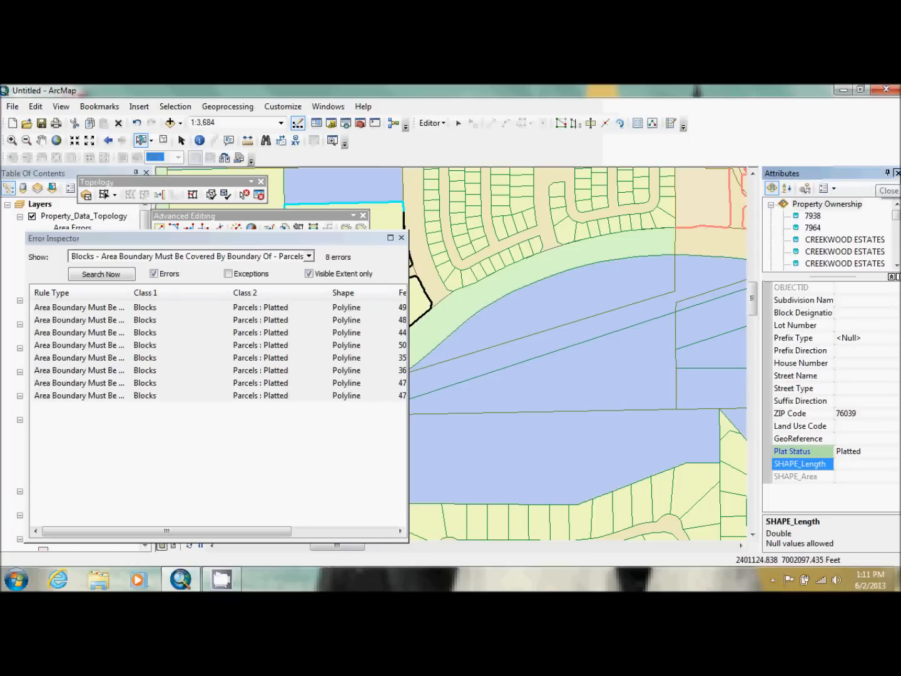
{"action": "left_click", "coordinate": [896, 173]}
Validate the topology in the current extent and refresh the list of block boundary errors against platted parcels.
{"action": "left_click_drag", "start_coordinate": [299, 239], "coordinate": [772, 226]}
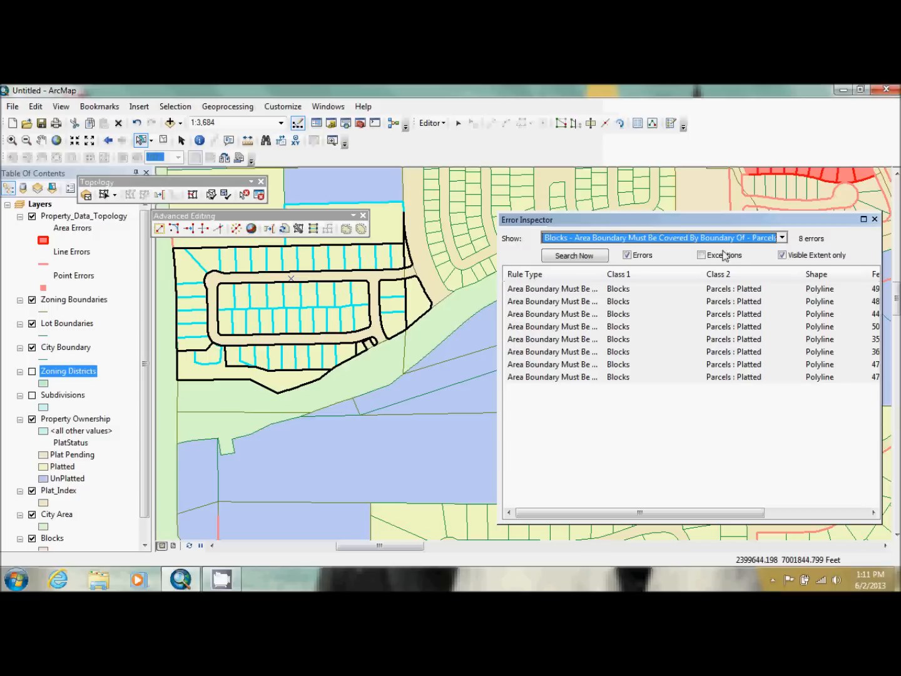
{"action": "left_click", "coordinate": [586, 258]}
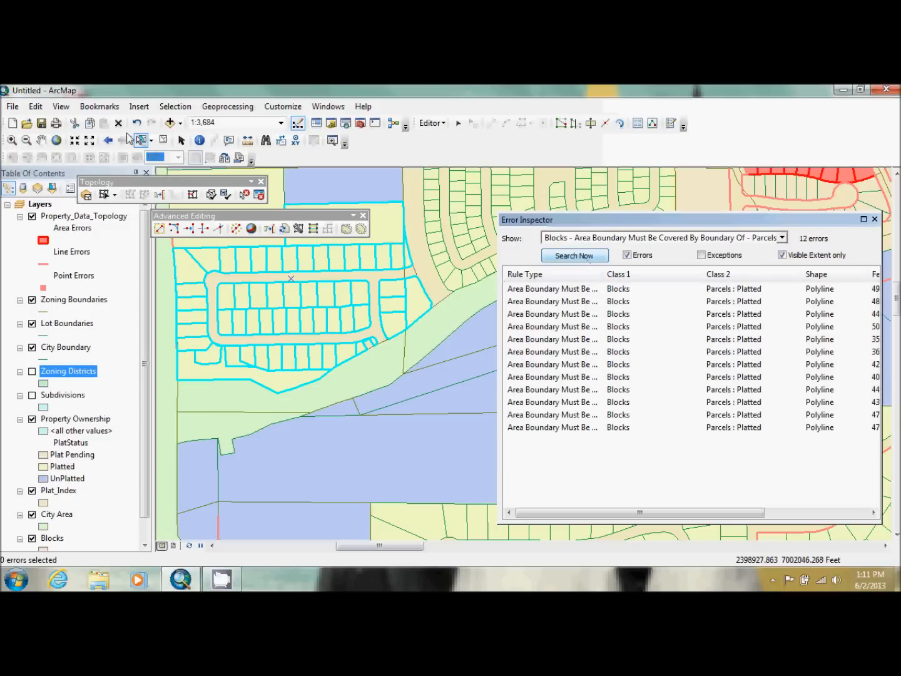
{"action": "left_click", "coordinate": [100, 106]}
{"action": "left_click", "coordinate": [140, 210]}
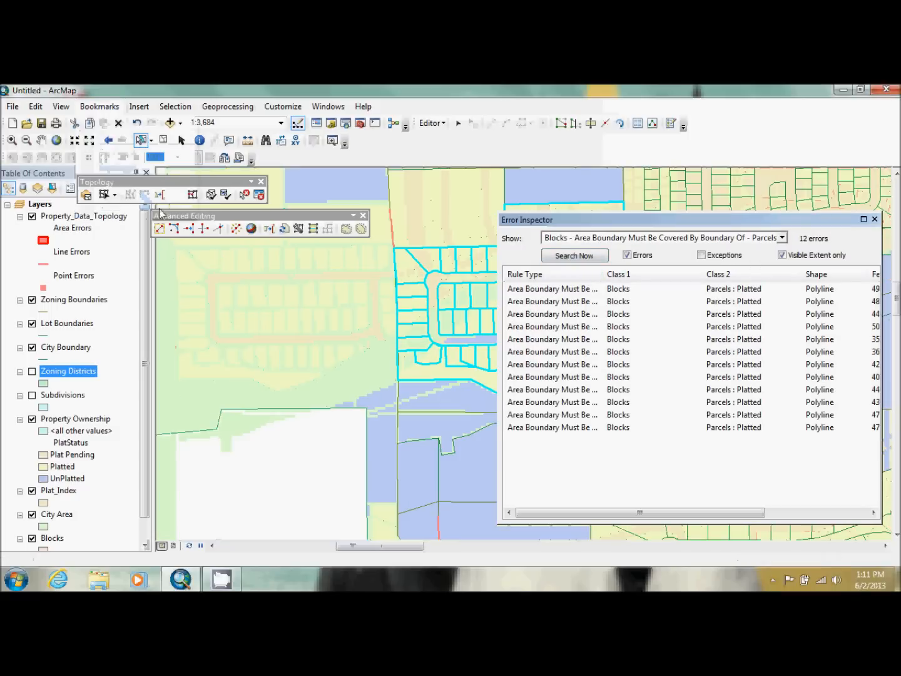
{"action": "left_click", "coordinate": [587, 257]}
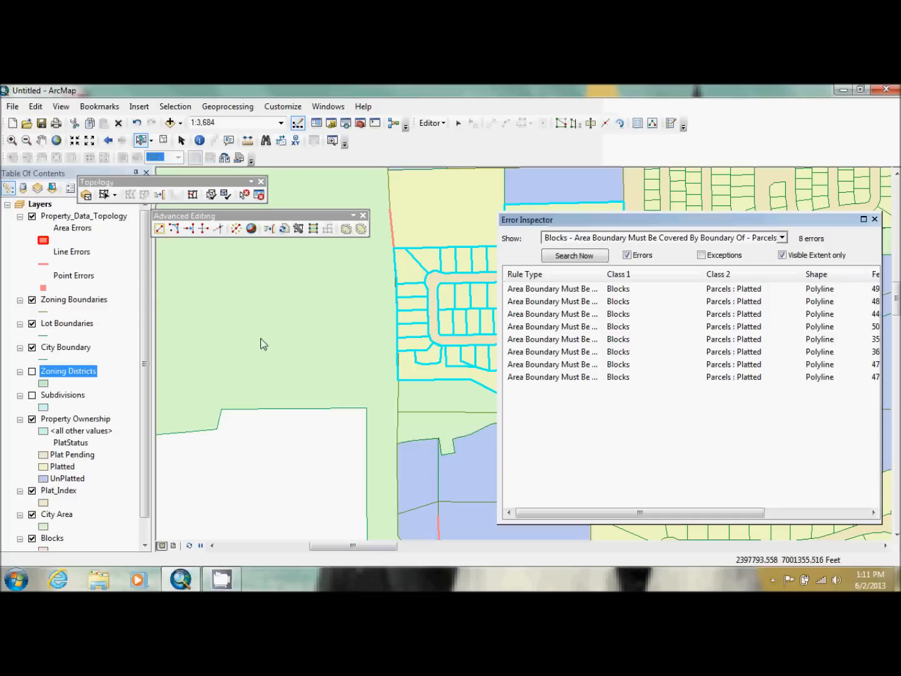
{"action": "left_click", "coordinate": [226, 196]}
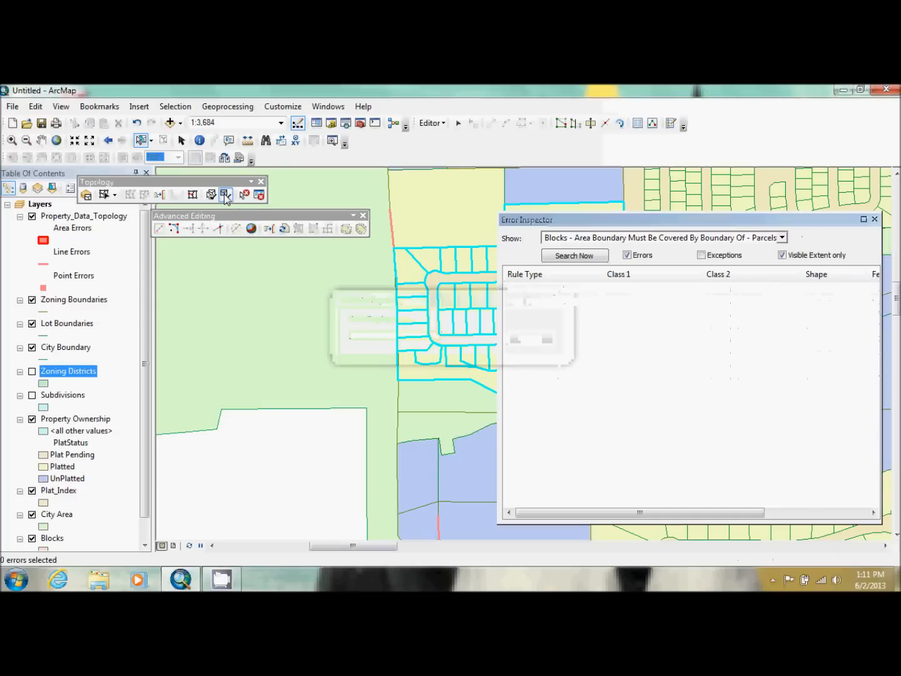
{"action": "left_click", "coordinate": [582, 256]}
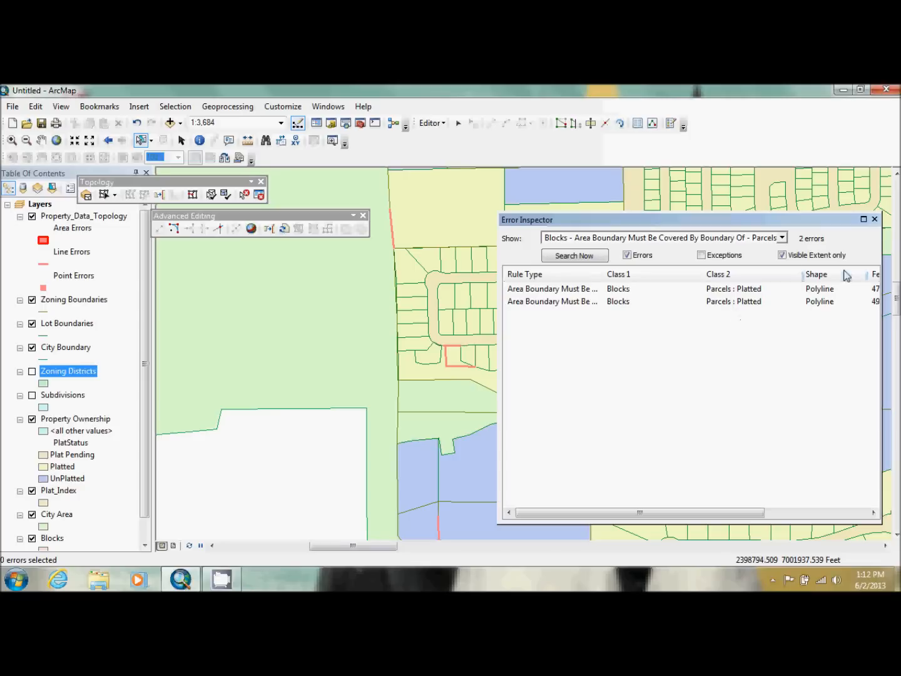
Highlight each remaining block boundary error on the map and select the block features involved in both.
{"action": "left_click_drag", "start_coordinate": [735, 219], "coordinate": [806, 222]}
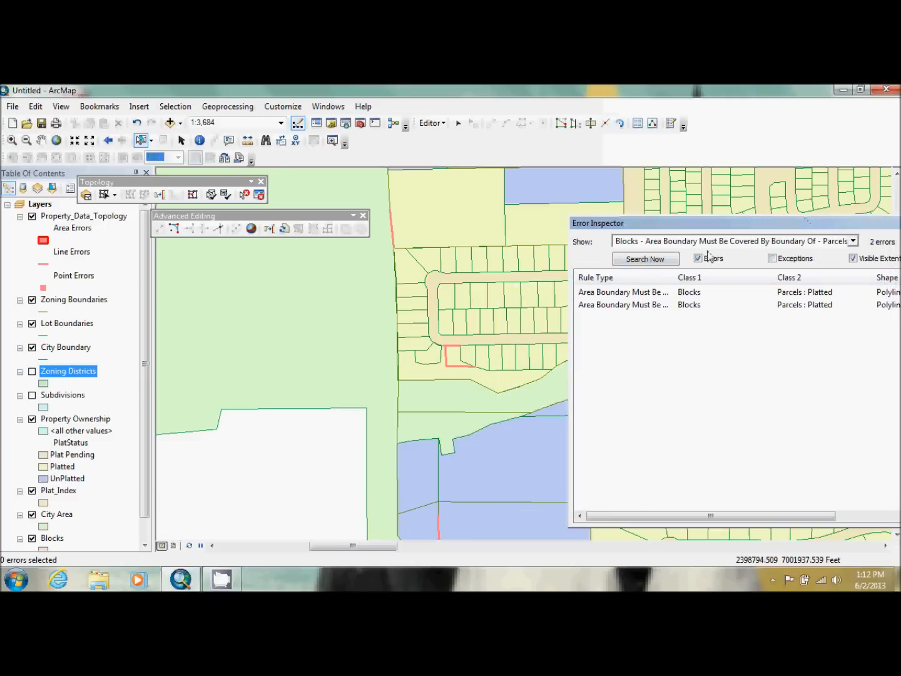
{"action": "left_click", "coordinate": [642, 292]}
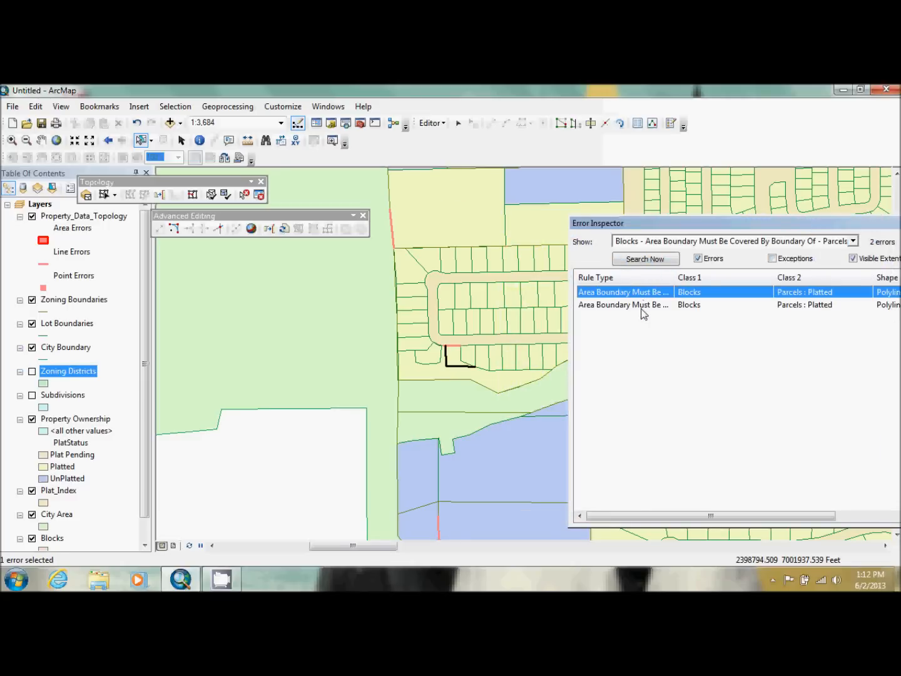
{"action": "left_click", "coordinate": [642, 306]}
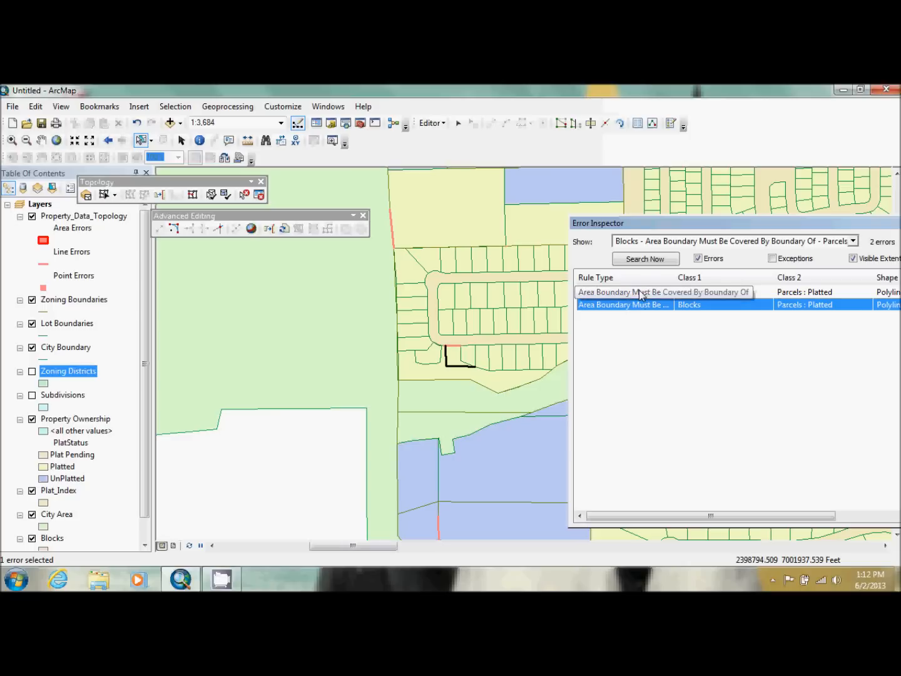
{"action": "left_click", "coordinate": [640, 292], "text": "shift"}
{"action": "right_click", "coordinate": [640, 292]}
{"action": "left_click", "coordinate": [662, 328]}
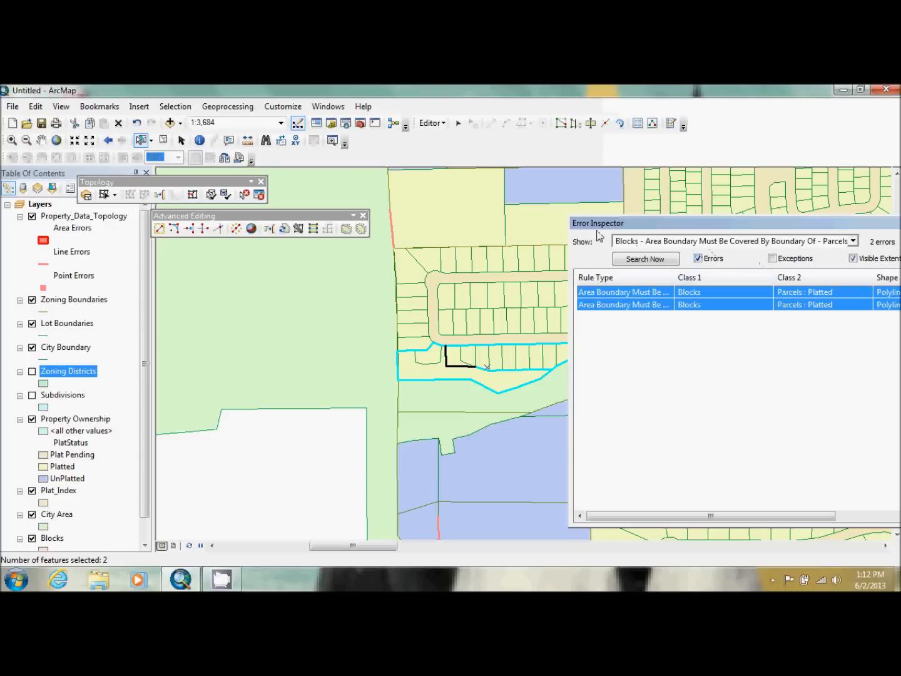
Merge the two selected blocks, comparing both candidates and keeping B (Blocks) as the feature the other is merged into.
{"action": "left_click", "coordinate": [432, 122]}
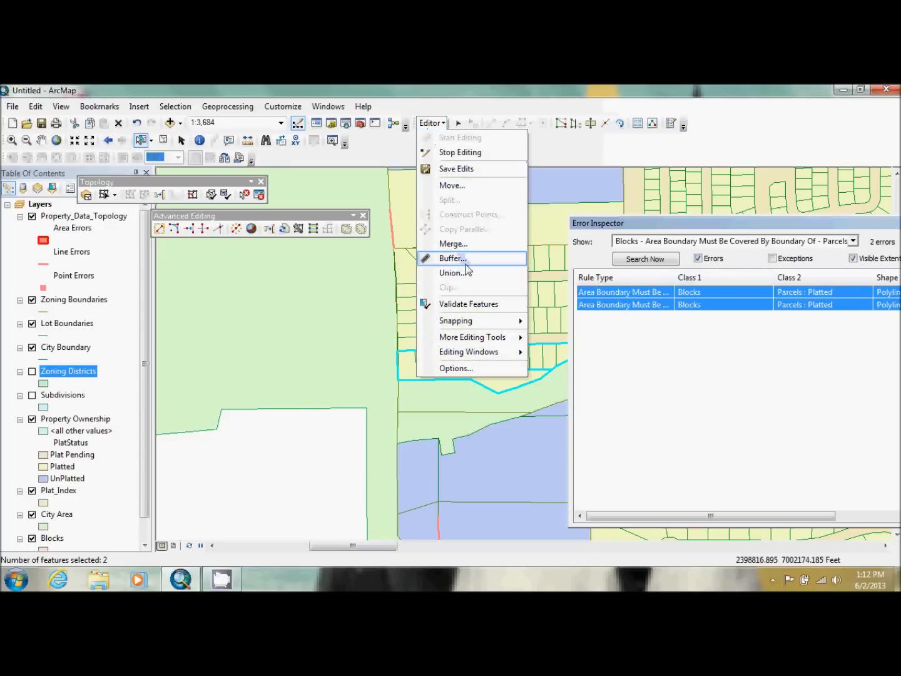
{"action": "left_click", "coordinate": [464, 244]}
{"action": "left_click_drag", "start_coordinate": [426, 256], "coordinate": [200, 254]}
{"action": "left_click", "coordinate": [119, 304]}
{"action": "left_click", "coordinate": [120, 314]}
{"action": "left_click", "coordinate": [119, 306]}
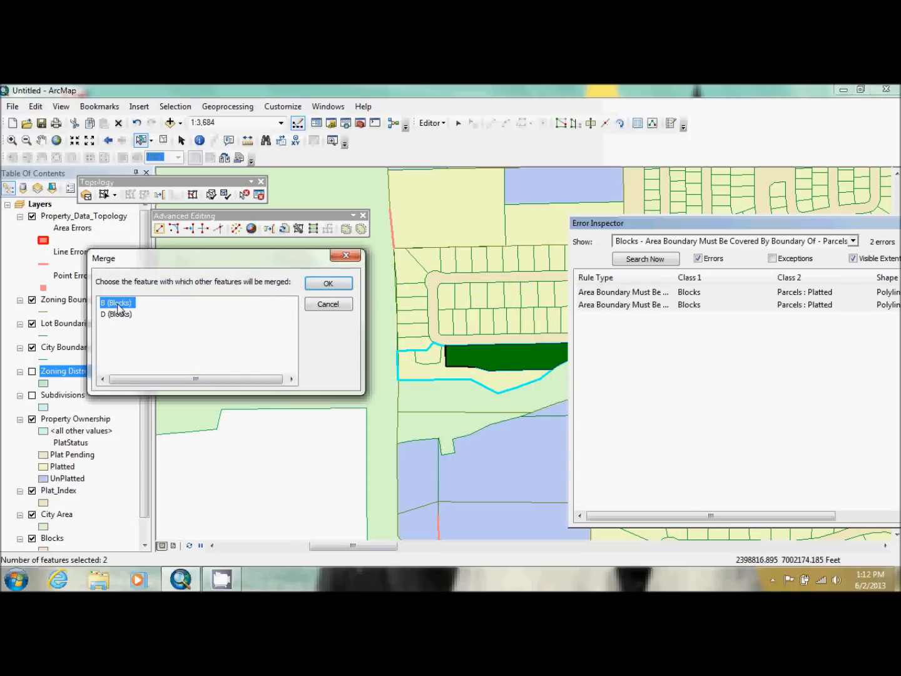
{"action": "left_click", "coordinate": [120, 315]}
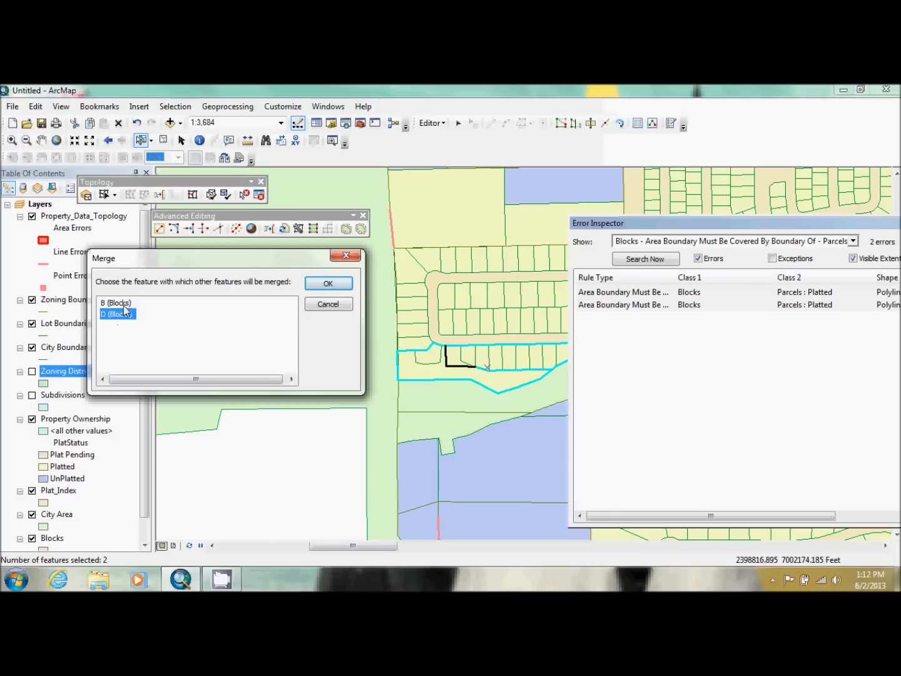
{"action": "left_click", "coordinate": [123, 304]}
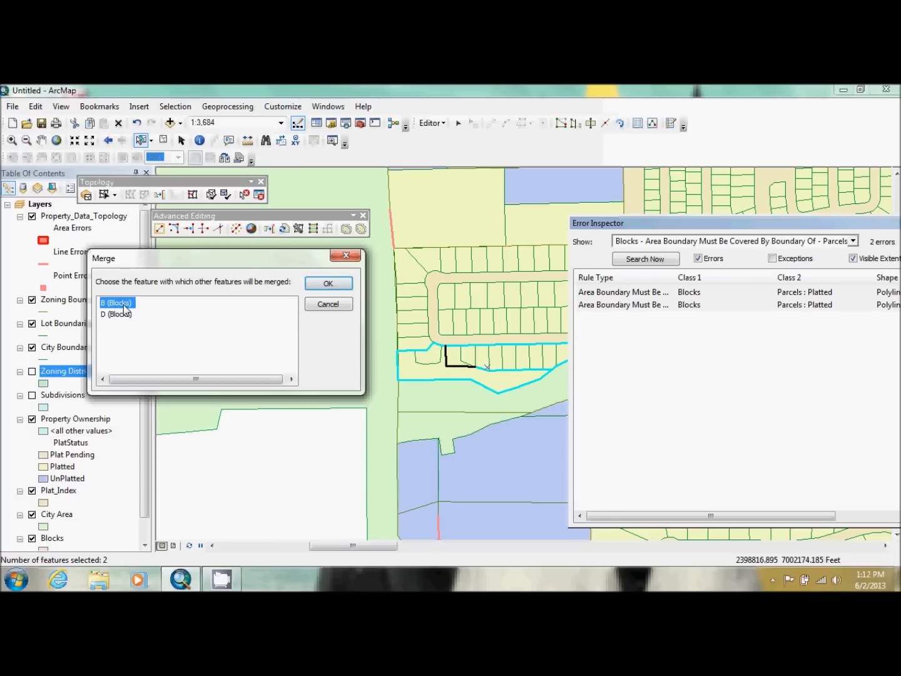
{"action": "left_click", "coordinate": [327, 284]}
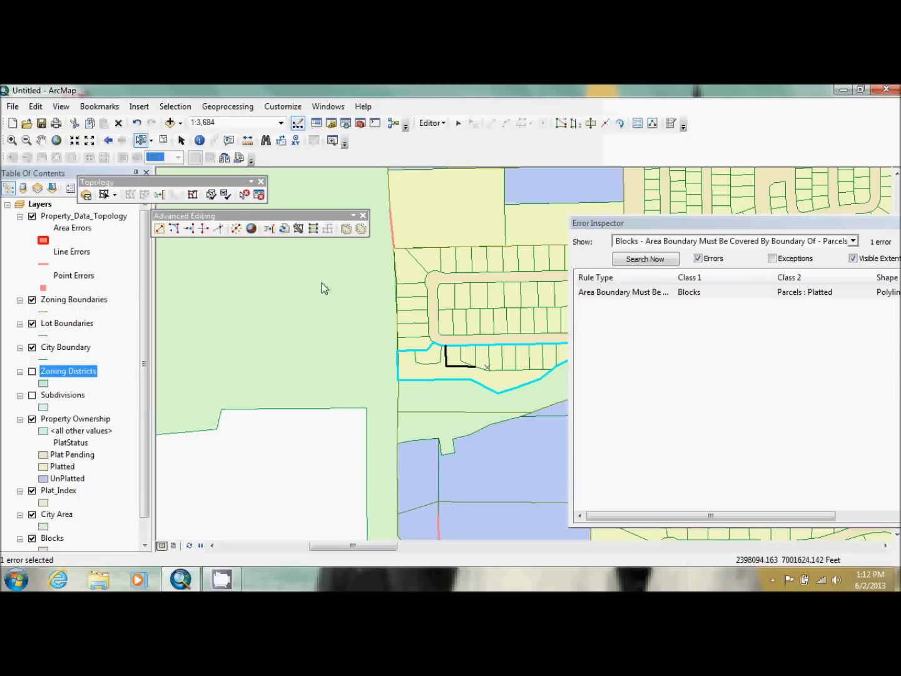
Validate the topology around the merged block and search the visible extent again for block boundary errors.
{"action": "left_click", "coordinate": [223, 197]}
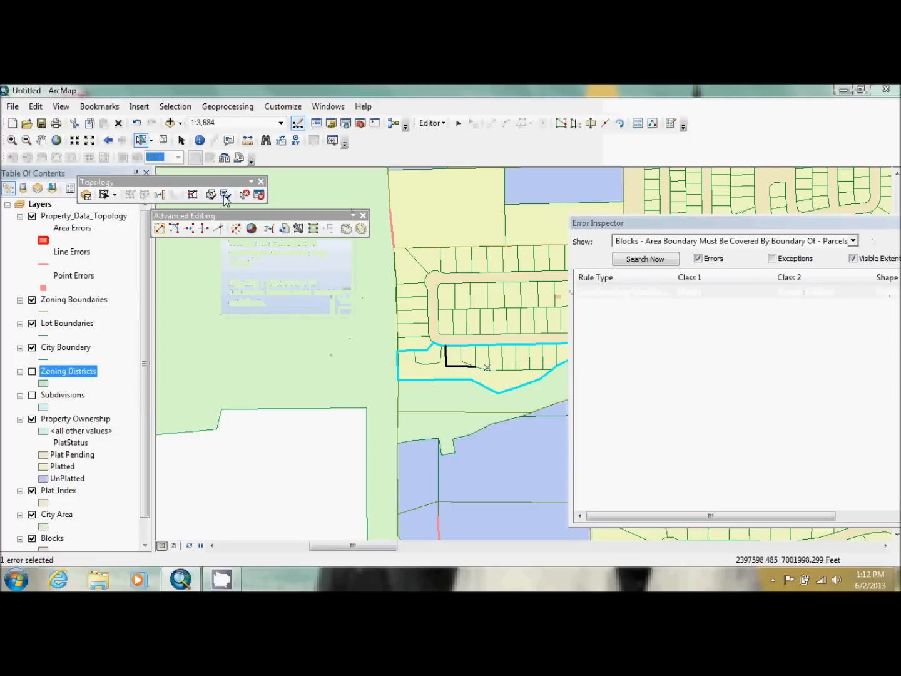
{"action": "left_click", "coordinate": [656, 265]}
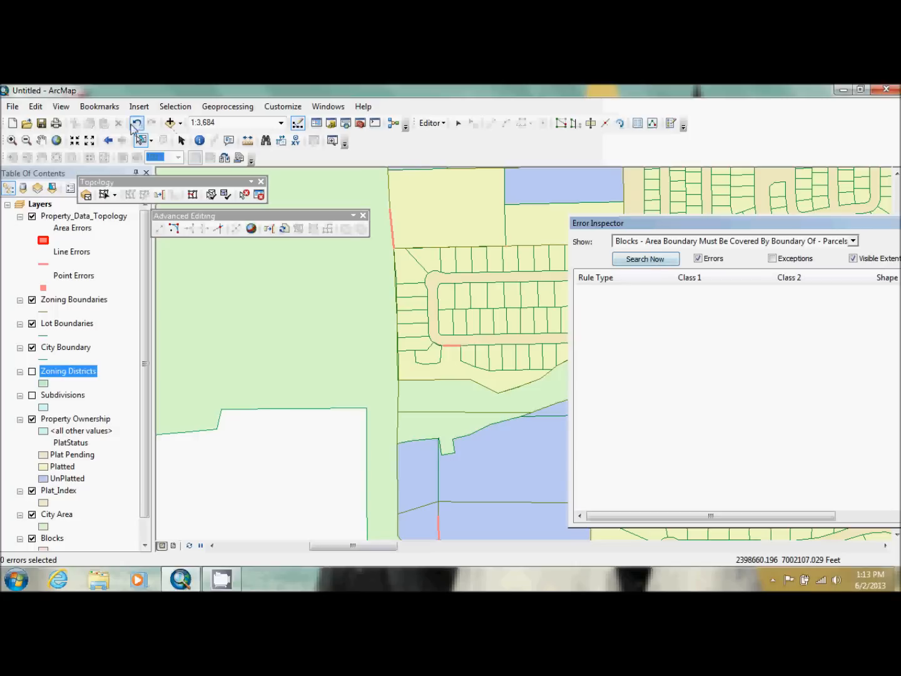
Load the Topology6 bookmark file into the saved bookmarks and zoom the map to it.
{"action": "left_click", "coordinate": [101, 108]}
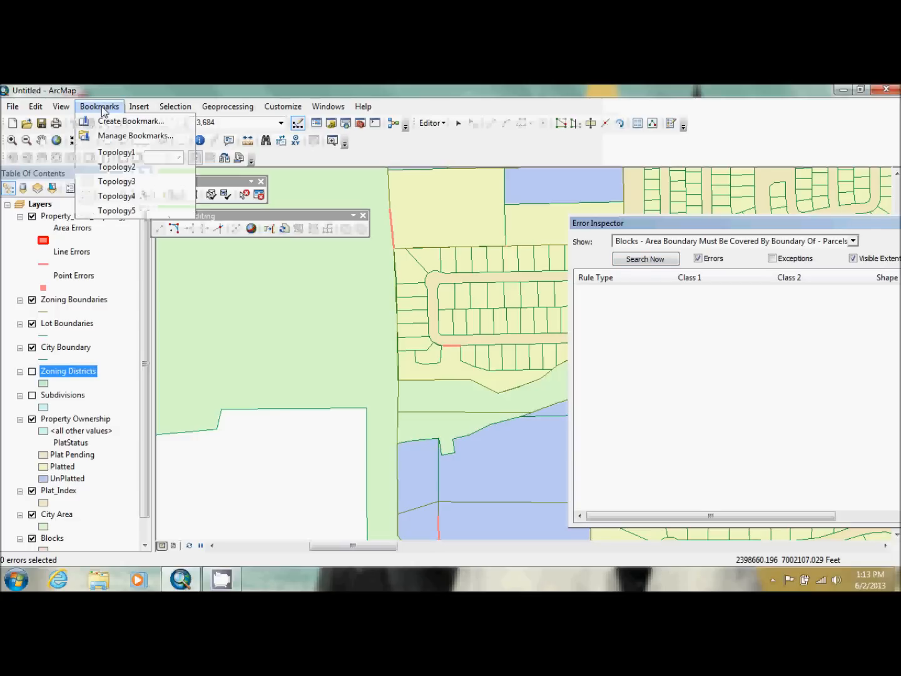
{"action": "left_click", "coordinate": [135, 136]}
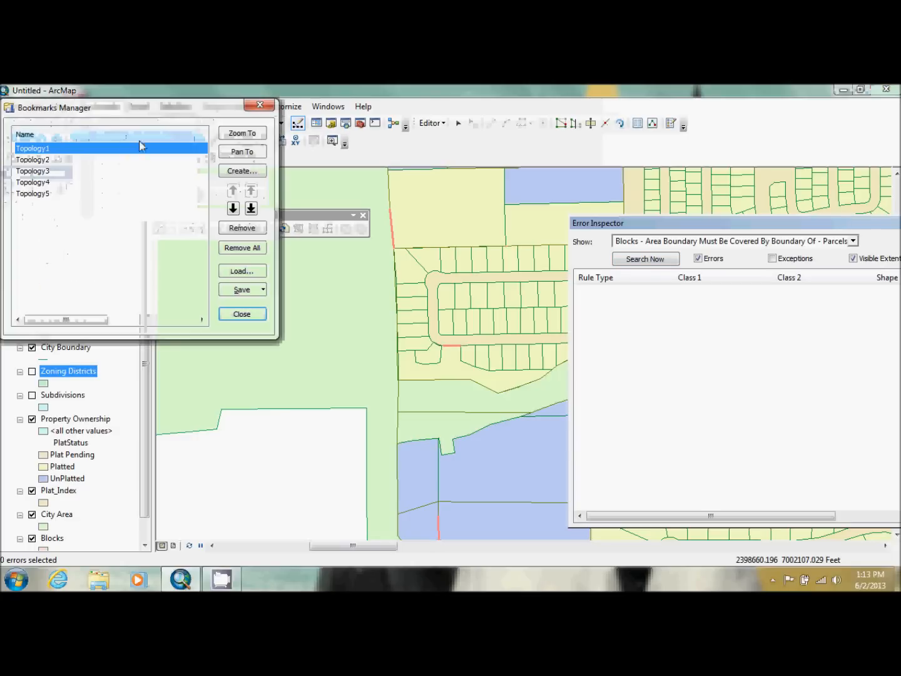
{"action": "left_click", "coordinate": [237, 271]}
{"action": "left_click_drag", "start_coordinate": [361, 182], "coordinate": [369, 284]}
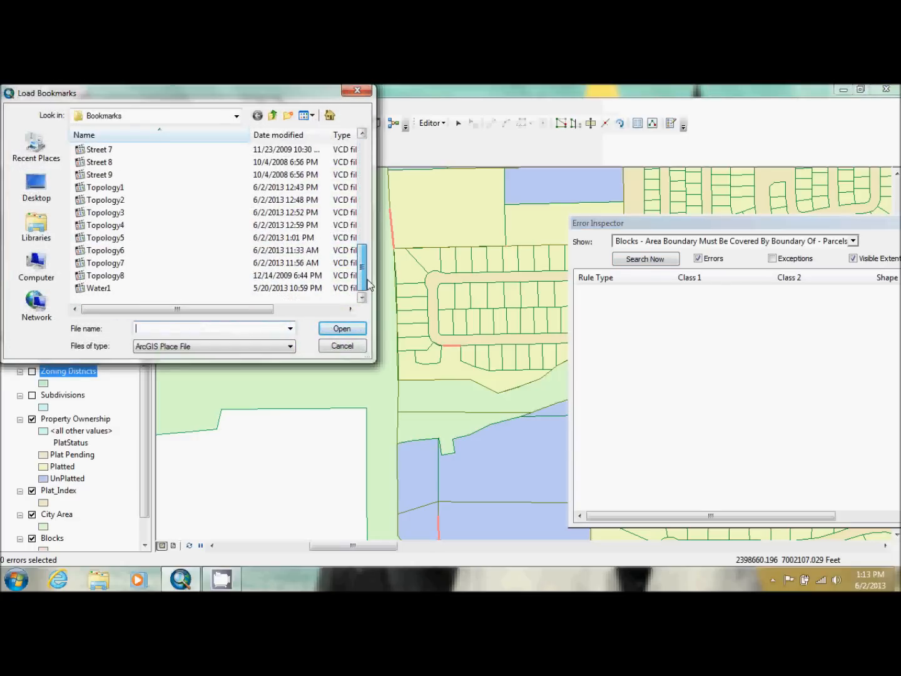
{"action": "double_click", "coordinate": [137, 249]}
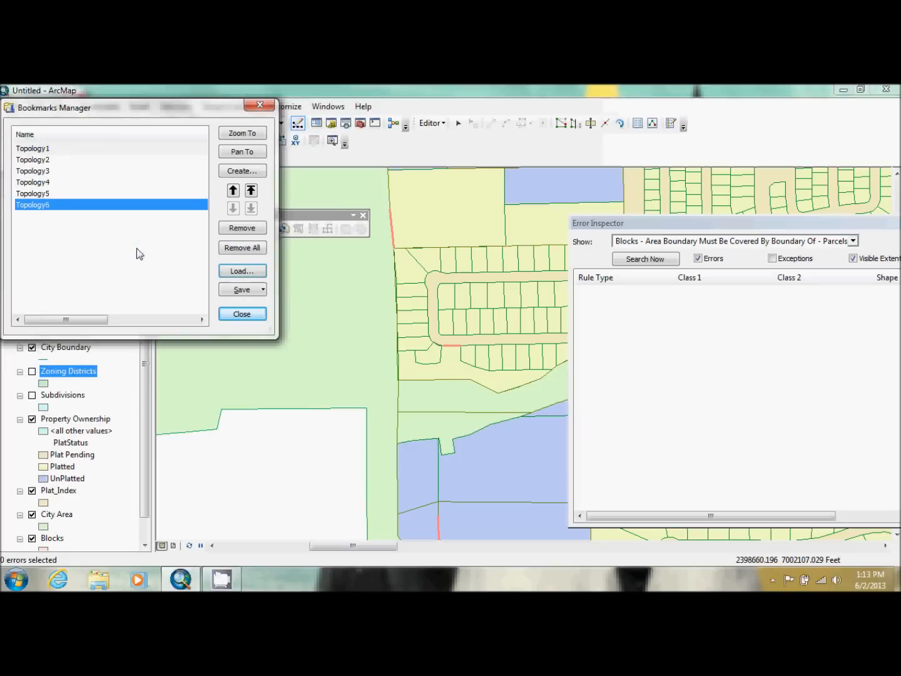
{"action": "left_click", "coordinate": [251, 132]}
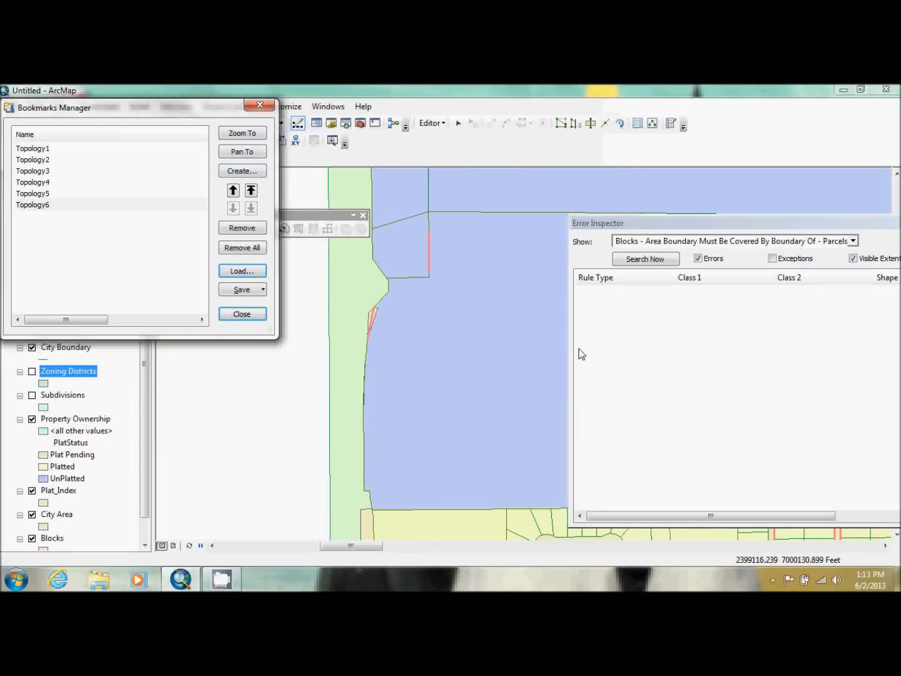
Clear the map area by closing the Error Inspector and Bookmarks Manager and moving the Topology toolbar off the layer list.
{"action": "left_click_drag", "start_coordinate": [863, 225], "coordinate": [768, 230]}
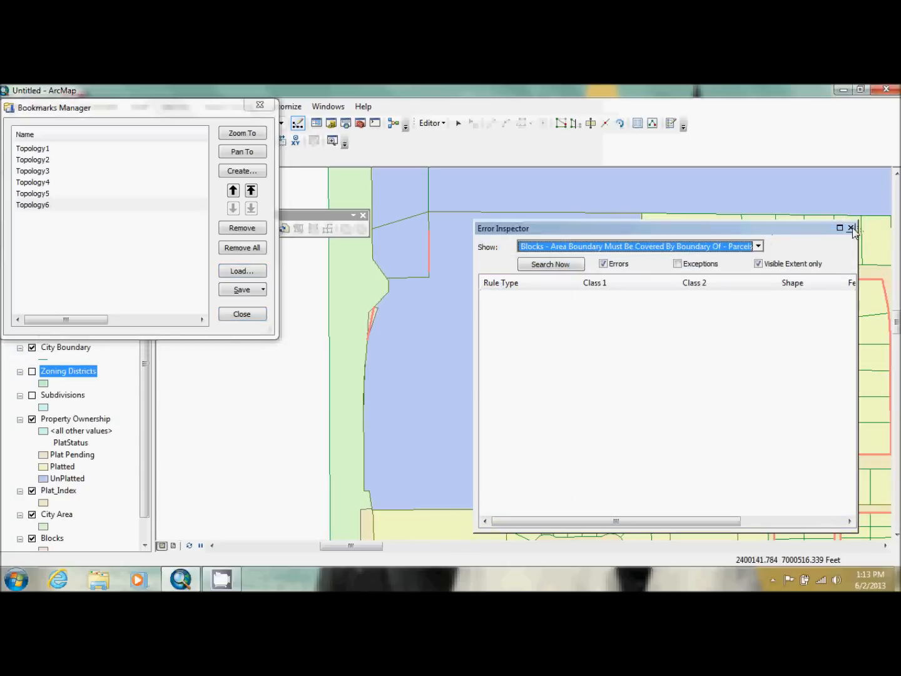
{"action": "left_click", "coordinate": [851, 228]}
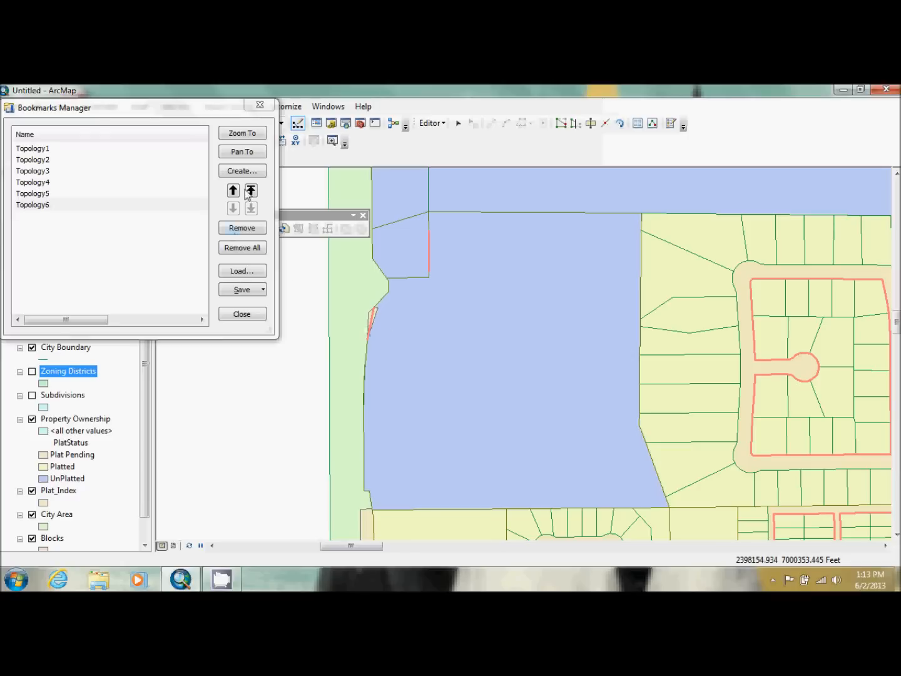
{"action": "left_click", "coordinate": [260, 104]}
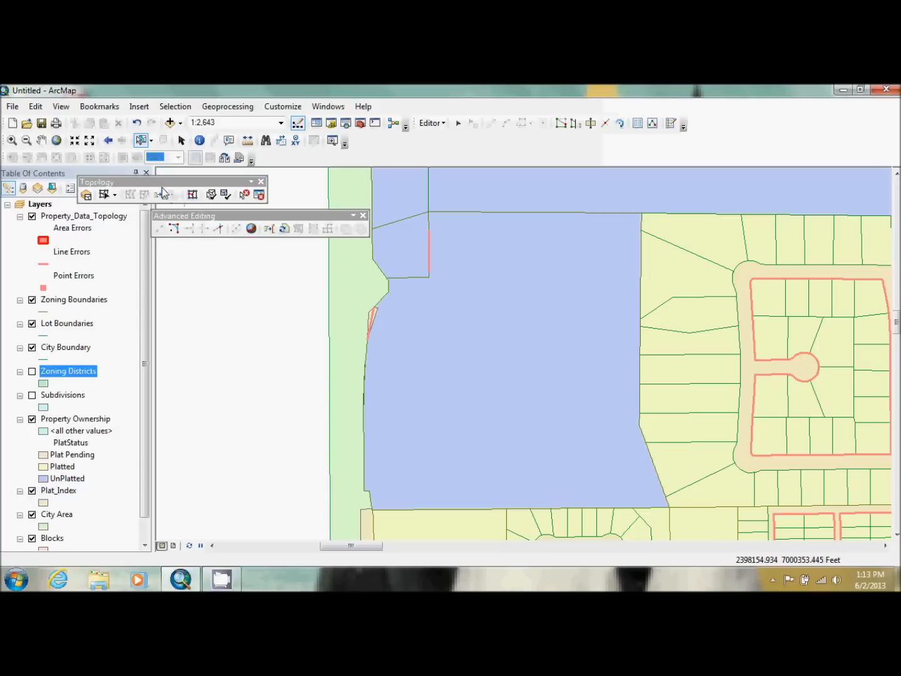
{"action": "left_click_drag", "start_coordinate": [161, 186], "coordinate": [242, 190]}
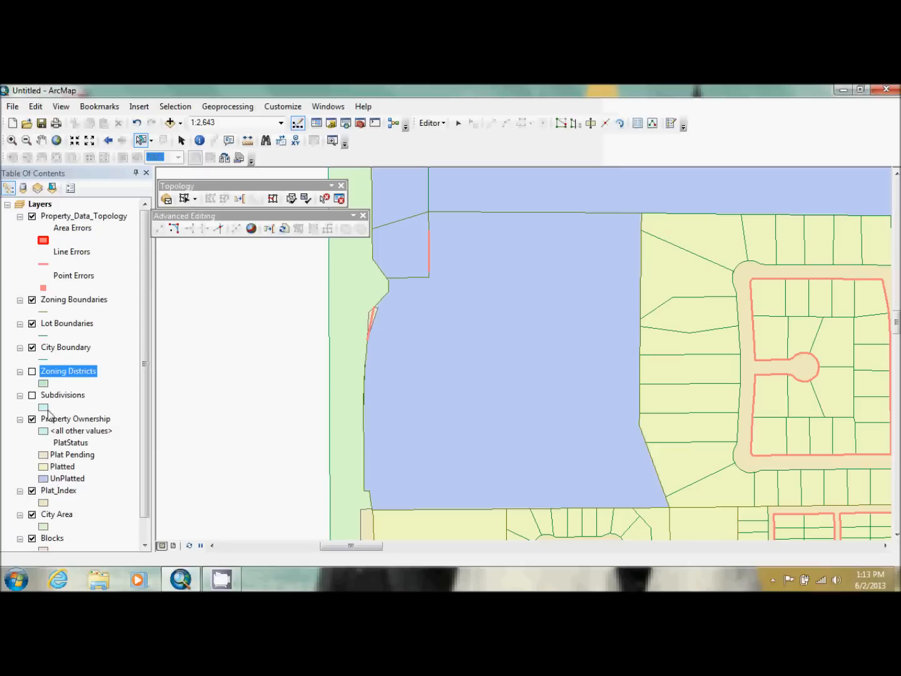
Make the Lot Boundaries layer selectable and select the large unplatted parcel in the middle of the map.
{"action": "left_click", "coordinate": [50, 195]}
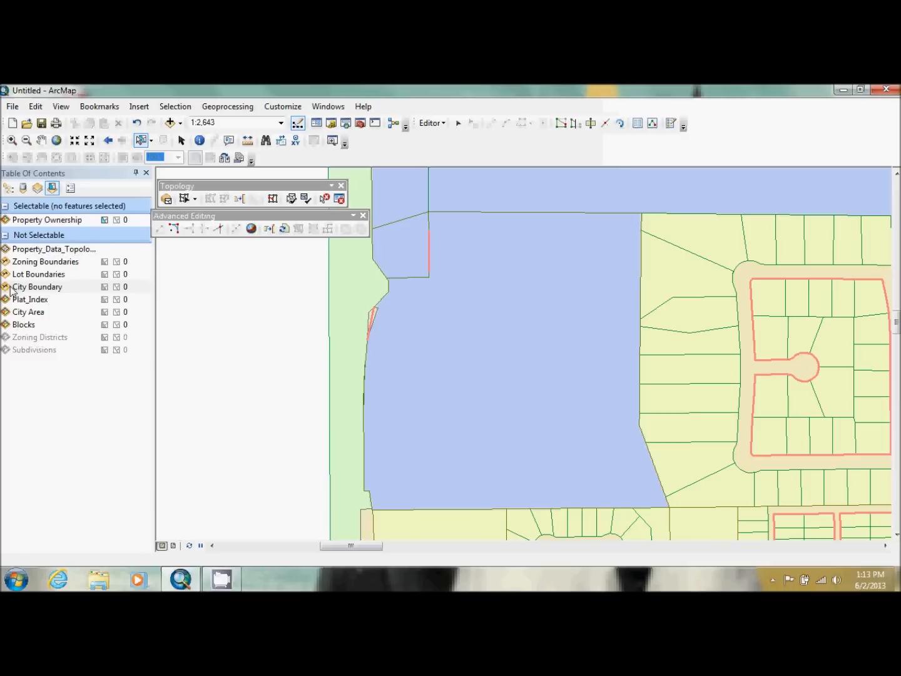
{"action": "left_click", "coordinate": [105, 275]}
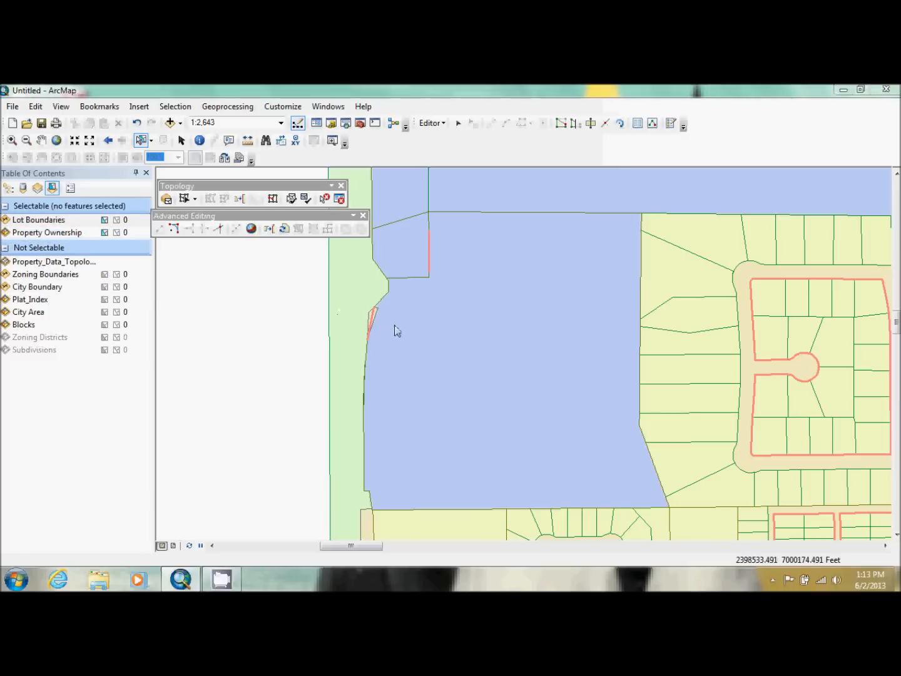
{"action": "left_click", "coordinate": [478, 385]}
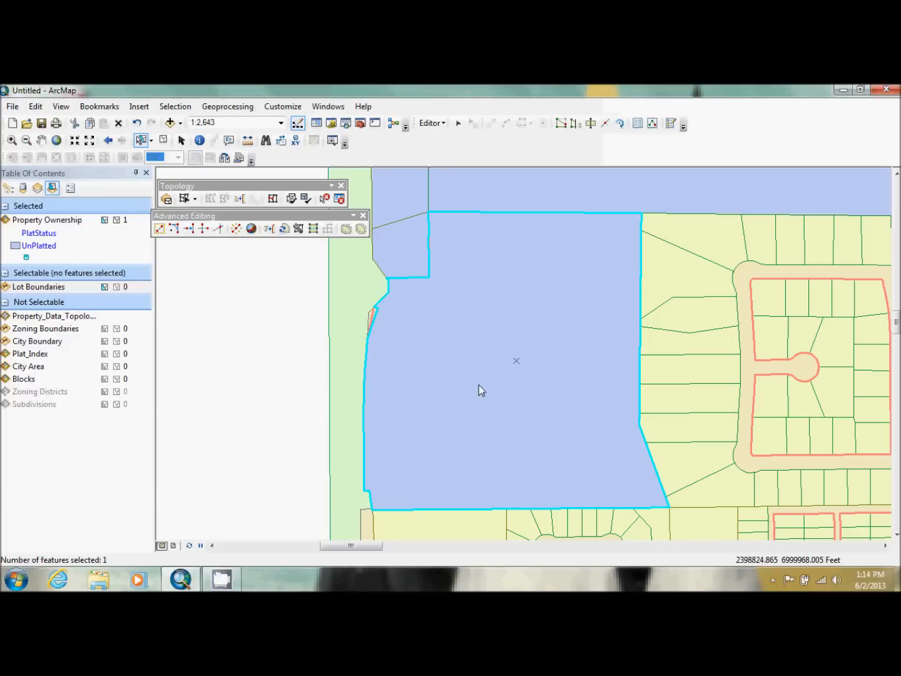
Select by location the Lot Boundaries that share a line segment with the selected Property Ownership parcel, and delete them together with the parcel.
{"action": "left_click", "coordinate": [185, 106]}
{"action": "left_click", "coordinate": [195, 136]}
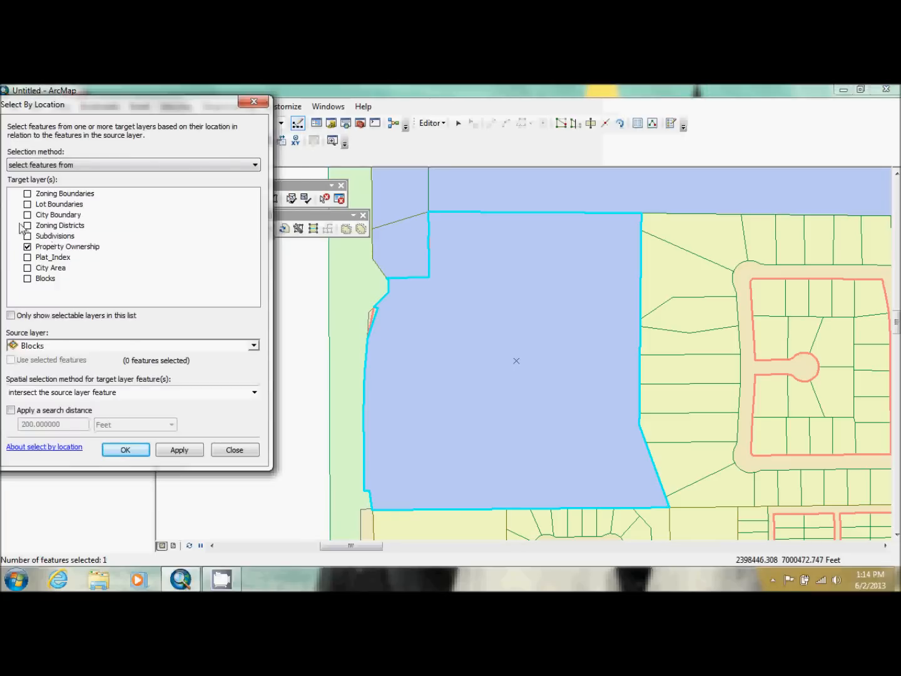
{"action": "left_click", "coordinate": [27, 204]}
{"action": "left_click", "coordinate": [28, 247]}
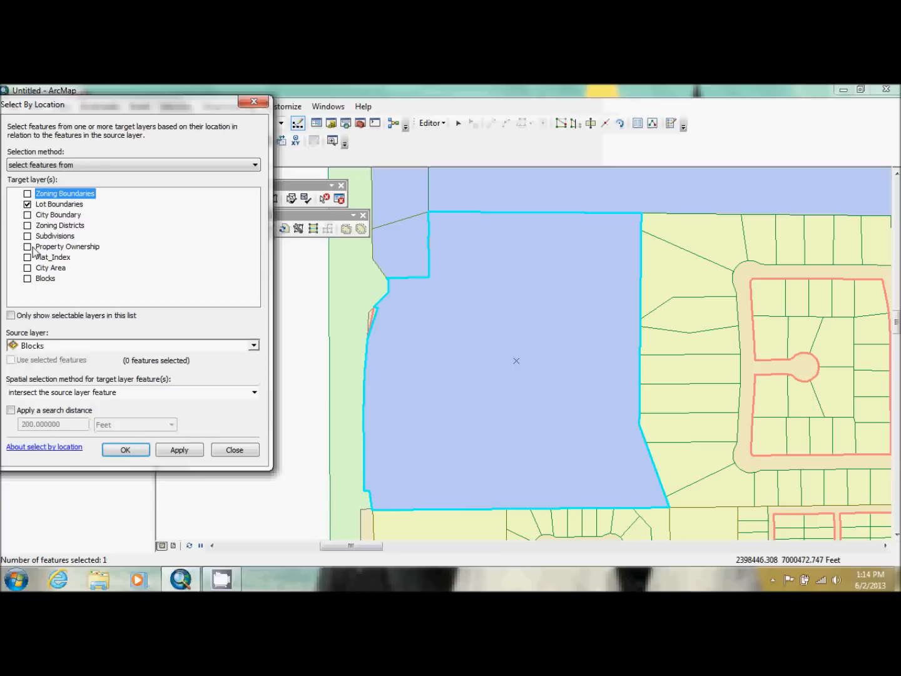
{"action": "left_click", "coordinate": [52, 346]}
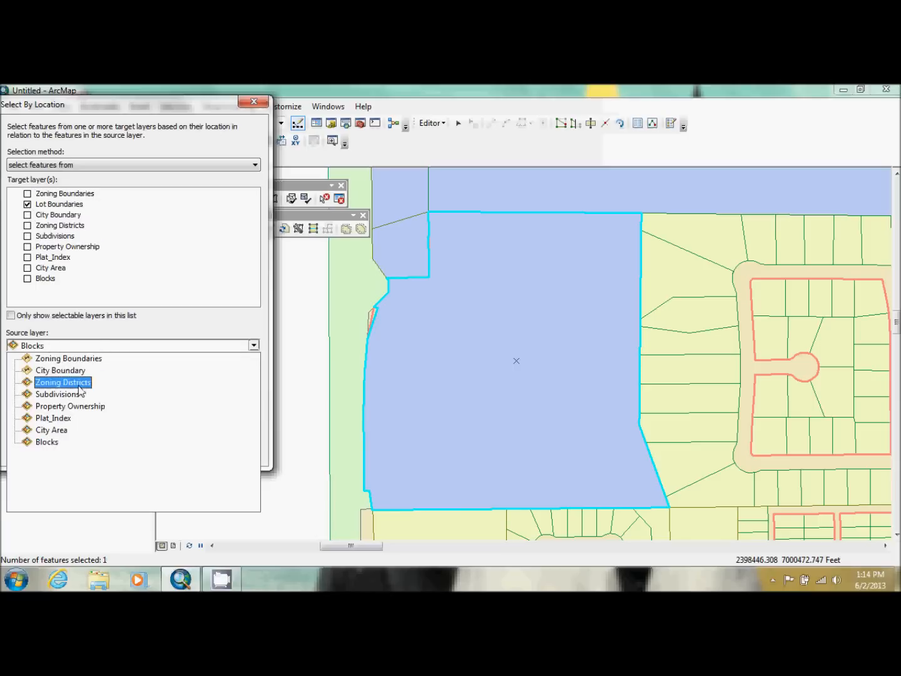
{"action": "left_click", "coordinate": [91, 406]}
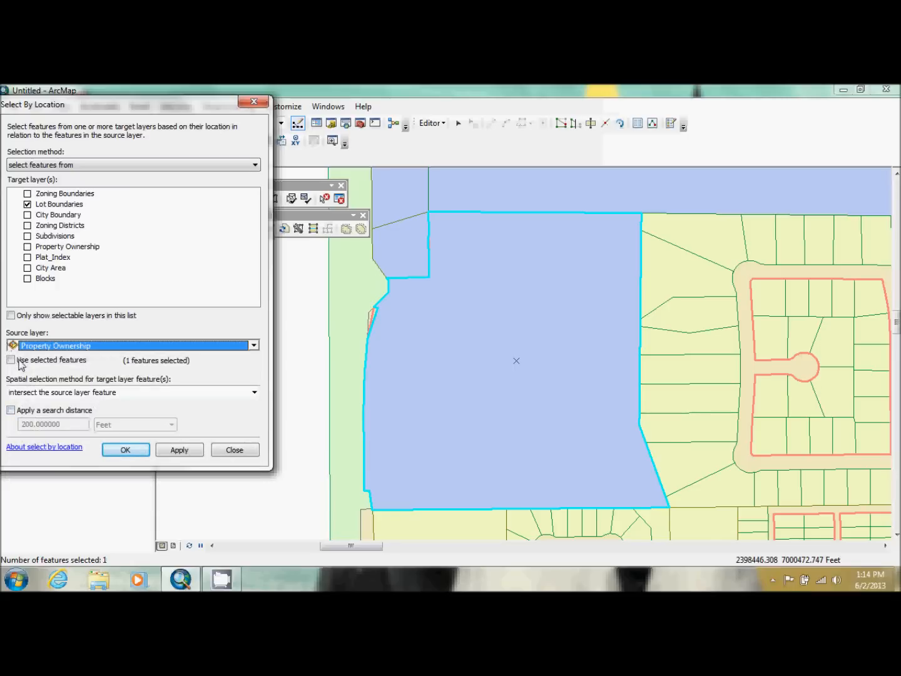
{"action": "left_click", "coordinate": [14, 361]}
{"action": "left_click", "coordinate": [73, 399]}
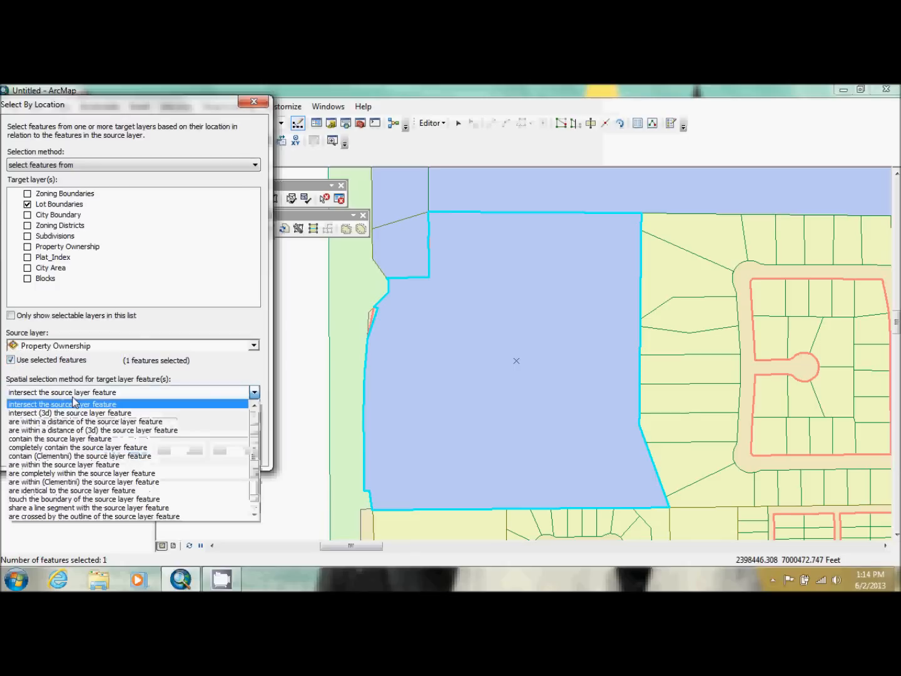
{"action": "left_click", "coordinate": [91, 512]}
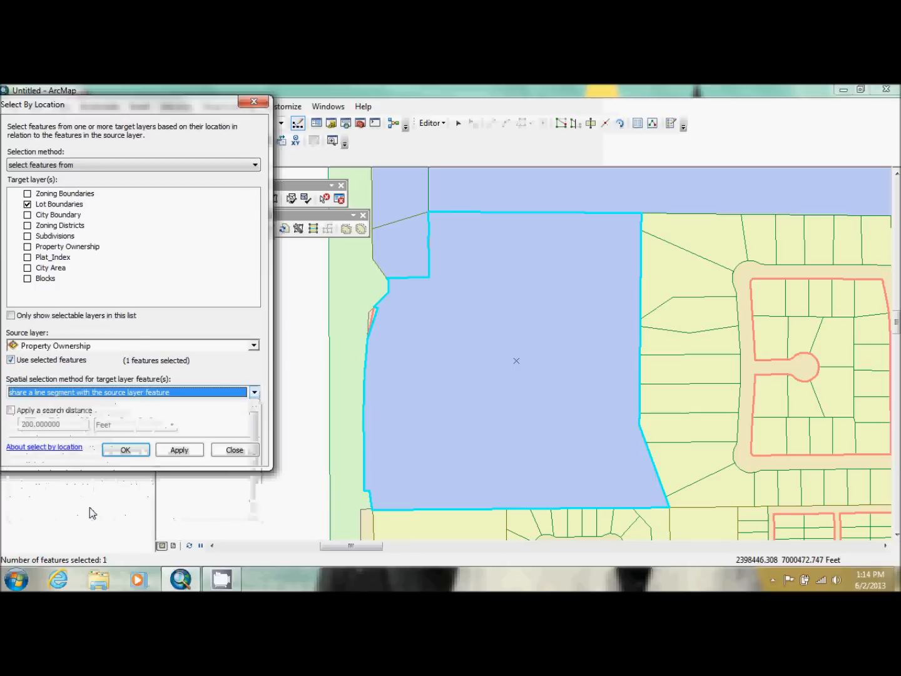
{"action": "left_click", "coordinate": [145, 449]}
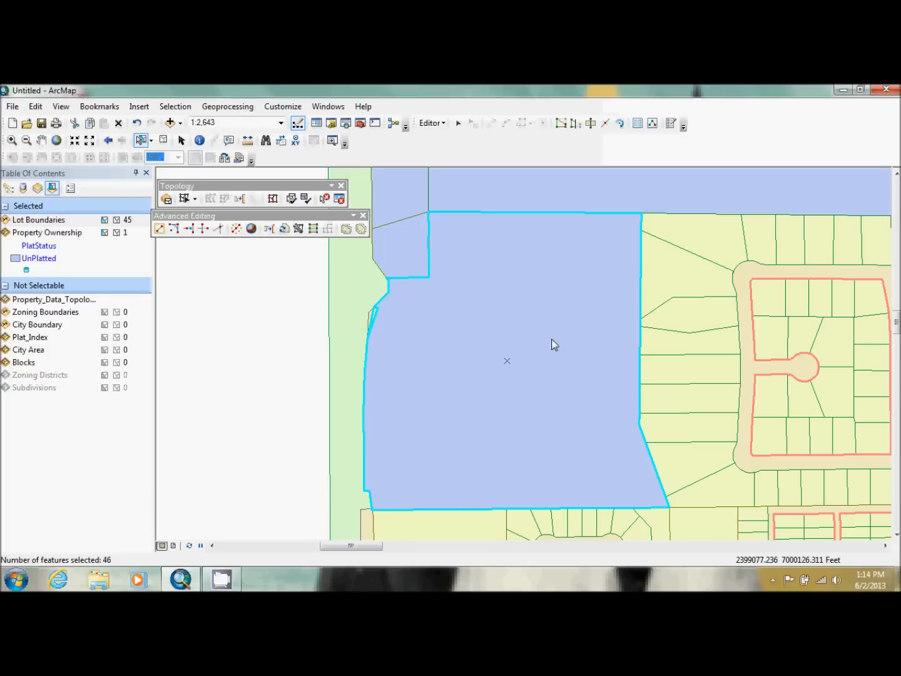
{"action": "key", "text": "Delete"}
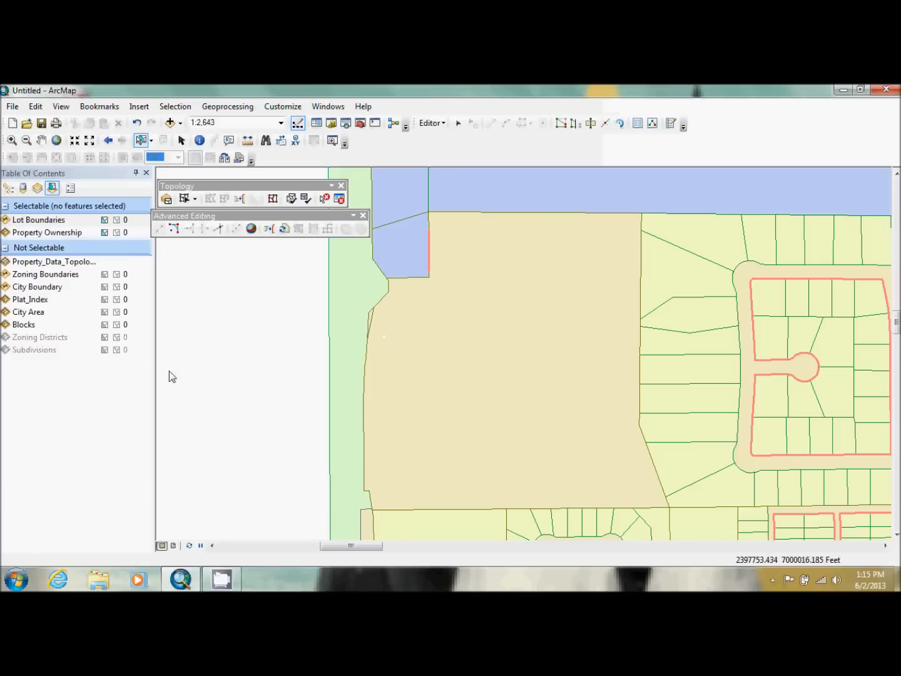
Collapse the topology layer's legend and turn off every visible layer except Lot Boundaries.
{"action": "left_click", "coordinate": [8, 190]}
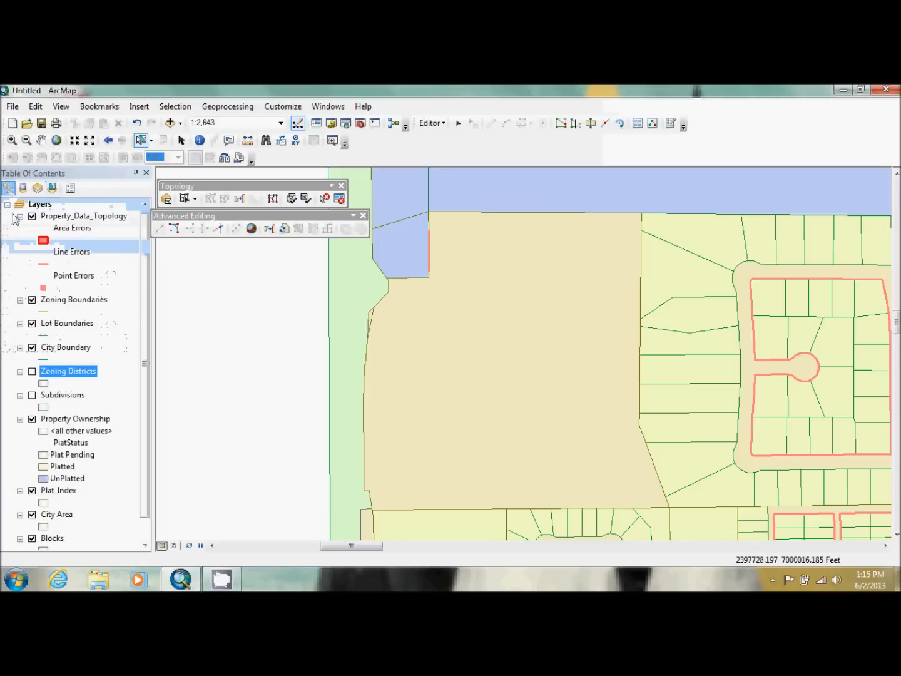
{"action": "left_click", "coordinate": [20, 216]}
{"action": "left_click", "coordinate": [32, 217]}
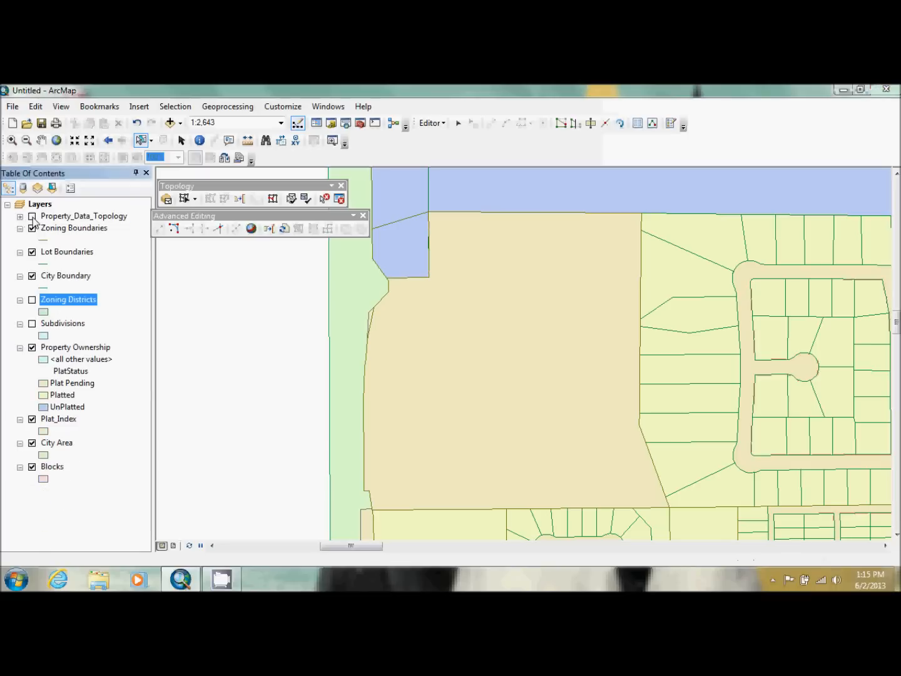
{"action": "left_click", "coordinate": [32, 229]}
{"action": "left_click", "coordinate": [32, 276]}
{"action": "left_click", "coordinate": [32, 347]}
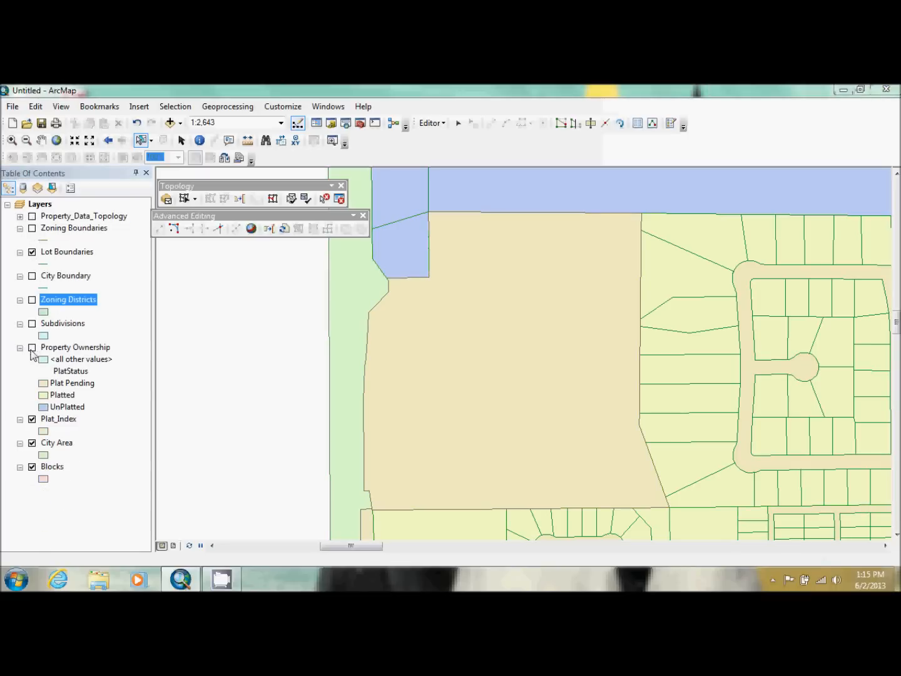
{"action": "left_click", "coordinate": [32, 419]}
{"action": "left_click", "coordinate": [32, 442]}
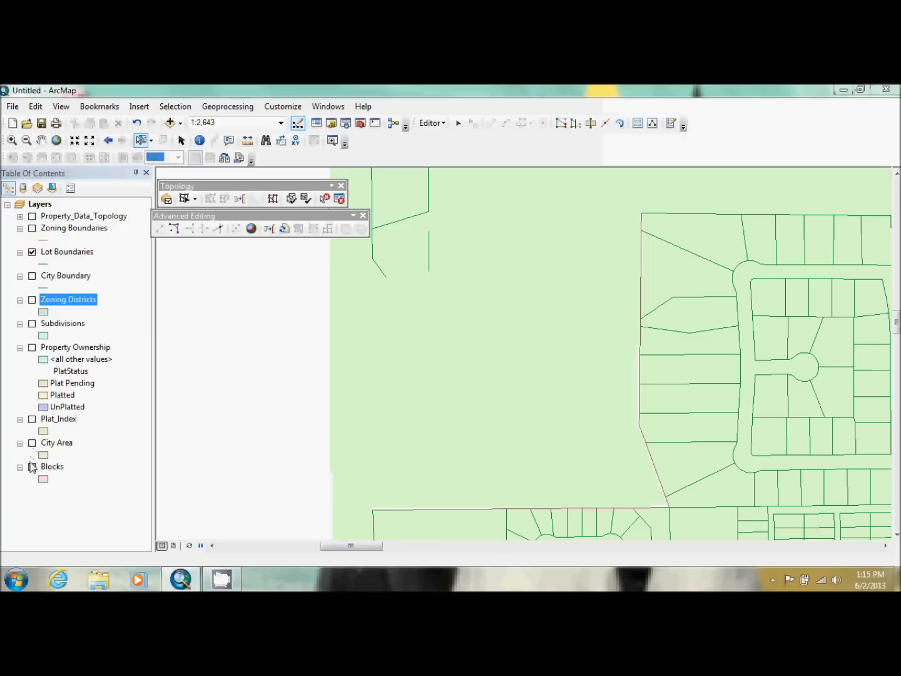
{"action": "left_click", "coordinate": [32, 467]}
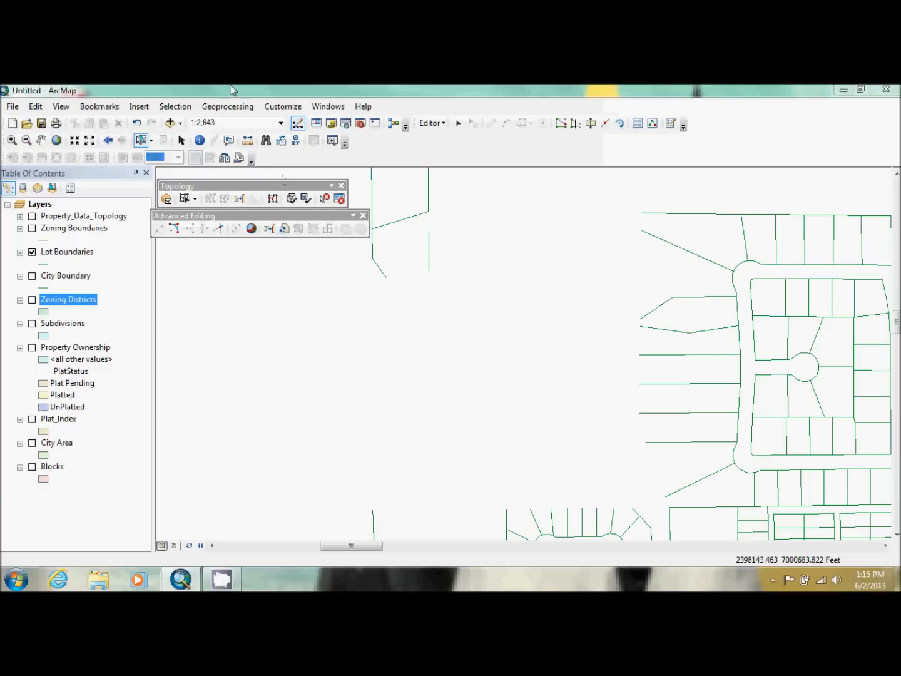
Add the TheLanding line feature class from the SampleData dataset in CityOfOleander.mdb to the map.
{"action": "left_click", "coordinate": [170, 123]}
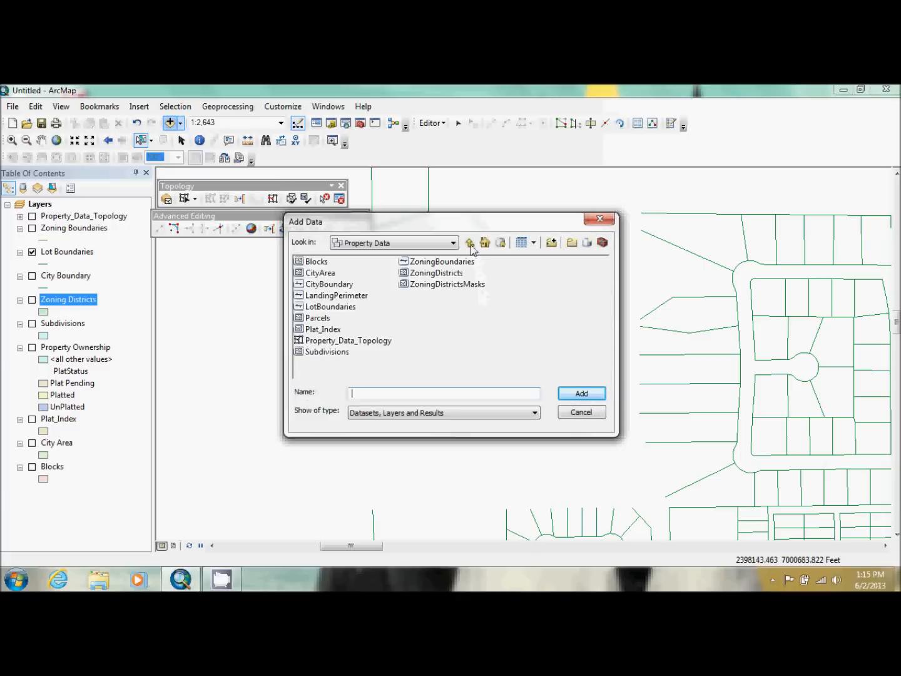
{"action": "left_click", "coordinate": [470, 242]}
{"action": "left_click", "coordinate": [470, 242]}
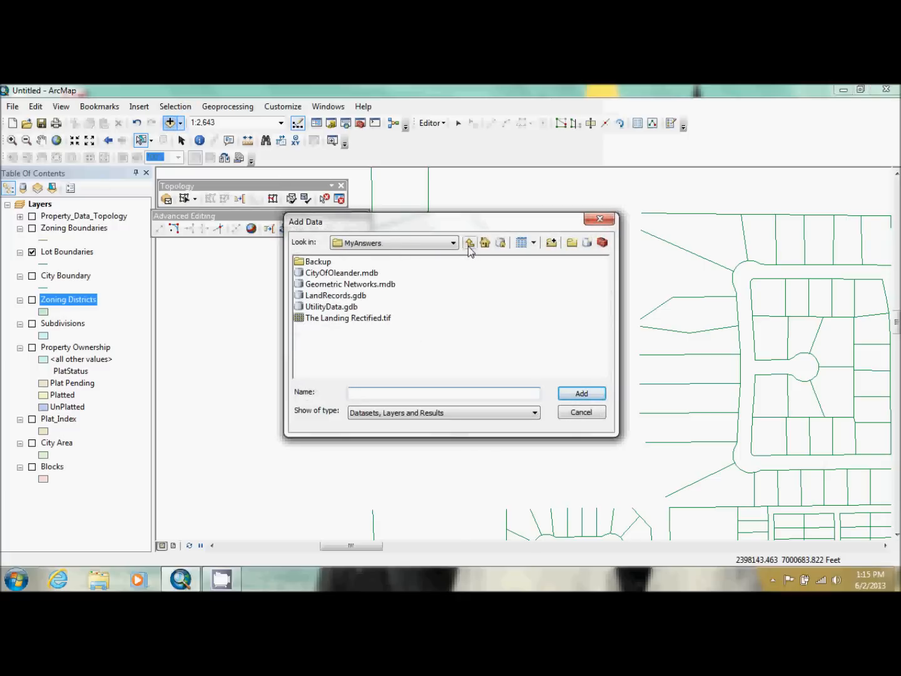
{"action": "left_click", "coordinate": [470, 242]}
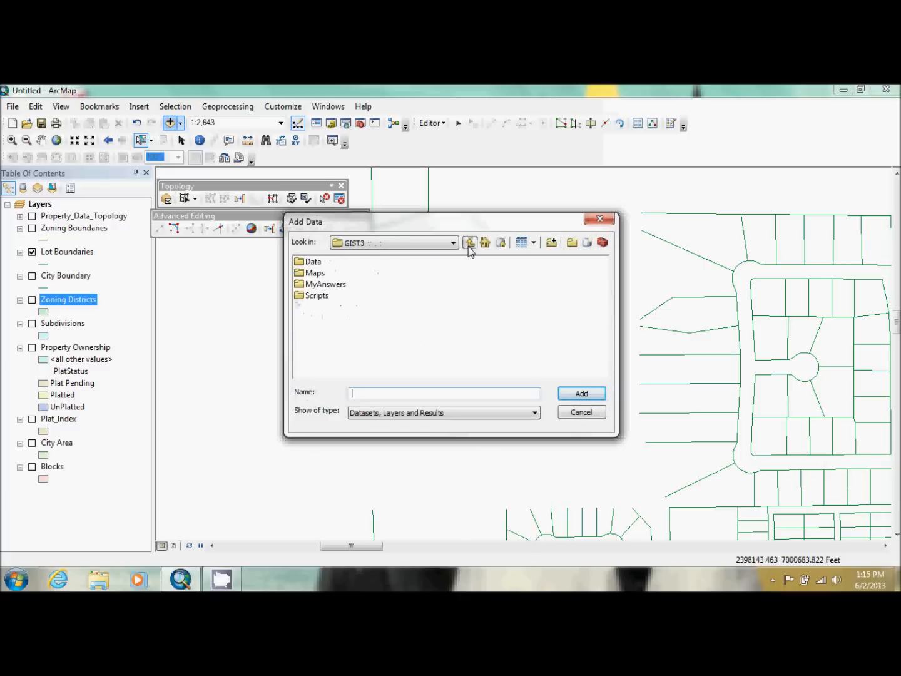
{"action": "double_click", "coordinate": [316, 285]}
{"action": "double_click", "coordinate": [340, 274]}
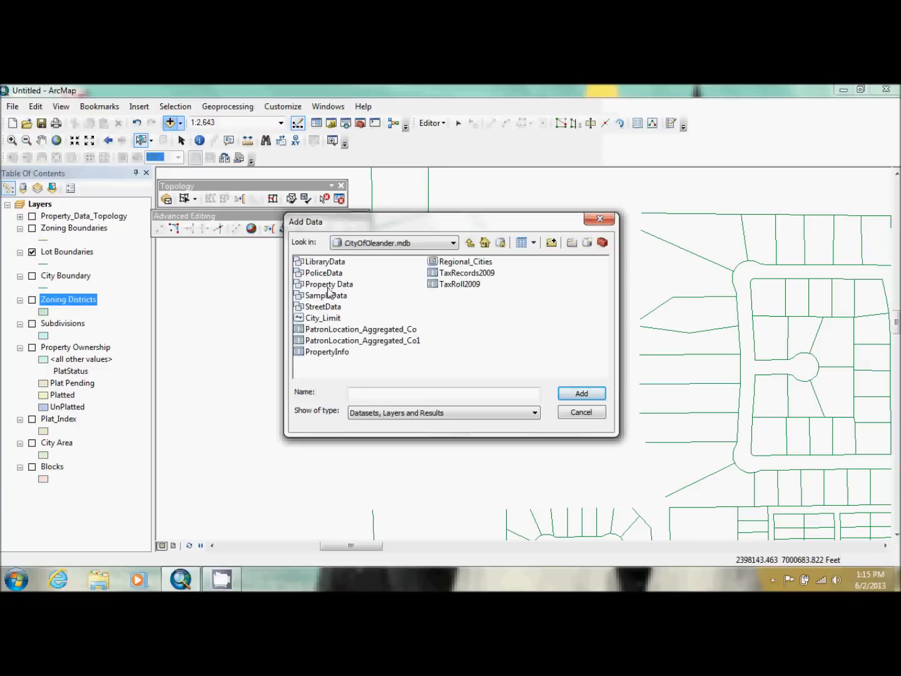
{"action": "left_click", "coordinate": [327, 296]}
{"action": "double_click", "coordinate": [328, 298]}
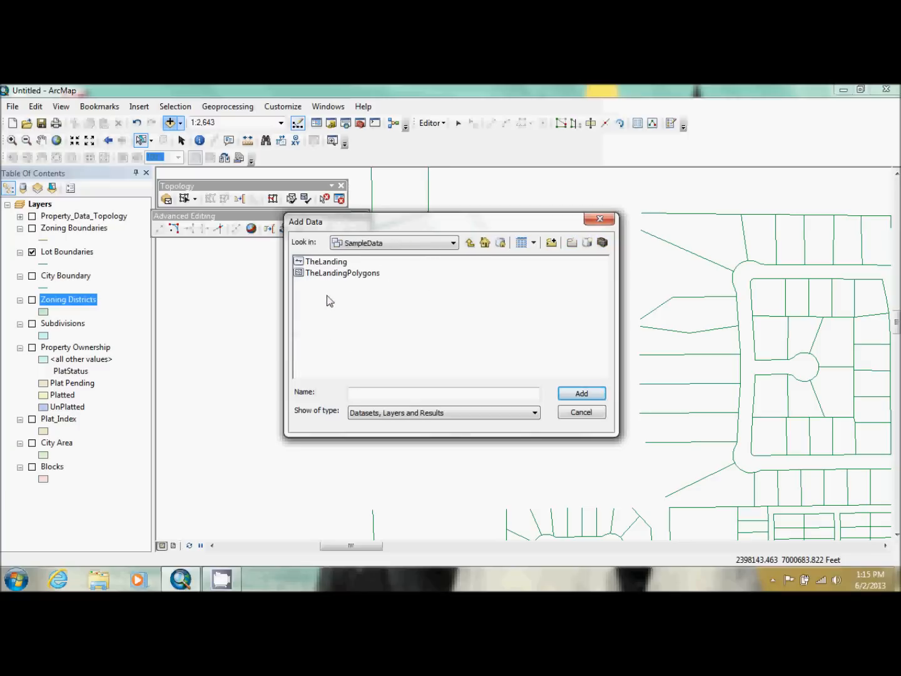
{"action": "double_click", "coordinate": [332, 262]}
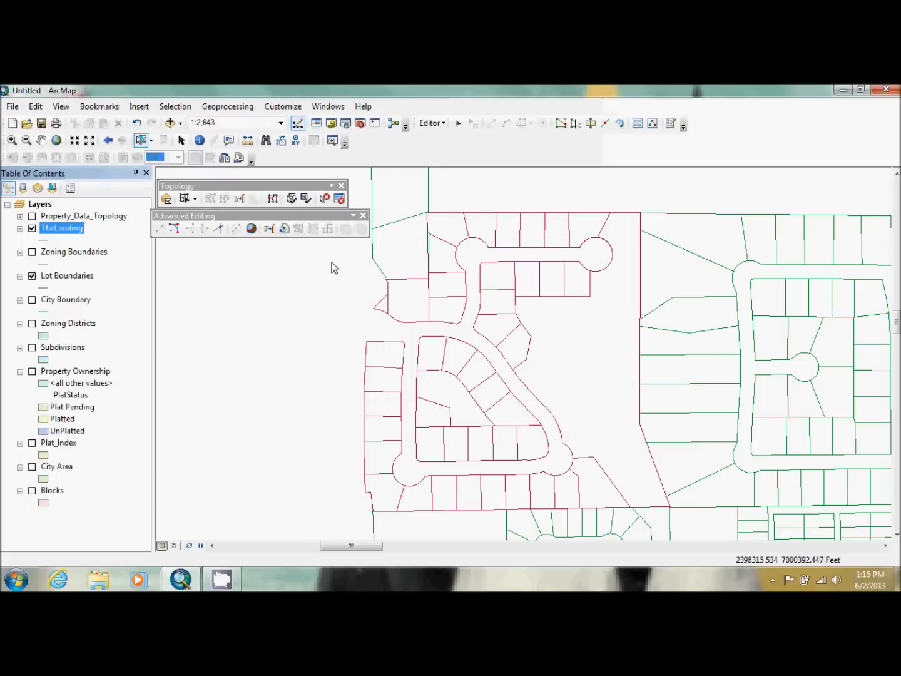
Select all features in the TheLanding layer and copy them.
{"action": "right_click", "coordinate": [48, 229]}
{"action": "mouse_move", "coordinate": [96, 286]}
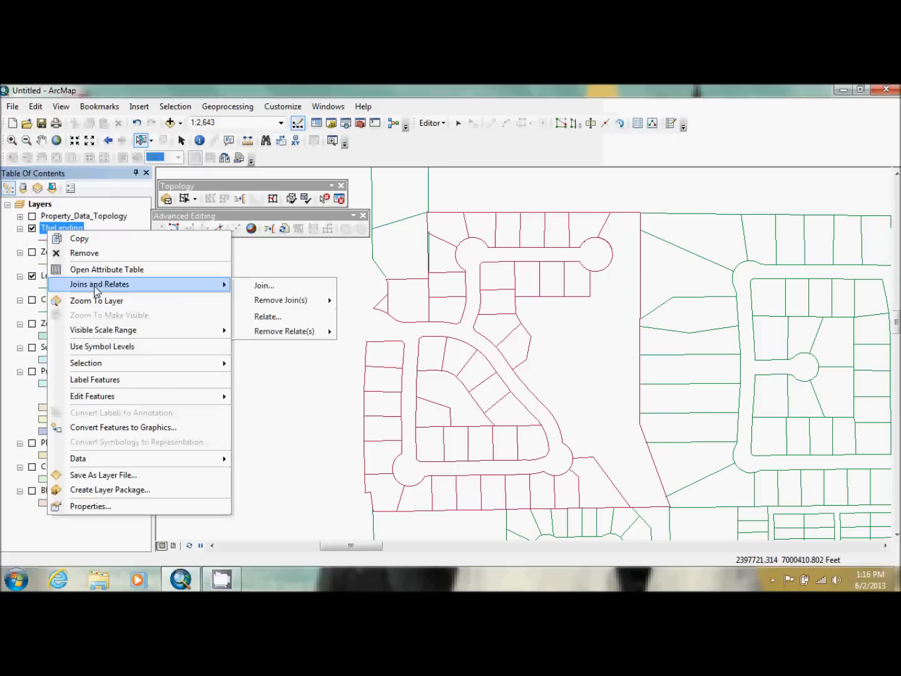
{"action": "mouse_move", "coordinate": [115, 364]}
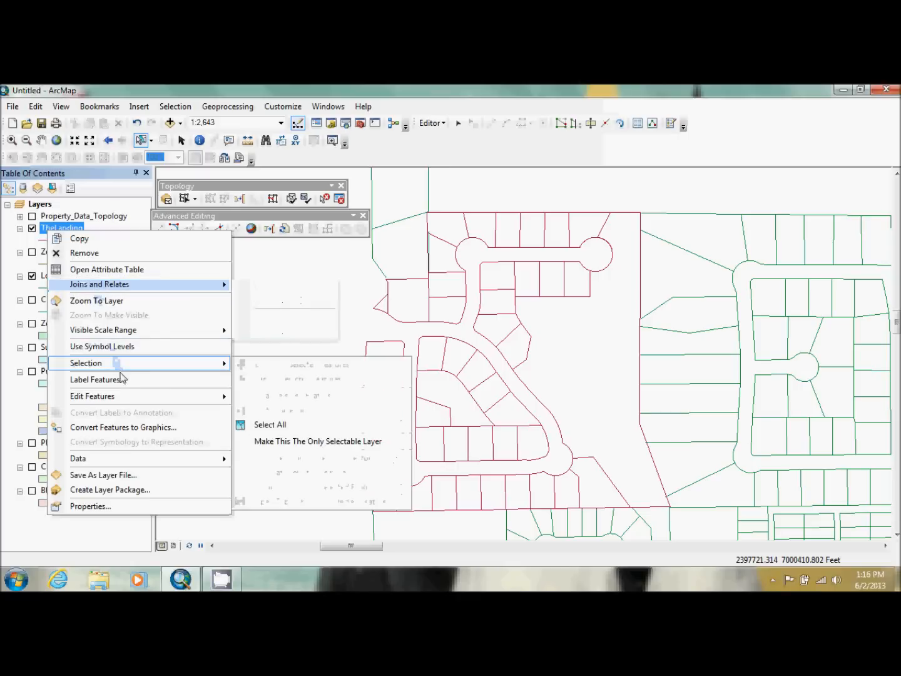
{"action": "left_click", "coordinate": [262, 424]}
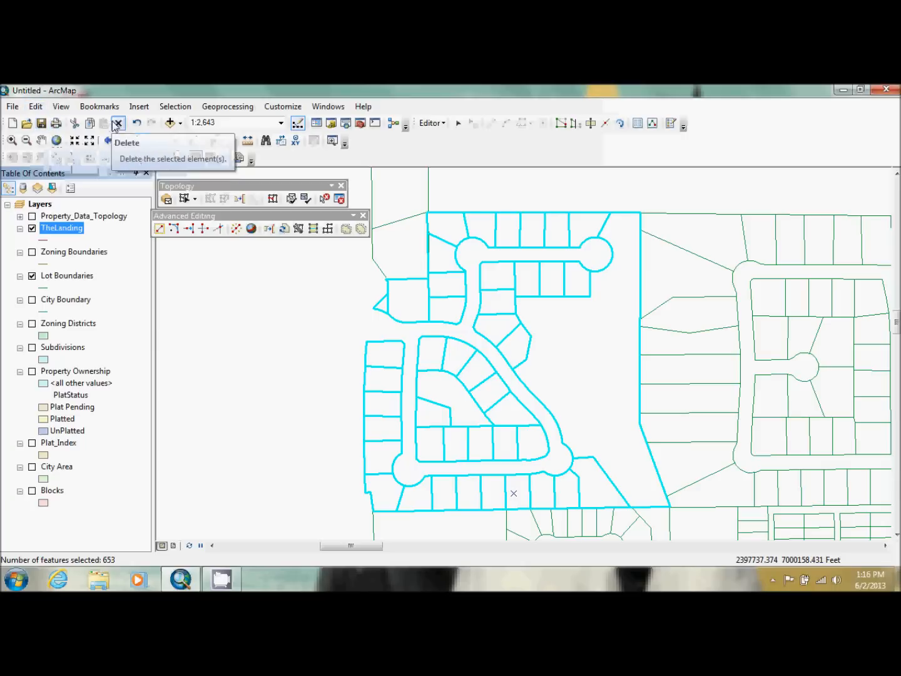
{"action": "left_click", "coordinate": [90, 123]}
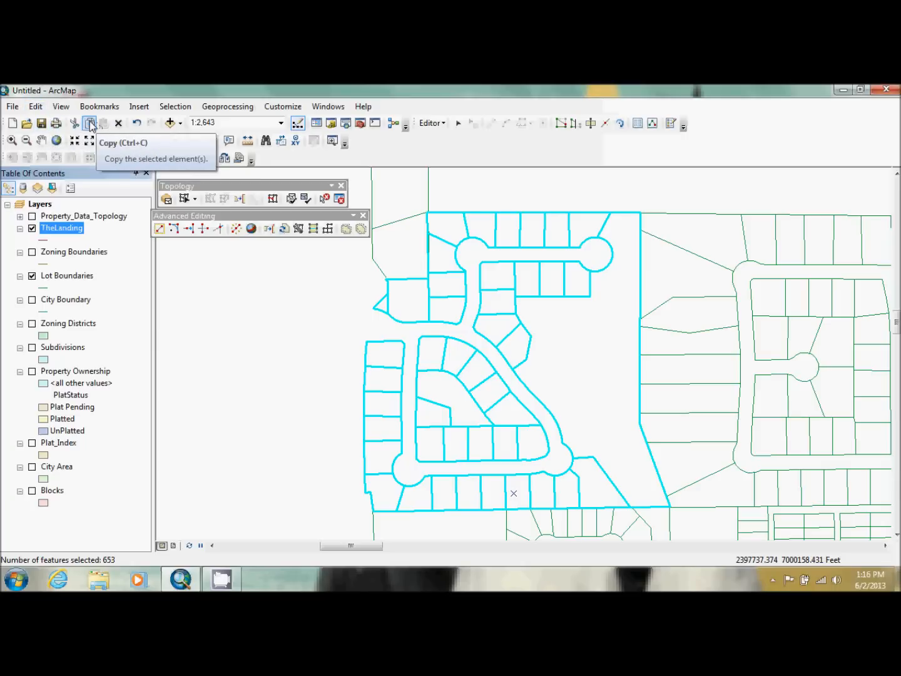
Paste the copied subdivision lines into the Lot Boundaries layer.
{"action": "left_click", "coordinate": [38, 107]}
{"action": "left_click", "coordinate": [57, 181]}
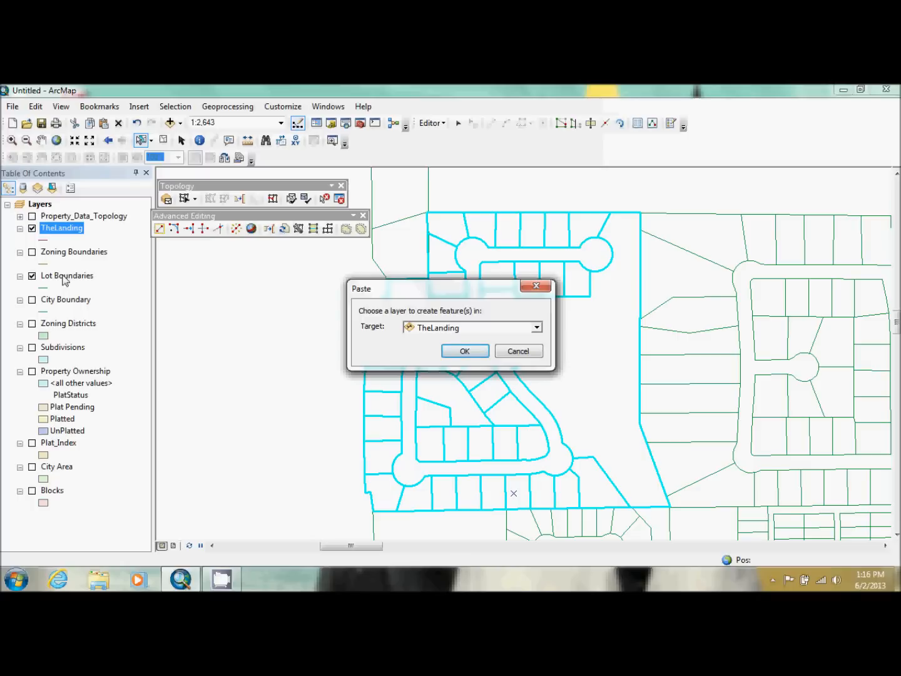
{"action": "left_click", "coordinate": [507, 330]}
{"action": "left_click", "coordinate": [466, 352]}
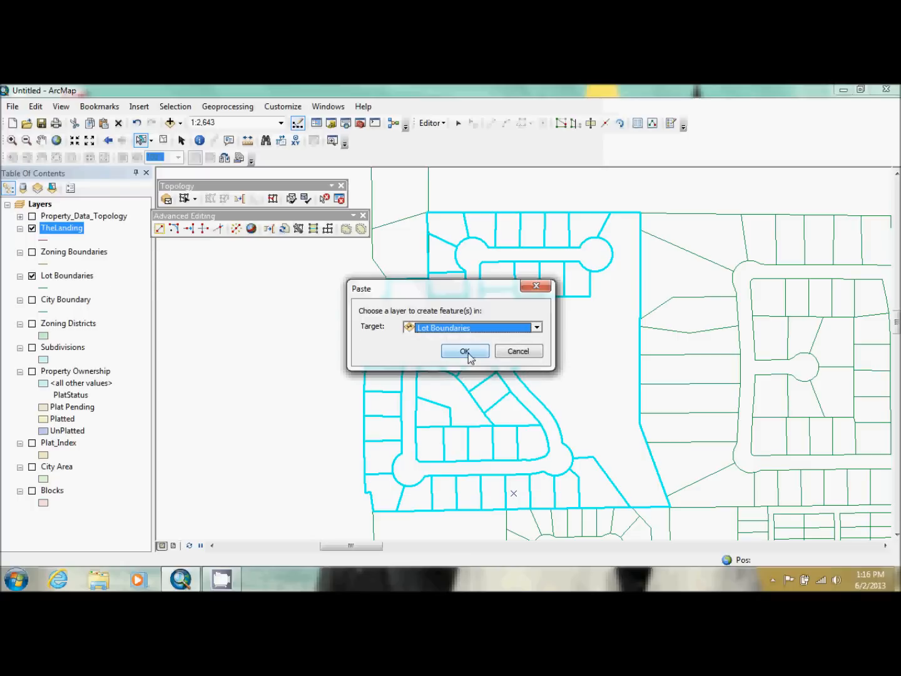
{"action": "left_click", "coordinate": [466, 351]}
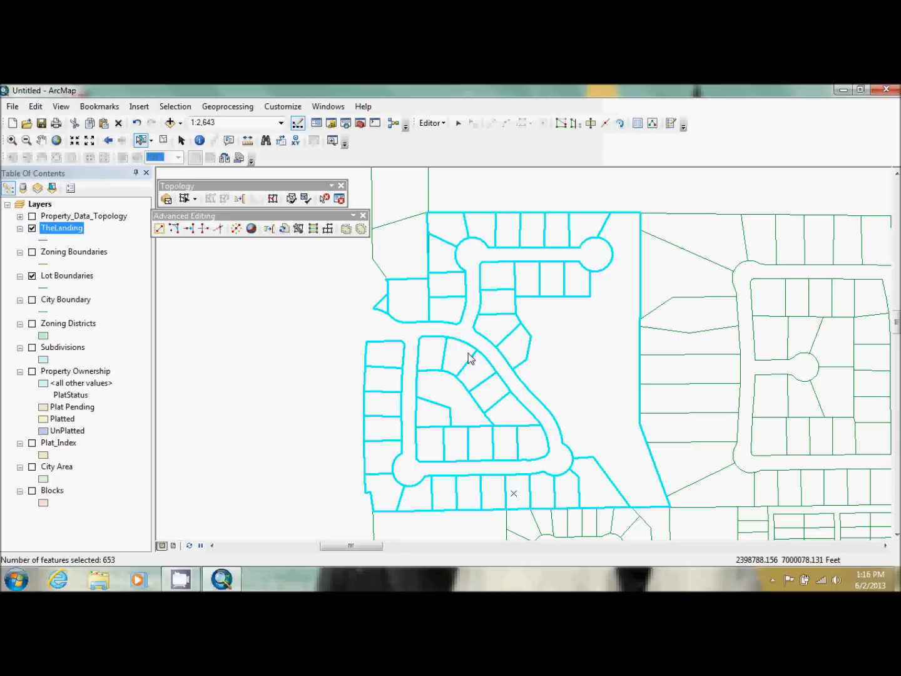
Clear the selected features and display the Property_Data_Topology layer instead of TheLanding.
{"action": "left_click", "coordinate": [32, 229]}
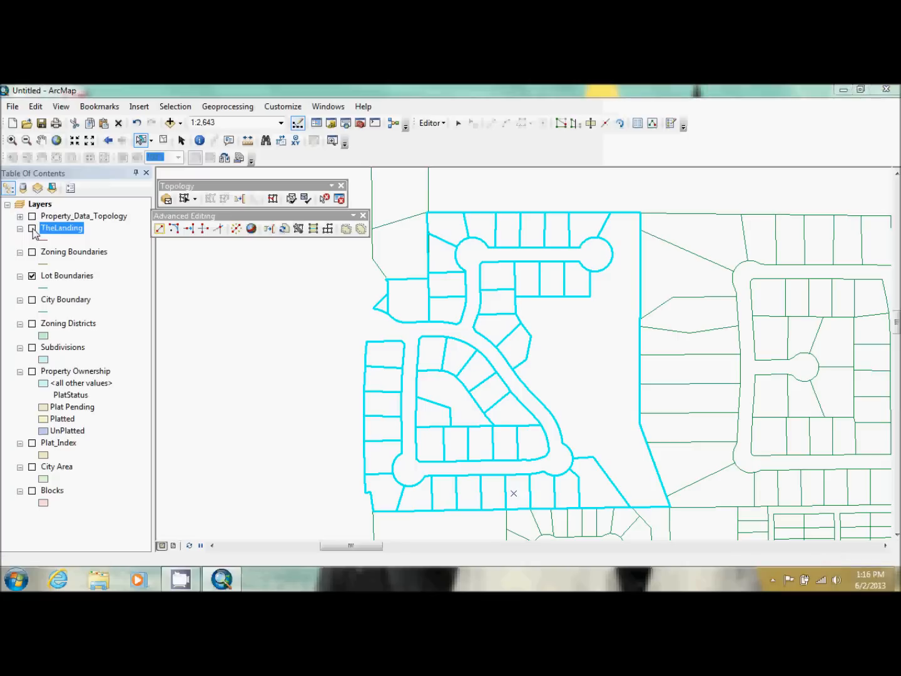
{"action": "left_click", "coordinate": [164, 141]}
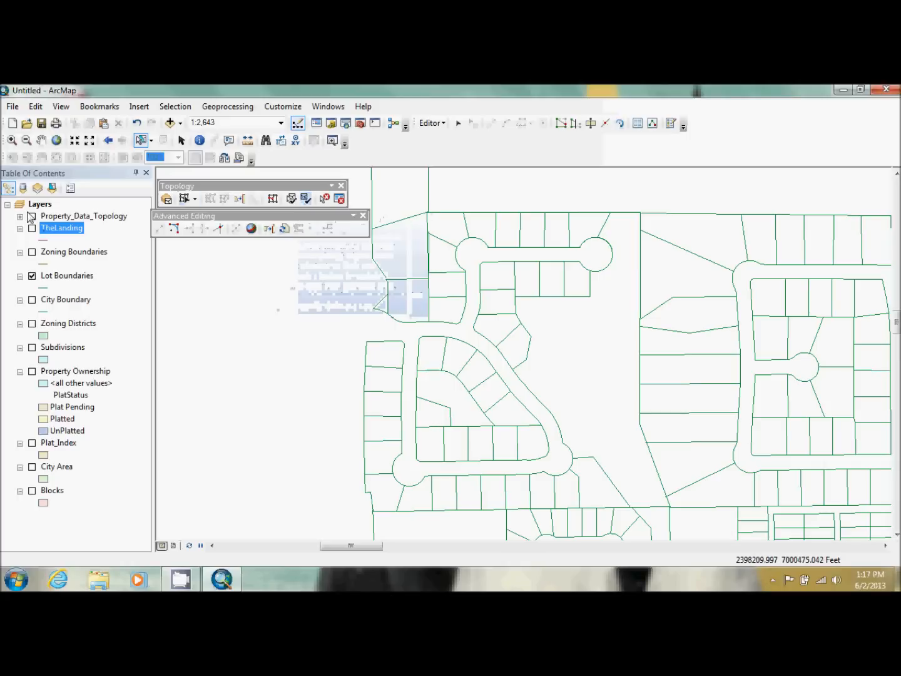
{"action": "left_click", "coordinate": [32, 217]}
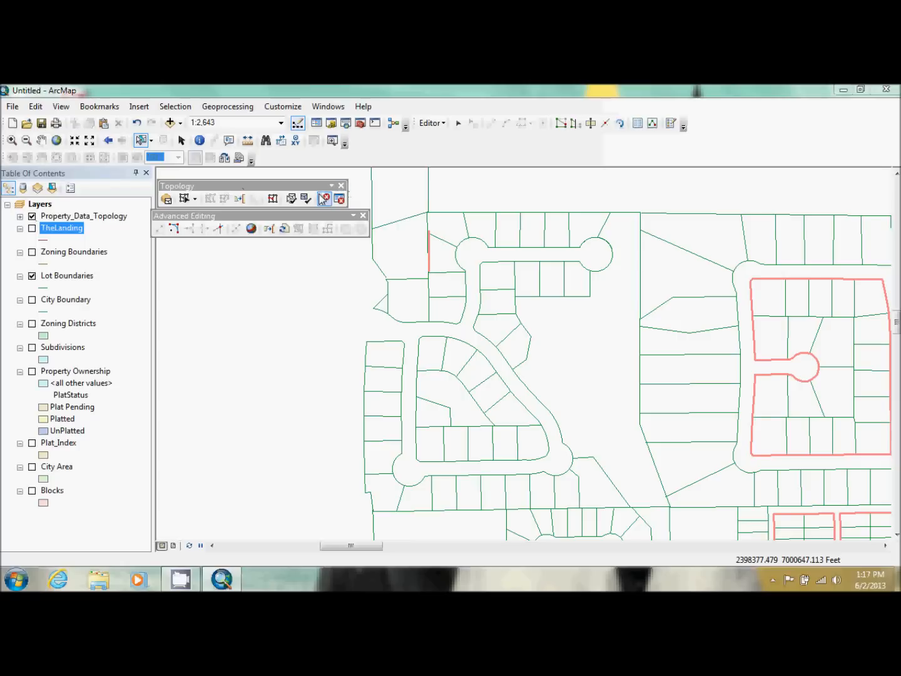
Validate the topology in the current extent and list the errors for LotBoundaries - Must Be Covered By Boundary Of - Parcels.
{"action": "left_click", "coordinate": [306, 199]}
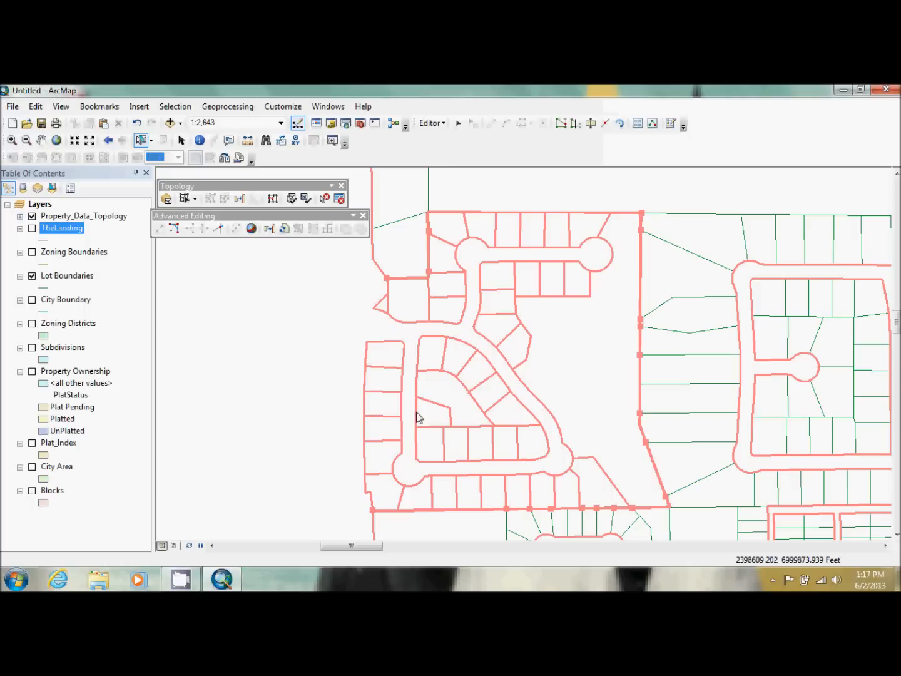
{"action": "left_click", "coordinate": [339, 199]}
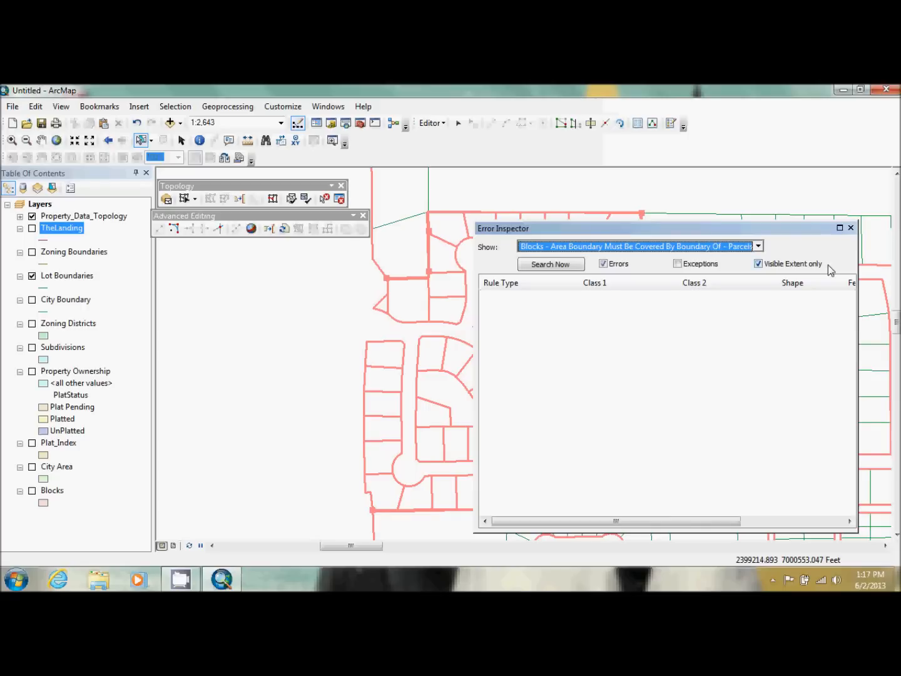
{"action": "left_click", "coordinate": [758, 245]}
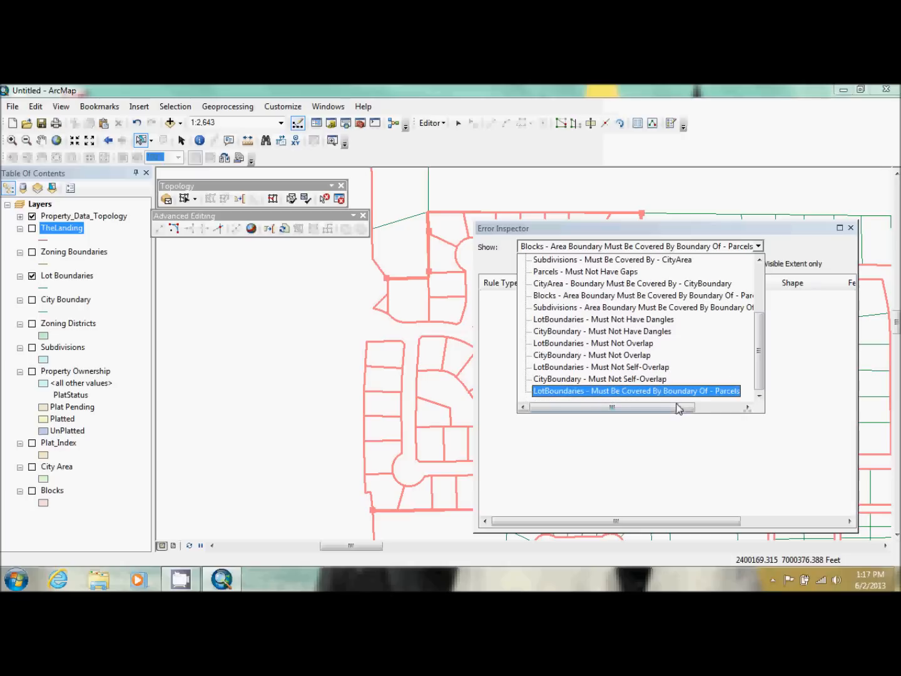
{"action": "left_click", "coordinate": [688, 393]}
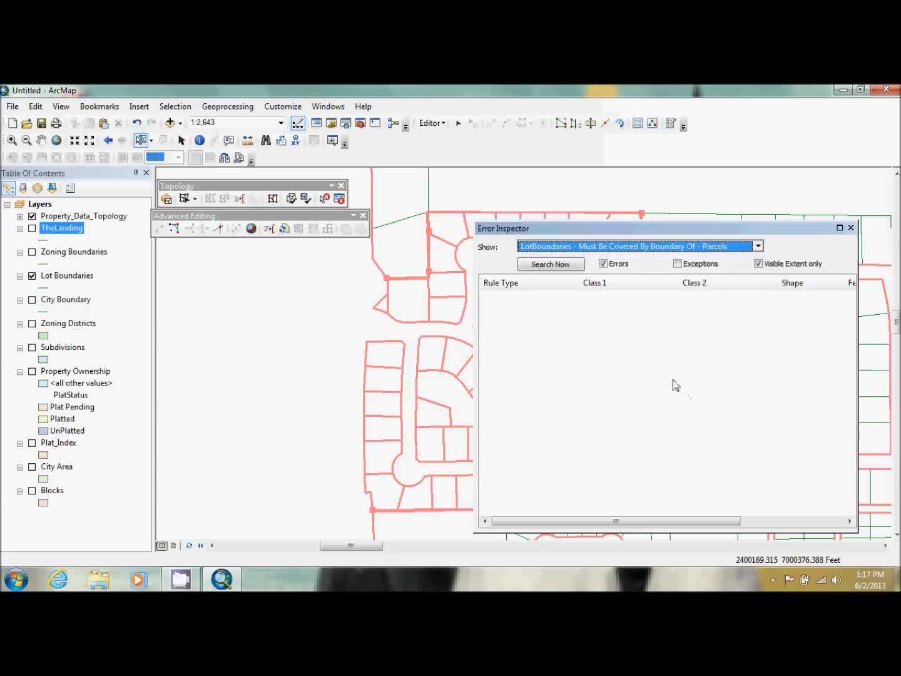
{"action": "left_click", "coordinate": [550, 266]}
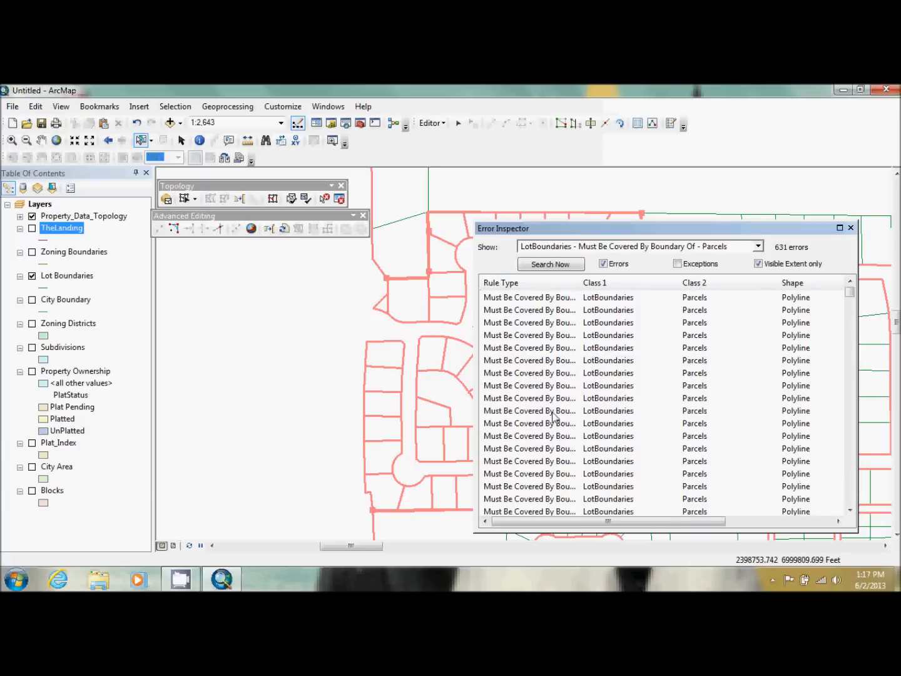
Select every error in the Error Inspector list, from the first to the last.
{"action": "left_click", "coordinate": [614, 303]}
{"action": "left_click_drag", "start_coordinate": [849, 291], "coordinate": [856, 510]}
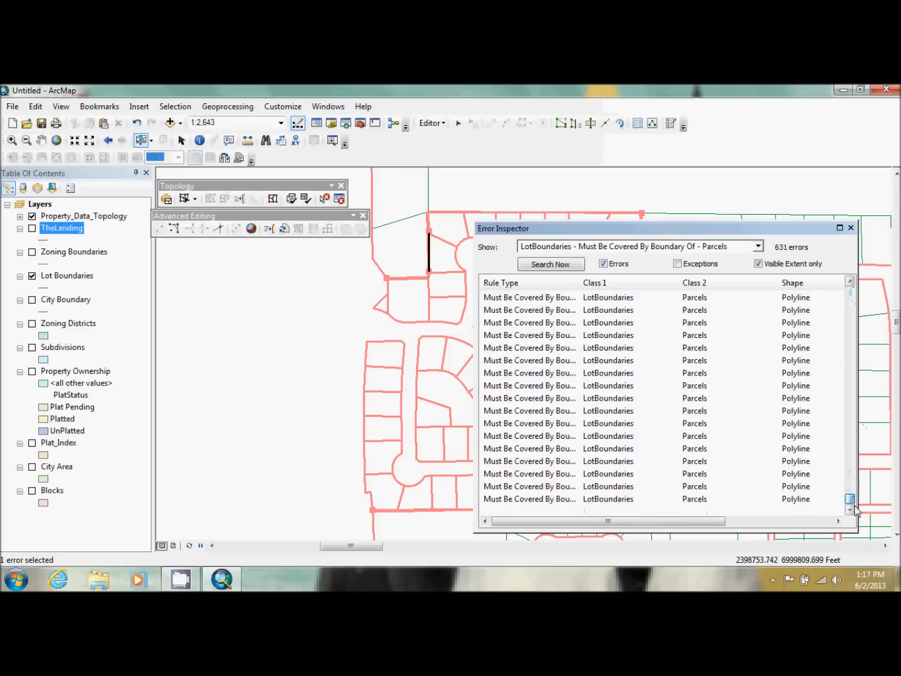
{"action": "left_click", "coordinate": [569, 499], "text": "shift"}
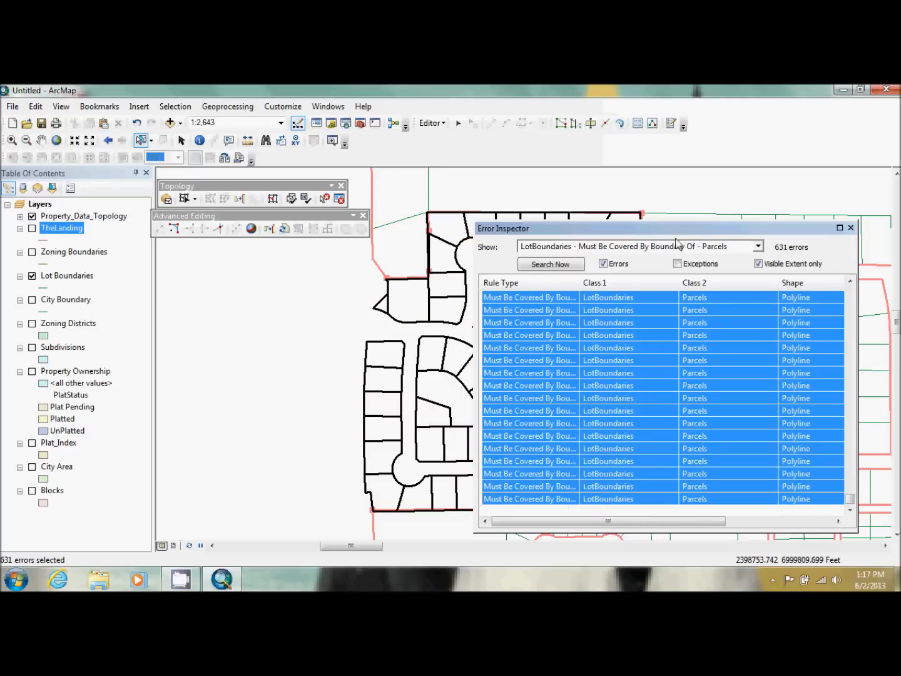
Move the Error Inspector and the Advanced Editing toolbar clear of the new subdivision lots on the map.
{"action": "left_click_drag", "start_coordinate": [711, 231], "coordinate": [748, 214]}
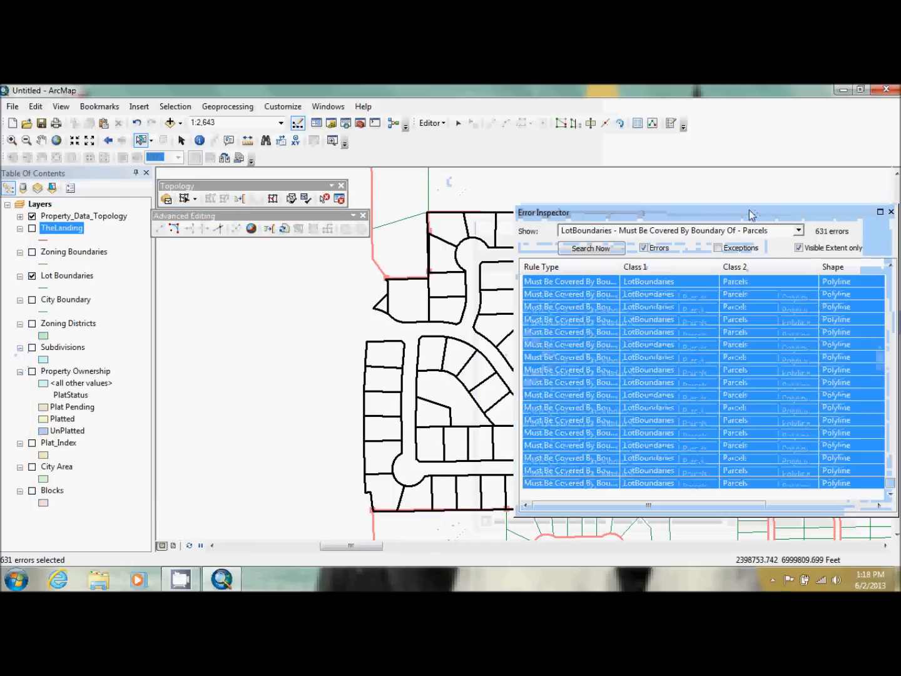
{"action": "left_click", "coordinate": [888, 544]}
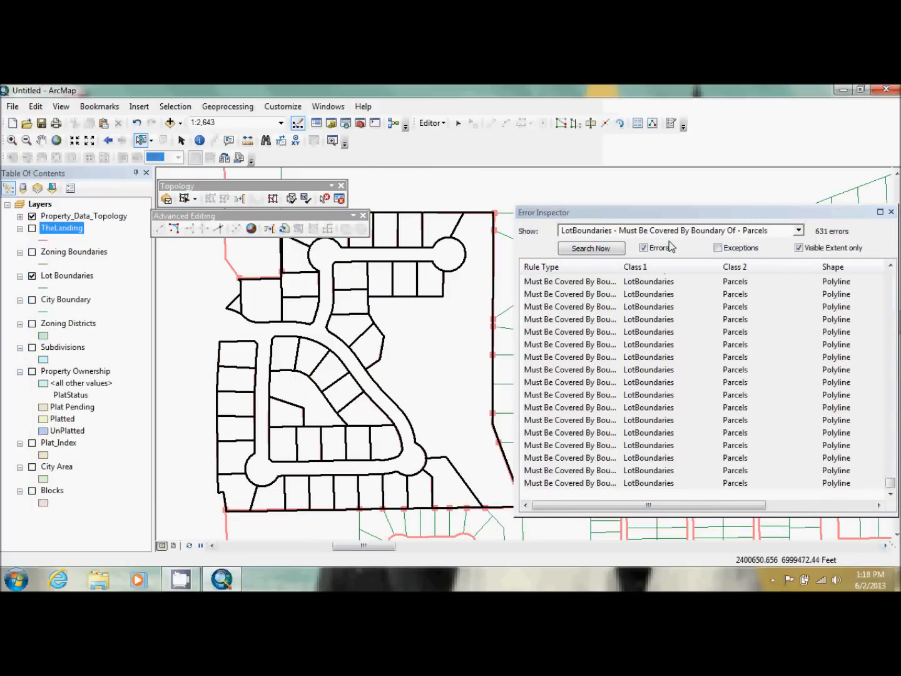
{"action": "left_click_drag", "start_coordinate": [662, 214], "coordinate": [731, 216]}
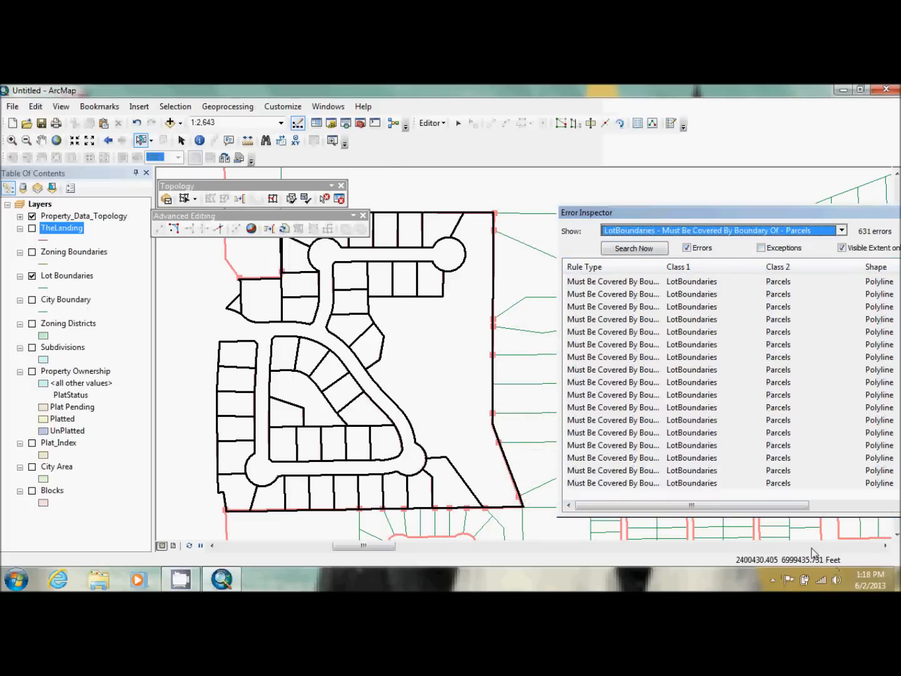
{"action": "left_click", "coordinate": [213, 546]}
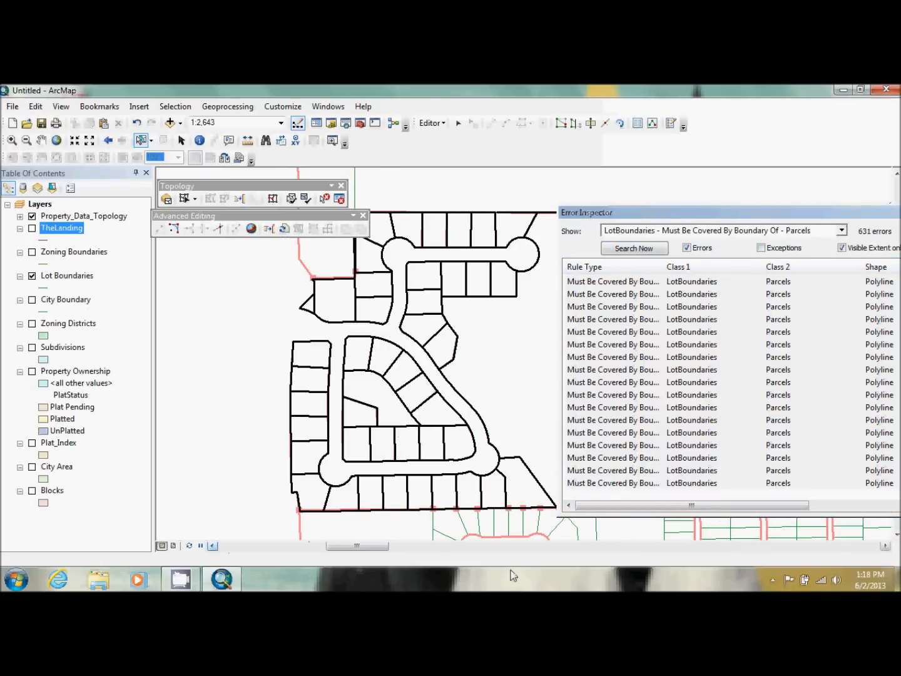
{"action": "left_click", "coordinate": [884, 546]}
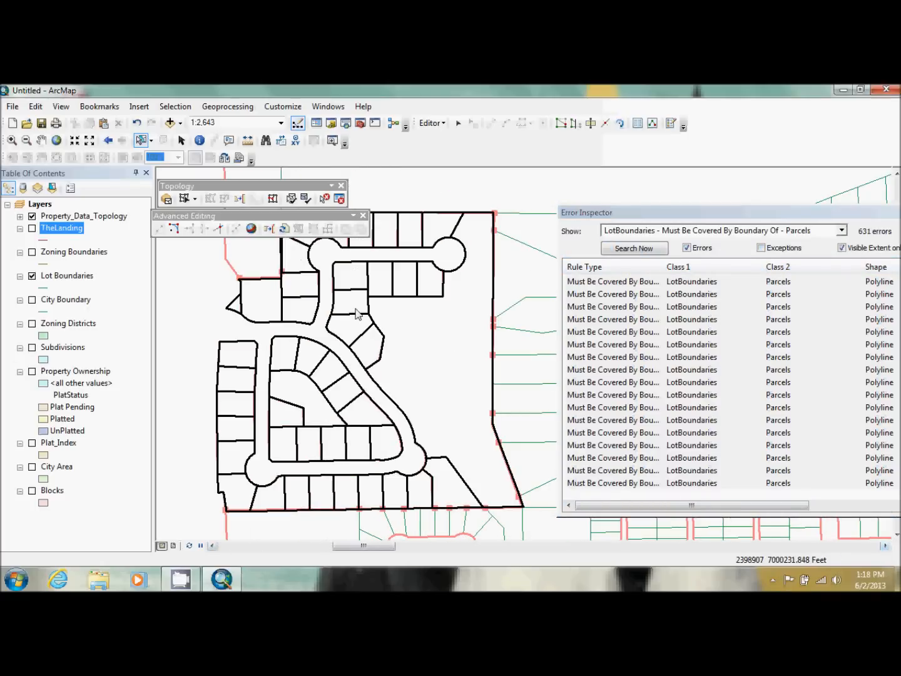
{"action": "left_click_drag", "start_coordinate": [259, 220], "coordinate": [462, 191]}
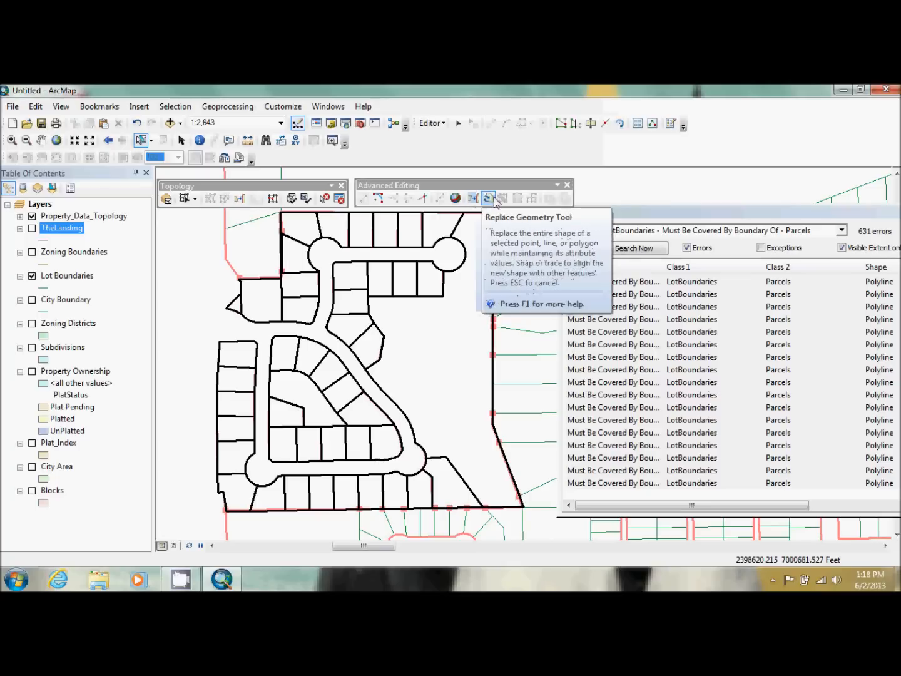
Select the lot boundary features behind all the listed errors and try to construct polygons from them.
{"action": "key", "text": "ctrl+a"}
{"action": "right_click", "coordinate": [657, 292]}
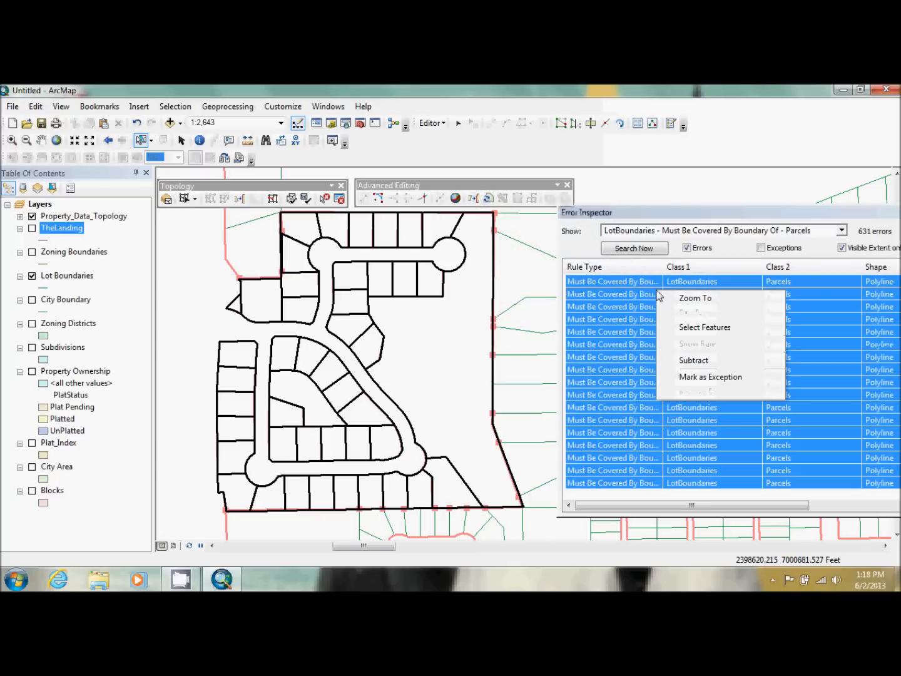
{"action": "left_click", "coordinate": [684, 327]}
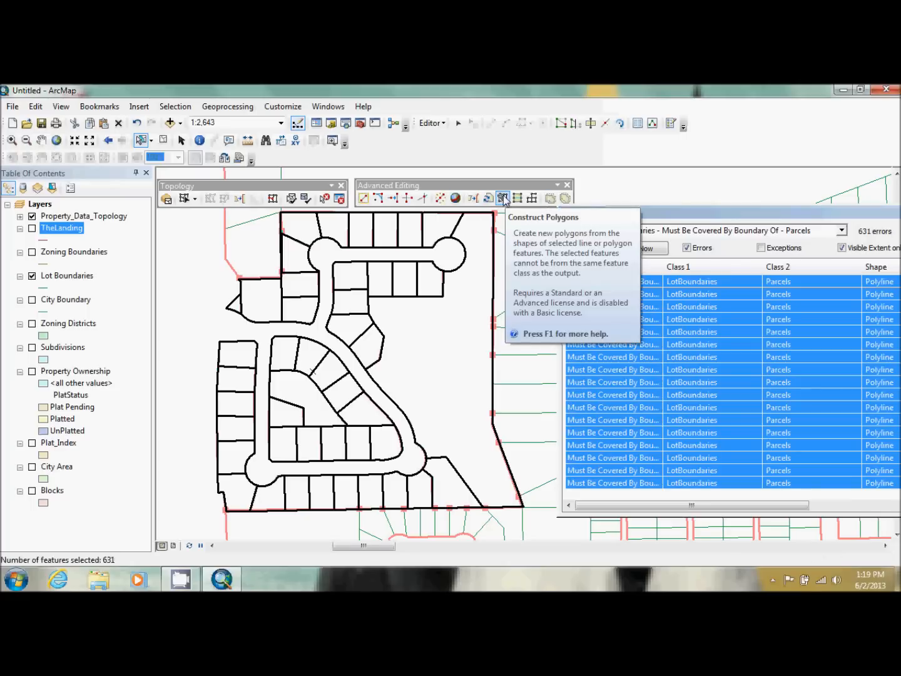
{"action": "left_click", "coordinate": [504, 199]}
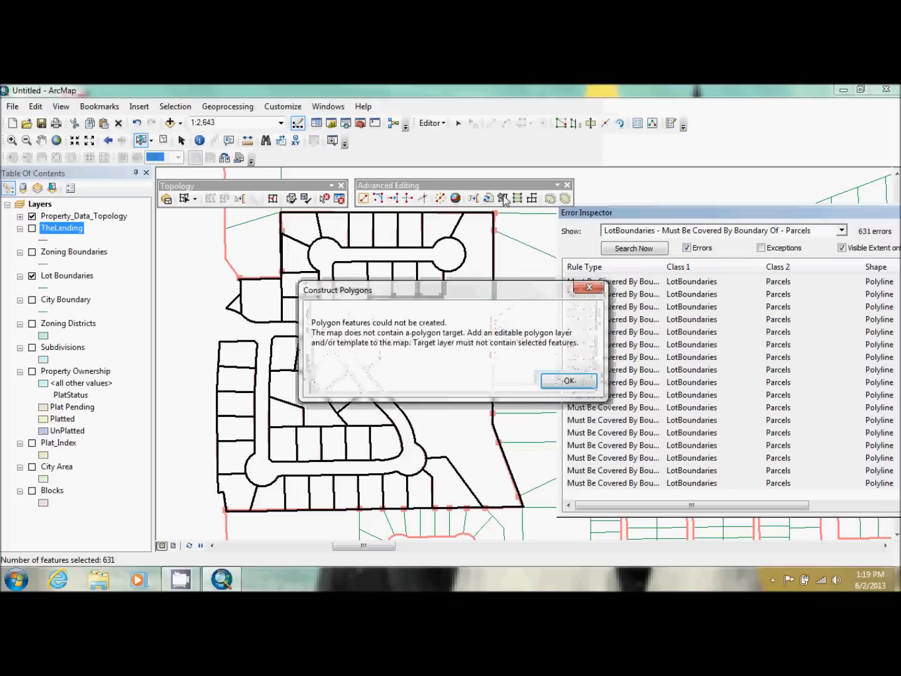
{"action": "left_click", "coordinate": [560, 383]}
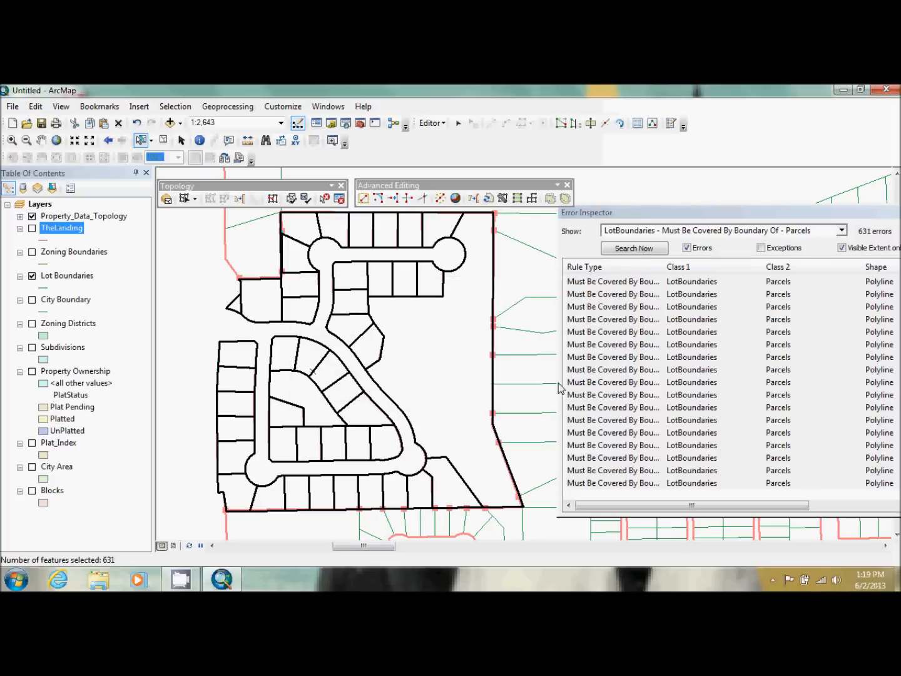
Show the Property Ownership layer and construct polygons from the selected lines with the Platted template and a 0.09 feet cluster tolerance.
{"action": "left_click", "coordinate": [31, 372]}
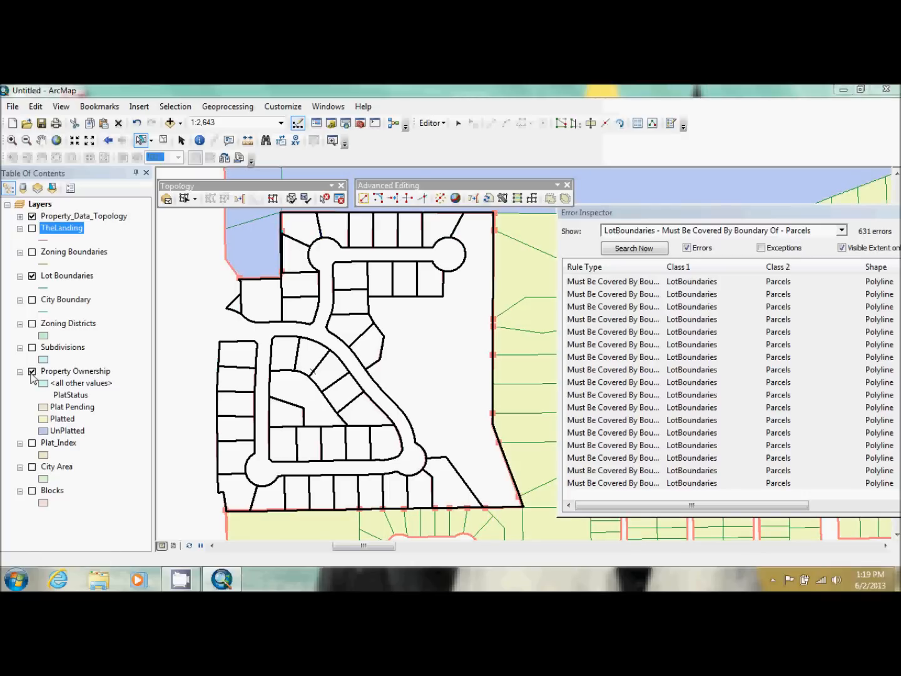
{"action": "left_click", "coordinate": [502, 199]}
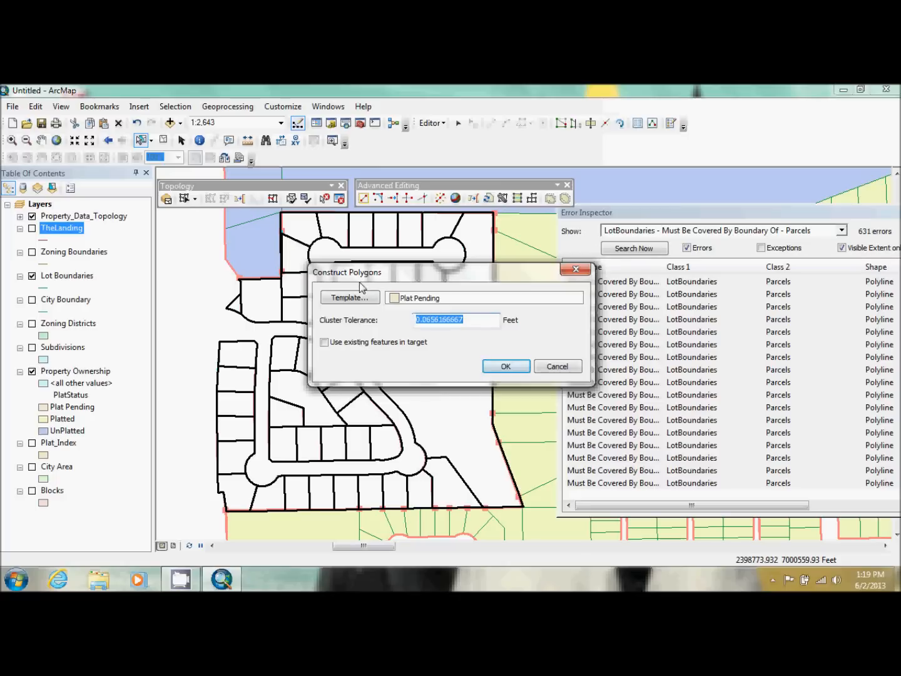
{"action": "left_click", "coordinate": [348, 298]}
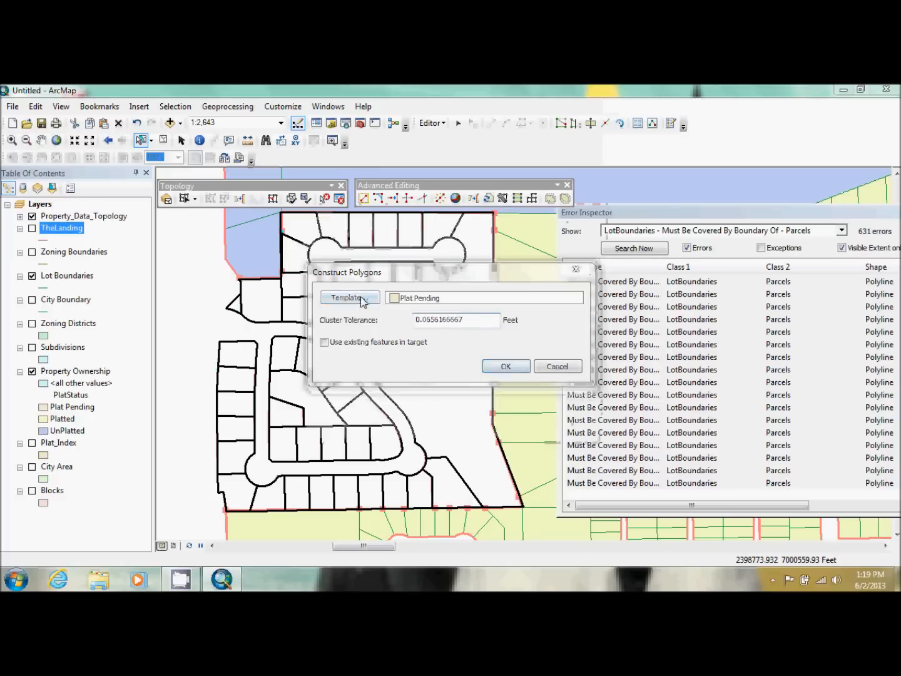
{"action": "left_click", "coordinate": [374, 250]}
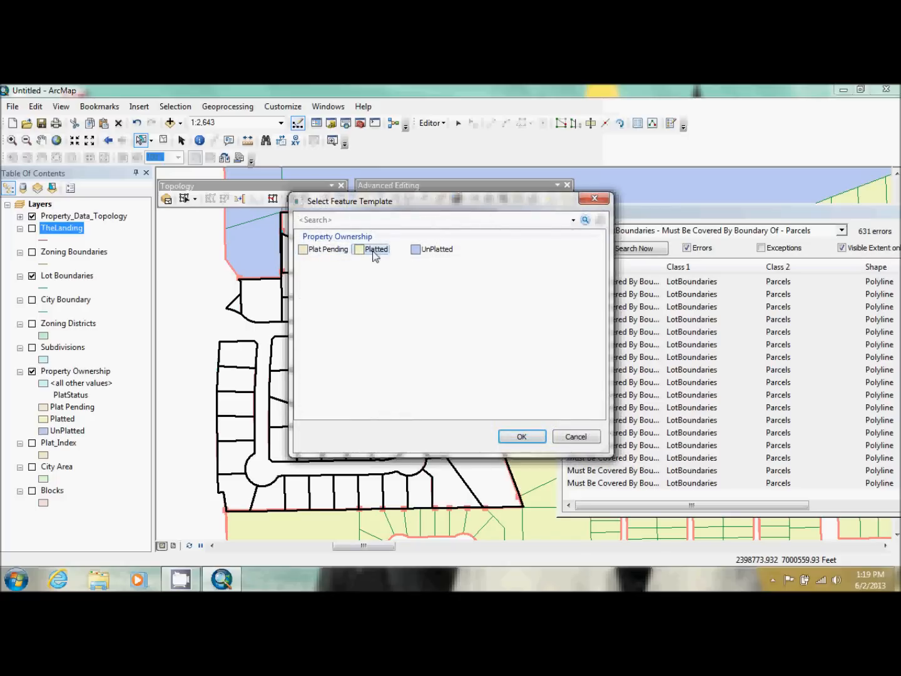
{"action": "left_click", "coordinate": [519, 436]}
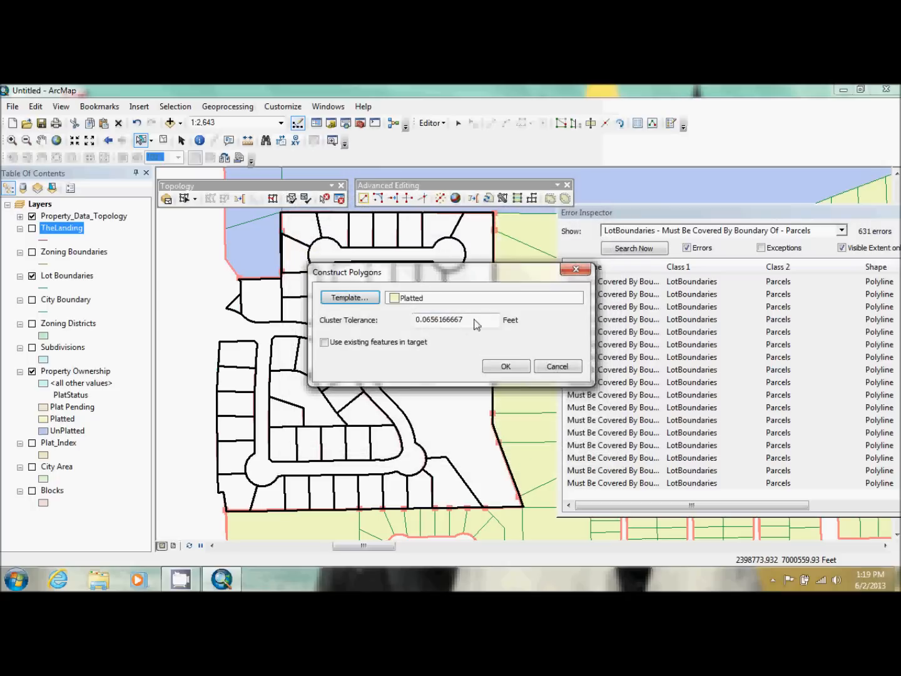
{"action": "left_click_drag", "start_coordinate": [476, 324], "coordinate": [428, 326]}
{"action": "type", "text": "9"}
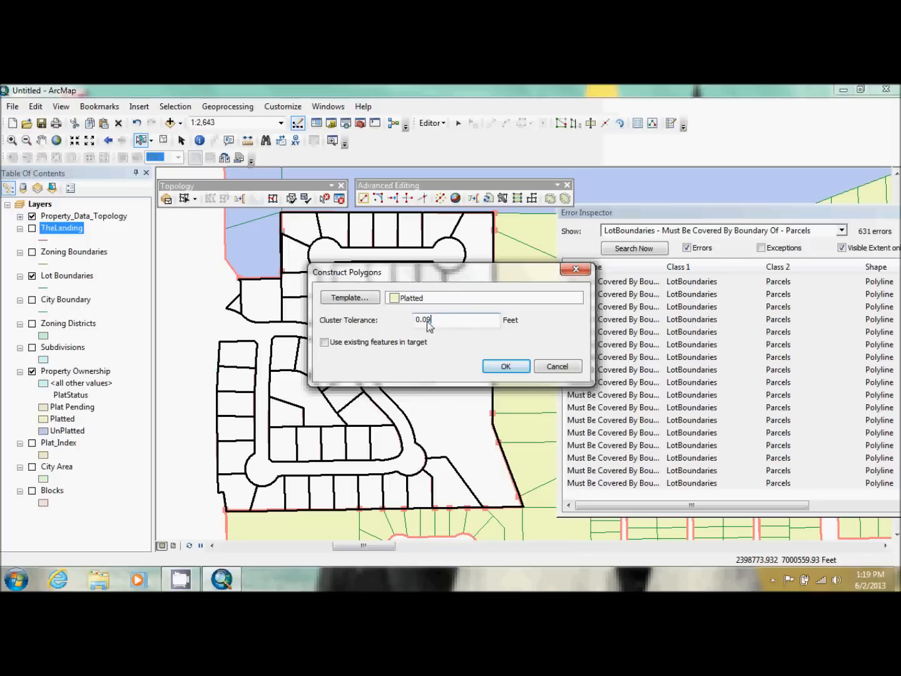
{"action": "left_click", "coordinate": [506, 367]}
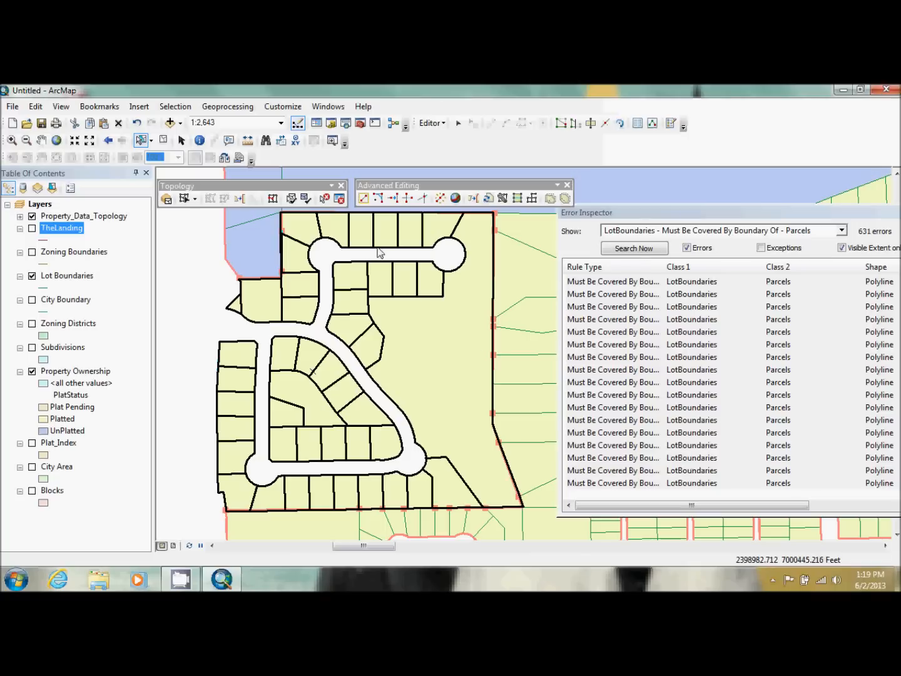
Revalidate the topology in the current extent, search again for LotBoundaries coverage errors, and select the listed error.
{"action": "left_click", "coordinate": [306, 199]}
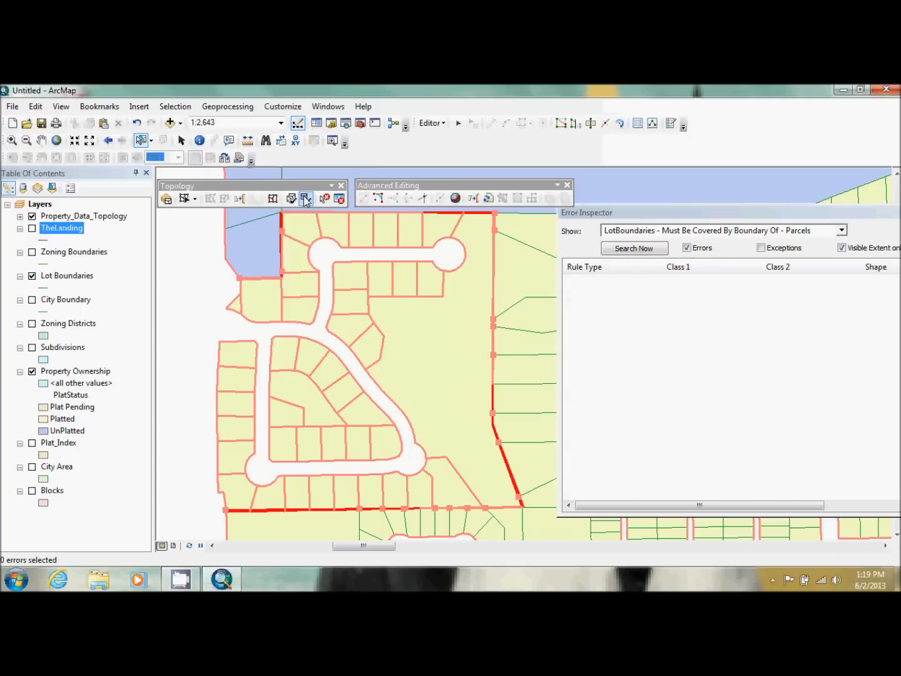
{"action": "left_click", "coordinate": [631, 248]}
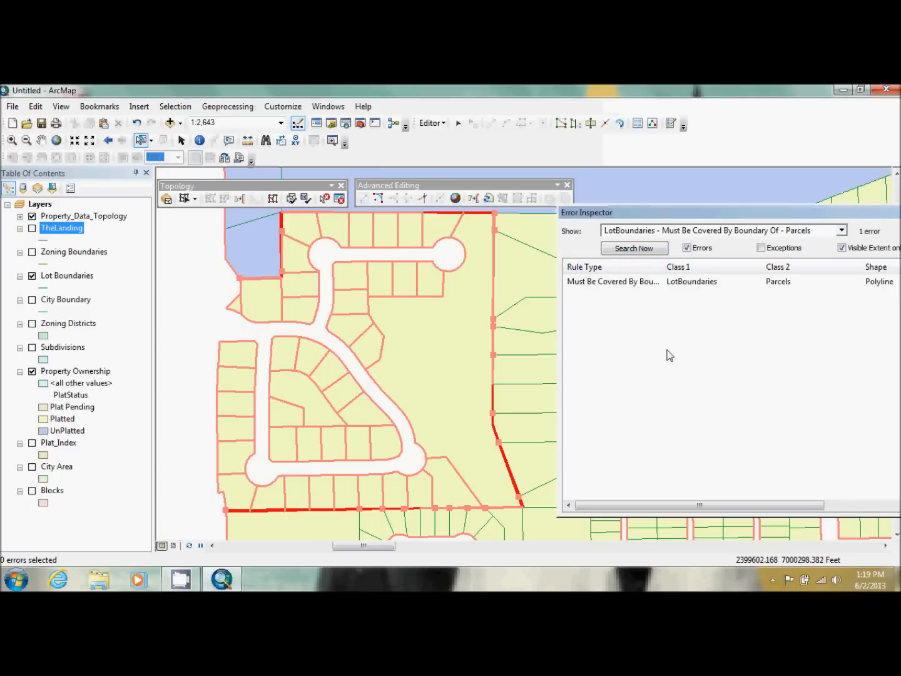
{"action": "left_click", "coordinate": [637, 283]}
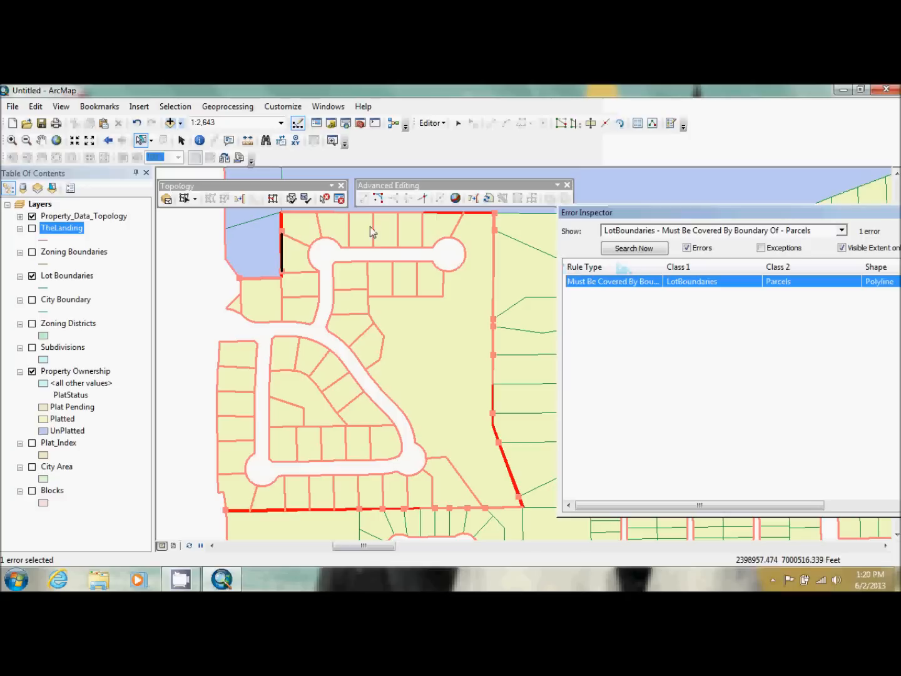
Load the Topology7 bookmark, zoom the map to it, and move the Error Inspector clear of the parcels.
{"action": "left_click", "coordinate": [94, 108]}
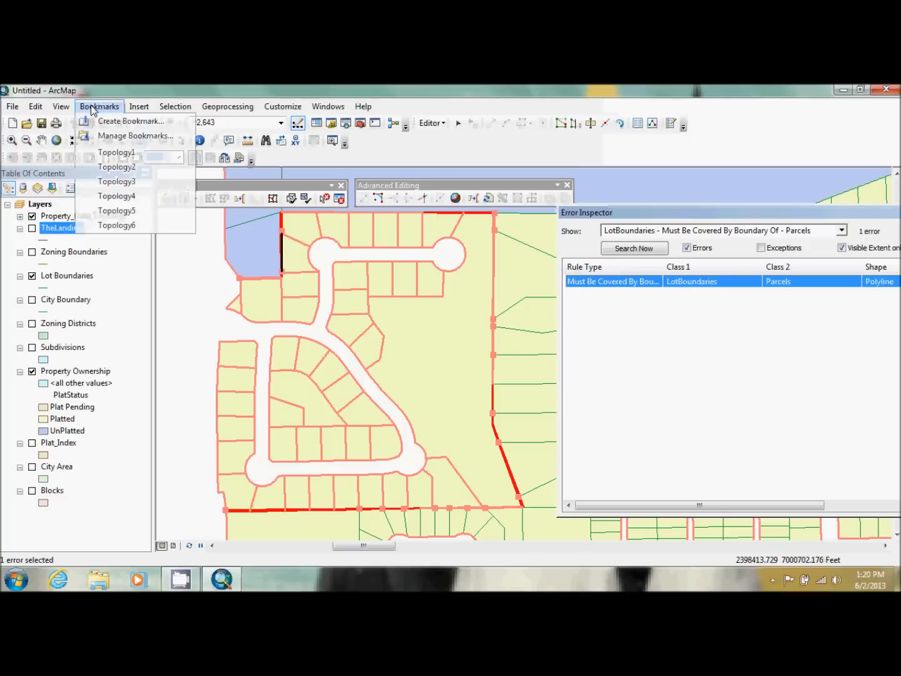
{"action": "left_click", "coordinate": [110, 135]}
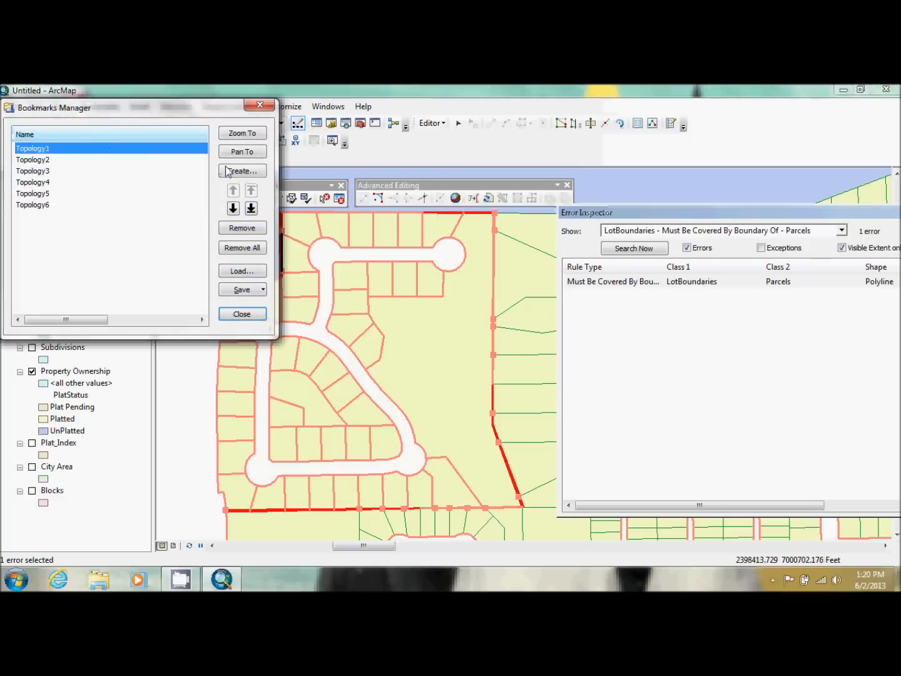
{"action": "left_click", "coordinate": [243, 270]}
{"action": "left_click_drag", "start_coordinate": [363, 174], "coordinate": [369, 300]}
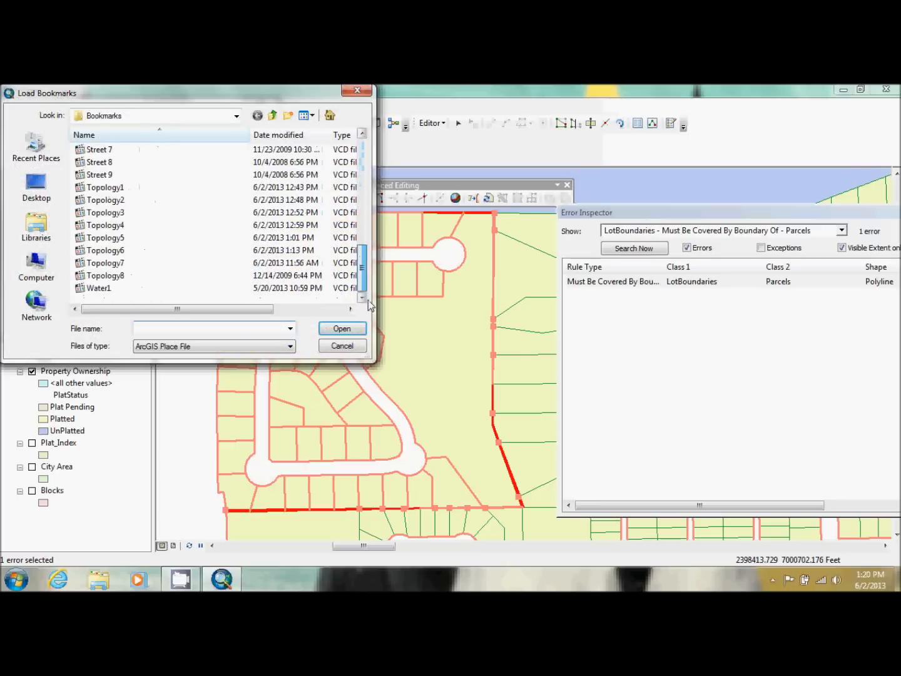
{"action": "double_click", "coordinate": [112, 263]}
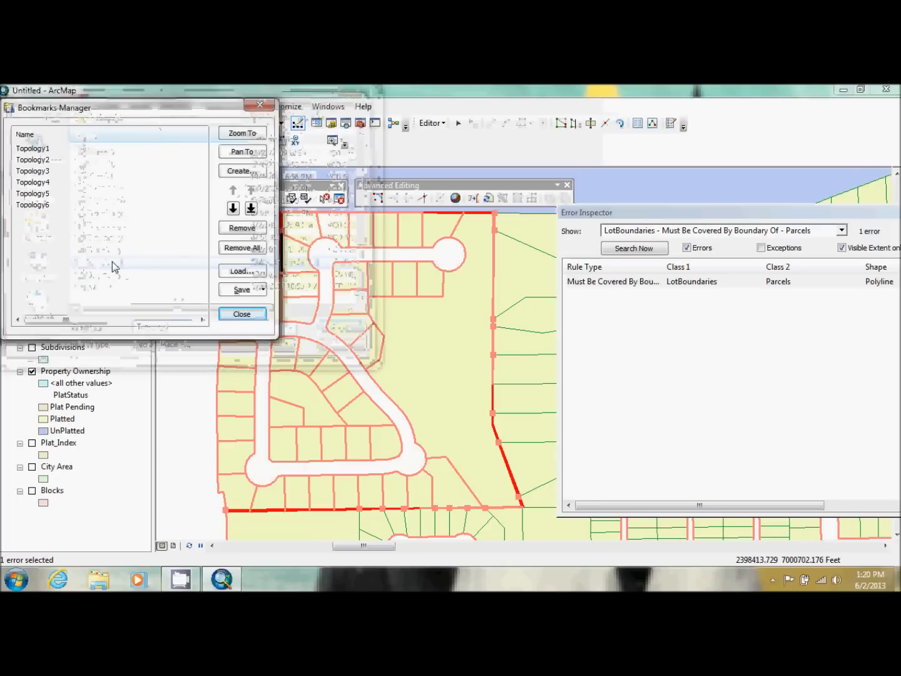
{"action": "left_click", "coordinate": [243, 134]}
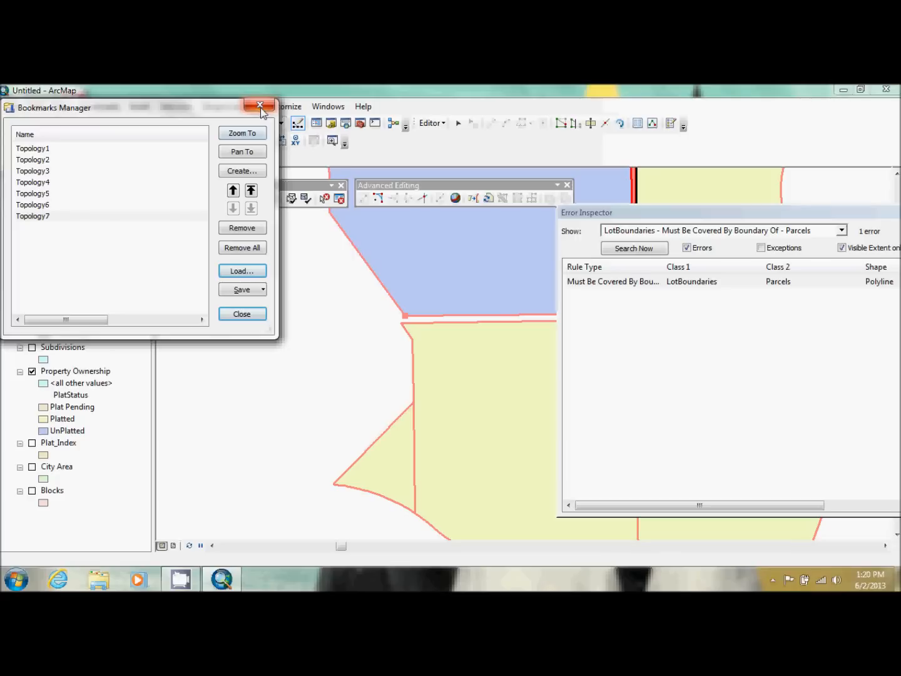
{"action": "left_click", "coordinate": [260, 107]}
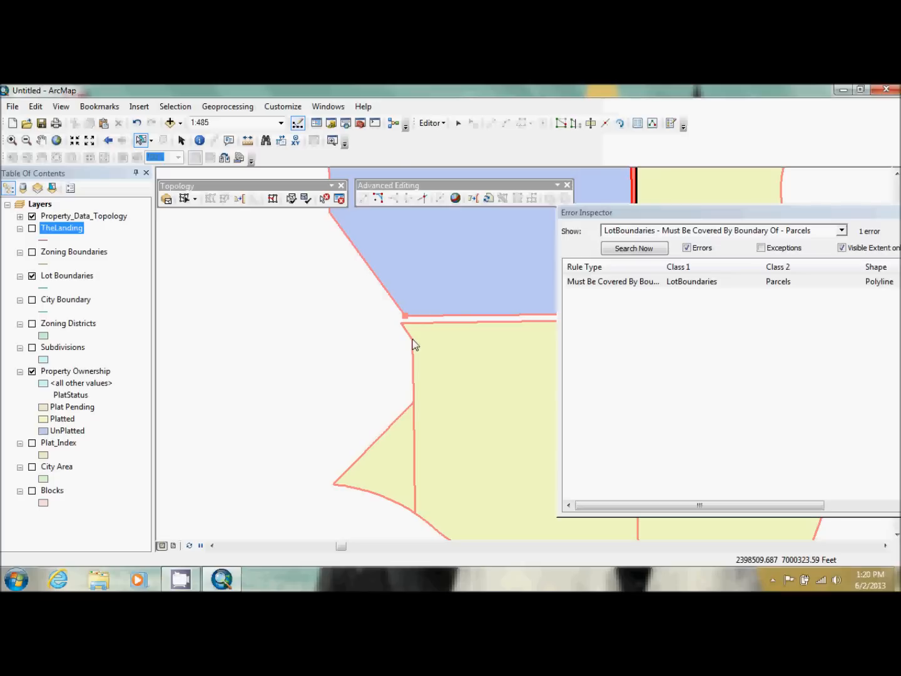
{"action": "left_click_drag", "start_coordinate": [724, 213], "coordinate": [554, 549]}
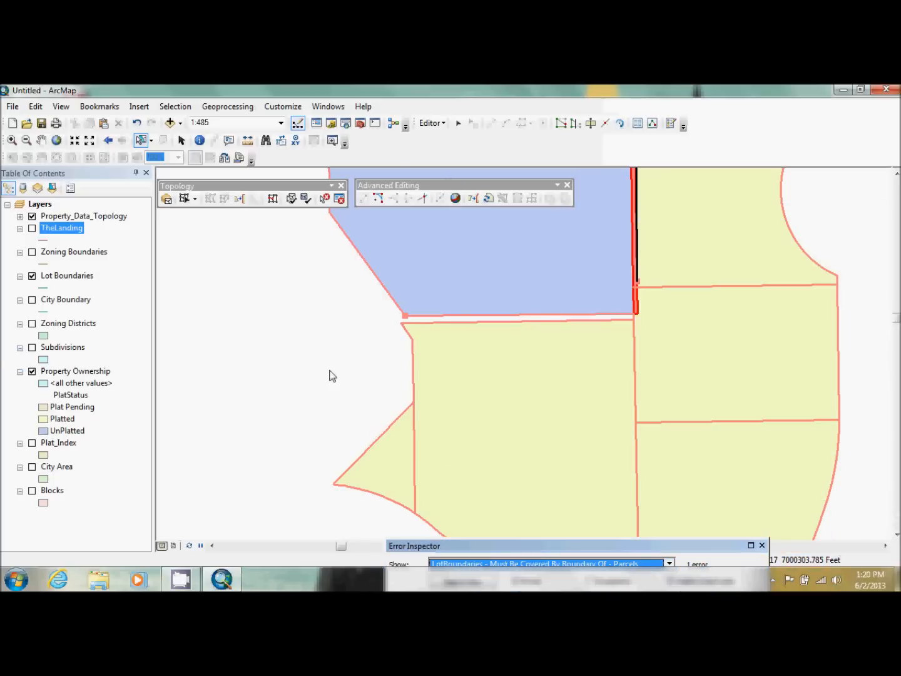
Select the topology edge along the platted lot's west side, try shifting it west, and undo the move.
{"action": "left_click", "coordinate": [185, 199]}
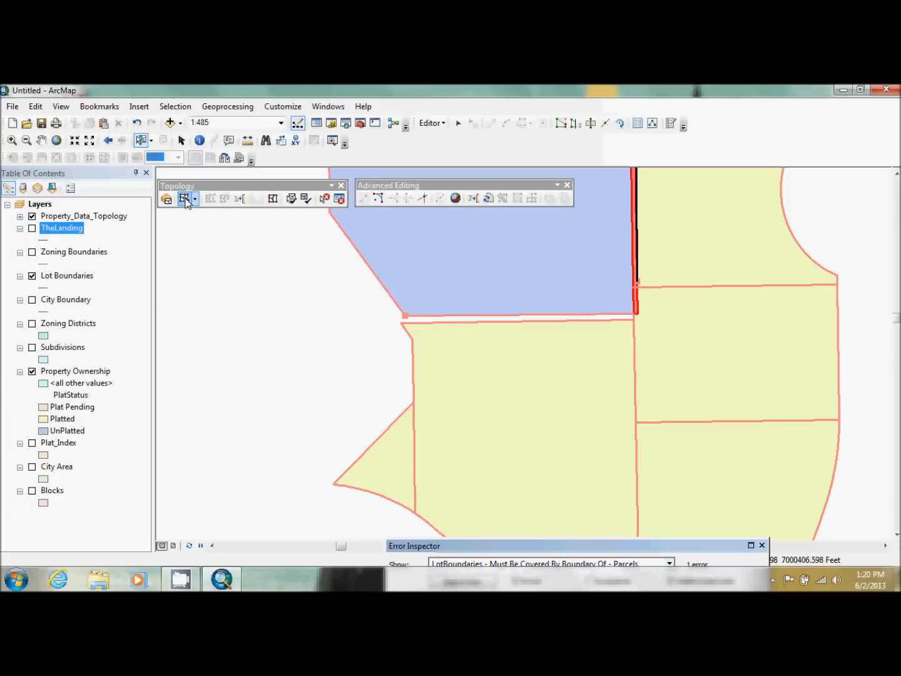
{"action": "left_click", "coordinate": [407, 338]}
{"action": "left_click", "coordinate": [409, 341]}
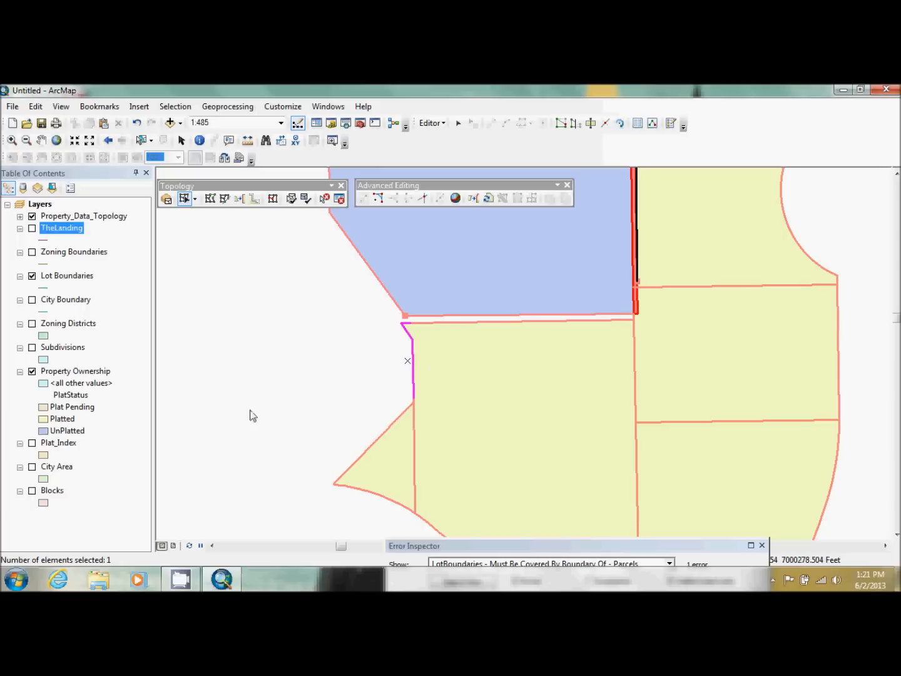
{"action": "left_click", "coordinate": [410, 336]}
{"action": "left_click", "coordinate": [410, 337]}
{"action": "mouse_move", "coordinate": [408, 332]}
{"action": "left_mouse_down"}
{"action": "mouse_move", "coordinate": [406, 321]}
{"action": "mouse_move", "coordinate": [398, 332]}
{"action": "left_mouse_up"}
{"action": "left_click", "coordinate": [137, 123]}
Bring up the vertices of the platted lot's west edge for editing, pick its northwest corner vertex, and clear the edge selection.
{"action": "left_click", "coordinate": [408, 333]}
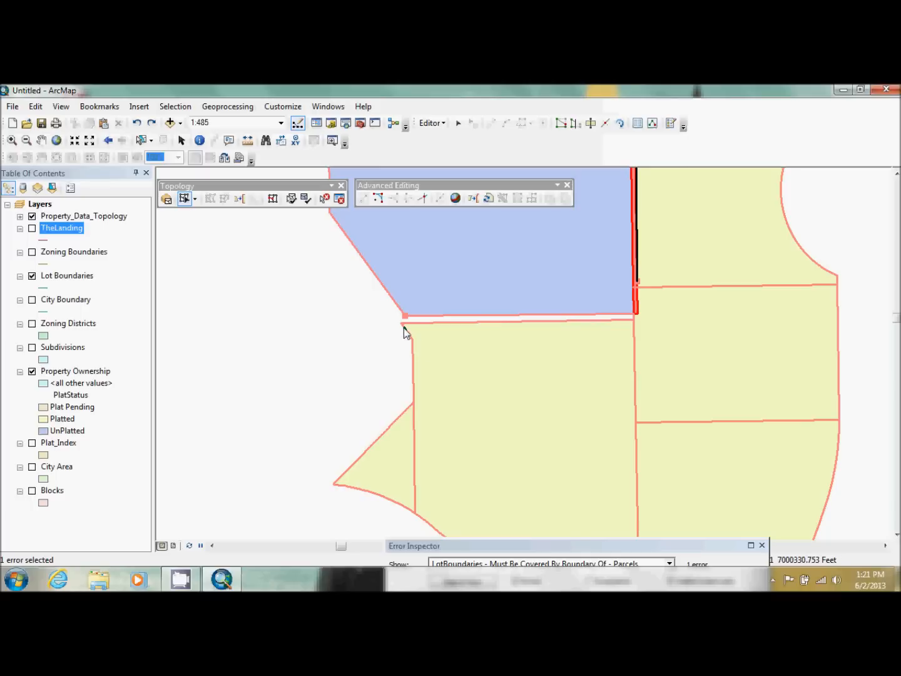
{"action": "left_click", "coordinate": [390, 356]}
{"action": "double_click", "coordinate": [388, 356]}
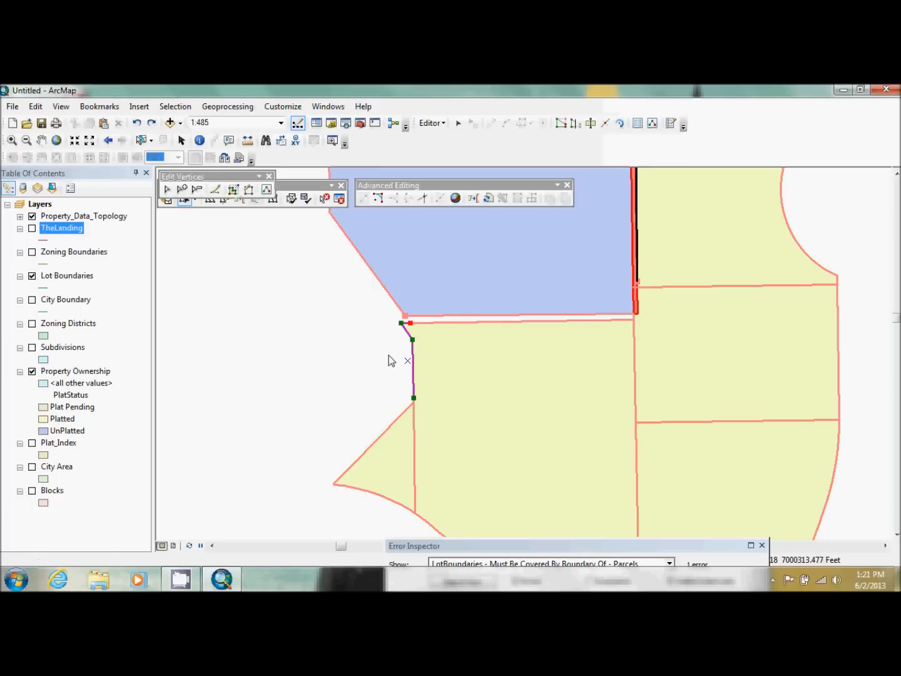
{"action": "left_click", "coordinate": [369, 350]}
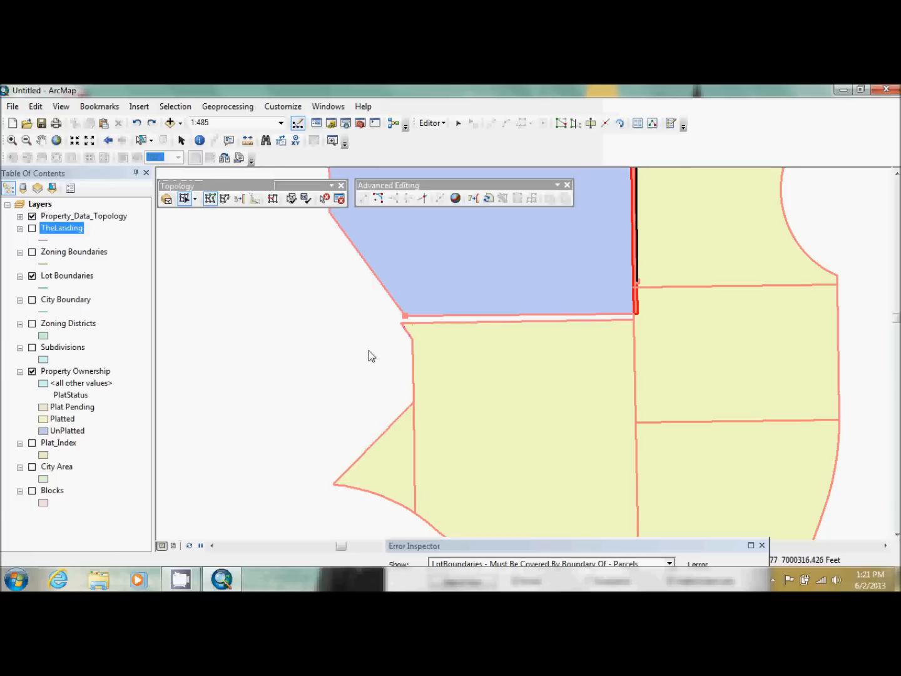
{"action": "double_click", "coordinate": [412, 348]}
{"action": "left_click", "coordinate": [401, 323]}
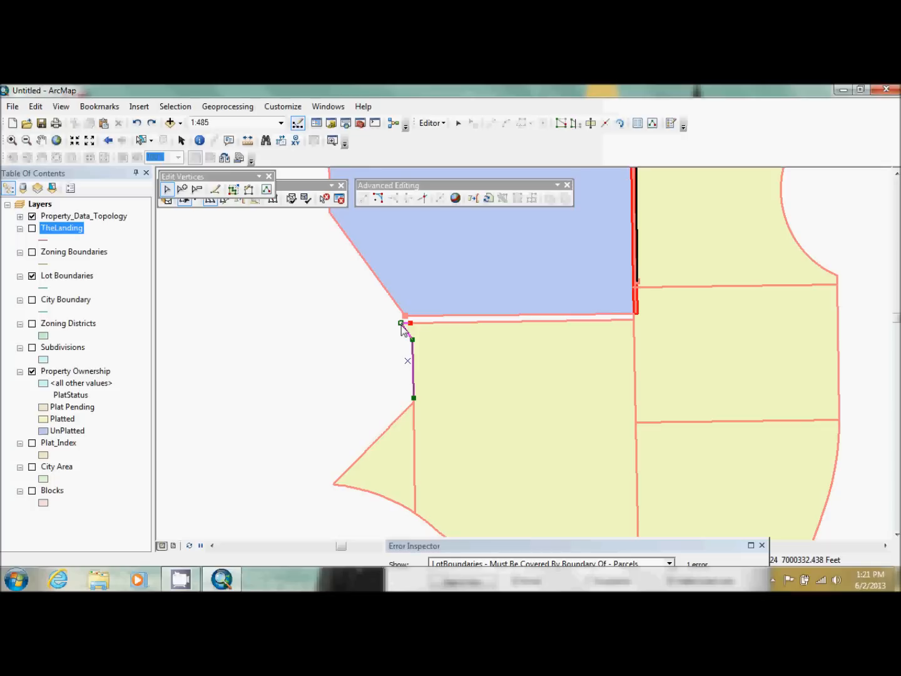
{"action": "left_click", "coordinate": [358, 340]}
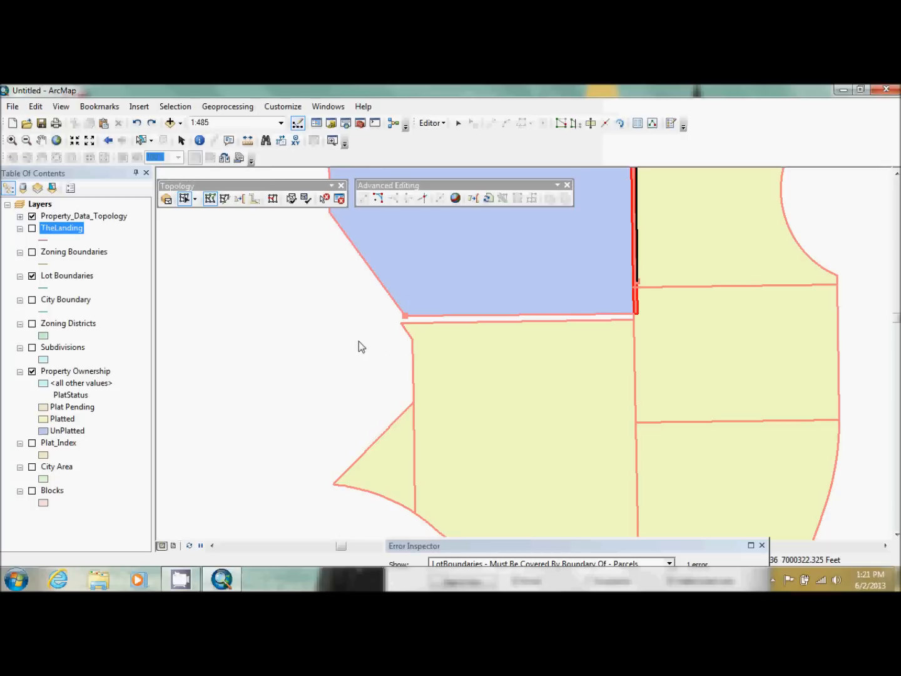
{"action": "left_click", "coordinate": [402, 326]}
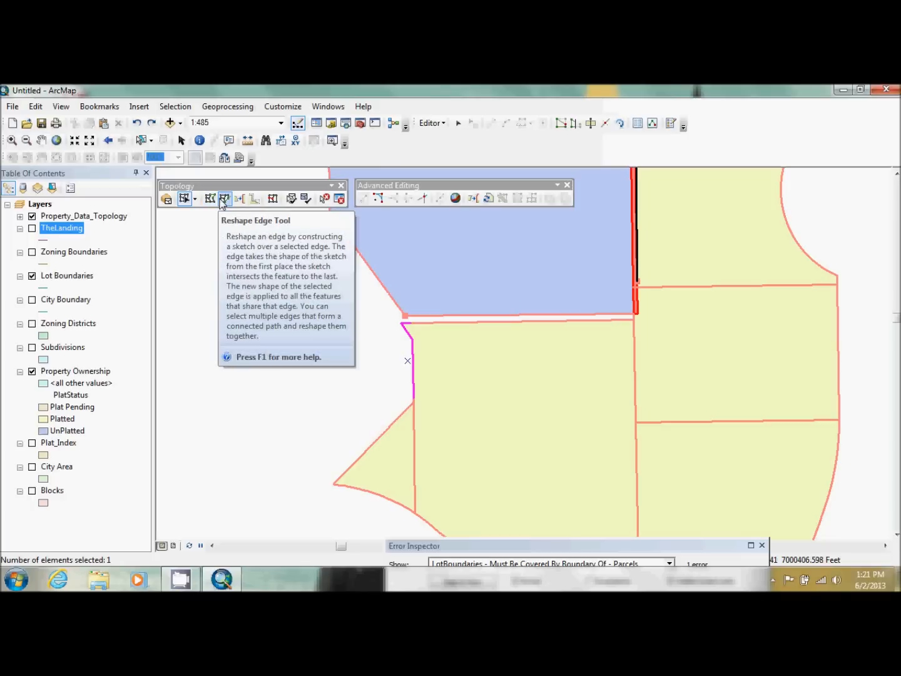
{"action": "left_click", "coordinate": [376, 347]}
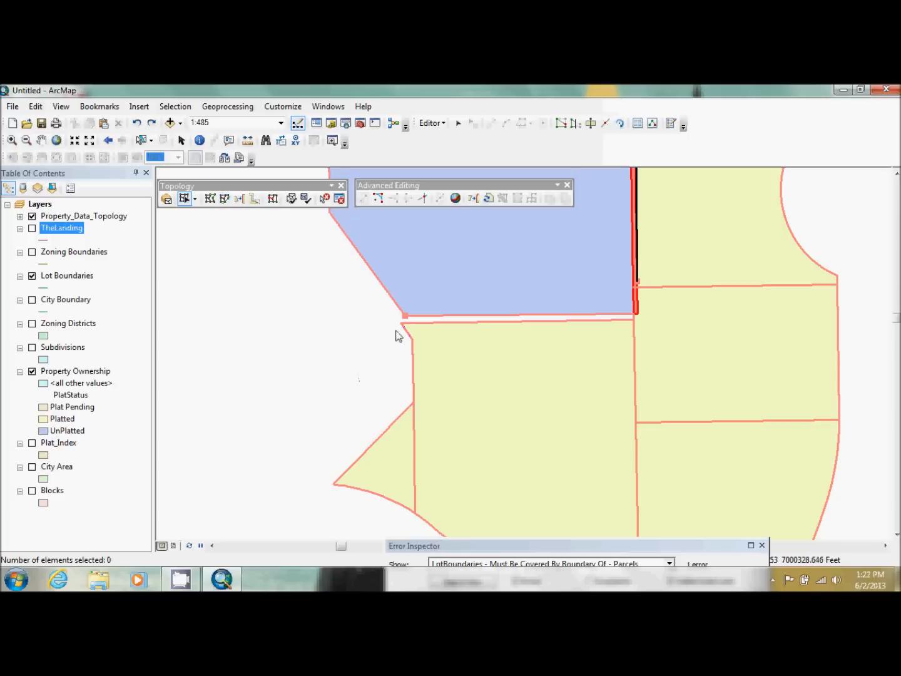
Try to shift the platted lot's west edge up to the unplatted parcel's corner and undo the move.
{"action": "left_click", "coordinate": [404, 325]}
{"action": "left_click_drag", "start_coordinate": [403, 326], "coordinate": [402, 322]}
{"action": "left_click_drag", "start_coordinate": [401, 319], "coordinate": [402, 318]}
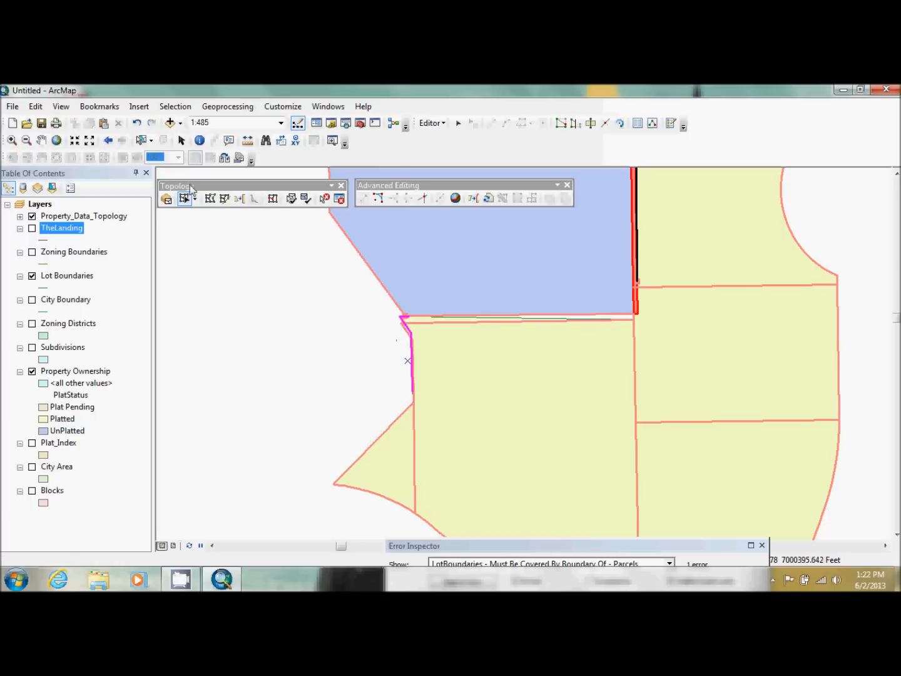
{"action": "left_click", "coordinate": [136, 123]}
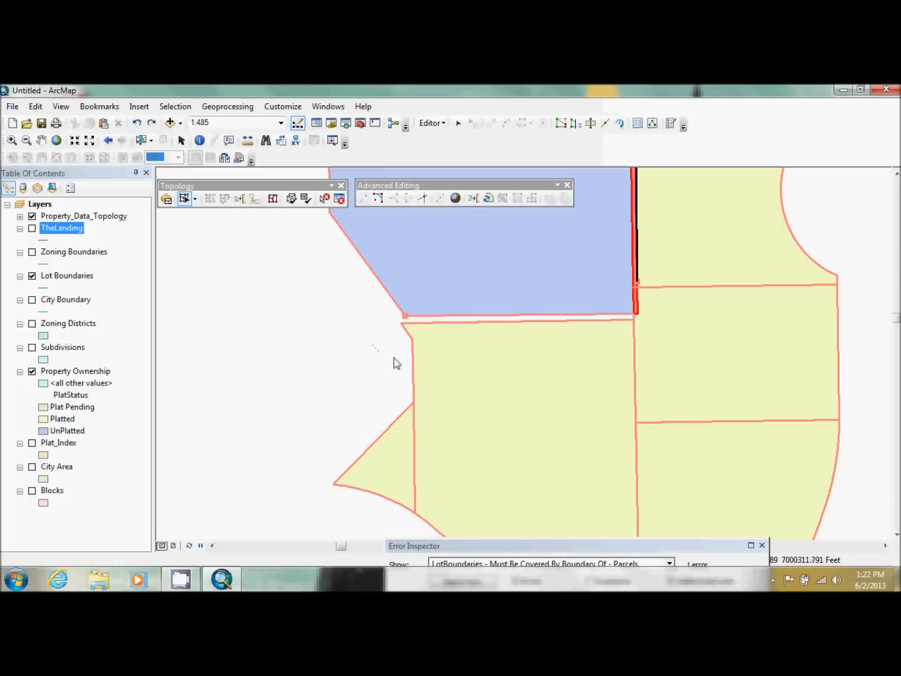
Reselect the west edge with the topology edit tool and try to move its northwest corner onto the unplatted parcel's corner.
{"action": "left_click", "coordinate": [403, 330]}
{"action": "left_click", "coordinate": [402, 326]}
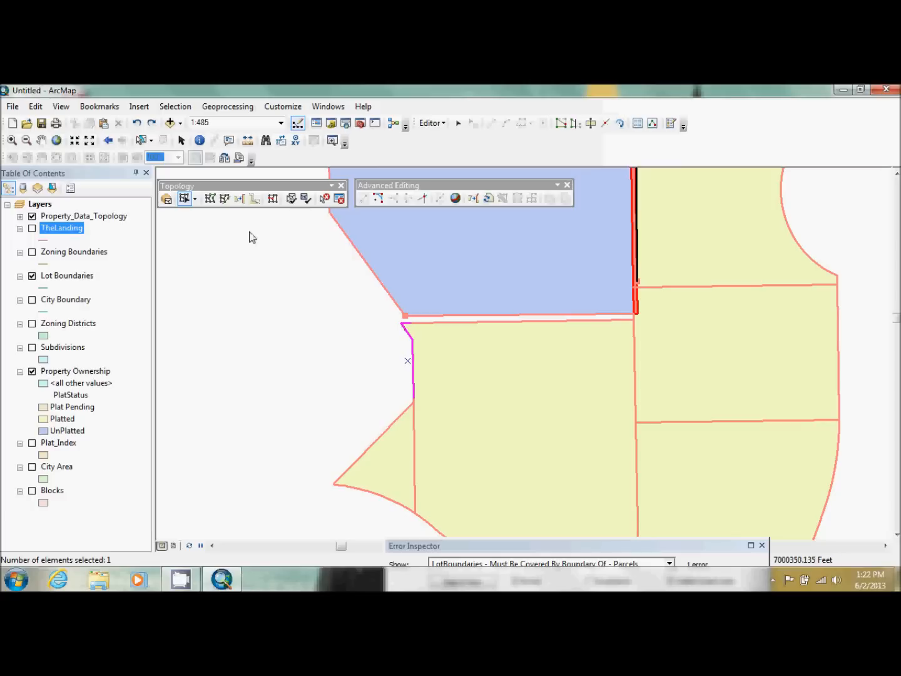
{"action": "left_click", "coordinate": [195, 199]}
{"action": "left_click", "coordinate": [231, 214]}
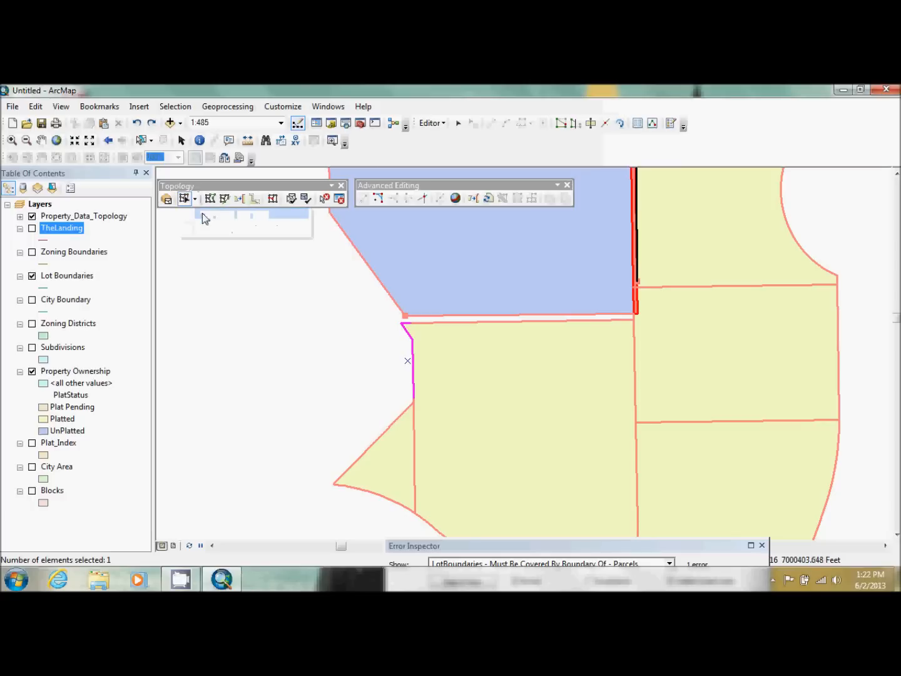
{"action": "left_click_drag", "start_coordinate": [402, 325], "coordinate": [402, 326]}
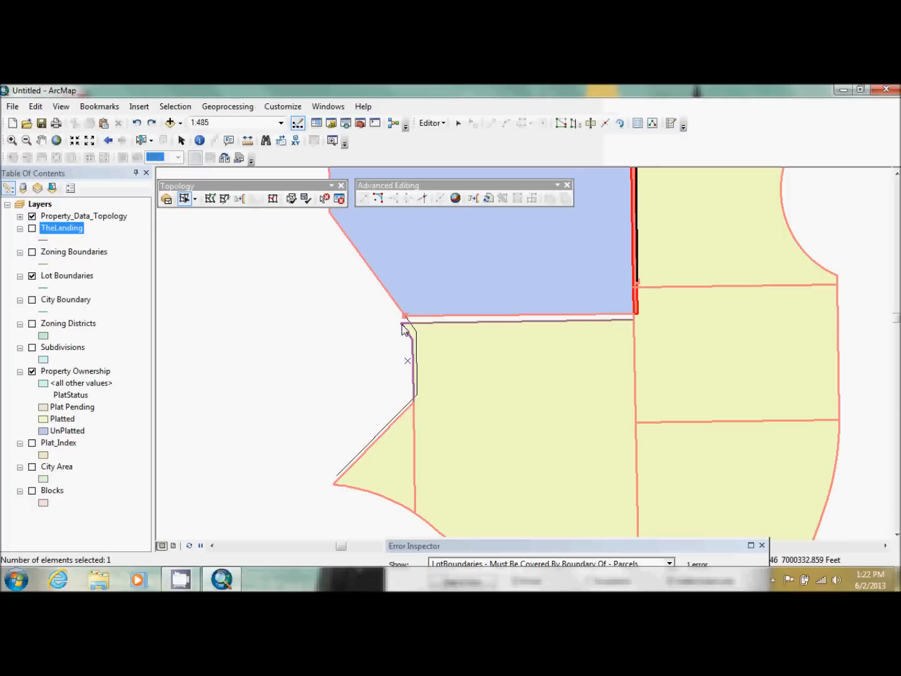
{"action": "left_click_drag", "start_coordinate": [403, 328], "coordinate": [402, 328]}
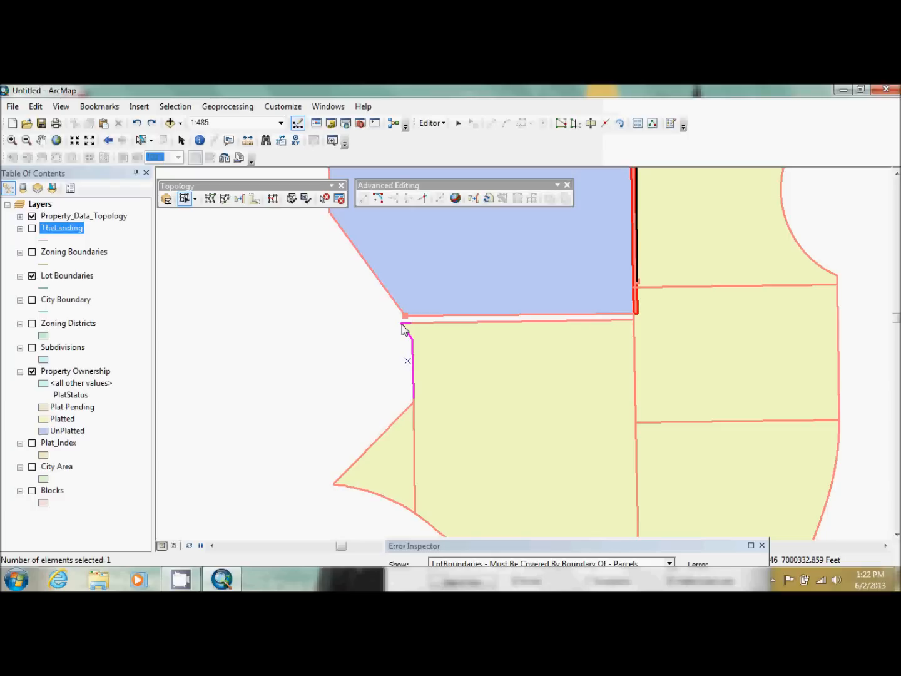
Try again to move the selected west edge up across the gap below the unplatted parcel, and undo it.
{"action": "left_click", "coordinate": [407, 321]}
{"action": "left_click", "coordinate": [403, 330]}
{"action": "left_click", "coordinate": [405, 316]}
{"action": "left_click_drag", "start_coordinate": [405, 317], "coordinate": [405, 319]}
{"action": "left_click", "coordinate": [403, 326]}
{"action": "left_click_drag", "start_coordinate": [403, 328], "coordinate": [403, 323]}
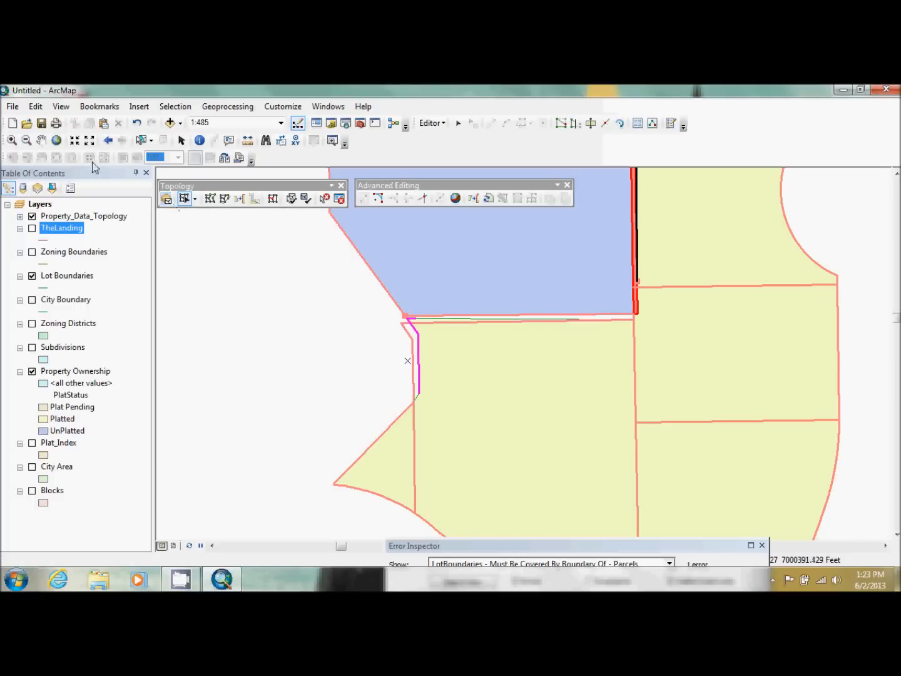
{"action": "left_click", "coordinate": [136, 123]}
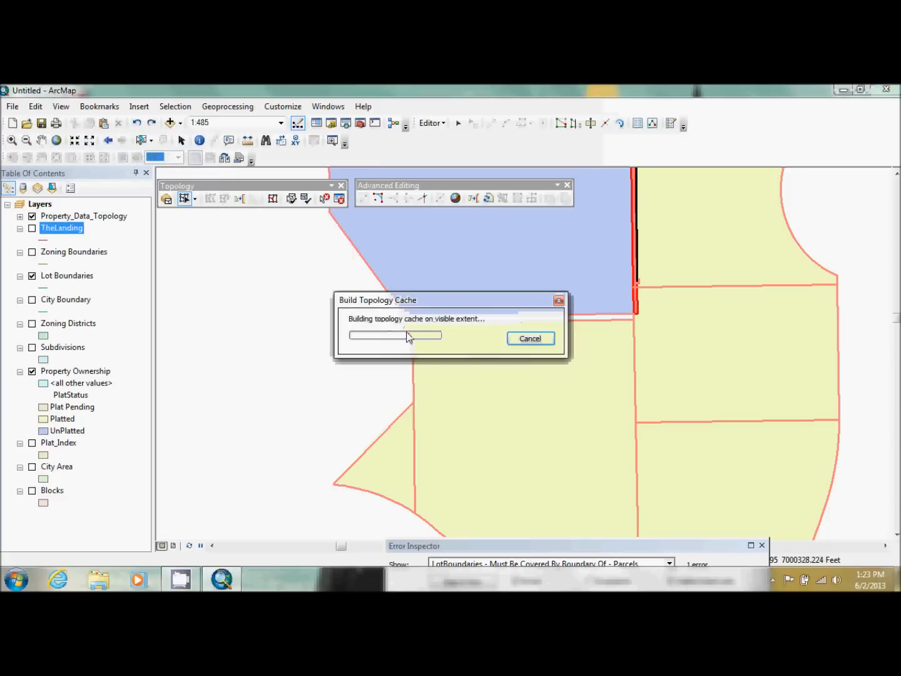
Try snapping the west edge's corner vertex to the Lot Boundaries endpoint, validate the topology in the current extent, and undo the changes.
{"action": "left_click", "coordinate": [403, 326]}
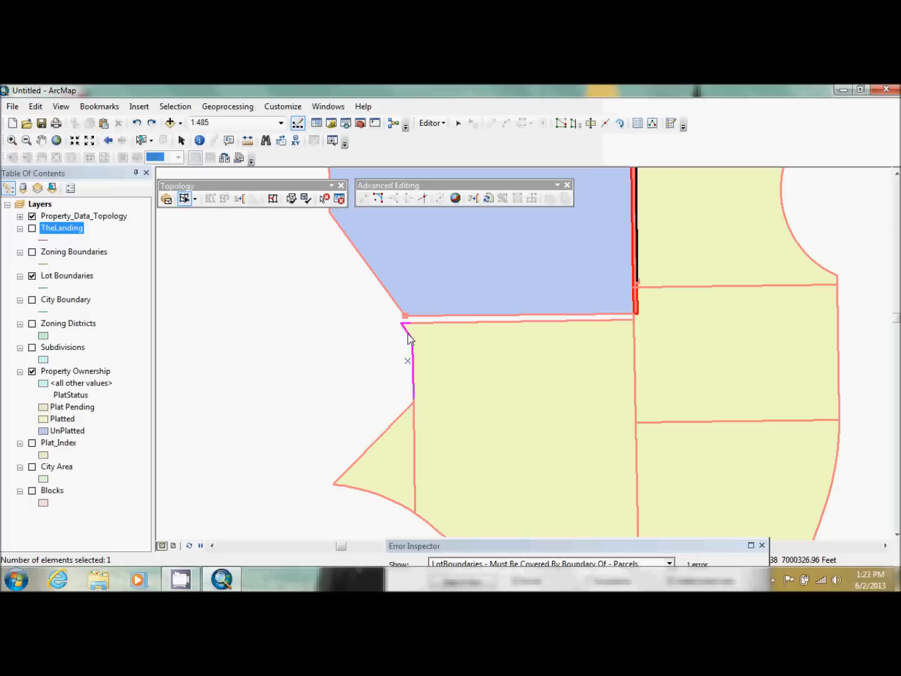
{"action": "mouse_move", "coordinate": [408, 335]}
{"action": "left_mouse_down"}
{"action": "mouse_move", "coordinate": [411, 327]}
{"action": "mouse_move", "coordinate": [409, 338]}
{"action": "left_mouse_up"}
{"action": "double_click", "coordinate": [409, 337]}
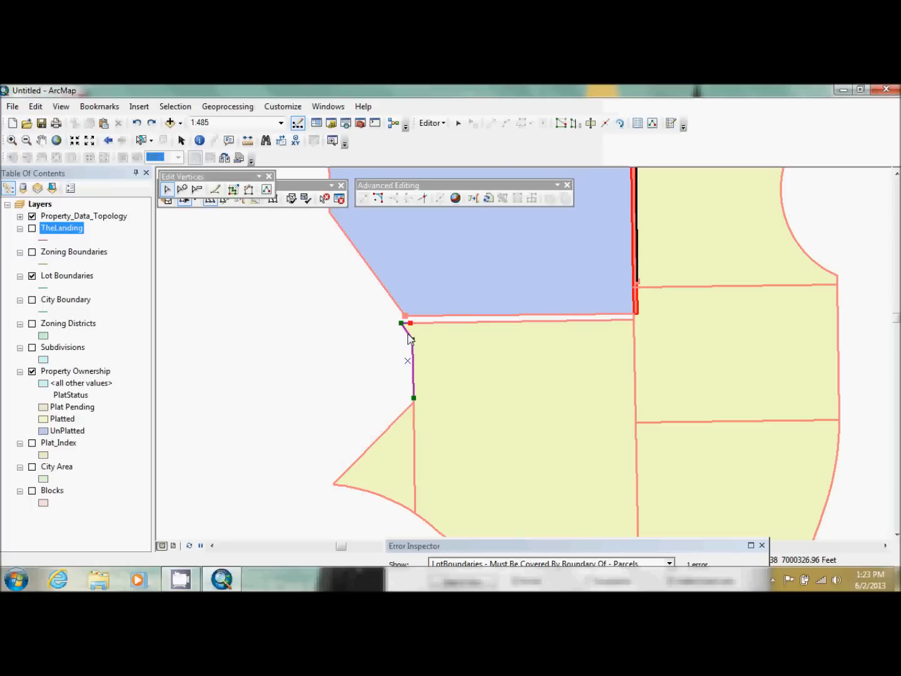
{"action": "left_click", "coordinate": [269, 176]}
{"action": "left_click_drag", "start_coordinate": [402, 323], "coordinate": [405, 316]}
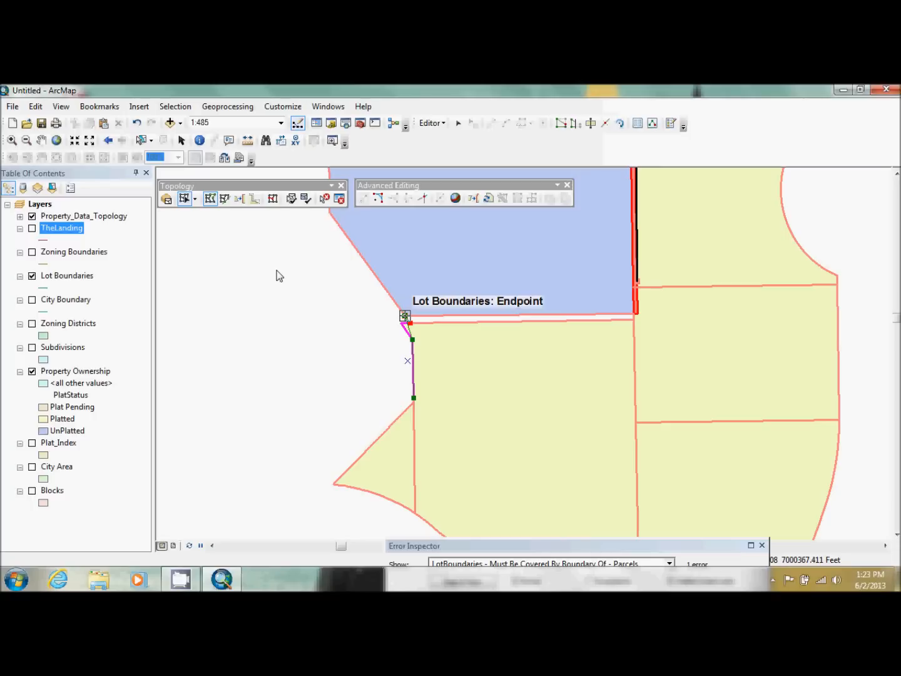
{"action": "left_click", "coordinate": [318, 350]}
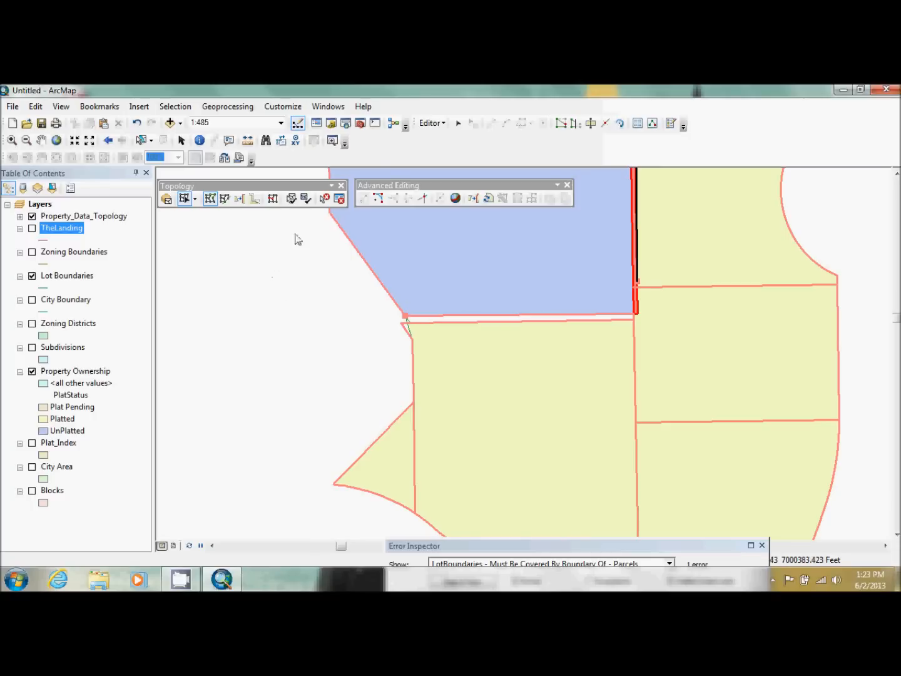
{"action": "left_click", "coordinate": [306, 198]}
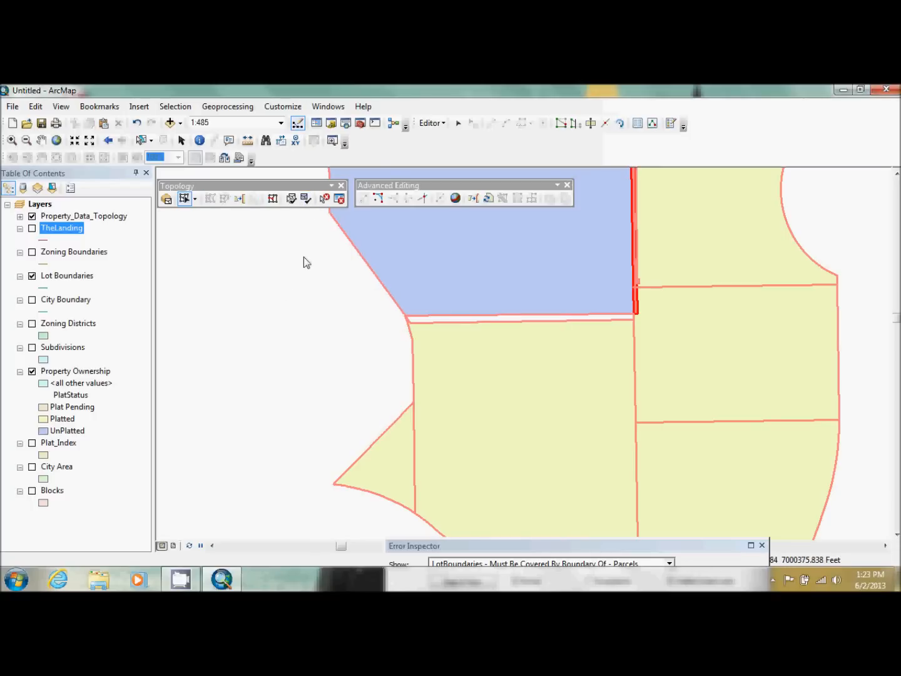
{"action": "left_click", "coordinate": [137, 124]}
Try to move the platted lot's west edge slightly east into the lot and undo the shift.
{"action": "left_click", "coordinate": [408, 339]}
{"action": "left_click", "coordinate": [409, 336]}
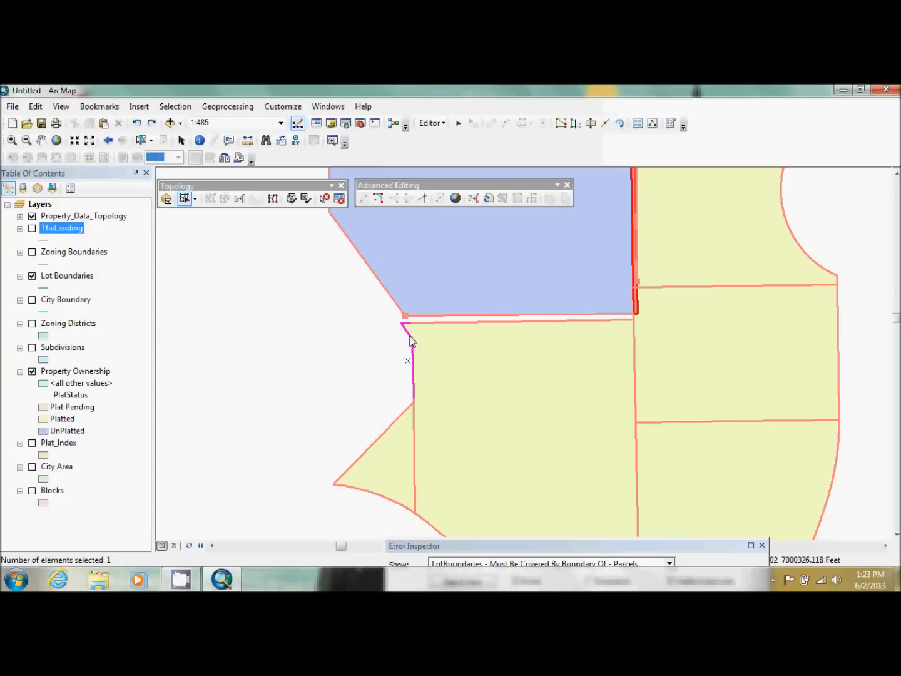
{"action": "mouse_move", "coordinate": [407, 333]}
{"action": "left_mouse_down"}
{"action": "mouse_move", "coordinate": [412, 323]}
{"action": "mouse_move", "coordinate": [412, 339]}
{"action": "left_mouse_up"}
{"action": "left_click", "coordinate": [264, 242]}
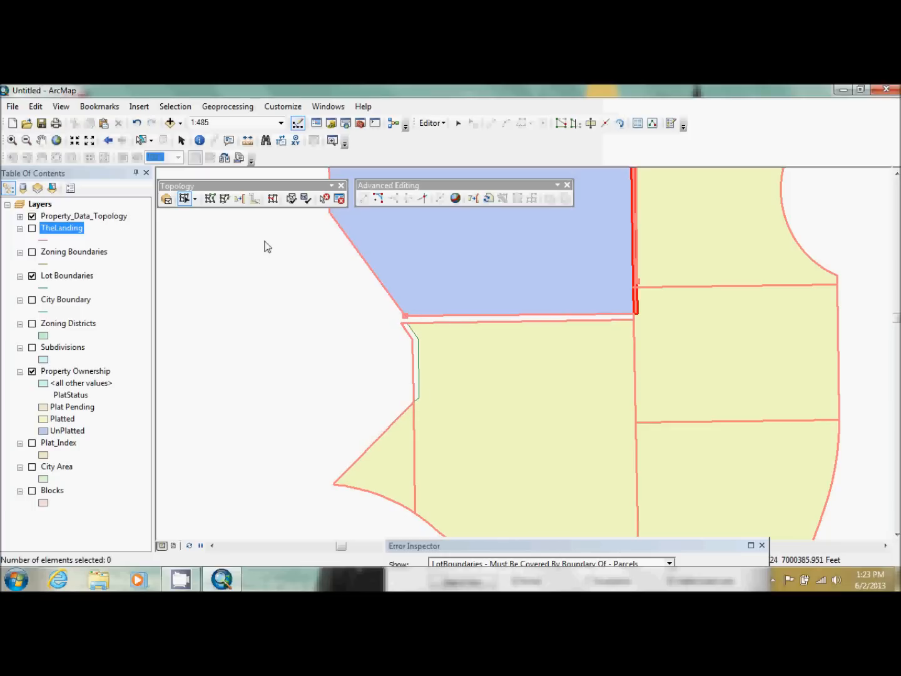
{"action": "left_click", "coordinate": [137, 124]}
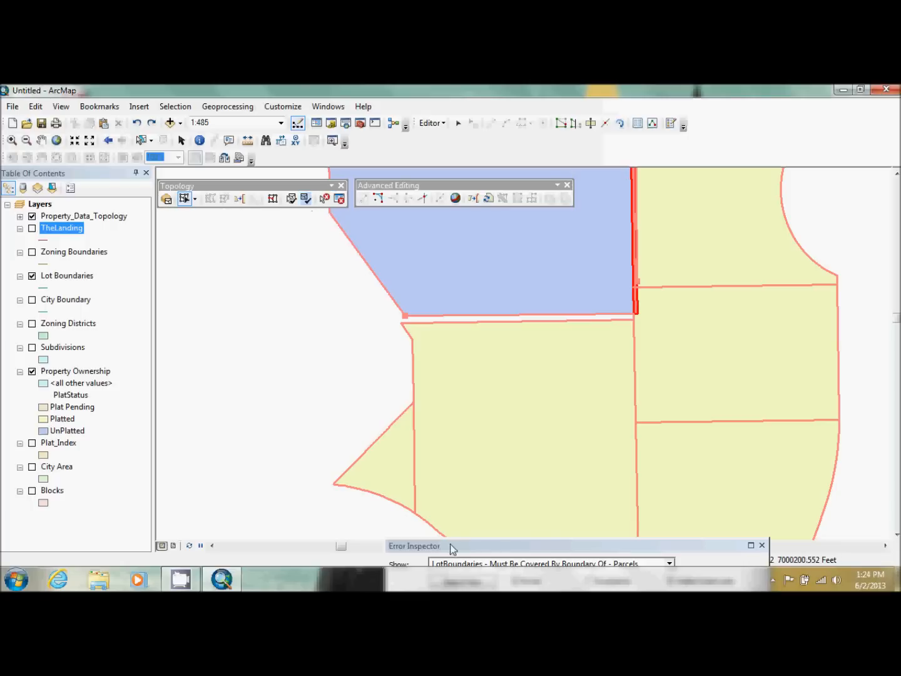
Bring the Error Inspector back into view, zoom to the Topology7 bookmark, and validate the topology in the current extent.
{"action": "left_click_drag", "start_coordinate": [472, 550], "coordinate": [606, 187]}
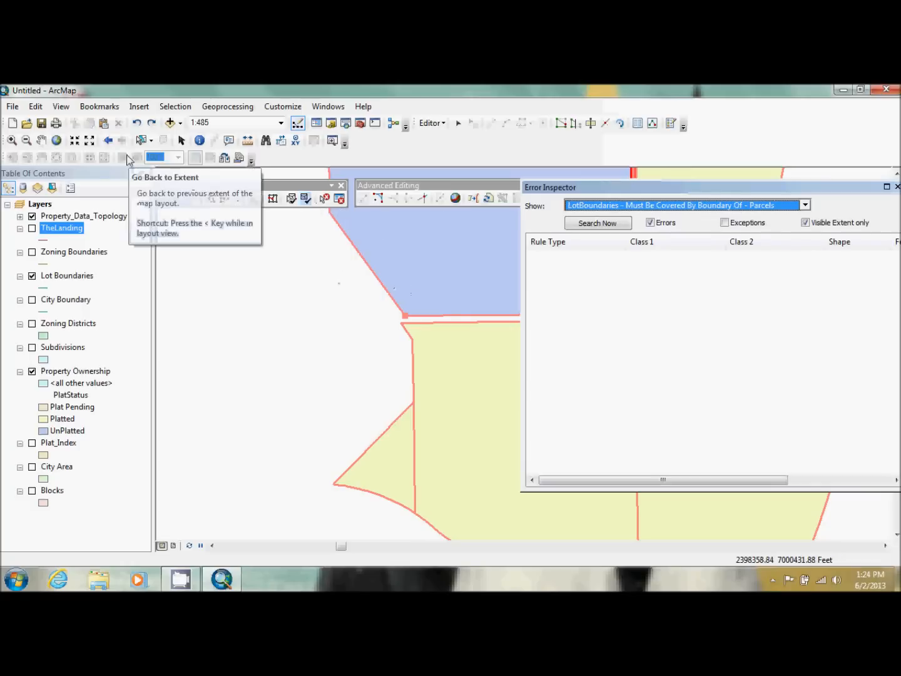
{"action": "left_click", "coordinate": [108, 113]}
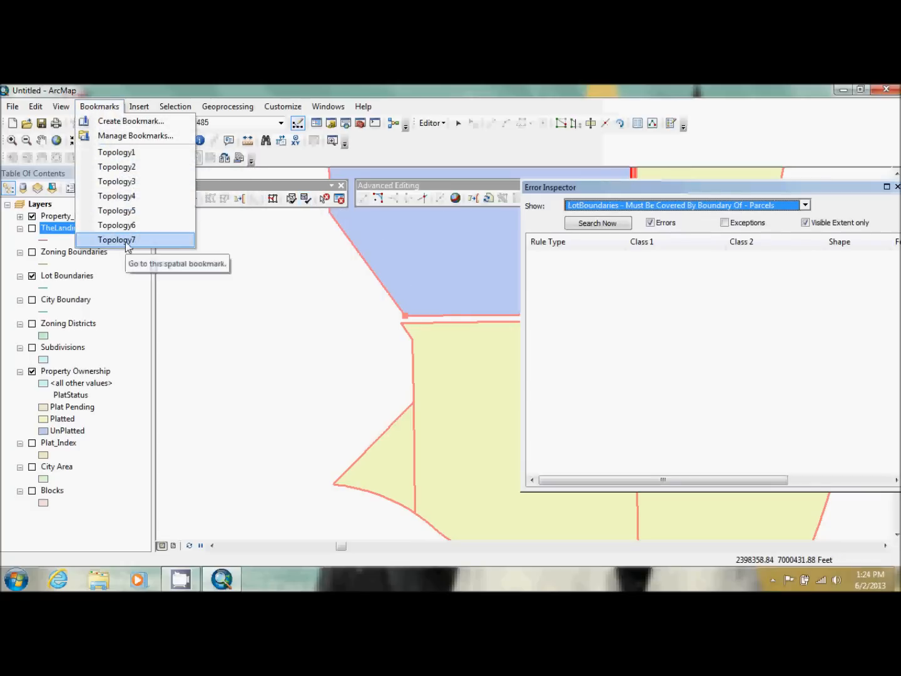
{"action": "left_click", "coordinate": [118, 239]}
{"action": "left_click", "coordinate": [307, 199]}
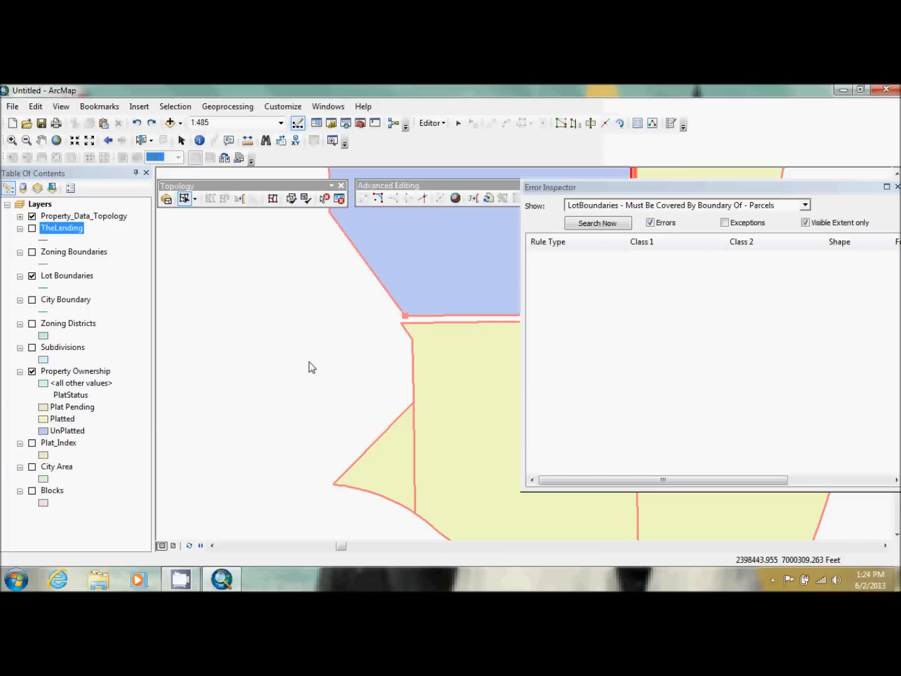
Try to move the platted lot's west edge up to the unplatted parcel's corner, validate the topology in the current extent, and undo the changes.
{"action": "left_click", "coordinate": [408, 337]}
{"action": "left_click", "coordinate": [410, 339]}
{"action": "left_click_drag", "start_coordinate": [410, 339], "coordinate": [410, 338]}
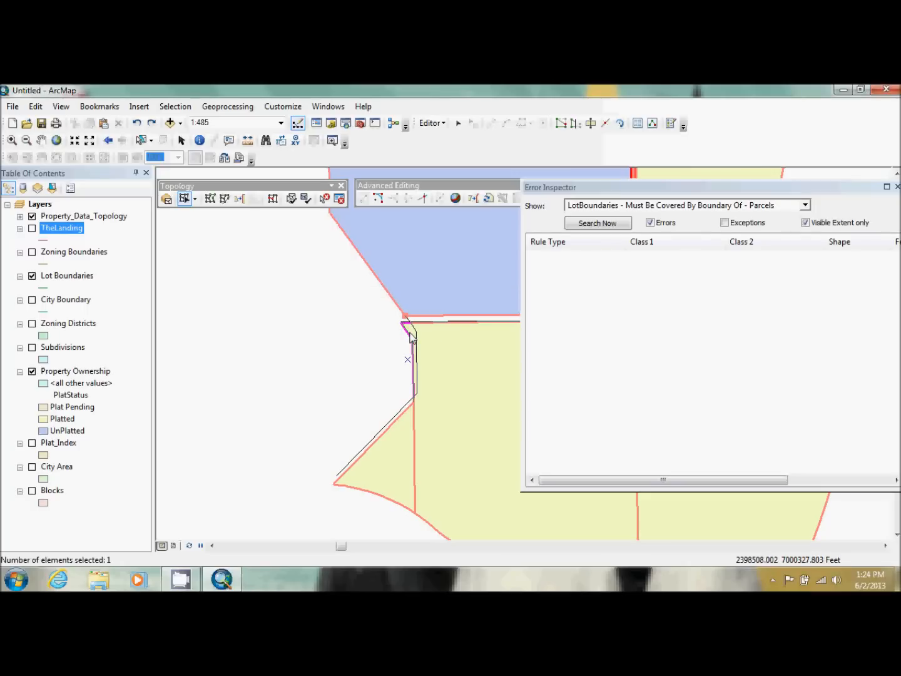
{"action": "left_click_drag", "start_coordinate": [411, 338], "coordinate": [411, 338]}
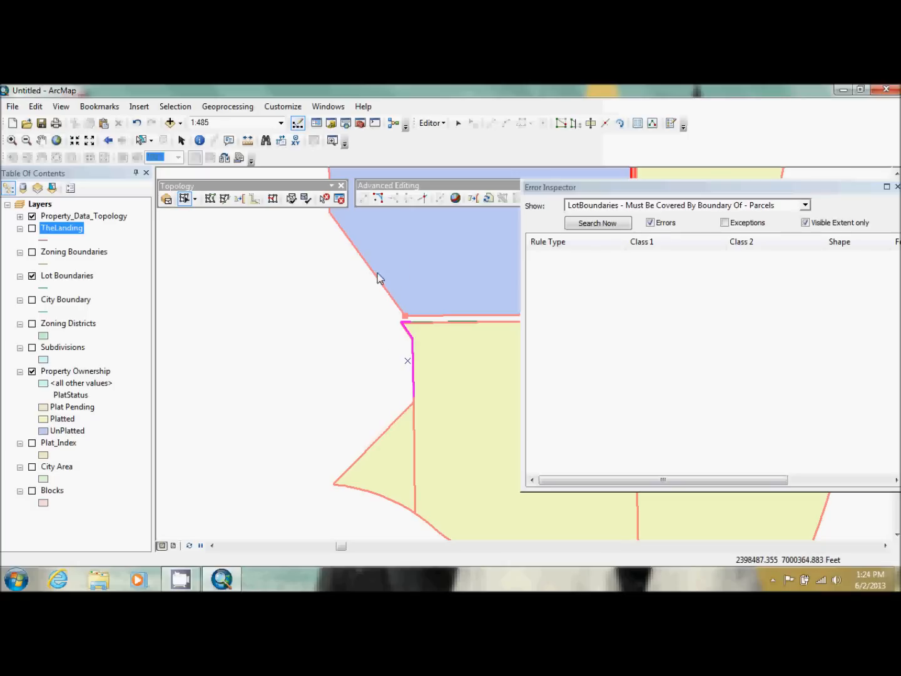
{"action": "left_click_drag", "start_coordinate": [405, 324], "coordinate": [413, 326]}
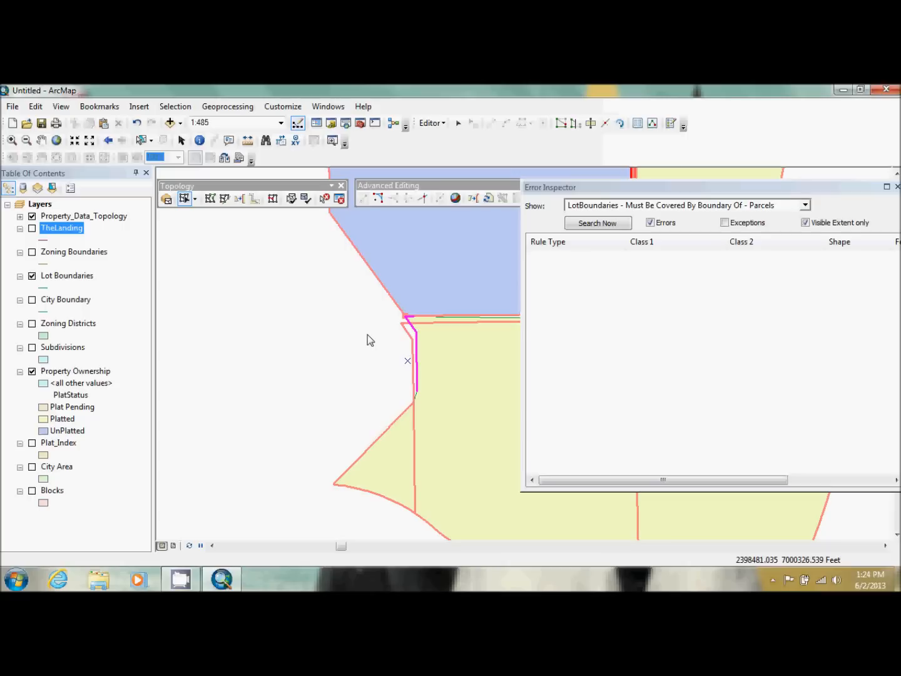
{"action": "left_click", "coordinate": [310, 331]}
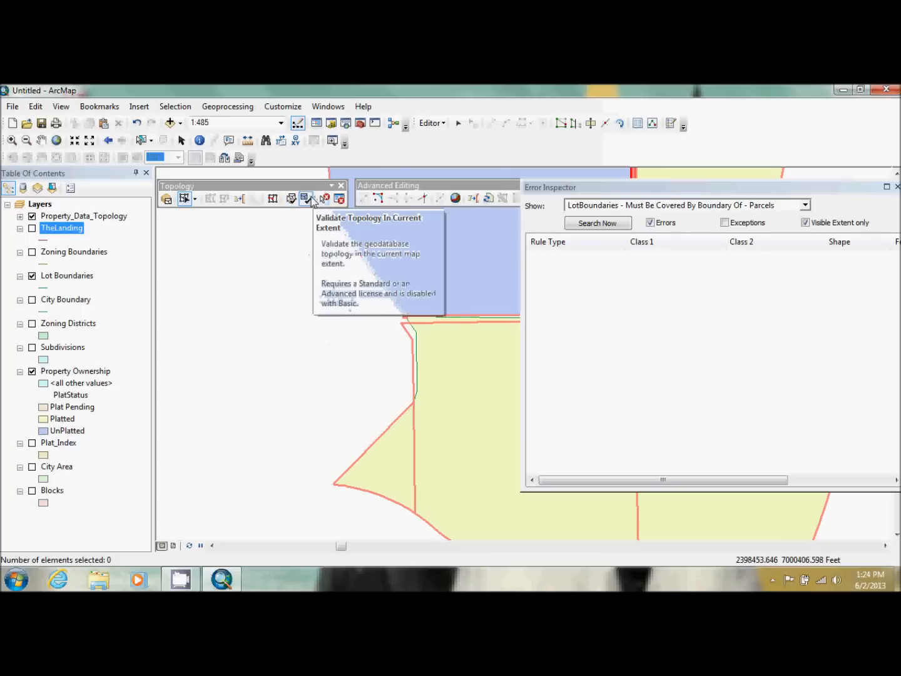
{"action": "left_click", "coordinate": [306, 199]}
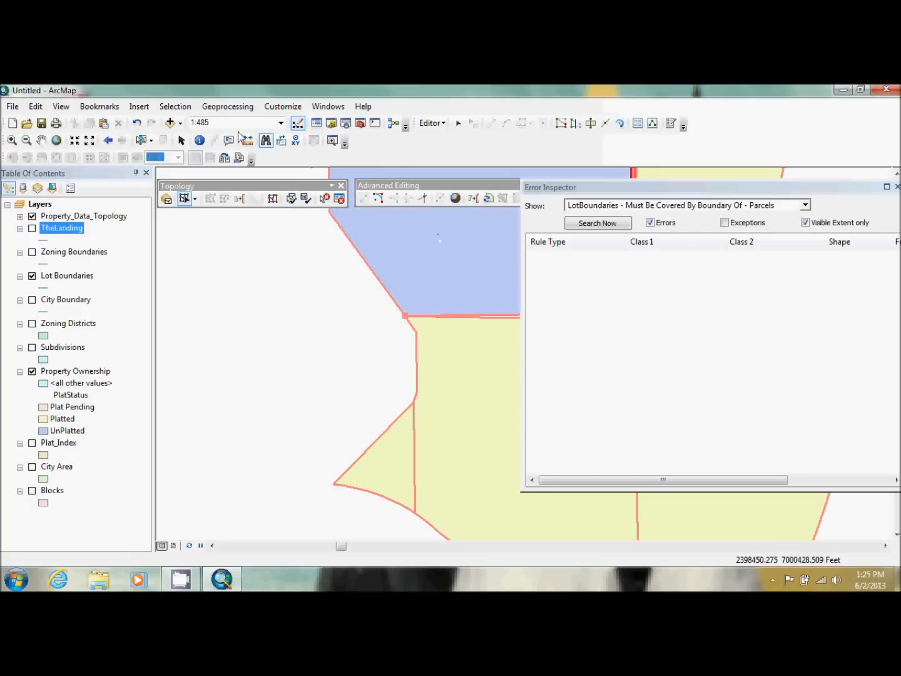
{"action": "left_click", "coordinate": [137, 124]}
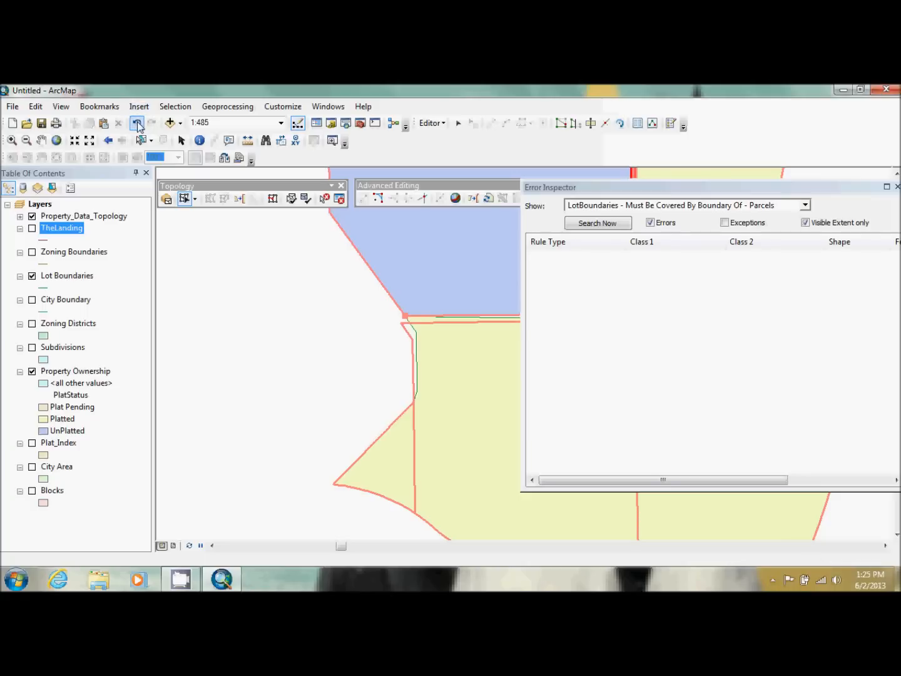
{"action": "left_click", "coordinate": [137, 123]}
{"action": "left_click", "coordinate": [137, 123]}
{"action": "left_click", "coordinate": [138, 125]}
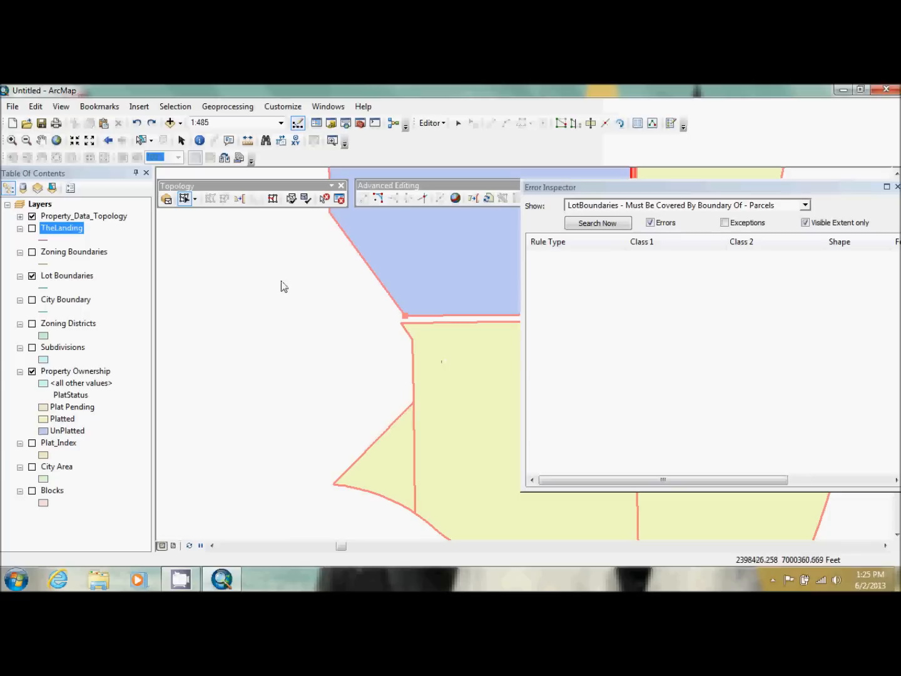
At the Topology7 bookmark, move the platted lot's west edge up to the unplatted parcel's southwest corner and validate the topology in the current extent.
{"action": "left_click", "coordinate": [100, 107]}
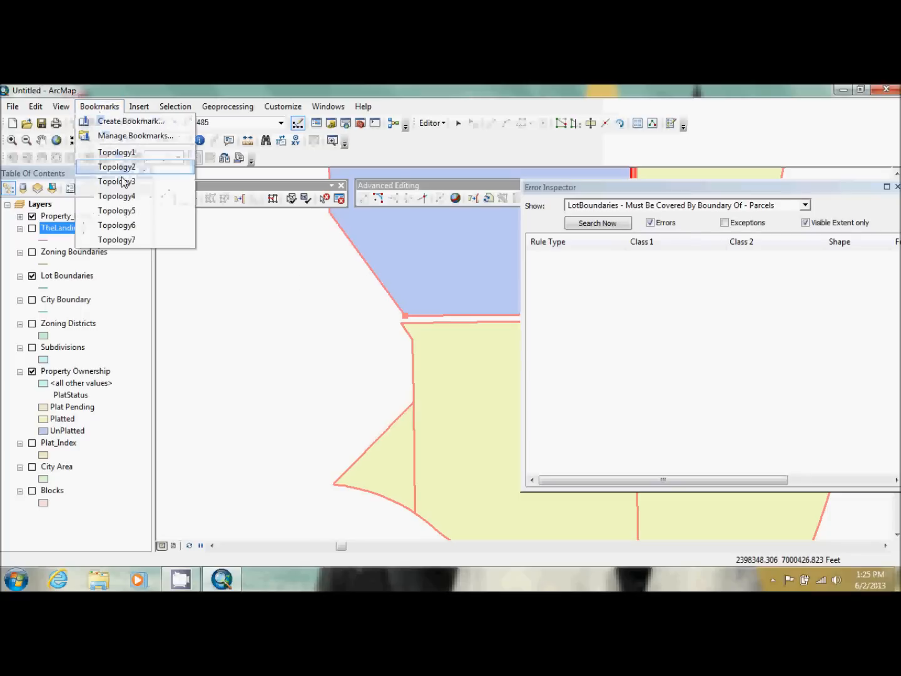
{"action": "left_click", "coordinate": [119, 238]}
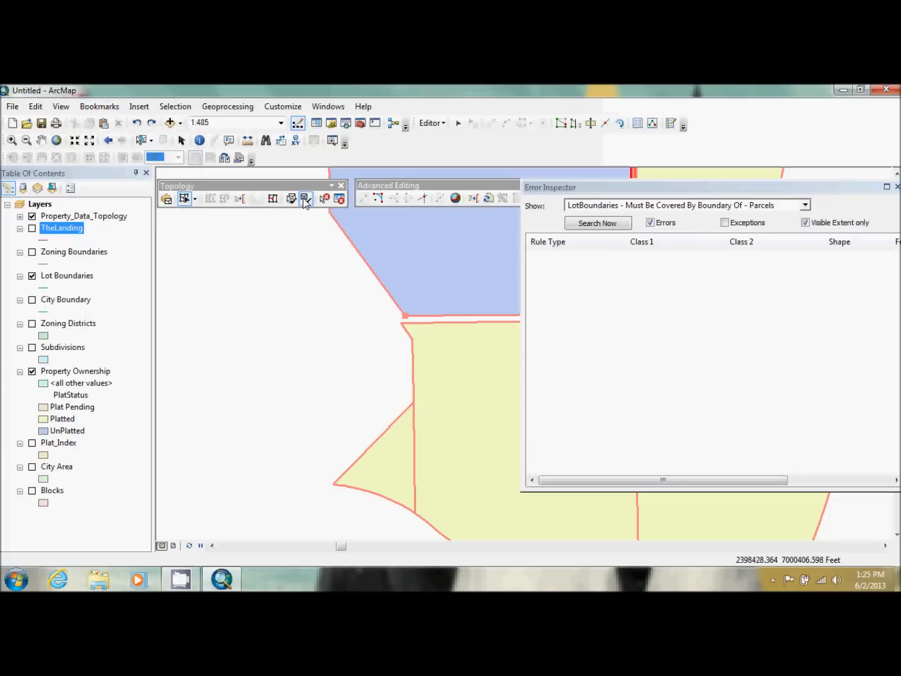
{"action": "left_click", "coordinate": [403, 326]}
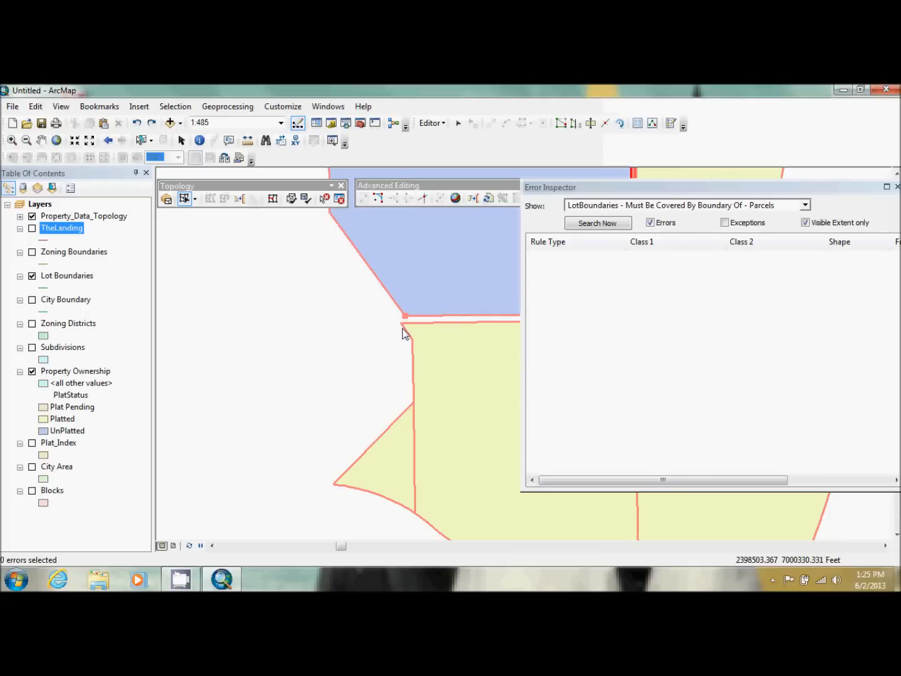
{"action": "left_click", "coordinate": [403, 328]}
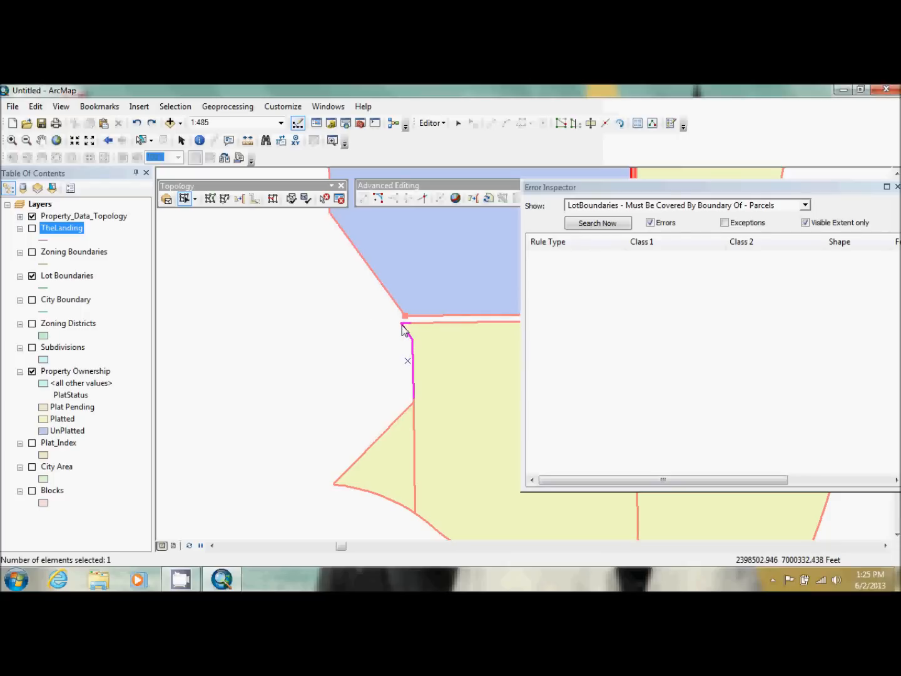
{"action": "left_click_drag", "start_coordinate": [403, 328], "coordinate": [404, 326]}
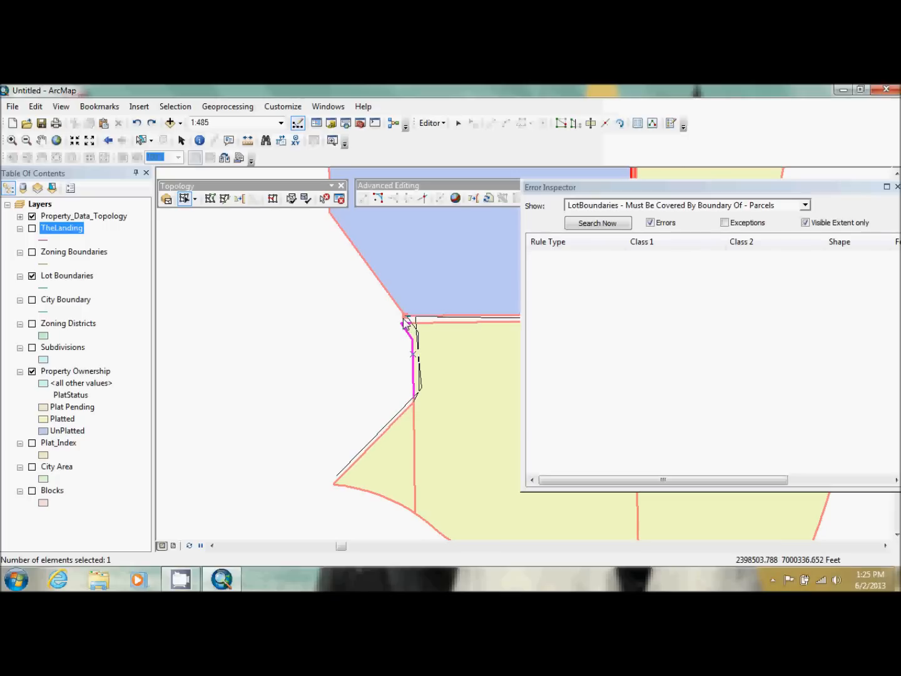
{"action": "left_click_drag", "start_coordinate": [404, 319], "coordinate": [405, 318]}
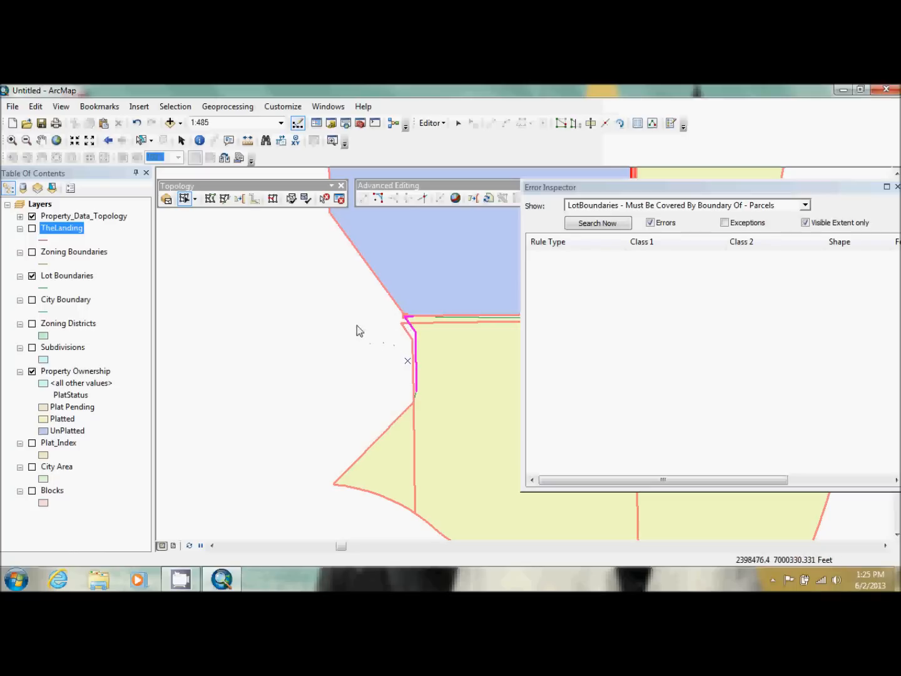
{"action": "left_click", "coordinate": [304, 199]}
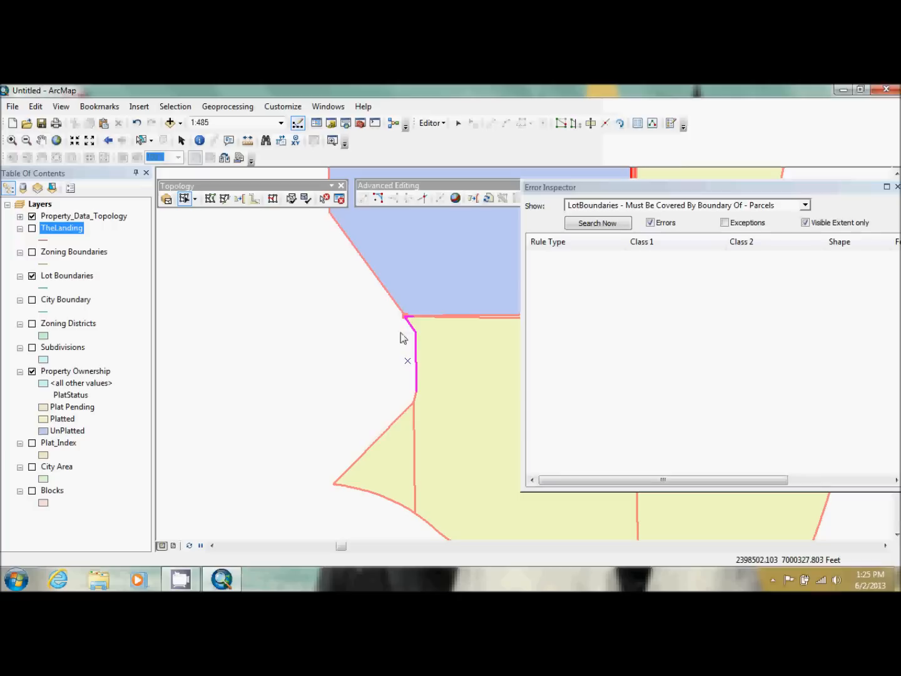
Move the platted lot's north edge up against the unplatted parcel, validate the topology in the current extent, and close the Error Inspector.
{"action": "left_click_drag", "start_coordinate": [722, 188], "coordinate": [244, 215]}
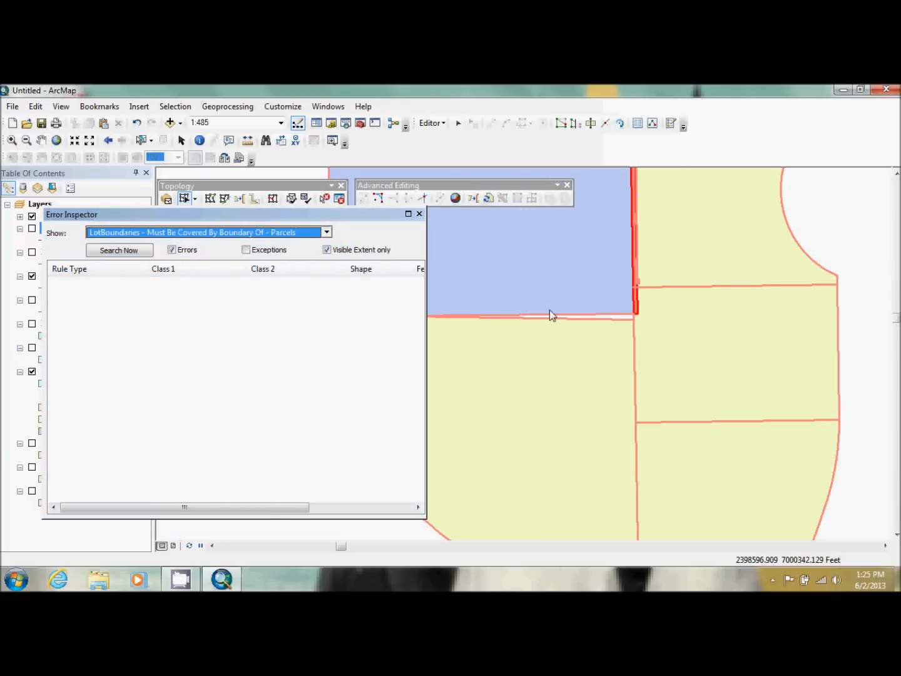
{"action": "left_click", "coordinate": [620, 326]}
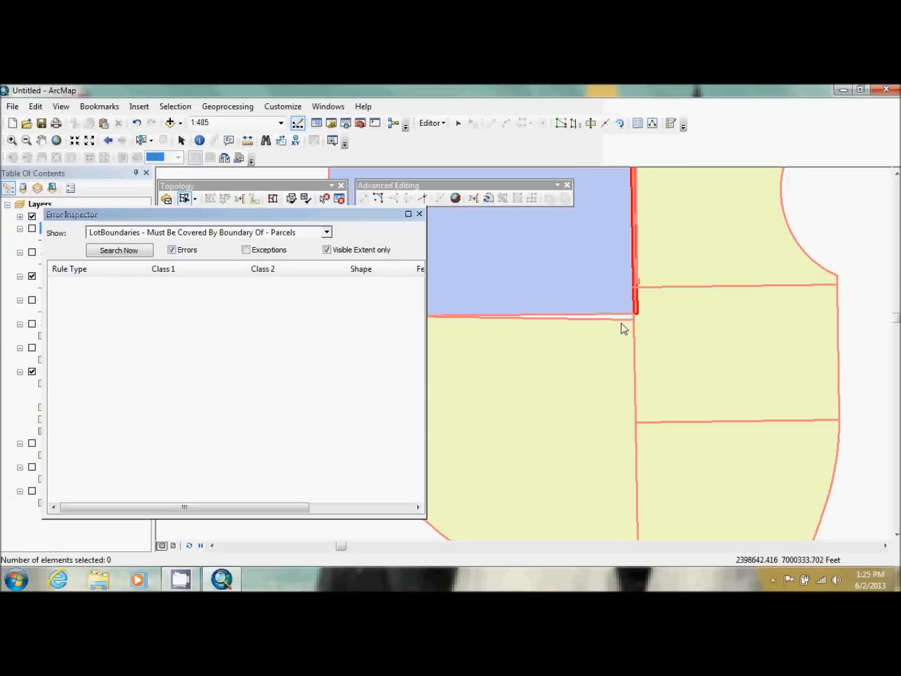
{"action": "left_click", "coordinate": [630, 322]}
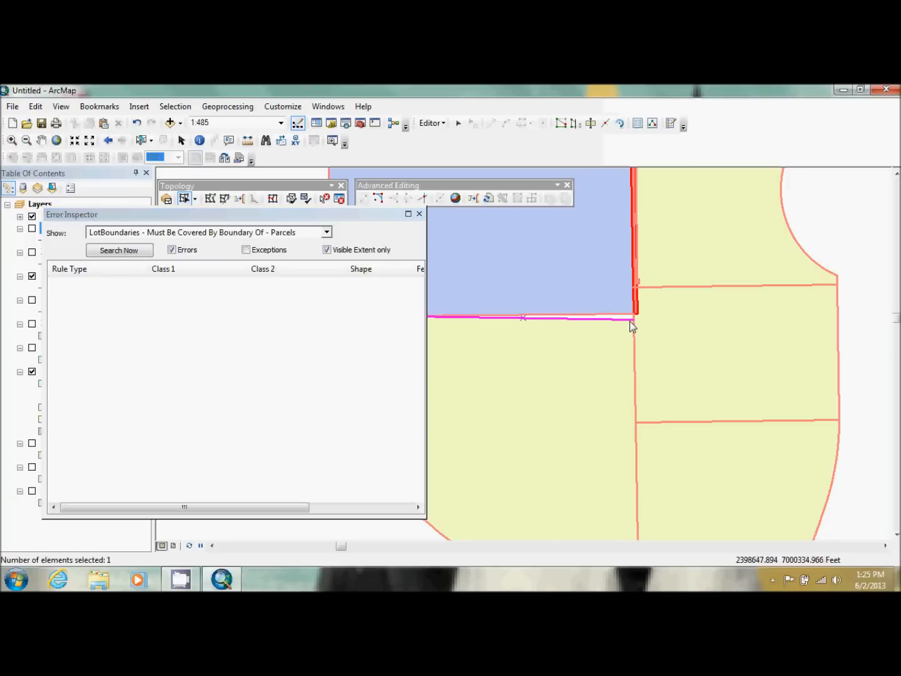
{"action": "left_click_drag", "start_coordinate": [630, 325], "coordinate": [633, 316]}
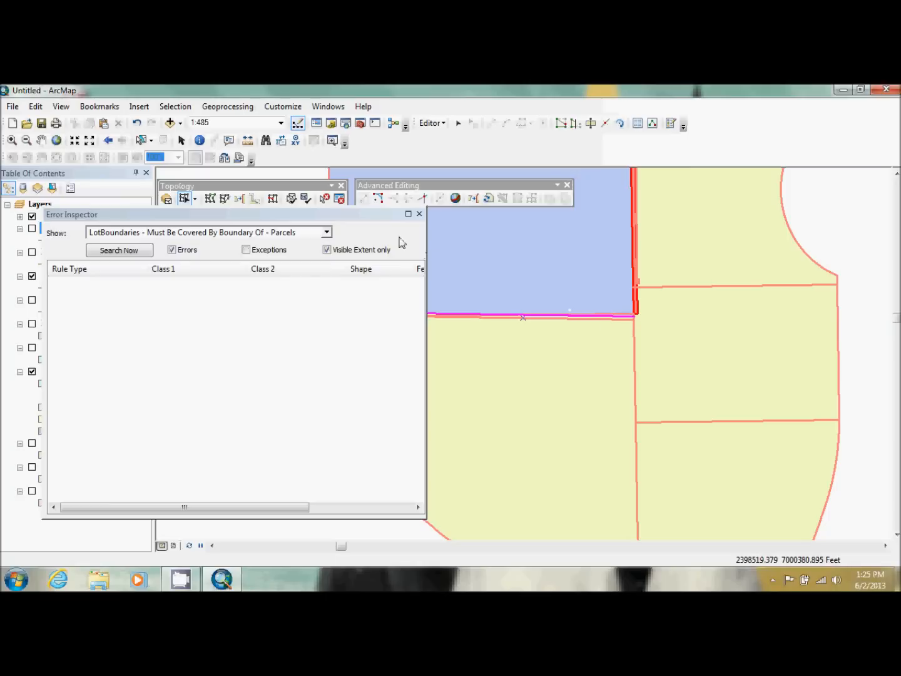
{"action": "left_click", "coordinate": [306, 199]}
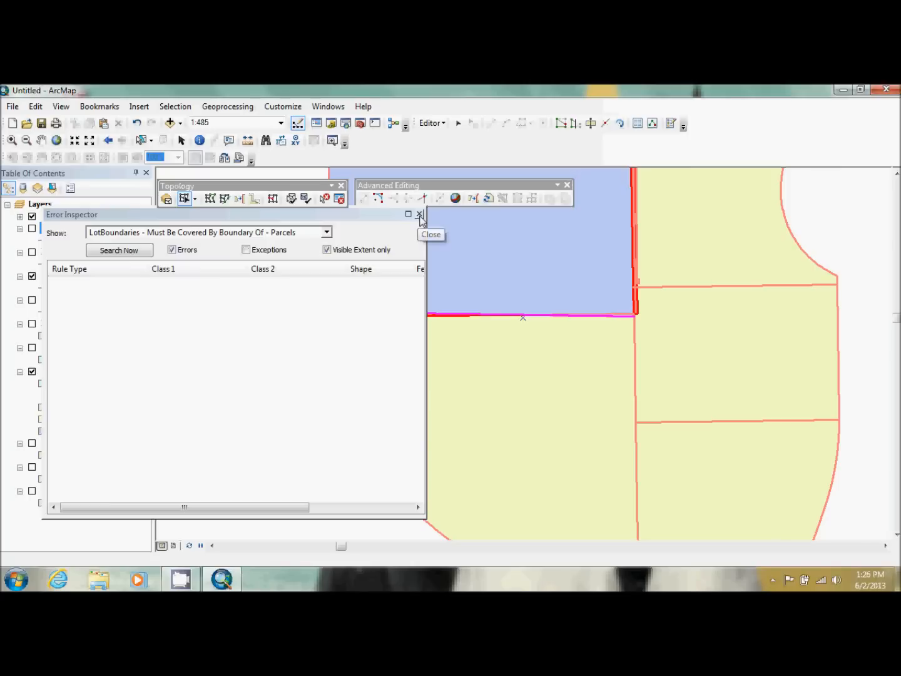
{"action": "left_click_drag", "start_coordinate": [347, 211], "coordinate": [670, 260]}
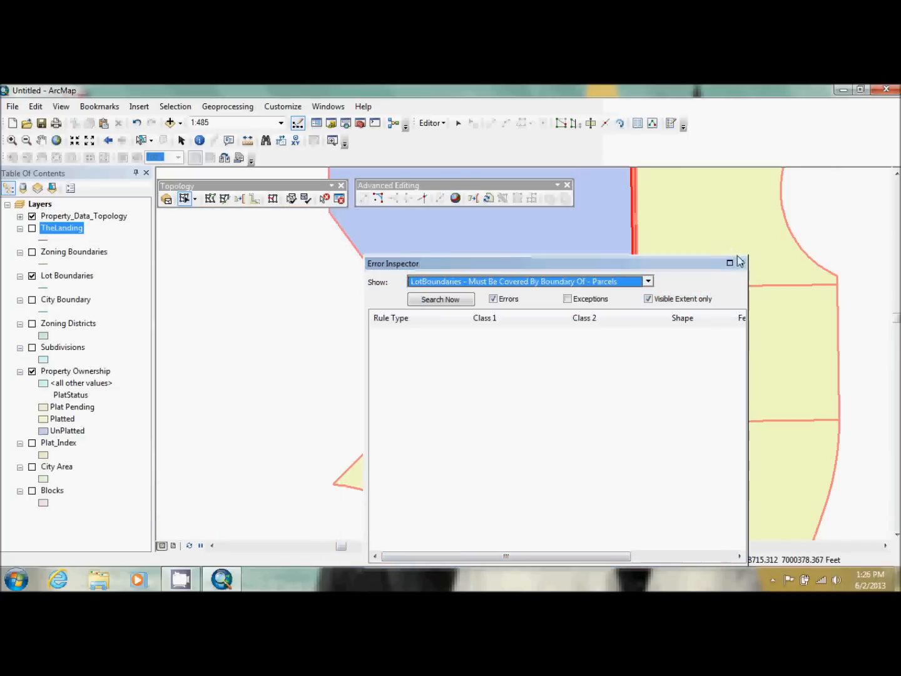
{"action": "left_click", "coordinate": [740, 262]}
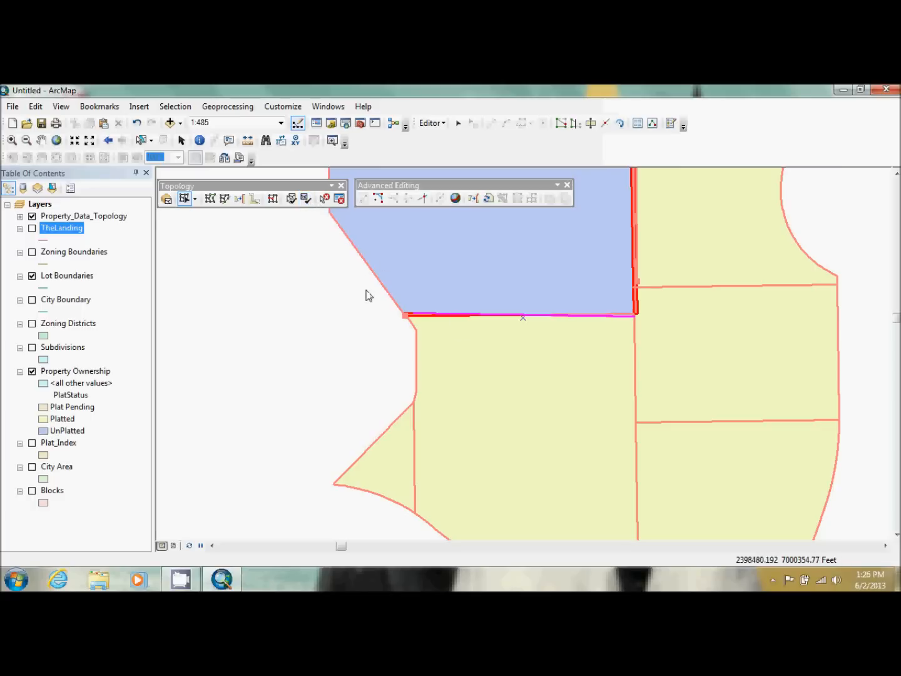
Shift the platted lot's west edge slightly east into the lot and validate the topology in the current extent.
{"action": "left_click", "coordinate": [346, 300]}
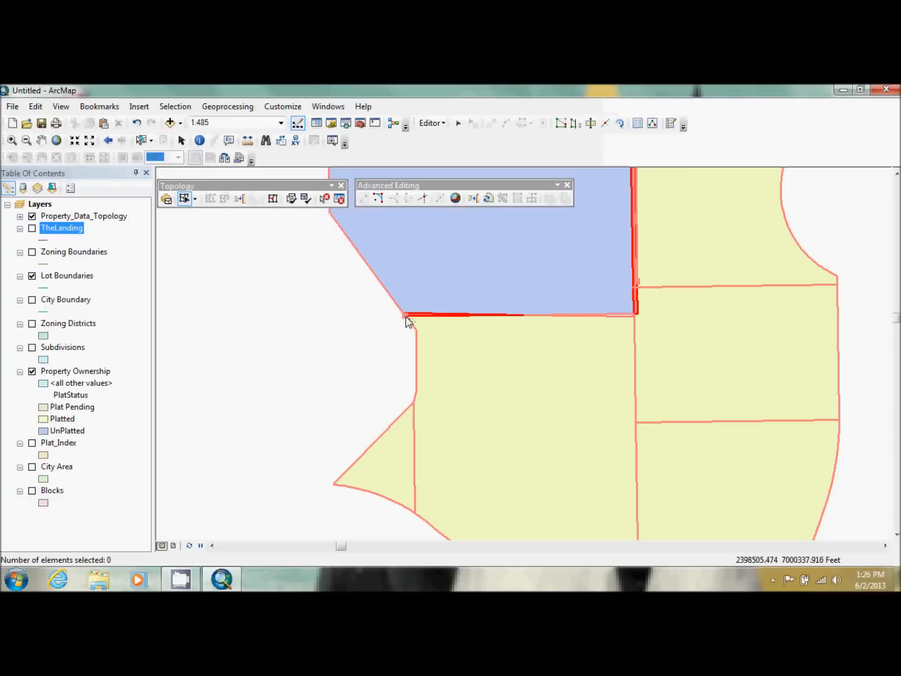
{"action": "left_click", "coordinate": [411, 325]}
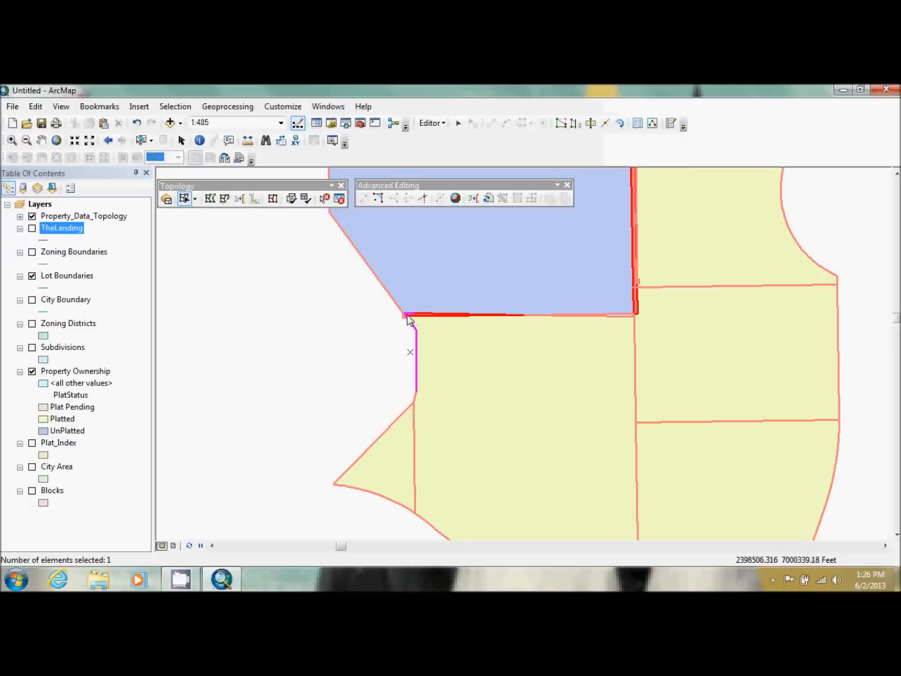
{"action": "left_click_drag", "start_coordinate": [408, 319], "coordinate": [409, 317]}
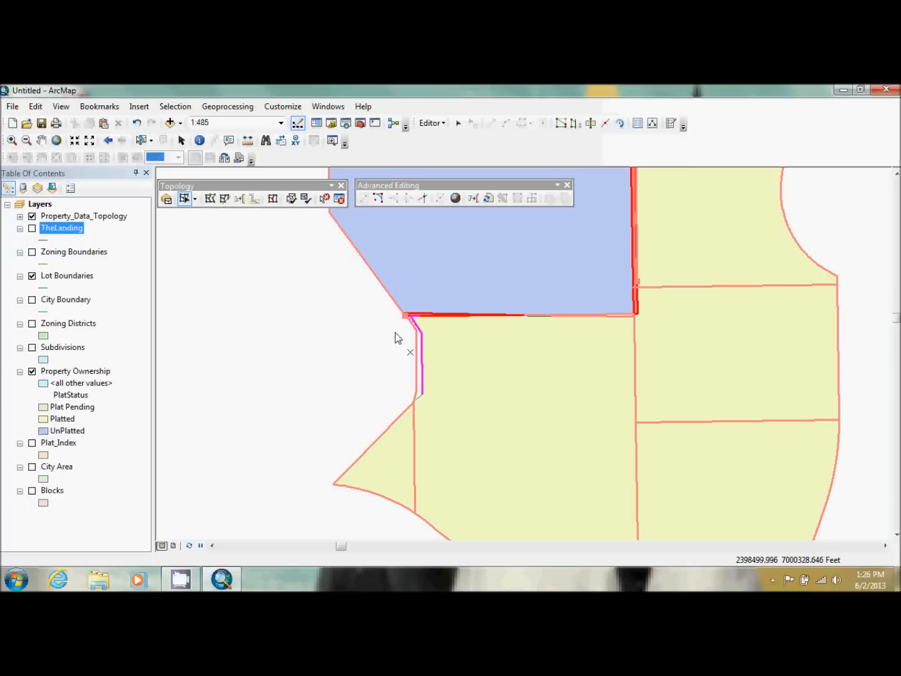
{"action": "left_click", "coordinate": [306, 199]}
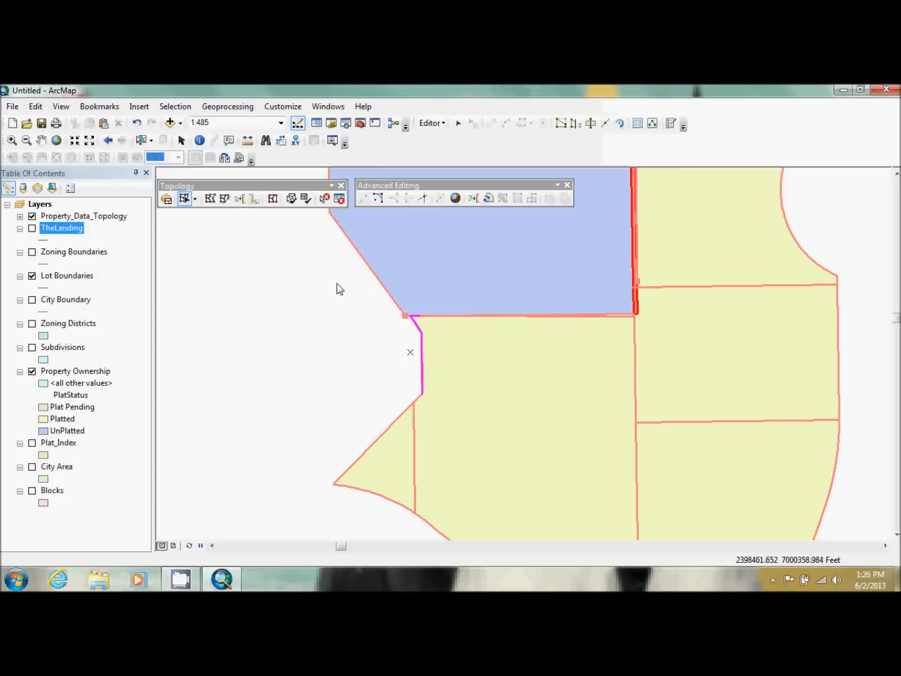
{"action": "left_click", "coordinate": [361, 334]}
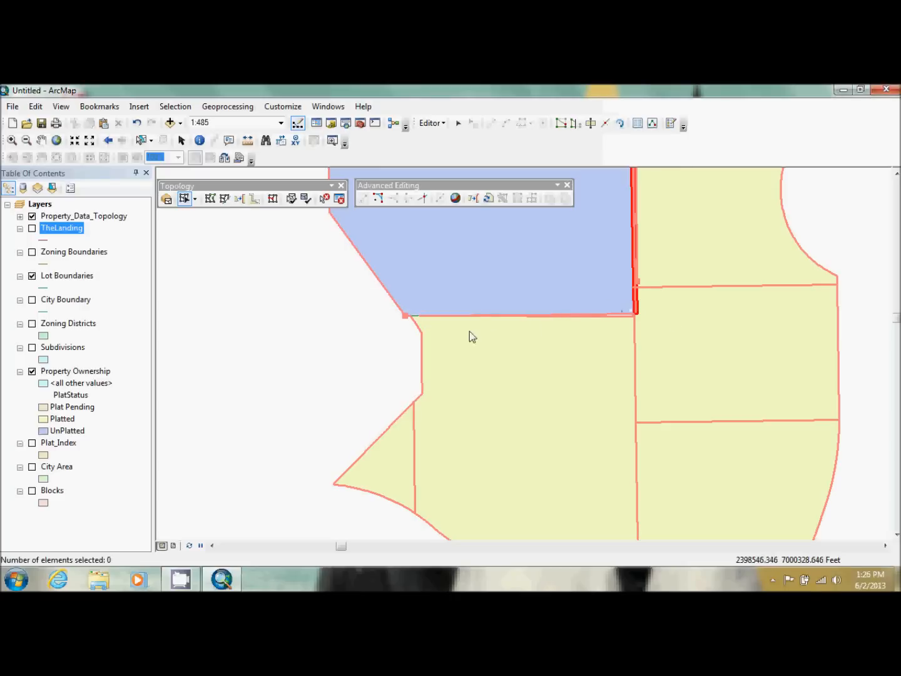
Nudge the platted lot's north edge further up to the unplatted parcel's south edge, validate the current extent, and undo the validation.
{"action": "left_click", "coordinate": [632, 321]}
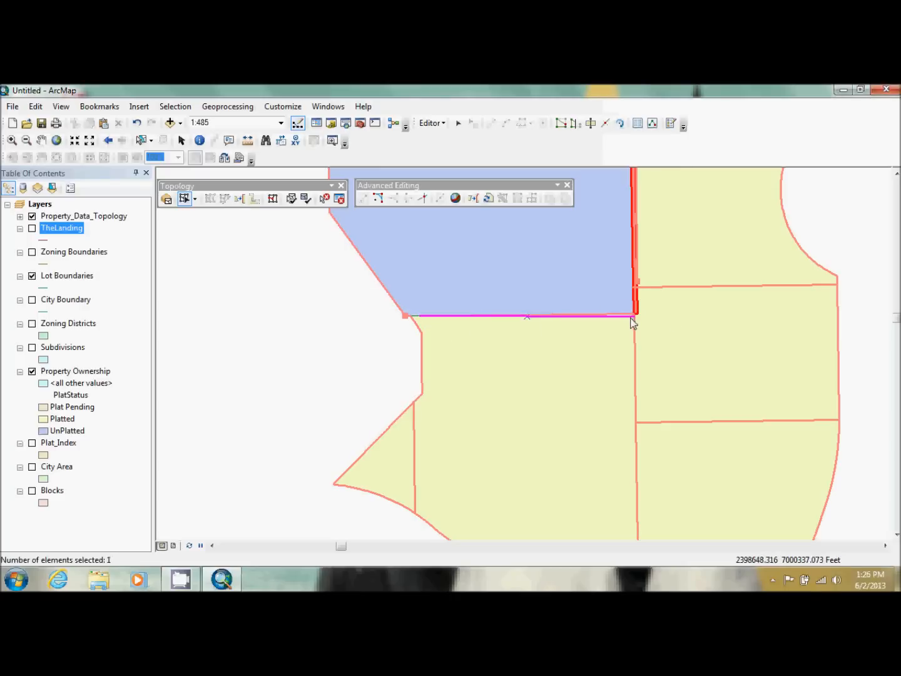
{"action": "left_click_drag", "start_coordinate": [633, 322], "coordinate": [634, 315]}
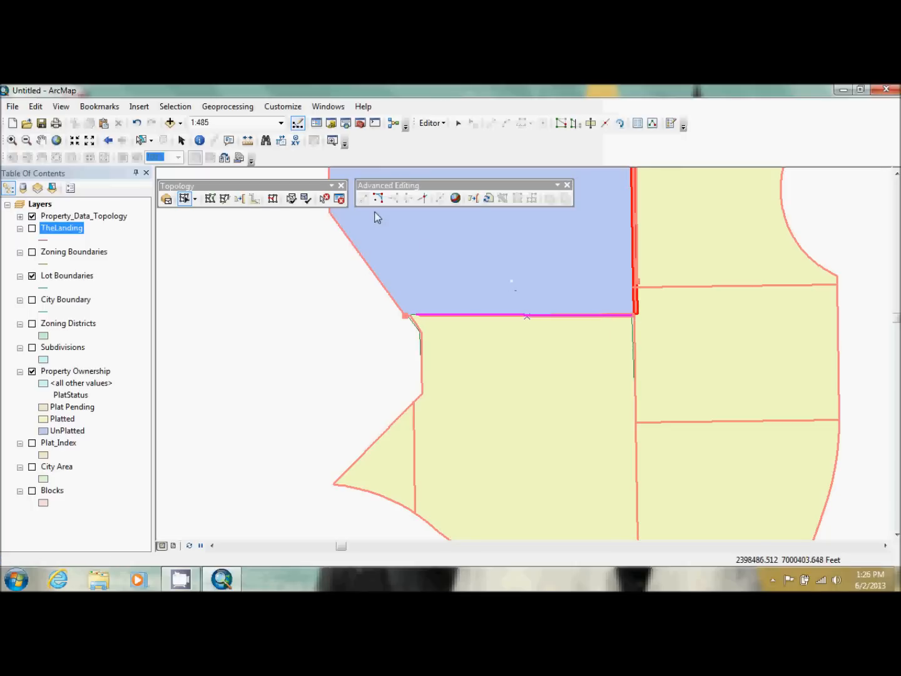
{"action": "left_click", "coordinate": [306, 199]}
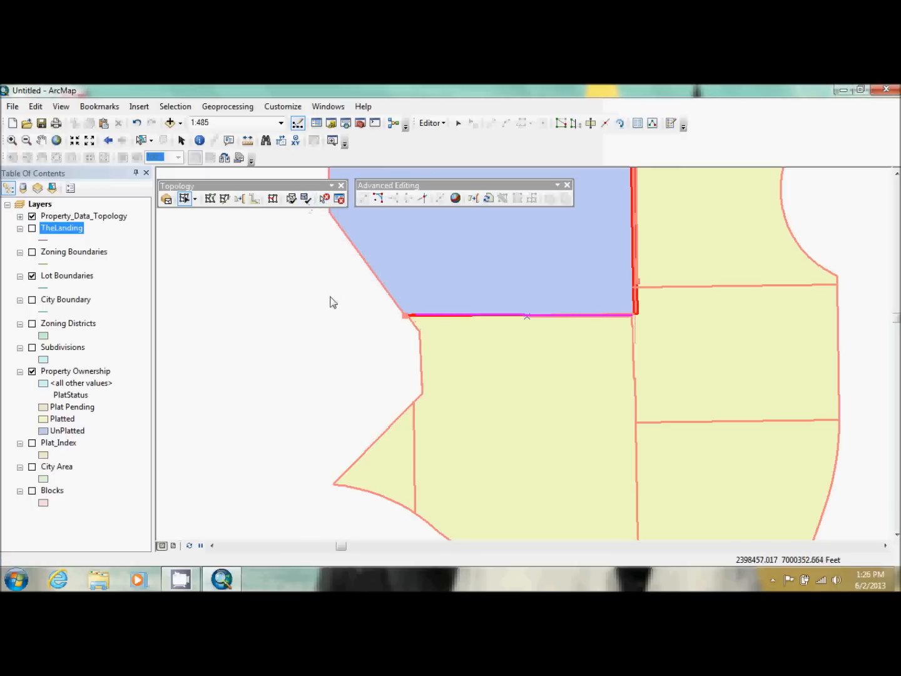
{"action": "left_click", "coordinate": [342, 313]}
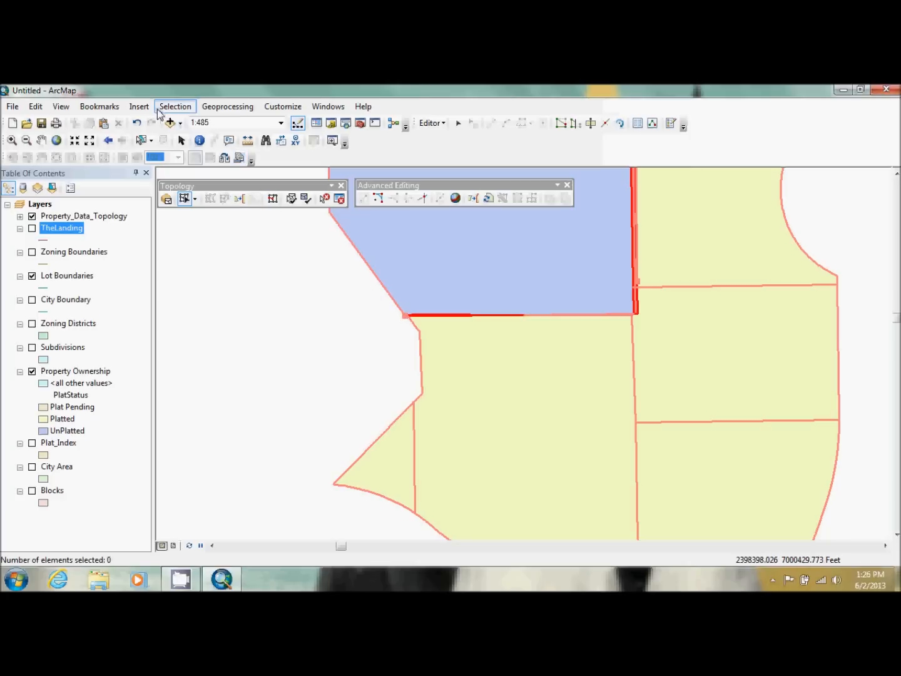
{"action": "left_click", "coordinate": [137, 123]}
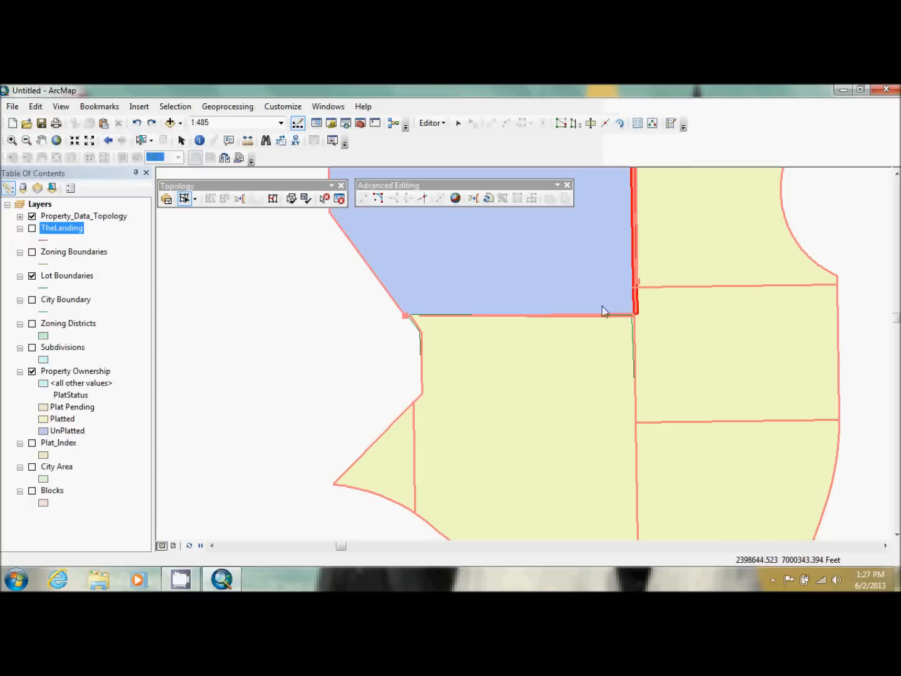
Merge the short overlap error at the unplatted parcel's southeast corner into the adjoining platted lot on its east side.
{"action": "left_click", "coordinate": [324, 199]}
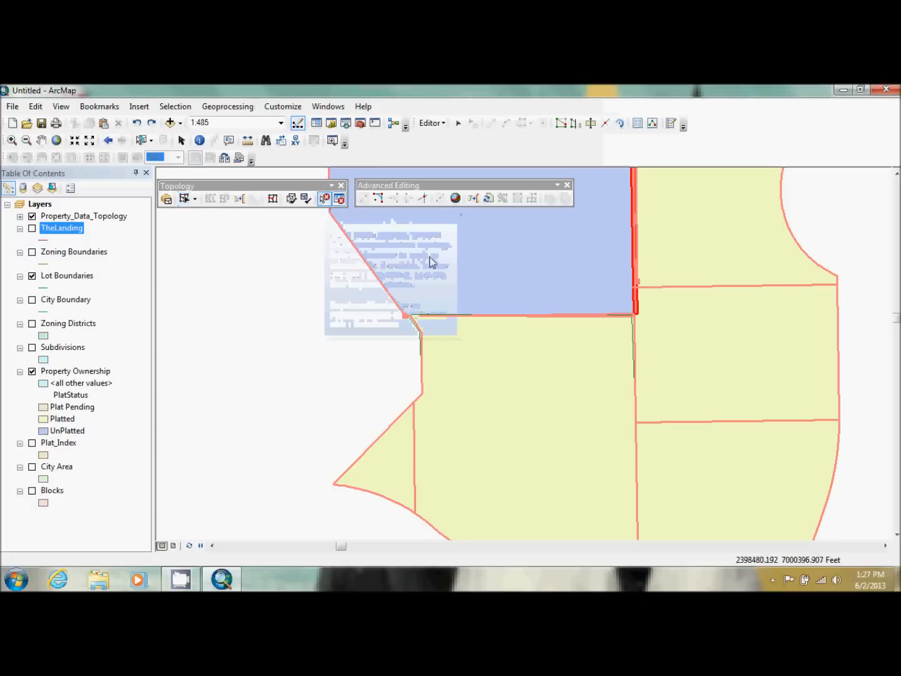
{"action": "left_click", "coordinate": [636, 307]}
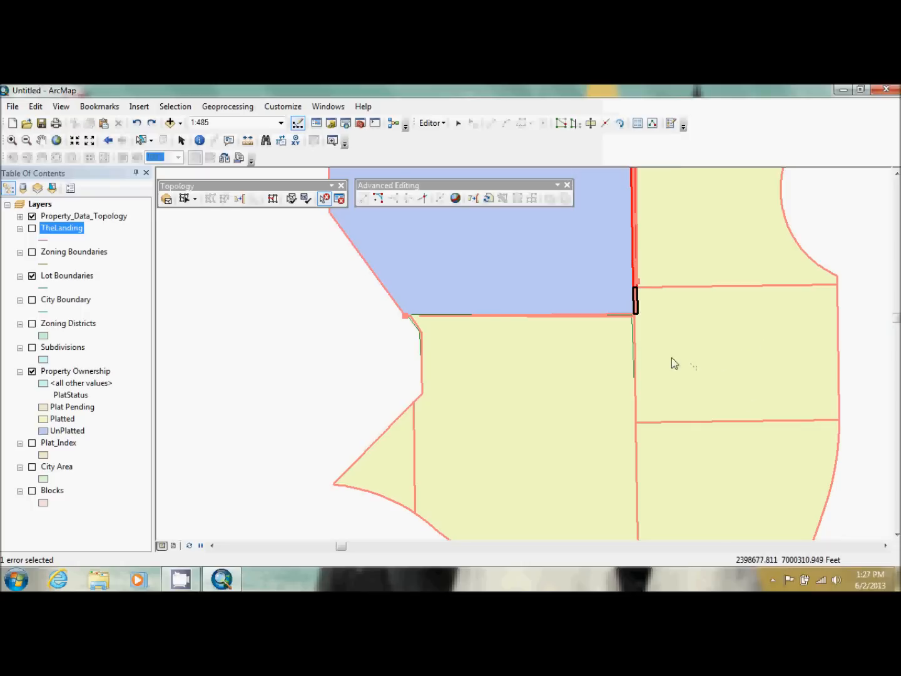
{"action": "right_click", "coordinate": [636, 303]}
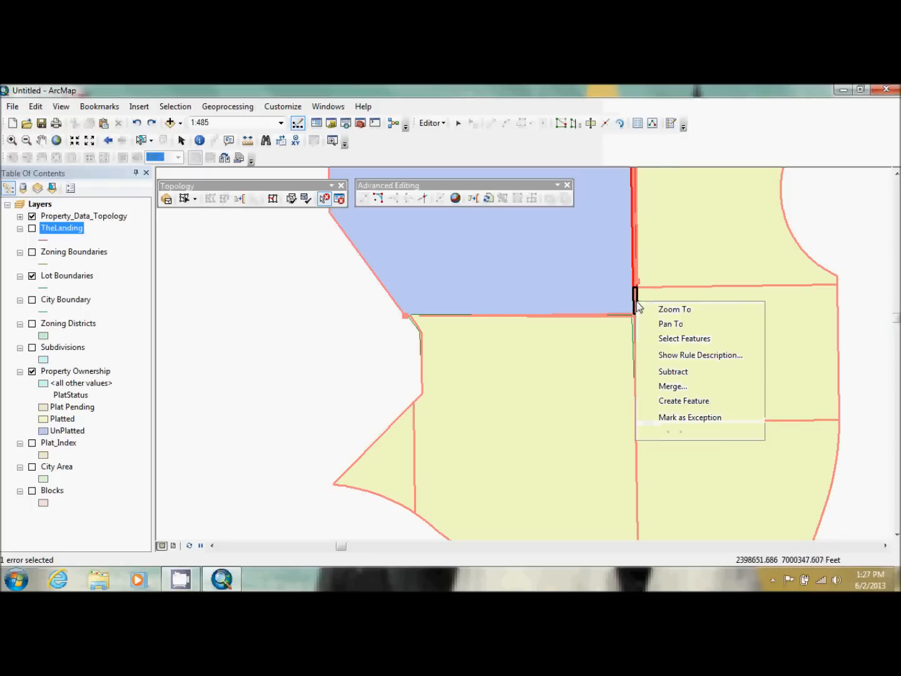
{"action": "left_click", "coordinate": [693, 387]}
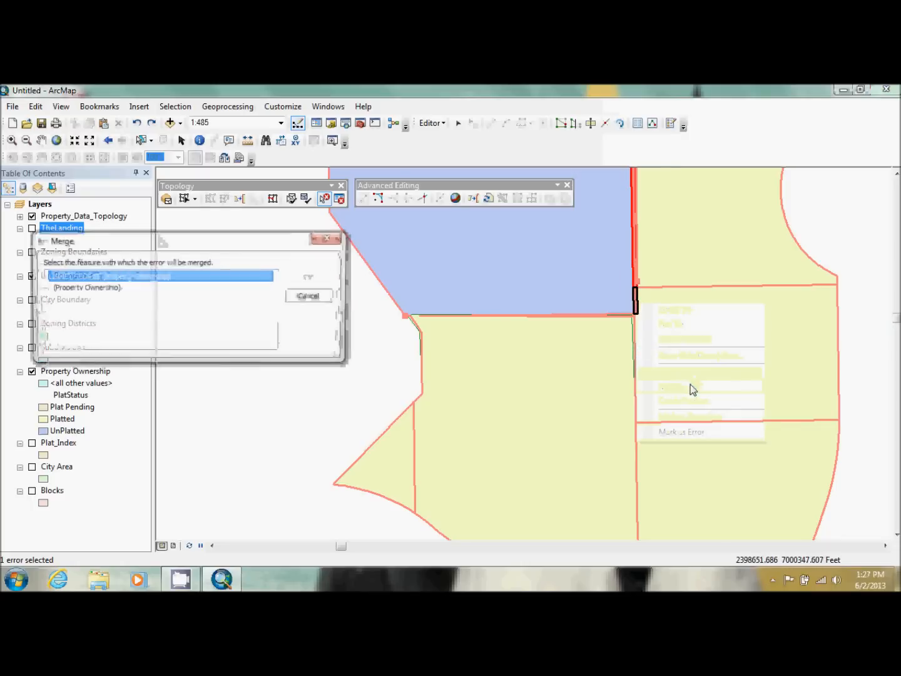
{"action": "left_click", "coordinate": [87, 280]}
{"action": "left_click", "coordinate": [89, 285]}
{"action": "left_click", "coordinate": [87, 280]}
{"action": "left_click", "coordinate": [90, 286]}
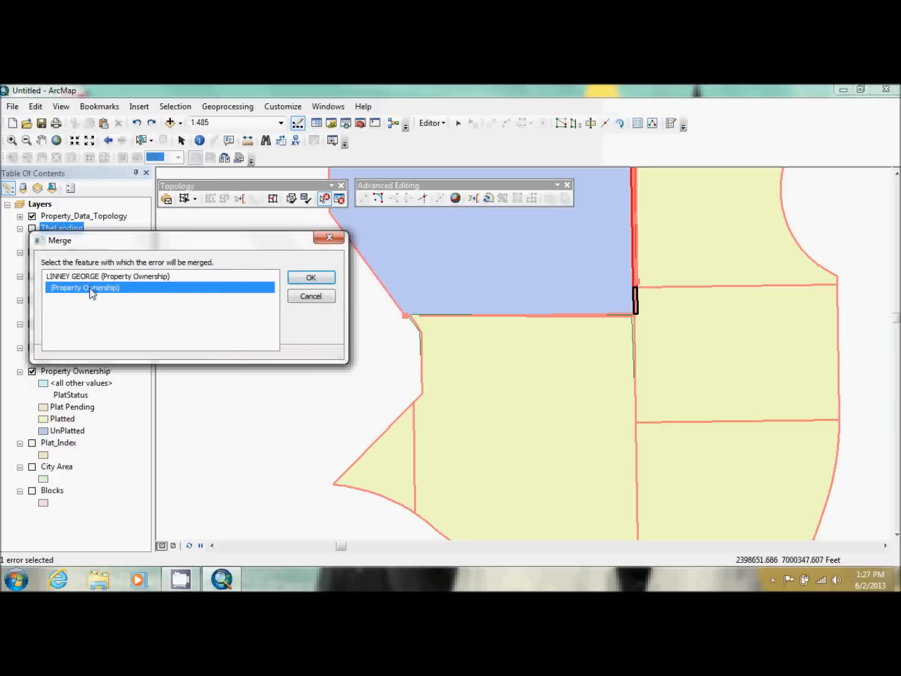
{"action": "left_click", "coordinate": [310, 278]}
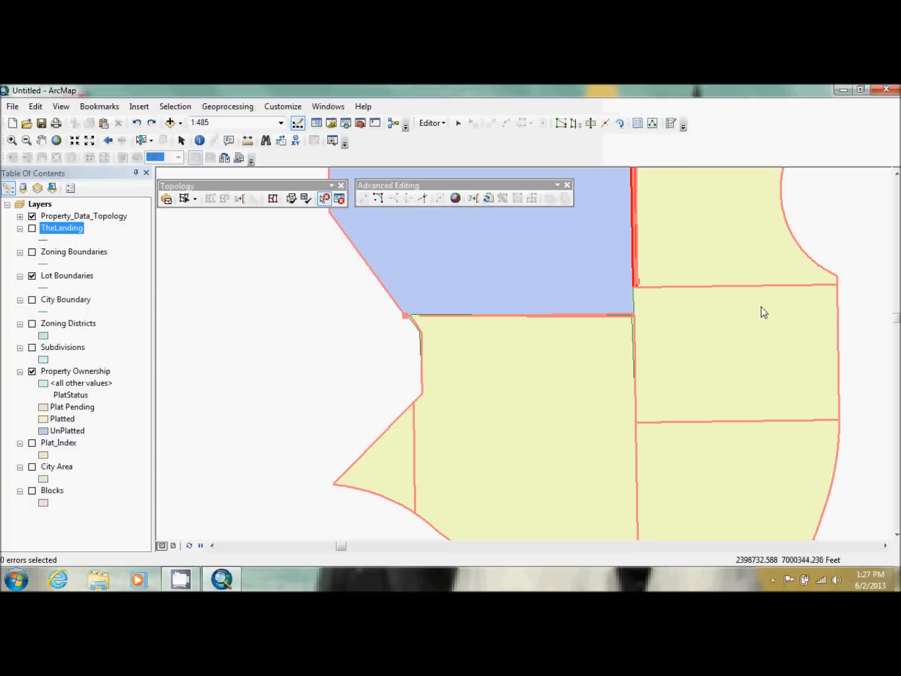
Merge the next overlap error north along the unplatted parcel's east edge into the neighbouring platted lot.
{"action": "left_click", "coordinate": [897, 174]}
{"action": "left_click", "coordinate": [897, 175]}
{"action": "left_click", "coordinate": [897, 175]}
{"action": "left_click", "coordinate": [896, 174]}
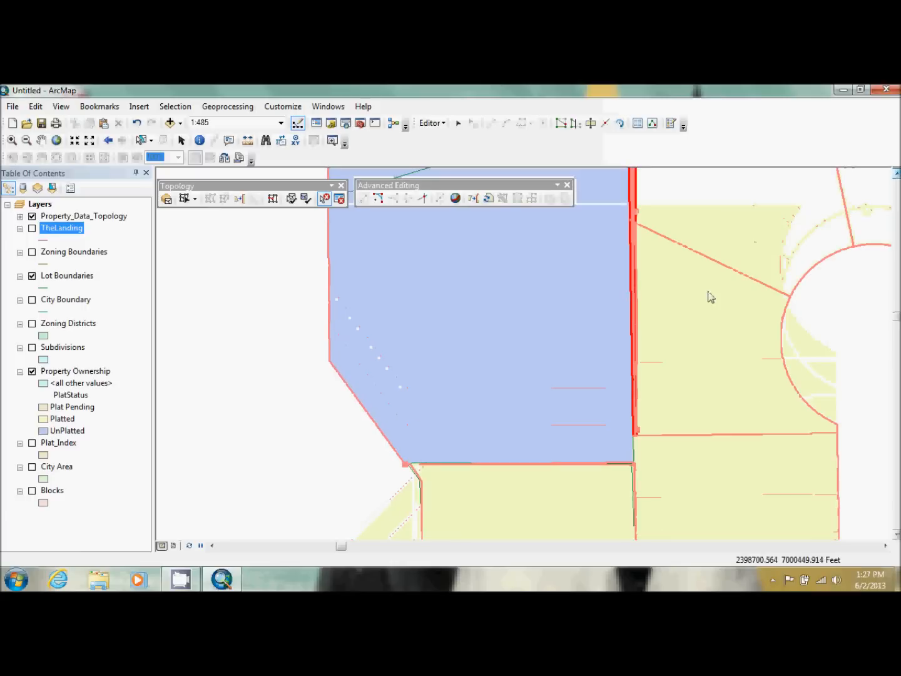
{"action": "left_click", "coordinate": [636, 334]}
{"action": "right_click", "coordinate": [636, 334]}
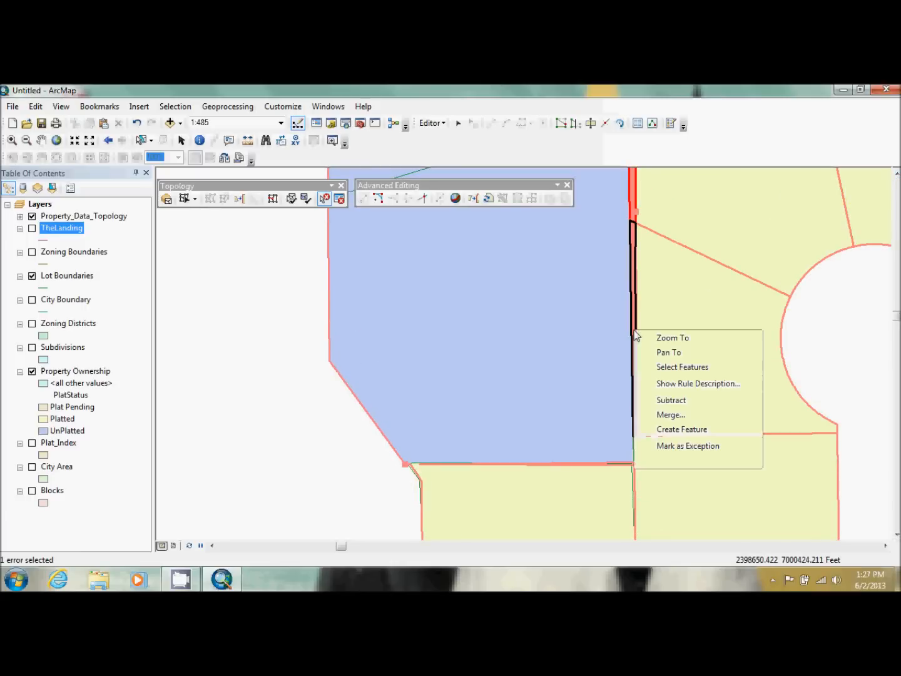
{"action": "left_click", "coordinate": [676, 417]}
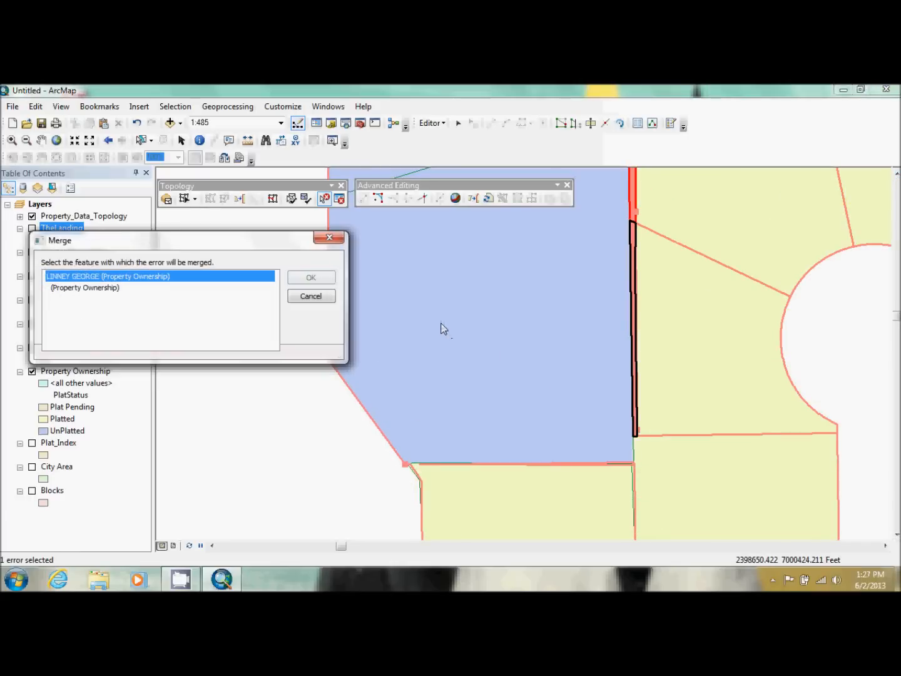
{"action": "left_click", "coordinate": [107, 289]}
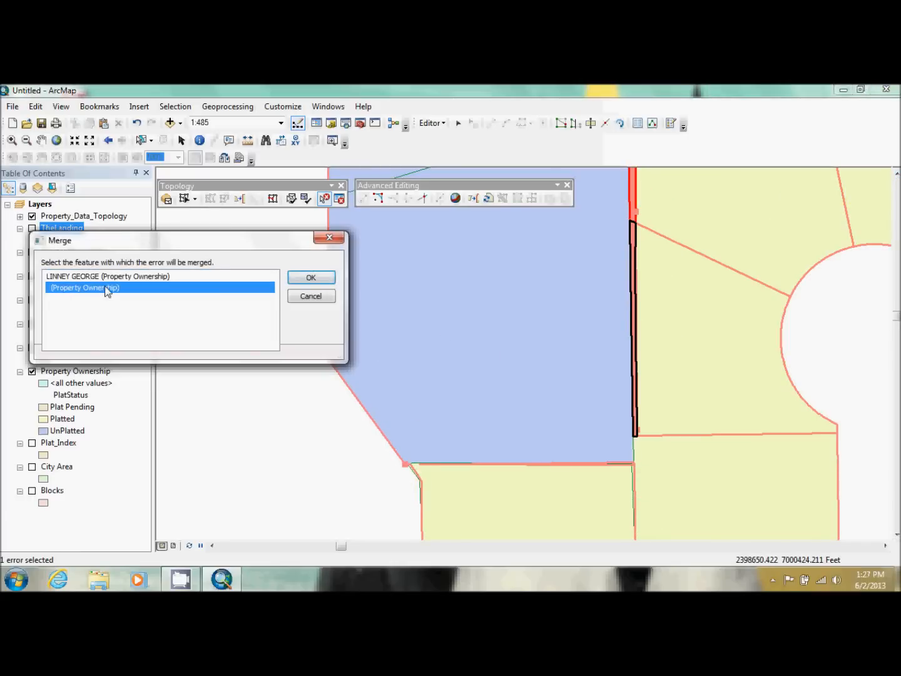
{"action": "left_click", "coordinate": [311, 278]}
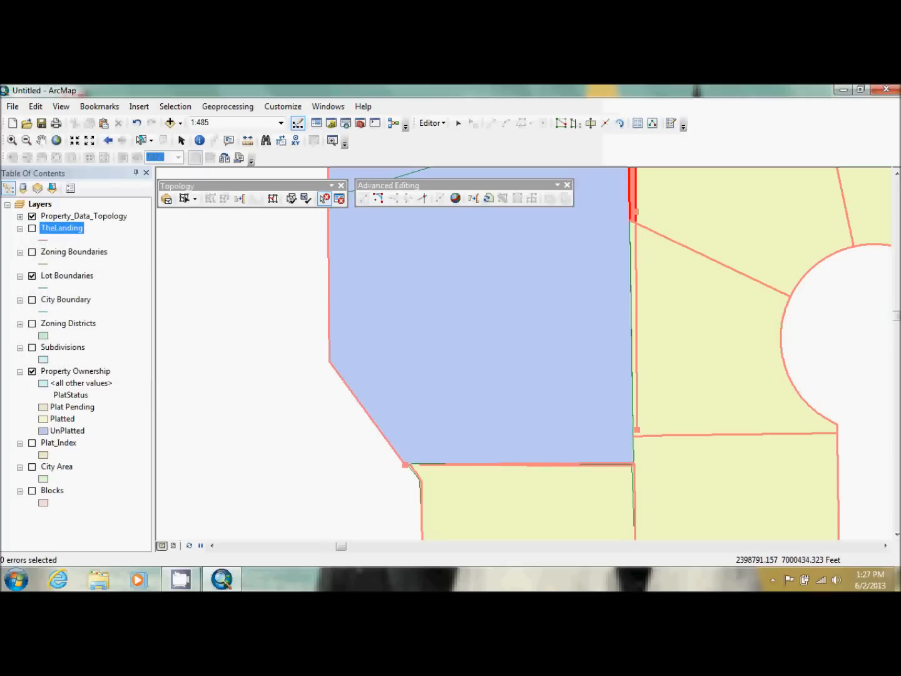
Merge the northernmost overlap error on the unplatted parcel's east edge into the platted lot northwest of the cul-de-sac.
{"action": "left_click", "coordinate": [897, 175]}
{"action": "left_click", "coordinate": [896, 175]}
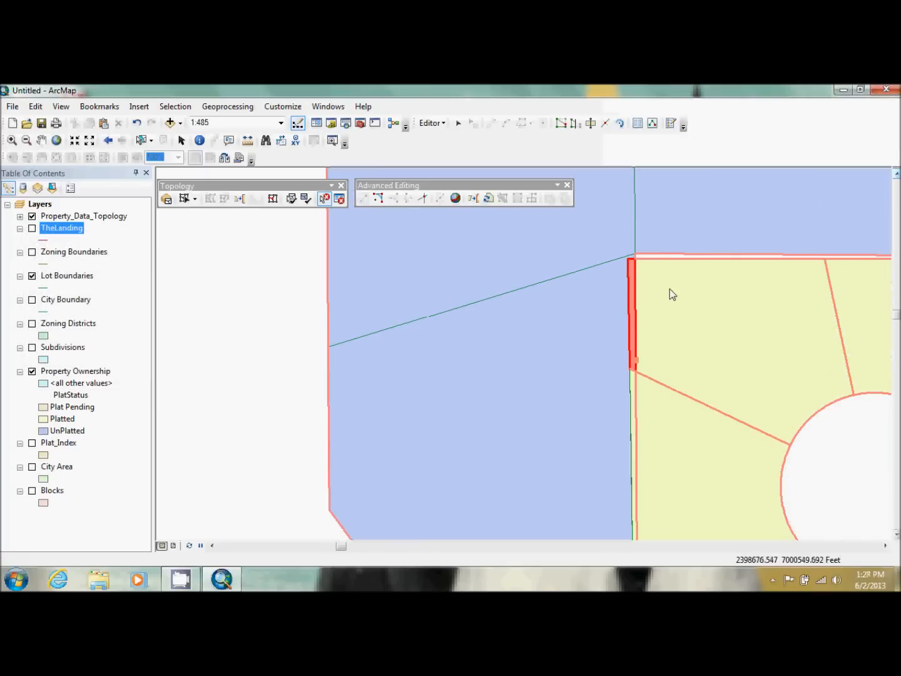
{"action": "left_click", "coordinate": [629, 311]}
{"action": "right_click", "coordinate": [628, 312]}
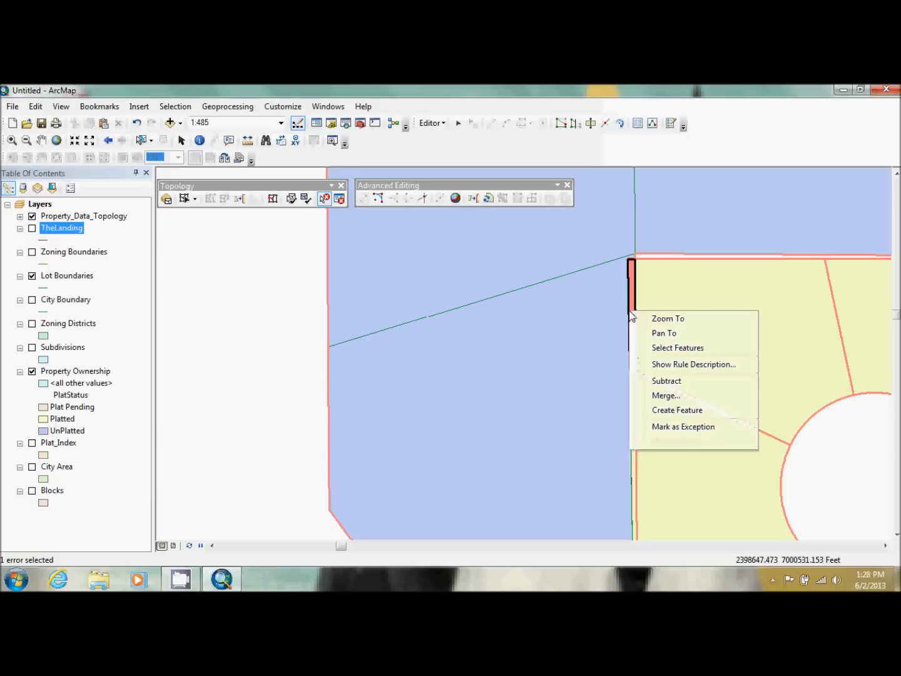
{"action": "left_click", "coordinate": [698, 404]}
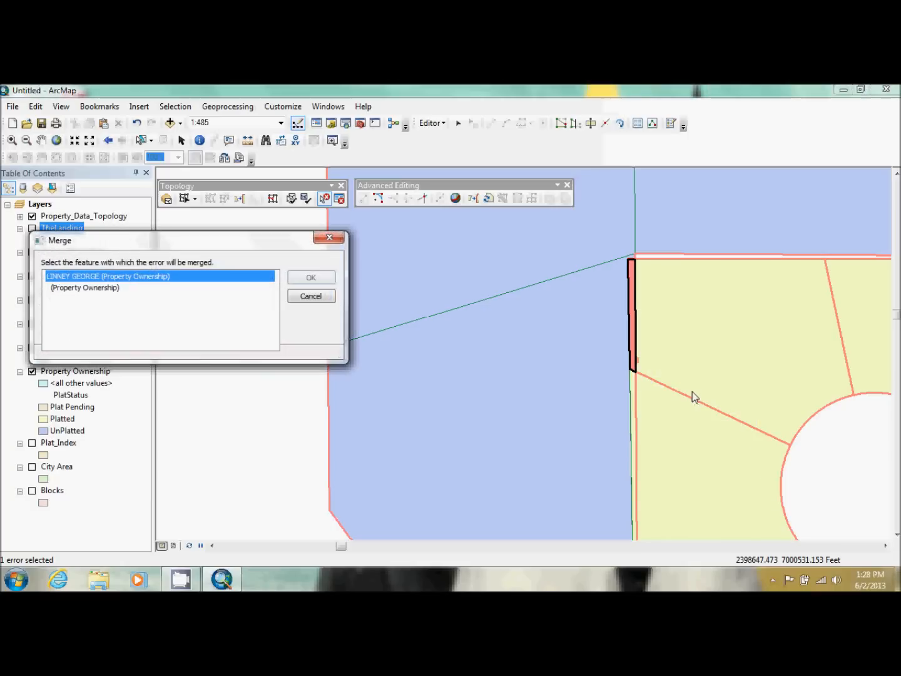
{"action": "left_click", "coordinate": [99, 279]}
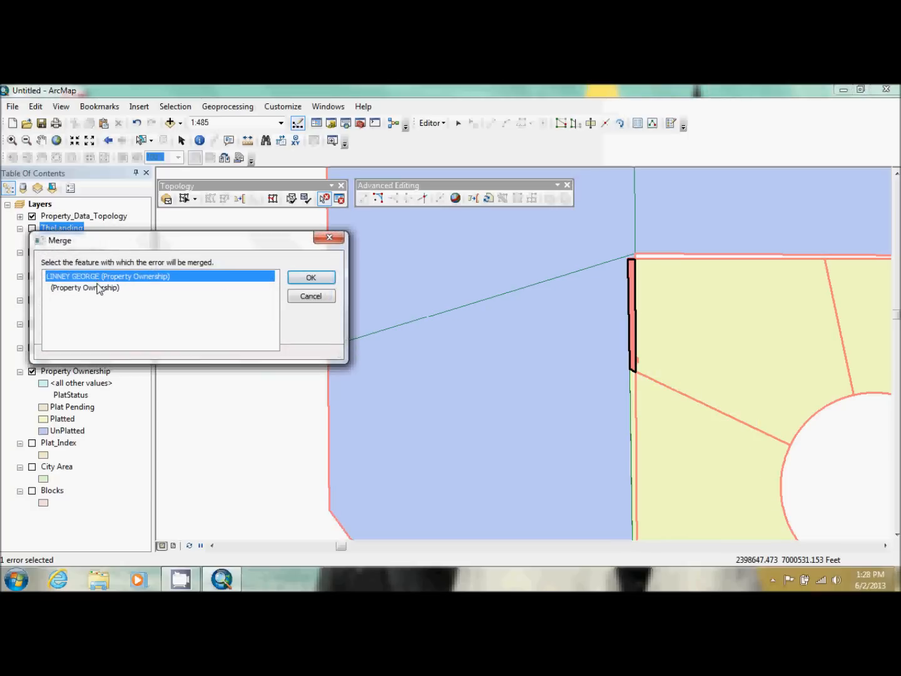
{"action": "left_click", "coordinate": [99, 287]}
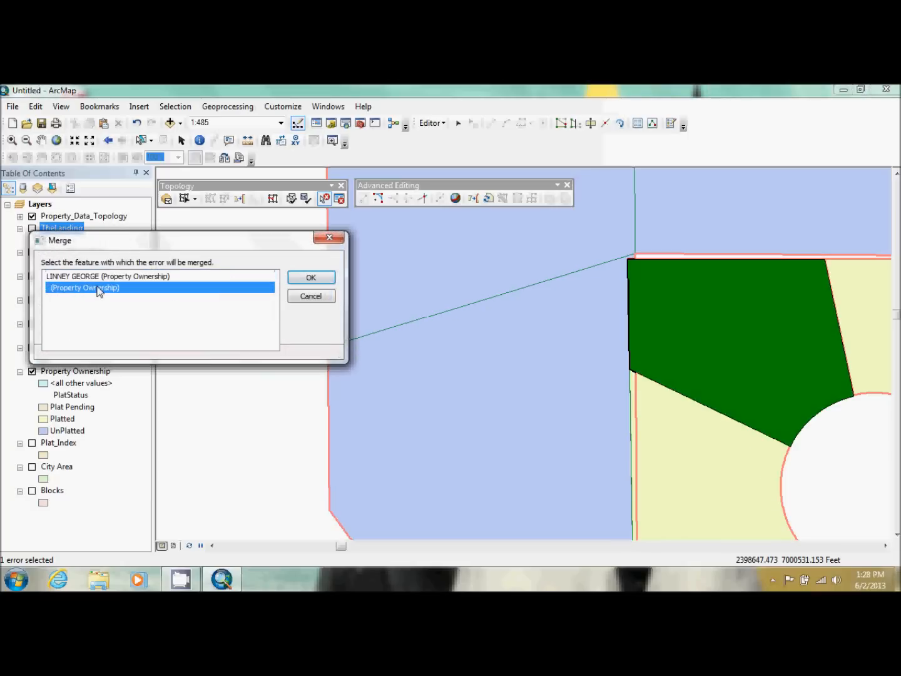
{"action": "left_click", "coordinate": [309, 277]}
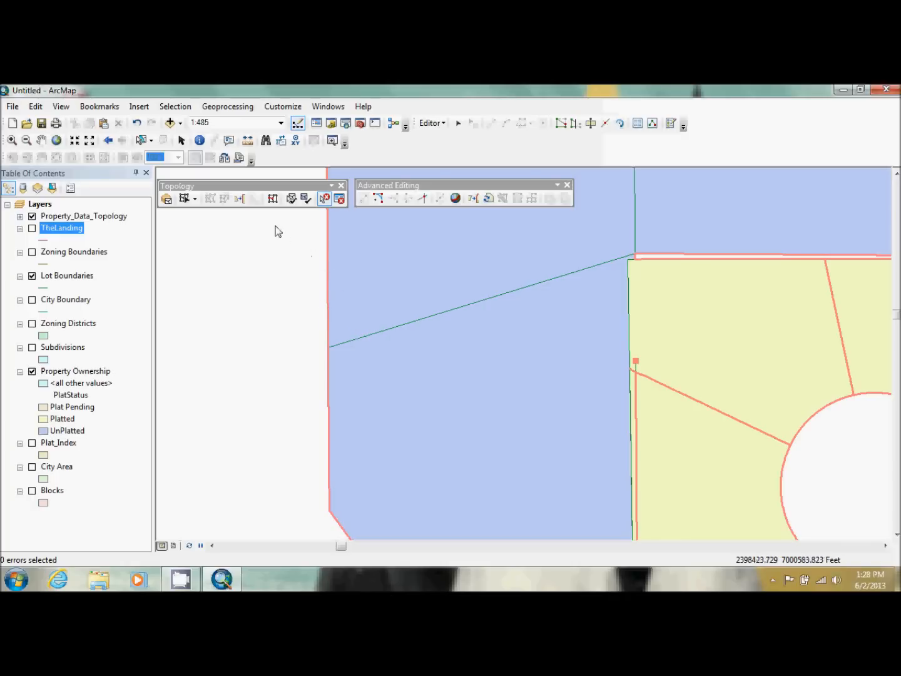
Go to the Topology6 bookmark and search the Error Inspector for LotBoundaries - Must Not Have Dangles errors within the visible extent.
{"action": "left_click", "coordinate": [101, 106]}
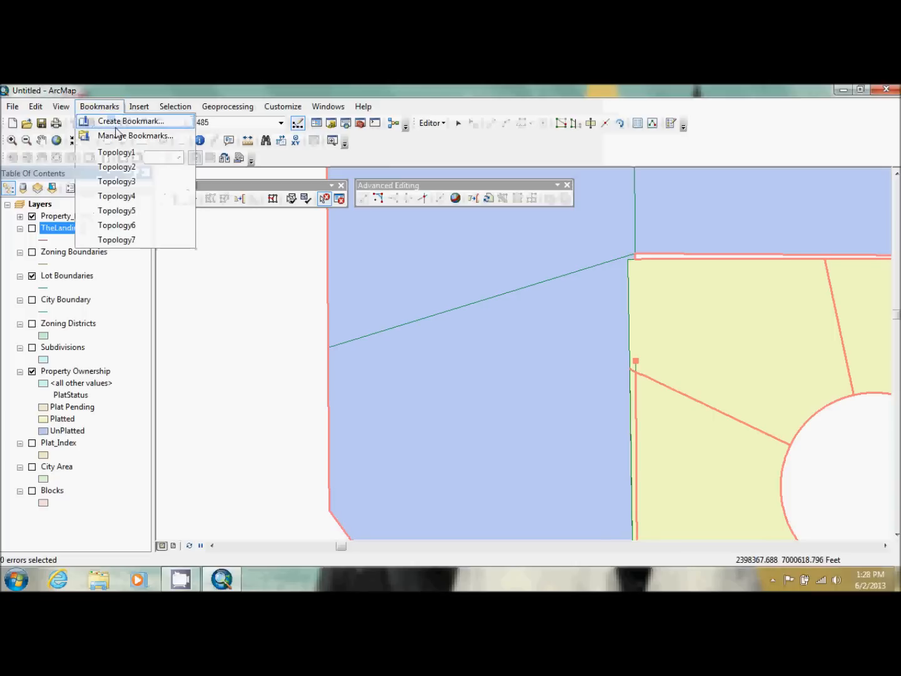
{"action": "left_click", "coordinate": [117, 225]}
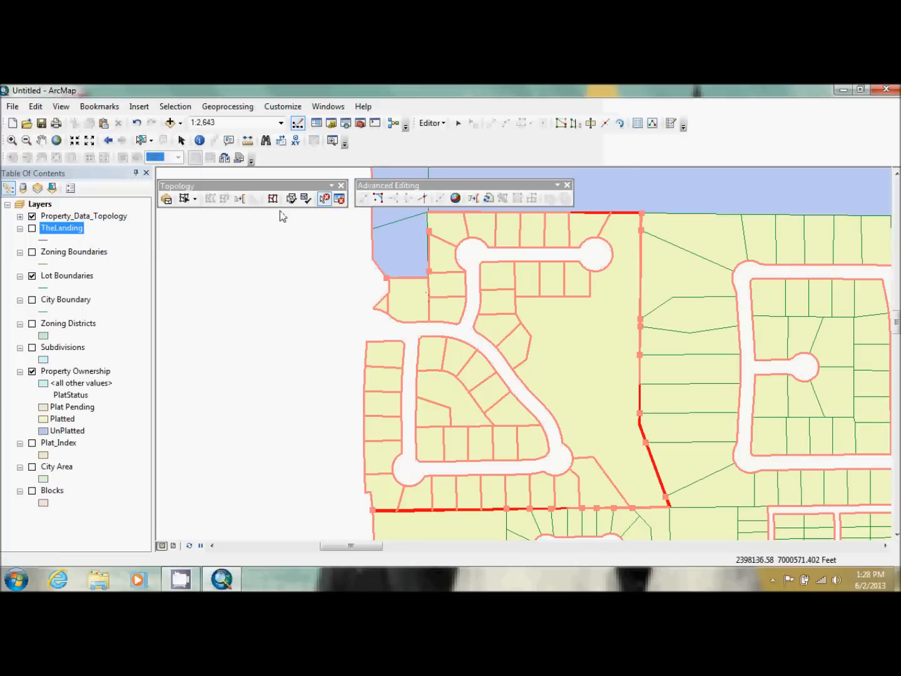
{"action": "left_click", "coordinate": [340, 199]}
{"action": "left_click", "coordinate": [634, 286]}
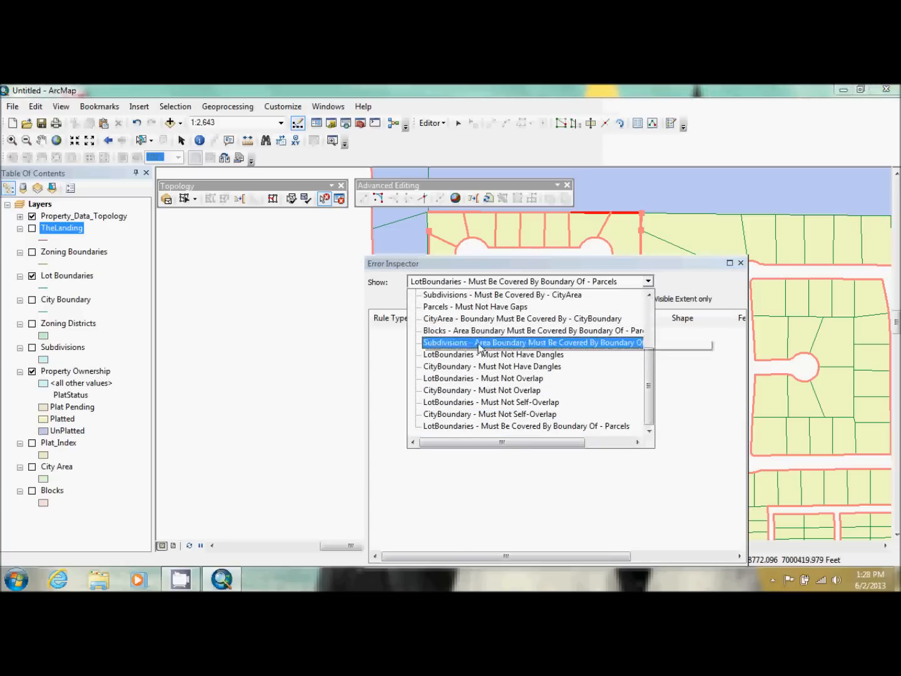
{"action": "scroll", "coordinate": [483, 360], "scroll_direction": "up", "scroll_amount": 2}
{"action": "scroll", "coordinate": [483, 359], "scroll_direction": "up", "scroll_amount": 1}
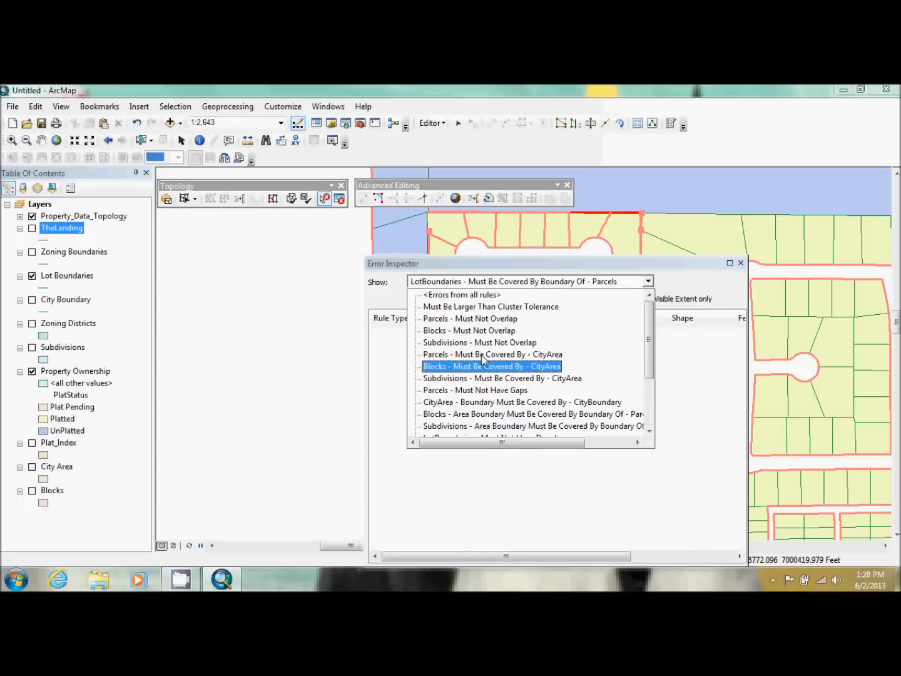
{"action": "scroll", "coordinate": [502, 382], "scroll_direction": "down", "scroll_amount": 1}
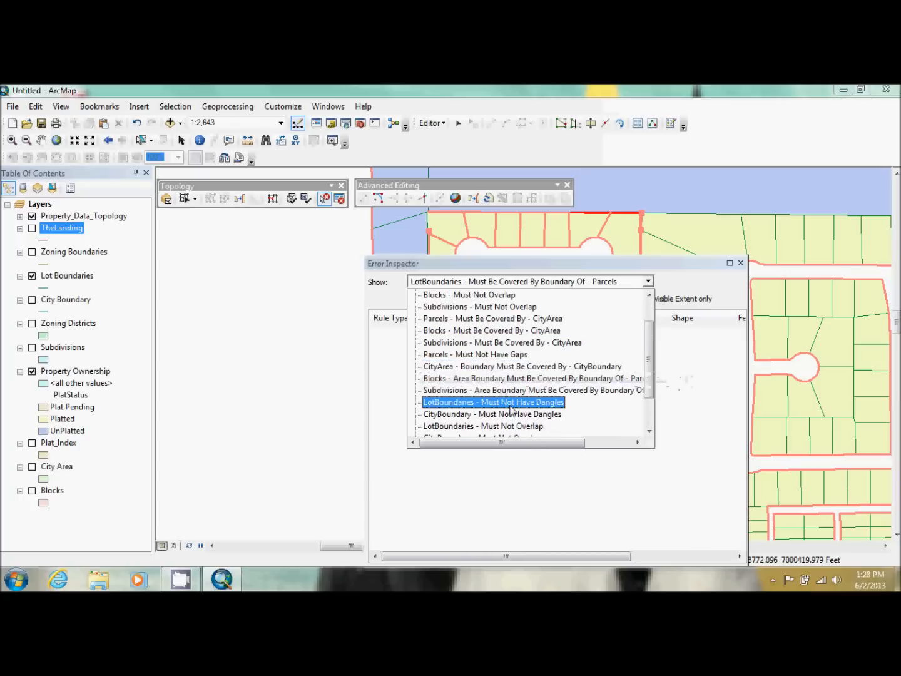
{"action": "left_click", "coordinate": [513, 403]}
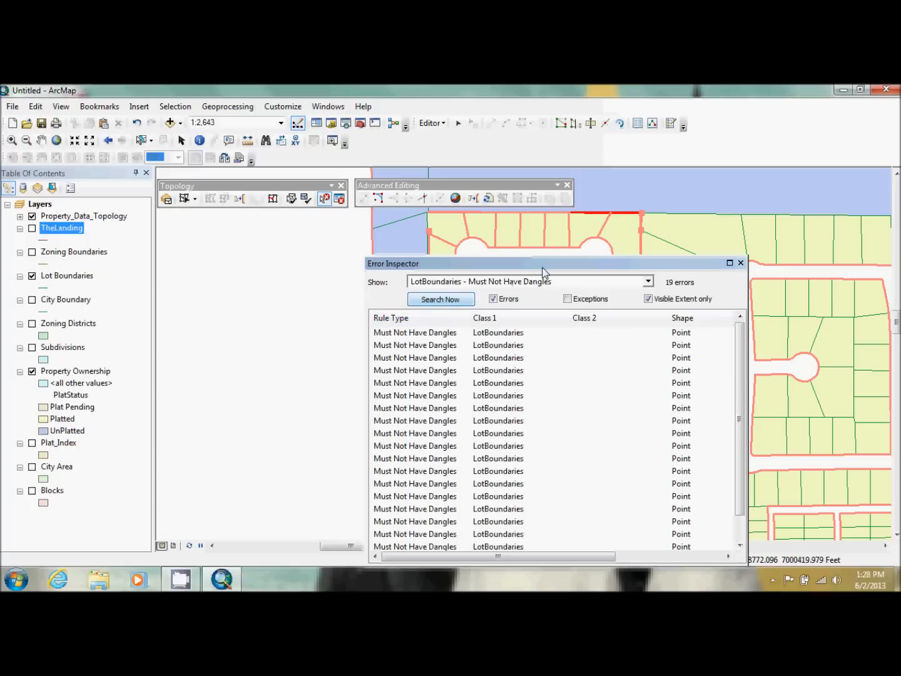
{"action": "left_click_drag", "start_coordinate": [543, 270], "coordinate": [845, 206]}
Select all listed lot boundary dangle errors and extend them with a maximum distance of 10.
{"action": "left_click", "coordinate": [754, 273]}
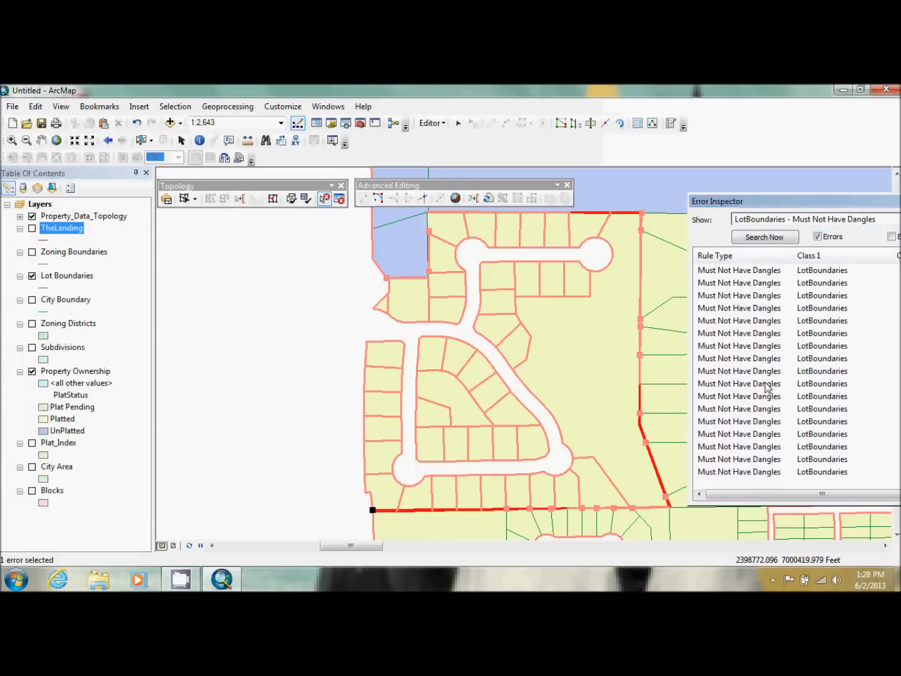
{"action": "left_click", "coordinate": [717, 473], "text": "shift"}
{"action": "right_click", "coordinate": [747, 366]}
{"action": "left_click", "coordinate": [771, 442]}
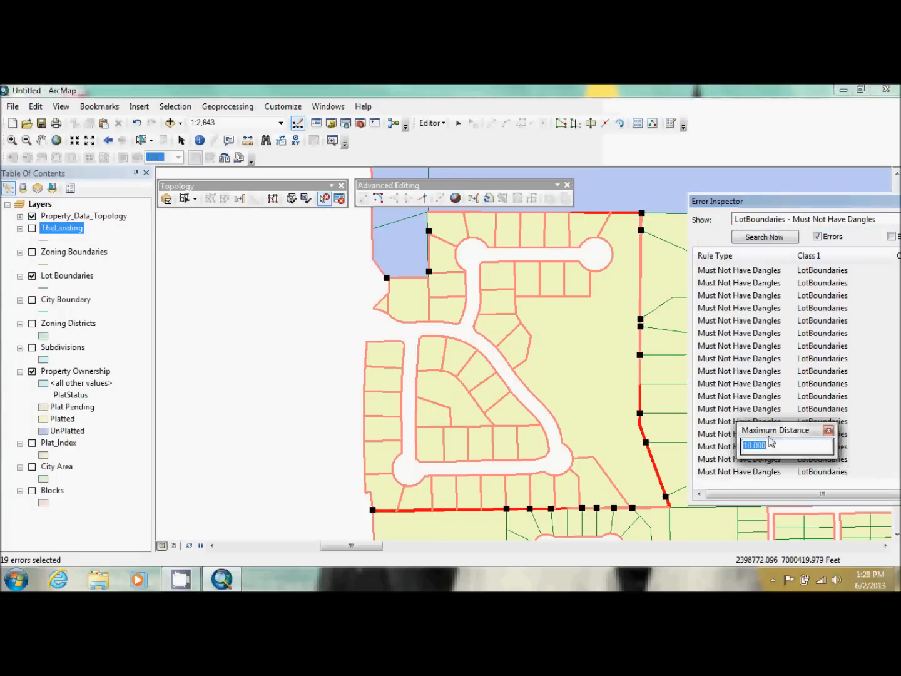
{"action": "key", "text": "Return"}
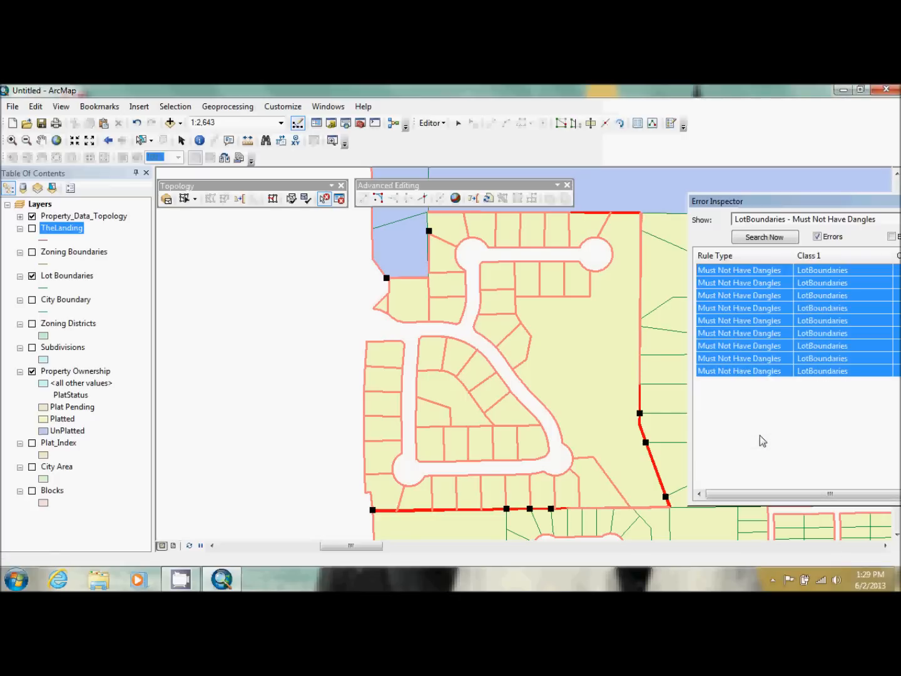
Trim the remaining lot boundary dangles with a maximum distance of 10.
{"action": "right_click", "coordinate": [777, 345]}
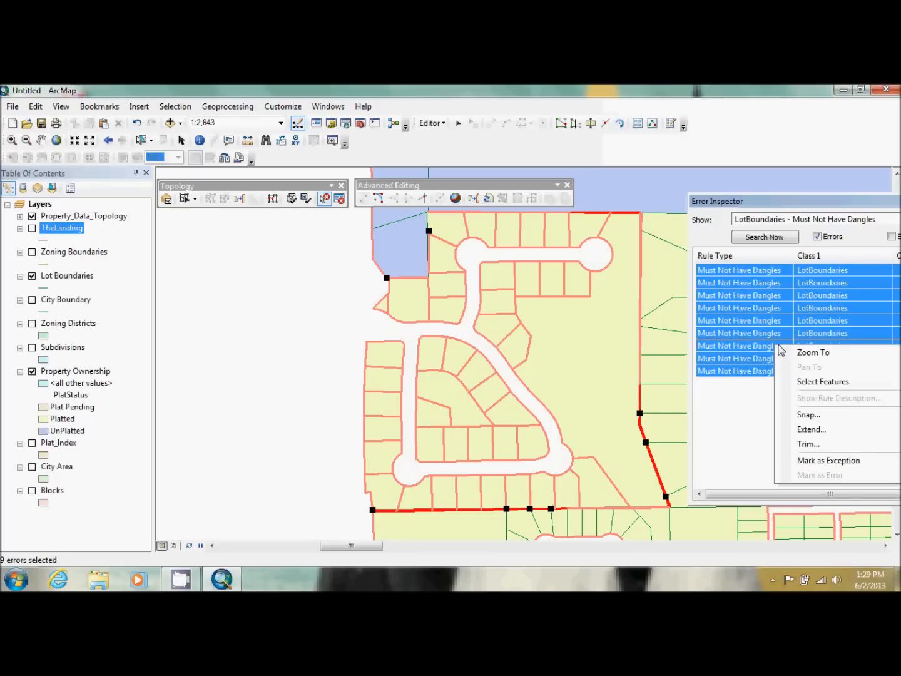
{"action": "left_click", "coordinate": [806, 443]}
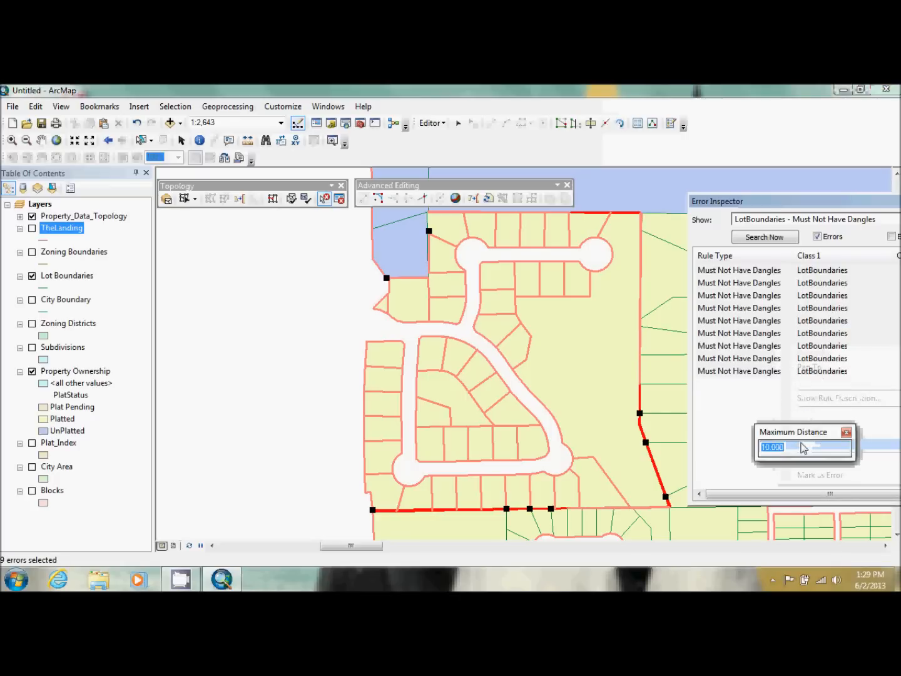
{"action": "key", "text": "Return"}
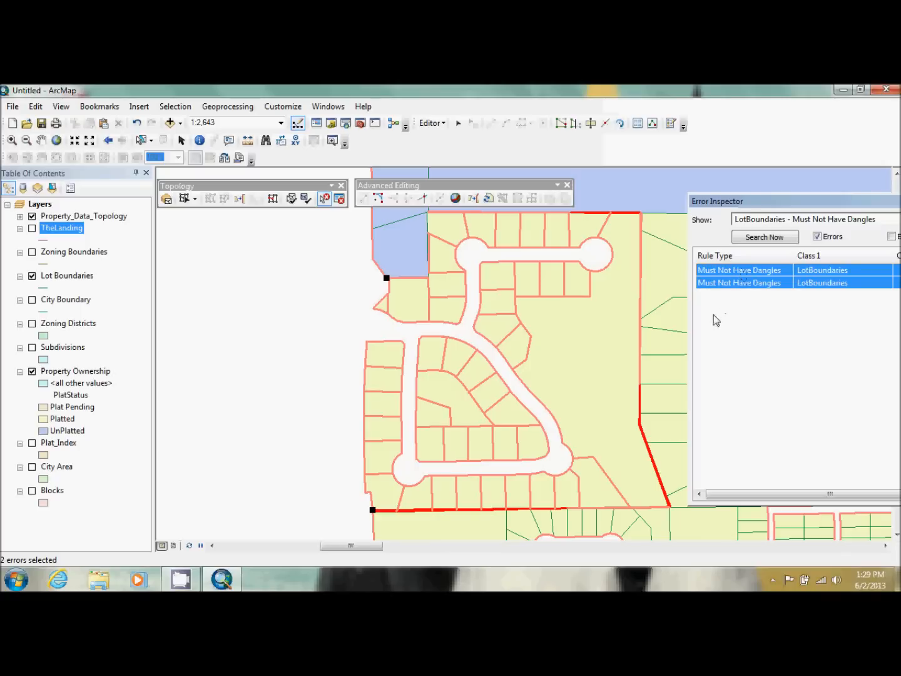
Zoom in closely on the remaining lot boundary dangle at the subdivision's southwest corner to examine it, and return to the previous extent.
{"action": "right_click", "coordinate": [739, 274]}
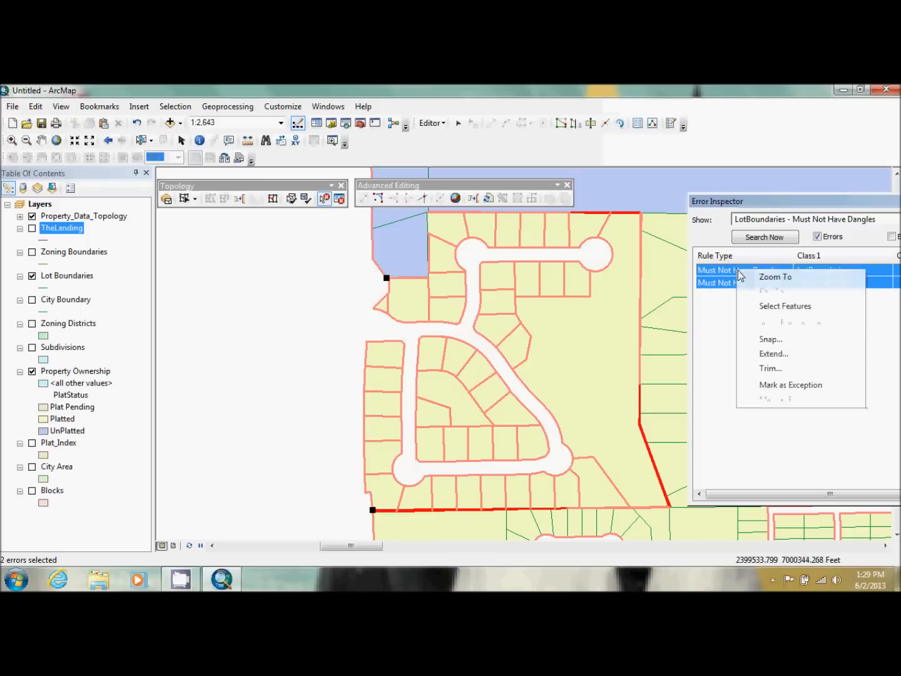
{"action": "left_click", "coordinate": [752, 277]}
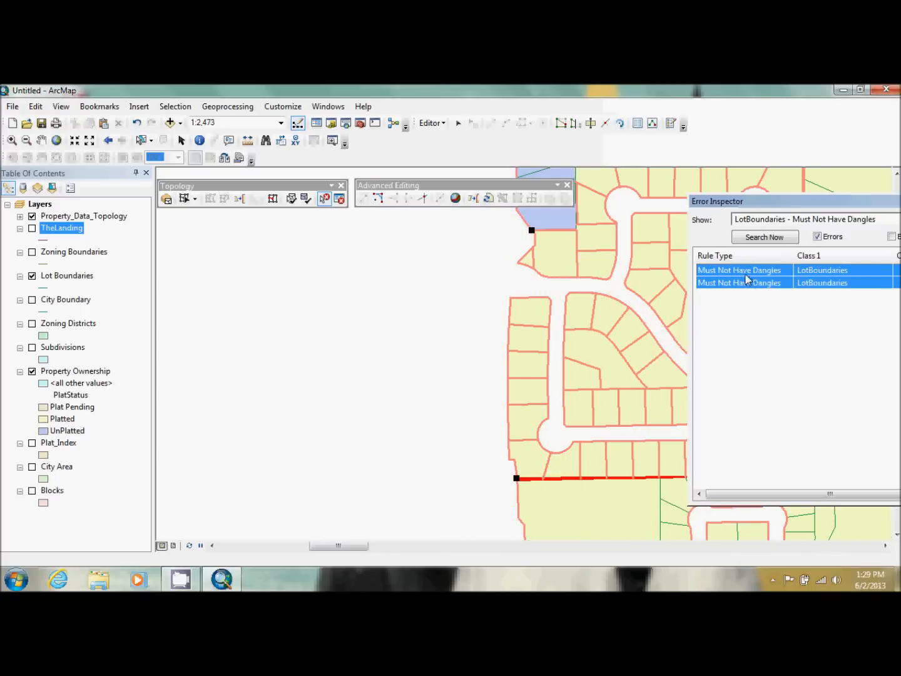
{"action": "right_click", "coordinate": [746, 278]}
{"action": "left_click", "coordinate": [761, 295]}
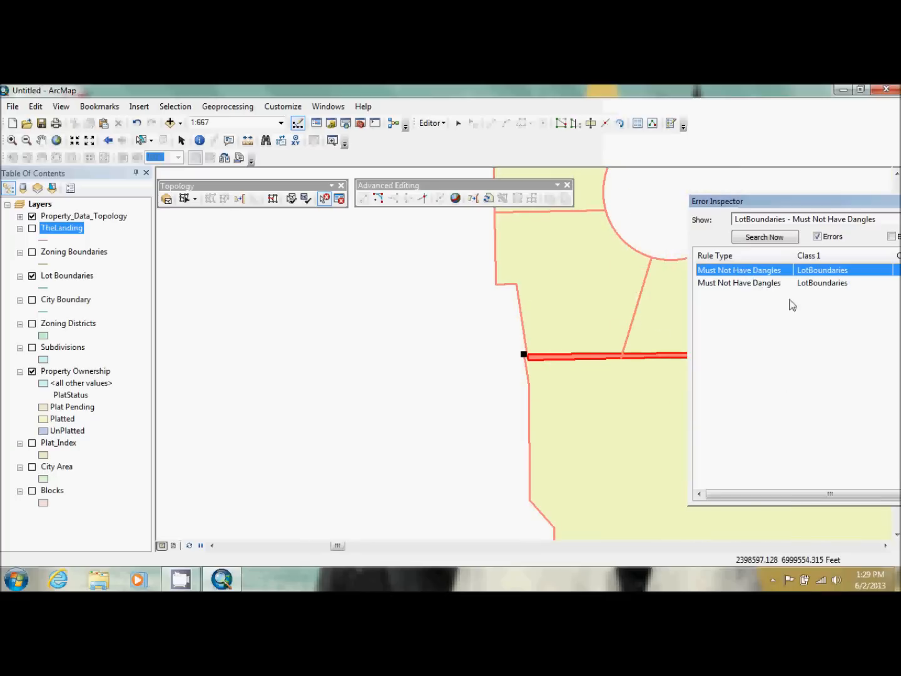
{"action": "left_click", "coordinate": [12, 140]}
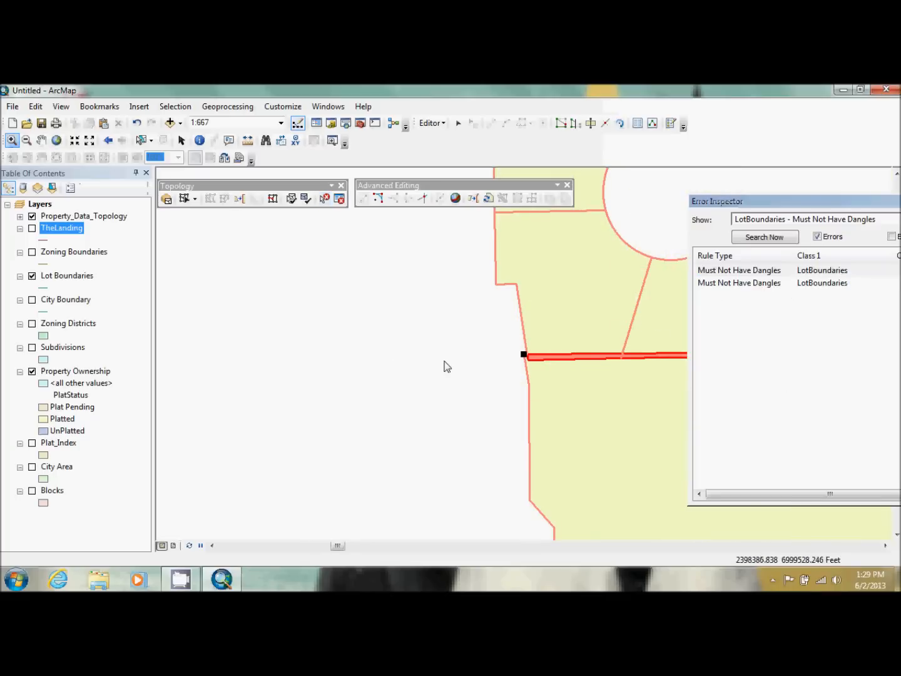
{"action": "left_click_drag", "start_coordinate": [508, 338], "coordinate": [548, 377]}
{"action": "left_click_drag", "start_coordinate": [467, 321], "coordinate": [513, 357]}
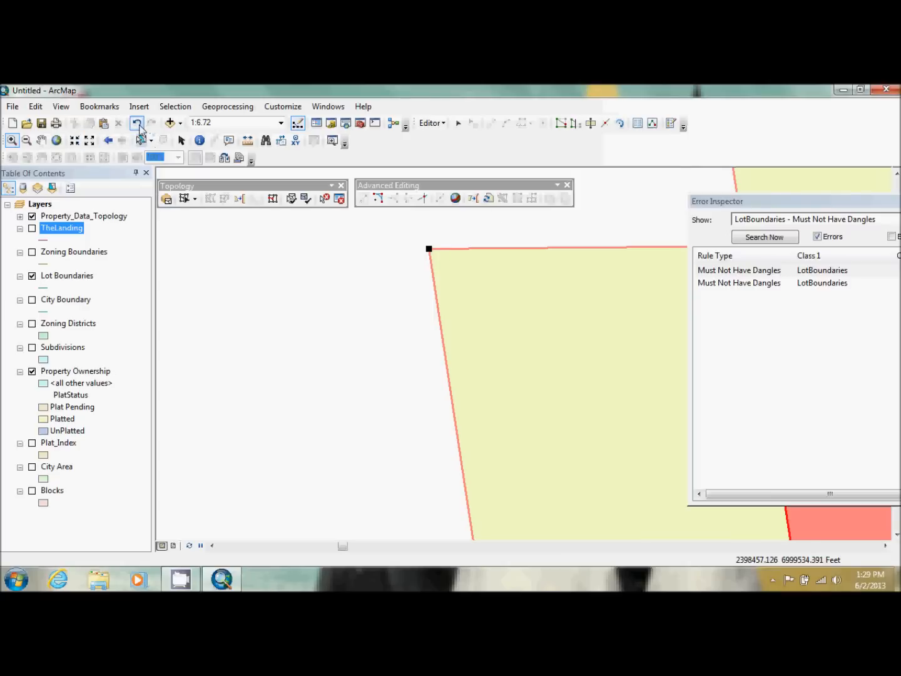
{"action": "left_click", "coordinate": [111, 141]}
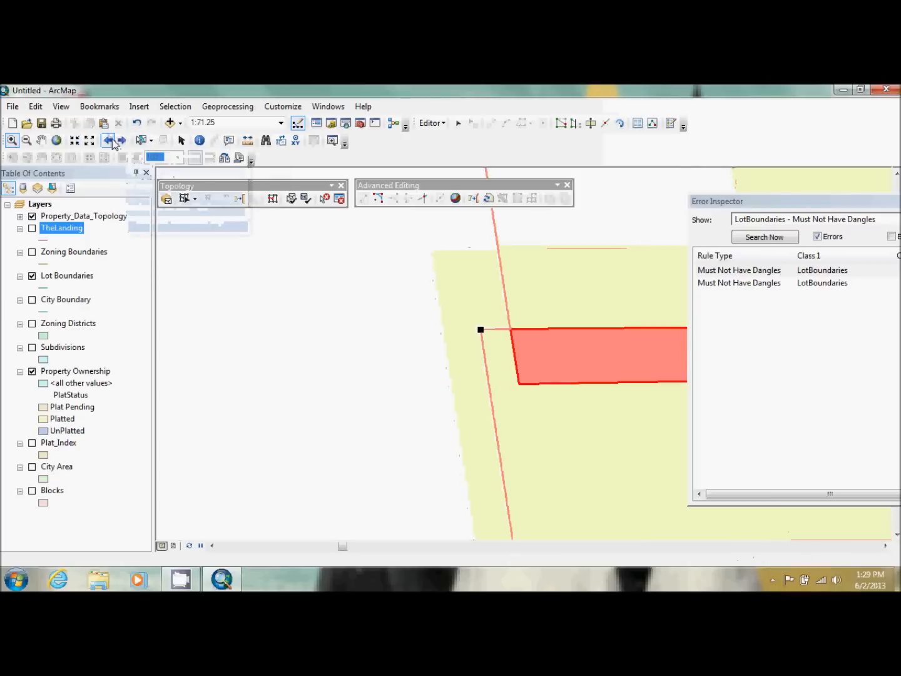
Mark the two remaining lot boundary dangle errors as exceptions and close the Error Inspector.
{"action": "left_click", "coordinate": [112, 141]}
{"action": "left_click", "coordinate": [113, 141]}
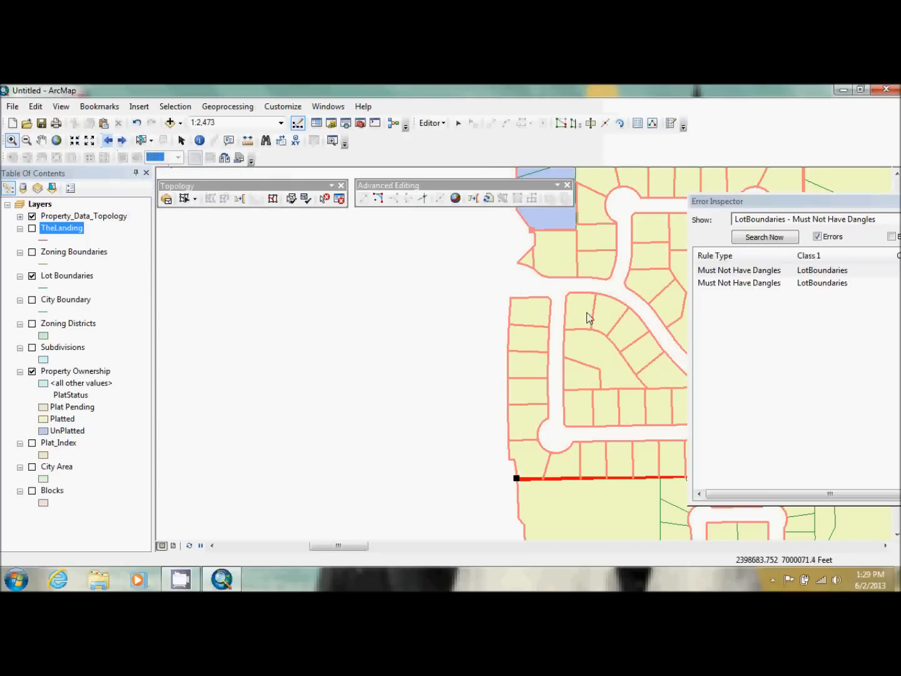
{"action": "right_click", "coordinate": [720, 273]}
{"action": "left_click", "coordinate": [762, 390]}
{"action": "right_click", "coordinate": [719, 274]}
{"action": "left_click", "coordinate": [760, 383]}
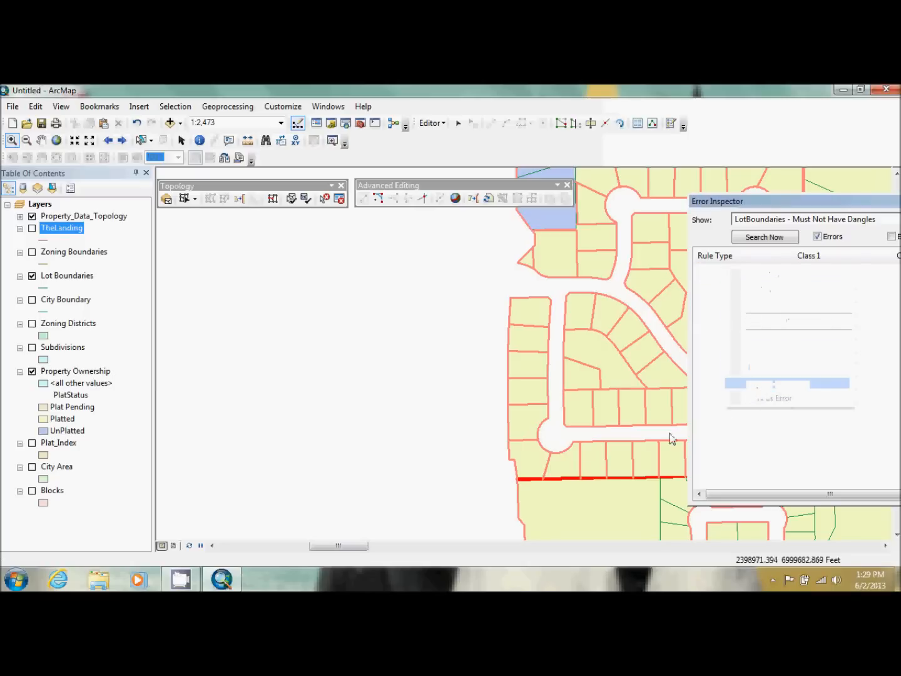
{"action": "left_click_drag", "start_coordinate": [846, 205], "coordinate": [481, 212]}
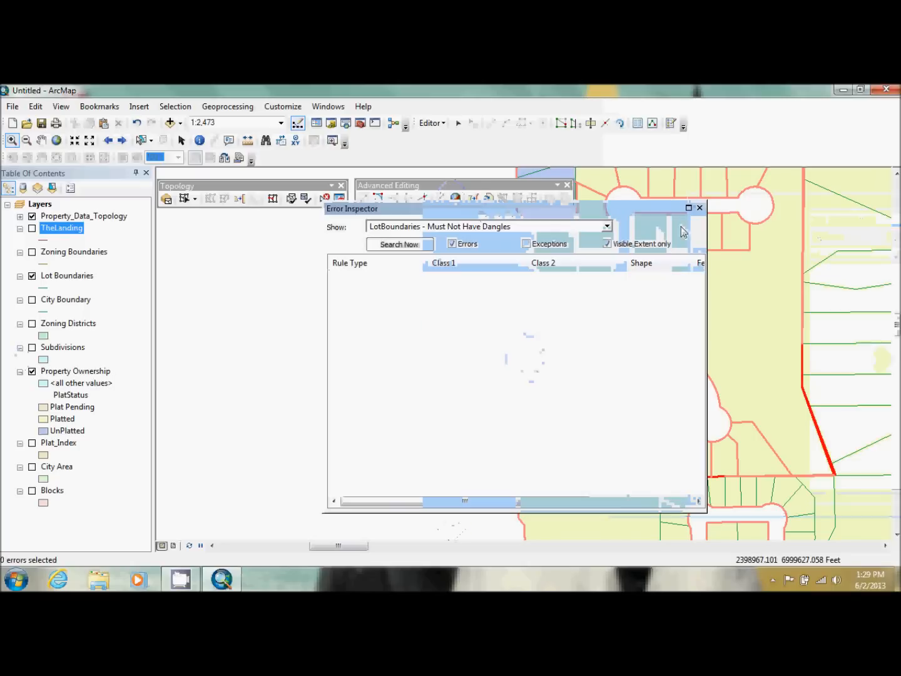
{"action": "left_click", "coordinate": [699, 208]}
Inspect the individual overlap errors along the subdivision's southern boundary with the Fix Topology Error tool and view that strip up close.
{"action": "left_click", "coordinate": [324, 199]}
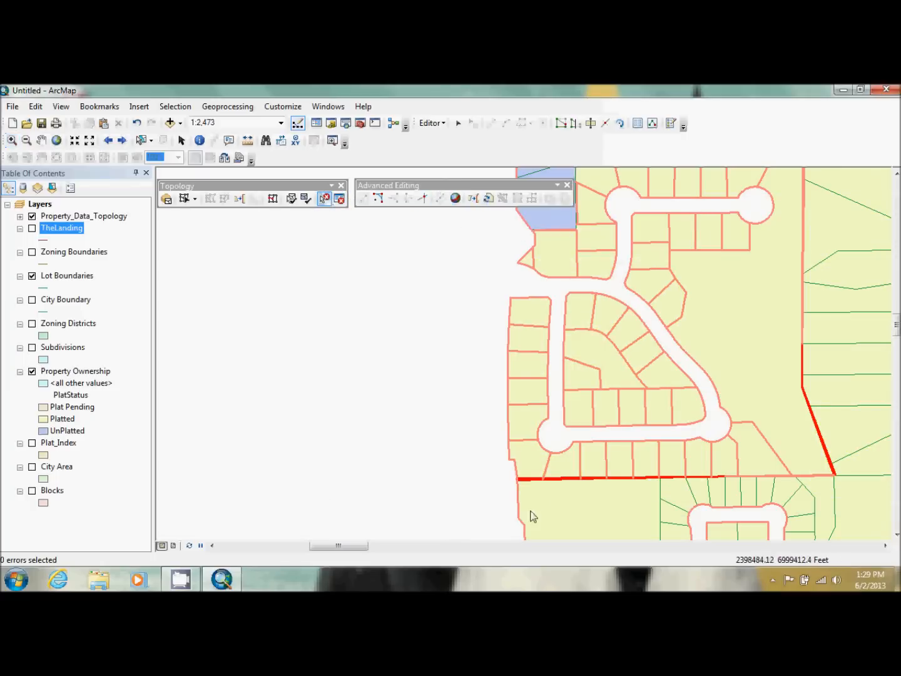
{"action": "left_click", "coordinate": [525, 480]}
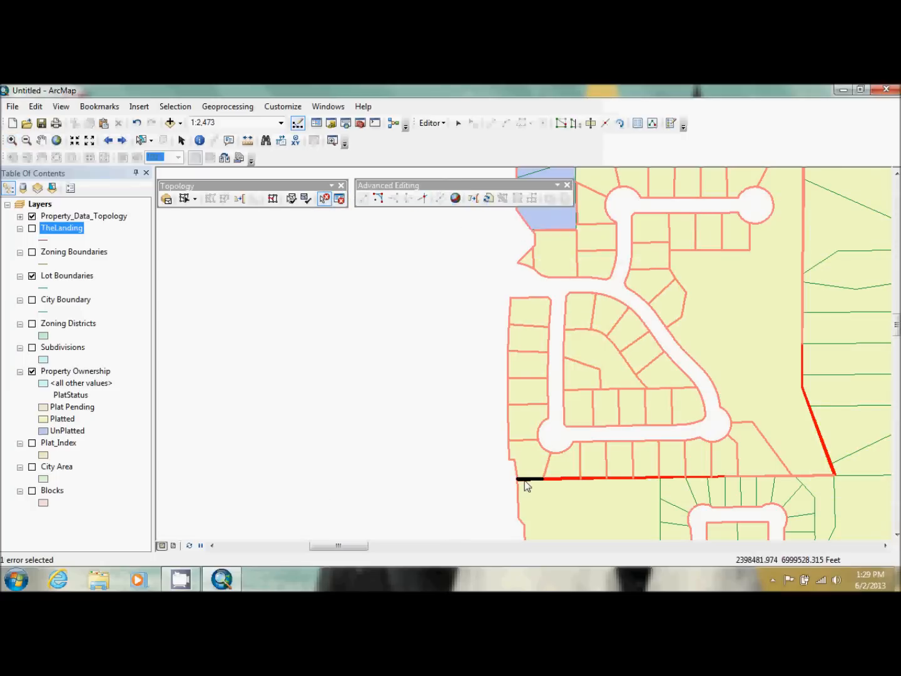
{"action": "left_click", "coordinate": [565, 480]}
{"action": "left_click", "coordinate": [594, 480]}
{"action": "left_click", "coordinate": [645, 479]}
{"action": "left_click", "coordinate": [12, 140]}
{"action": "left_click_drag", "start_coordinate": [498, 446], "coordinate": [774, 521]}
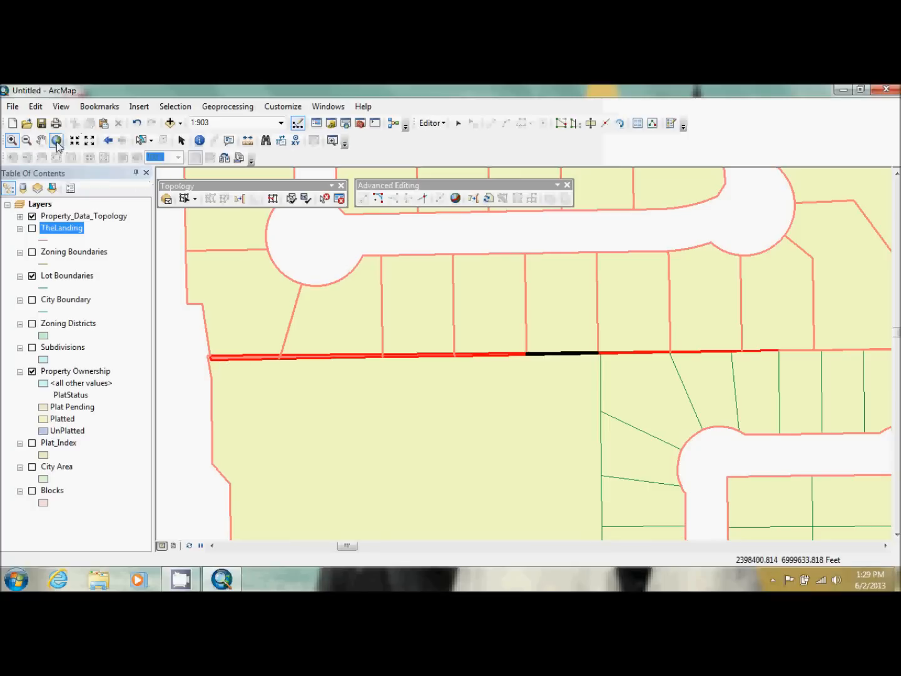
Merge the westernmost overlap error on the southern boundary into the LAKEWOOD ADDITION (EULESS) Property Ownership parcel.
{"action": "left_click", "coordinate": [325, 198]}
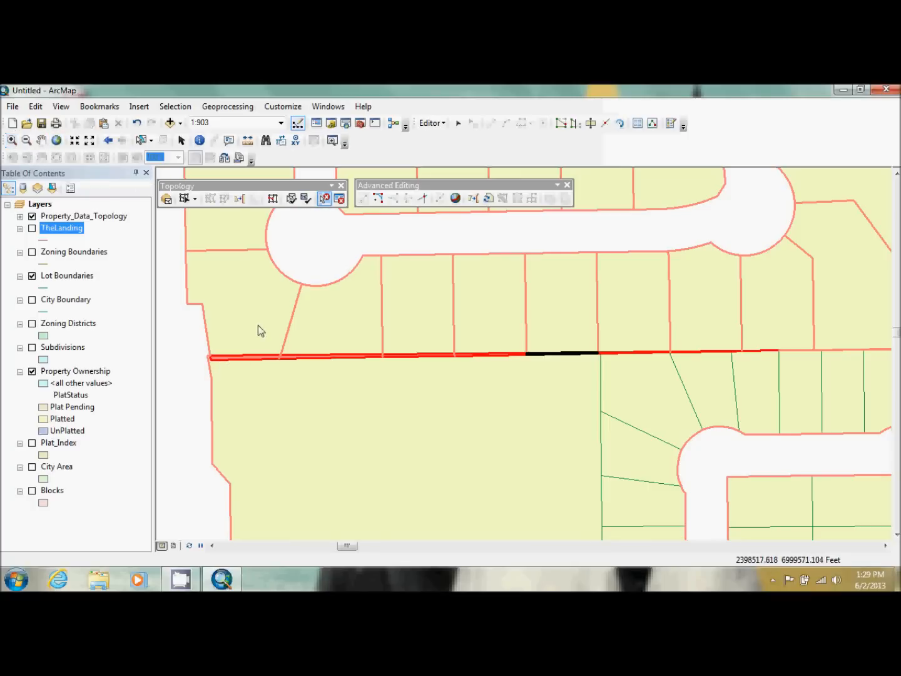
{"action": "left_click", "coordinate": [238, 361]}
{"action": "right_click", "coordinate": [238, 362]}
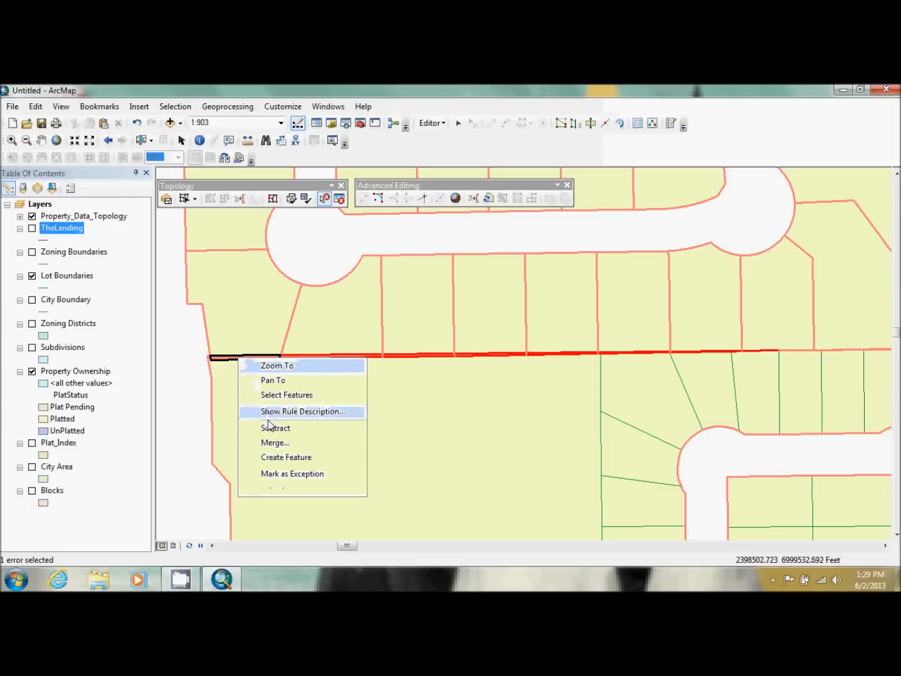
{"action": "left_click", "coordinate": [273, 442]}
{"action": "left_click", "coordinate": [111, 287]}
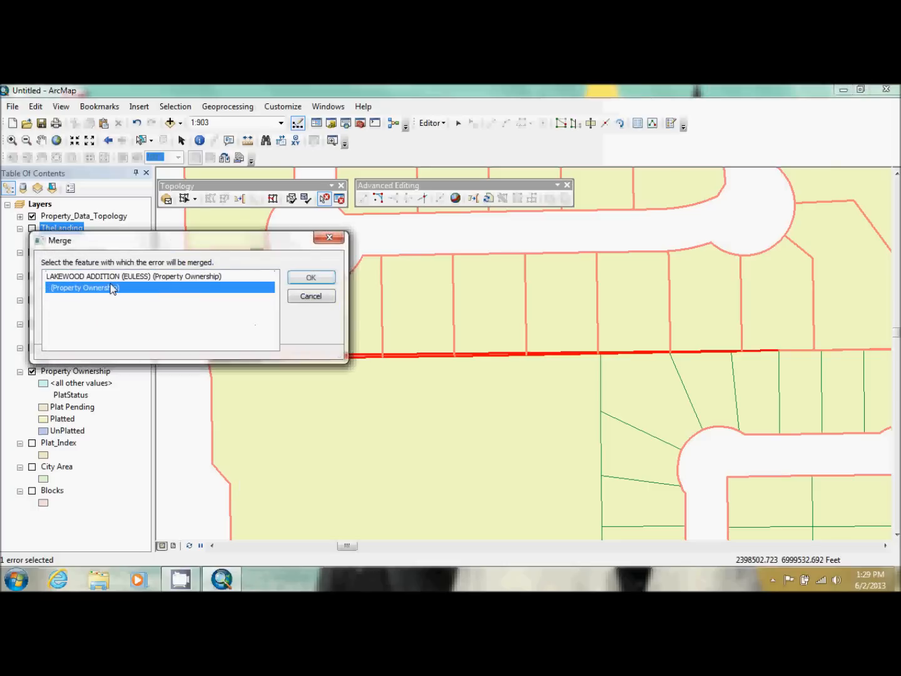
{"action": "left_click", "coordinate": [115, 277]}
{"action": "left_click", "coordinate": [308, 278]}
Merge the second overlap error from the west on the southern boundary into its LAKEWOOD ADDITION (EULESS) parcel.
{"action": "left_click", "coordinate": [323, 358]}
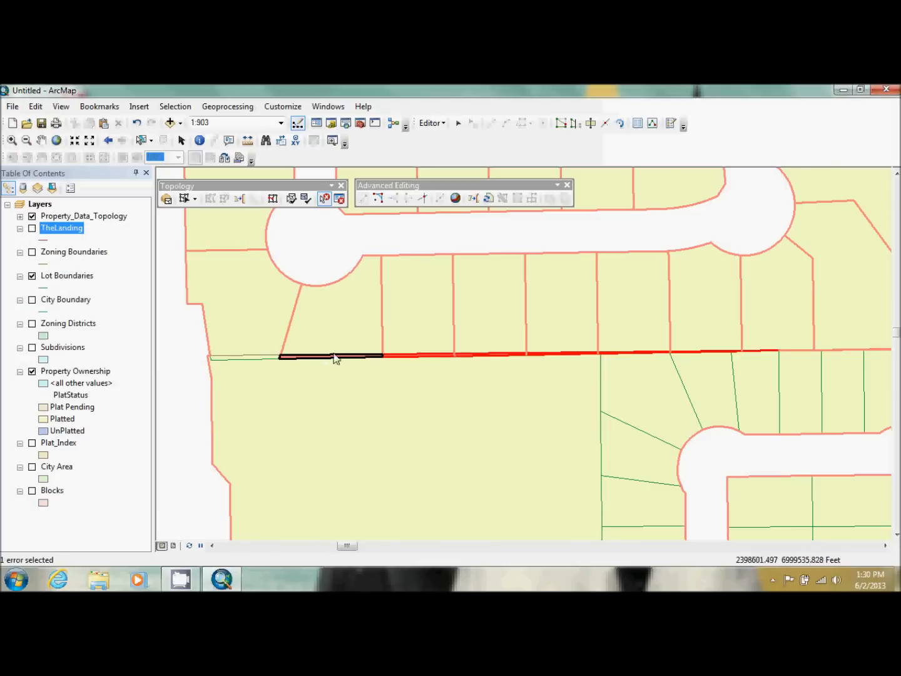
{"action": "right_click", "coordinate": [323, 363]}
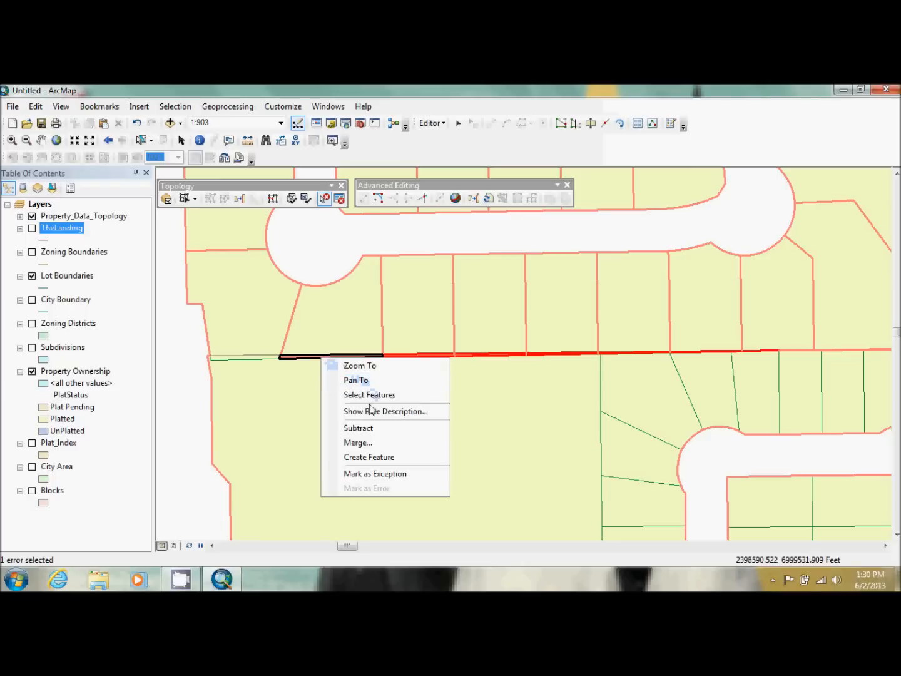
{"action": "left_click", "coordinate": [361, 443]}
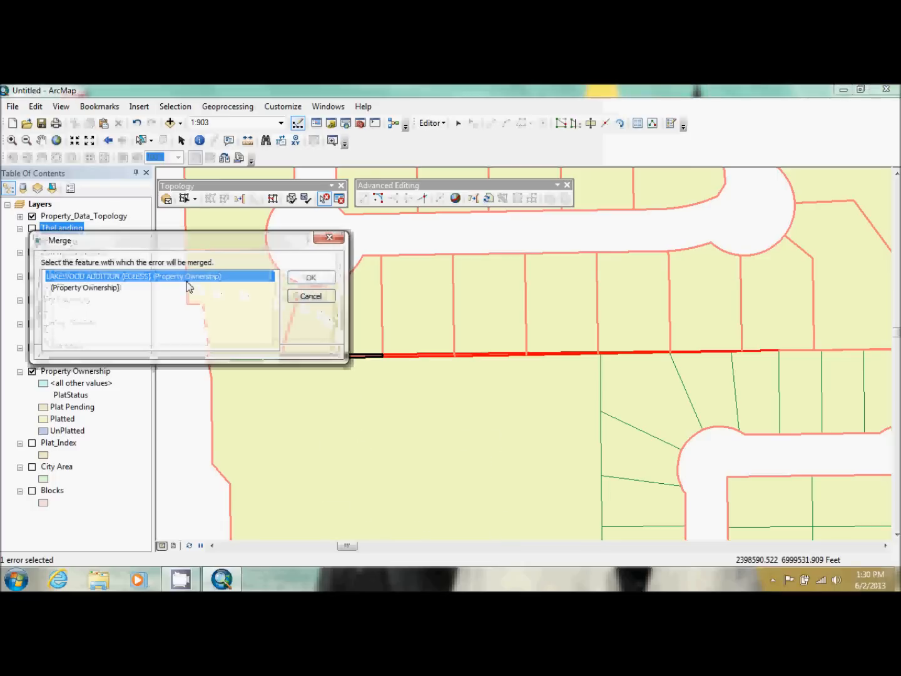
{"action": "left_click", "coordinate": [182, 277]}
{"action": "left_click", "coordinate": [299, 279]}
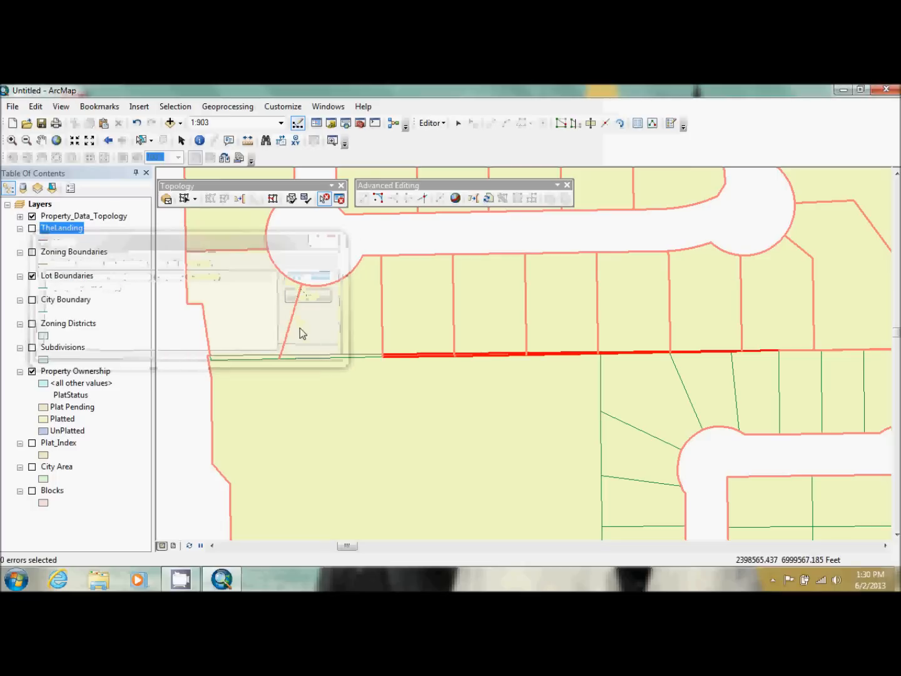